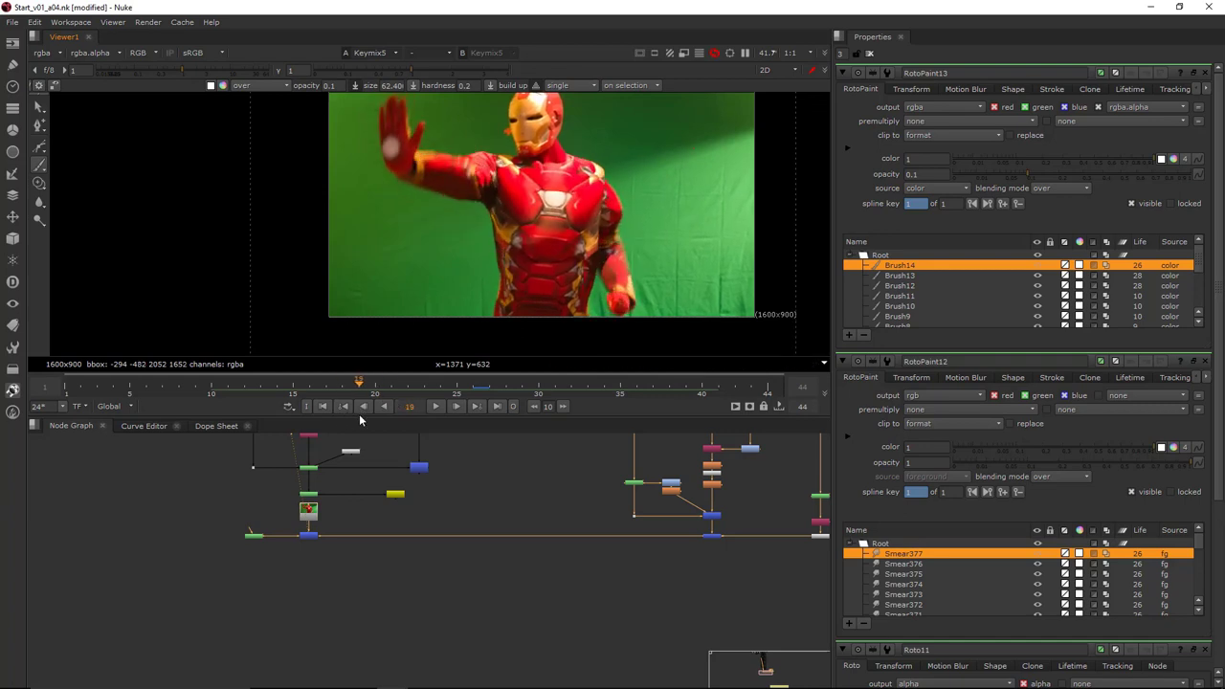
Examine the motion-blurred raised hand up close around frame 21 of the green-screen shot
{"action": "key", "text": "Right"}
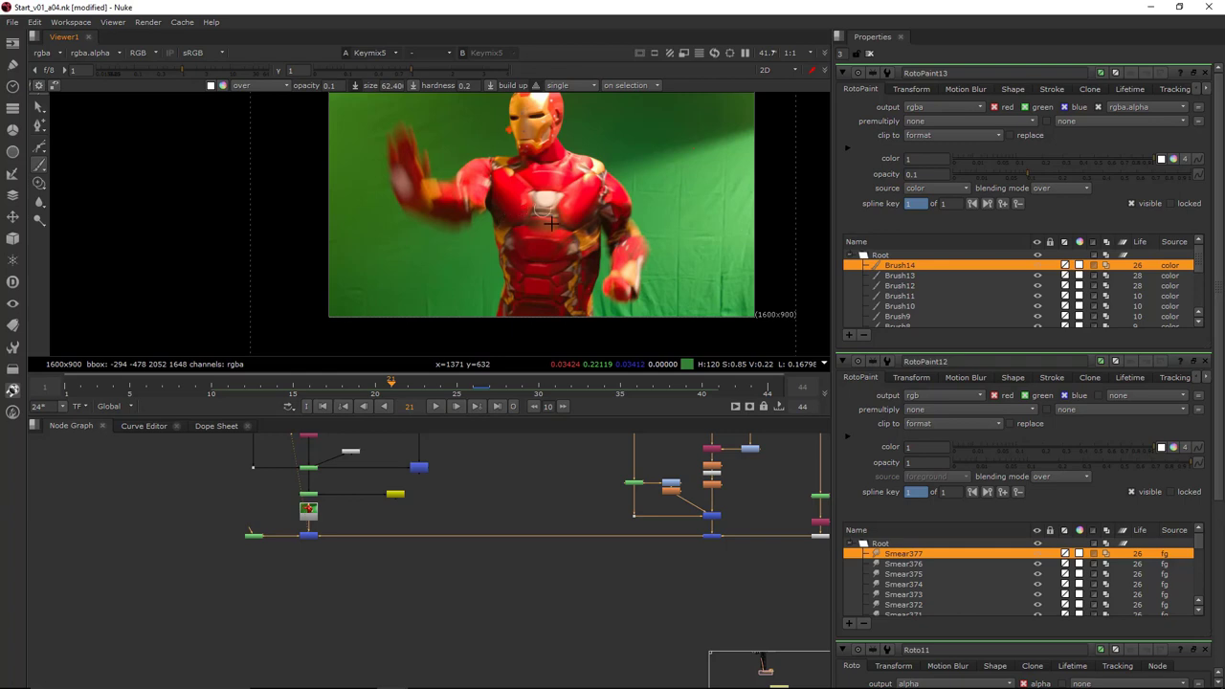
{"action": "scroll", "coordinate": [435, 161], "scroll_direction": "up", "scroll_amount": 2}
{"action": "scroll", "coordinate": [552, 188], "scroll_direction": "up", "scroll_amount": 2}
{"action": "middle_click_drag", "start_coordinate": [434, 162], "coordinate": [694, 257]}
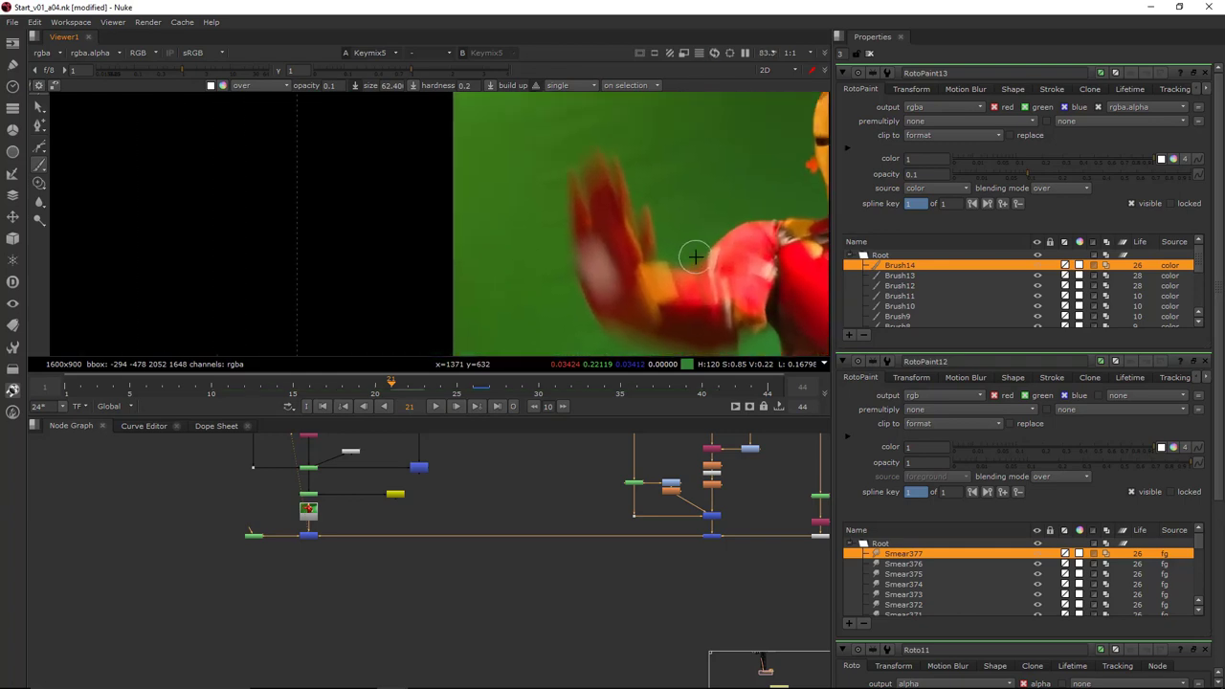
{"action": "key", "text": "Left"}
{"action": "key", "text": "Left"}
{"action": "key", "text": "Right"}
{"action": "key", "text": "Right"}
{"action": "scroll", "coordinate": [623, 252], "scroll_direction": "up", "scroll_amount": 4}
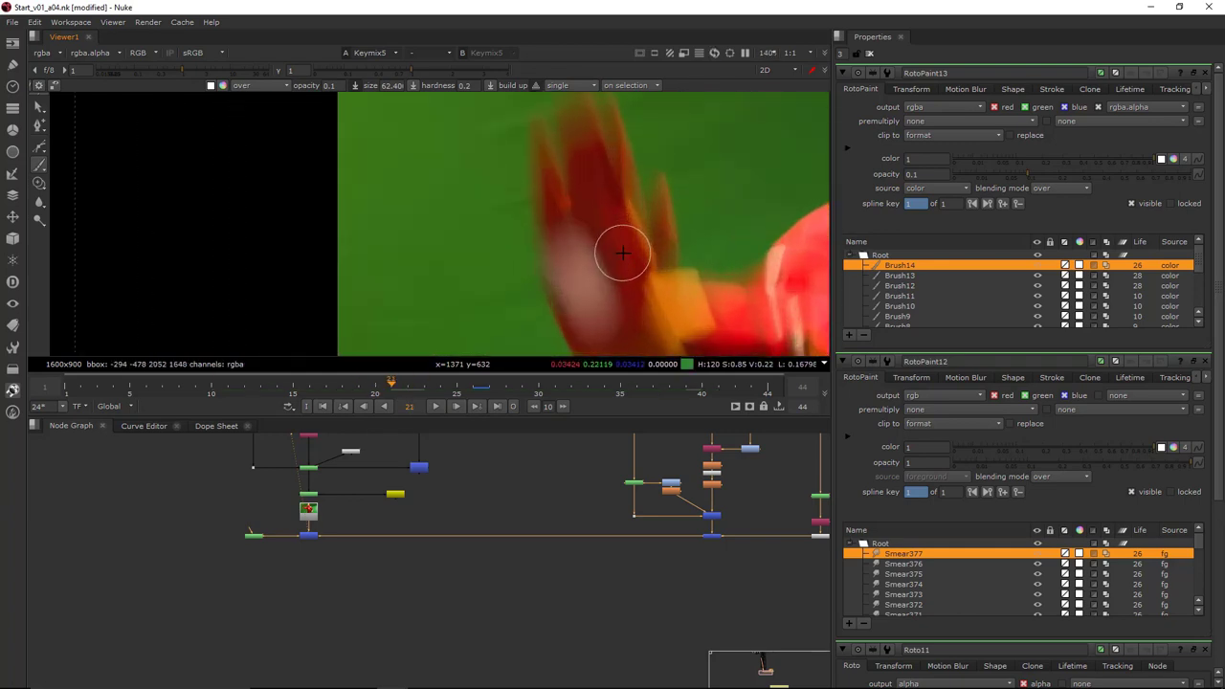
{"action": "middle_click_drag", "start_coordinate": [603, 246], "coordinate": [633, 253]}
{"action": "scroll", "coordinate": [656, 268], "scroll_direction": "up", "scroll_amount": 3}
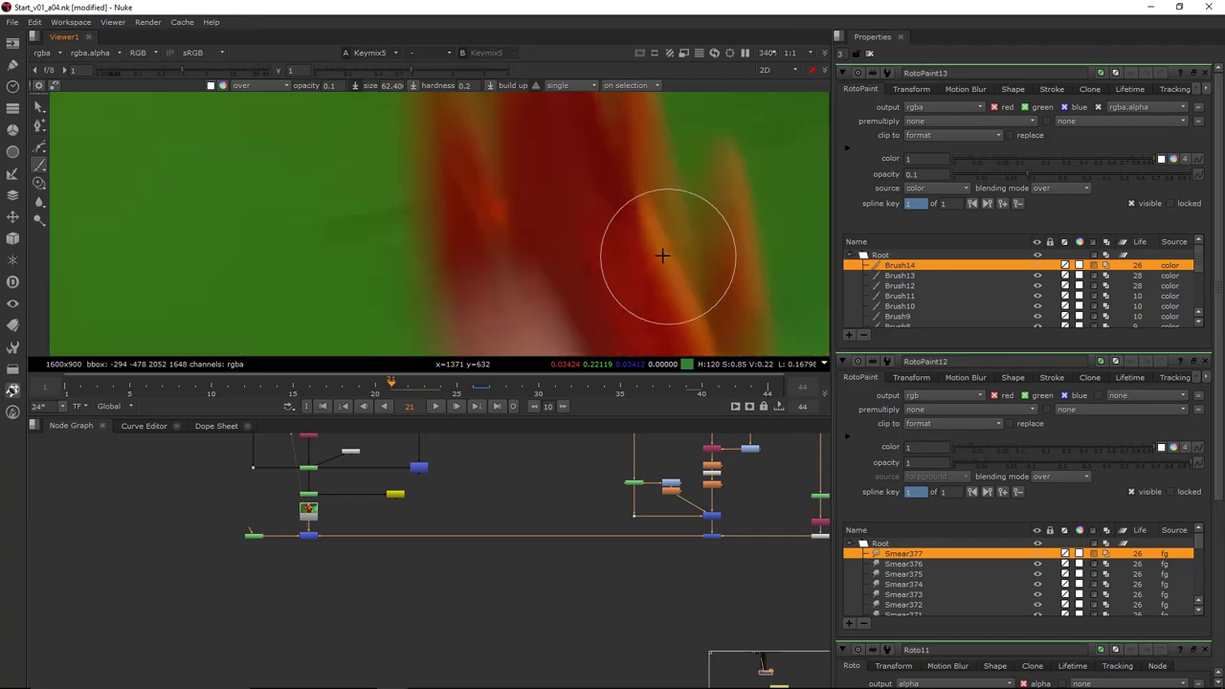
{"action": "scroll", "coordinate": [649, 249], "scroll_direction": "down", "scroll_amount": 1}
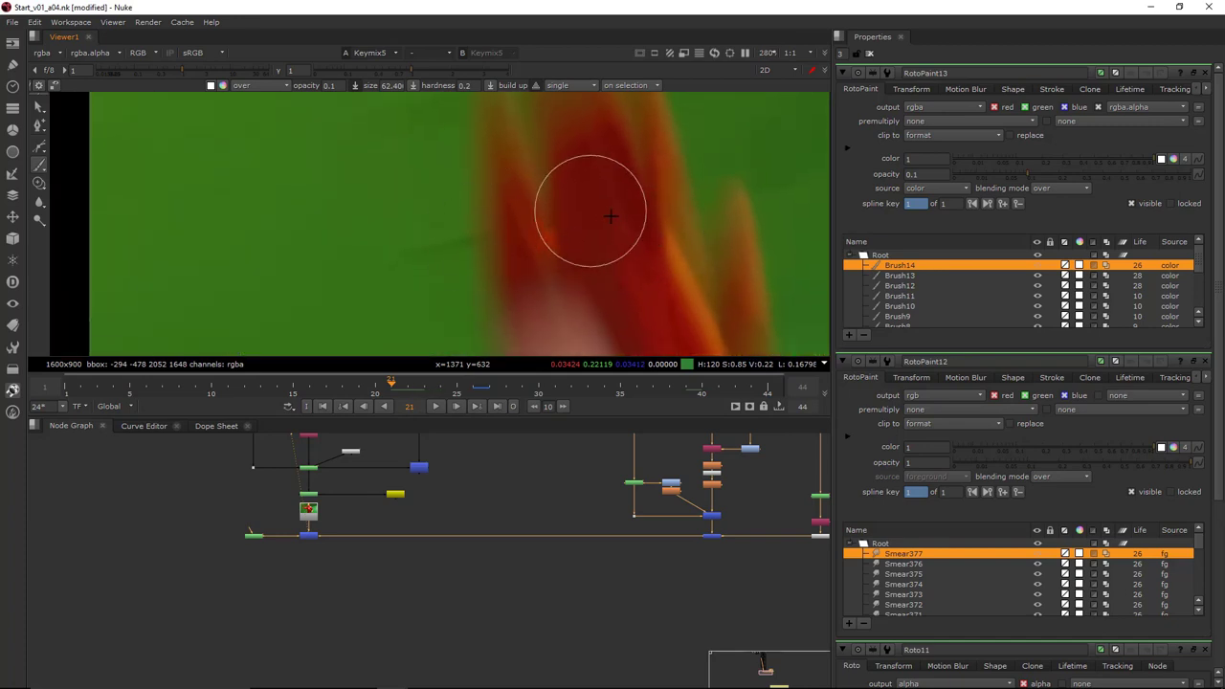
{"action": "scroll", "coordinate": [612, 205], "scroll_direction": "down", "scroll_amount": 2}
{"action": "left_click", "coordinate": [39, 106]}
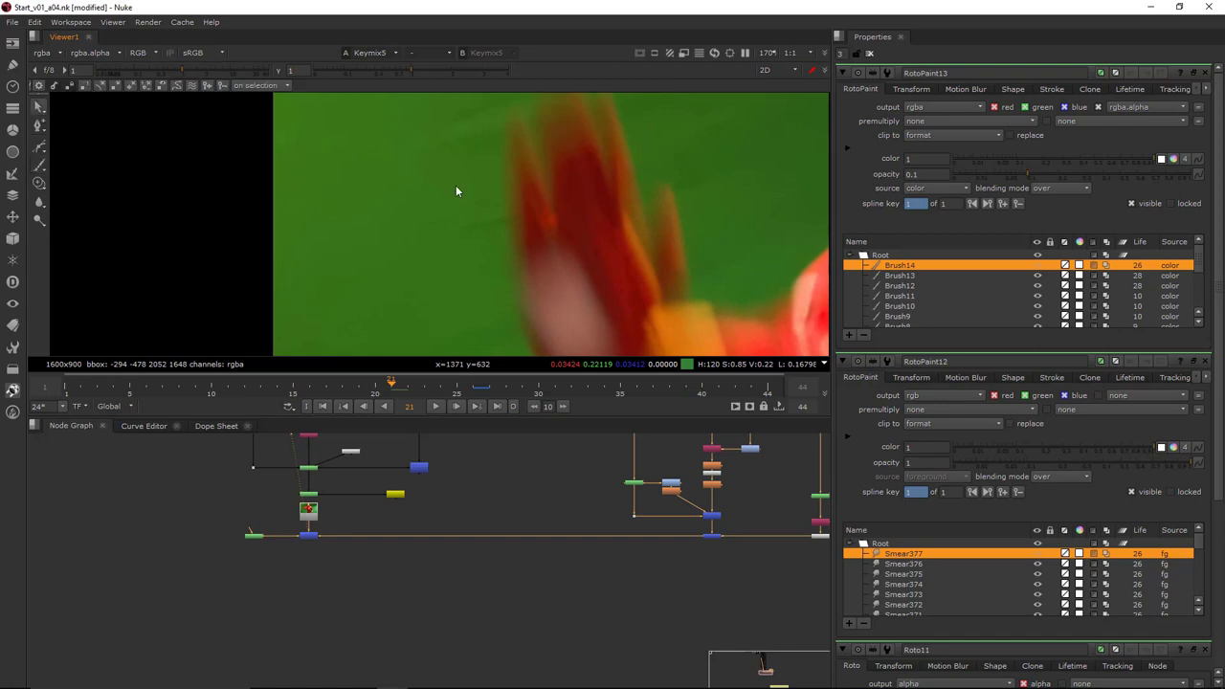
{"action": "scroll", "coordinate": [468, 191], "scroll_direction": "down", "scroll_amount": 2}
{"action": "scroll", "coordinate": [501, 209], "scroll_direction": "up", "scroll_amount": 3}
{"action": "mouse_move", "coordinate": [505, 216]}
{"action": "middle_mouse_down"}
{"action": "mouse_move", "coordinate": [491, 271]}
{"action": "mouse_move", "coordinate": [548, 271]}
{"action": "middle_mouse_up"}
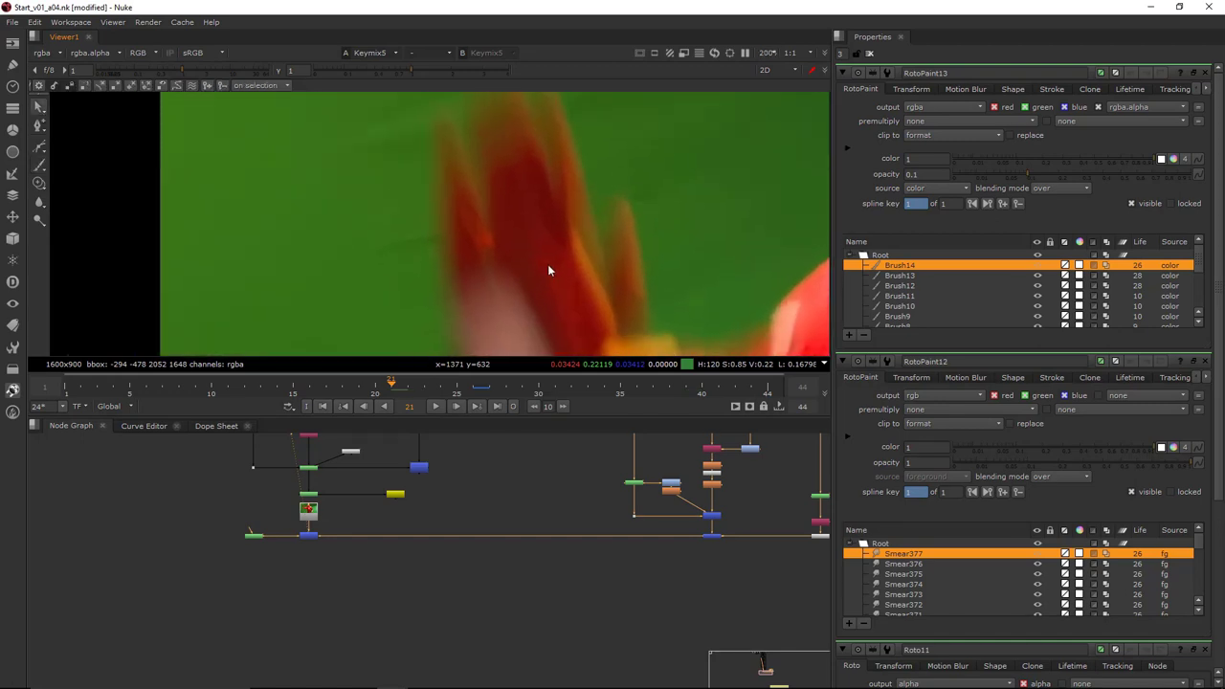
Step back and forth through frames 17 to 21 to examine the movement of the raised hand and arm
{"action": "key", "text": "Left"}
{"action": "scroll", "coordinate": [493, 224], "scroll_direction": "down", "scroll_amount": 4}
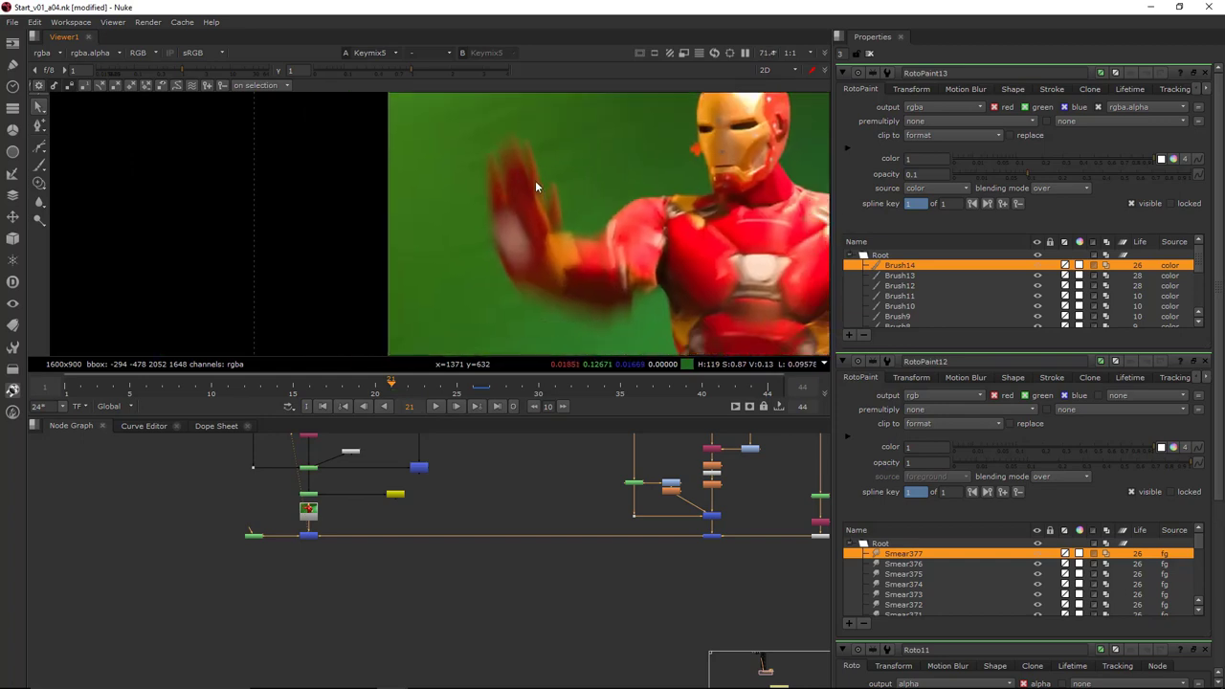
{"action": "key", "text": "Right"}
{"action": "key", "text": "Right"}
{"action": "key", "text": "Right"}
{"action": "key", "text": "Left"}
{"action": "key", "text": "Left"}
{"action": "key", "text": "Left"}
{"action": "key", "text": "Right"}
{"action": "key", "text": "Right"}
{"action": "key", "text": "Right"}
{"action": "key", "text": "Left"}
{"action": "key", "text": "Left"}
{"action": "key", "text": "Left"}
{"action": "key", "text": "Left"}
{"action": "key", "text": "Left"}
{"action": "key", "text": "Left"}
{"action": "key", "text": "Left"}
{"action": "key", "text": "Left"}
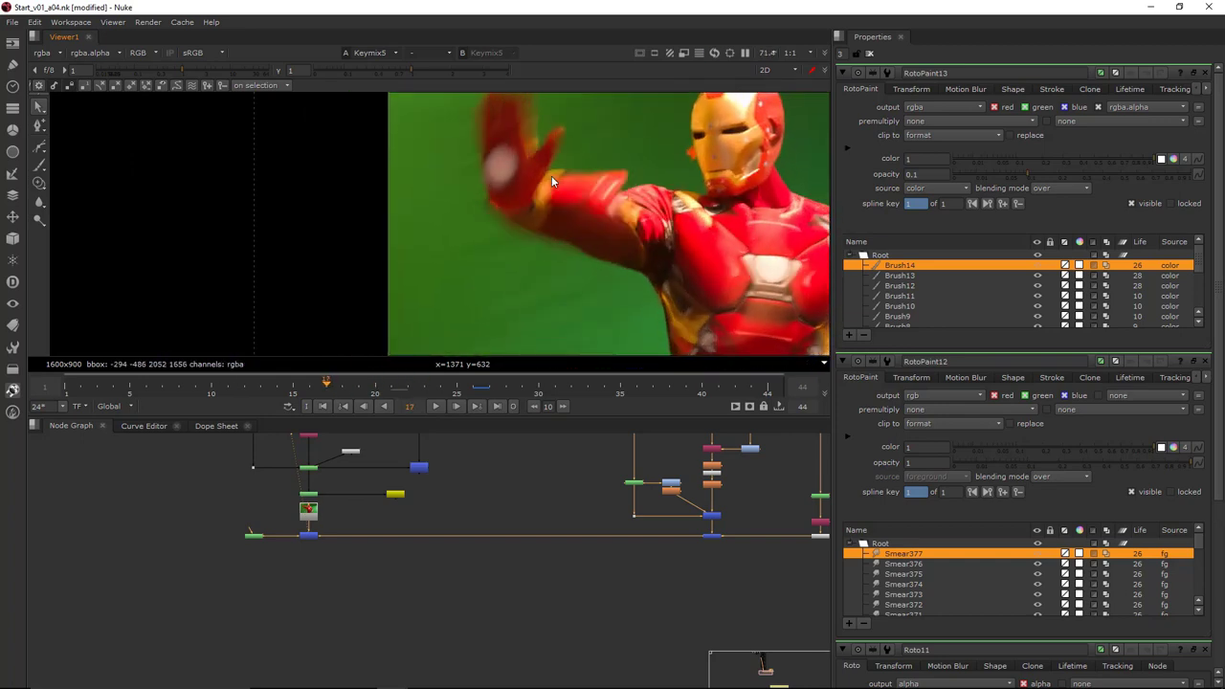
{"action": "key", "text": "Right"}
{"action": "key", "text": "Right"}
{"action": "key", "text": "Right"}
{"action": "key", "text": "Right"}
{"action": "key", "text": "Right"}
{"action": "key", "text": "Right"}
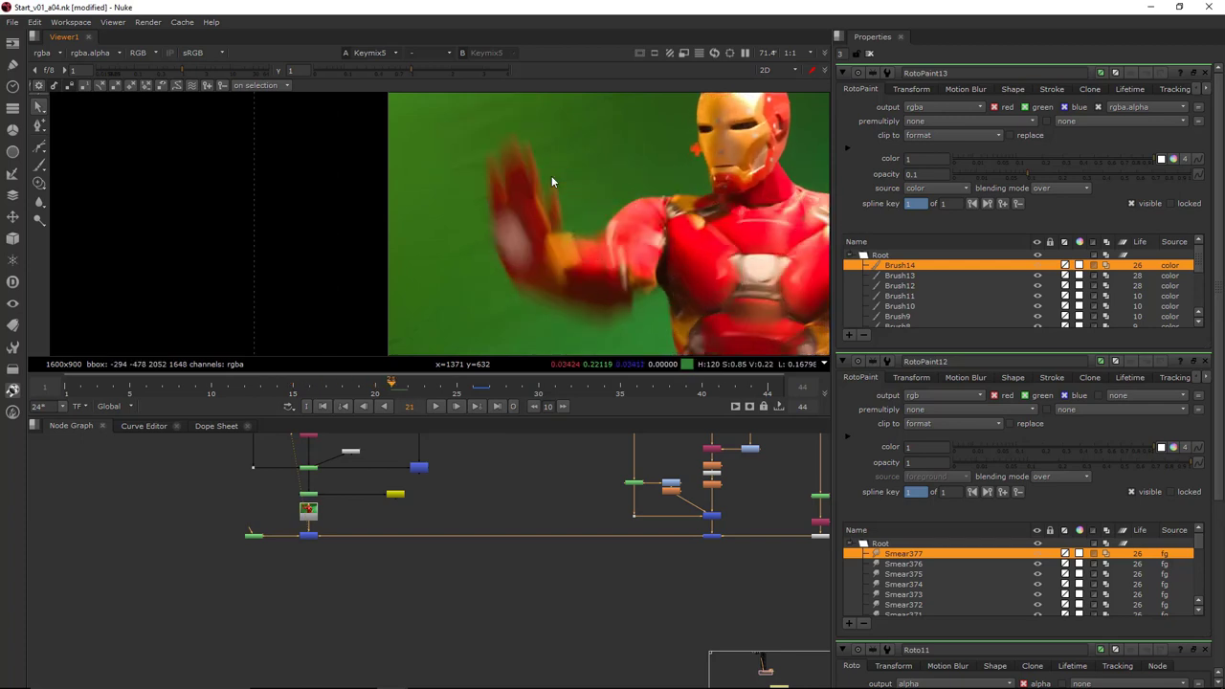
Examine the red cross marker beside the helmet up close across frames 16 to 21
{"action": "scroll", "coordinate": [590, 228], "scroll_direction": "up", "scroll_amount": 6}
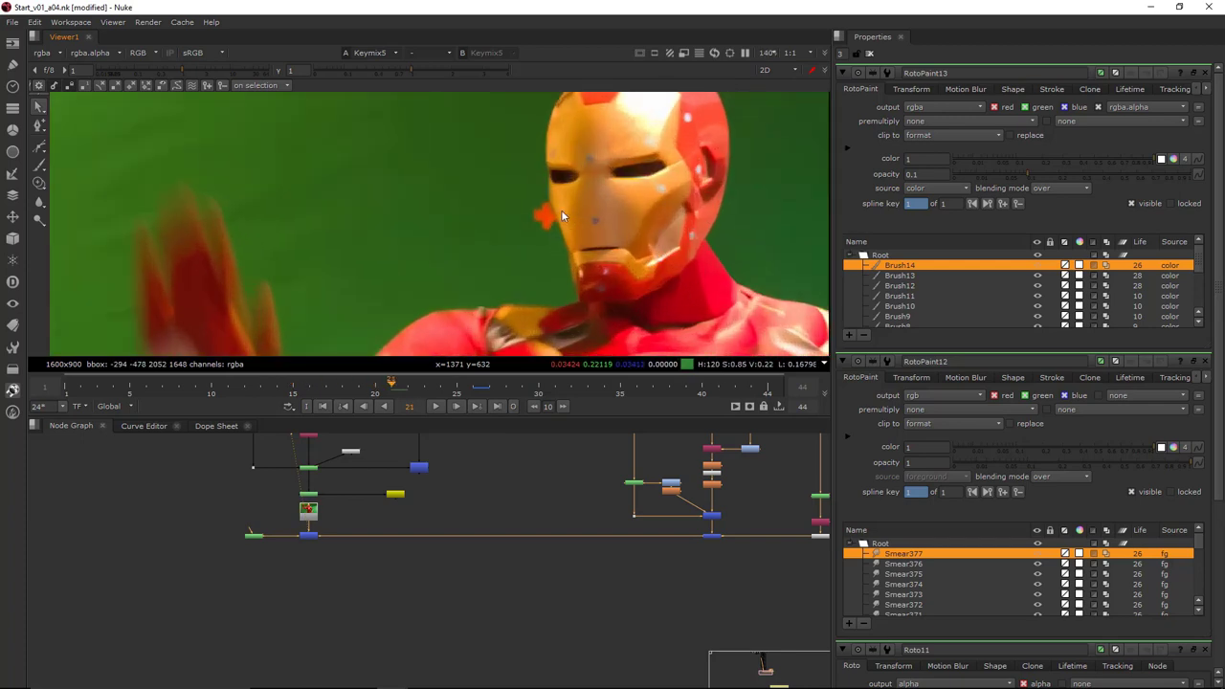
{"action": "key", "text": "Right"}
{"action": "key", "text": "Right"}
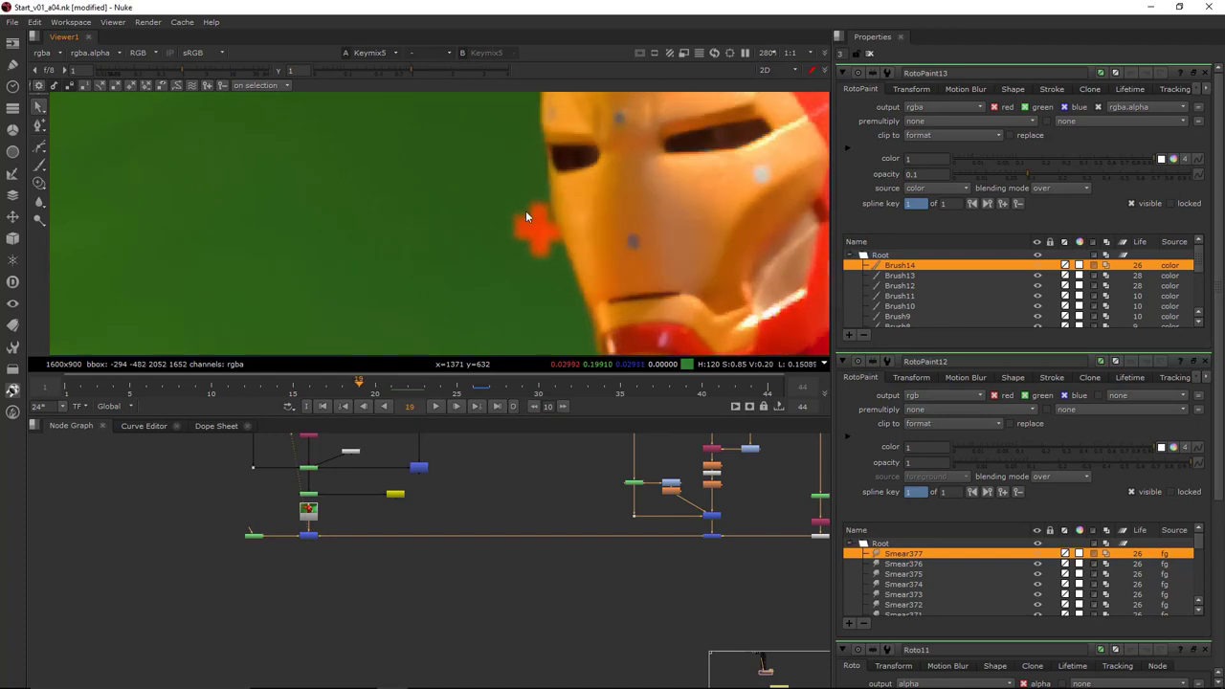
{"action": "key", "text": "Left"}
{"action": "key", "text": "Left"}
{"action": "key", "text": "Left"}
{"action": "key", "text": "Left"}
{"action": "key", "text": "Left"}
{"action": "key", "text": "Left"}
{"action": "key", "text": "Left"}
{"action": "key", "text": "Left"}
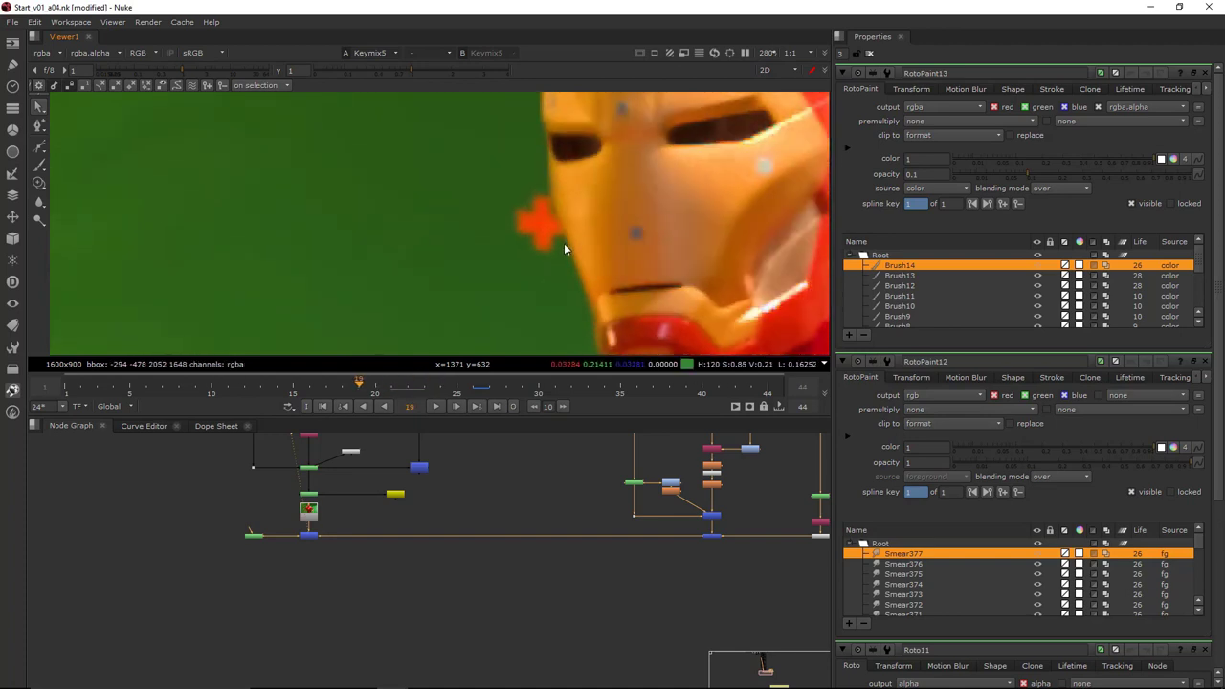
{"action": "key", "text": "Right"}
{"action": "key", "text": "Right"}
{"action": "key", "text": "Right"}
{"action": "key", "text": "Right"}
{"action": "key", "text": "Right"}
{"action": "key", "text": "Right"}
{"action": "key", "text": "Right"}
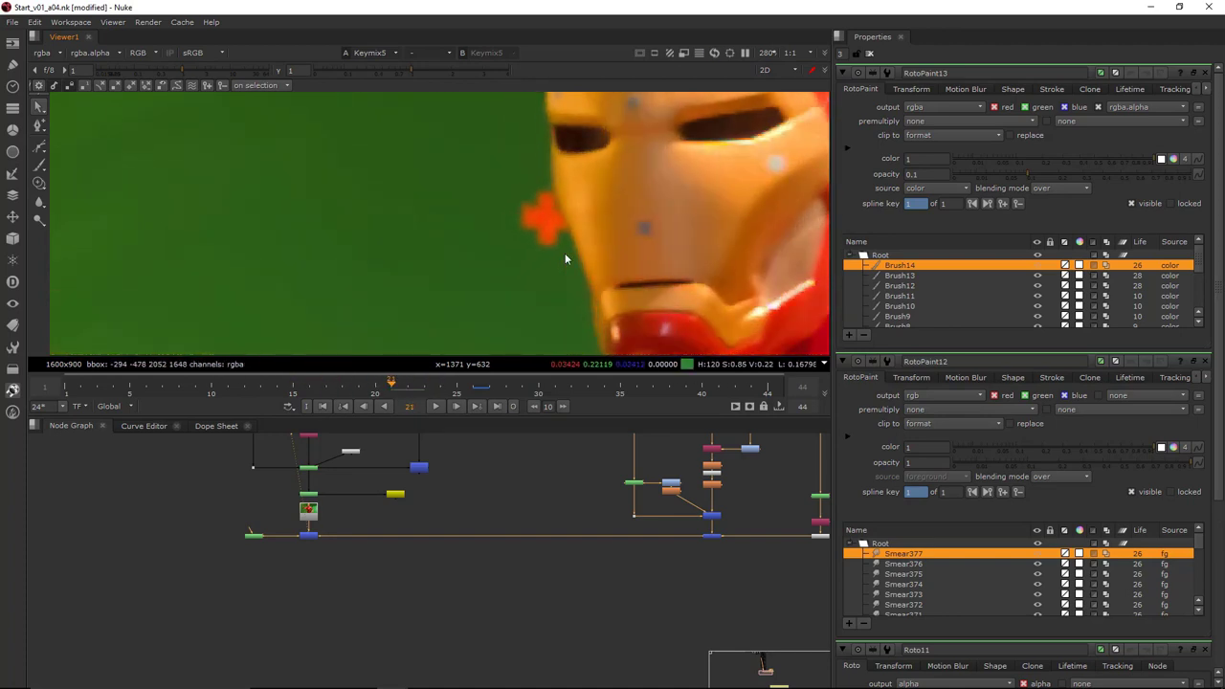
{"action": "key", "text": "Left"}
{"action": "key", "text": "Left"}
{"action": "key", "text": "Left"}
{"action": "key", "text": "Left"}
{"action": "key", "text": "Left"}
{"action": "key", "text": "Left"}
{"action": "key", "text": "Left"}
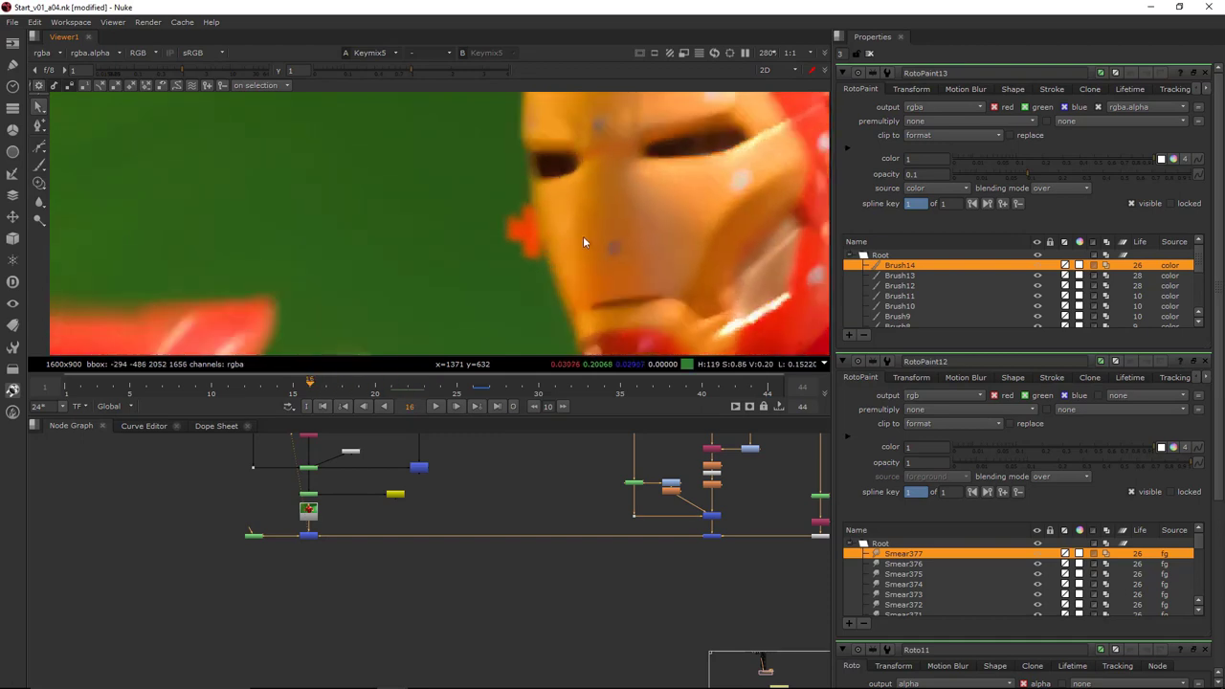
Inspect how the red marker meets the mask's edge between frames 13 and 18
{"action": "scroll", "coordinate": [584, 238], "scroll_direction": "down", "scroll_amount": 3}
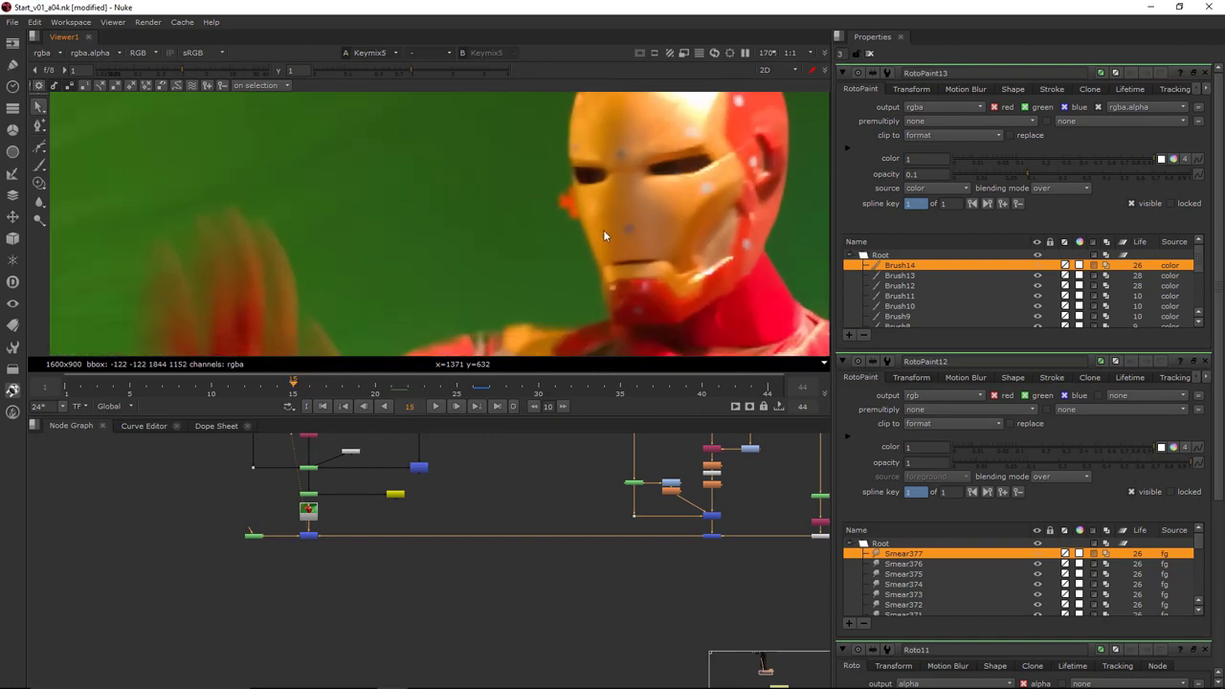
{"action": "scroll", "coordinate": [603, 236], "scroll_direction": "up", "scroll_amount": 3}
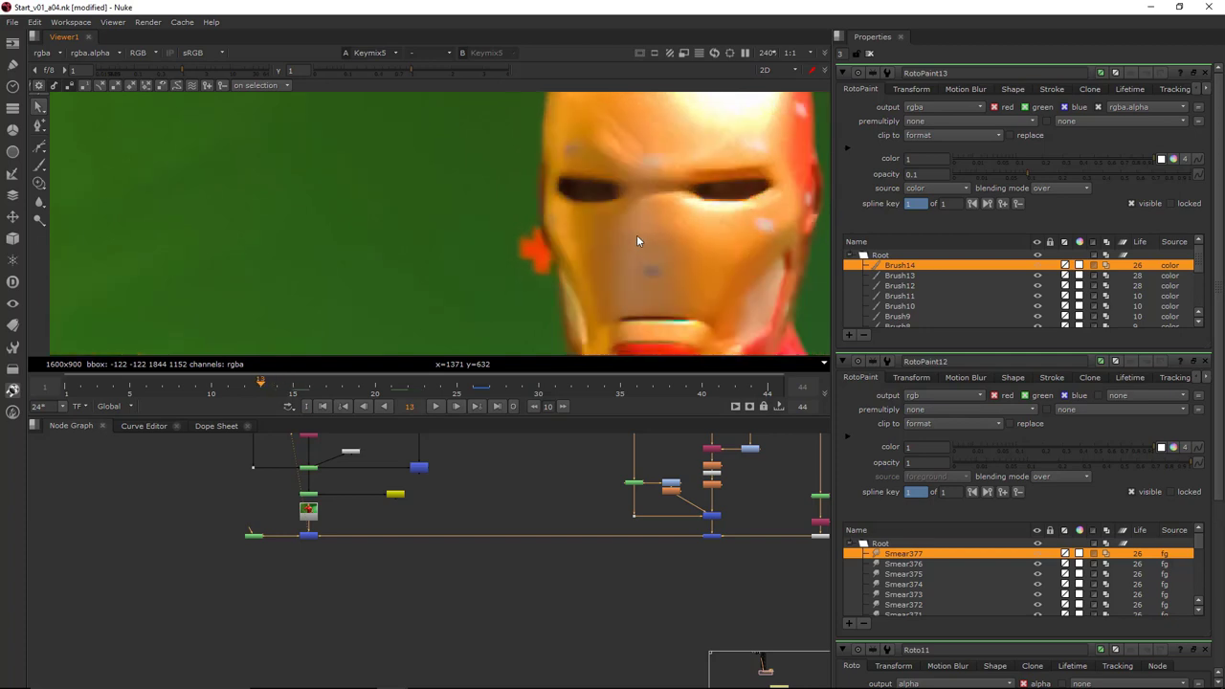
{"action": "key", "text": "Right"}
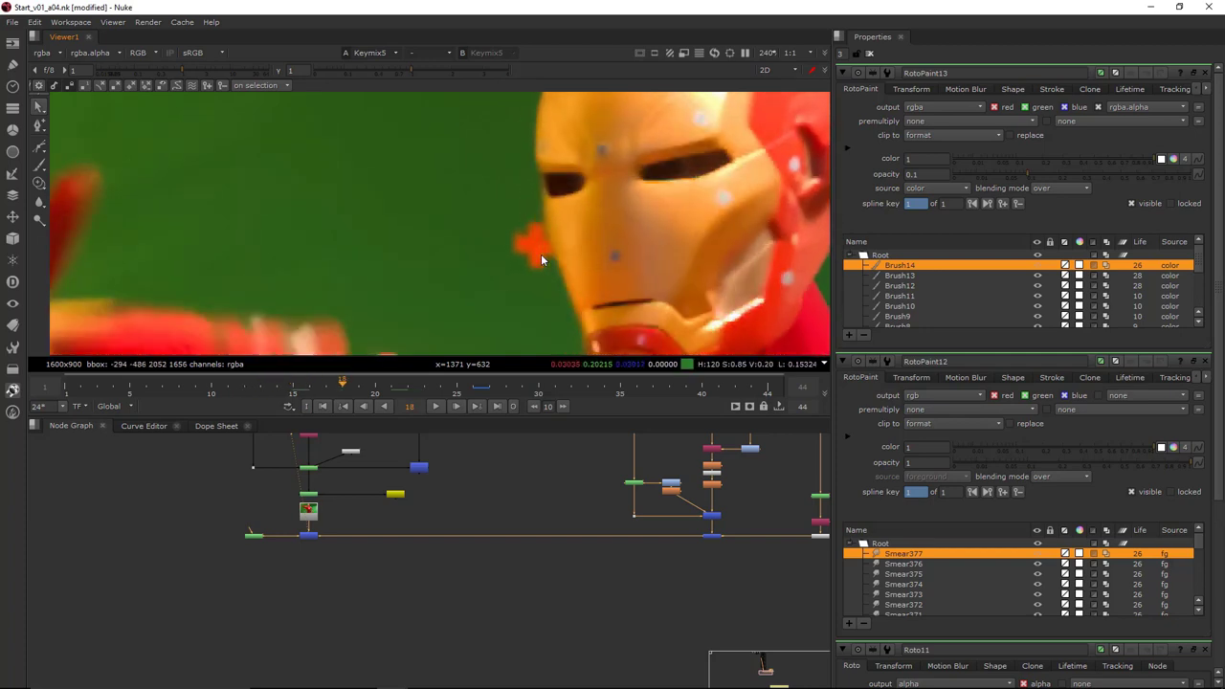
{"action": "key", "text": "Left"}
{"action": "key", "text": "Left"}
{"action": "key", "text": "Left"}
{"action": "key", "text": "Left"}
{"action": "key", "text": "Left"}
{"action": "key", "text": "Right"}
{"action": "key", "text": "Right"}
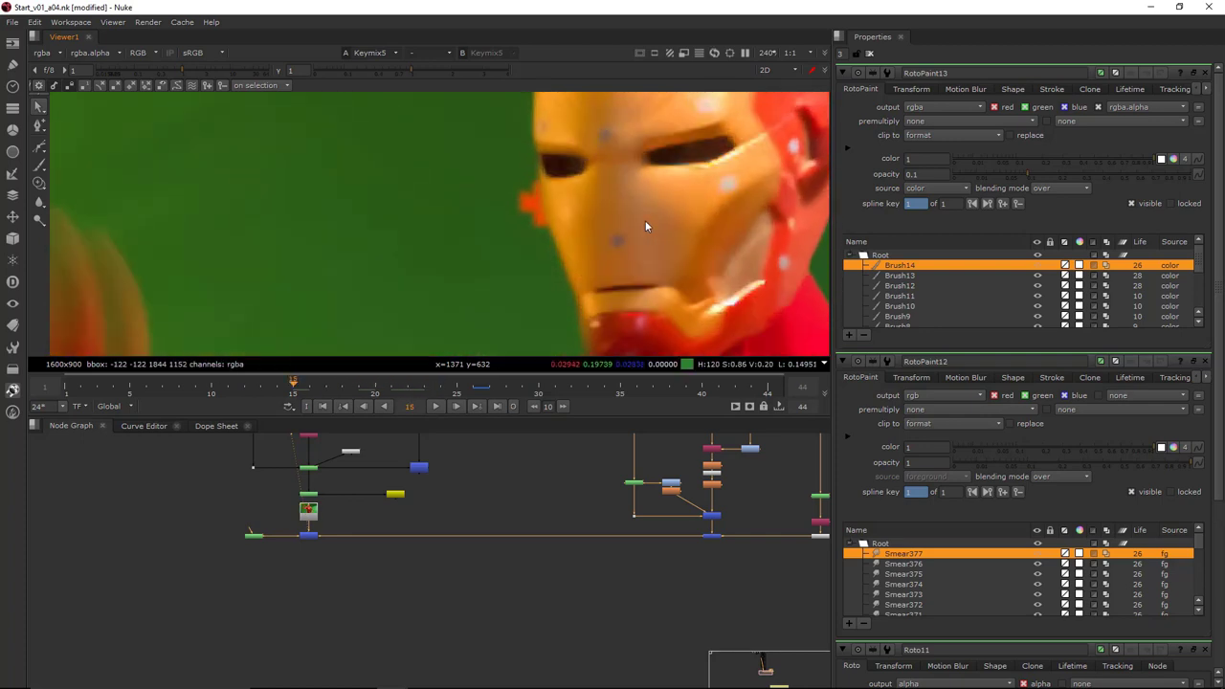
Connect the original Read12 plate to the viewer's second input for comparison with Keymix5
{"action": "scroll", "coordinate": [645, 220], "scroll_direction": "down", "scroll_amount": 4}
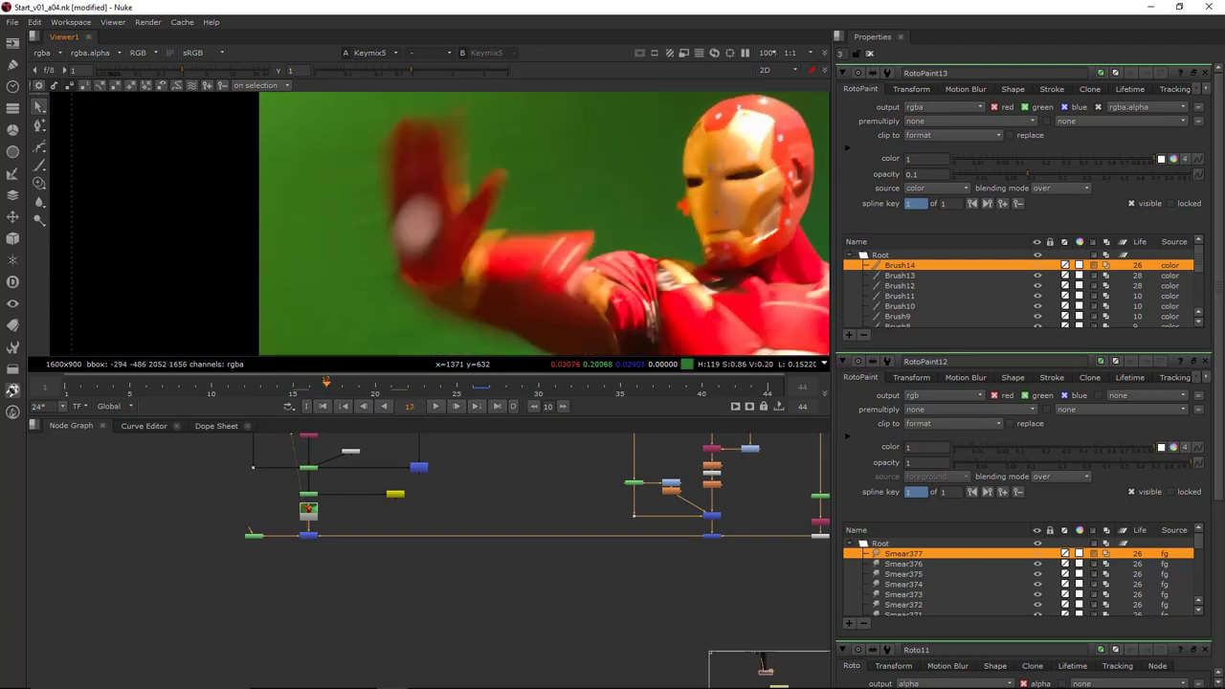
{"action": "scroll", "coordinate": [595, 278], "scroll_direction": "down", "scroll_amount": 2}
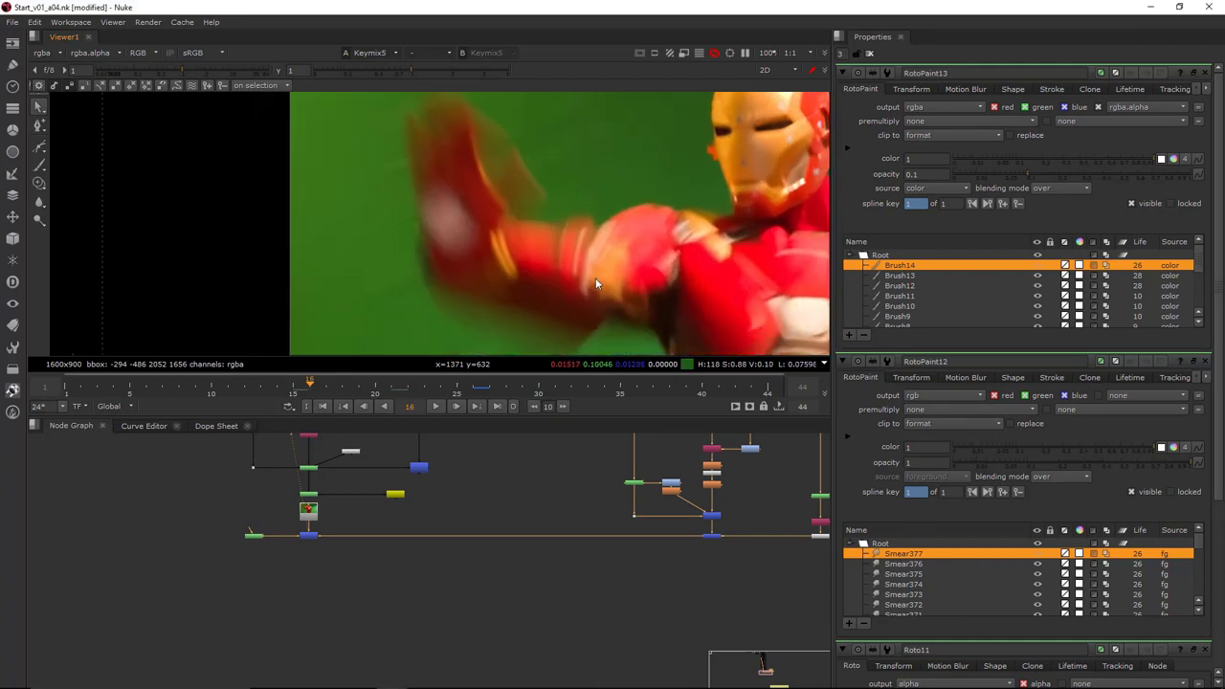
{"action": "middle_click_drag", "start_coordinate": [688, 281], "coordinate": [627, 177]}
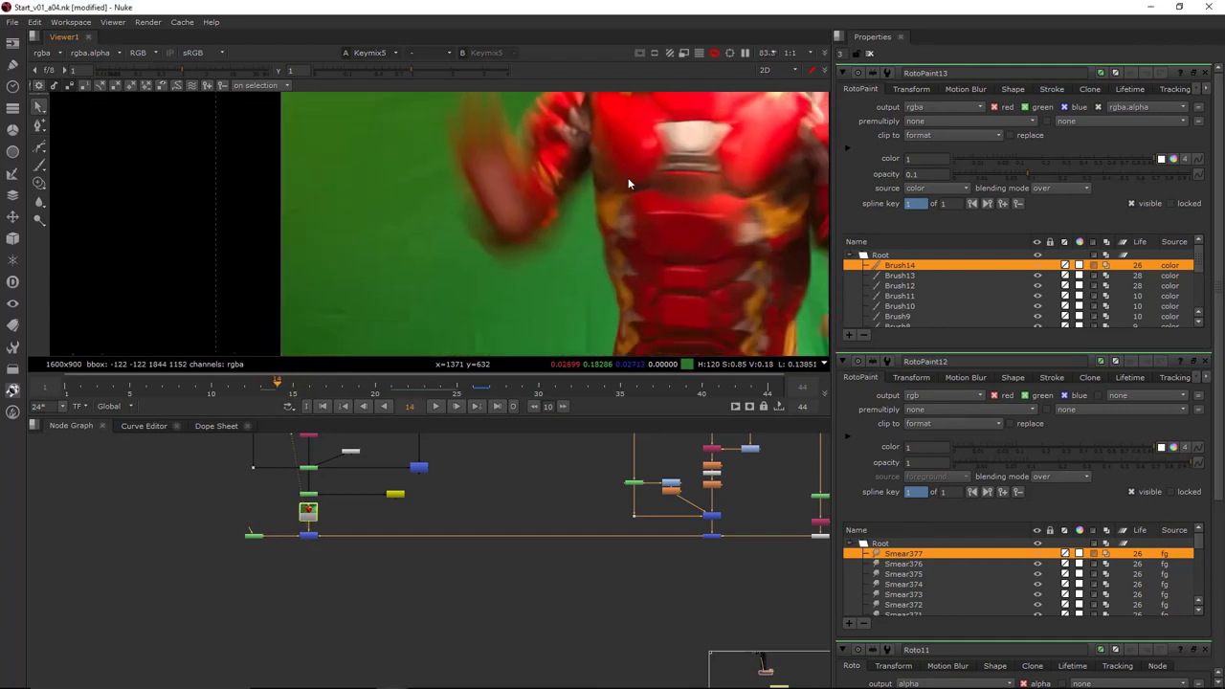
{"action": "left_click", "coordinate": [308, 514]}
{"action": "key", "text": "2"}
{"action": "left_click_drag", "start_coordinate": [327, 513], "coordinate": [287, 552]}
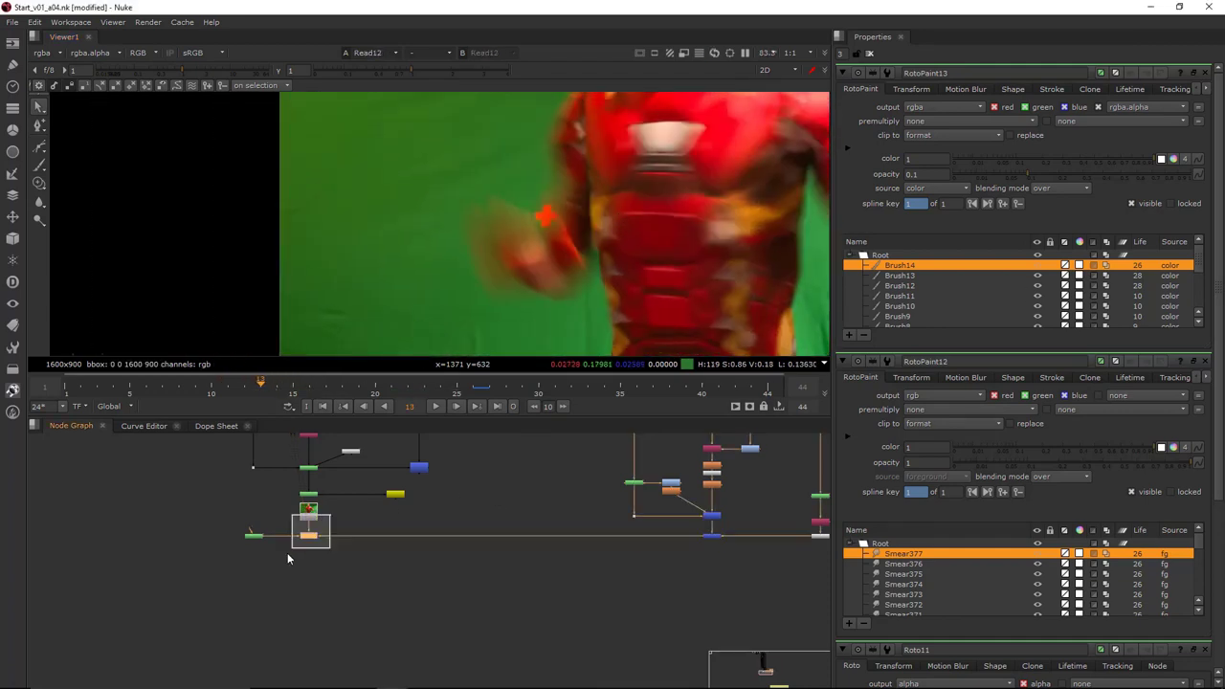
Compare the Keymix5 result with the original Read12 plate around the marker near the blurred hand at frame 13
{"action": "key", "text": "1"}
{"action": "scroll", "coordinate": [547, 196], "scroll_direction": "up", "scroll_amount": 8}
{"action": "key", "text": "2"}
{"action": "key", "text": "1"}
{"action": "scroll", "coordinate": [573, 224], "scroll_direction": "down", "scroll_amount": 5}
{"action": "key", "text": "2"}
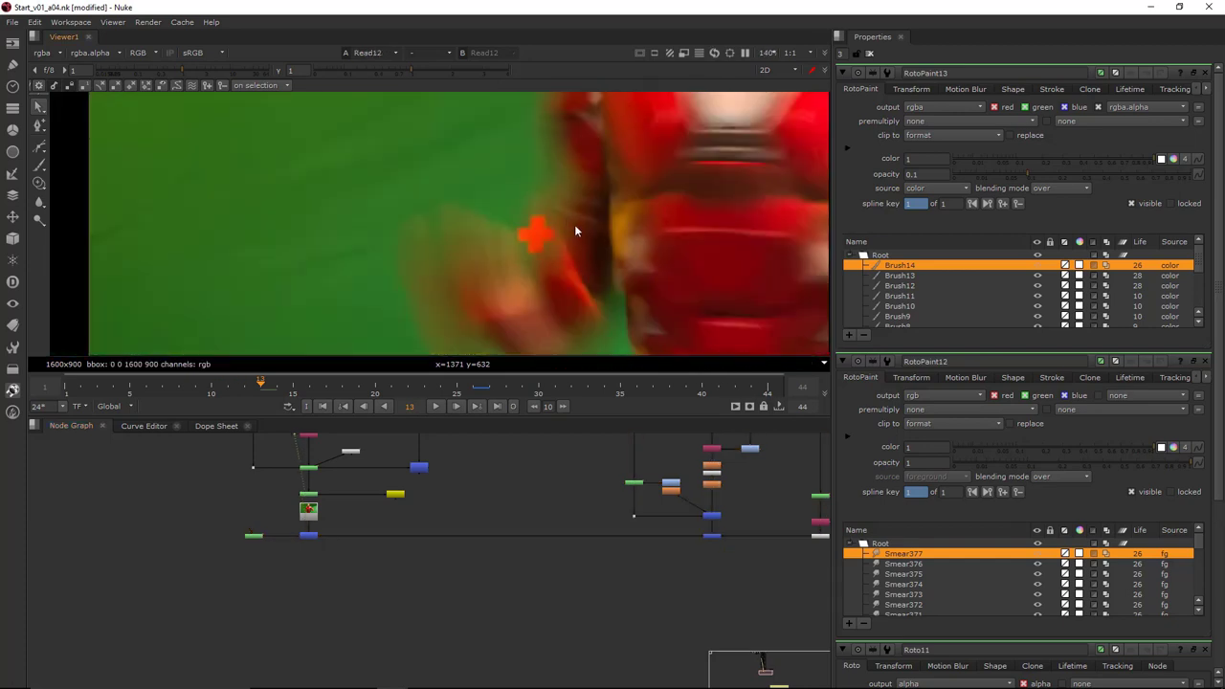
{"action": "key", "text": "1"}
{"action": "scroll", "coordinate": [564, 226], "scroll_direction": "up", "scroll_amount": 4}
{"action": "key", "text": "2"}
{"action": "scroll", "coordinate": [565, 231], "scroll_direction": "down", "scroll_amount": 5}
{"action": "key", "text": "1"}
{"action": "key", "text": "Left"}
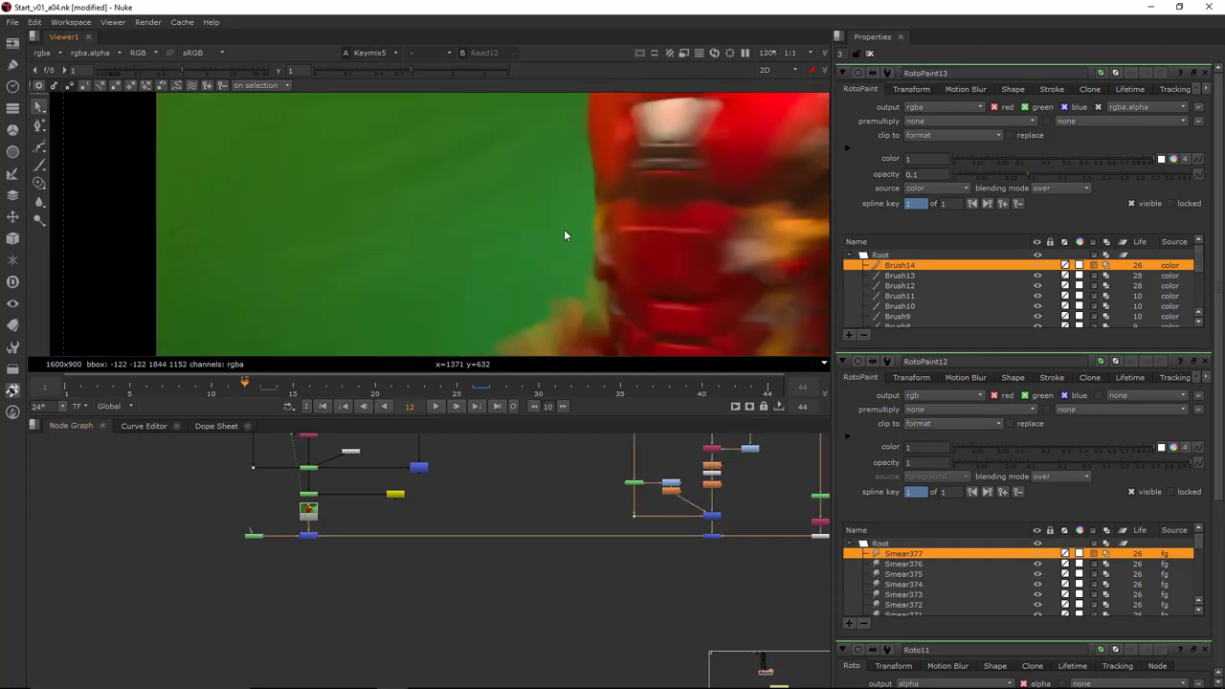
Review the Keymix5 result over frames 12 to 15, checking the waving arm and torso
{"action": "key", "text": "Right"}
{"action": "key", "text": "Right"}
{"action": "key", "text": "Left"}
{"action": "scroll", "coordinate": [590, 246], "scroll_direction": "down", "scroll_amount": 4}
{"action": "key", "text": "Right"}
{"action": "key", "text": "Right"}
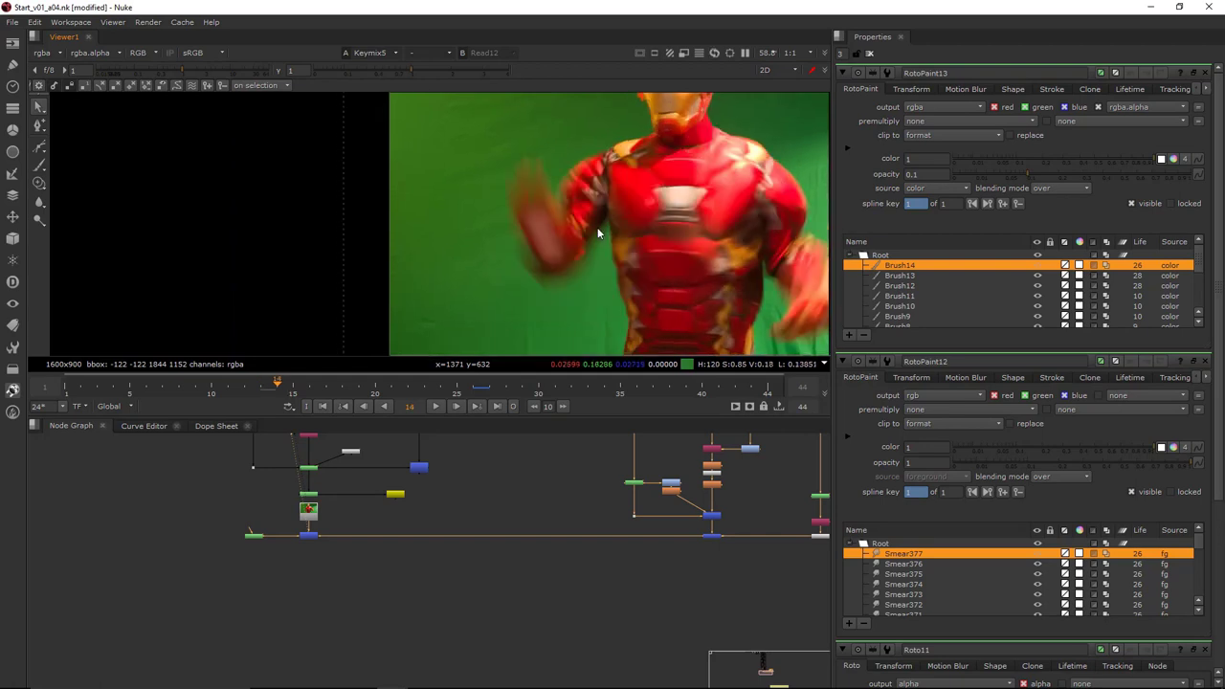
{"action": "key", "text": "Left"}
{"action": "key", "text": "Left"}
{"action": "key", "text": "Left"}
{"action": "middle_click_drag", "start_coordinate": [643, 229], "coordinate": [618, 261]}
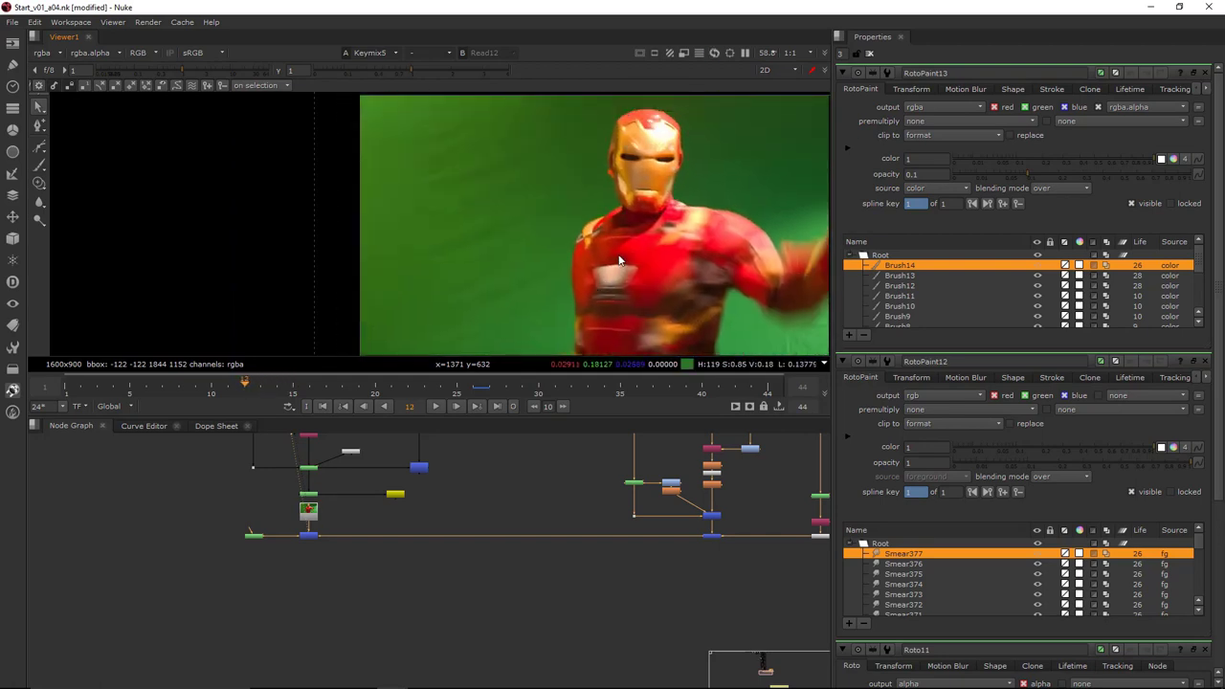
{"action": "key", "text": "Right"}
{"action": "key", "text": "Right"}
{"action": "key", "text": "Right"}
{"action": "scroll", "coordinate": [639, 159], "scroll_direction": "up", "scroll_amount": 3}
{"action": "scroll", "coordinate": [639, 160], "scroll_direction": "up", "scroll_amount": 1}
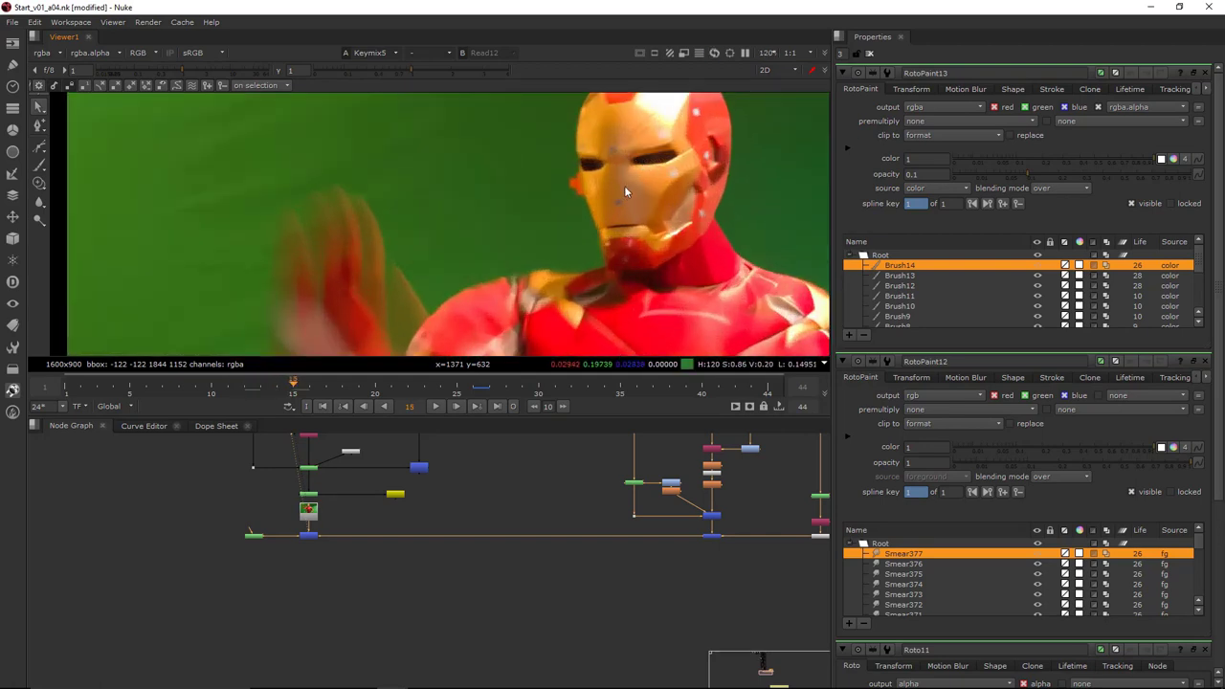
Examine the head and the red marker beside the mask again from frame 13 to 17 in the Keymix5 result
{"action": "key", "text": "Left"}
{"action": "key", "text": "Right"}
{"action": "key", "text": "Right"}
{"action": "key", "text": "Right"}
{"action": "middle_click_drag", "start_coordinate": [609, 186], "coordinate": [615, 223]}
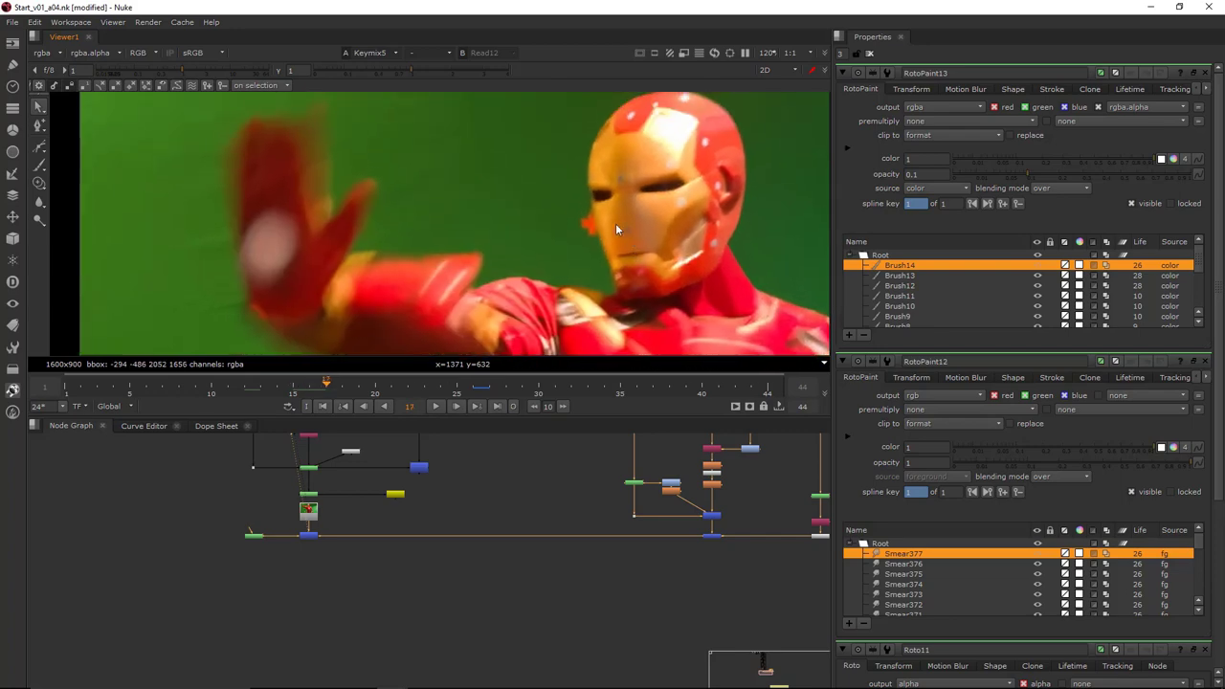
{"action": "scroll", "coordinate": [613, 228], "scroll_direction": "up", "scroll_amount": 3}
{"action": "key", "text": "Left"}
{"action": "key", "text": "Left"}
{"action": "key", "text": "Left"}
{"action": "key", "text": "Left"}
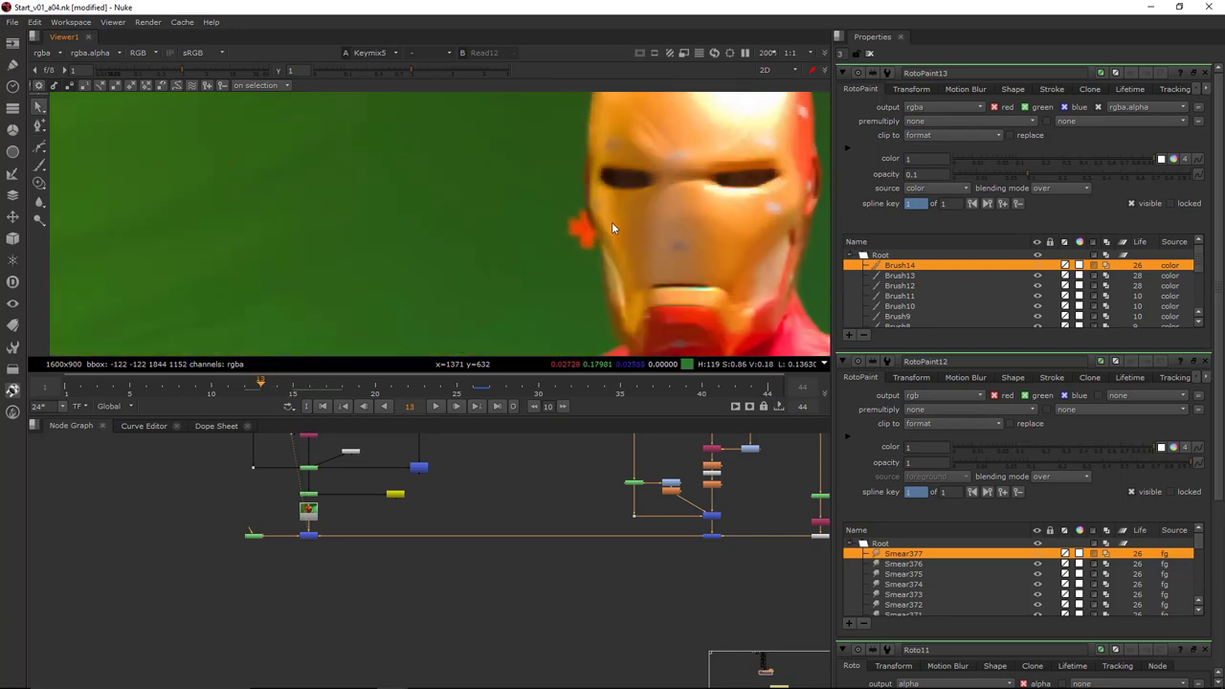
{"action": "key", "text": "Right"}
{"action": "key", "text": "Right"}
{"action": "key", "text": "Right"}
{"action": "key", "text": "Right"}
{"action": "scroll", "coordinate": [612, 222], "scroll_direction": "up", "scroll_amount": 2}
{"action": "scroll", "coordinate": [695, 215], "scroll_direction": "down", "scroll_amount": 5}
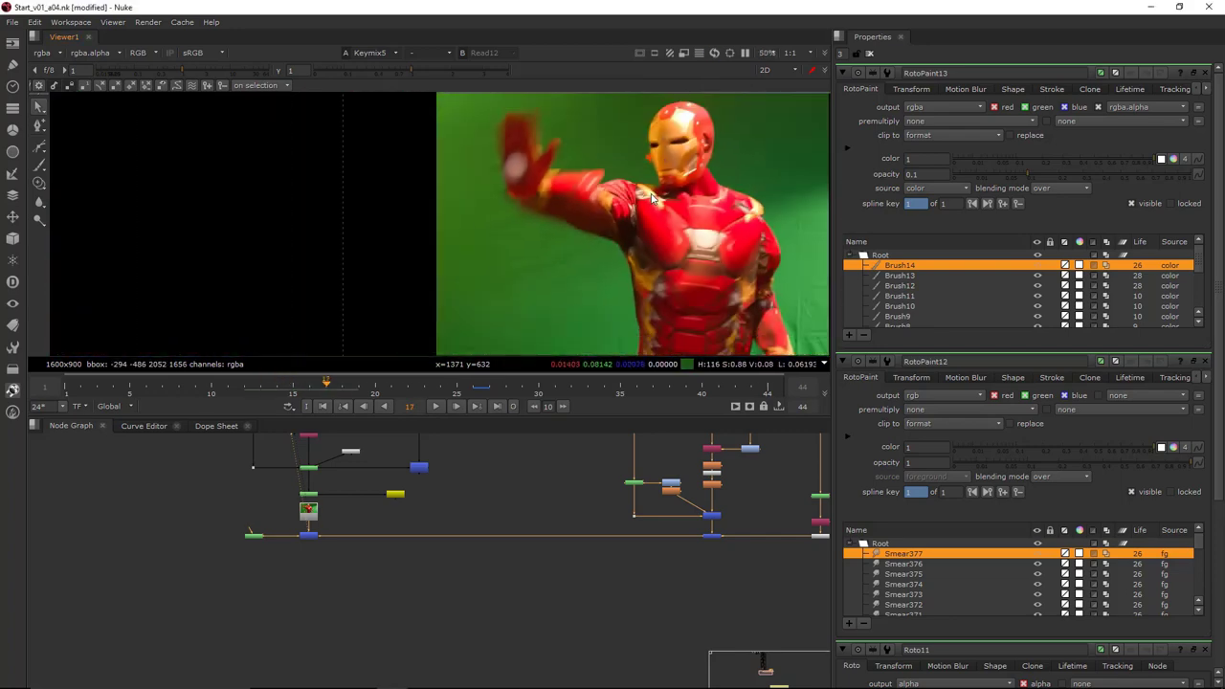
Review the arm's motion between frames 14 and 16 and locate the Keymix5 branch in the node graph
{"action": "key", "text": "Left"}
{"action": "key", "text": "Left"}
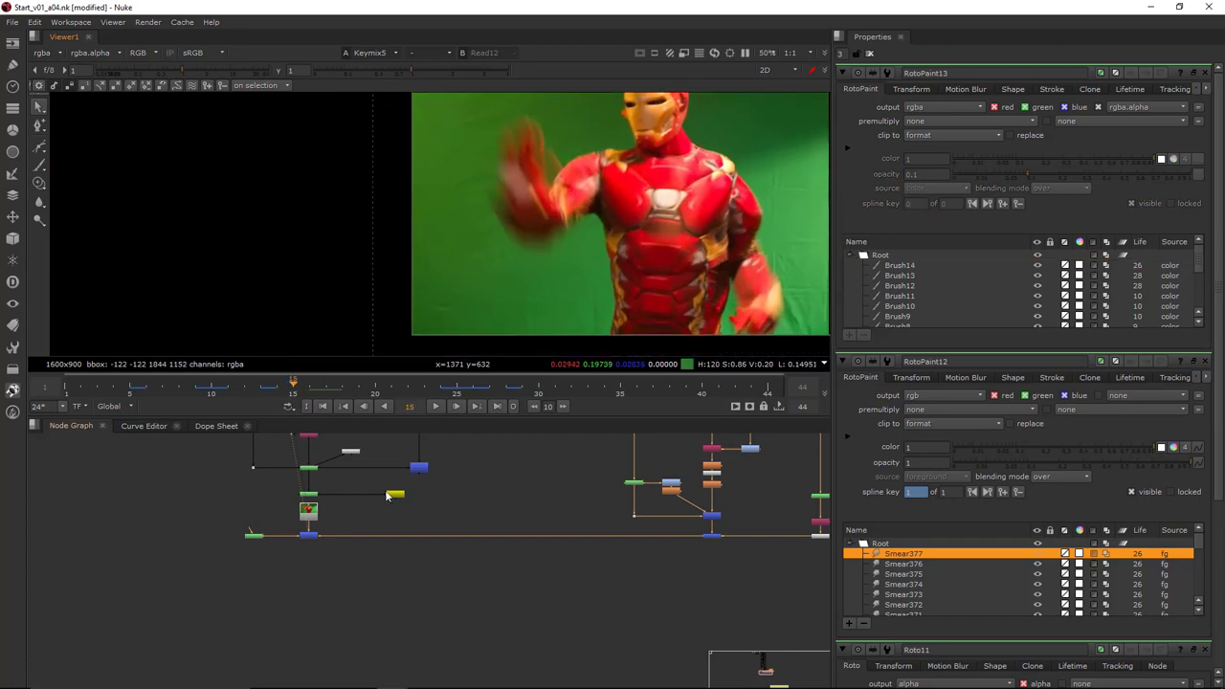
{"action": "key", "text": "Left"}
{"action": "scroll", "coordinate": [574, 248], "scroll_direction": "up", "scroll_amount": 3}
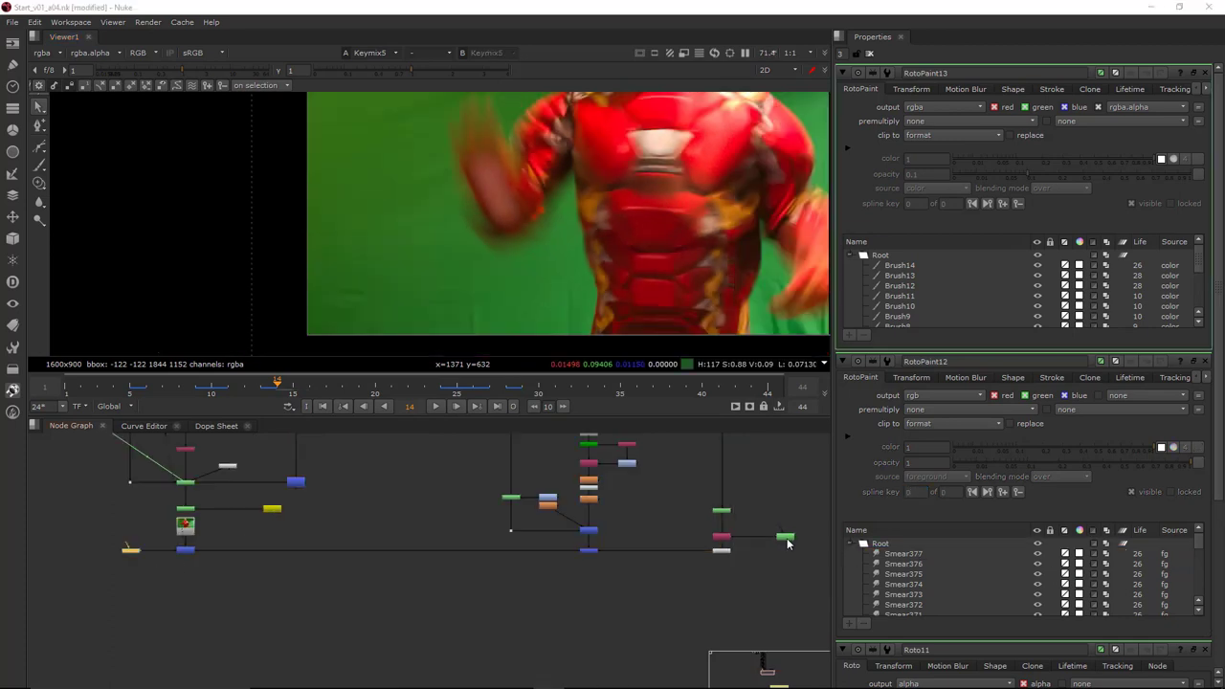
{"action": "left_click", "coordinate": [180, 559]}
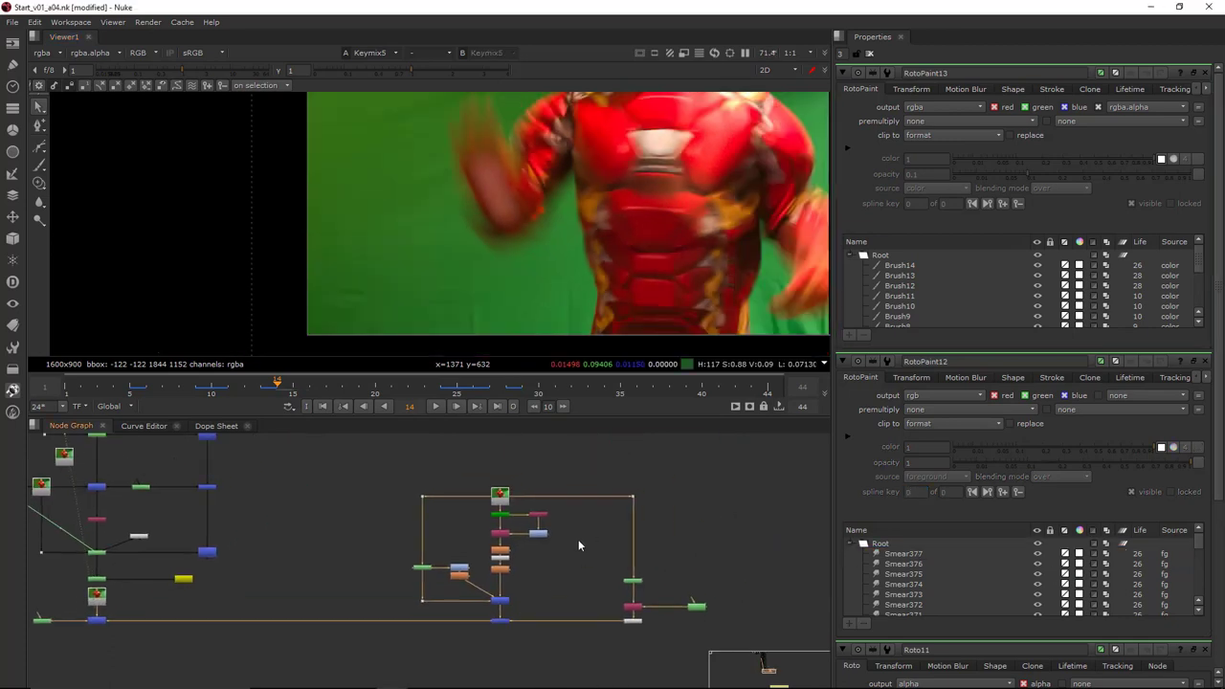
{"action": "scroll", "coordinate": [600, 319], "scroll_direction": "down", "scroll_amount": 2}
{"action": "middle_click_drag", "start_coordinate": [590, 203], "coordinate": [646, 320]}
{"action": "key", "text": "Right"}
{"action": "key", "text": "Right"}
{"action": "key", "text": "Left"}
{"action": "key", "text": "Right"}
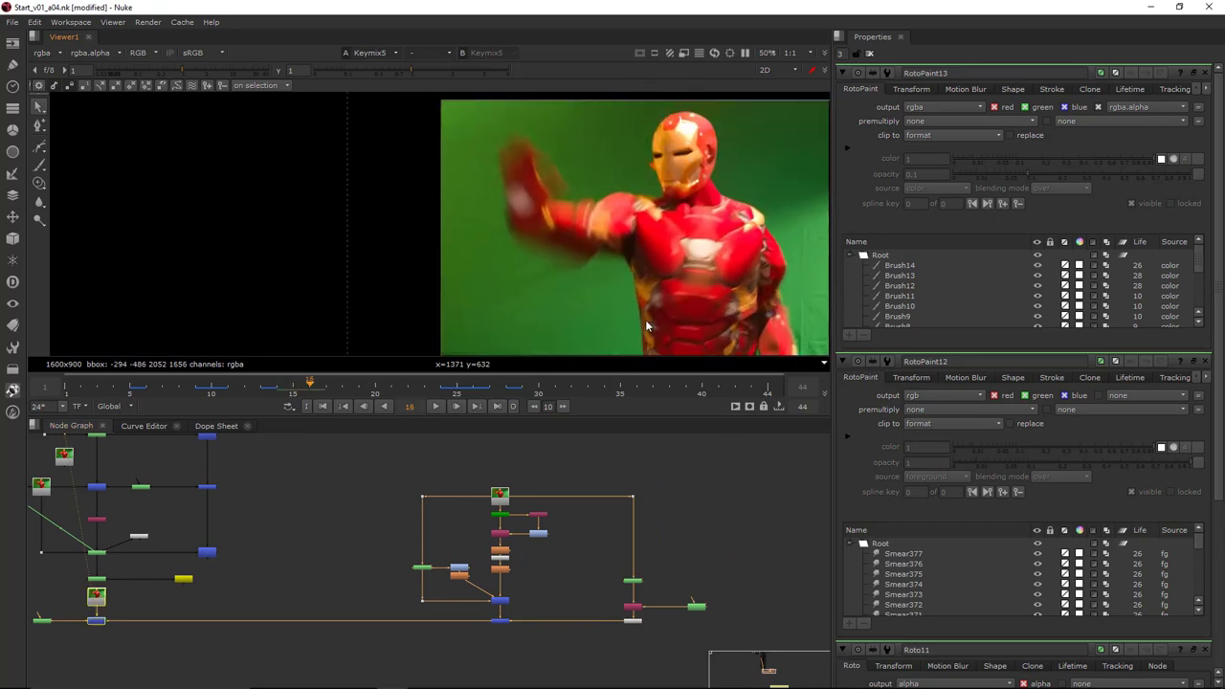
Review the waving arm in the Keymix5 result up to frame 21
{"action": "key", "text": "Right"}
{"action": "key", "text": "Right"}
{"action": "key", "text": "Right"}
{"action": "key", "text": "Right"}
{"action": "key", "text": "Right"}
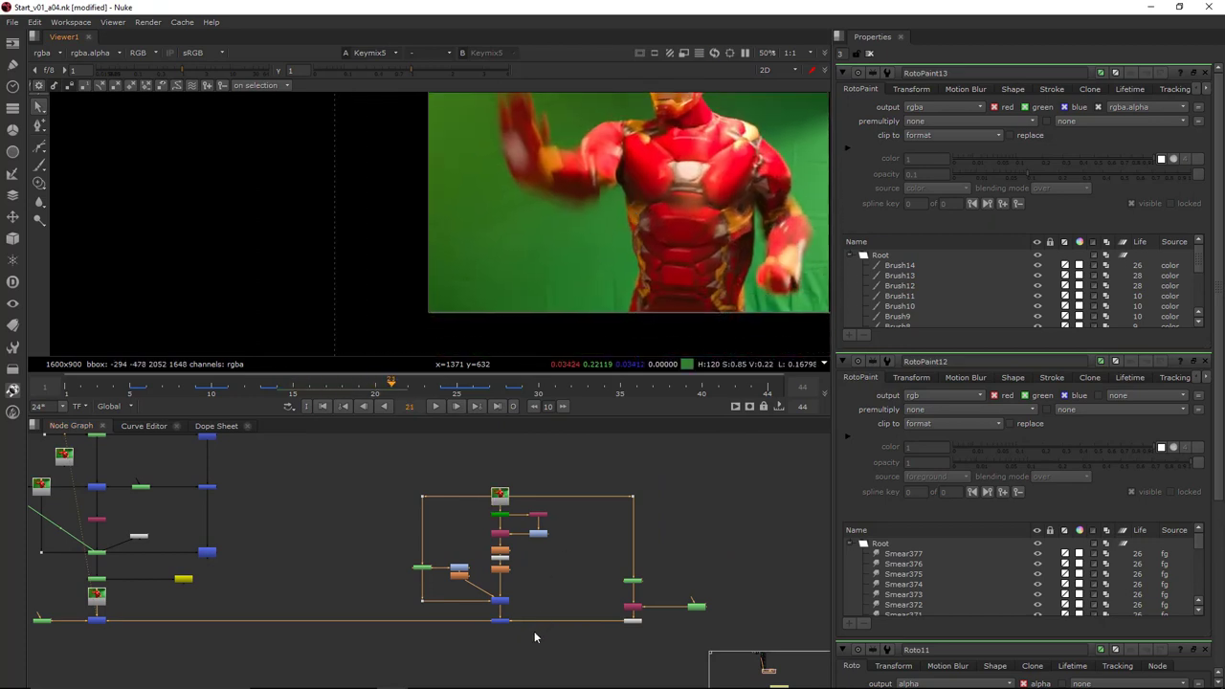
Duplicate the RotoPaint14, Grade8 and Blur5 nodes and place the copies beside the last branch of the graph
{"action": "scroll", "coordinate": [534, 636], "scroll_direction": "up", "scroll_amount": 6}
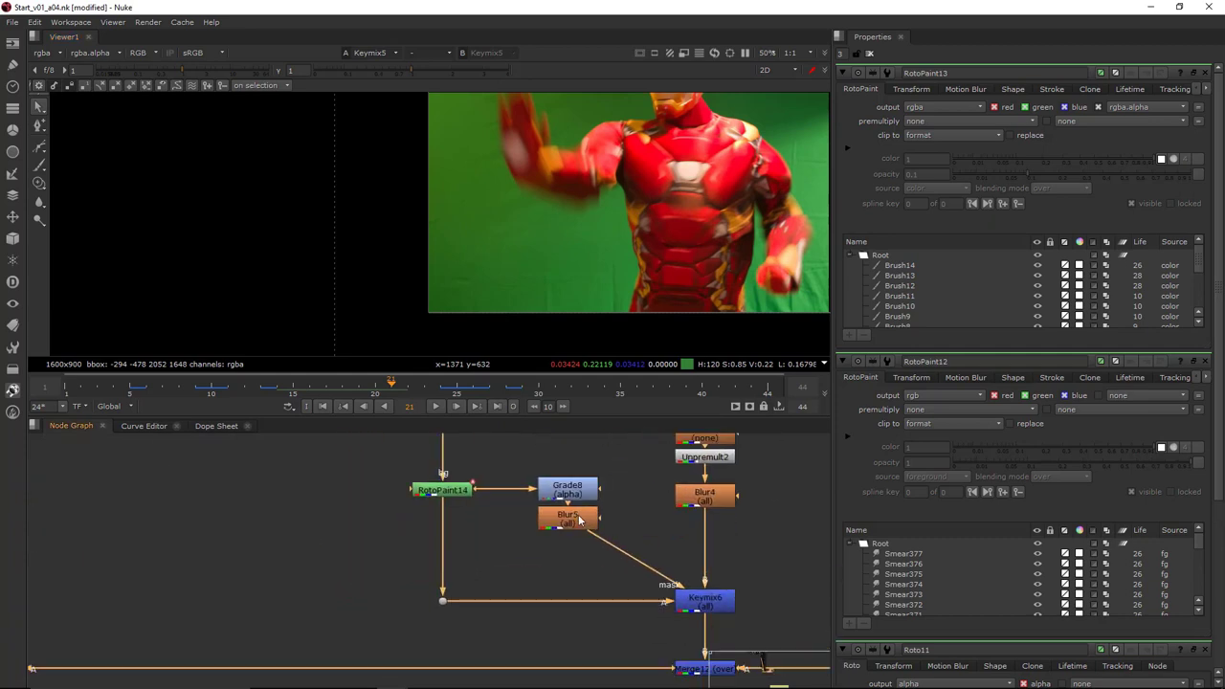
{"action": "scroll", "coordinate": [579, 521], "scroll_direction": "down", "scroll_amount": 3}
{"action": "left_click_drag", "start_coordinate": [428, 472], "coordinate": [606, 560]}
{"action": "scroll", "coordinate": [538, 540], "scroll_direction": "down", "scroll_amount": 3}
{"action": "middle_click_drag", "start_coordinate": [517, 540], "coordinate": [382, 550]}
{"action": "scroll", "coordinate": [533, 545], "scroll_direction": "down", "scroll_amount": 3}
{"action": "left_click", "coordinate": [566, 525]}
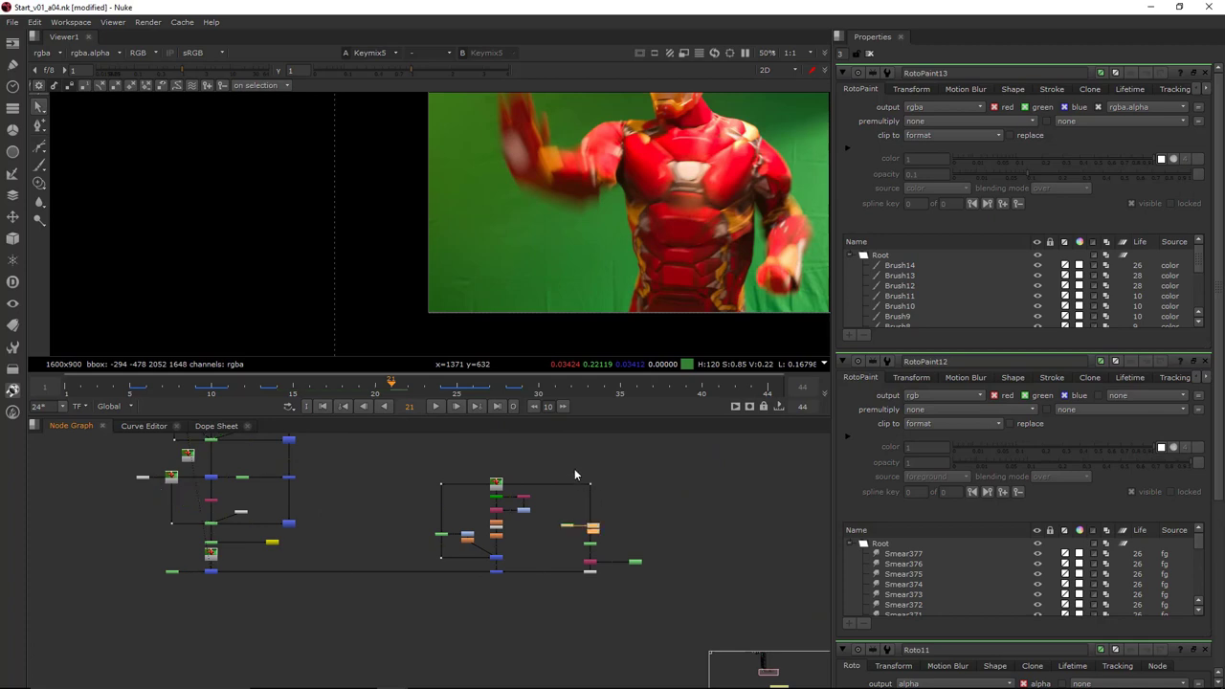
Move the last branch's nodes, including its corner dot, farther away to make room for the duplicated nodes
{"action": "left_click_drag", "start_coordinate": [574, 469], "coordinate": [631, 529]}
{"action": "left_click_drag", "start_coordinate": [581, 598], "coordinate": [578, 586]}
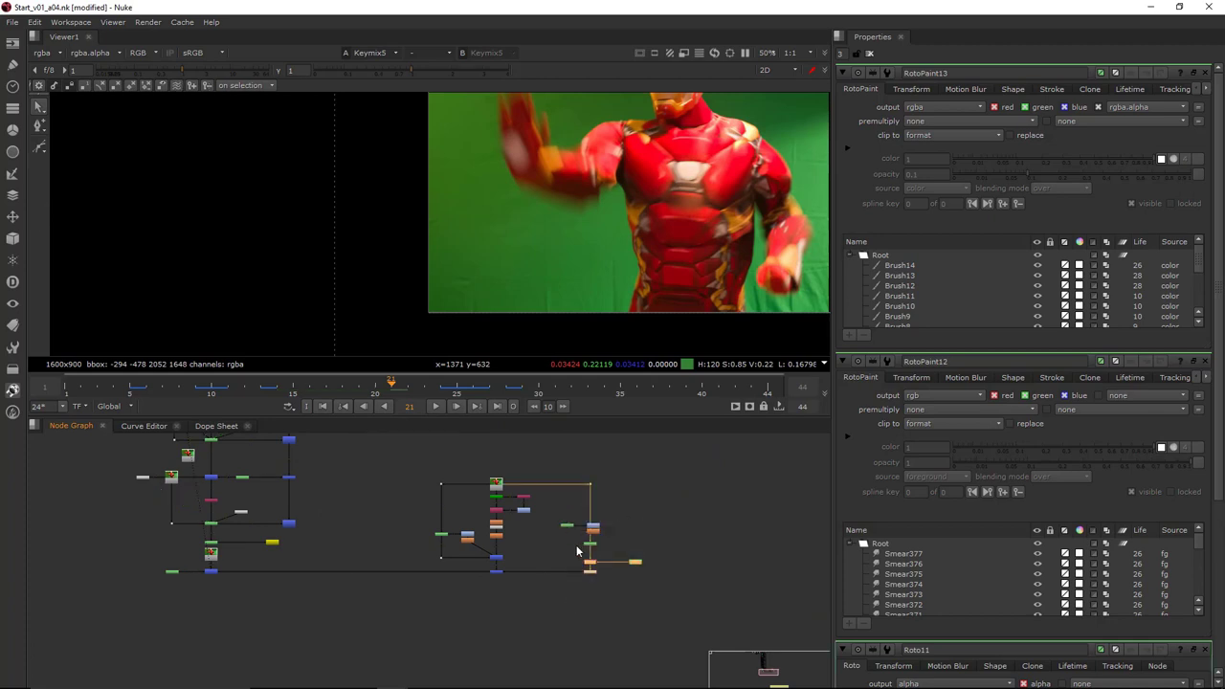
{"action": "left_click", "coordinate": [587, 543]}
{"action": "left_click_drag", "start_coordinate": [568, 533], "coordinate": [679, 601]}
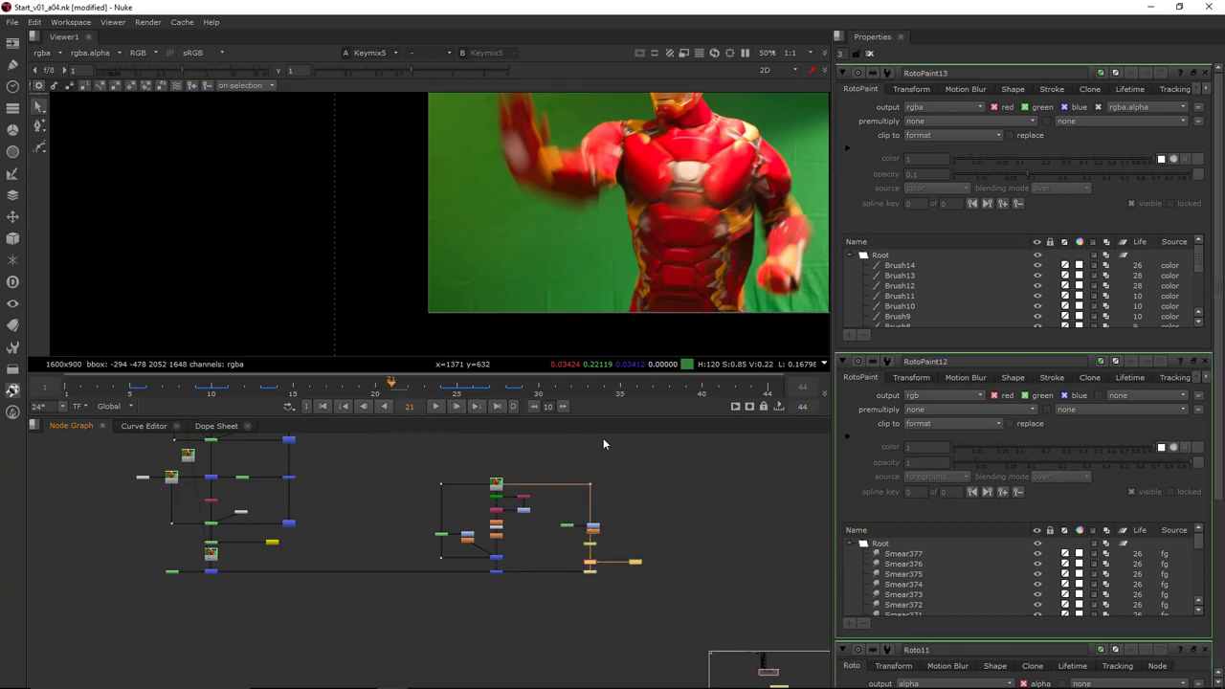
{"action": "left_click_drag", "start_coordinate": [625, 553], "coordinate": [700, 554]}
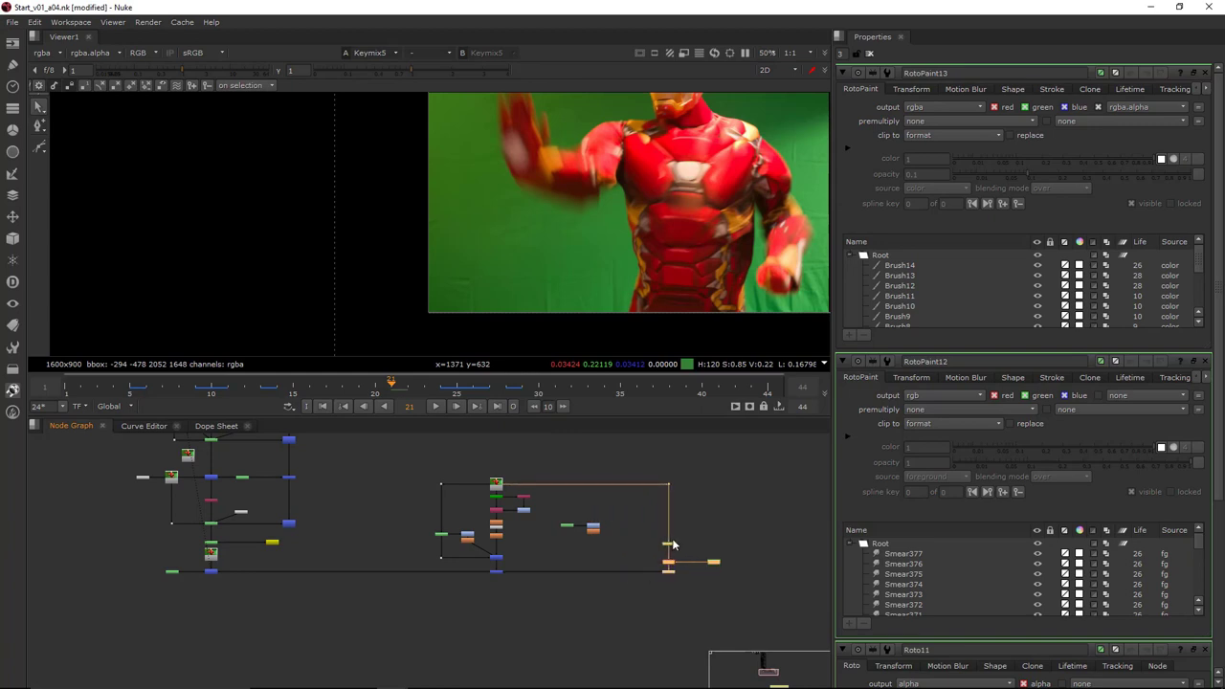
Connect the duplicated RotoPaint to a new dot on the plate's output line and show it in the viewer
{"action": "scroll", "coordinate": [587, 525], "scroll_direction": "up", "scroll_amount": 4}
{"action": "left_click", "coordinate": [583, 473]}
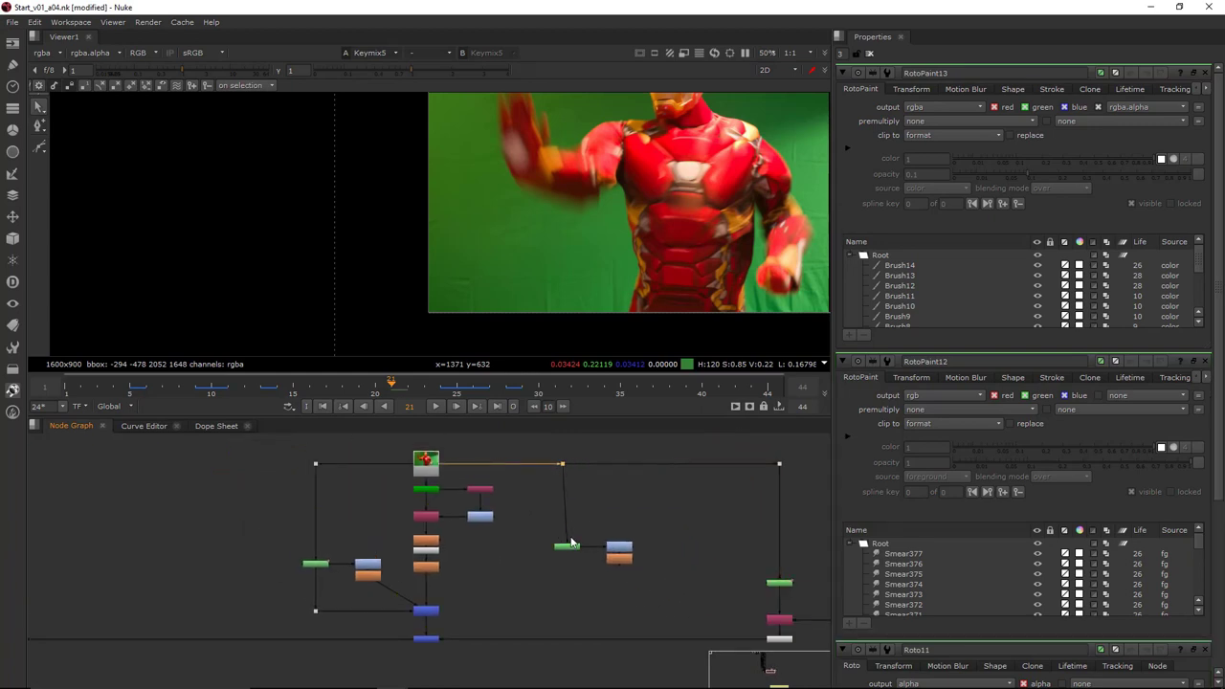
{"action": "key", "text": "p"}
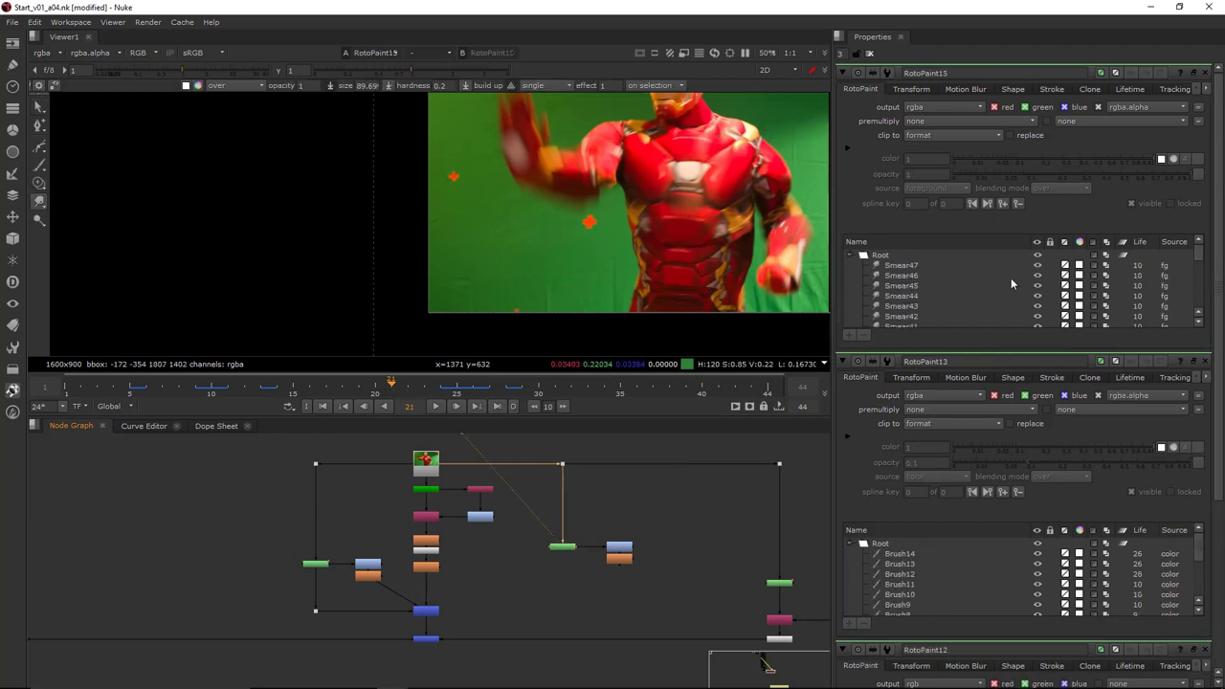
Delete all copied strokes from Smear47 through Smear1 in RotoPaint15
{"action": "left_click", "coordinate": [905, 268]}
{"action": "left_click_drag", "start_coordinate": [1198, 258], "coordinate": [1185, 325]}
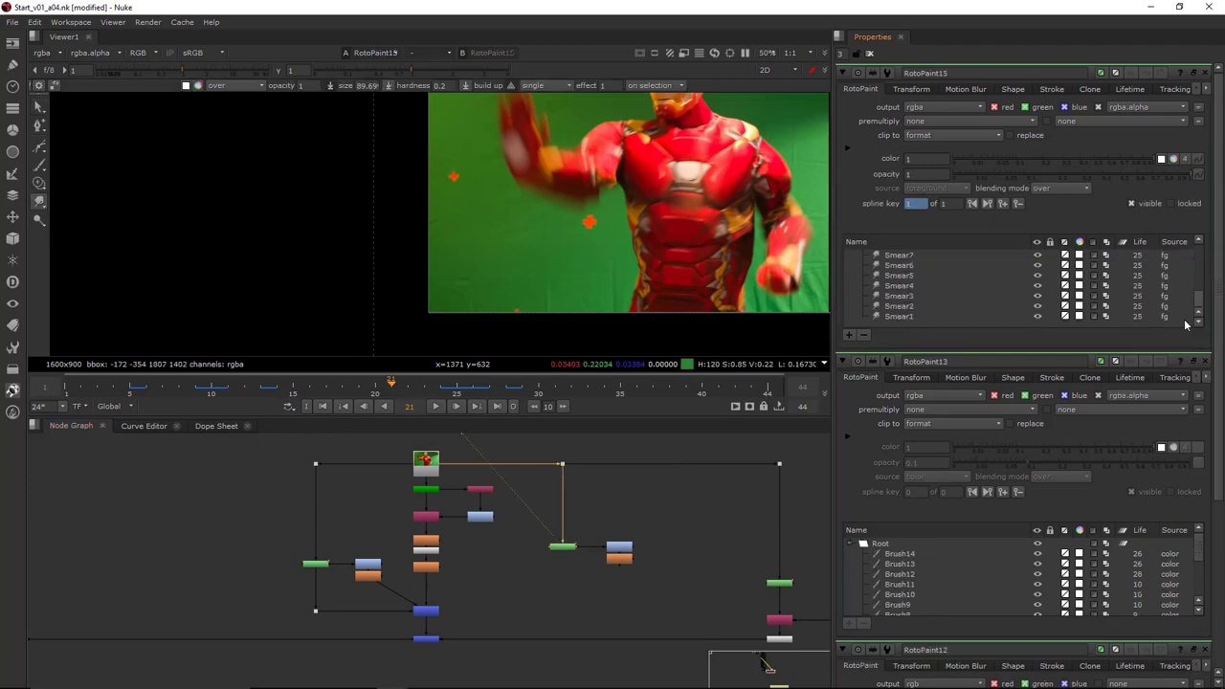
{"action": "left_click", "coordinate": [906, 315], "text": "shift"}
{"action": "left_click", "coordinate": [862, 335]}
Choose the Clone tool for RotoPaint15 and set its opacity to 0.1 for work on the blurred fingers
{"action": "left_click_drag", "start_coordinate": [581, 525], "coordinate": [487, 584]}
{"action": "middle_click_drag", "start_coordinate": [614, 208], "coordinate": [631, 246]}
{"action": "scroll", "coordinate": [631, 247], "scroll_direction": "up", "scroll_amount": 2}
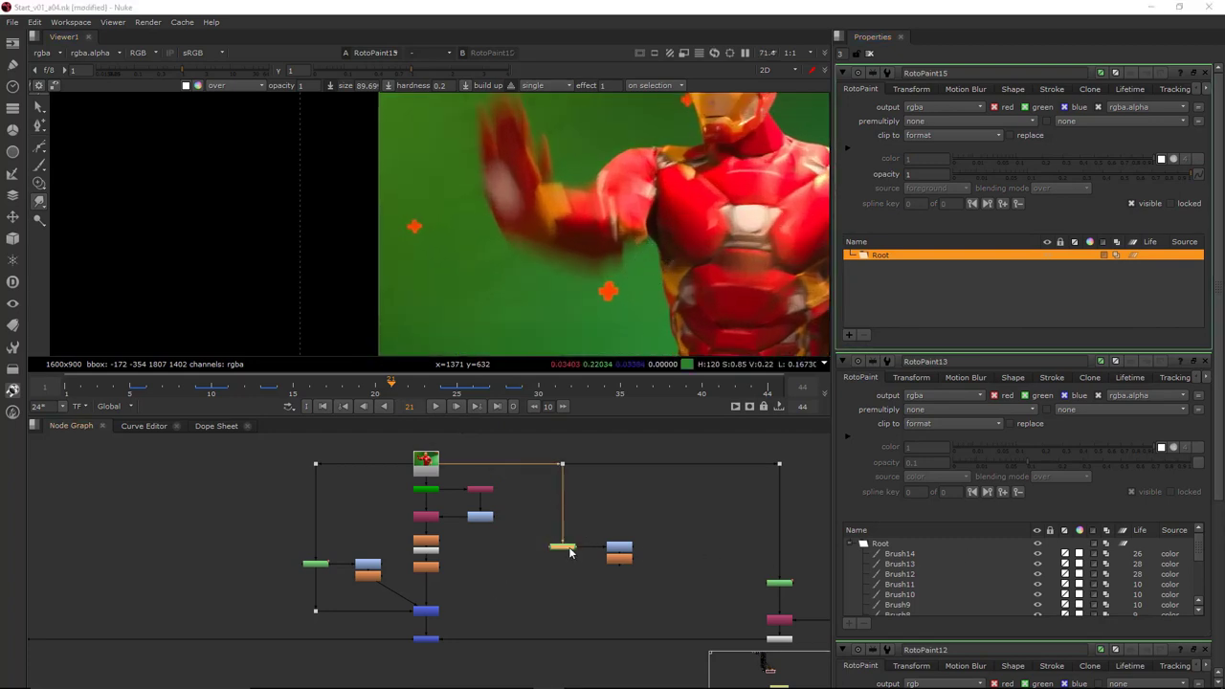
{"action": "scroll", "coordinate": [478, 211], "scroll_direction": "up", "scroll_amount": 9}
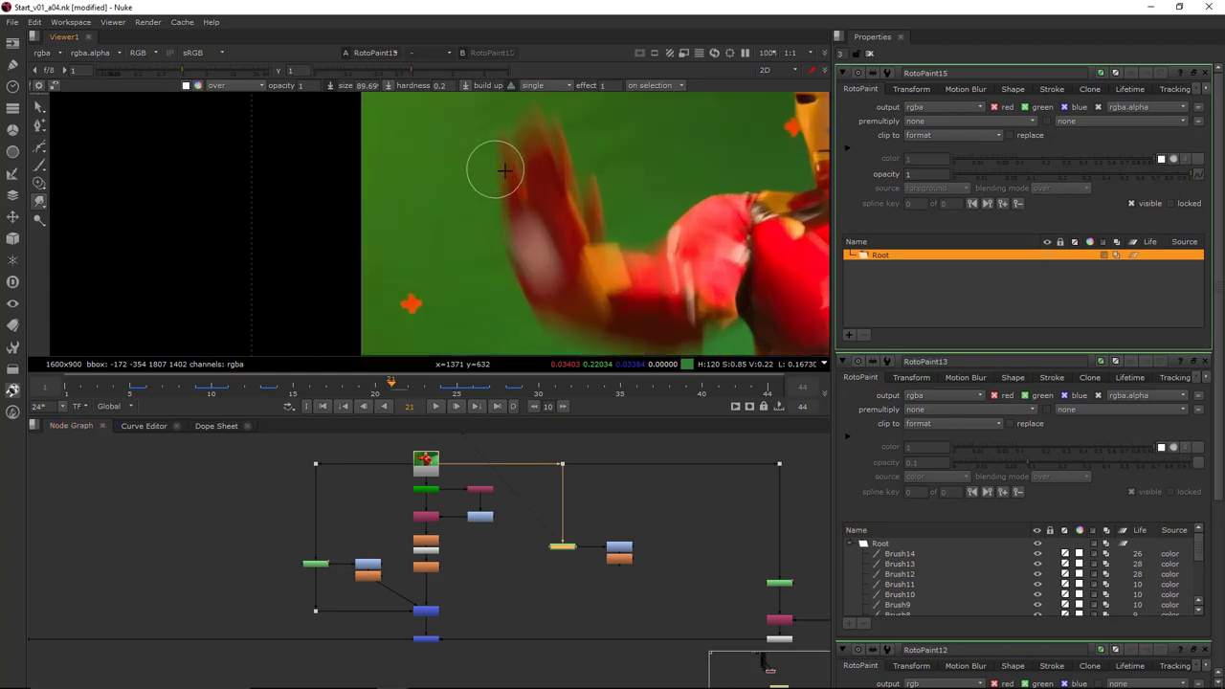
{"action": "middle_click_drag", "start_coordinate": [539, 197], "coordinate": [485, 179]}
{"action": "mouse_move", "coordinate": [495, 192]}
{"action": "left_mouse_down", "text": "shift"}
{"action": "mouse_move", "coordinate": [487, 208]}
{"action": "mouse_move", "coordinate": [449, 216]}
{"action": "left_mouse_up", "text": "shift"}
{"action": "scroll", "coordinate": [522, 213], "scroll_direction": "up", "scroll_amount": 1}
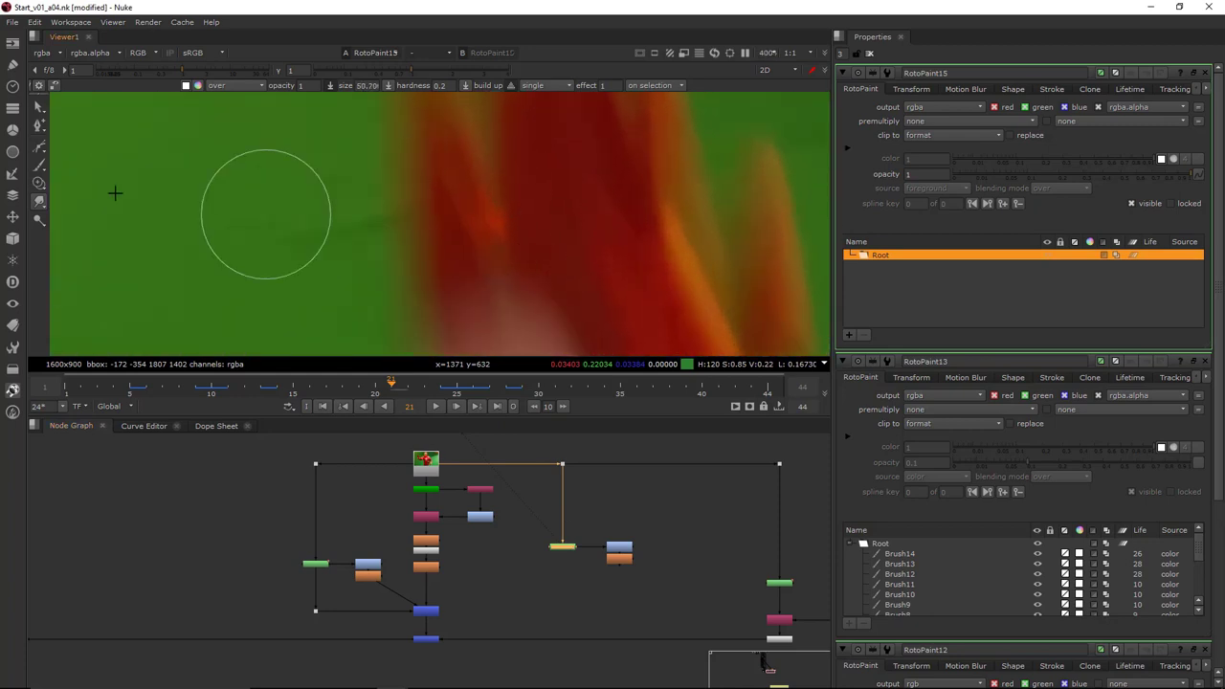
{"action": "left_click", "coordinate": [38, 183]}
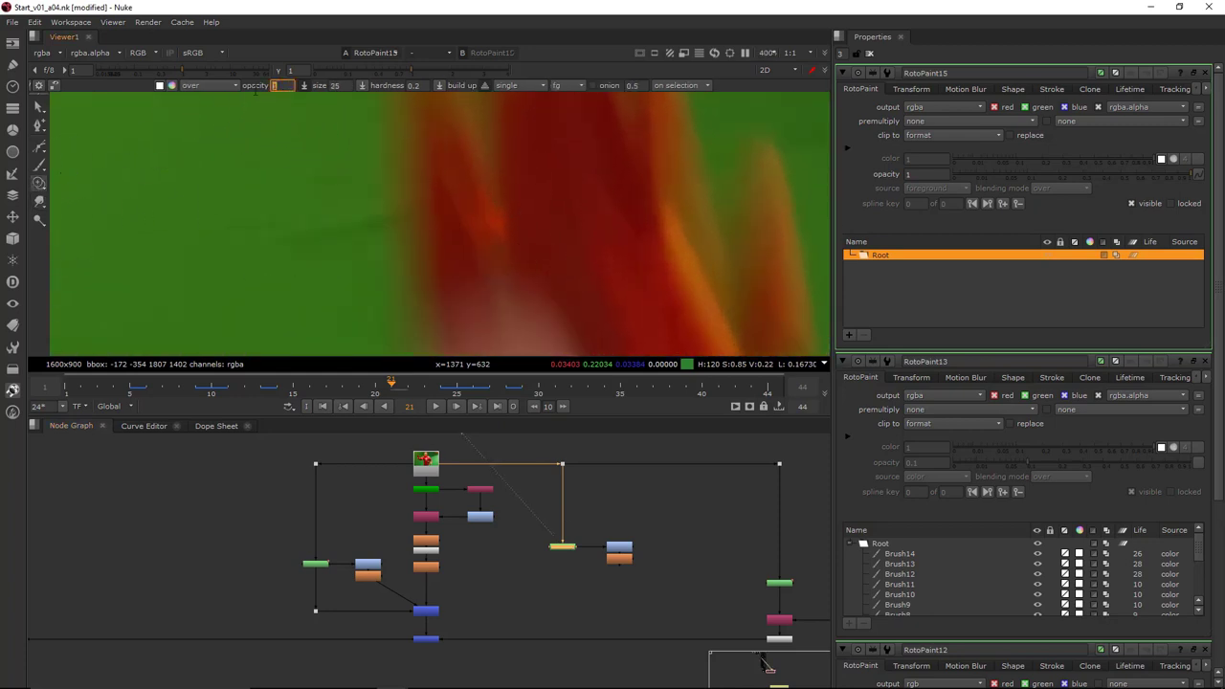
{"action": "type", "text": "0.1"}
{"action": "key", "text": "Return"}
{"action": "scroll", "coordinate": [471, 205], "scroll_direction": "up", "scroll_amount": 2}
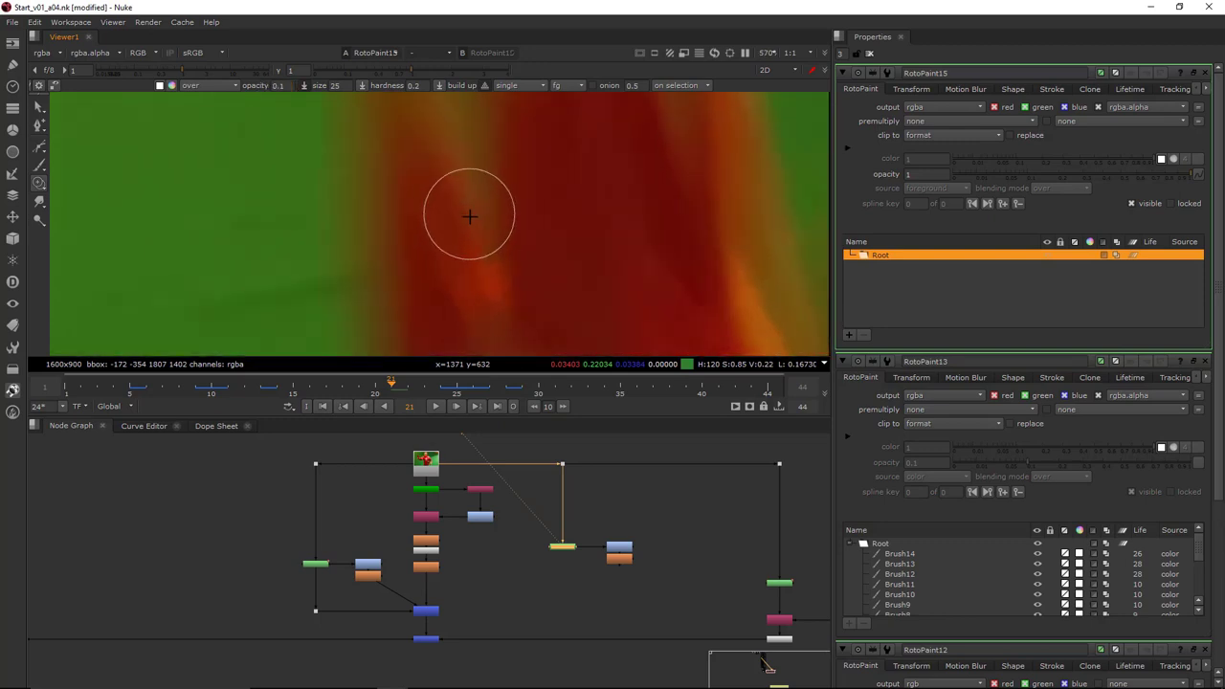
Clone over the orange marker on the blurred fingers at frame 21 using a brush size of about 33.4
{"action": "left_click_drag", "start_coordinate": [465, 201], "coordinate": [480, 252], "text": "ctrl"}
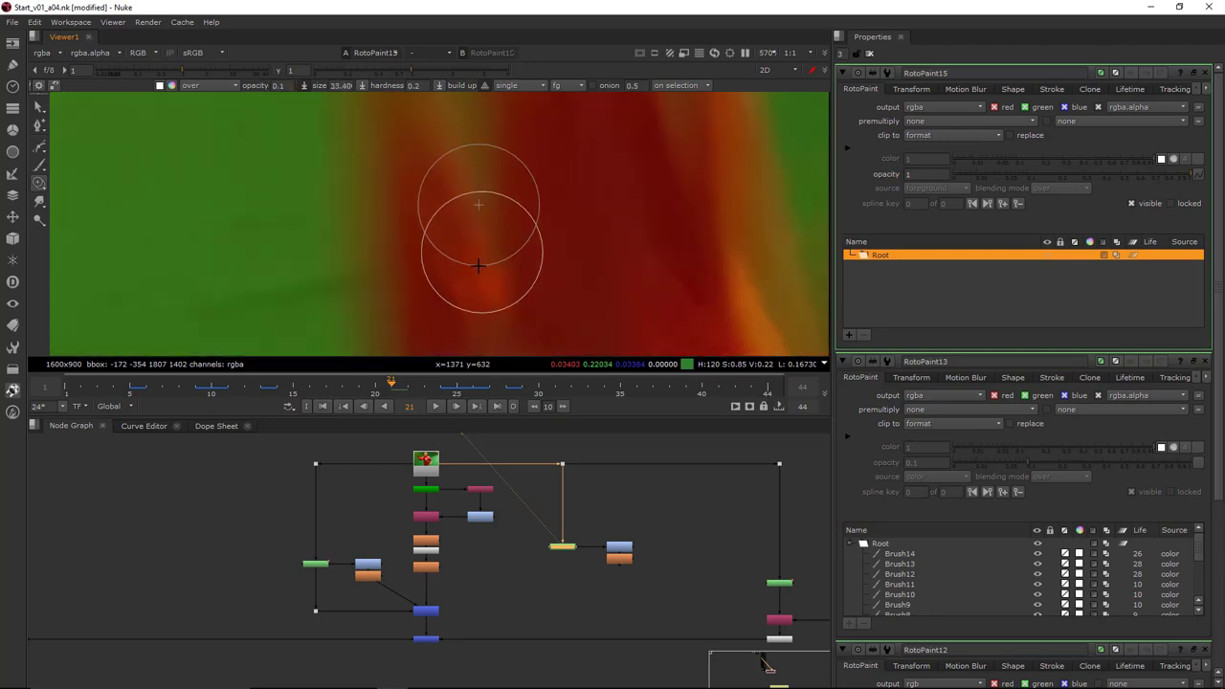
{"action": "left_click", "coordinate": [485, 260]}
{"action": "left_click", "coordinate": [501, 268]}
{"action": "left_click", "coordinate": [511, 289]}
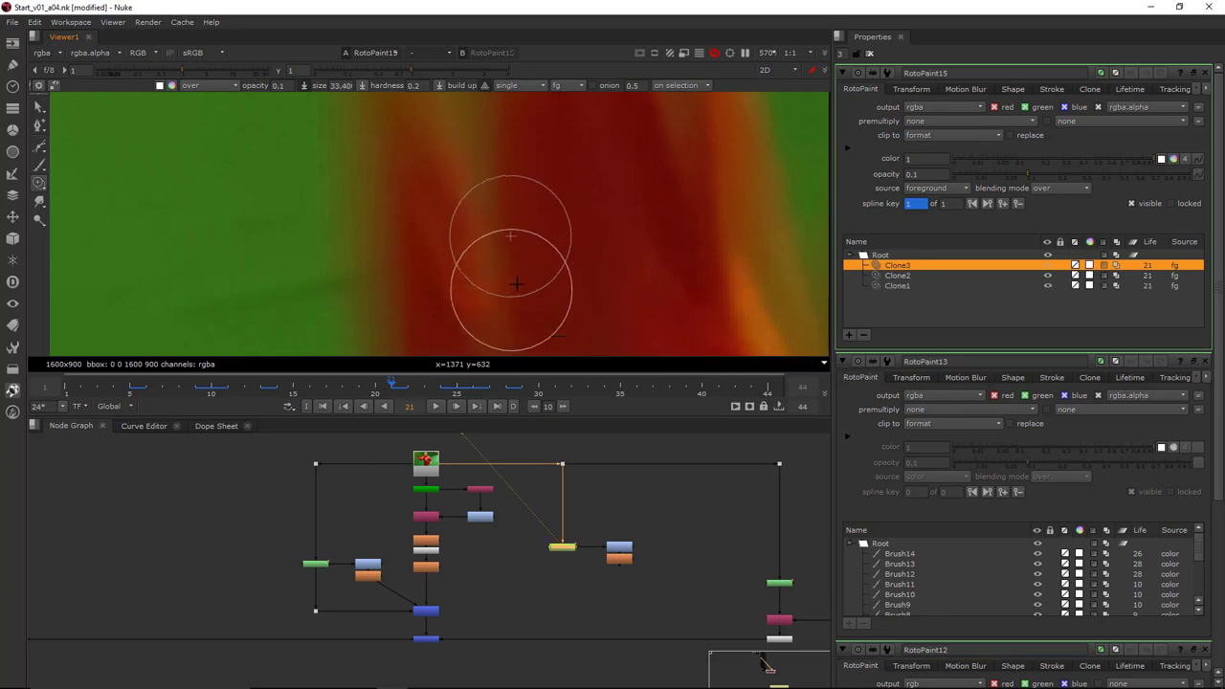
{"action": "middle_click_drag", "start_coordinate": [507, 352], "coordinate": [514, 291]}
{"action": "left_click_drag", "start_coordinate": [514, 291], "coordinate": [501, 252], "text": "ctrl"}
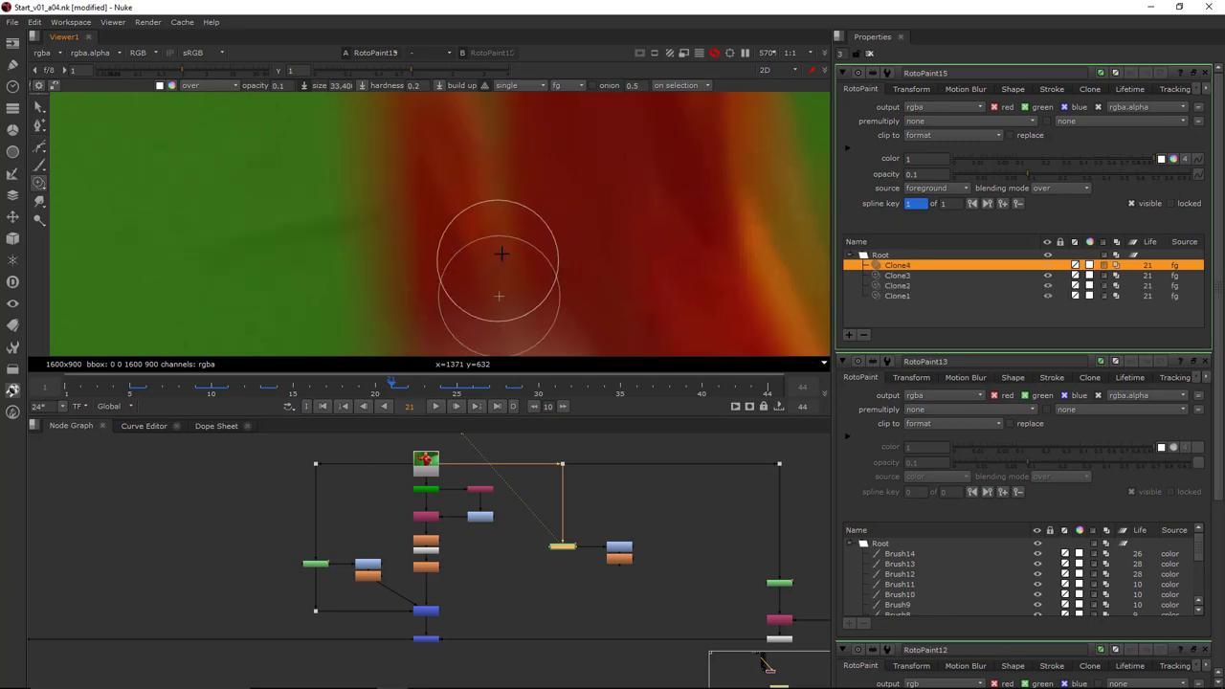
{"action": "scroll", "coordinate": [566, 179], "scroll_direction": "down", "scroll_amount": 5}
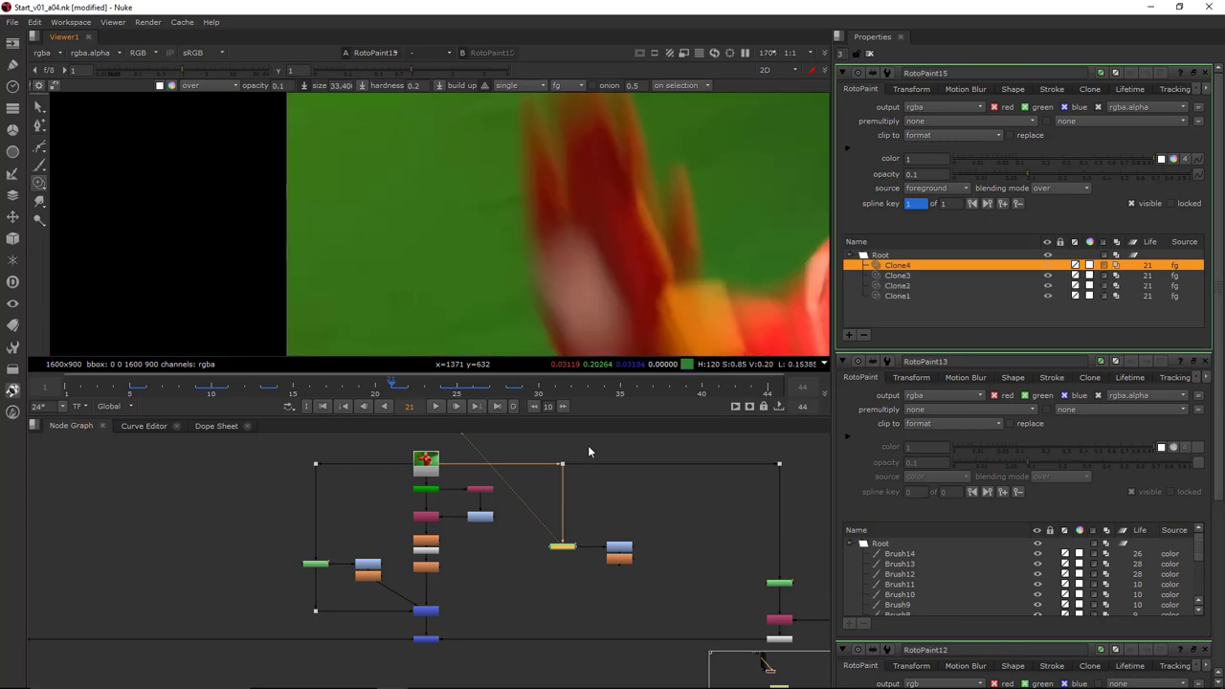
Compare the RotoPaint15 result with the original plate around the blurred hand
{"action": "left_click", "coordinate": [563, 464]}
{"action": "key", "text": "2"}
{"action": "left_click", "coordinate": [563, 545]}
{"action": "key", "text": "1"}
{"action": "left_click", "coordinate": [602, 487]}
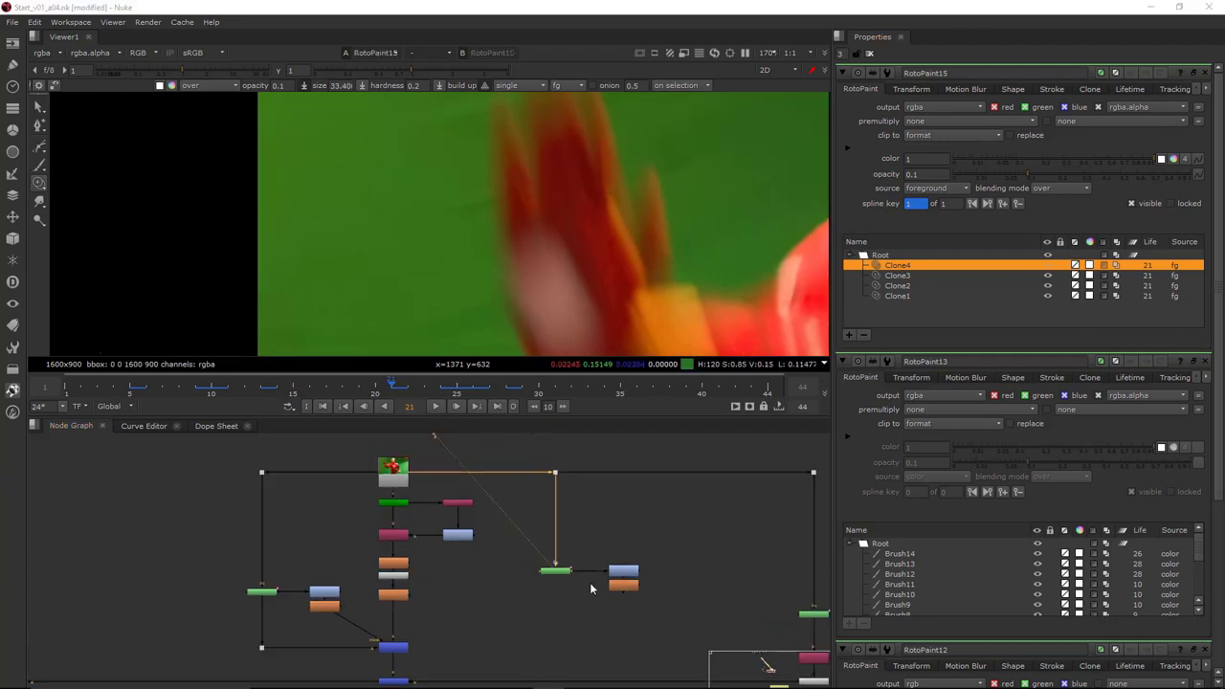
Insert a copy of Keymix6 on the line into Merge12, feeding RotoPaint15 into A and Blur6 into its mask
{"action": "middle_click_drag", "start_coordinate": [589, 582], "coordinate": [574, 539]}
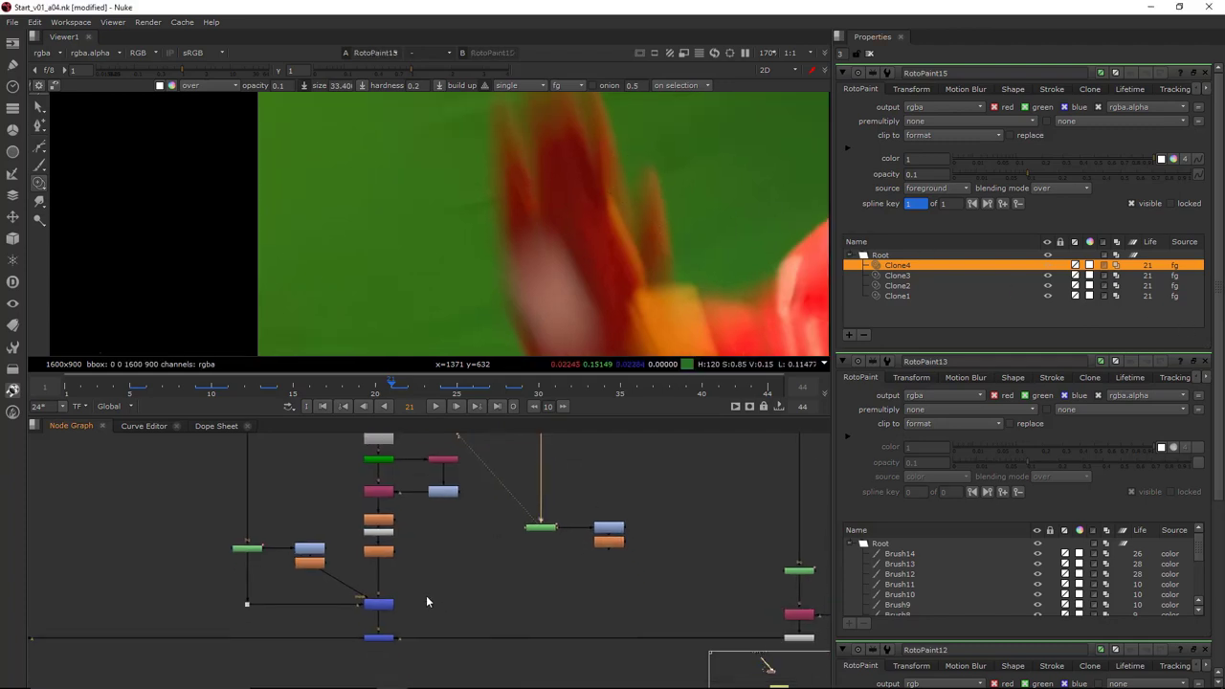
{"action": "left_click", "coordinate": [384, 603]}
{"action": "key", "text": "ctrl+c"}
{"action": "left_click", "coordinate": [561, 607]}
{"action": "key", "text": "ctrl+v"}
{"action": "scroll", "coordinate": [556, 616], "scroll_direction": "up", "scroll_amount": 3}
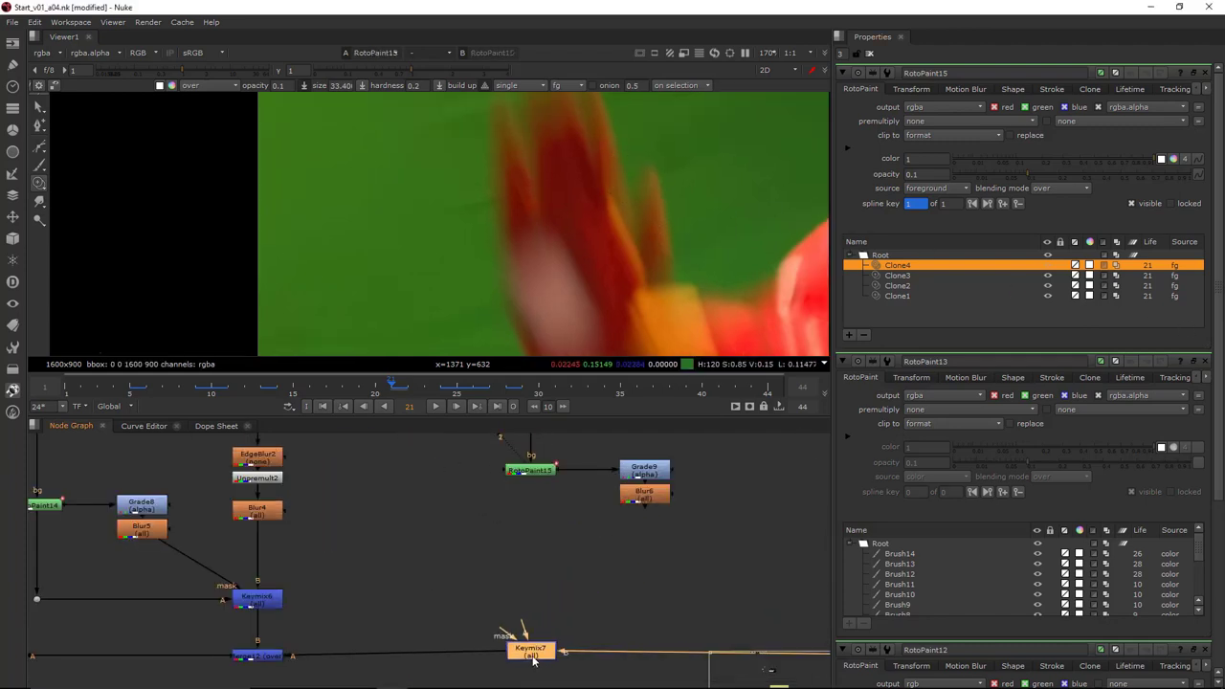
{"action": "left_click_drag", "start_coordinate": [530, 650], "coordinate": [548, 656]}
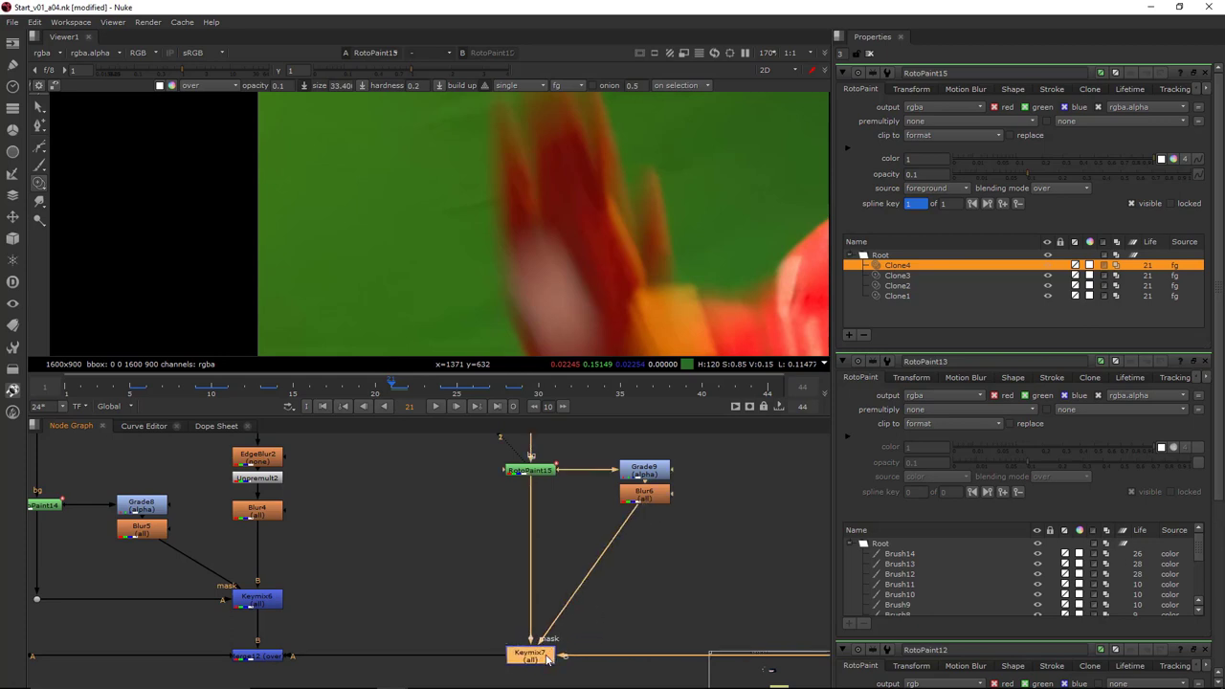
Inspect the Keymix7 output and the Merge12 composite around the cloned patch
{"action": "double_click", "coordinate": [547, 656]}
{"action": "key", "text": "1"}
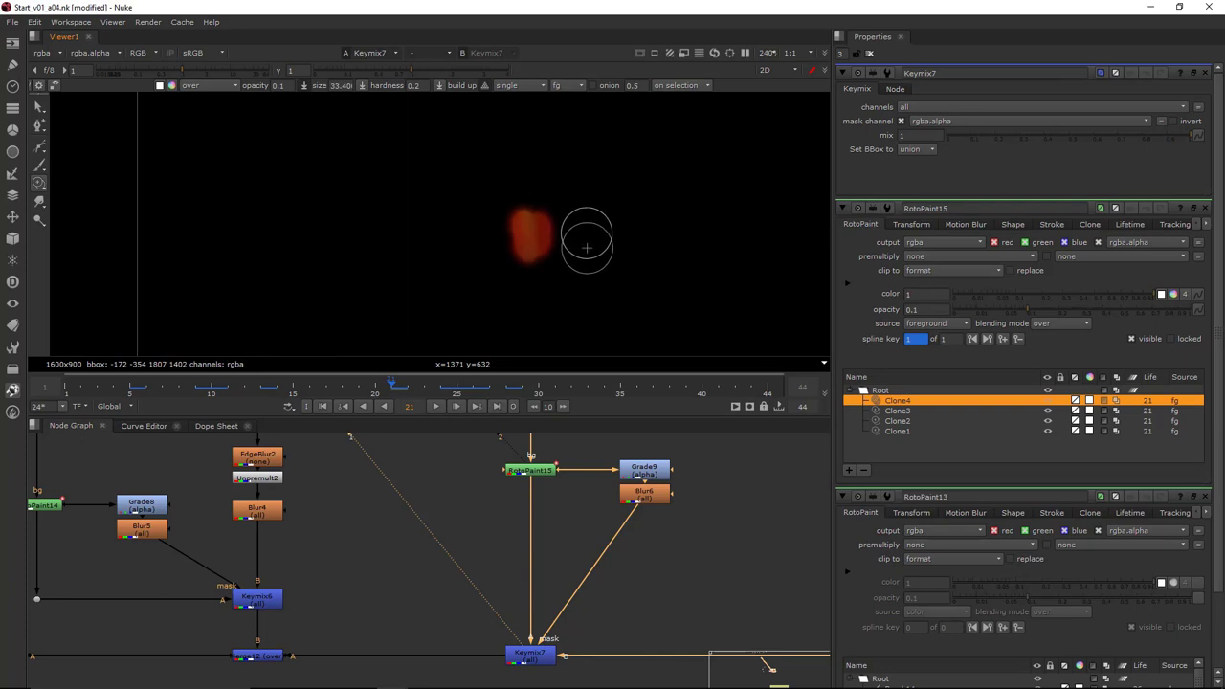
{"action": "scroll", "coordinate": [525, 220], "scroll_direction": "up", "scroll_amount": 2}
{"action": "middle_click_drag", "start_coordinate": [341, 633], "coordinate": [363, 576]}
{"action": "left_click", "coordinate": [282, 599]}
{"action": "key", "text": "1"}
{"action": "scroll", "coordinate": [579, 253], "scroll_direction": "down", "scroll_amount": 3}
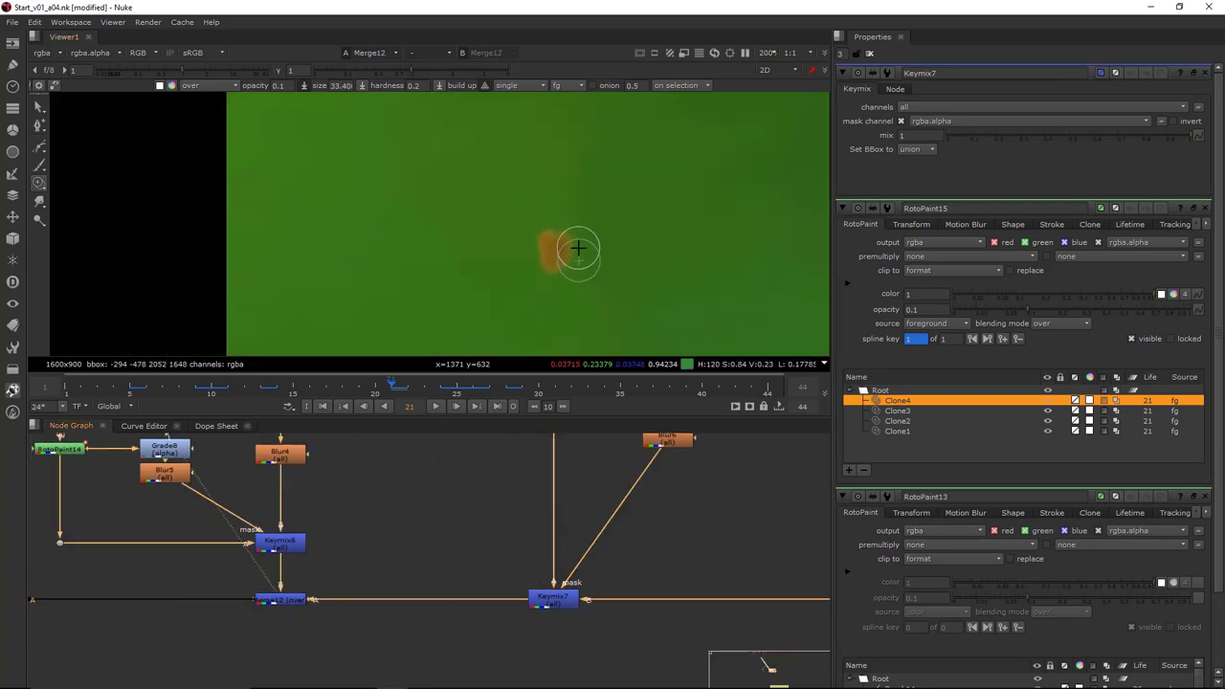
{"action": "scroll", "coordinate": [578, 248], "scroll_direction": "up", "scroll_amount": 3}
{"action": "middle_click_drag", "start_coordinate": [622, 576], "coordinate": [615, 642]}
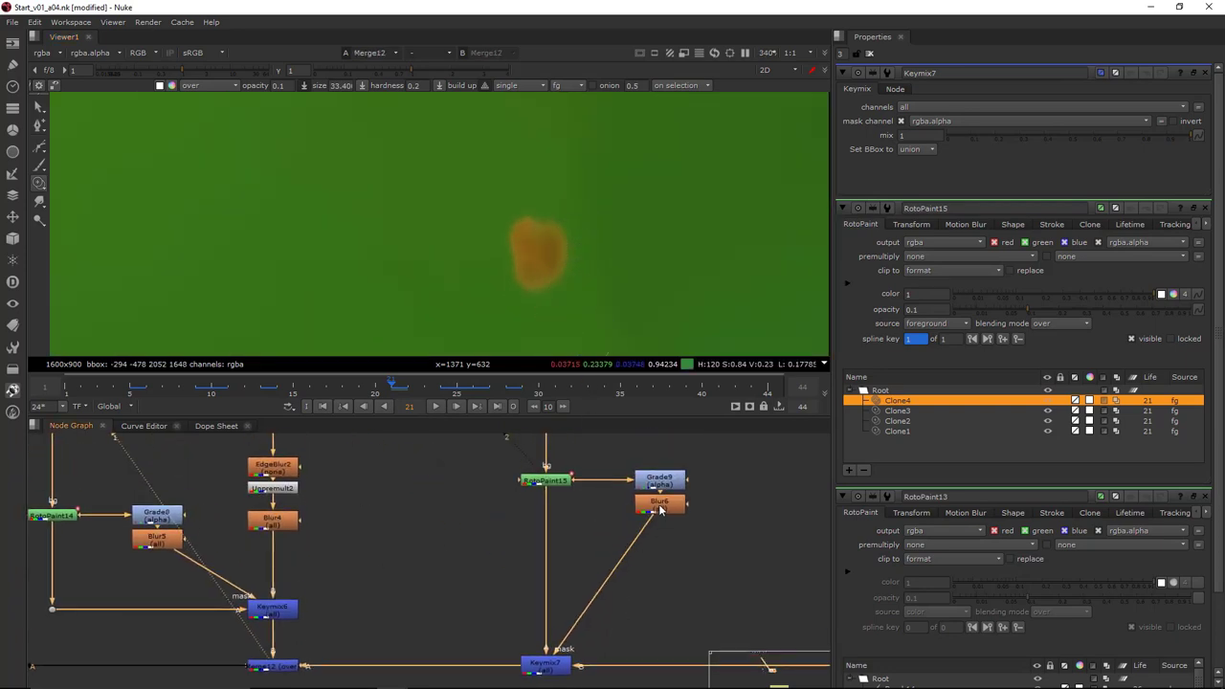
{"action": "scroll", "coordinate": [574, 239], "scroll_direction": "up", "scroll_amount": 3}
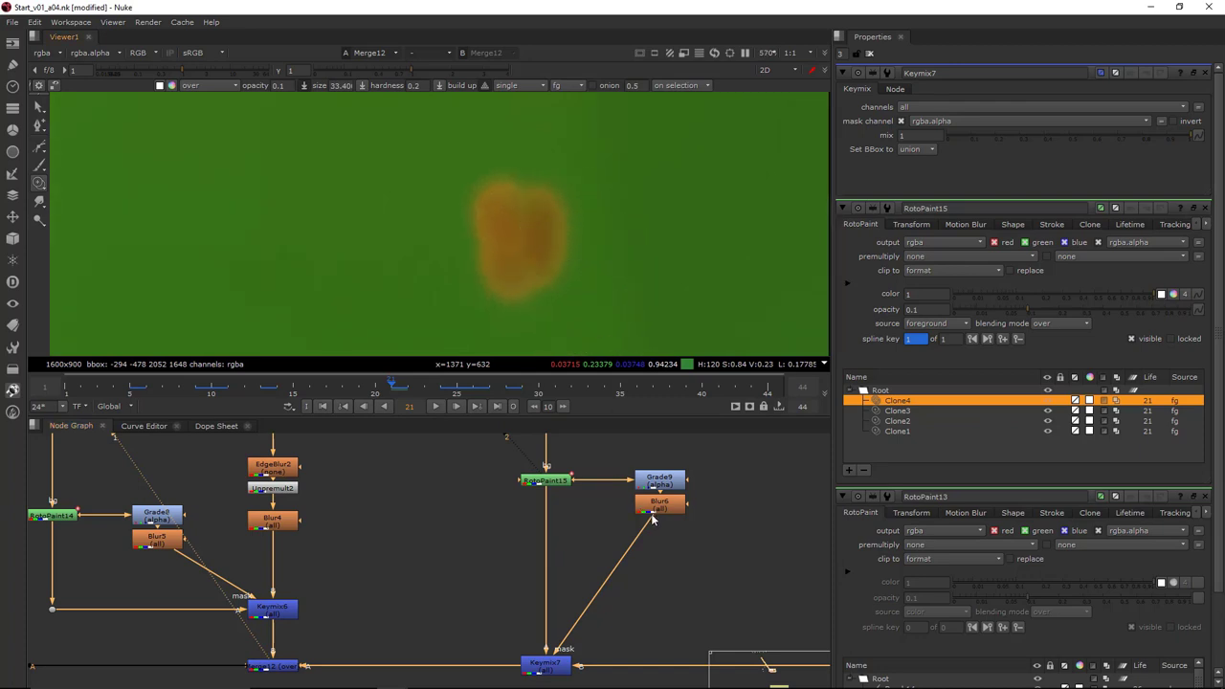
Add an Erode (fast) node between Blur6 and the Keymix7 mask and set its size to 40
{"action": "double_click", "coordinate": [659, 515]}
{"action": "left_click_drag", "start_coordinate": [635, 601], "coordinate": [523, 685]}
{"action": "key", "text": "1"}
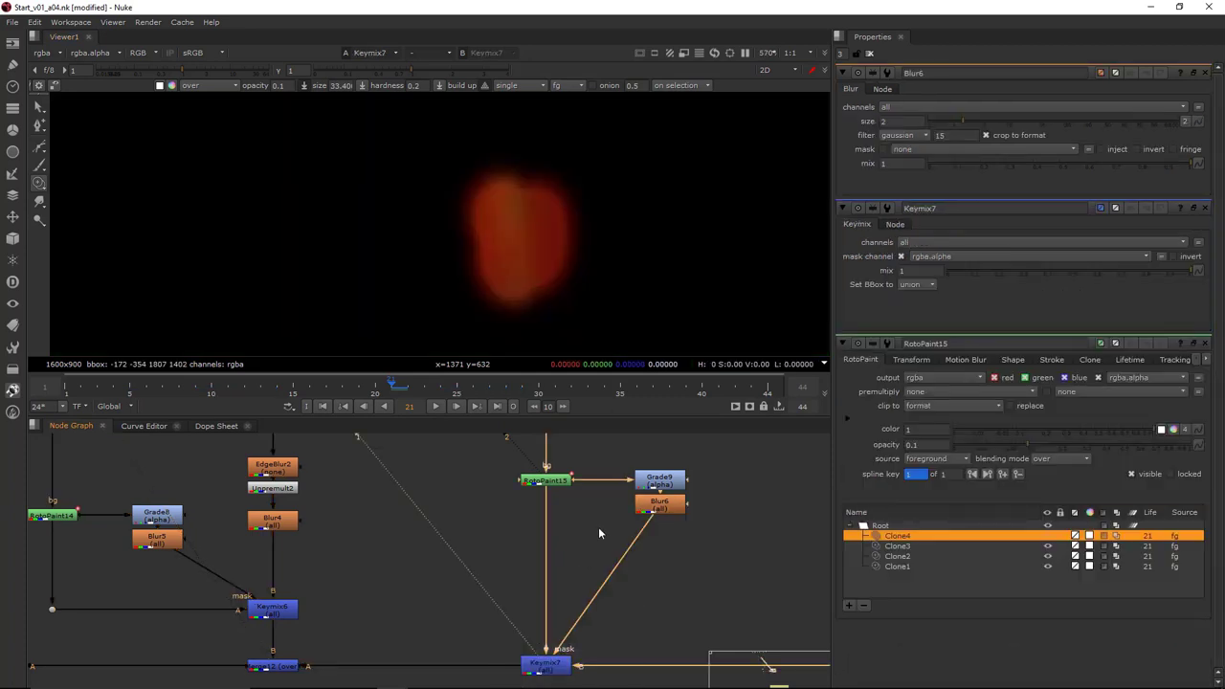
{"action": "left_click", "coordinate": [666, 507]}
{"action": "key", "text": "Tab"}
{"action": "type", "text": "dilat"}
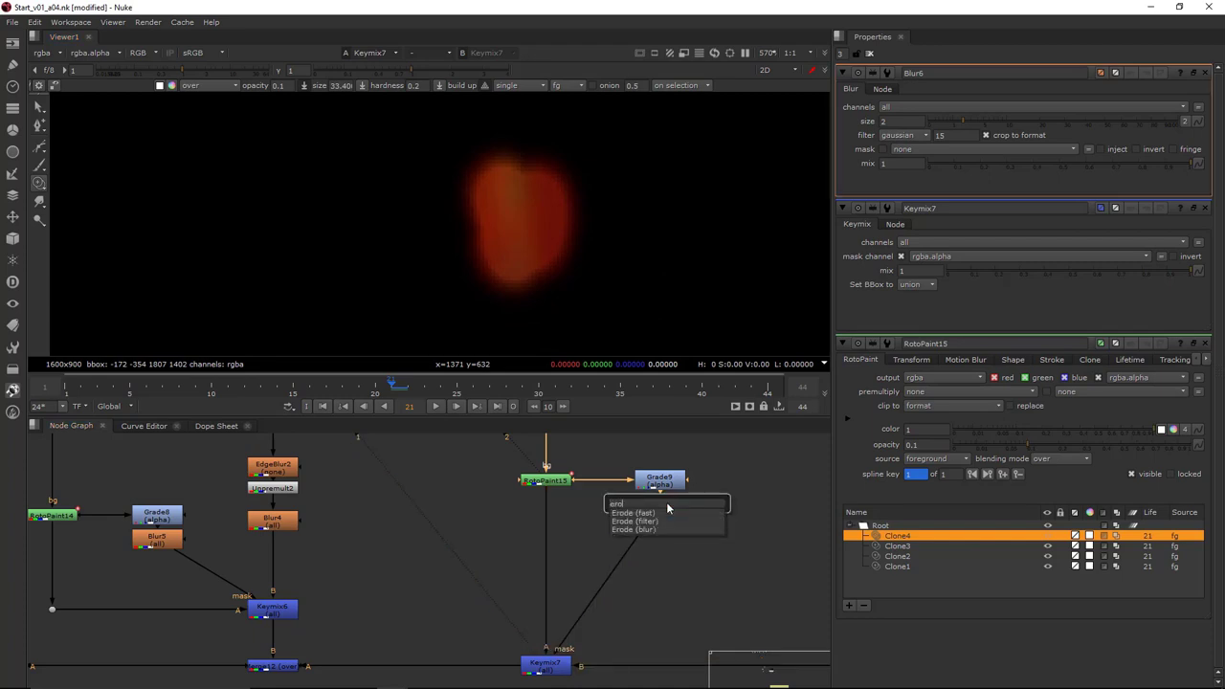
{"action": "key", "text": "Return"}
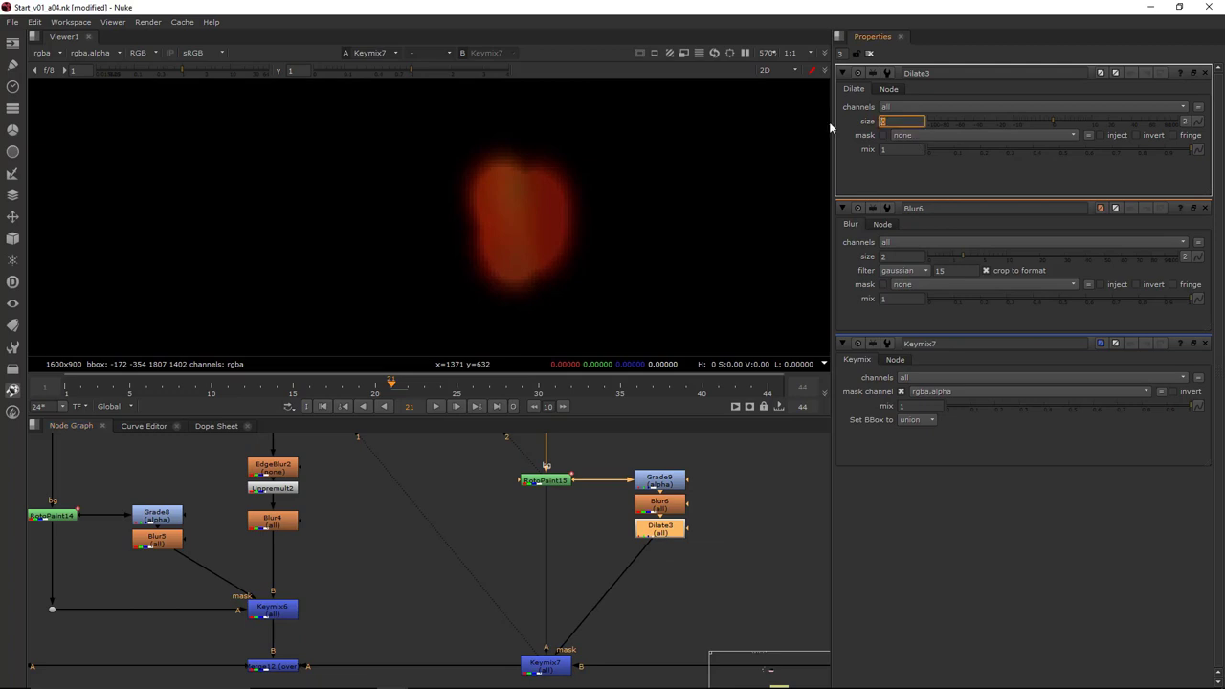
{"action": "type", "text": "40"}
{"action": "key", "text": "Return"}
{"action": "scroll", "coordinate": [629, 229], "scroll_direction": "down", "scroll_amount": 3}
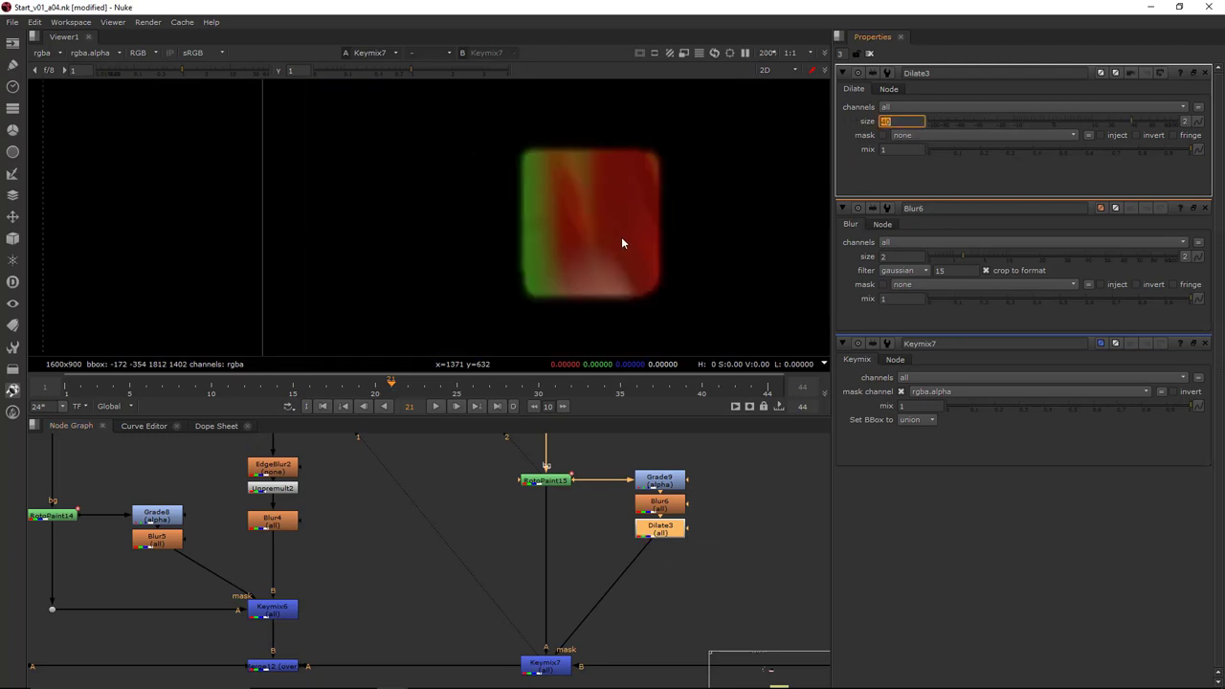
Examine the Dilate3 output, the Keymix7 patch and the Merge12 composite around the enlarged mask area
{"action": "key", "text": "1"}
{"action": "left_click", "coordinate": [670, 563]}
{"action": "scroll", "coordinate": [690, 517], "scroll_direction": "down", "scroll_amount": 1}
{"action": "left_click", "coordinate": [587, 620]}
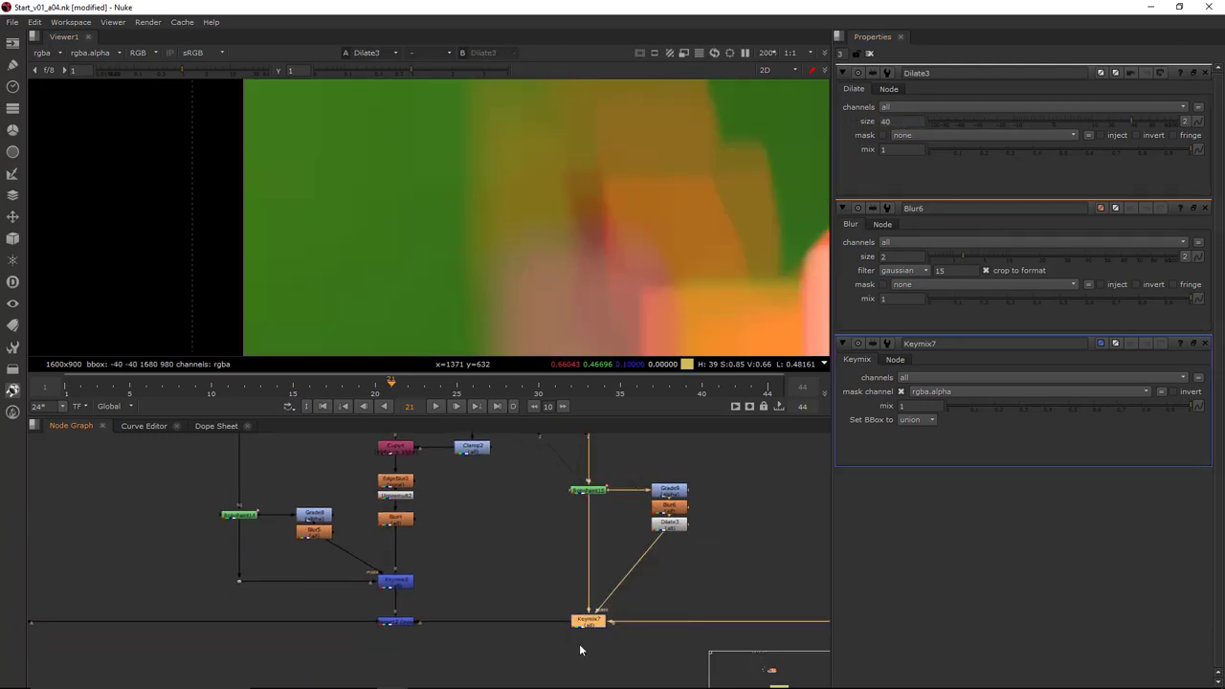
{"action": "key", "text": "1"}
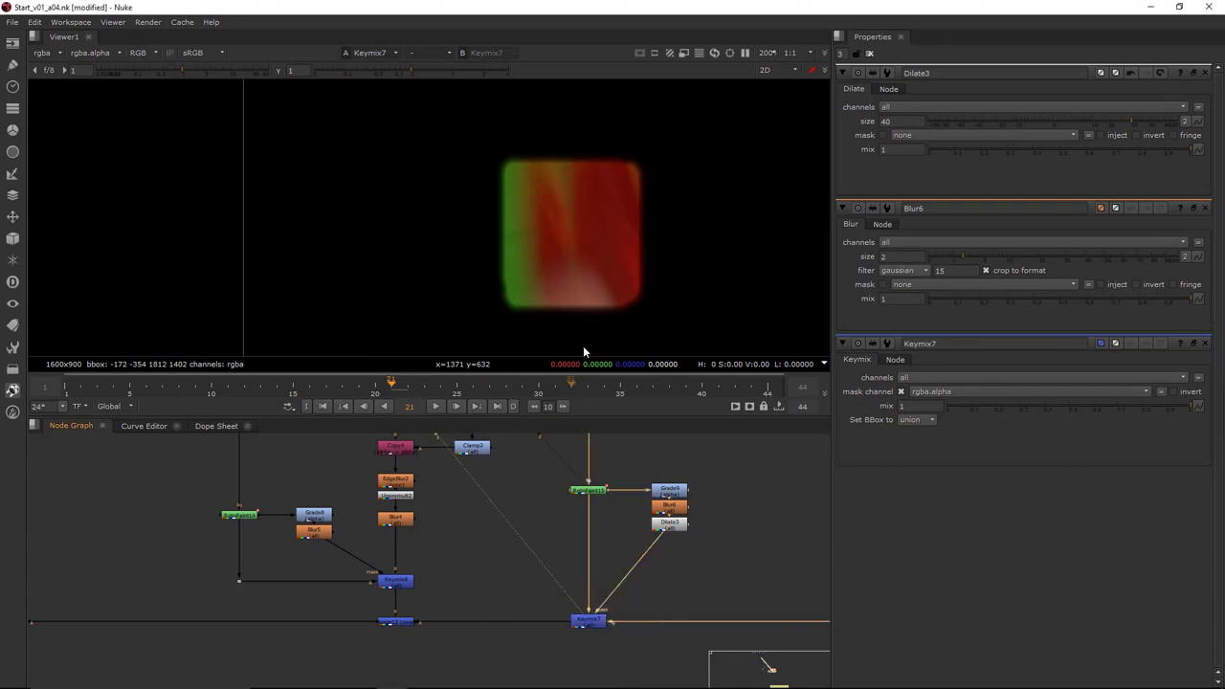
{"action": "middle_click_drag", "start_coordinate": [618, 267], "coordinate": [618, 250]}
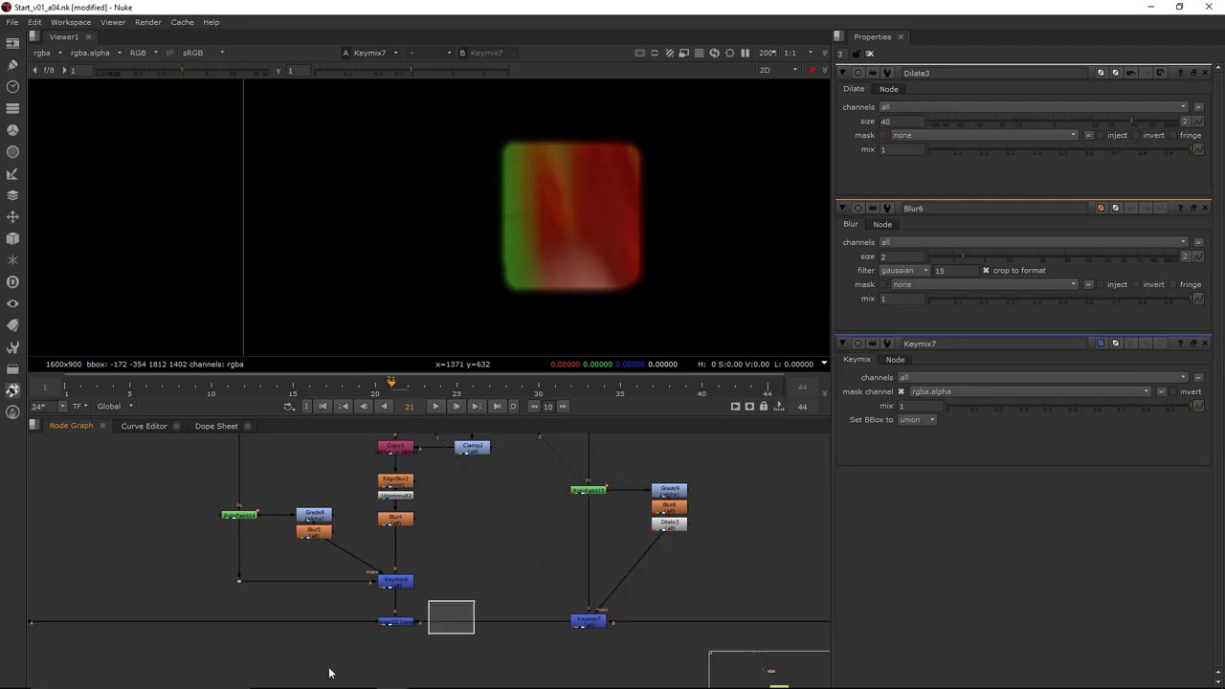
{"action": "left_click_drag", "start_coordinate": [330, 673], "coordinate": [327, 674]}
{"action": "key", "text": "1"}
{"action": "scroll", "coordinate": [591, 254], "scroll_direction": "up", "scroll_amount": 2}
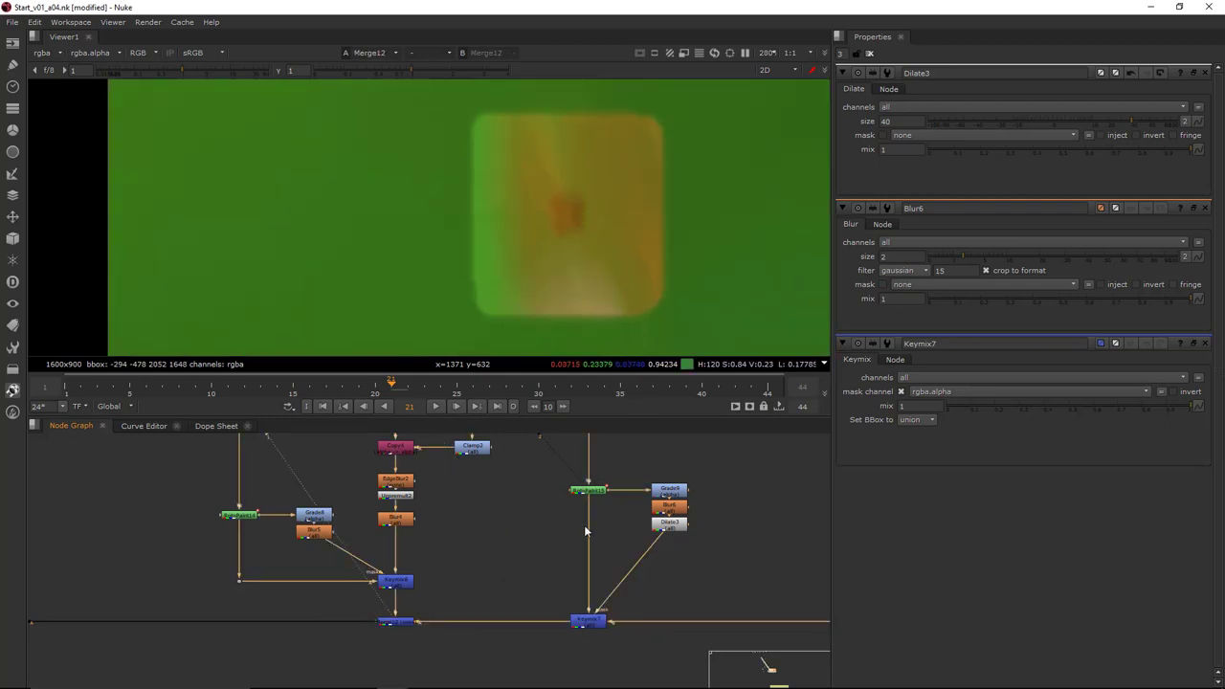
View the alpha channel of RotoPaint15 to check the shape of the cloned strokes
{"action": "left_click", "coordinate": [591, 493]}
{"action": "key", "text": "1"}
{"action": "key", "text": "a"}
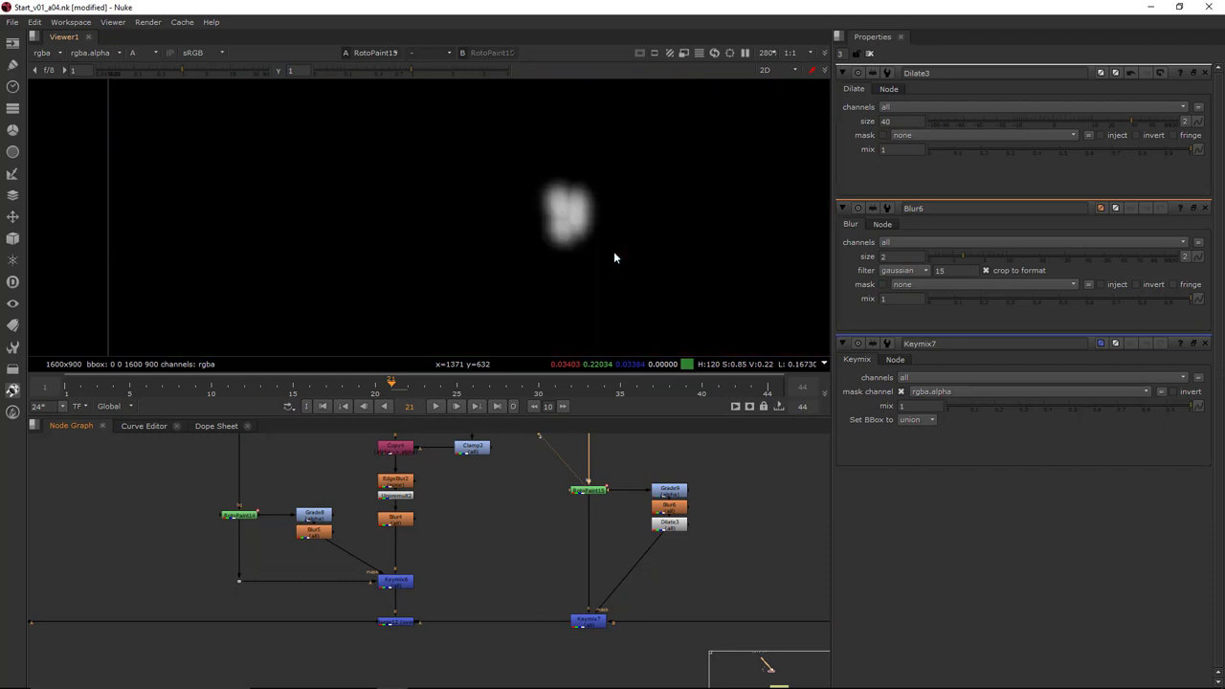
Compare the alpha channel of RotoPaint15 with the expanded alpha of Dilate3, then return to the colour view
{"action": "key", "text": "a"}
{"action": "key", "text": "a"}
{"action": "scroll", "coordinate": [564, 226], "scroll_direction": "up", "scroll_amount": 4}
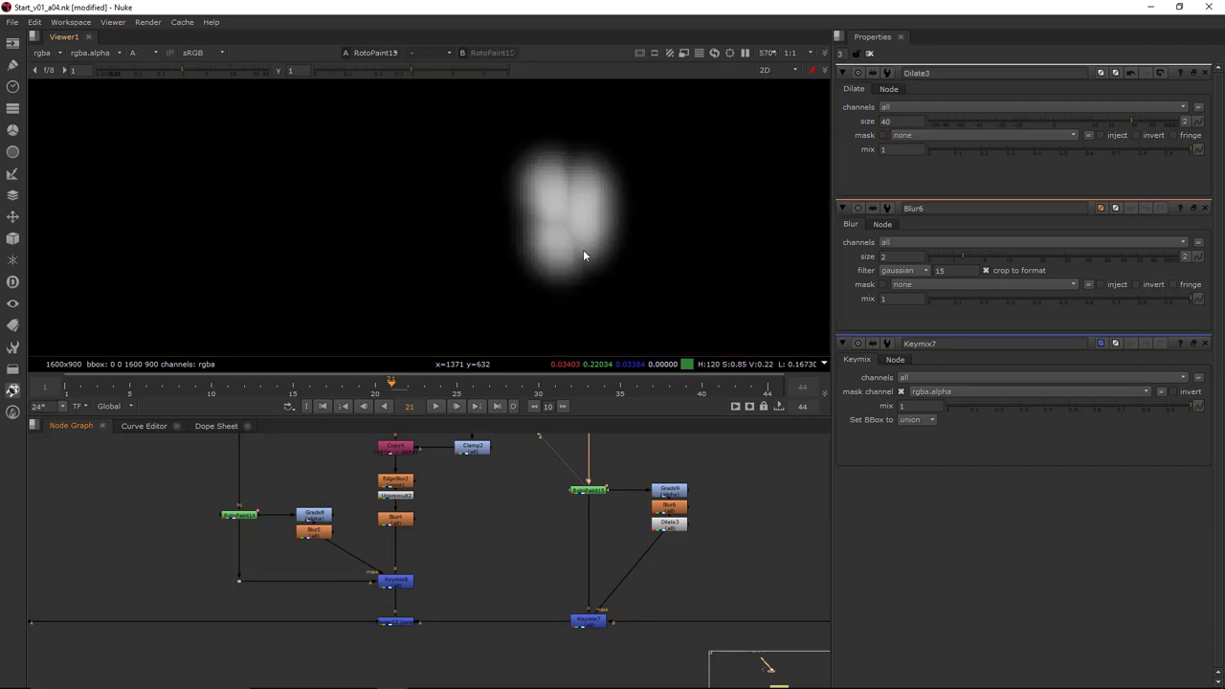
{"action": "key", "text": "a"}
{"action": "left_click", "coordinate": [670, 523]}
{"action": "key", "text": "1"}
{"action": "scroll", "coordinate": [596, 250], "scroll_direction": "down", "scroll_amount": 4}
{"action": "key", "text": "a"}
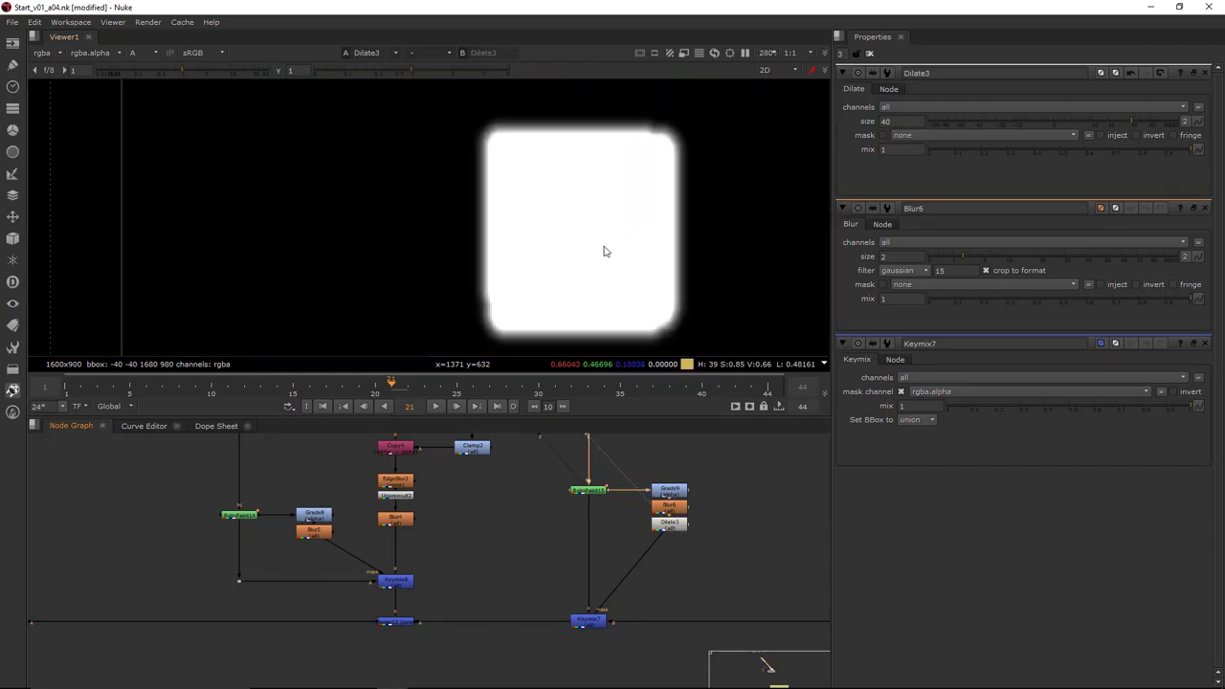
{"action": "key", "text": "a"}
Insert a Shuffle node between RotoPaint15 and Keymix7 with its alpha output set to 1, and check the patch in Keymix7 and Merge12
{"action": "key", "text": "Tab"}
{"action": "type", "text": "shuff"}
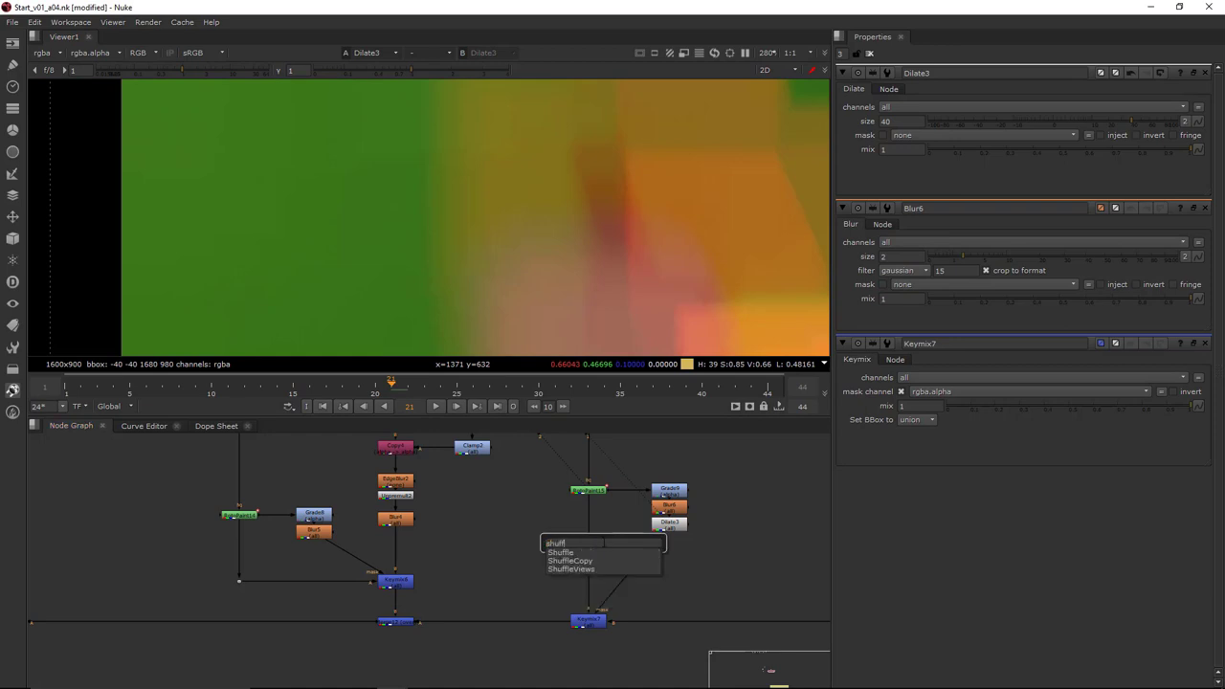
{"action": "key", "text": "Return"}
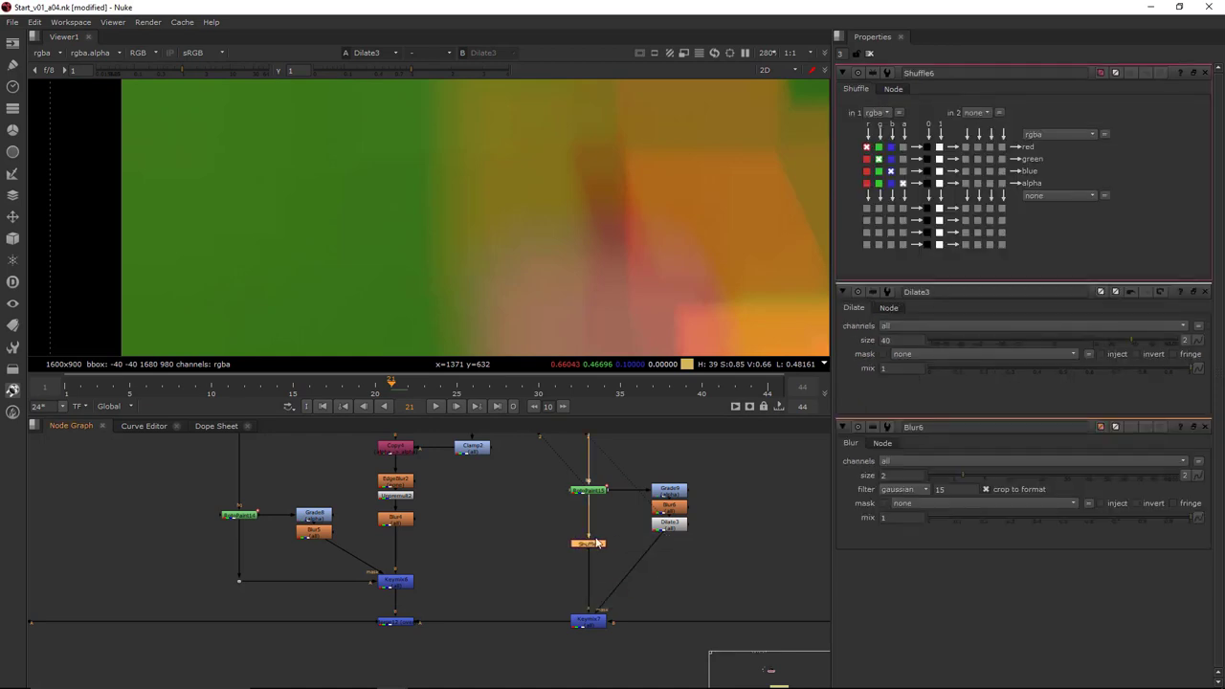
{"action": "left_click", "coordinate": [587, 620]}
{"action": "key", "text": "1"}
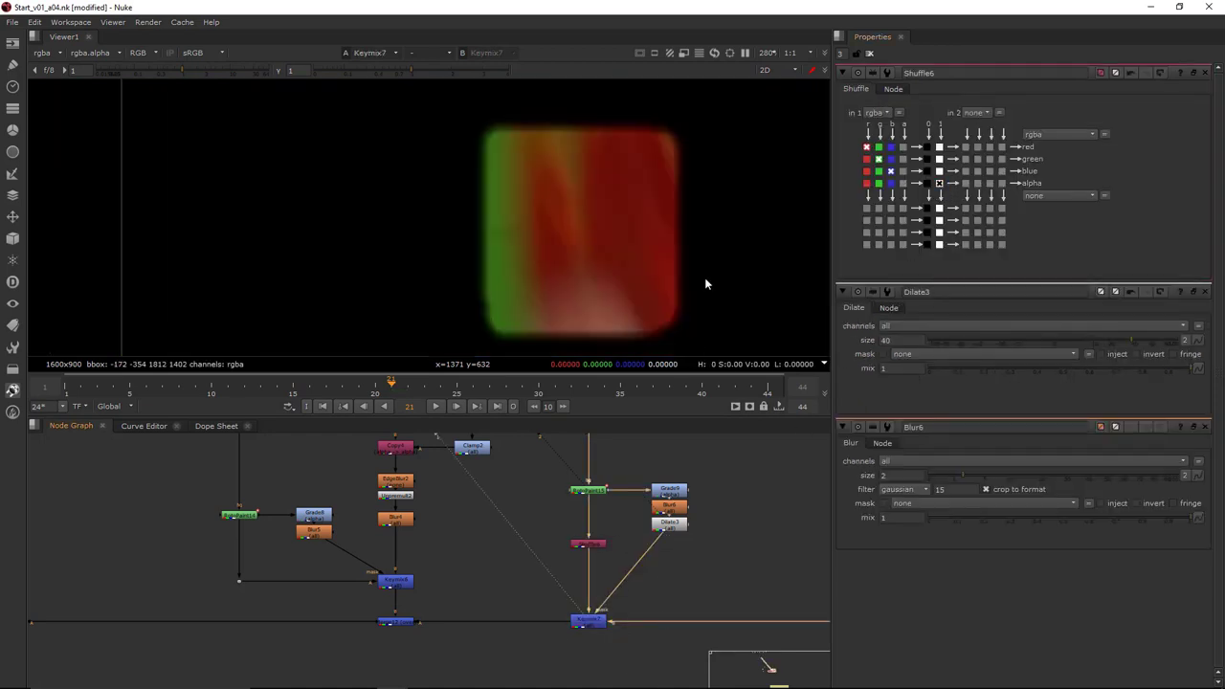
{"action": "left_click", "coordinate": [407, 621]}
{"action": "key", "text": "1"}
{"action": "middle_click_drag", "start_coordinate": [734, 259], "coordinate": [648, 221]}
{"action": "scroll", "coordinate": [647, 222], "scroll_direction": "up", "scroll_amount": 4}
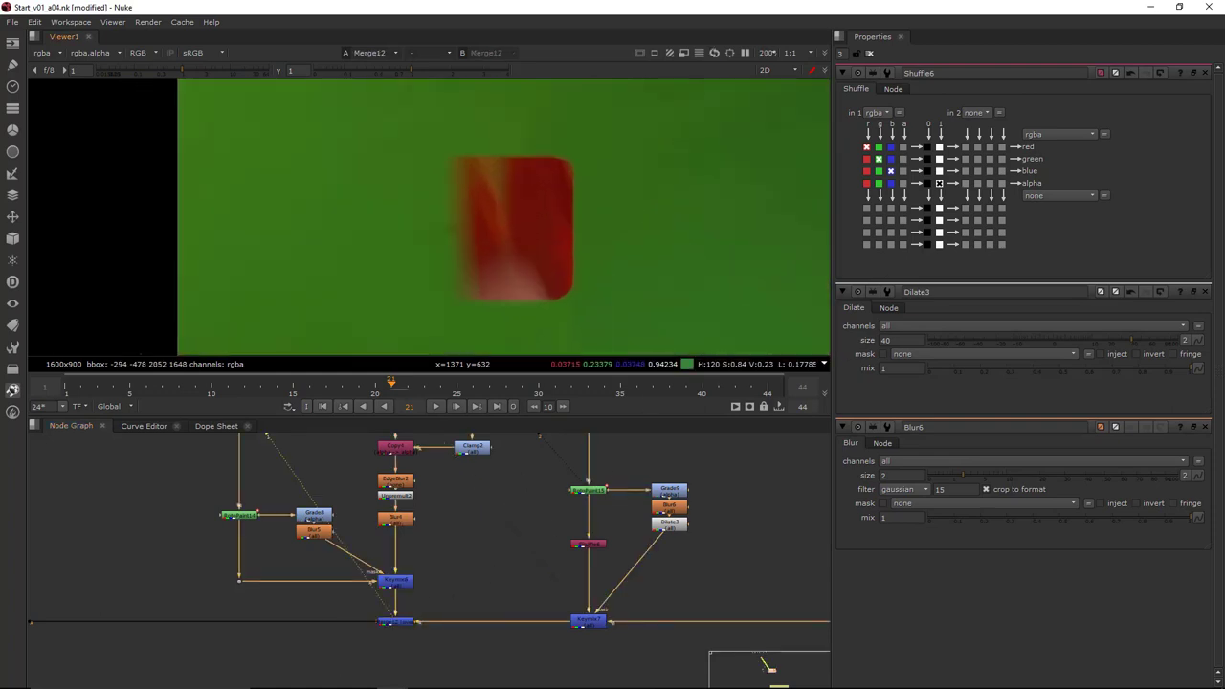
View Keymix5 and paint a brush stroke over the hand patch at frame 21 in its RotoPaint13 mask
{"action": "scroll", "coordinate": [221, 617], "scroll_direction": "down", "scroll_amount": 5}
{"action": "middle_click_drag", "start_coordinate": [223, 617], "coordinate": [560, 588]}
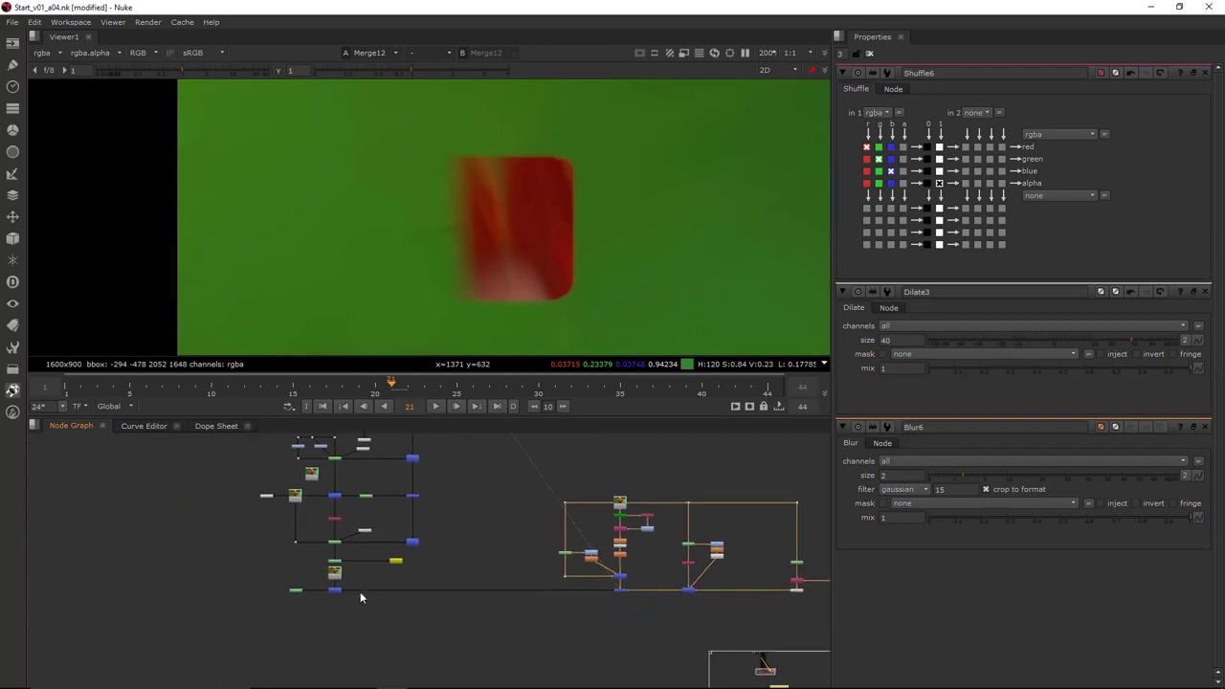
{"action": "scroll", "coordinate": [361, 593], "scroll_direction": "up", "scroll_amount": 3}
{"action": "left_click_drag", "start_coordinate": [360, 573], "coordinate": [277, 615]}
{"action": "key", "text": "1"}
{"action": "middle_click_drag", "start_coordinate": [320, 593], "coordinate": [353, 603]}
{"action": "double_click", "coordinate": [262, 600]}
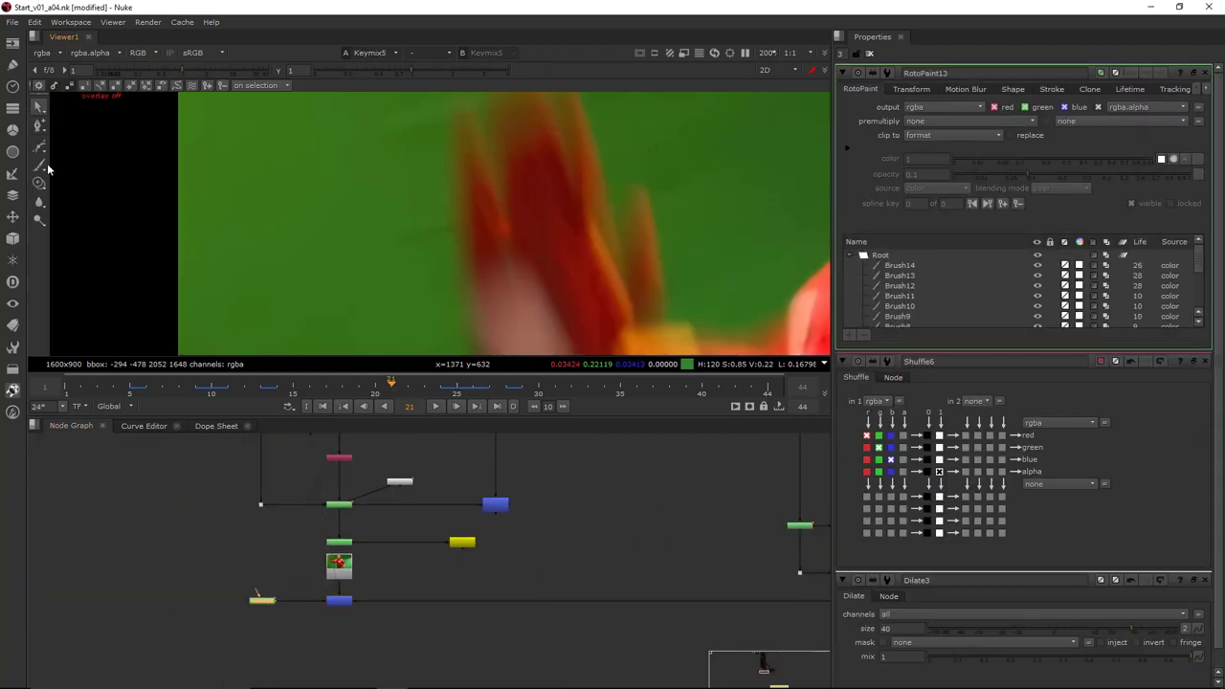
{"action": "left_click", "coordinate": [39, 165]}
{"action": "scroll", "coordinate": [481, 183], "scroll_direction": "up", "scroll_amount": 3}
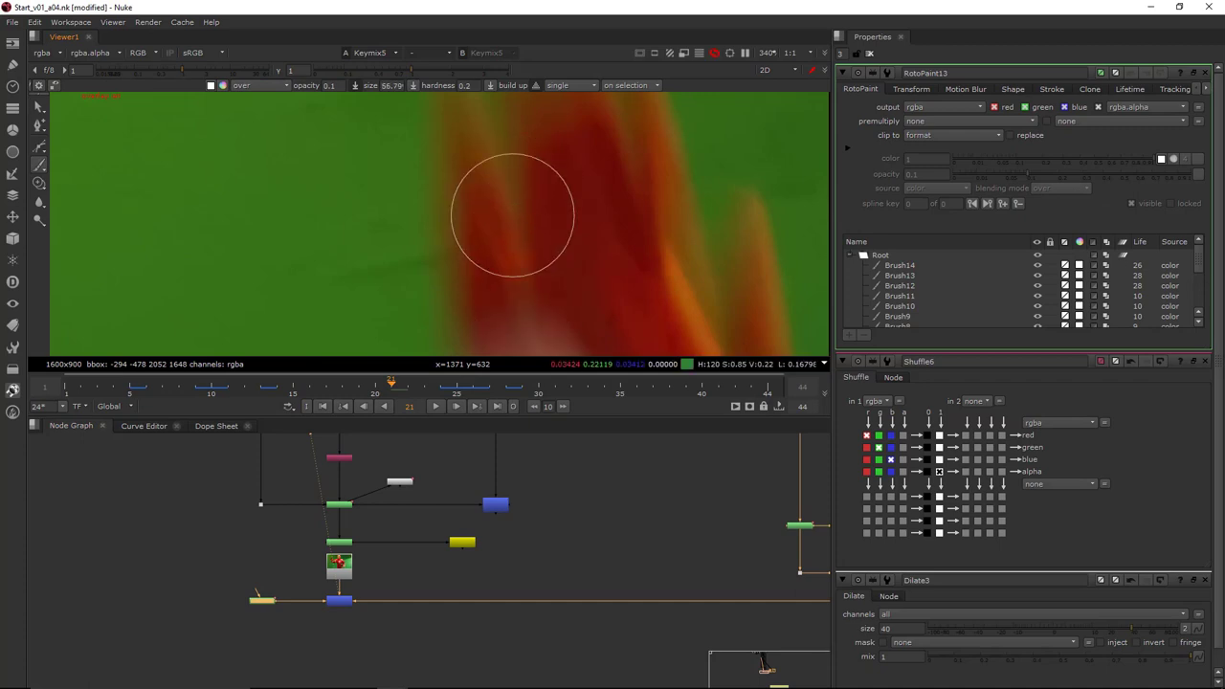
{"action": "mouse_move", "coordinate": [513, 215]}
{"action": "left_mouse_down"}
{"action": "mouse_move", "coordinate": [549, 265]}
{"action": "mouse_move", "coordinate": [513, 292]}
{"action": "left_mouse_up"}
Step and scrub through the frames around frame 21 to review the Keymix5 result on the raised hand
{"action": "scroll", "coordinate": [513, 218], "scroll_direction": "down", "scroll_amount": 8}
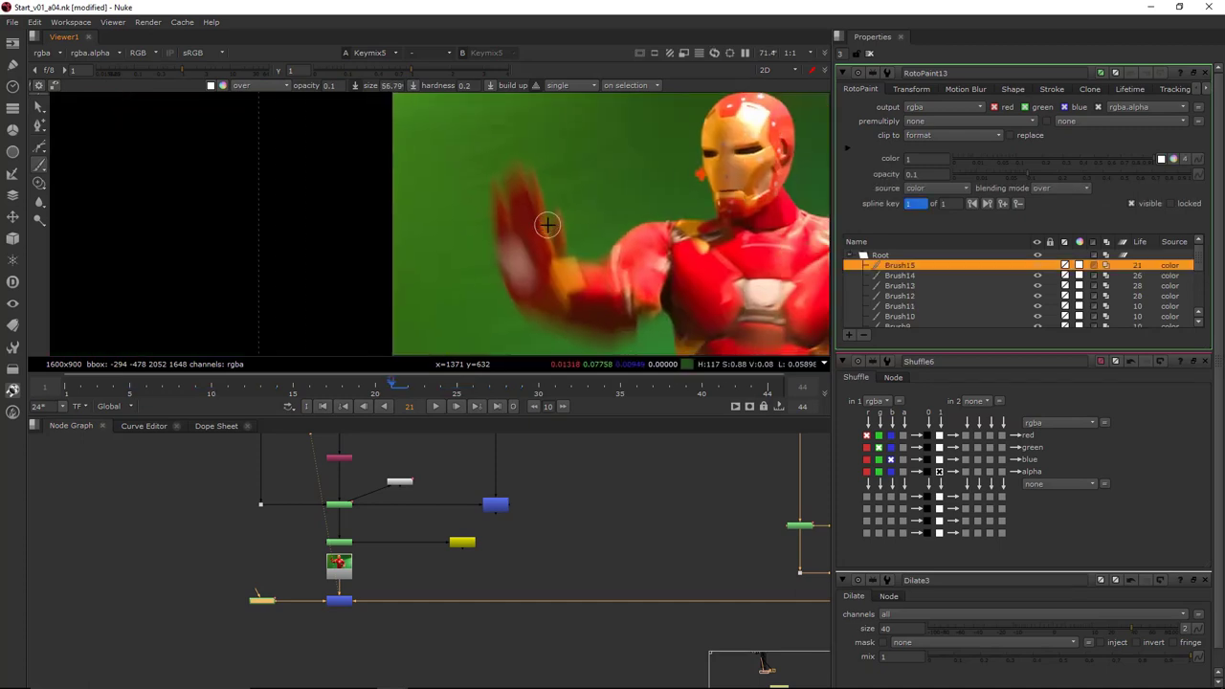
{"action": "scroll", "coordinate": [547, 225], "scroll_direction": "up", "scroll_amount": 2}
{"action": "middle_click_drag", "start_coordinate": [549, 227], "coordinate": [574, 213]}
{"action": "key", "text": "Right"}
{"action": "key", "text": "Right"}
{"action": "key", "text": "Left"}
{"action": "key", "text": "Left"}
{"action": "key", "text": "Left"}
{"action": "key", "text": "Left"}
{"action": "key", "text": "Left"}
{"action": "key", "text": "Left"}
{"action": "key", "text": "Left"}
{"action": "key", "text": "Left"}
{"action": "key", "text": "Left"}
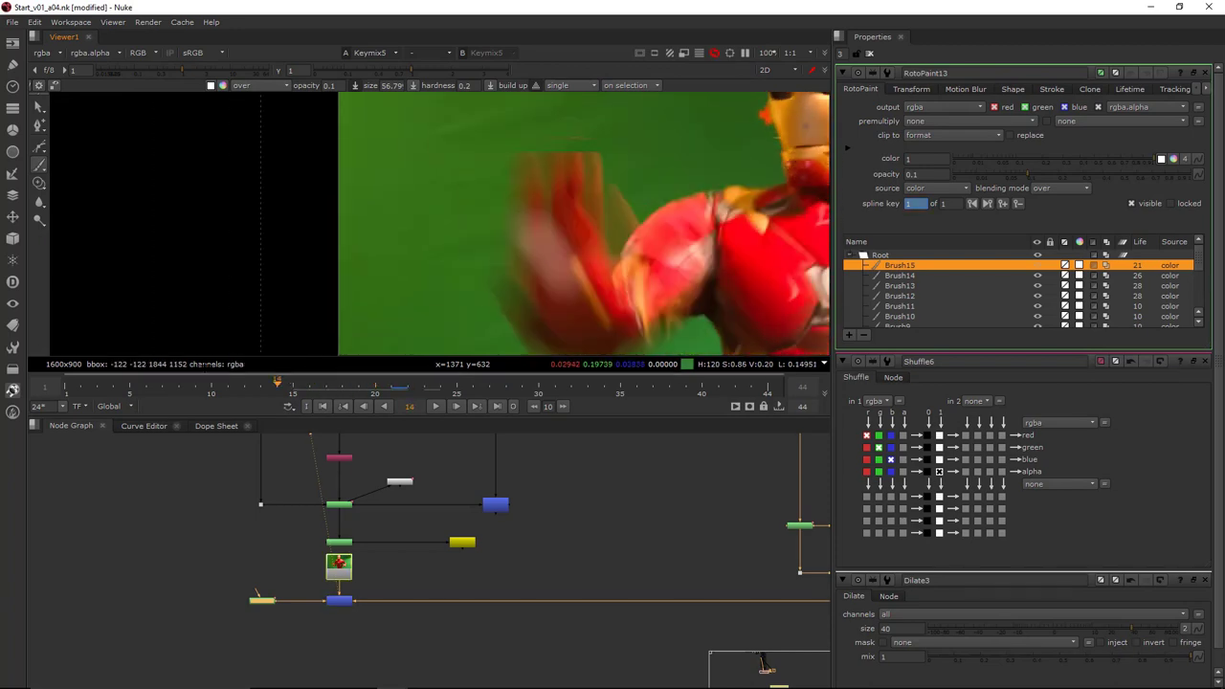
{"action": "key", "text": "Left"}
{"action": "key", "text": "Left"}
{"action": "left_click_drag", "start_coordinate": [216, 393], "coordinate": [329, 392]}
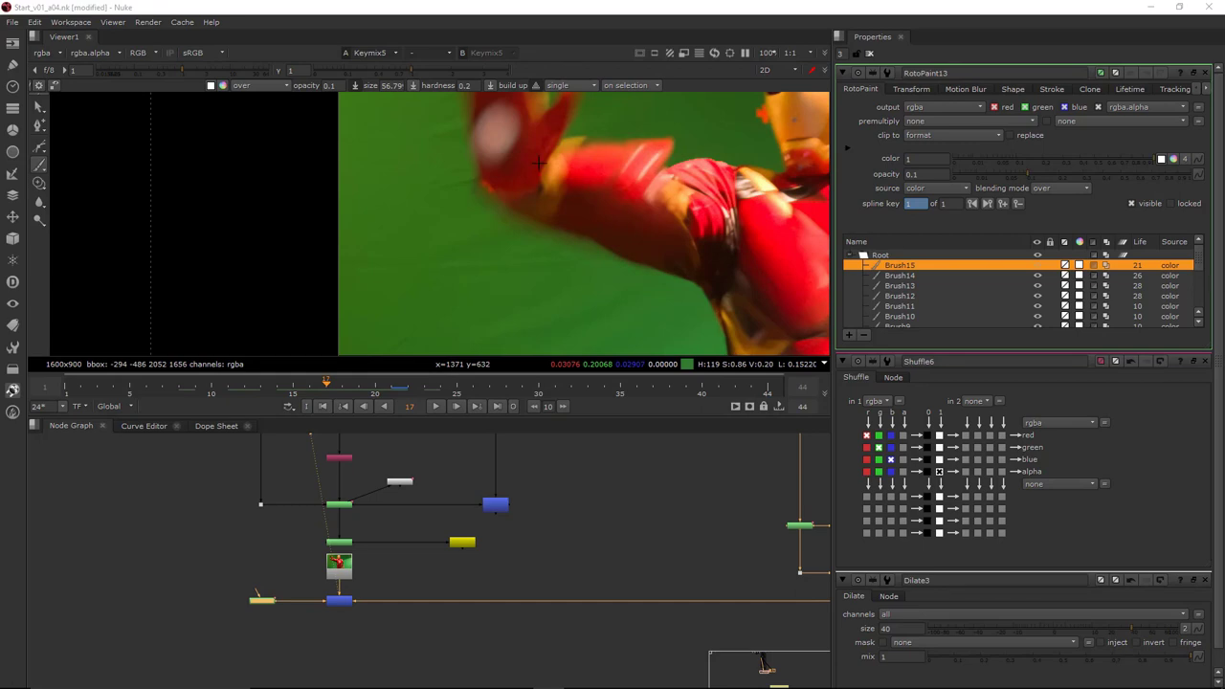
Examine the blurred hand and arm in Keymix5 over the frames from 13 onward
{"action": "scroll", "coordinate": [575, 193], "scroll_direction": "down", "scroll_amount": 2}
{"action": "middle_click_drag", "start_coordinate": [575, 193], "coordinate": [529, 167]}
{"action": "scroll", "coordinate": [533, 228], "scroll_direction": "down", "scroll_amount": 3}
{"action": "left_click_drag", "start_coordinate": [268, 383], "coordinate": [258, 387]}
{"action": "scroll", "coordinate": [601, 319], "scroll_direction": "up", "scroll_amount": 4}
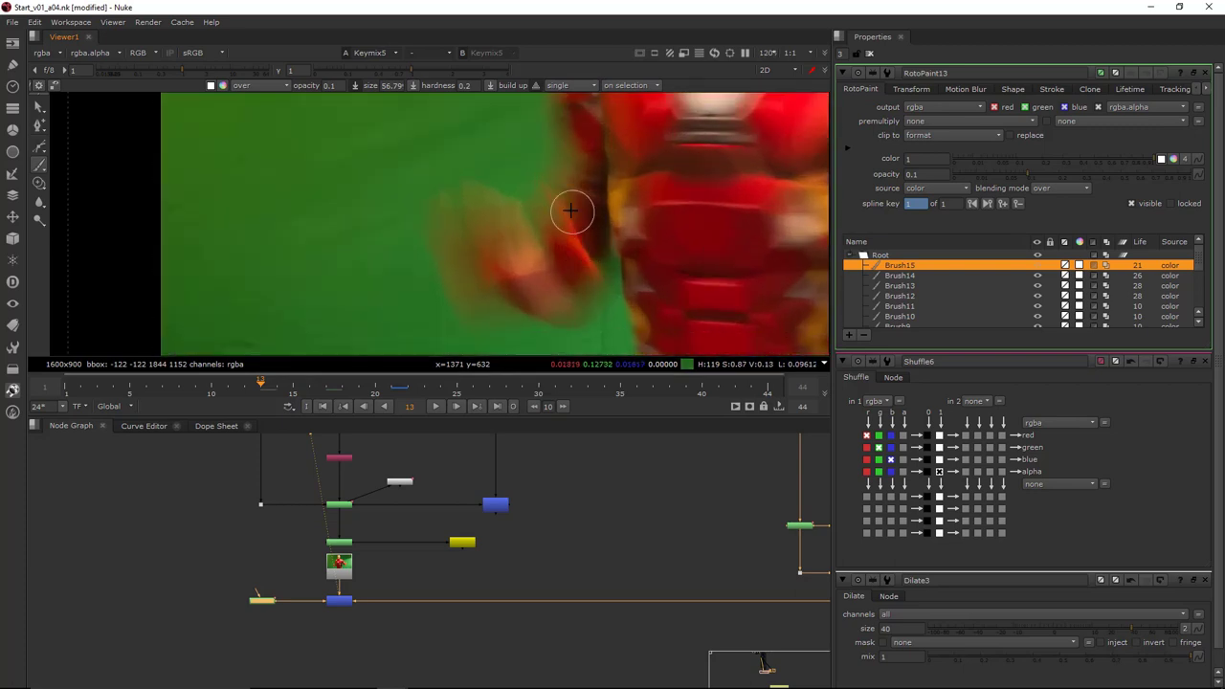
{"action": "key", "text": "Right"}
{"action": "key", "text": "Right"}
{"action": "key", "text": "Right"}
{"action": "key", "text": "Left"}
{"action": "key", "text": "Left"}
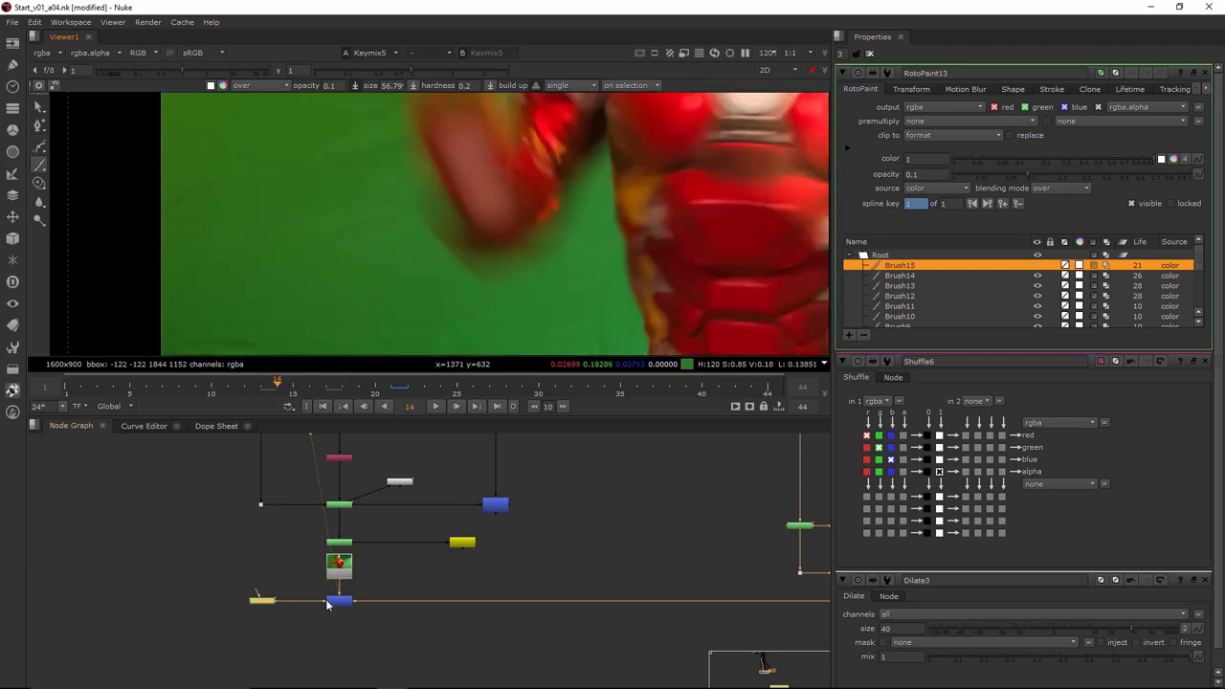
Go to frame 22 and open RotoPaint15 for painting around the orange marker at the arm's lower edge
{"action": "left_click", "coordinate": [329, 602]}
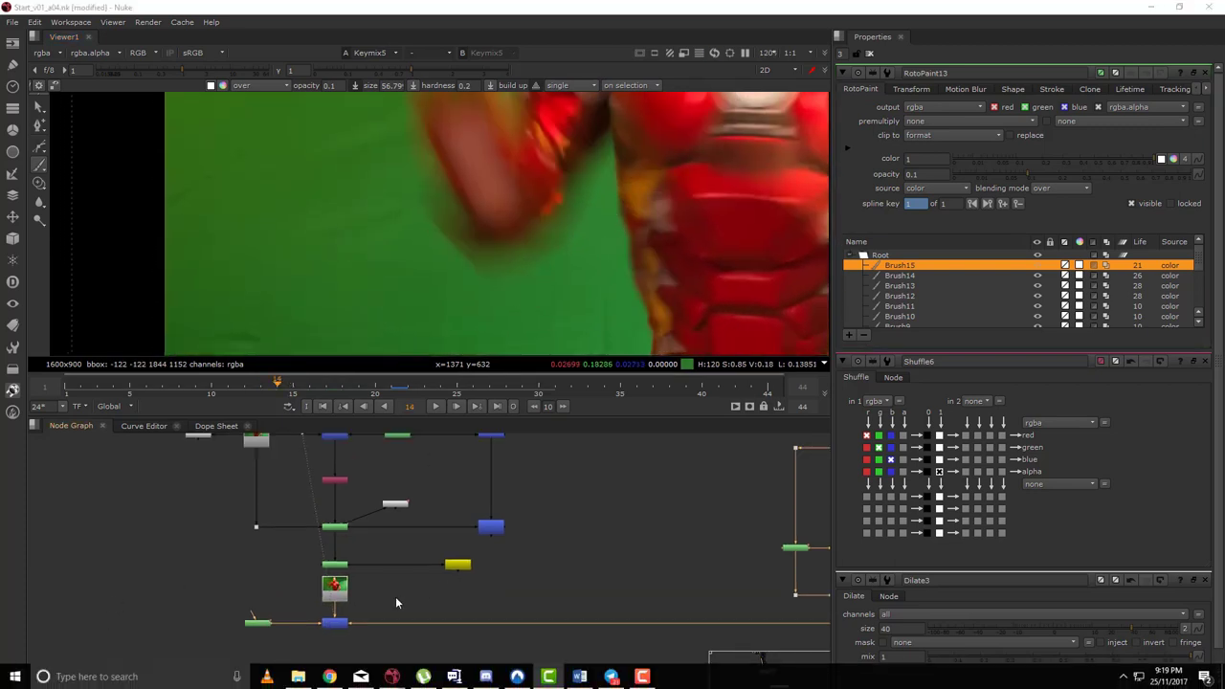
{"action": "left_click", "coordinate": [396, 603]}
{"action": "scroll", "coordinate": [533, 265], "scroll_direction": "down", "scroll_amount": 1}
{"action": "left_click_drag", "start_coordinate": [289, 392], "coordinate": [409, 400]}
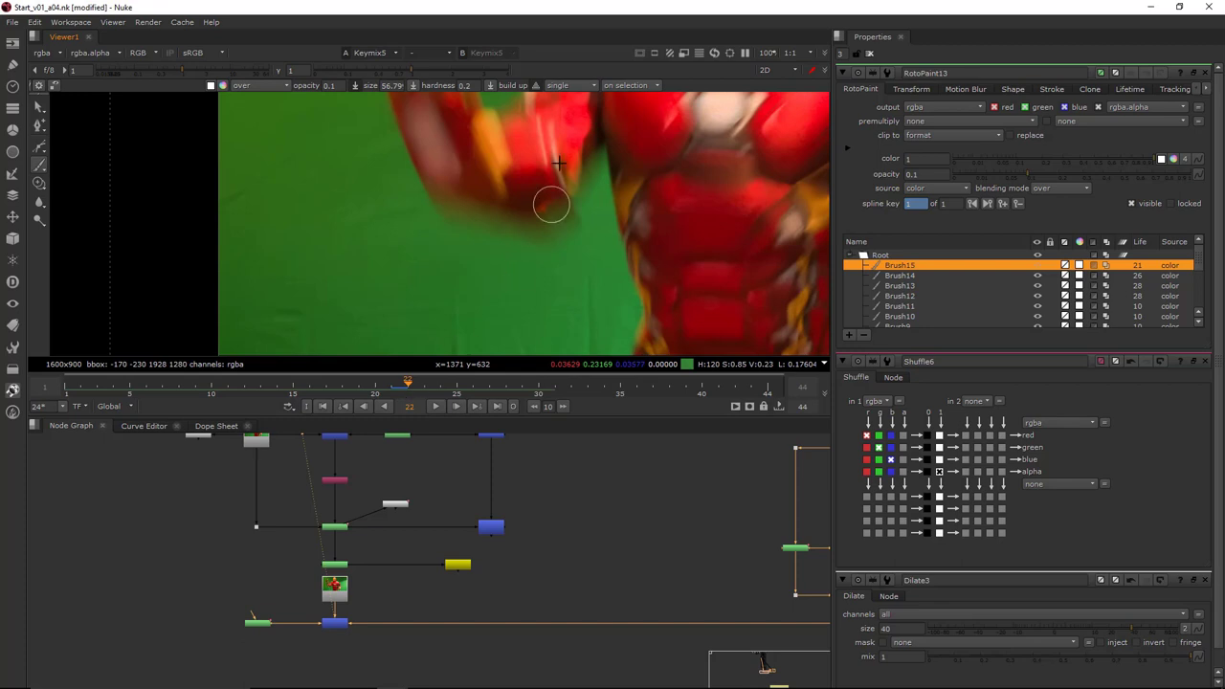
{"action": "scroll", "coordinate": [551, 204], "scroll_direction": "up", "scroll_amount": 5}
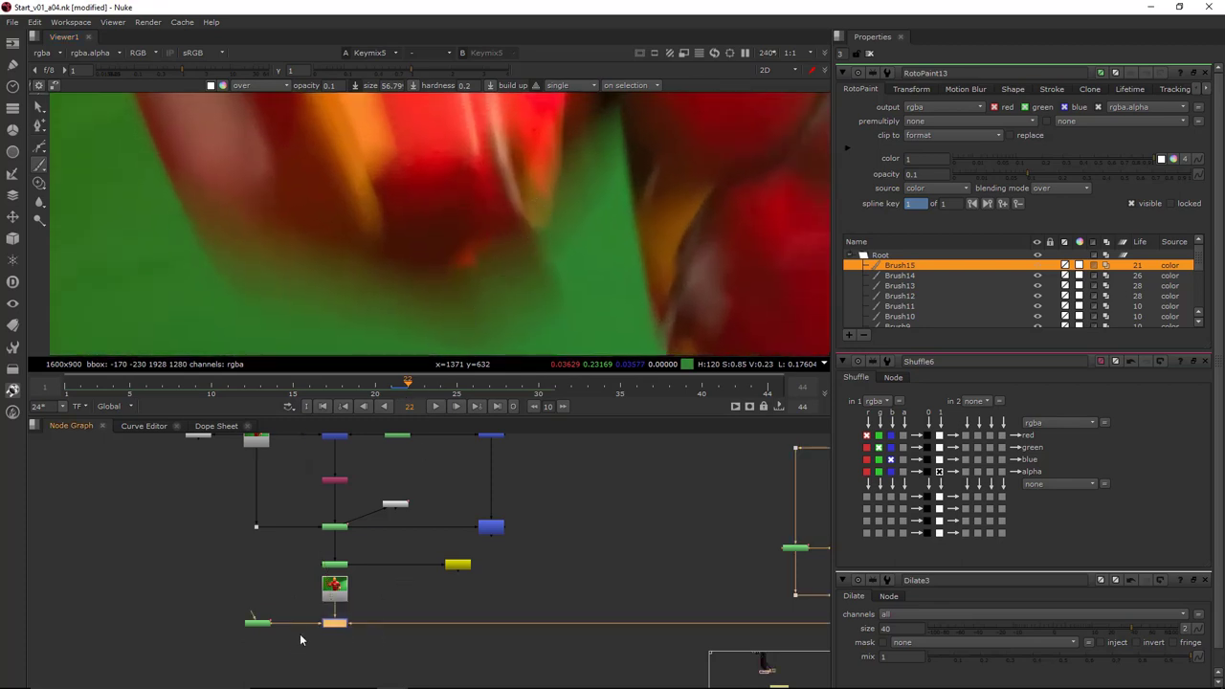
{"action": "scroll", "coordinate": [655, 534], "scroll_direction": "down", "scroll_amount": 3}
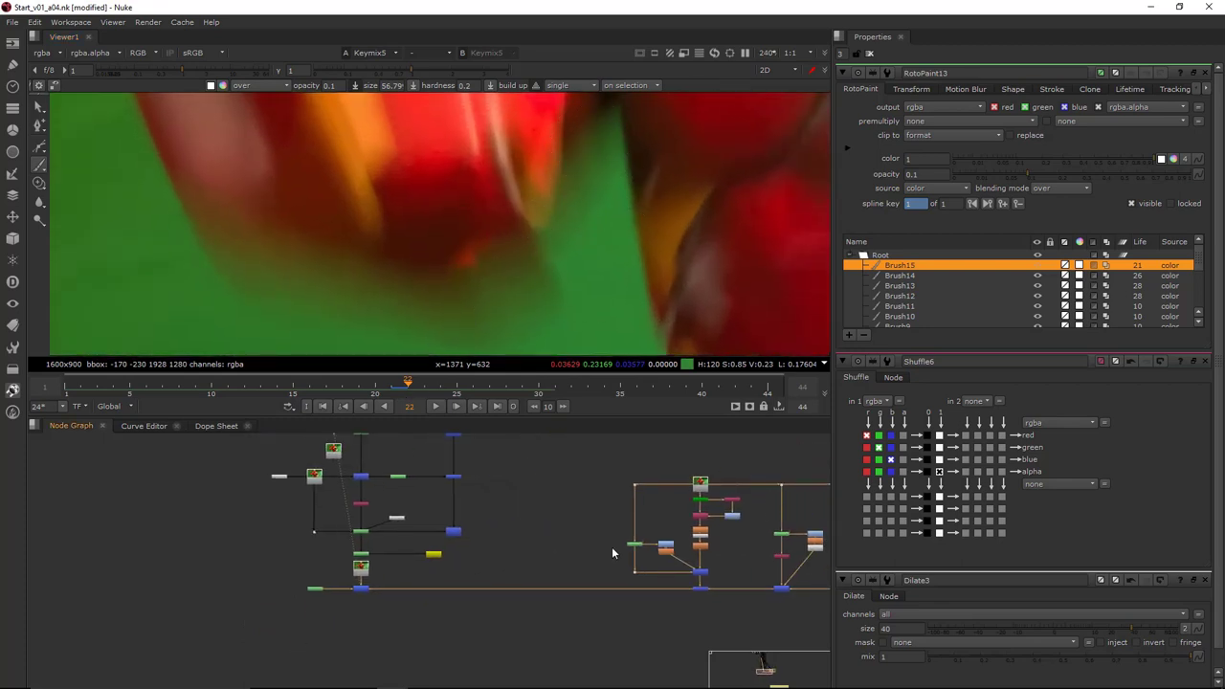
{"action": "scroll", "coordinate": [648, 563], "scroll_direction": "up", "scroll_amount": 4}
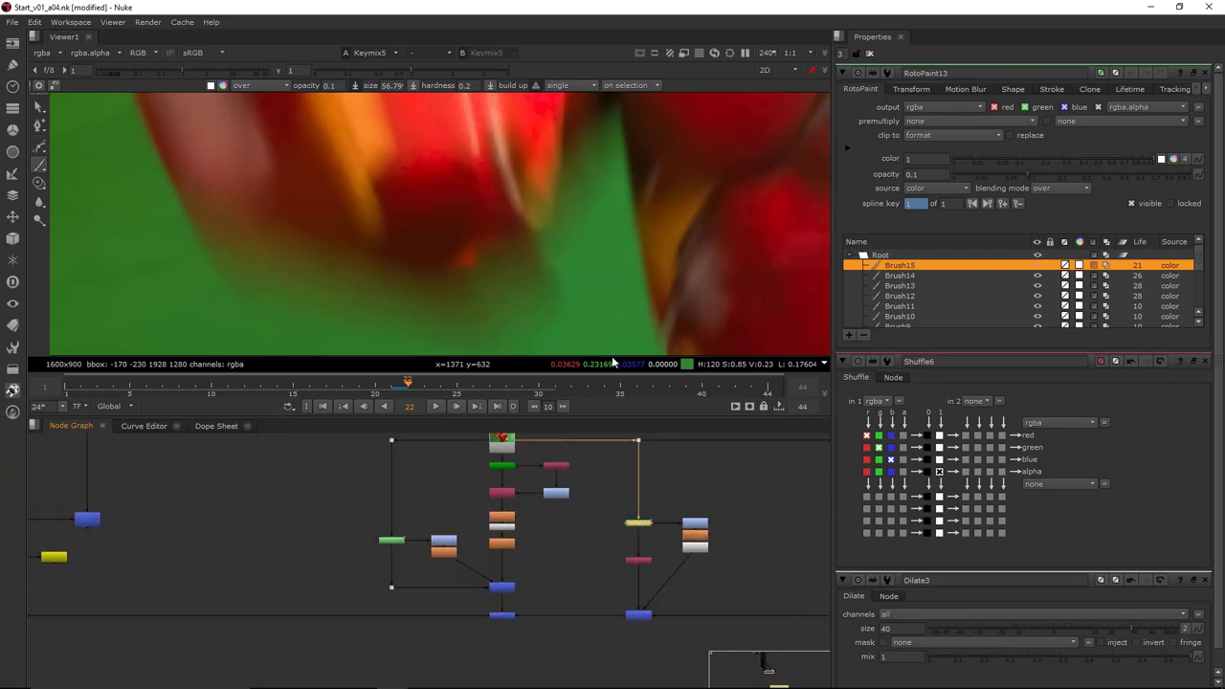
{"action": "double_click", "coordinate": [638, 523]}
{"action": "scroll", "coordinate": [564, 215], "scroll_direction": "up", "scroll_amount": 4}
{"action": "scroll", "coordinate": [598, 201], "scroll_direction": "down", "scroll_amount": 3}
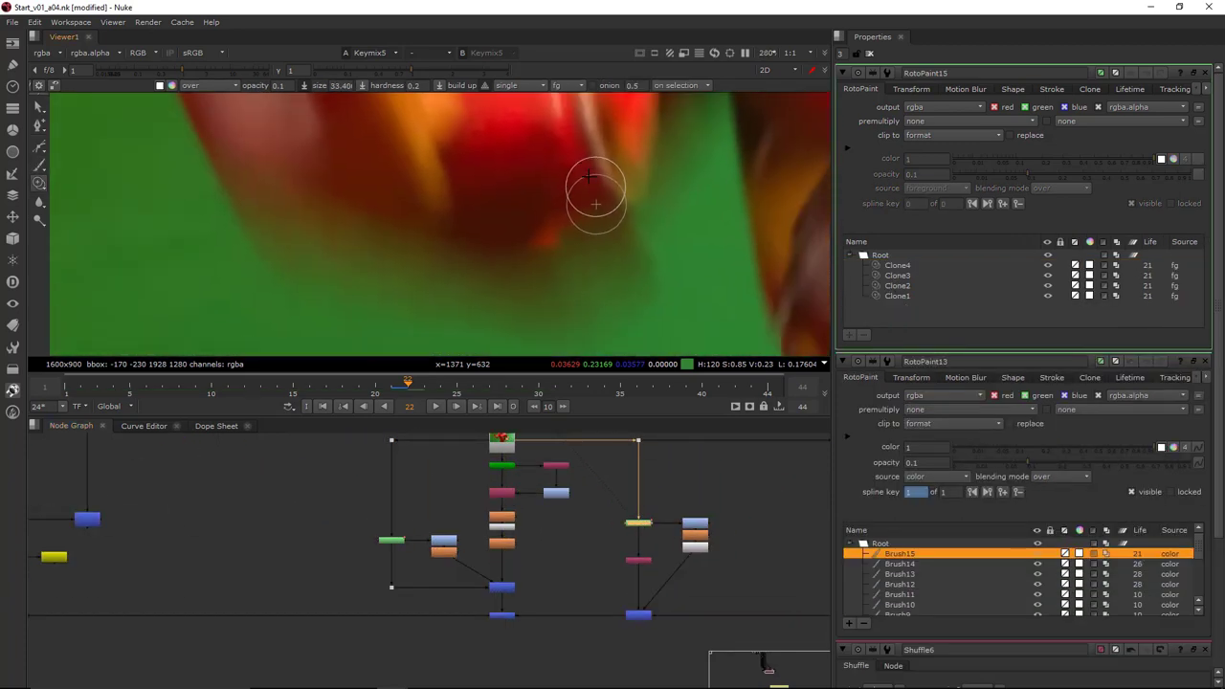
{"action": "middle_click_drag", "start_coordinate": [594, 193], "coordinate": [588, 183]}
Smear over the orange marker on the arm at frame 22 with a brush size of 43.70
{"action": "left_click", "coordinate": [40, 203]}
{"action": "left_click", "coordinate": [73, 231]}
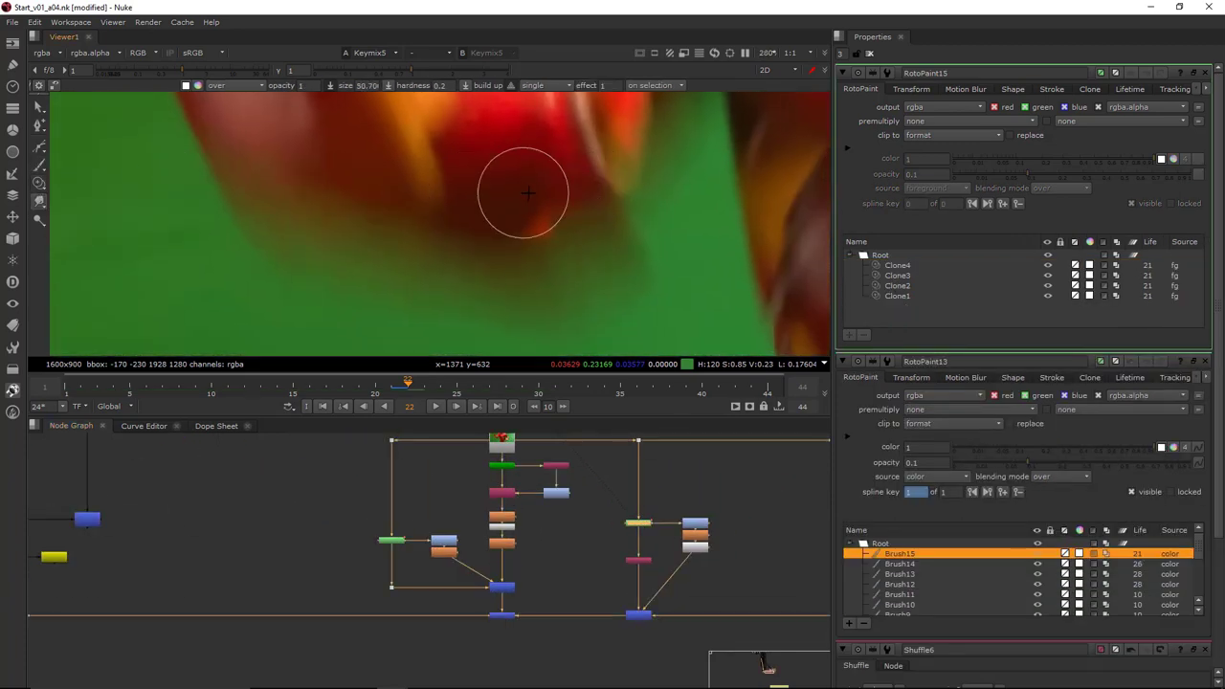
{"action": "scroll", "coordinate": [524, 194], "scroll_direction": "up", "scroll_amount": 3}
{"action": "mouse_move", "coordinate": [549, 239]}
{"action": "left_mouse_down", "text": "shift"}
{"action": "mouse_move", "coordinate": [528, 260]}
{"action": "mouse_move", "coordinate": [560, 240]}
{"action": "left_mouse_up", "text": "shift"}
{"action": "left_click_drag", "start_coordinate": [561, 240], "coordinate": [503, 275]}
{"action": "scroll", "coordinate": [718, 536], "scroll_direction": "down", "scroll_amount": 3}
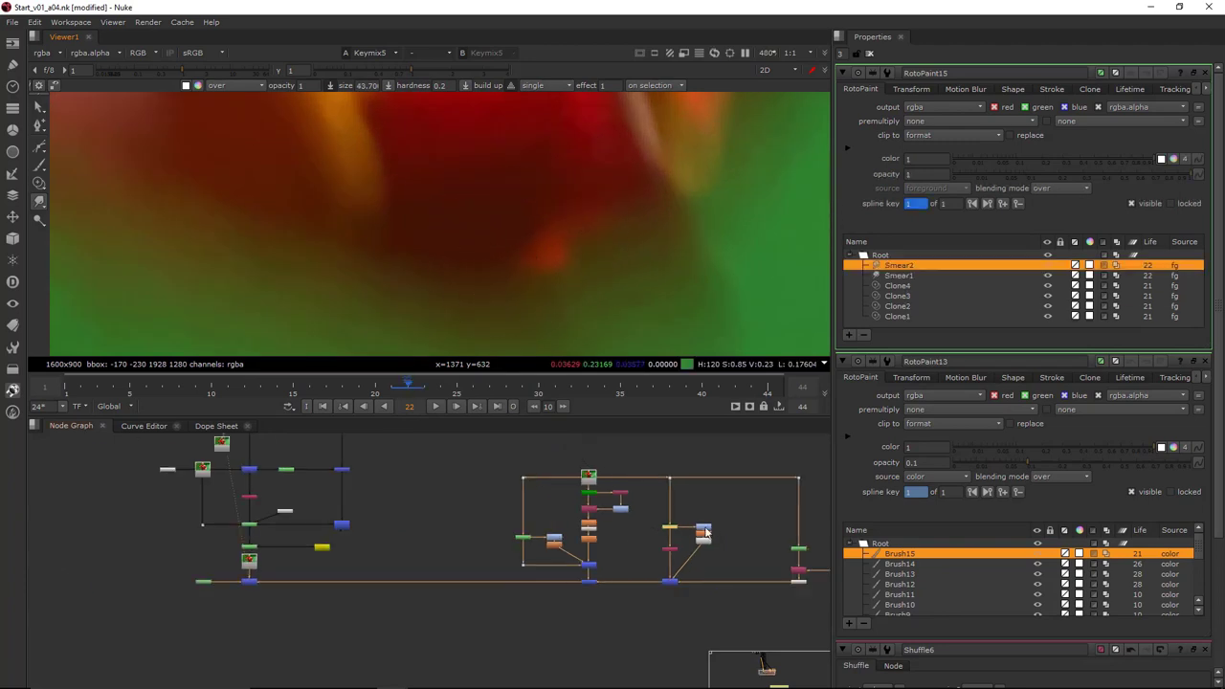
View RotoPaint15 and add more smear strokes across the marker until it blends into the dark edge of the arm
{"action": "scroll", "coordinate": [737, 534], "scroll_direction": "up", "scroll_amount": 3}
{"action": "key", "text": "1"}
{"action": "left_click", "coordinate": [649, 502]}
{"action": "mouse_move", "coordinate": [593, 218]}
{"action": "left_mouse_down"}
{"action": "mouse_move", "coordinate": [615, 201]}
{"action": "mouse_move", "coordinate": [508, 276]}
{"action": "mouse_move", "coordinate": [570, 253]}
{"action": "mouse_move", "coordinate": [626, 204]}
{"action": "left_mouse_up"}
{"action": "mouse_move", "coordinate": [565, 247]}
{"action": "left_mouse_down"}
{"action": "mouse_move", "coordinate": [623, 200]}
{"action": "mouse_move", "coordinate": [580, 237]}
{"action": "left_mouse_up"}
{"action": "mouse_move", "coordinate": [600, 214]}
{"action": "left_mouse_down"}
{"action": "mouse_move", "coordinate": [532, 252]}
{"action": "mouse_move", "coordinate": [533, 213]}
{"action": "left_mouse_up"}
Clone neighbouring edge texture over the remaining marker area with 0.1 opacity strokes at frame 22
{"action": "left_click", "coordinate": [38, 183]}
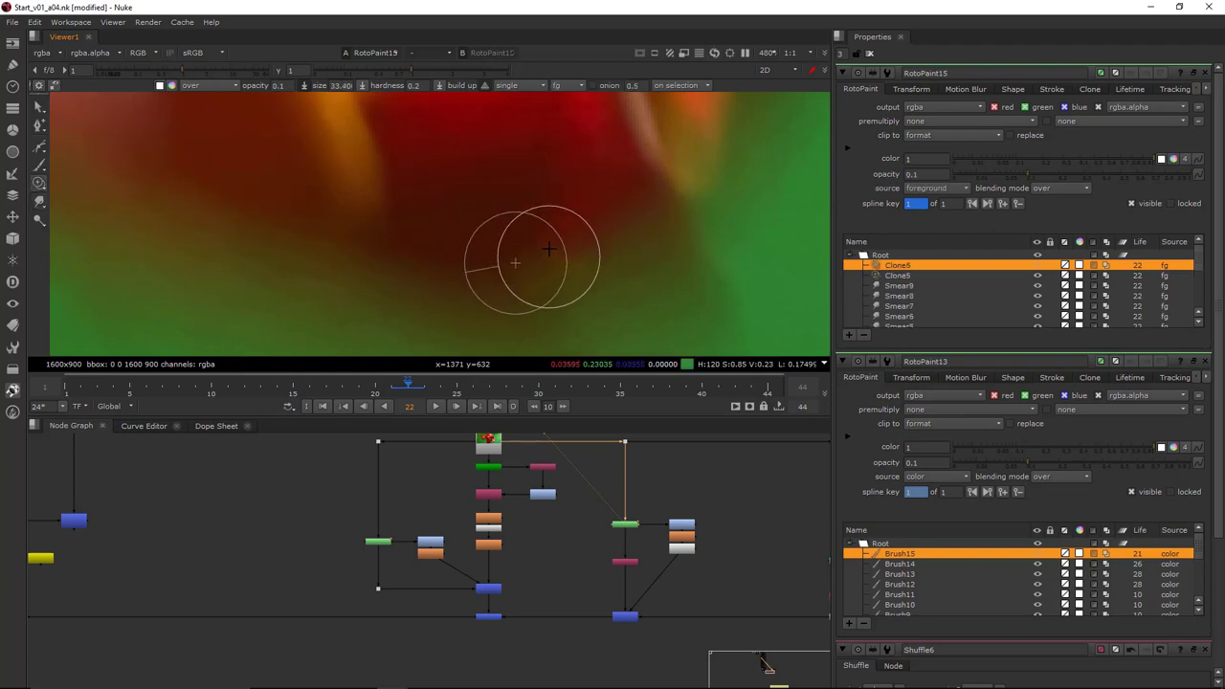
{"action": "left_click_drag", "start_coordinate": [549, 257], "coordinate": [543, 235]}
{"action": "left_click_drag", "start_coordinate": [566, 287], "coordinate": [577, 229]}
{"action": "mouse_move", "coordinate": [589, 277]}
{"action": "left_mouse_down"}
{"action": "mouse_move", "coordinate": [577, 219]}
{"action": "mouse_move", "coordinate": [612, 212]}
{"action": "left_mouse_up"}
{"action": "scroll", "coordinate": [657, 209], "scroll_direction": "down", "scroll_amount": 4}
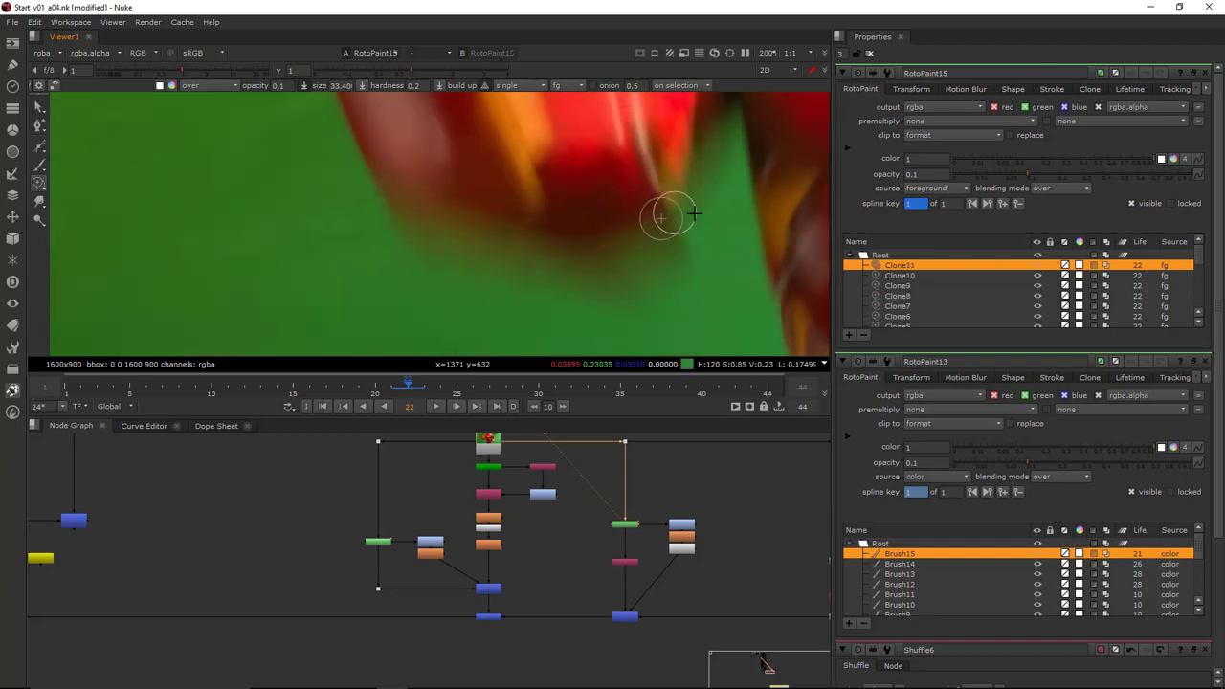
Smear the cloned area along the arm's lower edge with two more strokes to soften its transition into the green
{"action": "scroll", "coordinate": [691, 213], "scroll_direction": "up", "scroll_amount": 1}
{"action": "key", "text": "x"}
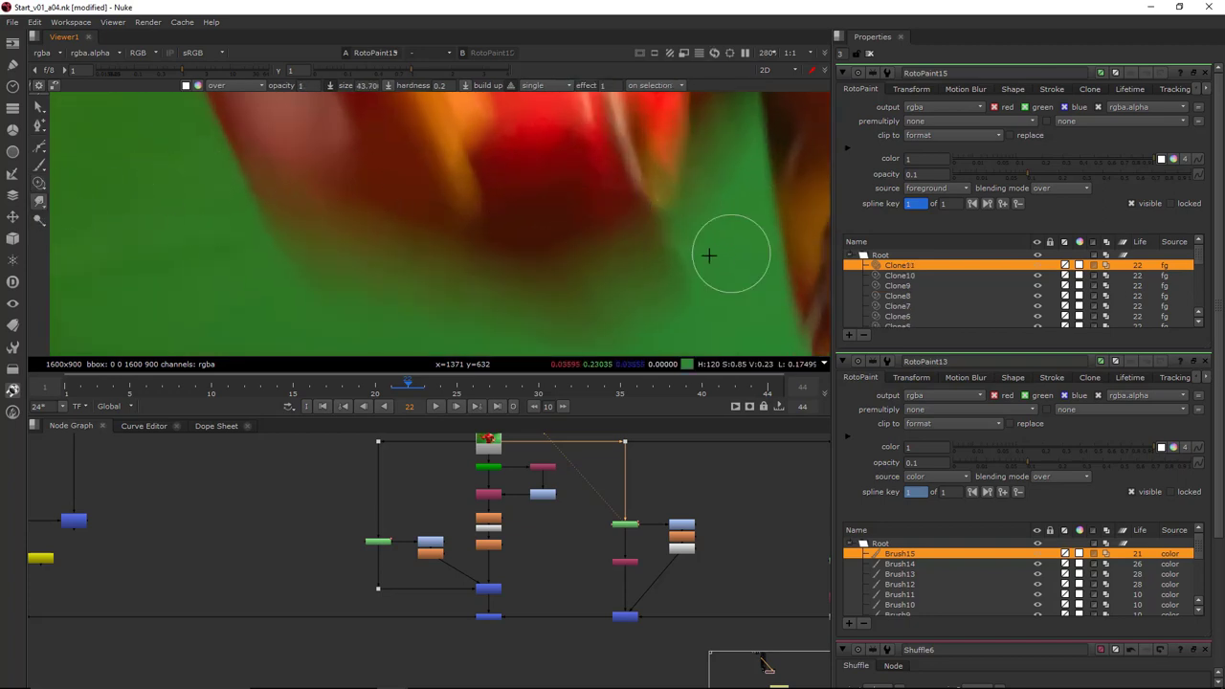
{"action": "scroll", "coordinate": [708, 254], "scroll_direction": "up", "scroll_amount": 2}
{"action": "left_click_drag", "start_coordinate": [506, 254], "coordinate": [553, 264]}
{"action": "left_click_drag", "start_coordinate": [575, 279], "coordinate": [585, 252]}
{"action": "scroll", "coordinate": [661, 234], "scroll_direction": "down", "scroll_amount": 8}
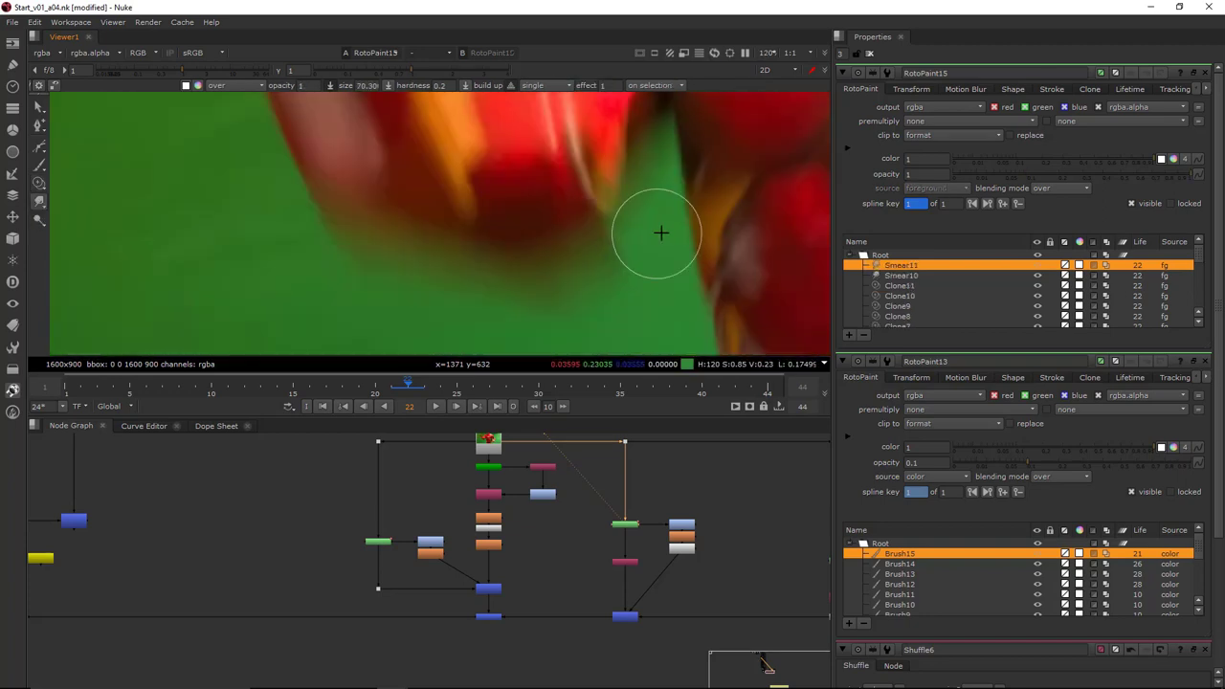
Blur the retouched lower edge of the arm with a stroke of brush size 70
{"action": "scroll", "coordinate": [598, 282], "scroll_direction": "up", "scroll_amount": 1}
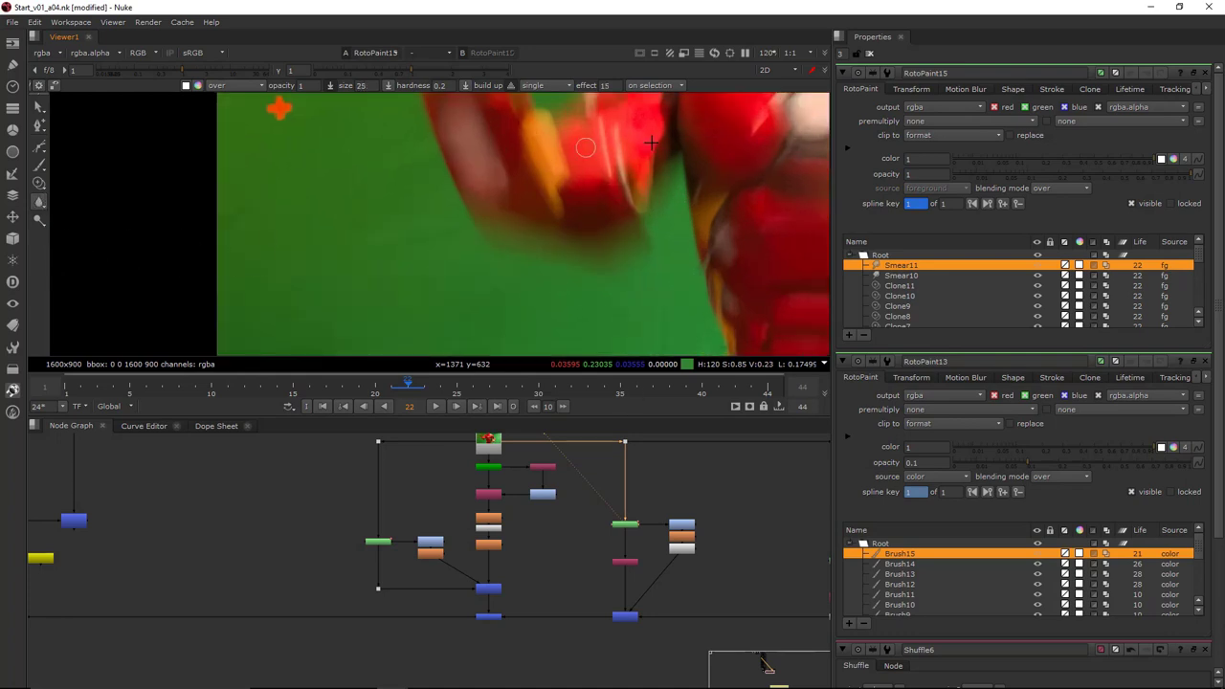
{"action": "scroll", "coordinate": [639, 153], "scroll_direction": "up", "scroll_amount": 4}
{"action": "left_click_drag", "start_coordinate": [597, 279], "coordinate": [639, 279], "text": "shift"}
{"action": "left_click_drag", "start_coordinate": [580, 306], "coordinate": [639, 277]}
{"action": "scroll", "coordinate": [639, 276], "scroll_direction": "down", "scroll_amount": 2}
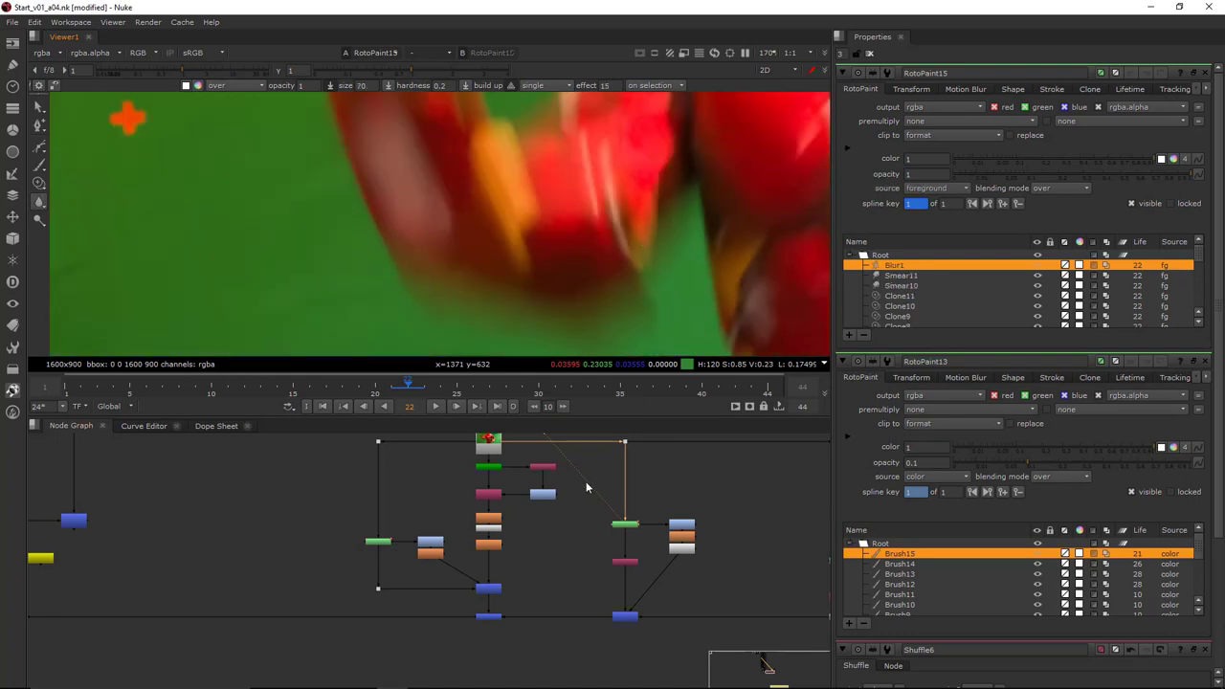
Compare the Read12 plate with the Keymix5 output around the arm marker at frame 22
{"action": "scroll", "coordinate": [622, 273], "scroll_direction": "down", "scroll_amount": 5}
{"action": "scroll", "coordinate": [683, 282], "scroll_direction": "up", "scroll_amount": 5}
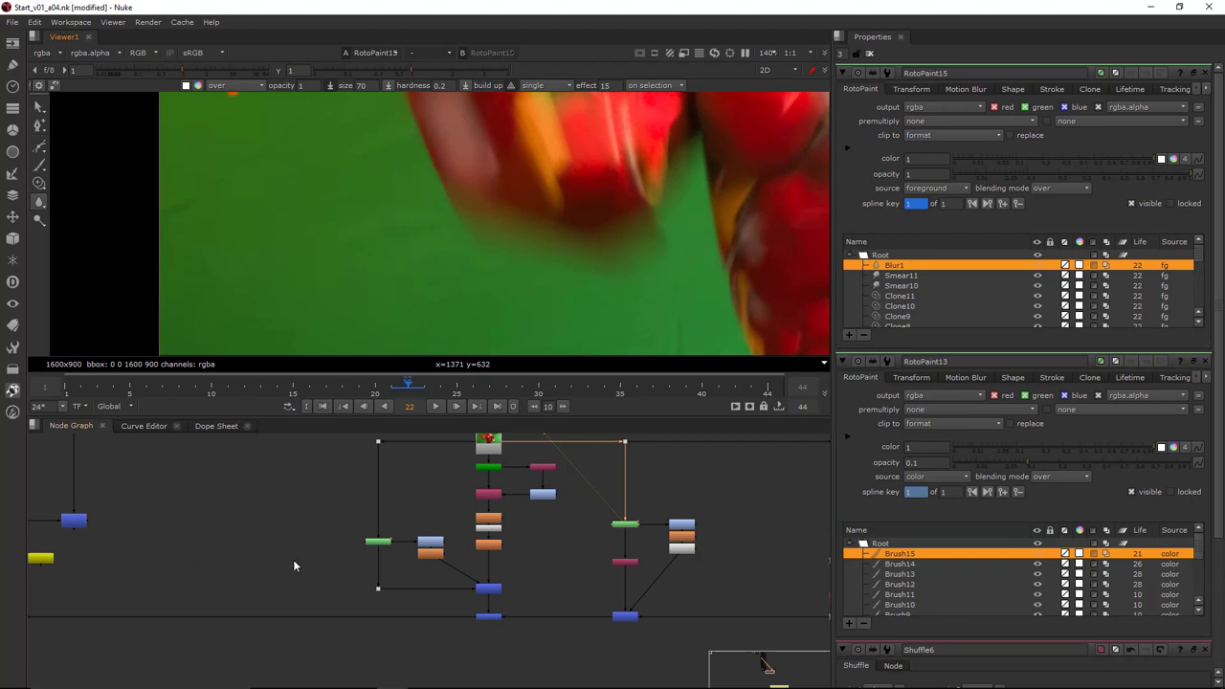
{"action": "middle_click_drag", "start_coordinate": [293, 565], "coordinate": [518, 512]}
{"action": "scroll", "coordinate": [519, 517], "scroll_direction": "up", "scroll_amount": 3}
{"action": "left_click", "coordinate": [481, 586]}
{"action": "left_click", "coordinate": [483, 544]}
{"action": "key", "text": "1"}
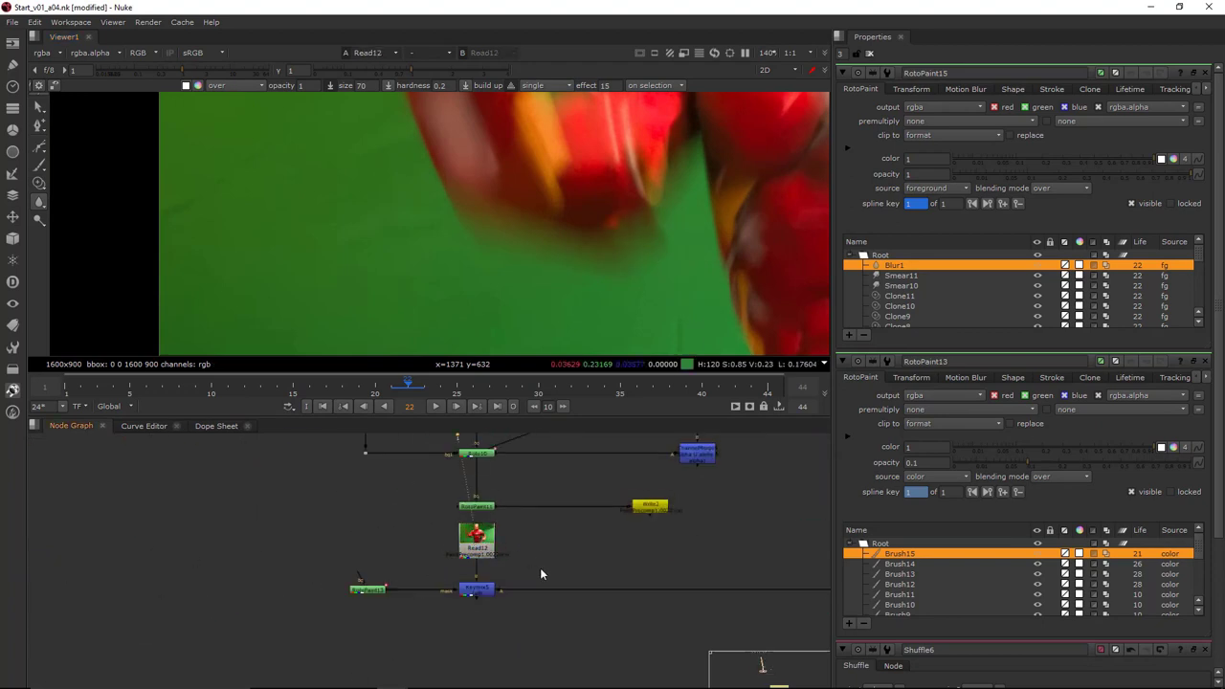
{"action": "key", "text": "1"}
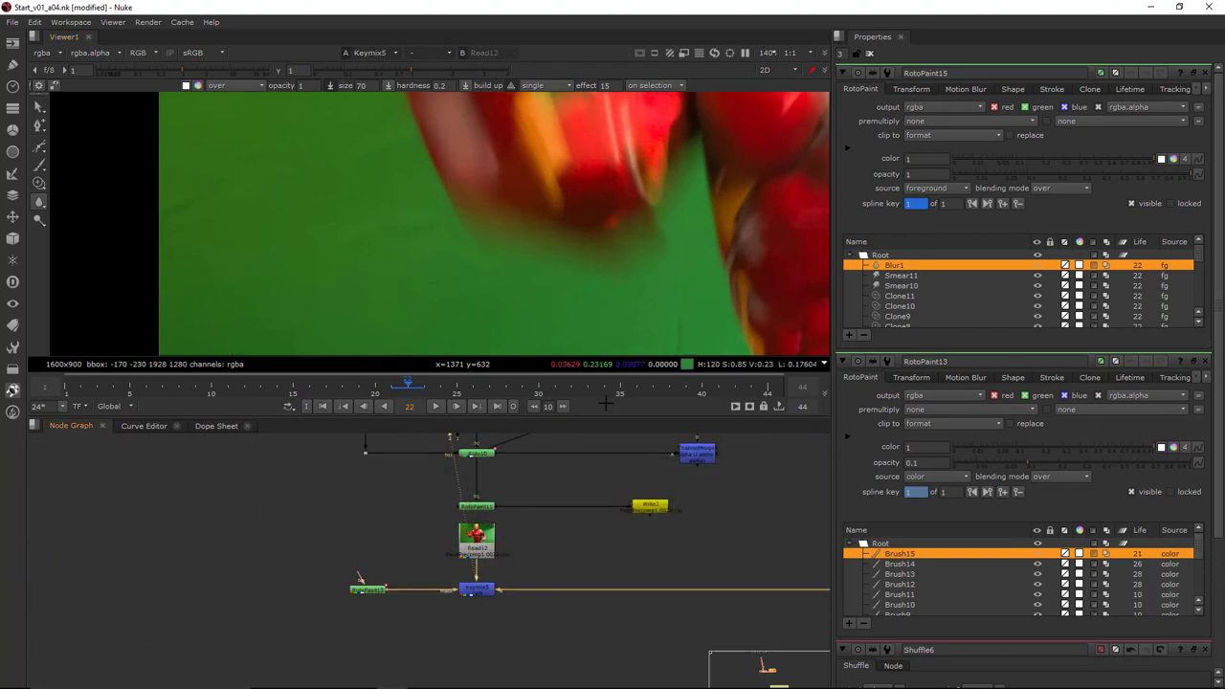
{"action": "scroll", "coordinate": [571, 262], "scroll_direction": "up", "scroll_amount": 3}
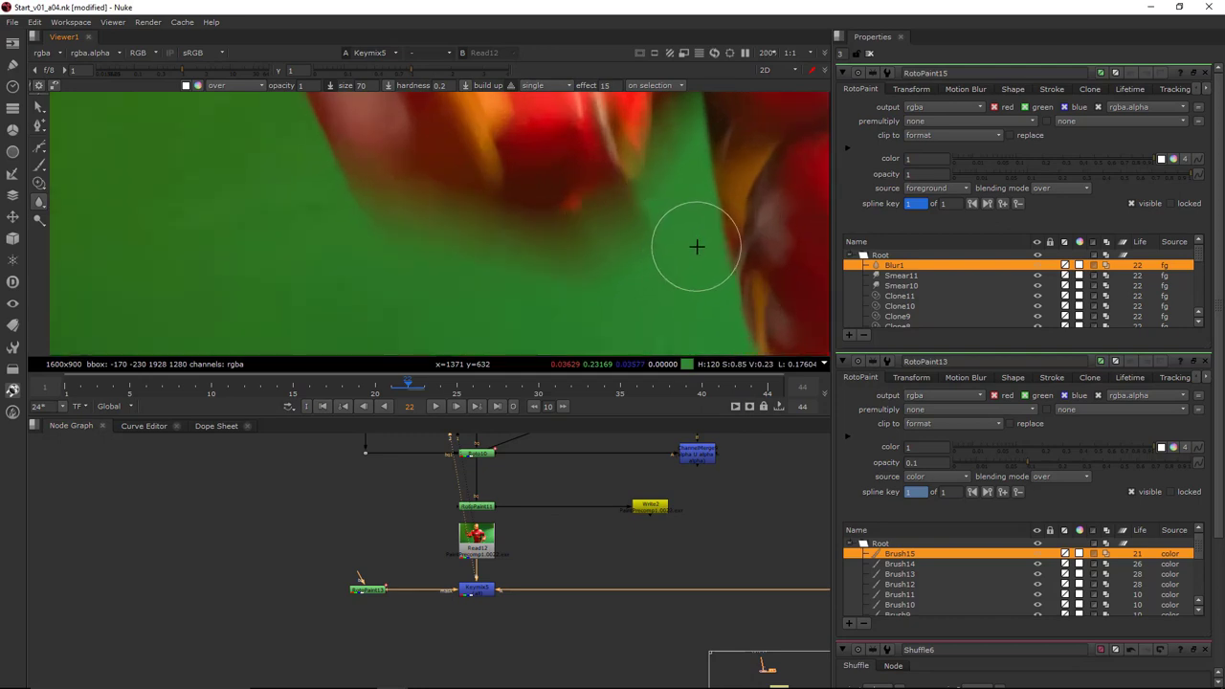
{"action": "key", "text": "1"}
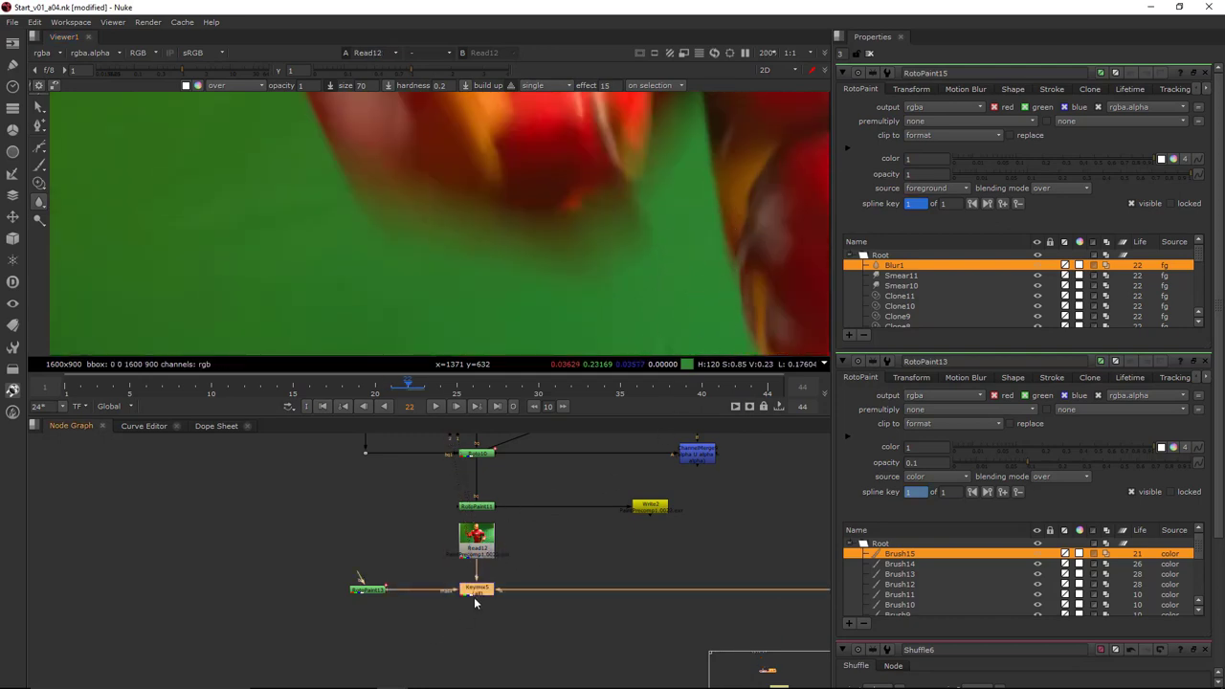
Paint a brush stroke of size 77.80 over the marker in the RotoPaint13 mask at frame 22
{"action": "double_click", "coordinate": [369, 590]}
{"action": "left_click_drag", "start_coordinate": [589, 186], "coordinate": [597, 173], "text": "shift"}
{"action": "mouse_move", "coordinate": [597, 173]}
{"action": "left_mouse_down"}
{"action": "mouse_move", "coordinate": [571, 197]}
{"action": "mouse_move", "coordinate": [581, 218]}
{"action": "left_mouse_up"}
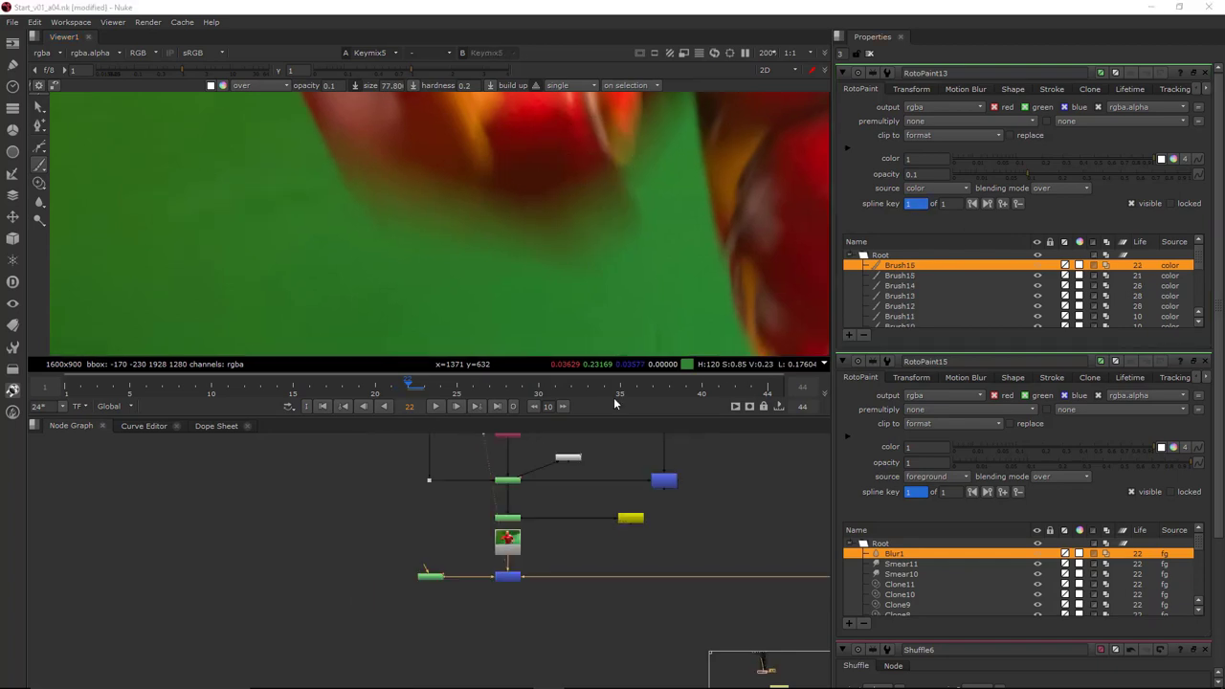
Step back through the frames before 22 to review the cleaned arm in Keymix5
{"action": "key", "text": "Left"}
{"action": "key", "text": "Left"}
{"action": "key", "text": "Left"}
{"action": "key", "text": "Left"}
{"action": "key", "text": "Left"}
{"action": "key", "text": "Left"}
{"action": "key", "text": "Left"}
{"action": "key", "text": "Left"}
{"action": "key", "text": "Left"}
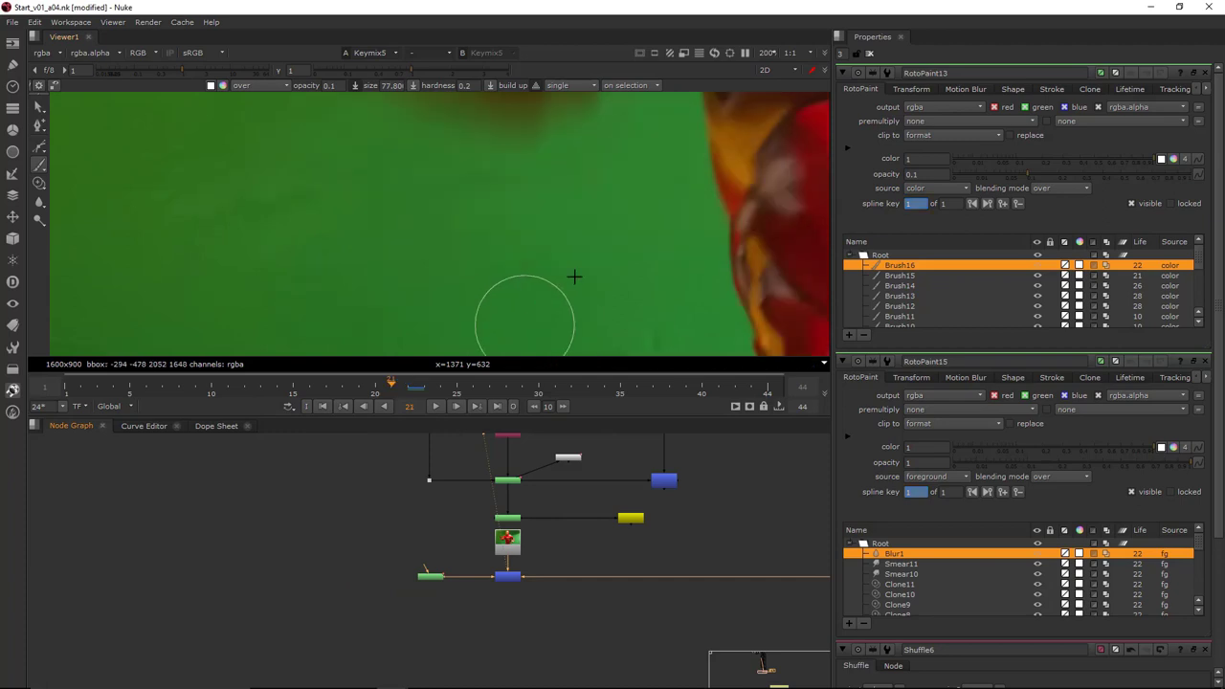
Smear the orange marker on the arm's lower edge at frame 14 in RotoPaint15, using effect 1
{"action": "key", "text": "Right"}
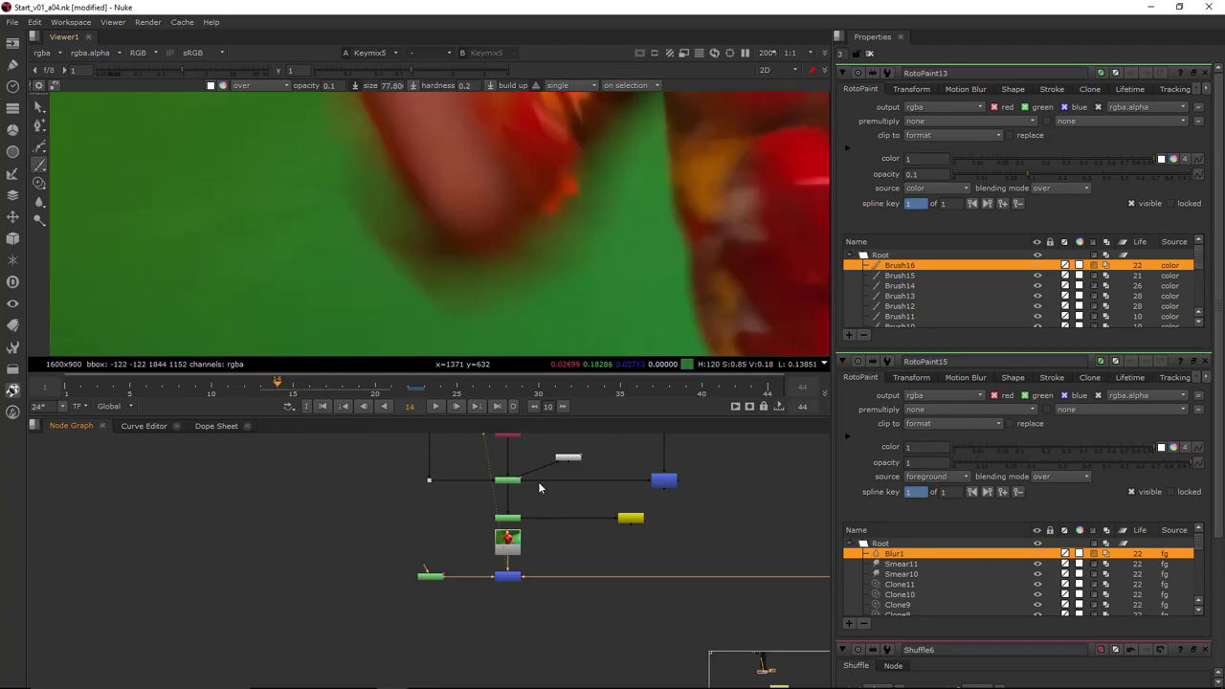
{"action": "scroll", "coordinate": [556, 568], "scroll_direction": "up", "scroll_amount": 6}
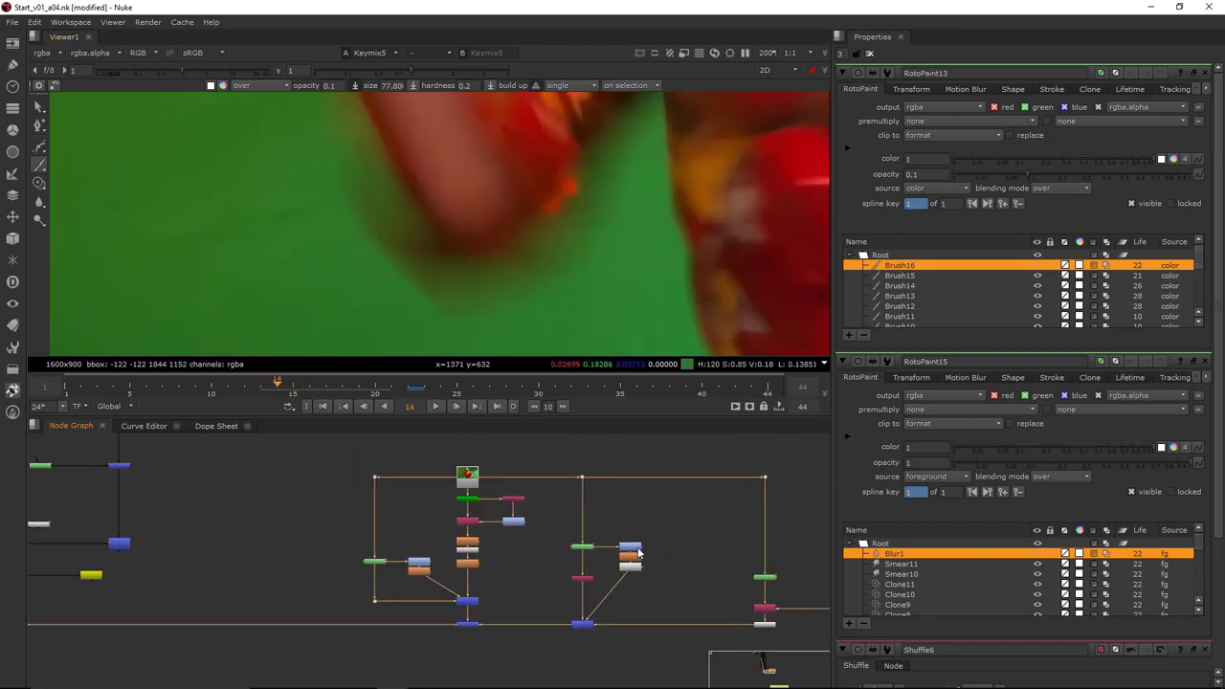
{"action": "left_click", "coordinate": [548, 547]}
{"action": "double_click", "coordinate": [549, 547]}
{"action": "key", "text": "1"}
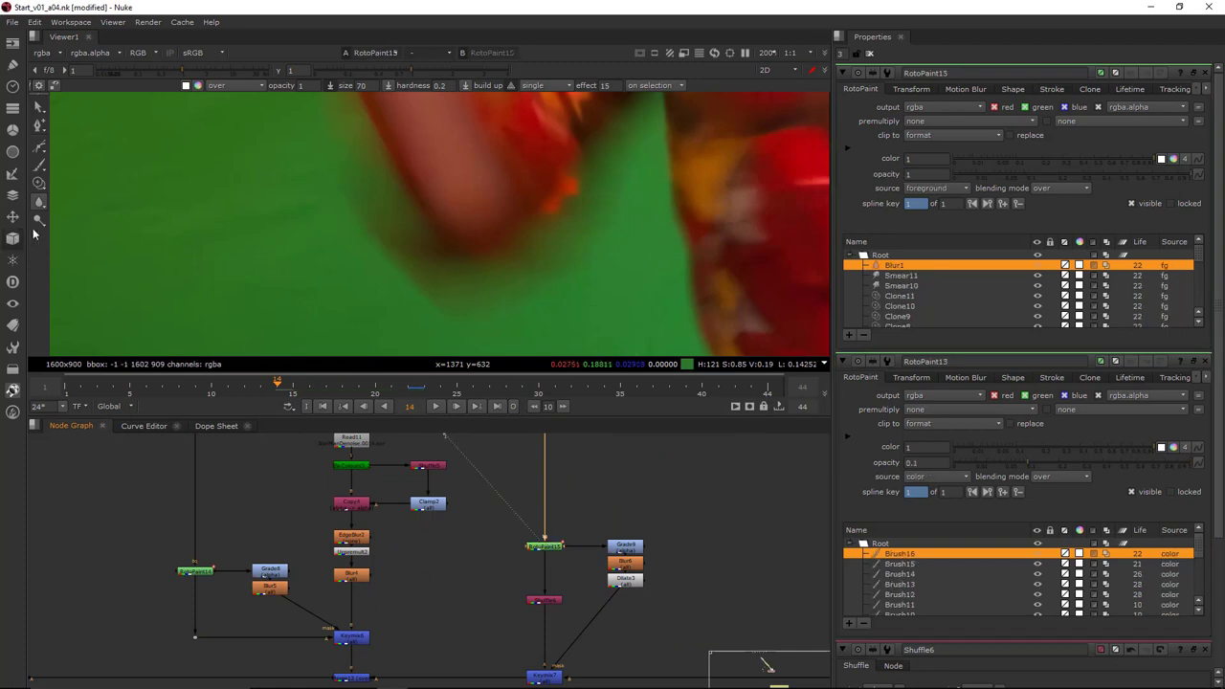
{"action": "left_click", "coordinate": [42, 204]}
{"action": "left_click", "coordinate": [67, 227]}
{"action": "scroll", "coordinate": [526, 146], "scroll_direction": "up", "scroll_amount": 3}
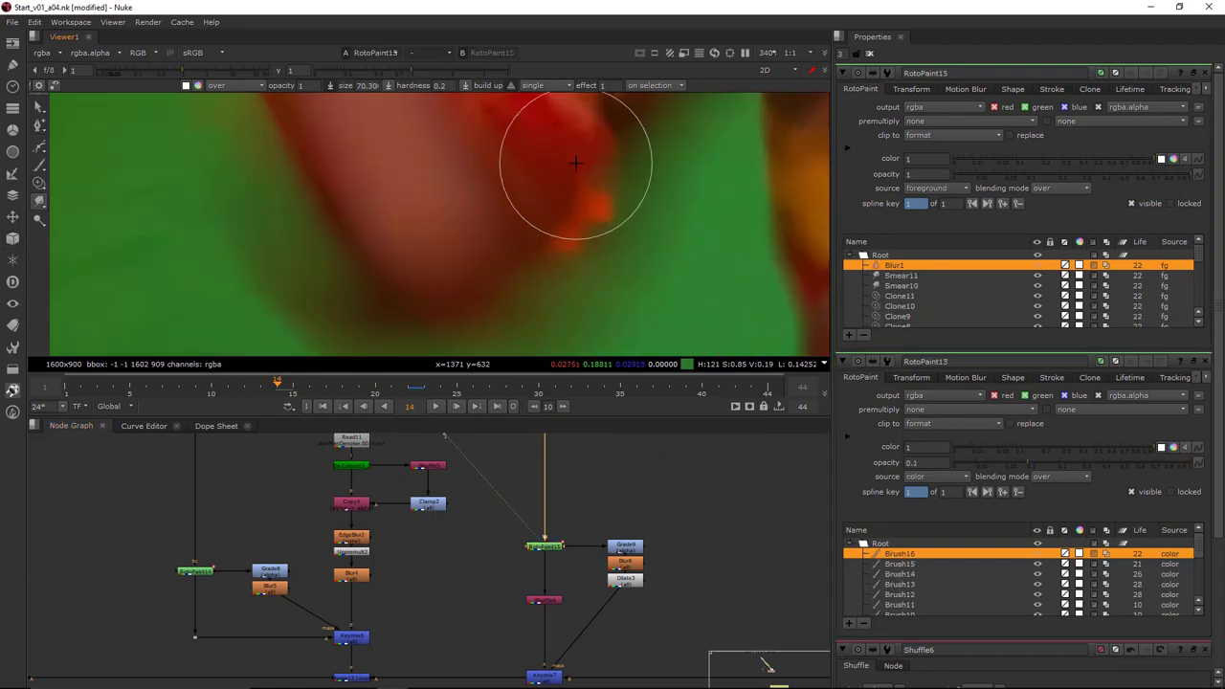
{"action": "mouse_move", "coordinate": [520, 246]}
{"action": "left_mouse_down", "text": "shift"}
{"action": "mouse_move", "coordinate": [560, 246]}
{"action": "mouse_move", "coordinate": [582, 217]}
{"action": "mouse_move", "coordinate": [550, 252]}
{"action": "left_mouse_up", "text": "shift"}
{"action": "mouse_move", "coordinate": [553, 248]}
{"action": "left_mouse_down"}
{"action": "mouse_move", "coordinate": [617, 177]}
{"action": "mouse_move", "coordinate": [600, 176]}
{"action": "mouse_move", "coordinate": [552, 252]}
{"action": "mouse_move", "coordinate": [599, 222]}
{"action": "mouse_move", "coordinate": [581, 219]}
{"action": "mouse_move", "coordinate": [585, 195]}
{"action": "mouse_move", "coordinate": [616, 220]}
{"action": "left_mouse_up"}
Clone clean arm-edge texture over the remaining marker area at frame 14 with brush size 40.40 and opacity 0.1
{"action": "left_click", "coordinate": [39, 181]}
{"action": "left_click_drag", "start_coordinate": [604, 193], "coordinate": [644, 219]}
{"action": "left_click_drag", "start_coordinate": [666, 169], "coordinate": [621, 192]}
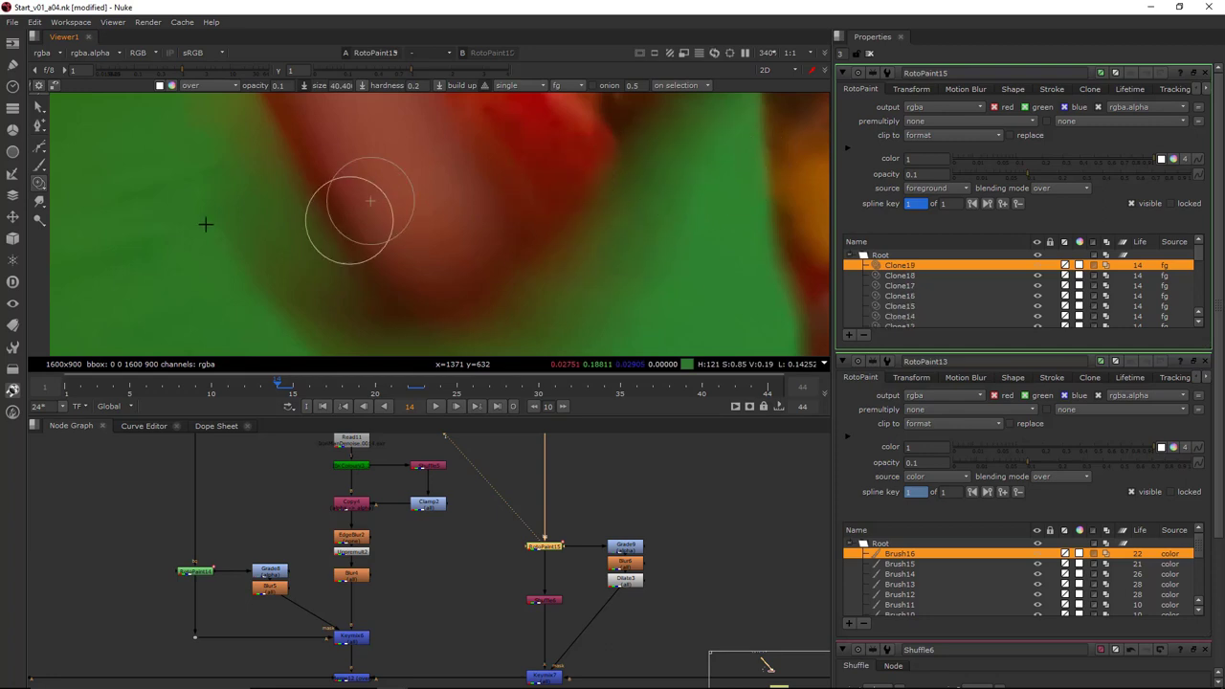
Blur the retouched arm edge at frame 14 with brush size 52.79 and effect 4
{"action": "left_click", "coordinate": [40, 203]}
{"action": "left_click_drag", "start_coordinate": [523, 212], "coordinate": [548, 253], "text": "shift"}
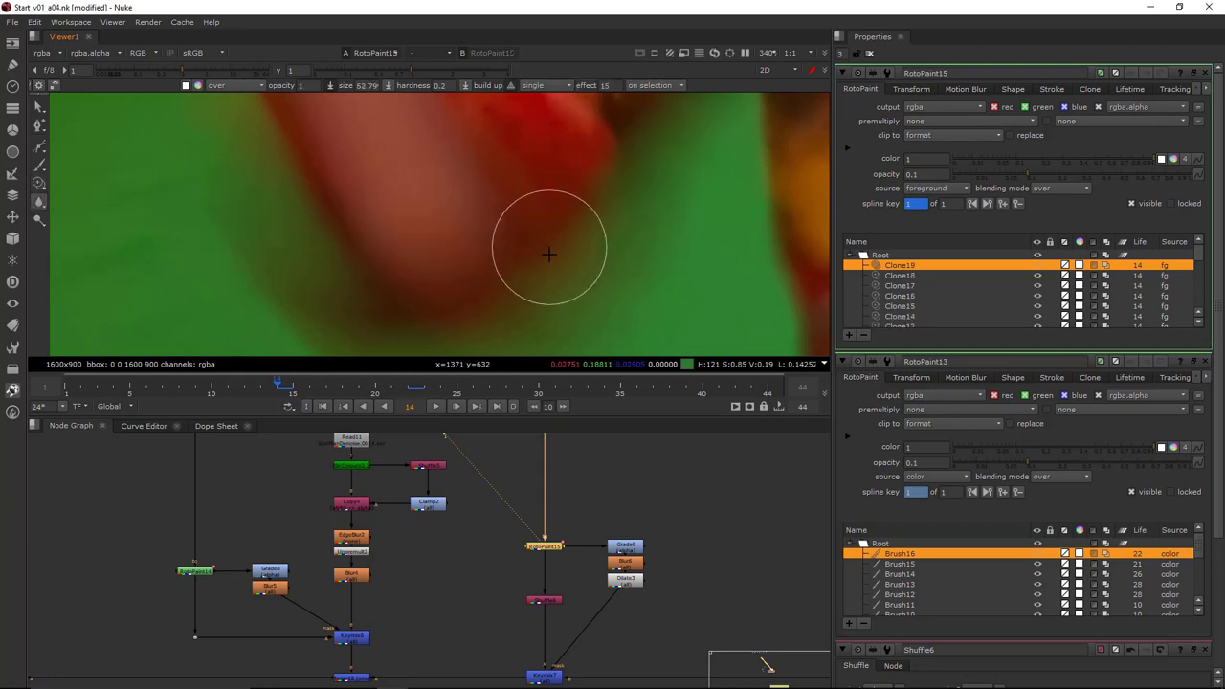
{"action": "key", "text": "Down"}
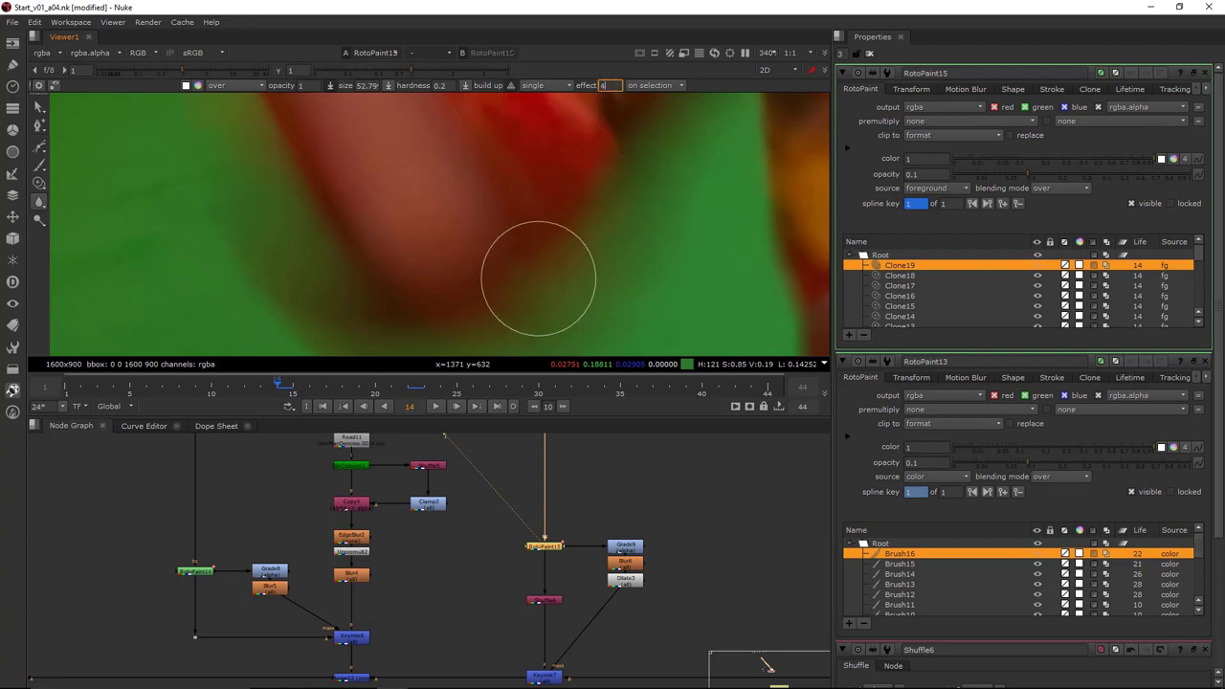
{"action": "left_click_drag", "start_coordinate": [577, 236], "coordinate": [617, 187]}
{"action": "left_click_drag", "start_coordinate": [550, 235], "coordinate": [636, 167]}
{"action": "scroll", "coordinate": [645, 201], "scroll_direction": "down", "scroll_amount": 3}
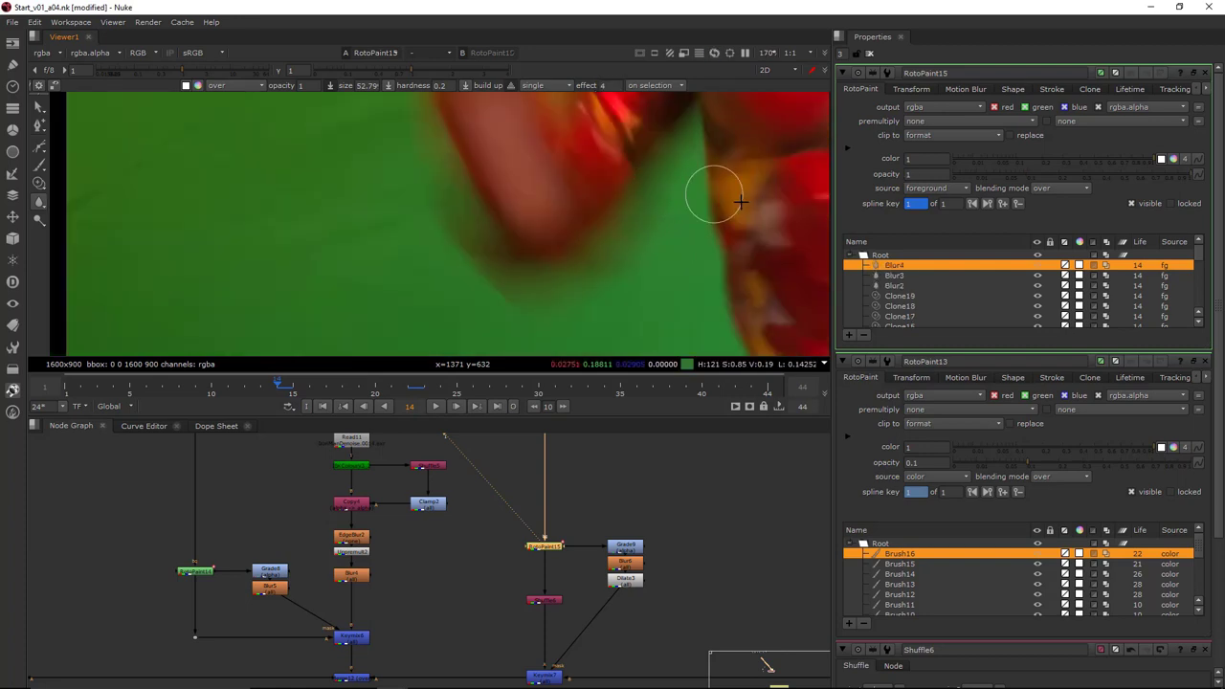
{"action": "scroll", "coordinate": [563, 232], "scroll_direction": "up", "scroll_amount": 2}
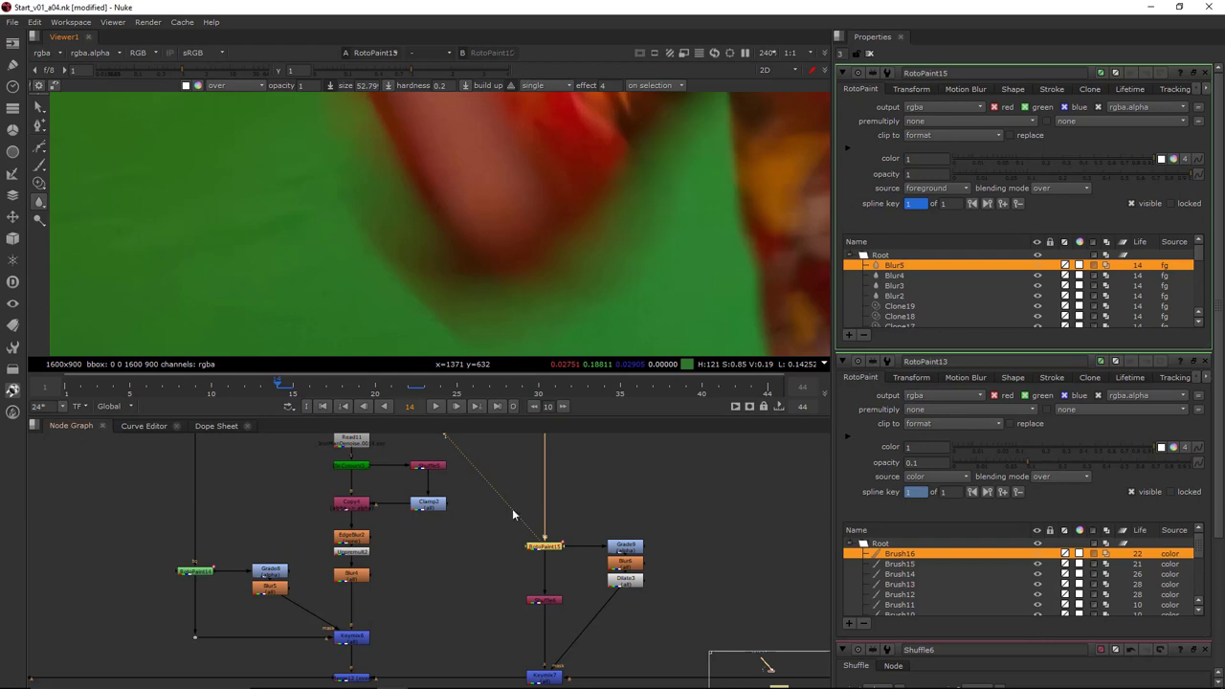
View Keymix5 and paint a brush stroke over the arm marker in the RotoPaint13 mask at frame 14 with opacity 0.1
{"action": "scroll", "coordinate": [581, 481], "scroll_direction": "down", "scroll_amount": 3}
{"action": "middle_click_drag", "start_coordinate": [436, 555], "coordinate": [615, 509]}
{"action": "middle_click_drag", "start_coordinate": [178, 534], "coordinate": [536, 532]}
{"action": "scroll", "coordinate": [535, 531], "scroll_direction": "up", "scroll_amount": 3}
{"action": "left_click_drag", "start_coordinate": [532, 532], "coordinate": [405, 600]}
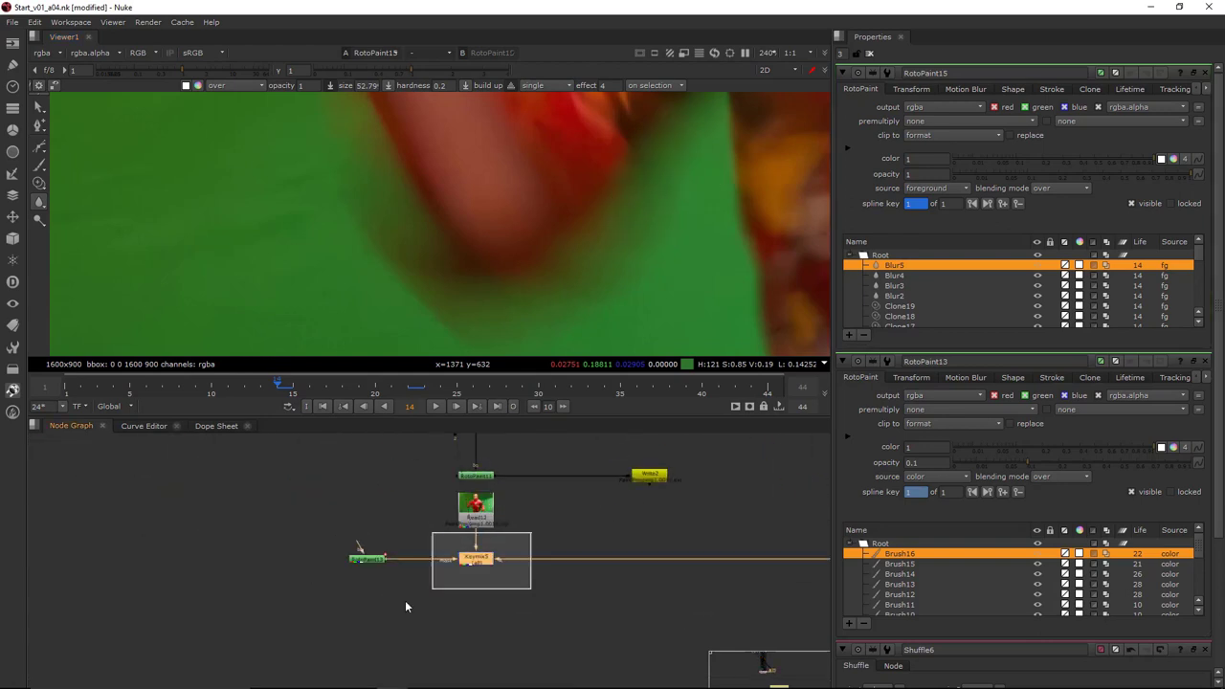
{"action": "key", "text": "1"}
{"action": "double_click", "coordinate": [368, 560]}
{"action": "mouse_move", "coordinate": [605, 204]}
{"action": "left_mouse_down", "text": "shift"}
{"action": "mouse_move", "coordinate": [590, 213]}
{"action": "mouse_move", "coordinate": [617, 185]}
{"action": "mouse_move", "coordinate": [714, 219]}
{"action": "mouse_move", "coordinate": [711, 238]}
{"action": "left_mouse_up", "text": "shift"}
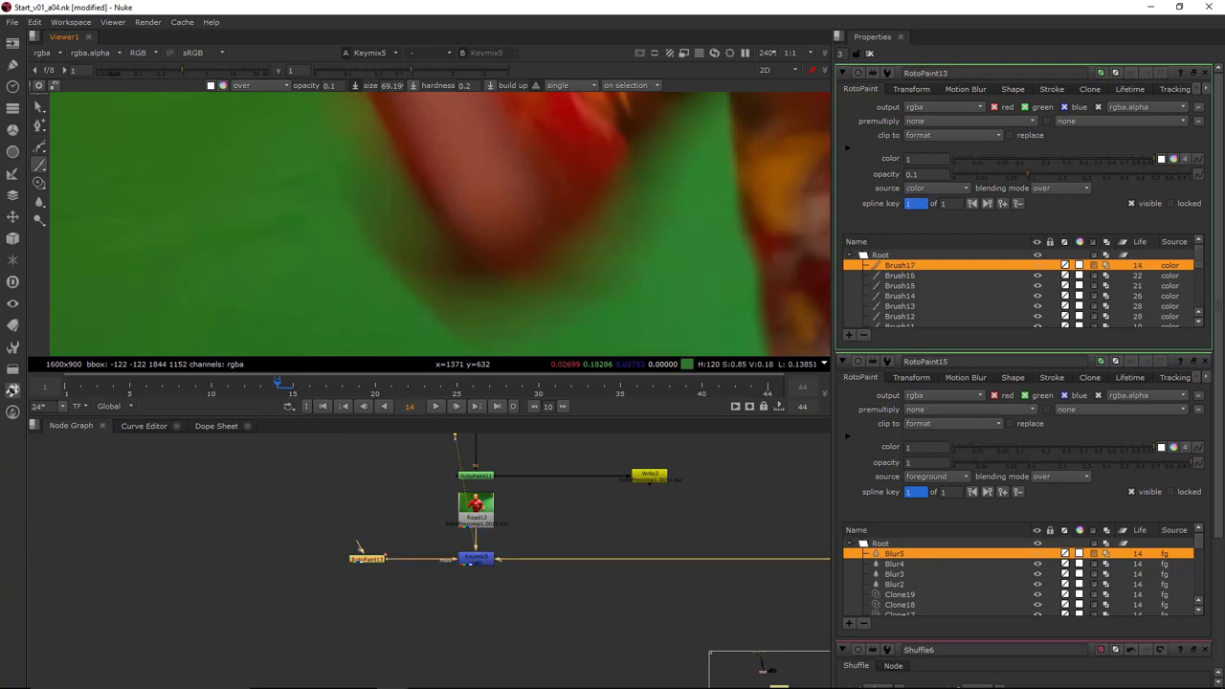
Step through frames 14 to 18 of the Keymix5 output to examine the arm for remaining markers
{"action": "left_click_drag", "start_coordinate": [522, 526], "coordinate": [389, 610]}
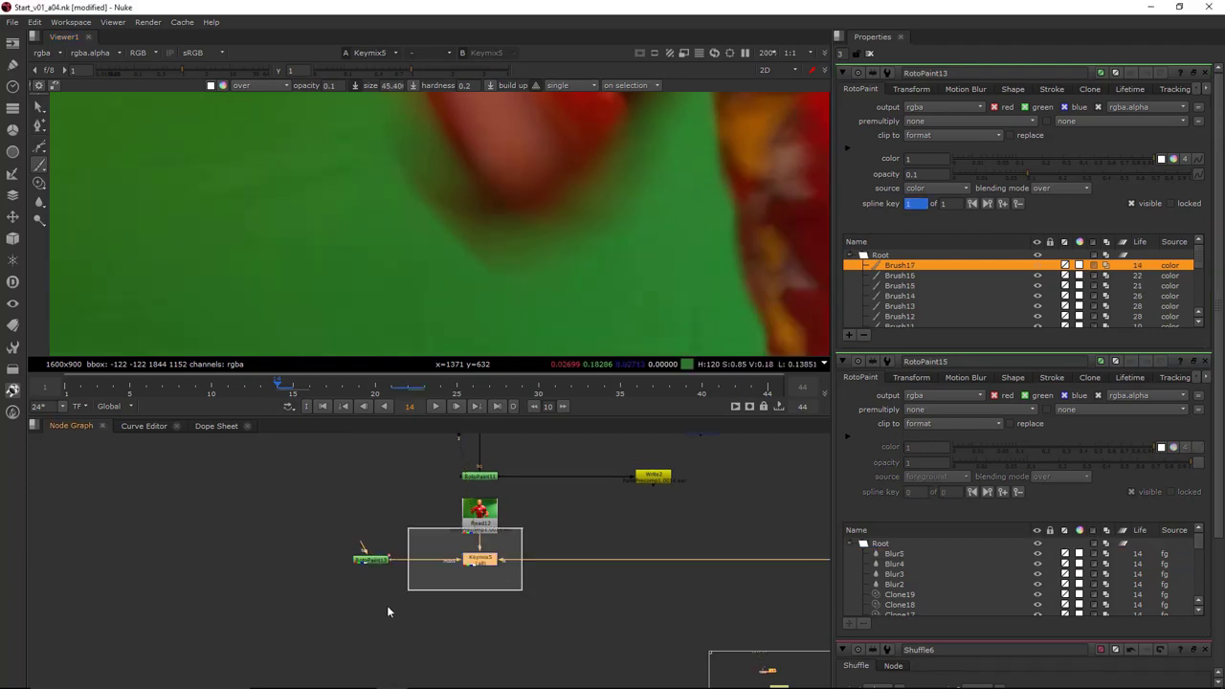
{"action": "scroll", "coordinate": [472, 240], "scroll_direction": "down", "scroll_amount": 3}
{"action": "middle_click_drag", "start_coordinate": [473, 240], "coordinate": [574, 262]}
{"action": "scroll", "coordinate": [547, 254], "scroll_direction": "down", "scroll_amount": 4}
{"action": "key", "text": "Right"}
{"action": "key", "text": "Right"}
{"action": "key", "text": "Right"}
{"action": "key", "text": "Right"}
{"action": "scroll", "coordinate": [534, 215], "scroll_direction": "up", "scroll_amount": 3}
{"action": "middle_click_drag", "start_coordinate": [535, 218], "coordinate": [617, 243]}
{"action": "key", "text": "Left"}
{"action": "scroll", "coordinate": [617, 239], "scroll_direction": "up", "scroll_amount": 5}
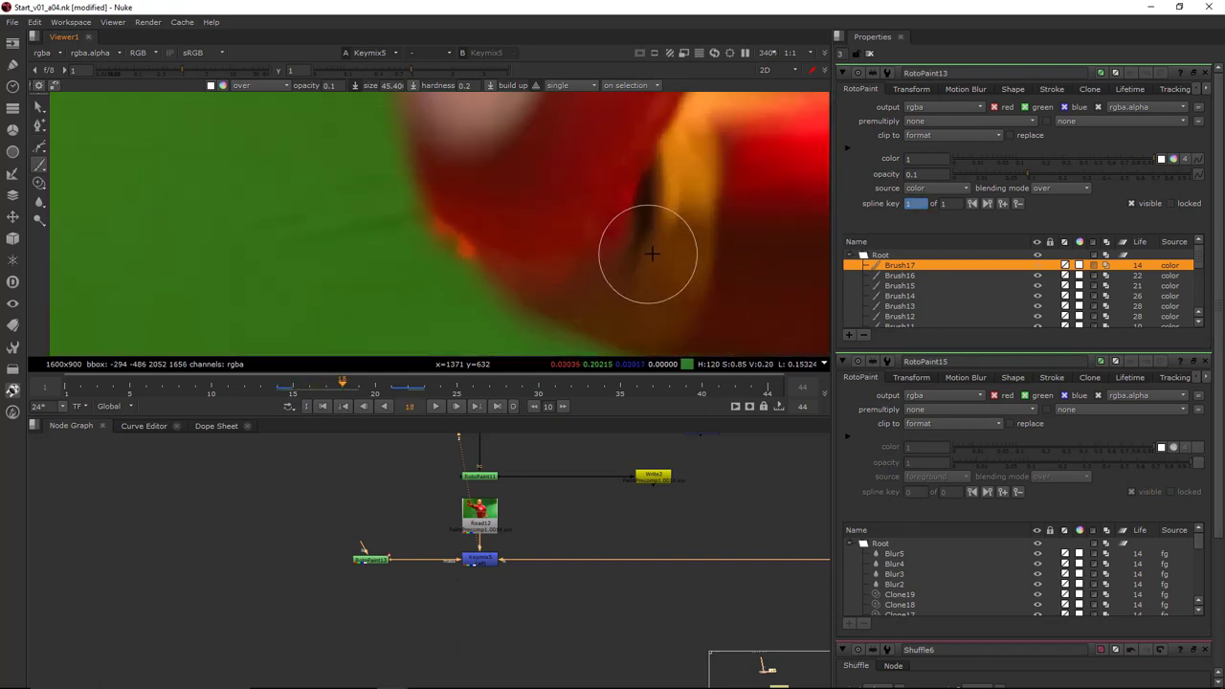
Smear the orange marker on the arm edge at frame 17 in RotoPaint15, using effect 1
{"action": "scroll", "coordinate": [628, 538], "scroll_direction": "down", "scroll_amount": 4}
{"action": "middle_click_drag", "start_coordinate": [628, 539], "coordinate": [425, 532]}
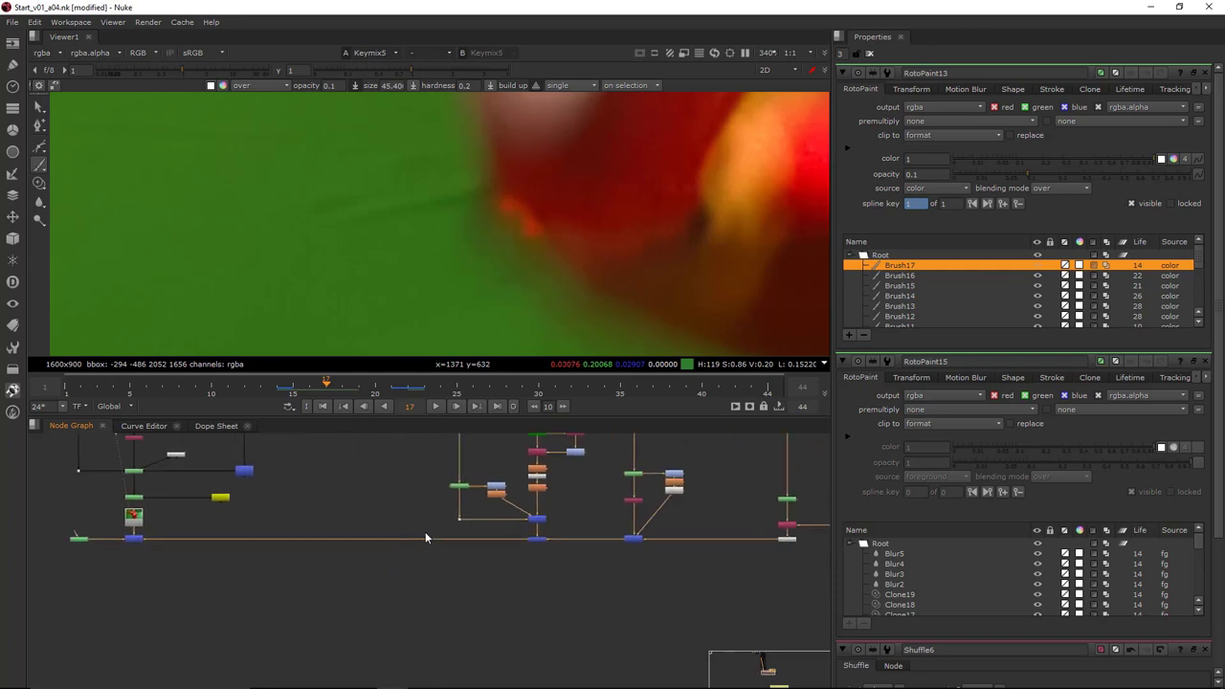
{"action": "middle_click_drag", "start_coordinate": [635, 473], "coordinate": [565, 513]}
{"action": "scroll", "coordinate": [569, 509], "scroll_direction": "up", "scroll_amount": 5}
{"action": "double_click", "coordinate": [572, 527]}
{"action": "key", "text": "1"}
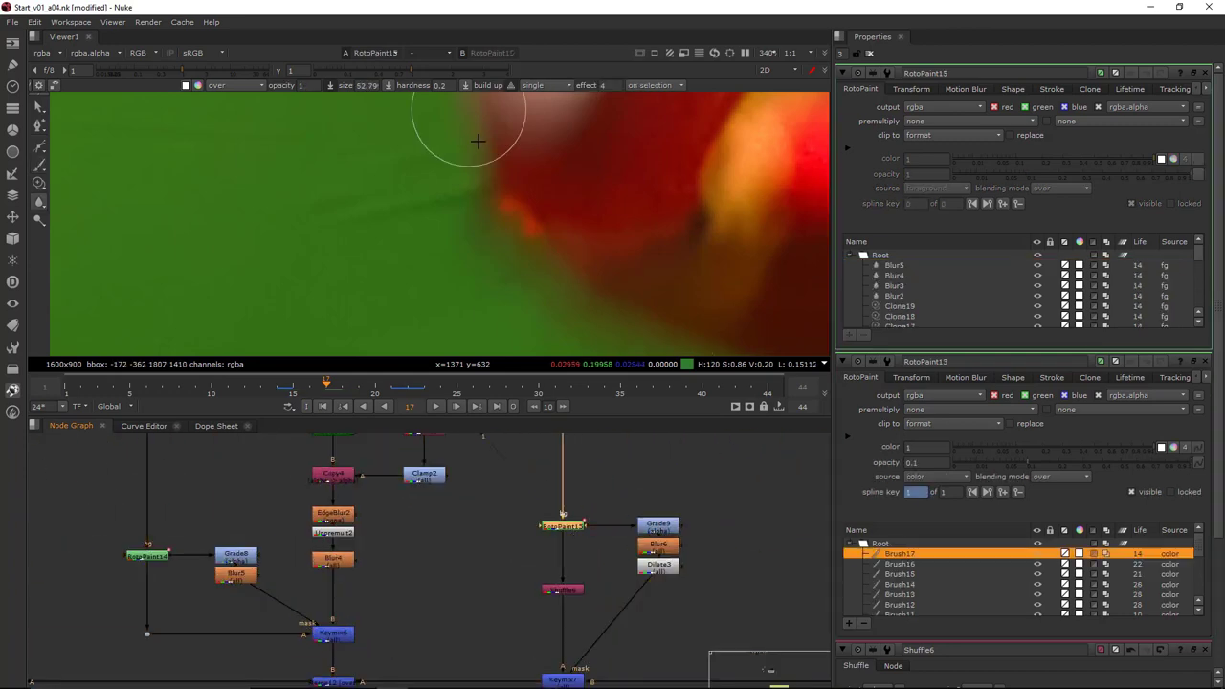
{"action": "scroll", "coordinate": [386, 174], "scroll_direction": "up", "scroll_amount": 1}
{"action": "left_click", "coordinate": [41, 203]}
{"action": "left_click", "coordinate": [77, 228]}
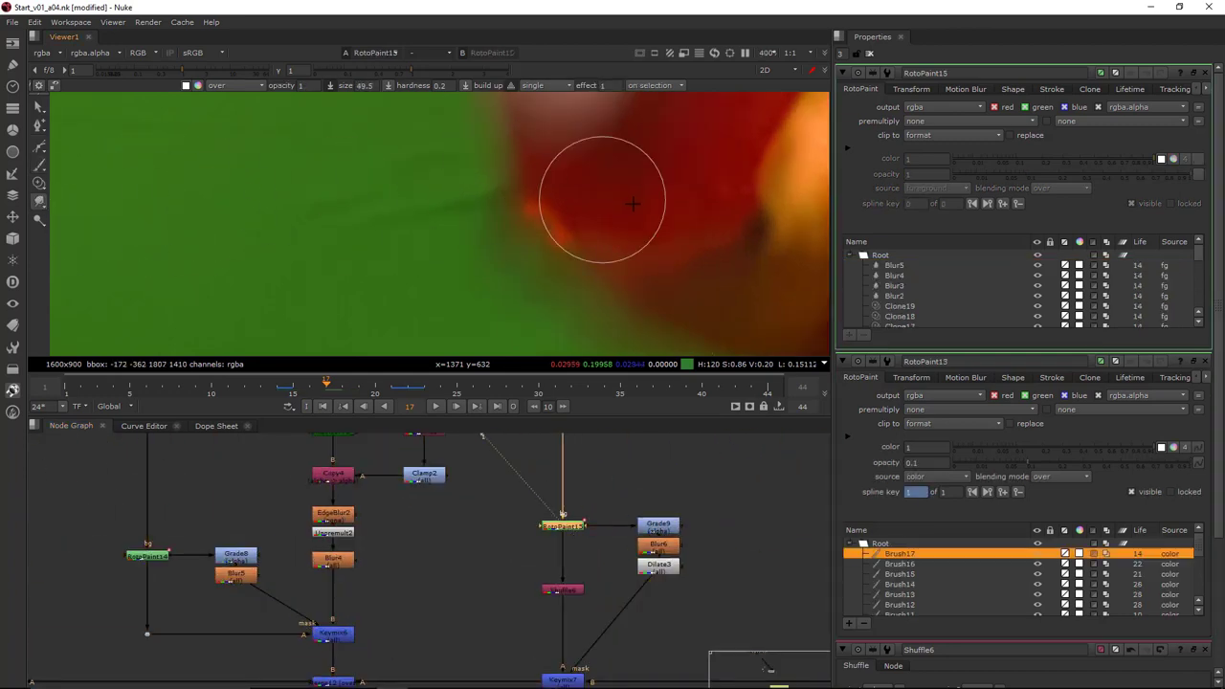
{"action": "scroll", "coordinate": [631, 203], "scroll_direction": "up", "scroll_amount": 3}
{"action": "mouse_move", "coordinate": [526, 245]}
{"action": "left_mouse_down", "text": "shift"}
{"action": "mouse_move", "coordinate": [503, 209]}
{"action": "mouse_move", "coordinate": [487, 218]}
{"action": "mouse_move", "coordinate": [501, 178]}
{"action": "mouse_move", "coordinate": [432, 156]}
{"action": "mouse_move", "coordinate": [472, 216]}
{"action": "mouse_move", "coordinate": [241, 103]}
{"action": "left_mouse_up", "text": "shift"}
Clone over the marker remnants at frame 17 with brush size 25.10 and smear the arm edge with size 33.40
{"action": "left_click", "coordinate": [38, 182]}
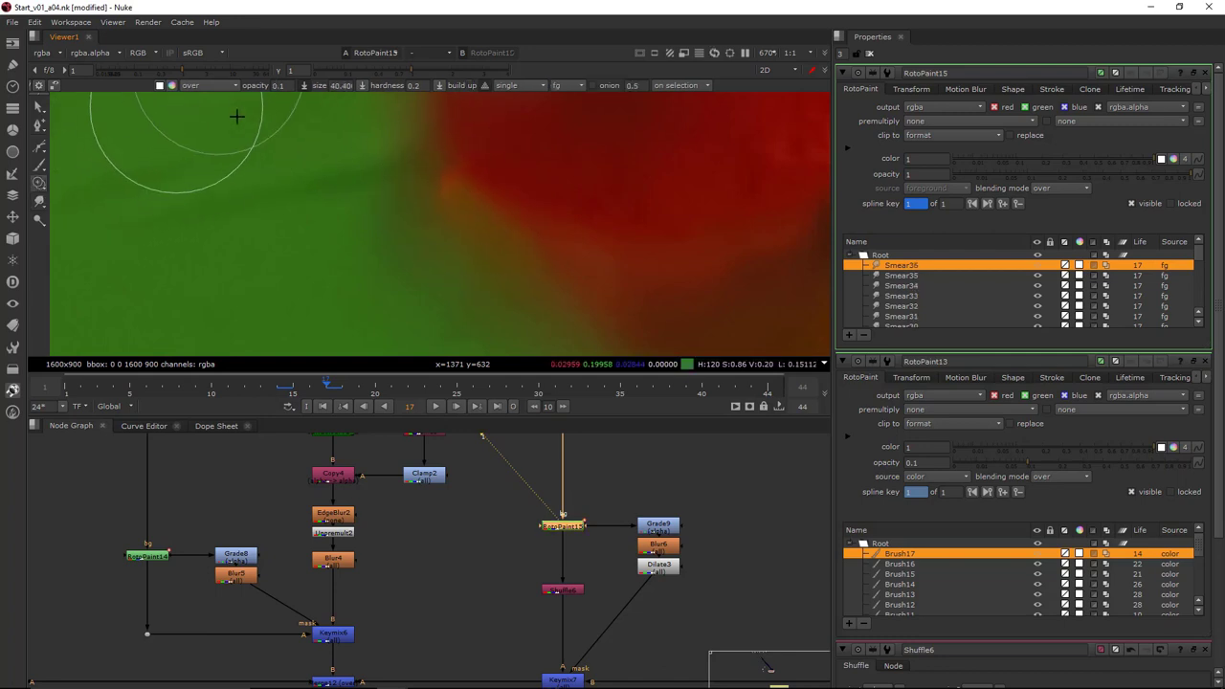
{"action": "mouse_move", "coordinate": [443, 263]}
{"action": "left_mouse_down", "text": "ctrl"}
{"action": "mouse_move", "coordinate": [450, 181]}
{"action": "mouse_move", "coordinate": [468, 191]}
{"action": "mouse_move", "coordinate": [478, 255]}
{"action": "left_mouse_up", "text": "ctrl"}
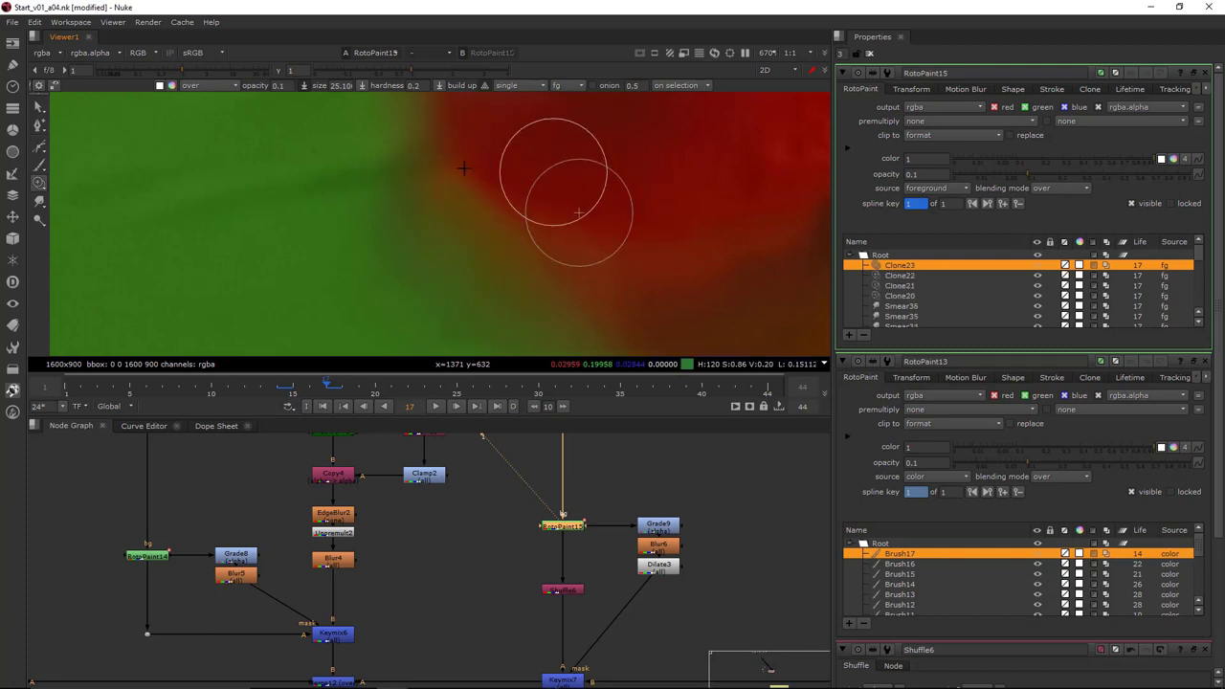
{"action": "left_click", "coordinate": [39, 202]}
{"action": "mouse_move", "coordinate": [443, 150]}
{"action": "left_mouse_down"}
{"action": "mouse_move", "coordinate": [442, 179]}
{"action": "mouse_move", "coordinate": [496, 225]}
{"action": "left_mouse_up"}
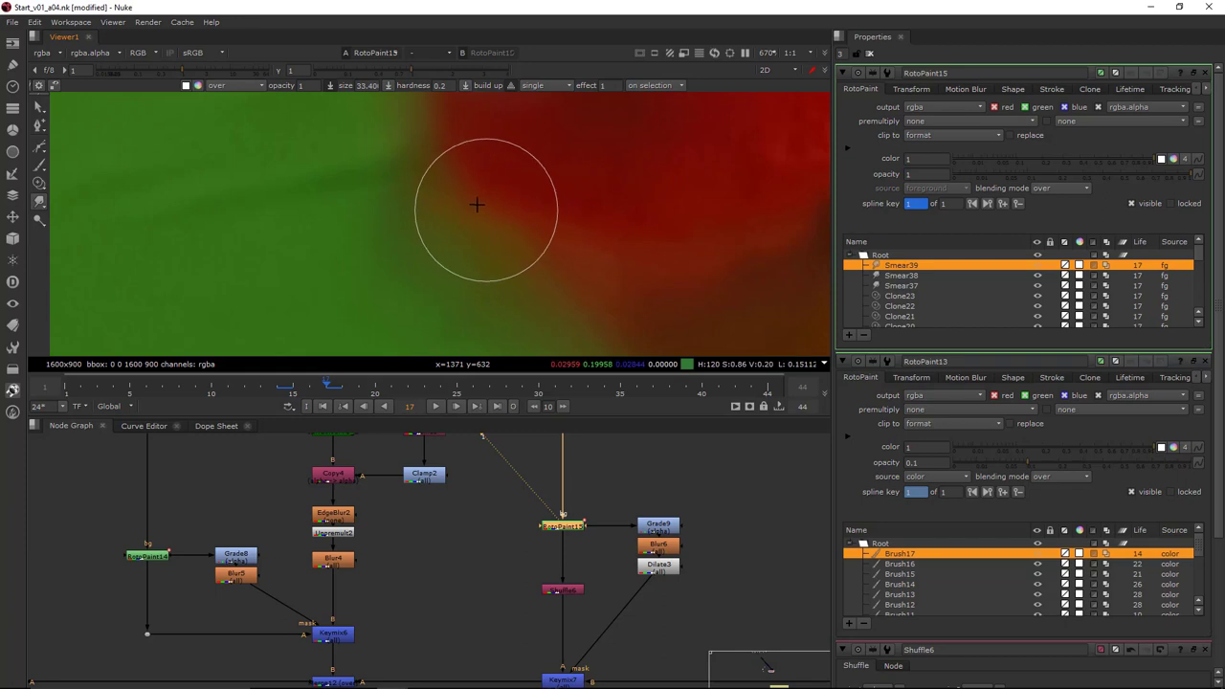
Blur the retouched arm edge at frame 17 with brush size 33.40 and effect 4
{"action": "left_click", "coordinate": [39, 202]}
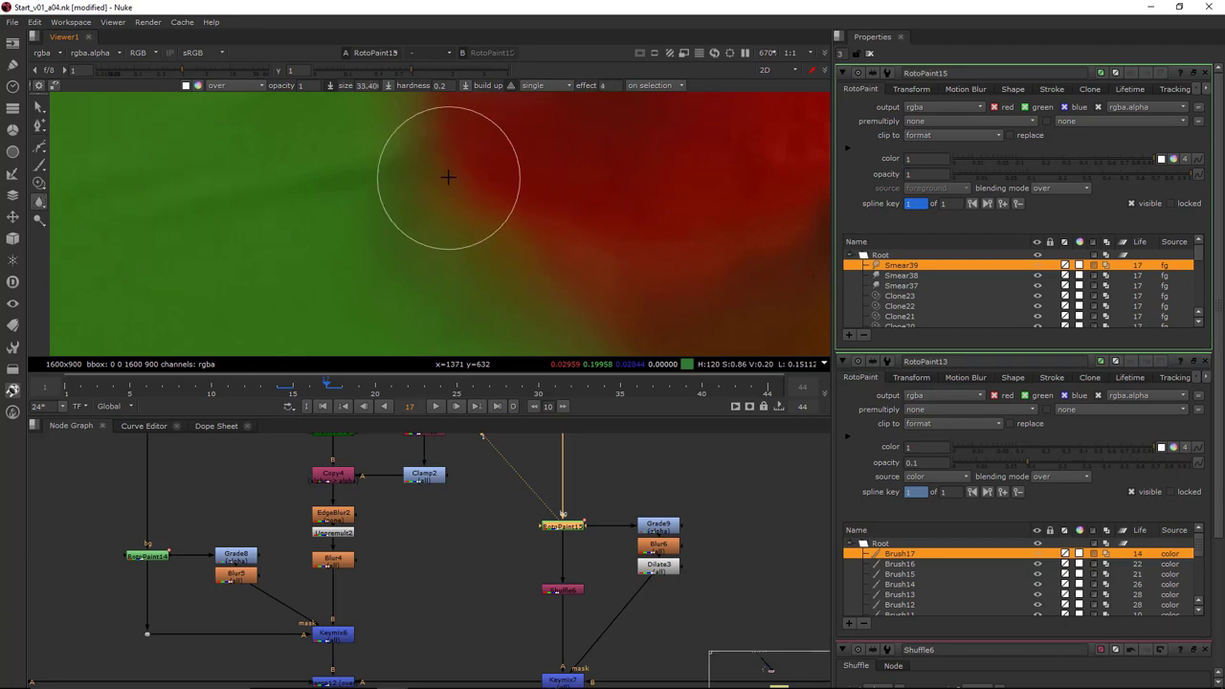
{"action": "left_click_drag", "start_coordinate": [448, 178], "coordinate": [494, 247]}
{"action": "left_click_drag", "start_coordinate": [421, 197], "coordinate": [460, 240]}
{"action": "scroll", "coordinate": [576, 196], "scroll_direction": "down", "scroll_amount": 3}
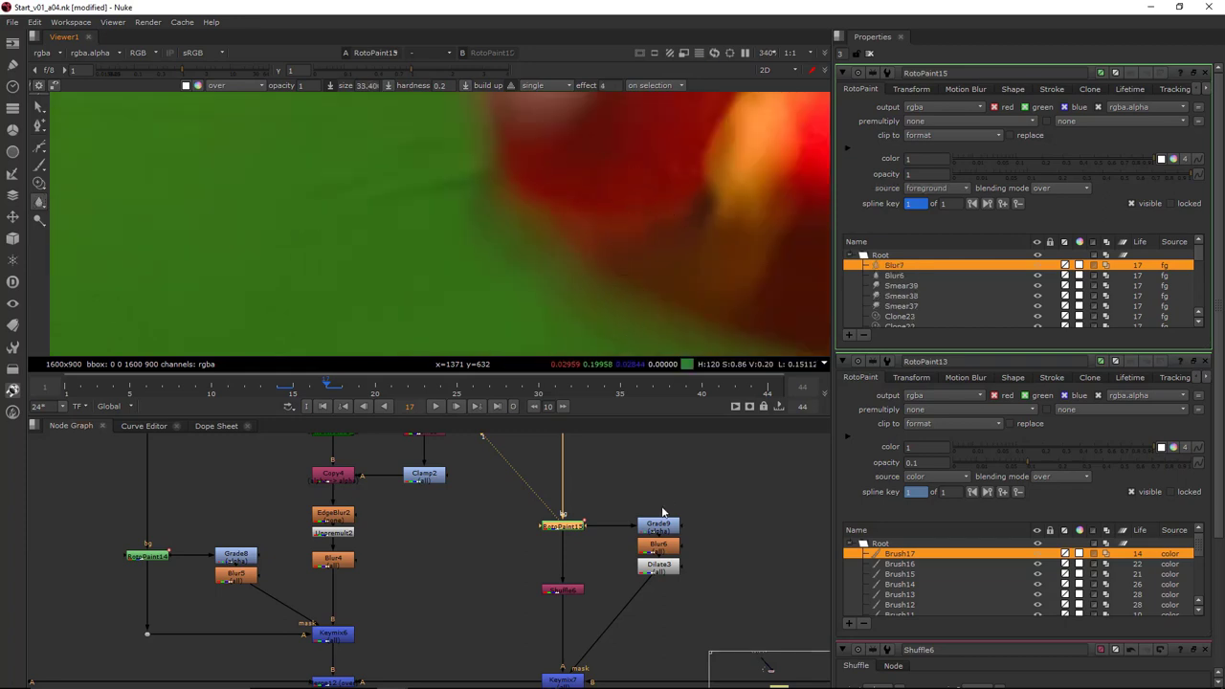
Draw a closed B-Spline in Roto11 at frame 18, following the arm edge just inside the orange marker
{"action": "key", "text": "Right"}
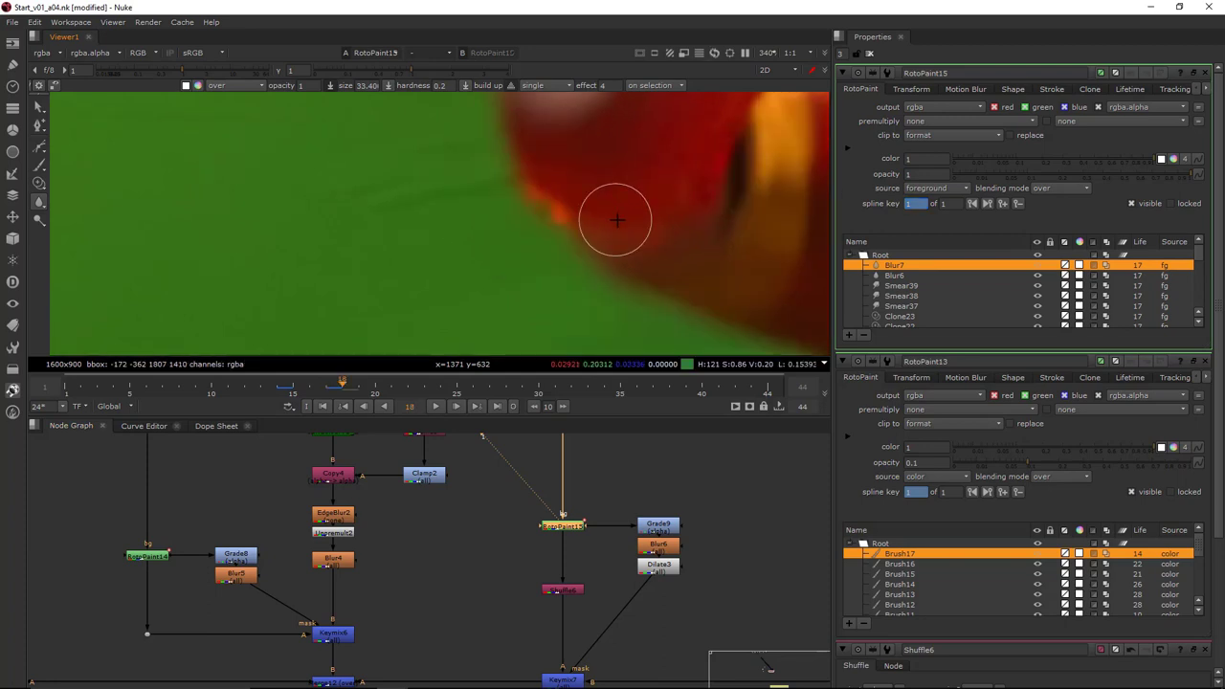
{"action": "scroll", "coordinate": [654, 588], "scroll_direction": "down", "scroll_amount": 3}
{"action": "middle_click_drag", "start_coordinate": [804, 581], "coordinate": [561, 519]}
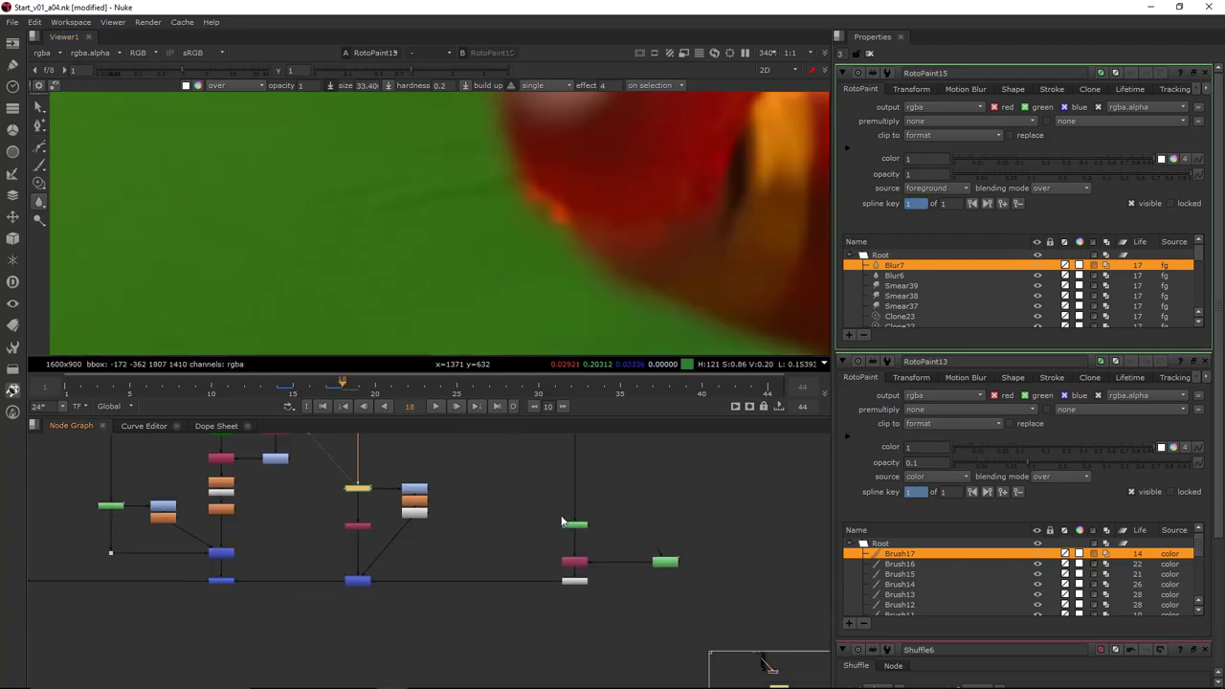
{"action": "double_click", "coordinate": [660, 562]}
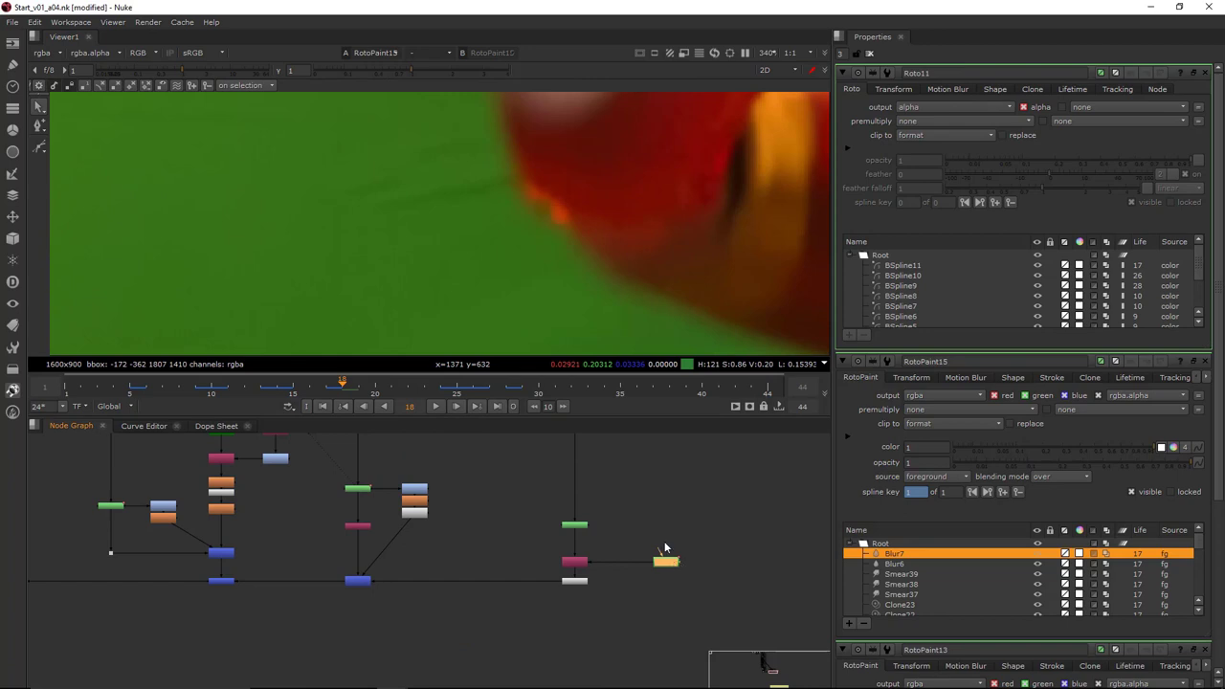
{"action": "right_click", "coordinate": [39, 146]}
{"action": "left_click", "coordinate": [91, 173]}
{"action": "scroll", "coordinate": [603, 146], "scroll_direction": "up", "scroll_amount": 3}
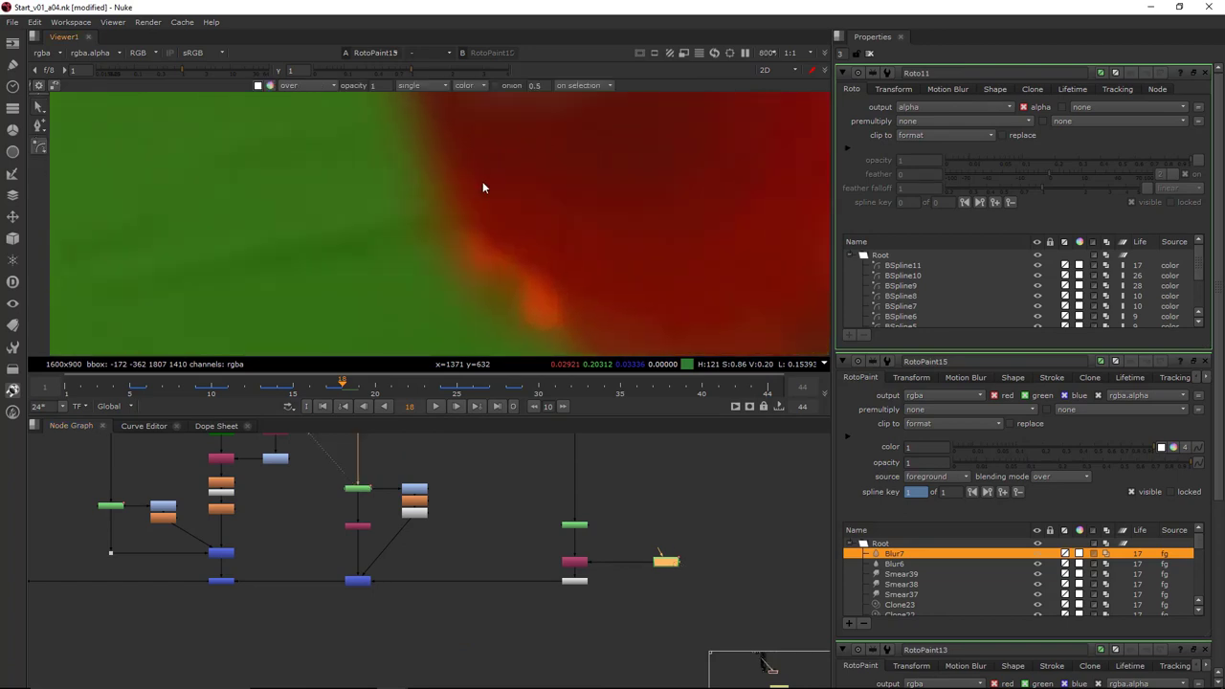
{"action": "left_click", "coordinate": [432, 136]}
{"action": "left_click", "coordinate": [447, 210]}
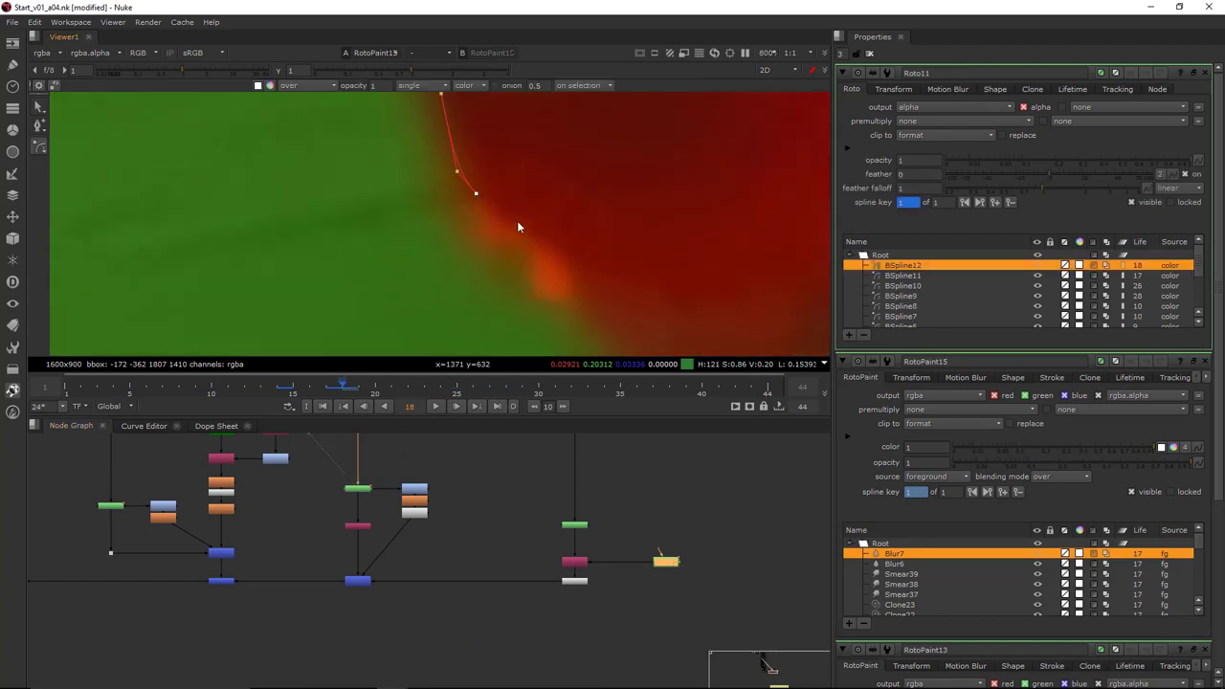
{"action": "middle_click_drag", "start_coordinate": [540, 202], "coordinate": [486, 168]}
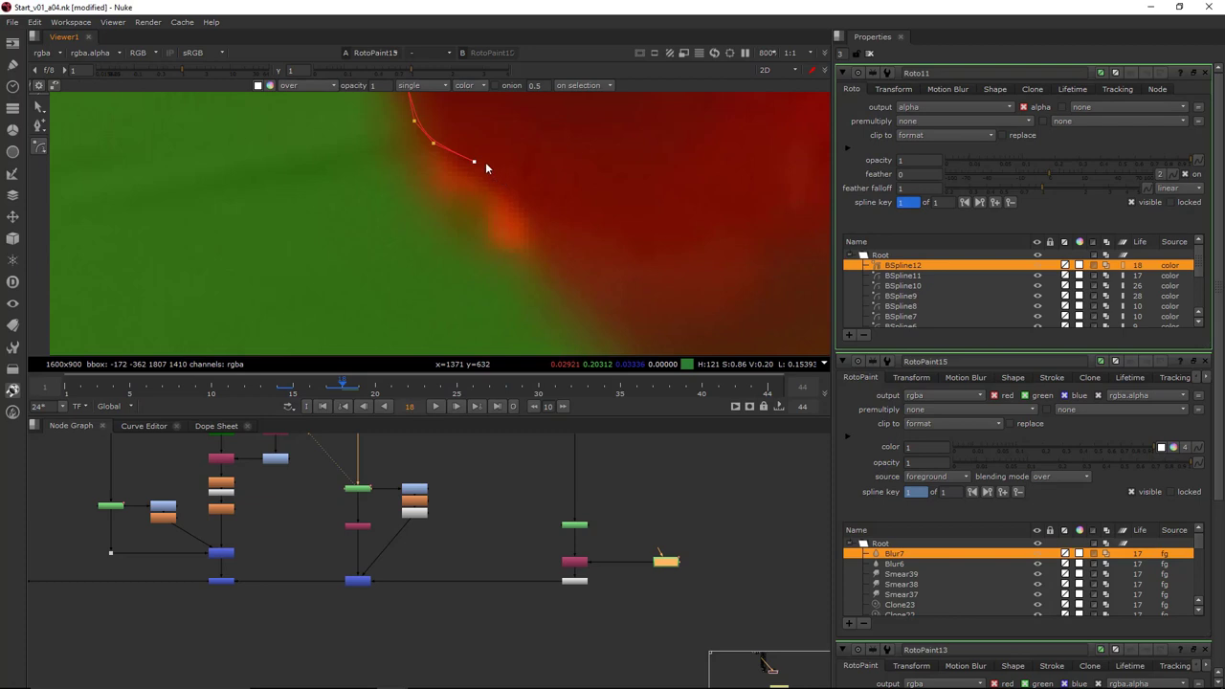
{"action": "left_click", "coordinate": [532, 212]}
{"action": "middle_click_drag", "start_coordinate": [552, 249], "coordinate": [564, 217]}
{"action": "left_click", "coordinate": [526, 226]}
{"action": "left_click", "coordinate": [558, 262]}
{"action": "scroll", "coordinate": [570, 240], "scroll_direction": "down", "scroll_amount": 2}
{"action": "scroll", "coordinate": [658, 263], "scroll_direction": "down", "scroll_amount": 3}
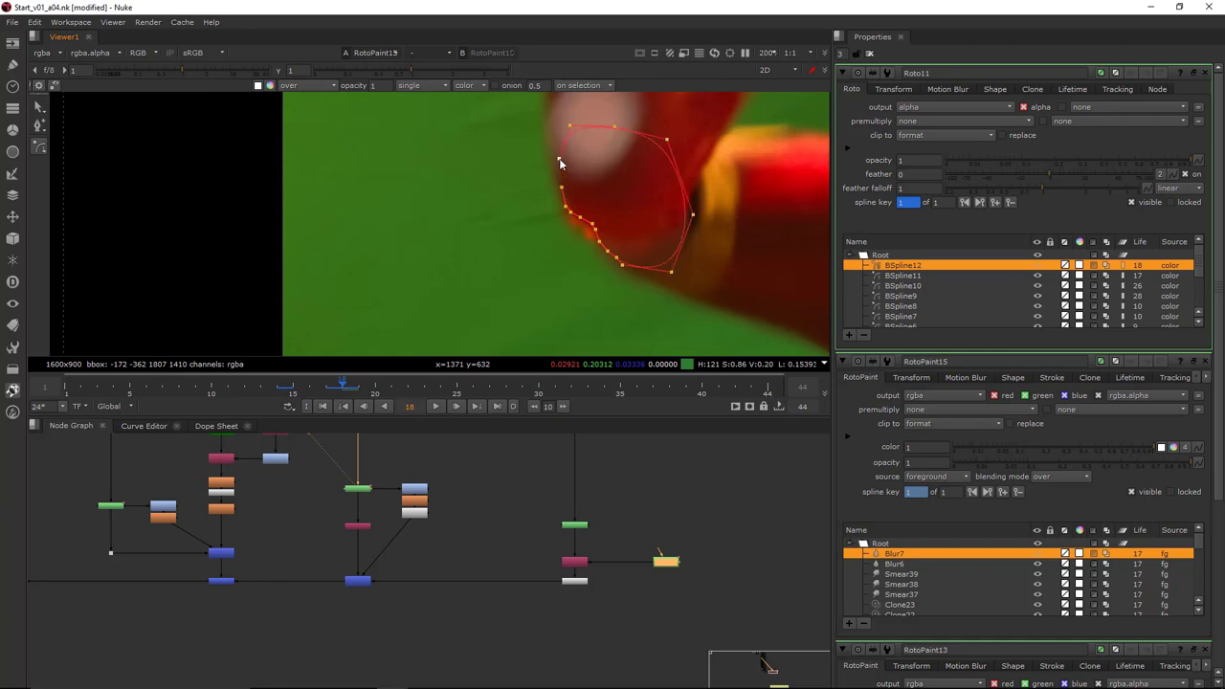
{"action": "left_click", "coordinate": [560, 187]}
Feather the B-Spline's points outward along the arm edge to cover the marker
{"action": "scroll", "coordinate": [581, 221], "scroll_direction": "up", "scroll_amount": 4}
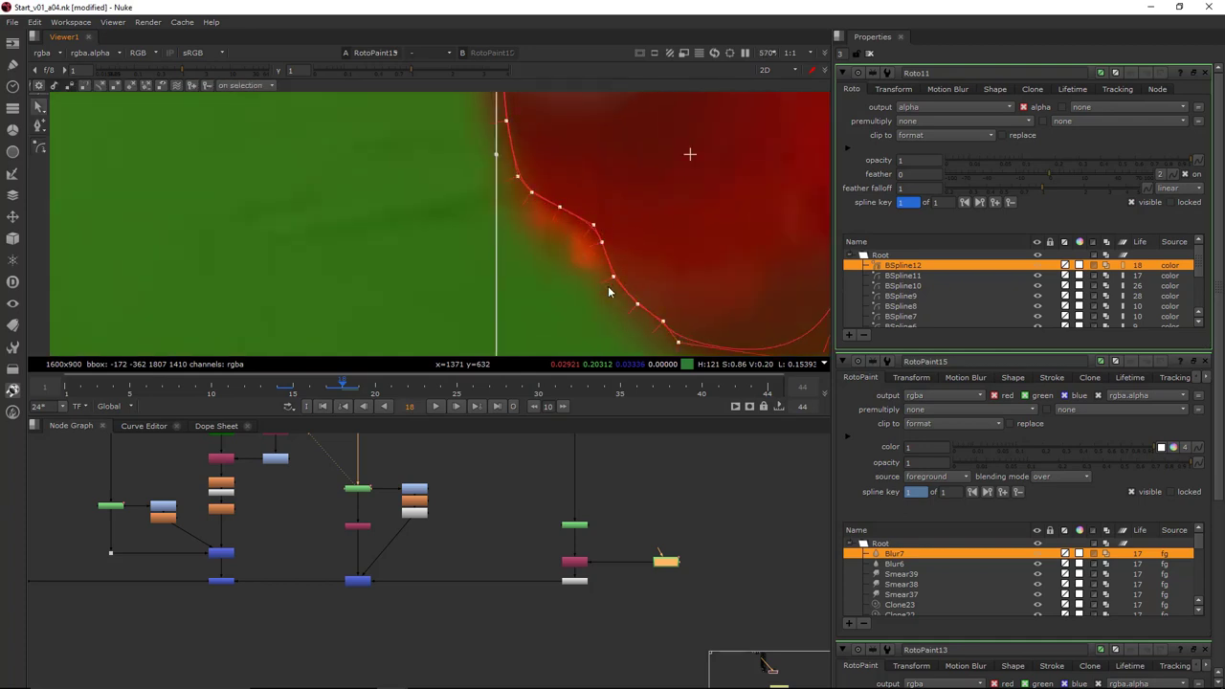
{"action": "key", "text": "e"}
{"action": "left_click_drag", "start_coordinate": [479, 125], "coordinate": [484, 125]}
View Premult4 and smear the orange marker out of the arm edge in RotoPaint12 at frame 18 with brush size 47
{"action": "left_click_drag", "start_coordinate": [615, 632], "coordinate": [512, 565]}
{"action": "key", "text": "1"}
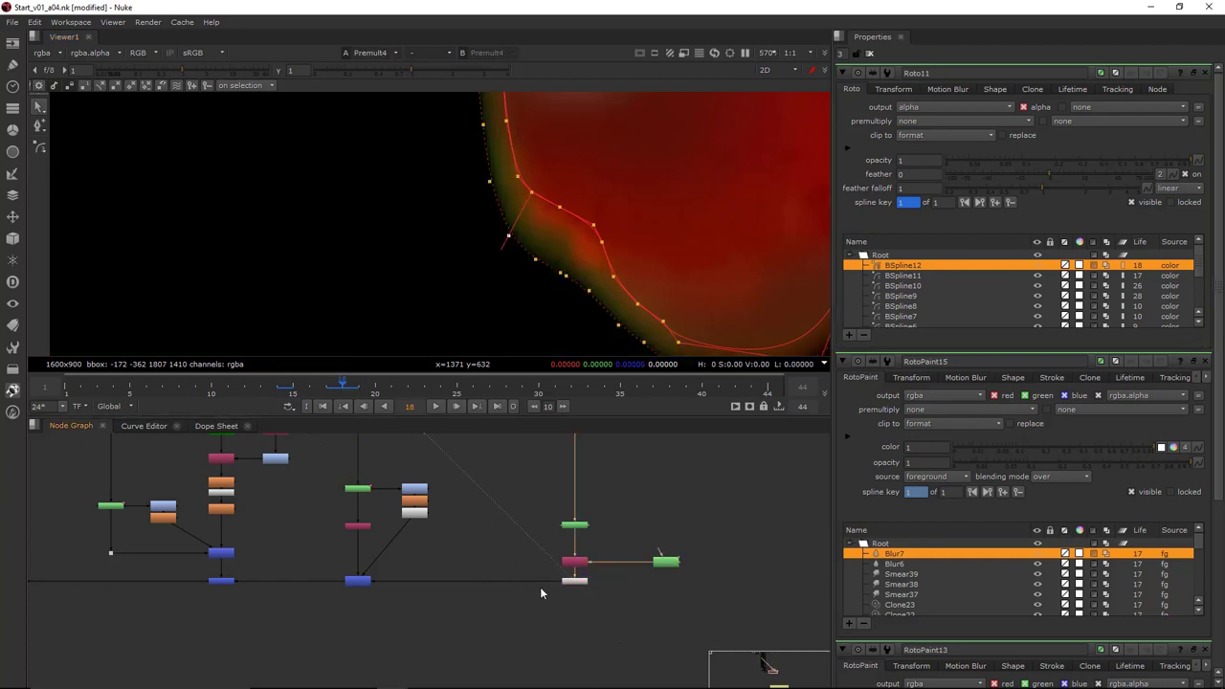
{"action": "double_click", "coordinate": [572, 526]}
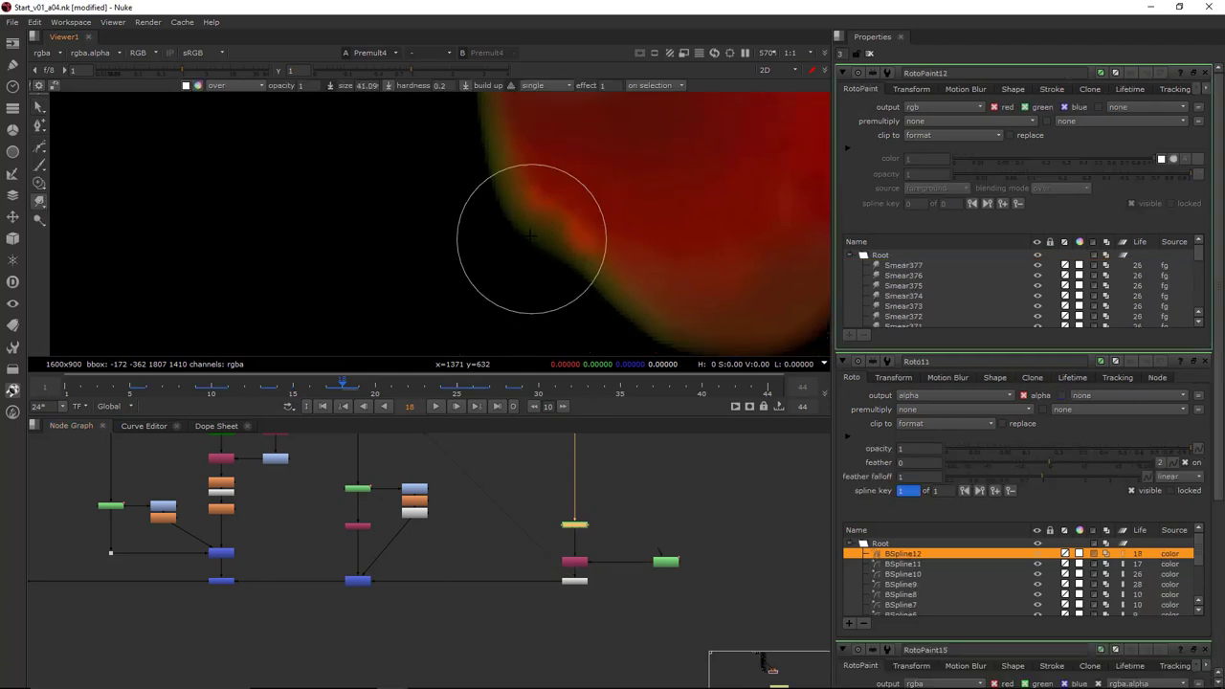
{"action": "mouse_move", "coordinate": [525, 208]}
{"action": "left_mouse_down"}
{"action": "mouse_move", "coordinate": [491, 260]}
{"action": "mouse_move", "coordinate": [580, 245]}
{"action": "mouse_move", "coordinate": [623, 300]}
{"action": "mouse_move", "coordinate": [602, 287]}
{"action": "left_mouse_up"}
{"action": "left_click_drag", "start_coordinate": [602, 287], "coordinate": [591, 276]}
{"action": "left_click_drag", "start_coordinate": [464, 193], "coordinate": [488, 177]}
{"action": "mouse_move", "coordinate": [450, 167]}
{"action": "left_mouse_down"}
{"action": "mouse_move", "coordinate": [466, 158]}
{"action": "mouse_move", "coordinate": [479, 186]}
{"action": "left_mouse_up"}
{"action": "mouse_move", "coordinate": [478, 206]}
{"action": "left_mouse_down"}
{"action": "mouse_move", "coordinate": [525, 238]}
{"action": "mouse_move", "coordinate": [514, 185]}
{"action": "left_mouse_up"}
{"action": "left_click_drag", "start_coordinate": [508, 177], "coordinate": [565, 222]}
{"action": "left_click_drag", "start_coordinate": [565, 224], "coordinate": [585, 244]}
{"action": "left_click_drag", "start_coordinate": [574, 268], "coordinate": [584, 298]}
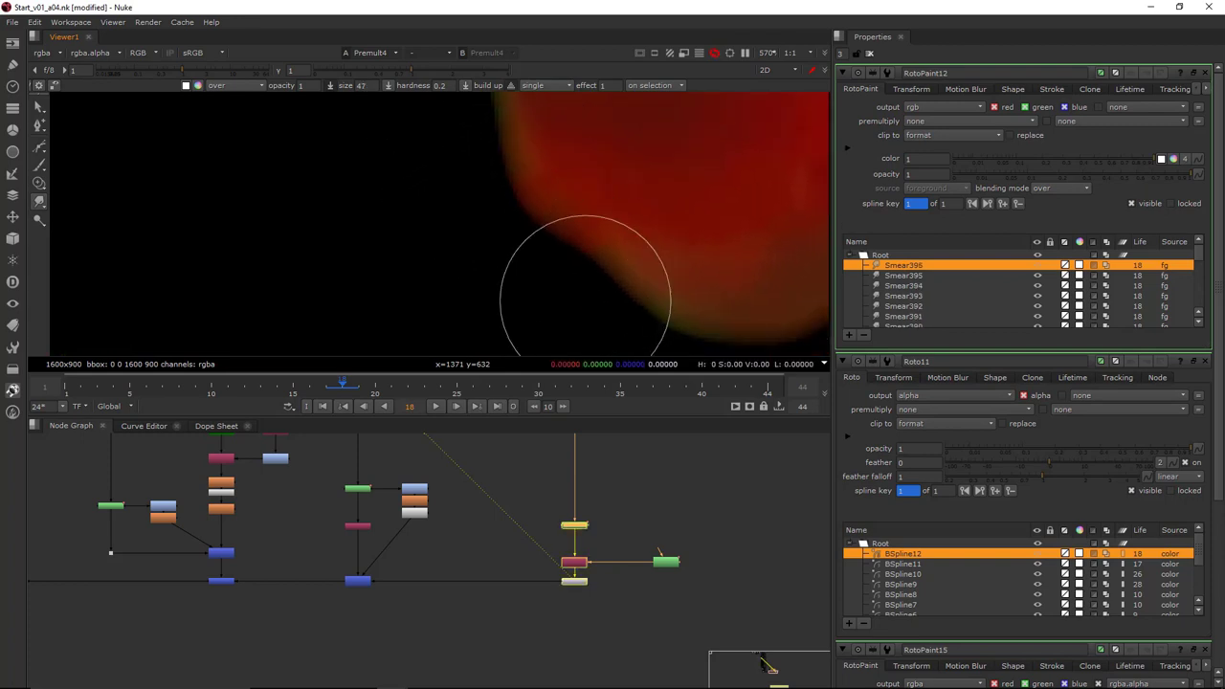
View Keymix5 and paint a size 44.79 brush stroke over the arm marker in the RotoPaint13 mask at frame 18
{"action": "scroll", "coordinate": [335, 579], "scroll_direction": "down", "scroll_amount": 3}
{"action": "middle_click_drag", "start_coordinate": [181, 584], "coordinate": [523, 562]}
{"action": "scroll", "coordinate": [362, 540], "scroll_direction": "up", "scroll_amount": 3}
{"action": "middle_click_drag", "start_coordinate": [361, 540], "coordinate": [510, 546]}
{"action": "left_click_drag", "start_coordinate": [510, 546], "coordinate": [423, 612]}
{"action": "key", "text": "1"}
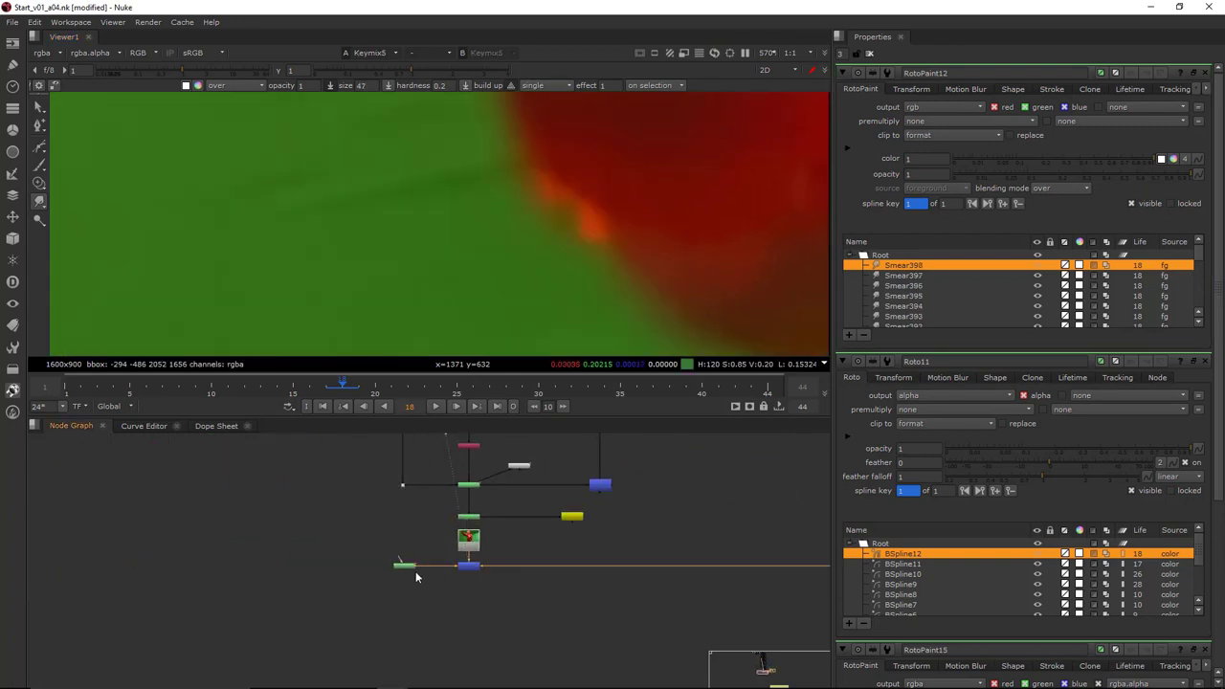
{"action": "mouse_move", "coordinate": [552, 210]}
{"action": "left_mouse_down"}
{"action": "mouse_move", "coordinate": [585, 243]}
{"action": "mouse_move", "coordinate": [522, 172]}
{"action": "mouse_move", "coordinate": [582, 240]}
{"action": "left_mouse_up"}
{"action": "scroll", "coordinate": [741, 222], "scroll_direction": "up", "scroll_amount": 5}
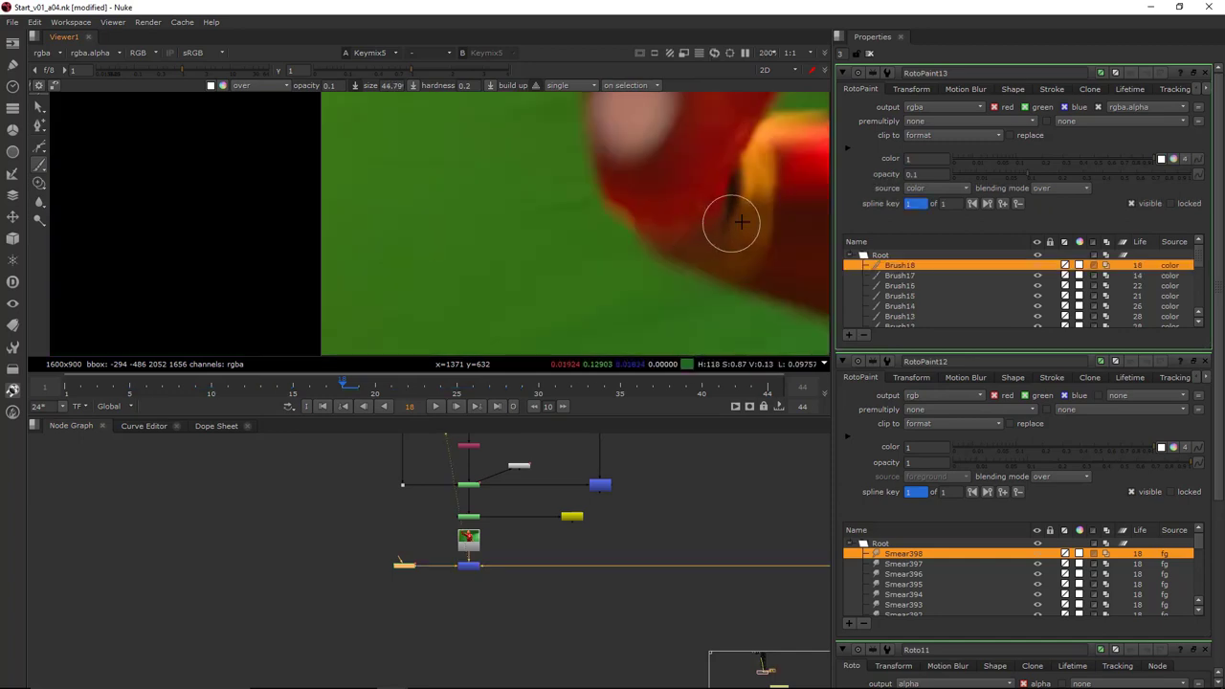
{"action": "scroll", "coordinate": [675, 218], "scroll_direction": "up", "scroll_amount": 3}
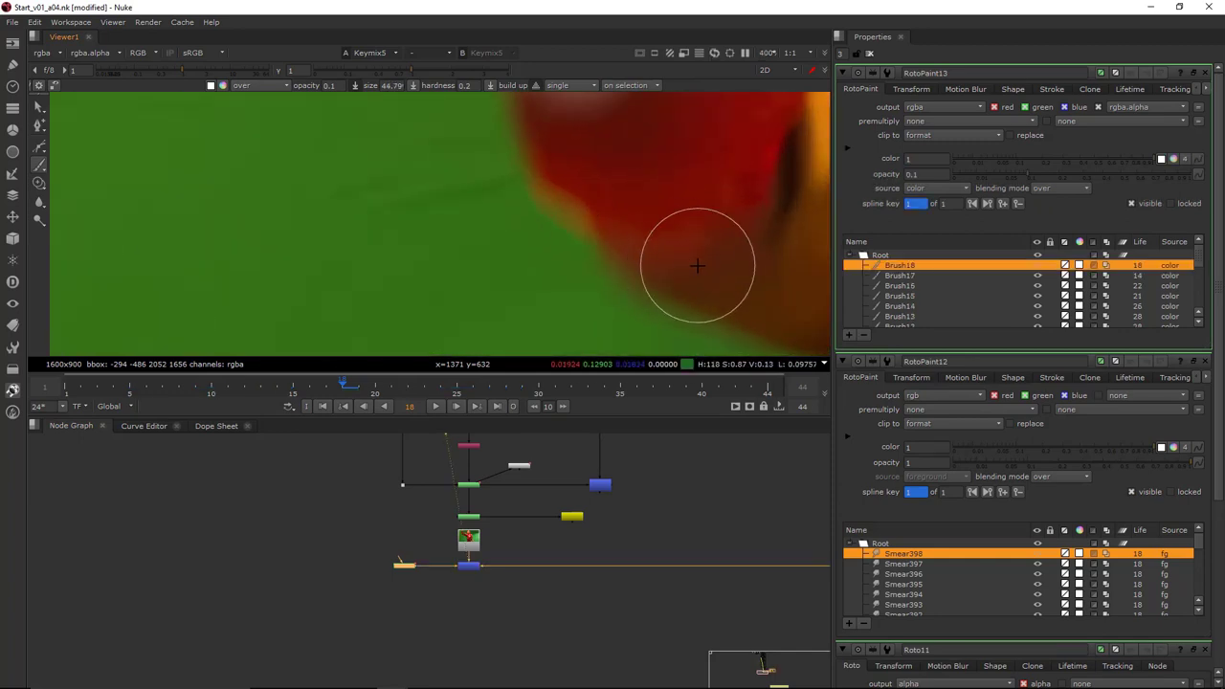
Paint a size 47.59 brush stroke over the arm marker in the RotoPaint13 mask at frame 17, and return to frame 18
{"action": "scroll", "coordinate": [670, 220], "scroll_direction": "down", "scroll_amount": 5}
{"action": "scroll", "coordinate": [670, 196], "scroll_direction": "up", "scroll_amount": 3}
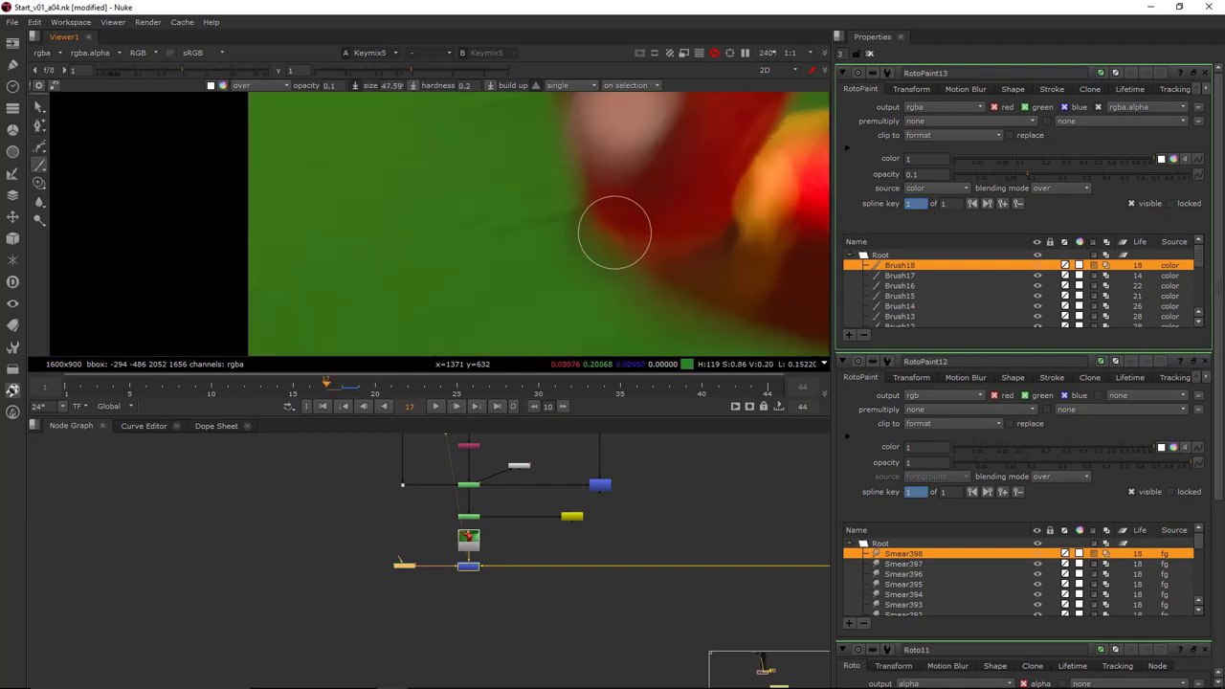
{"action": "left_click_drag", "start_coordinate": [614, 232], "coordinate": [610, 230]}
{"action": "key", "text": "Right"}
{"action": "scroll", "coordinate": [711, 173], "scroll_direction": "down", "scroll_amount": 5}
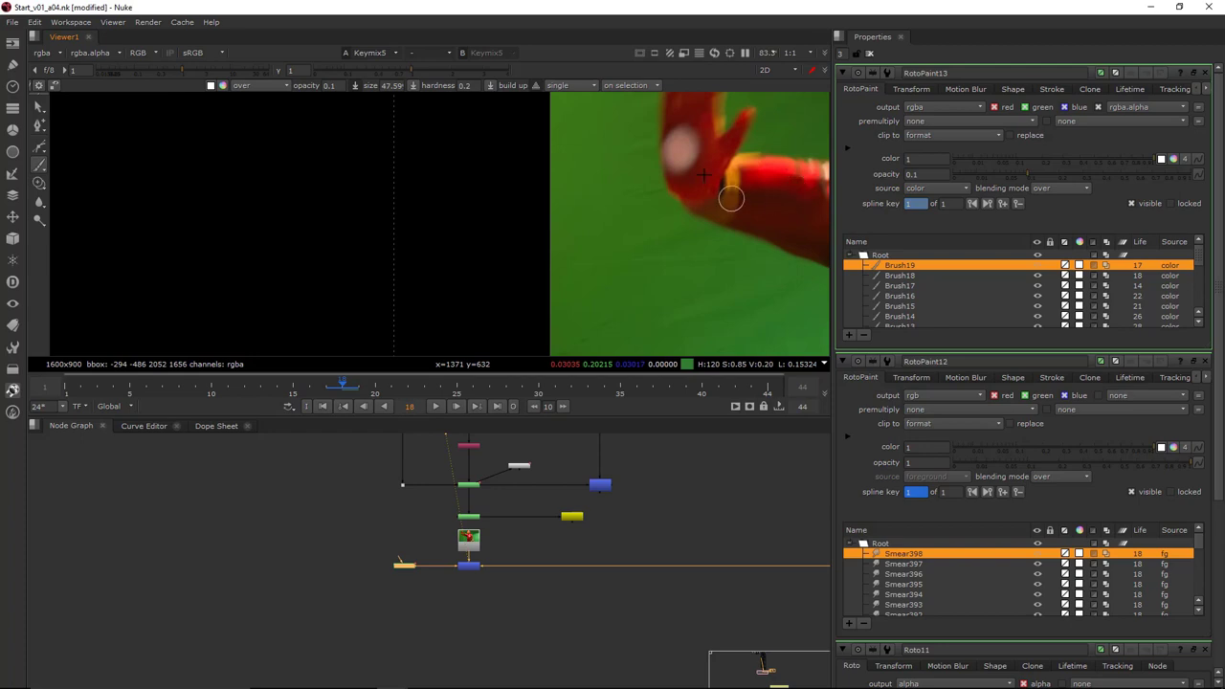
{"action": "scroll", "coordinate": [703, 175], "scroll_direction": "up", "scroll_amount": 5}
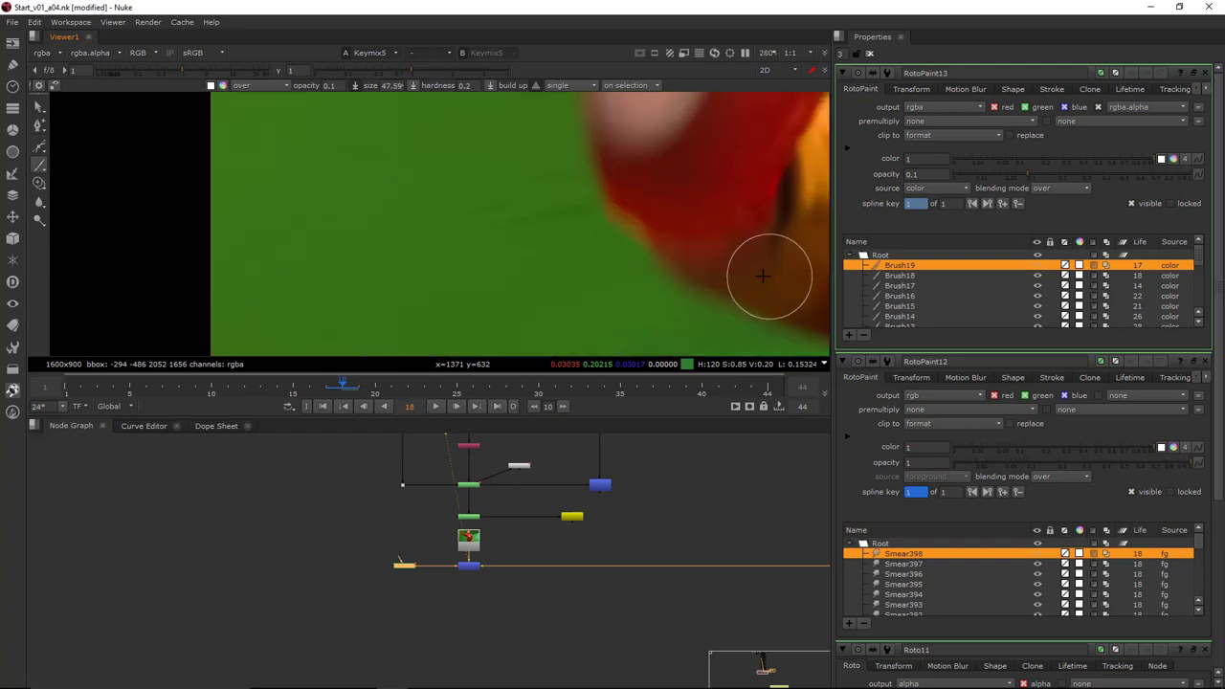
Open Roto11 and view Read12 to examine the feathered B-Spline against the orange arm marker at frame 18
{"action": "middle_click_drag", "start_coordinate": [742, 268], "coordinate": [589, 267]}
{"action": "middle_click_drag", "start_coordinate": [716, 498], "coordinate": [563, 524]}
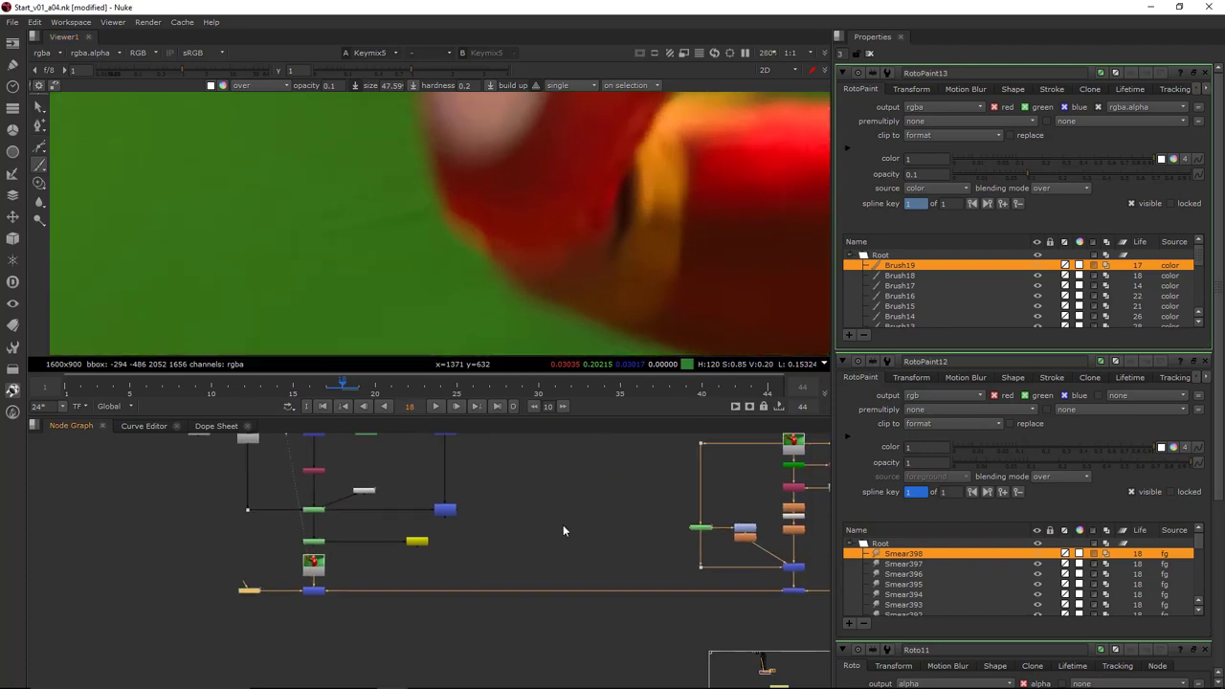
{"action": "middle_click_drag", "start_coordinate": [766, 549], "coordinate": [643, 557]}
{"action": "middle_click_drag", "start_coordinate": [538, 268], "coordinate": [635, 246]}
{"action": "scroll", "coordinate": [642, 234], "scroll_direction": "up", "scroll_amount": 3}
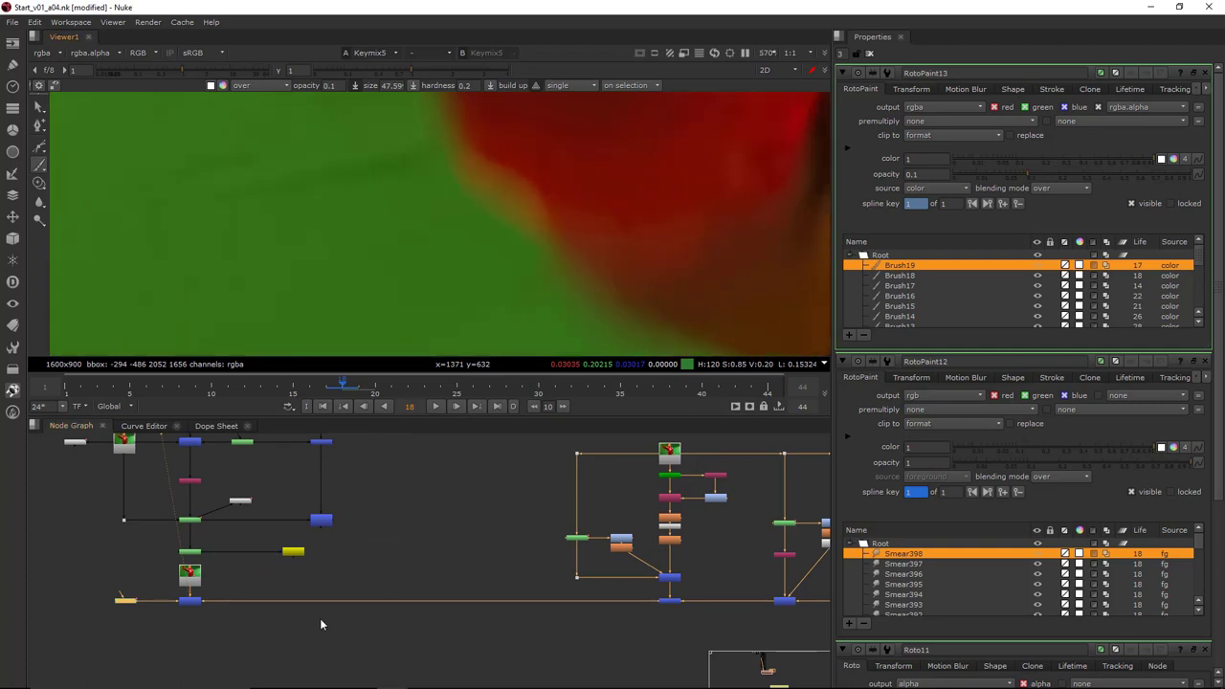
{"action": "middle_click_drag", "start_coordinate": [198, 584], "coordinate": [343, 559]}
{"action": "scroll", "coordinate": [342, 559], "scroll_direction": "up", "scroll_amount": 1}
{"action": "scroll", "coordinate": [344, 562], "scroll_direction": "up", "scroll_amount": 1}
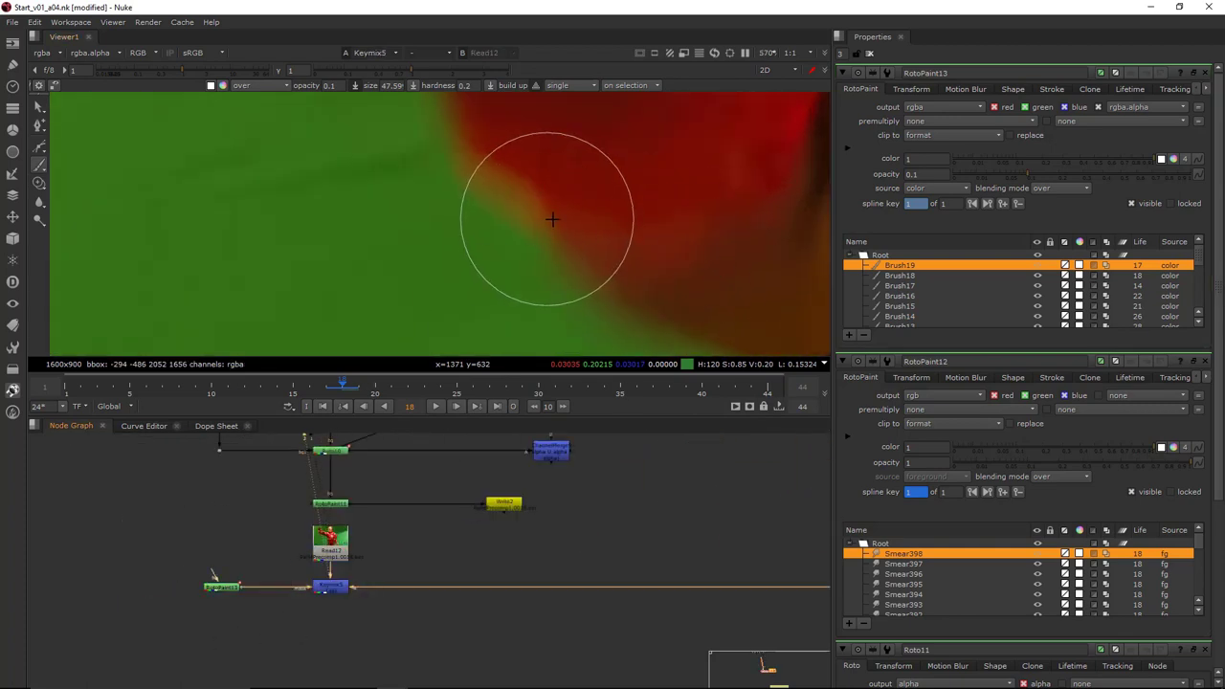
{"action": "scroll", "coordinate": [571, 257], "scroll_direction": "down", "scroll_amount": 2}
{"action": "middle_click_drag", "start_coordinate": [746, 480], "coordinate": [543, 495]}
{"action": "scroll", "coordinate": [541, 497], "scroll_direction": "down", "scroll_amount": 3}
{"action": "middle_click_drag", "start_coordinate": [824, 559], "coordinate": [328, 567]}
{"action": "scroll", "coordinate": [328, 566], "scroll_direction": "up", "scroll_amount": 3}
{"action": "double_click", "coordinate": [766, 562]}
{"action": "key", "text": "1"}
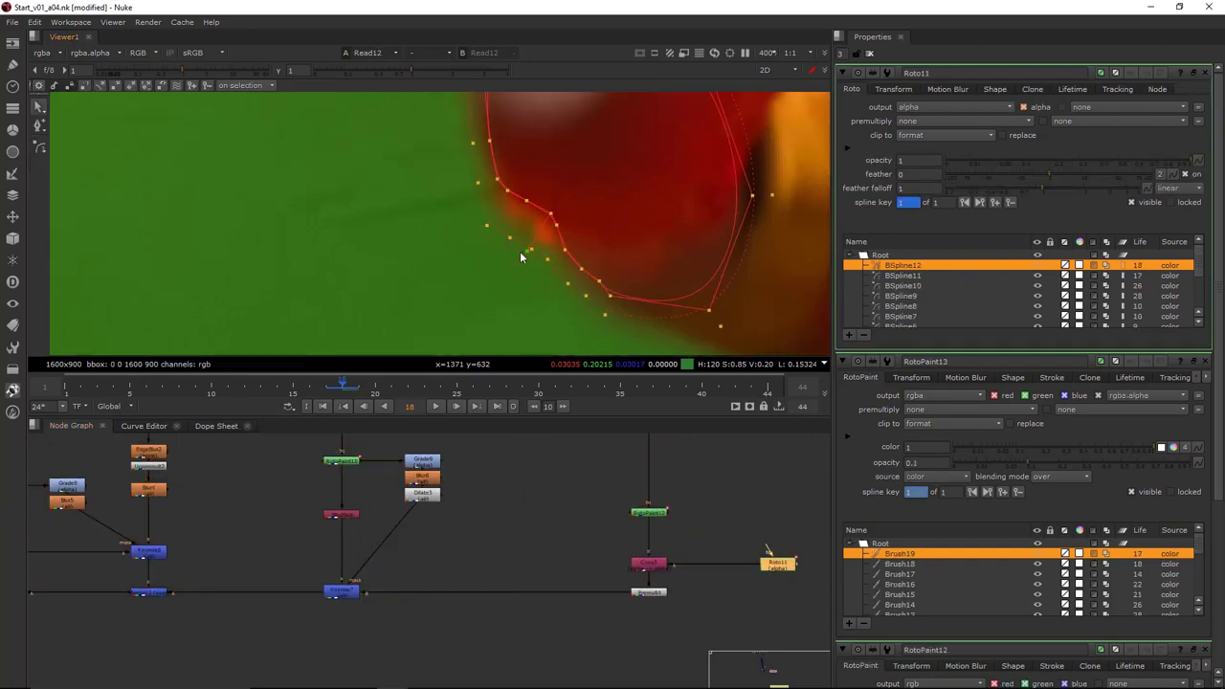
{"action": "scroll", "coordinate": [545, 258], "scroll_direction": "up", "scroll_amount": 3}
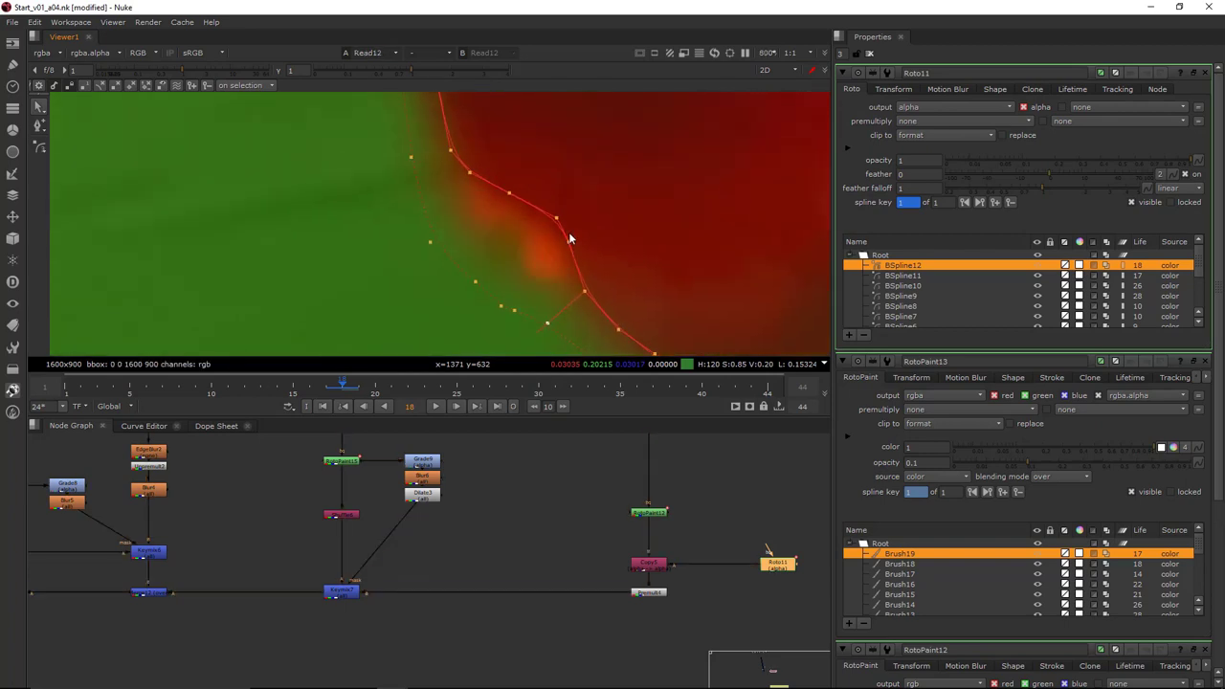
Smear the remaining orange tint out of the arm edge in RotoPaint12 at frame 18 with brush size 47, viewing Keymix5
{"action": "double_click", "coordinate": [659, 522]}
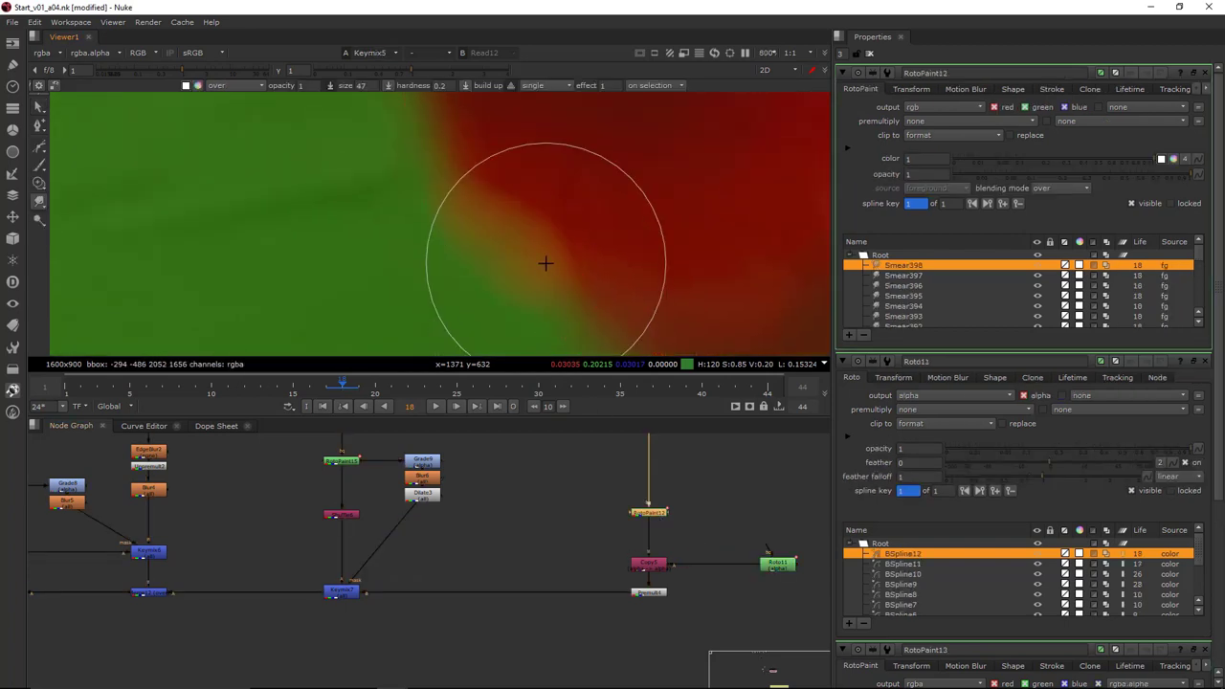
{"action": "mouse_move", "coordinate": [557, 239]}
{"action": "left_mouse_down"}
{"action": "mouse_move", "coordinate": [484, 246]}
{"action": "mouse_move", "coordinate": [438, 186]}
{"action": "mouse_move", "coordinate": [456, 156]}
{"action": "mouse_move", "coordinate": [433, 164]}
{"action": "left_mouse_up"}
{"action": "key", "text": "minus"}
{"action": "left_click_drag", "start_coordinate": [615, 219], "coordinate": [654, 222]}
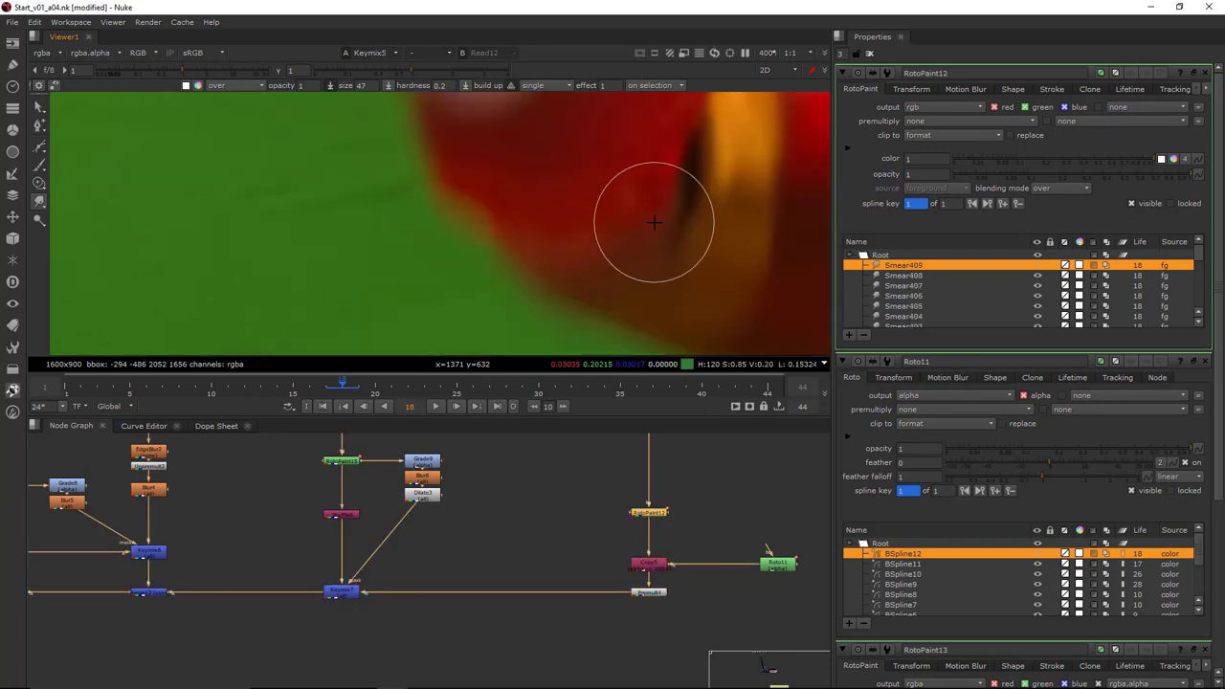
{"action": "scroll", "coordinate": [636, 223], "scroll_direction": "down", "scroll_amount": 1}
{"action": "scroll", "coordinate": [538, 232], "scroll_direction": "up", "scroll_amount": 4}
{"action": "left_click_drag", "start_coordinate": [530, 240], "coordinate": [468, 252]}
Reopen Roto11, turn the viewer overlay off and examine the retouched arm in the full frame at frame 18
{"action": "double_click", "coordinate": [775, 566]}
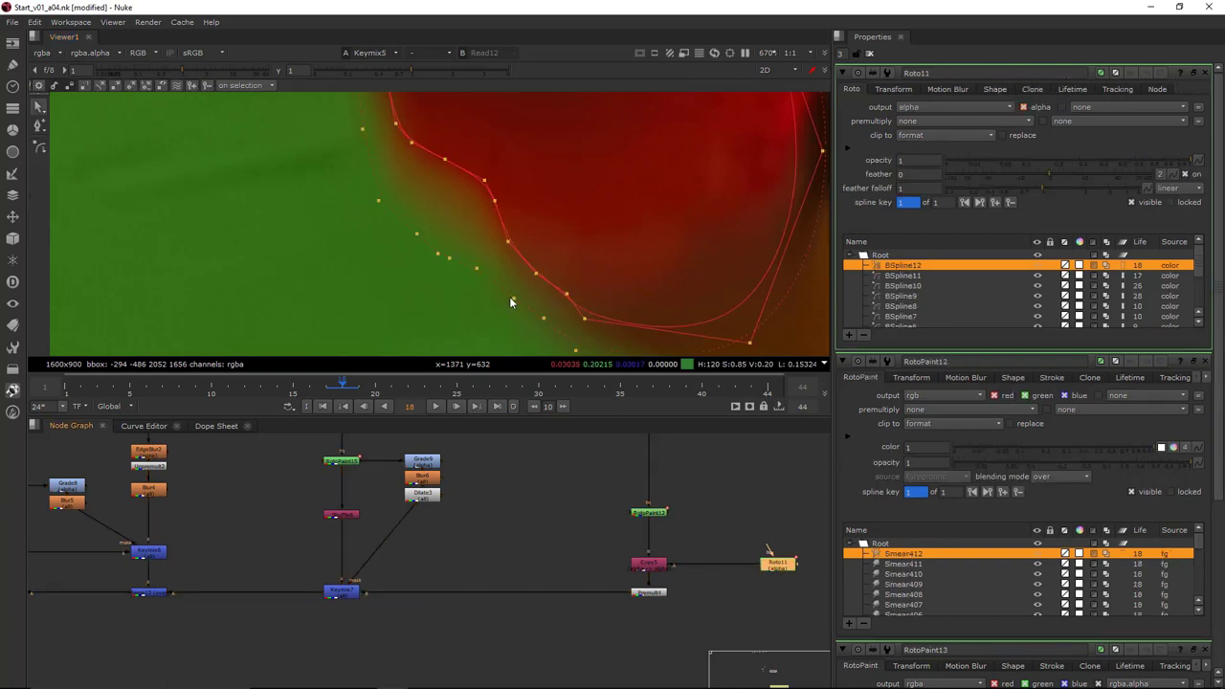
{"action": "scroll", "coordinate": [531, 222], "scroll_direction": "down", "scroll_amount": 5}
{"action": "key", "text": "q"}
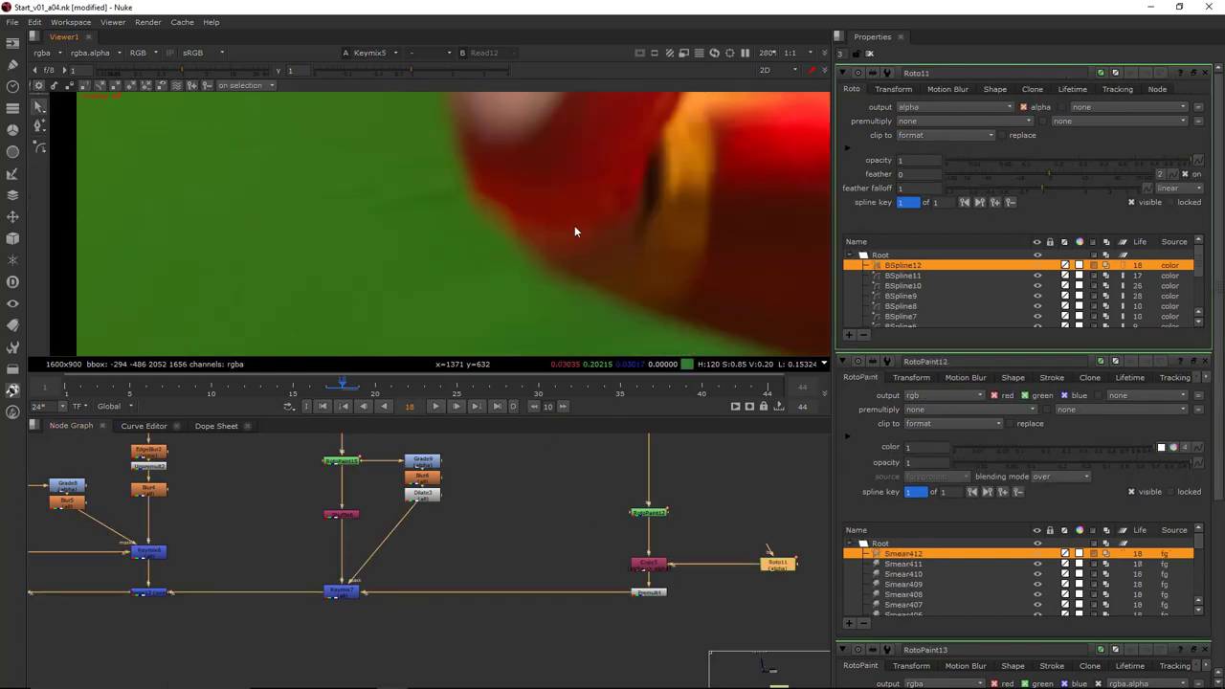
{"action": "scroll", "coordinate": [578, 225], "scroll_direction": "down", "scroll_amount": 7}
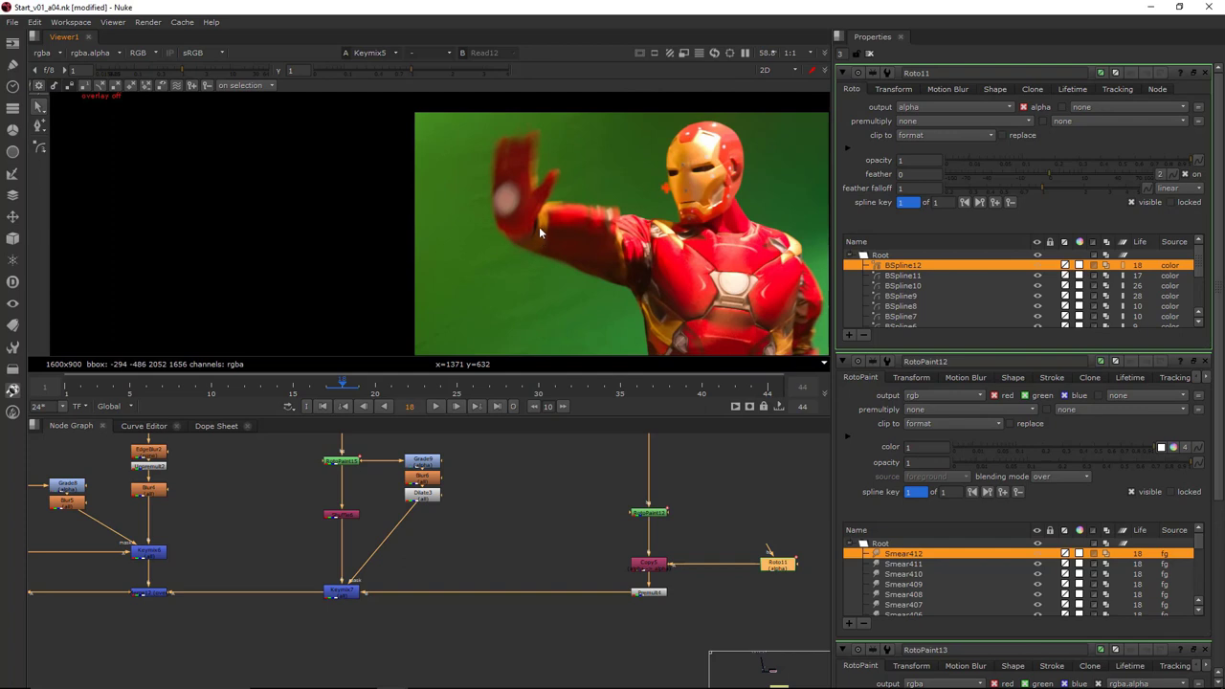
{"action": "scroll", "coordinate": [539, 228], "scroll_direction": "down", "scroll_amount": 2}
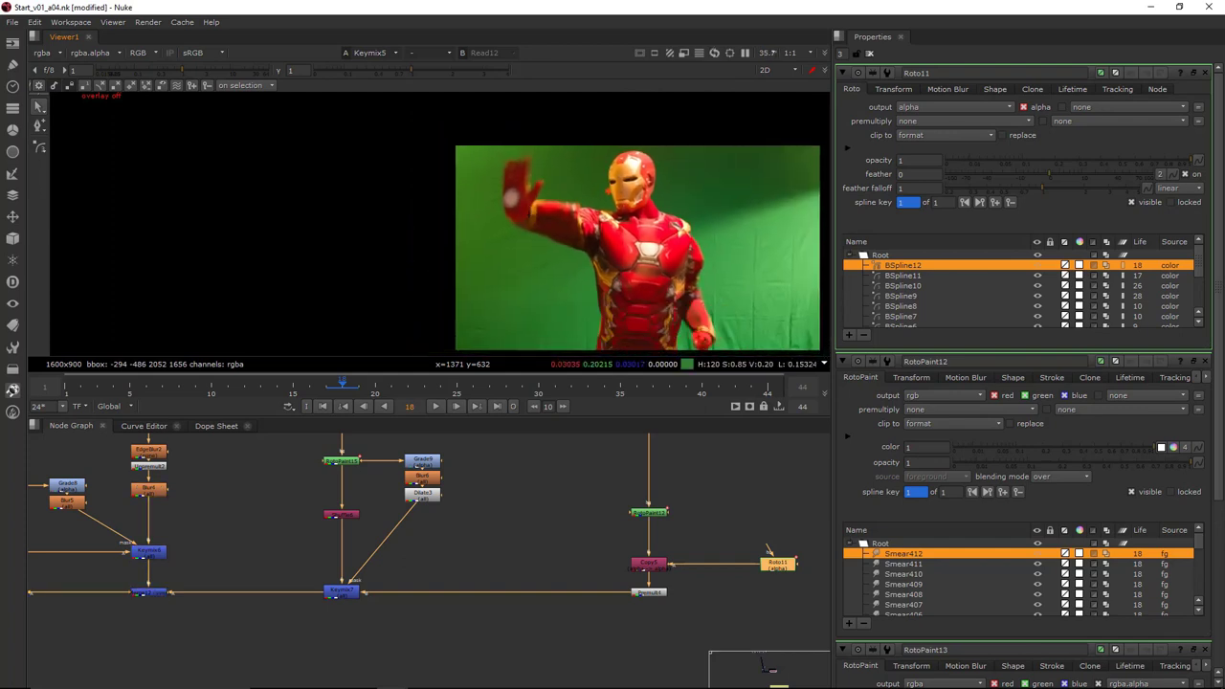
Compare the Read12 plate with the Keymix5 result in the viewer at frame 18
{"action": "scroll", "coordinate": [402, 575], "scroll_direction": "down", "scroll_amount": 3}
{"action": "middle_click_drag", "start_coordinate": [186, 597], "coordinate": [402, 576]}
{"action": "middle_click_drag", "start_coordinate": [227, 549], "coordinate": [600, 551]}
{"action": "scroll", "coordinate": [257, 490], "scroll_direction": "up", "scroll_amount": 4}
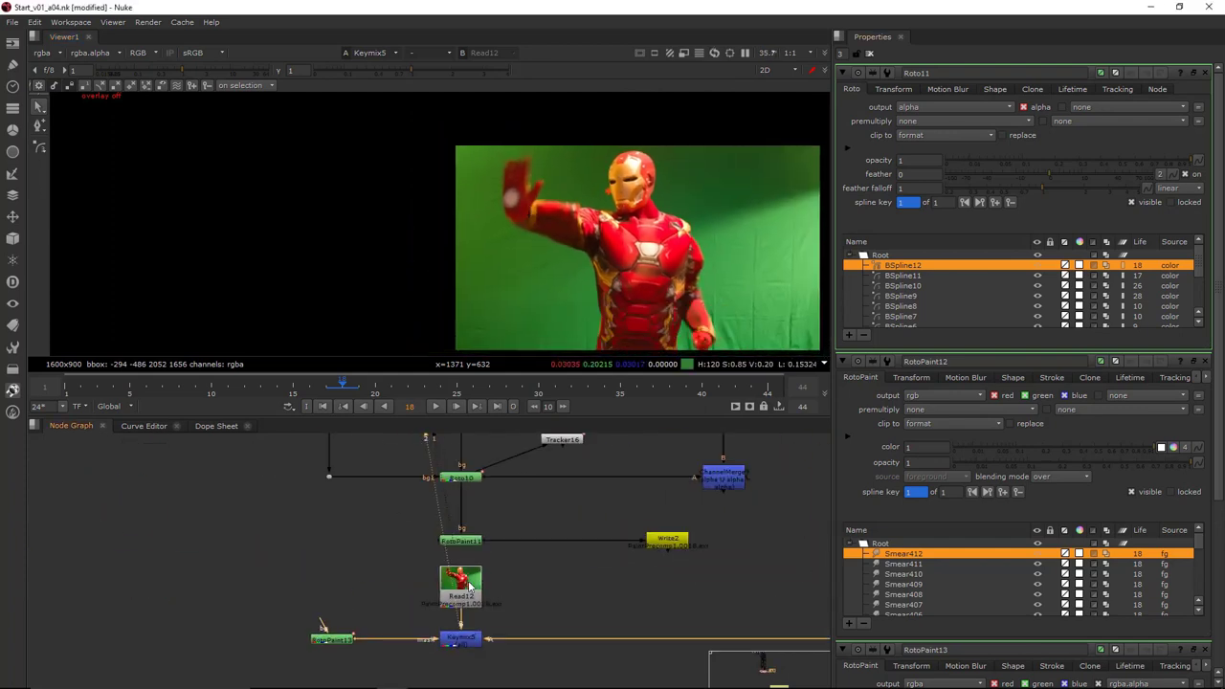
{"action": "left_click", "coordinate": [461, 595]}
{"action": "key", "text": "1"}
{"action": "left_click_drag", "start_coordinate": [485, 639], "coordinate": [427, 667]}
{"action": "scroll", "coordinate": [697, 209], "scroll_direction": "up", "scroll_amount": 2}
{"action": "middle_click_drag", "start_coordinate": [697, 209], "coordinate": [749, 253]}
{"action": "left_click_drag", "start_coordinate": [526, 616], "coordinate": [413, 683]}
{"action": "key", "text": "1"}
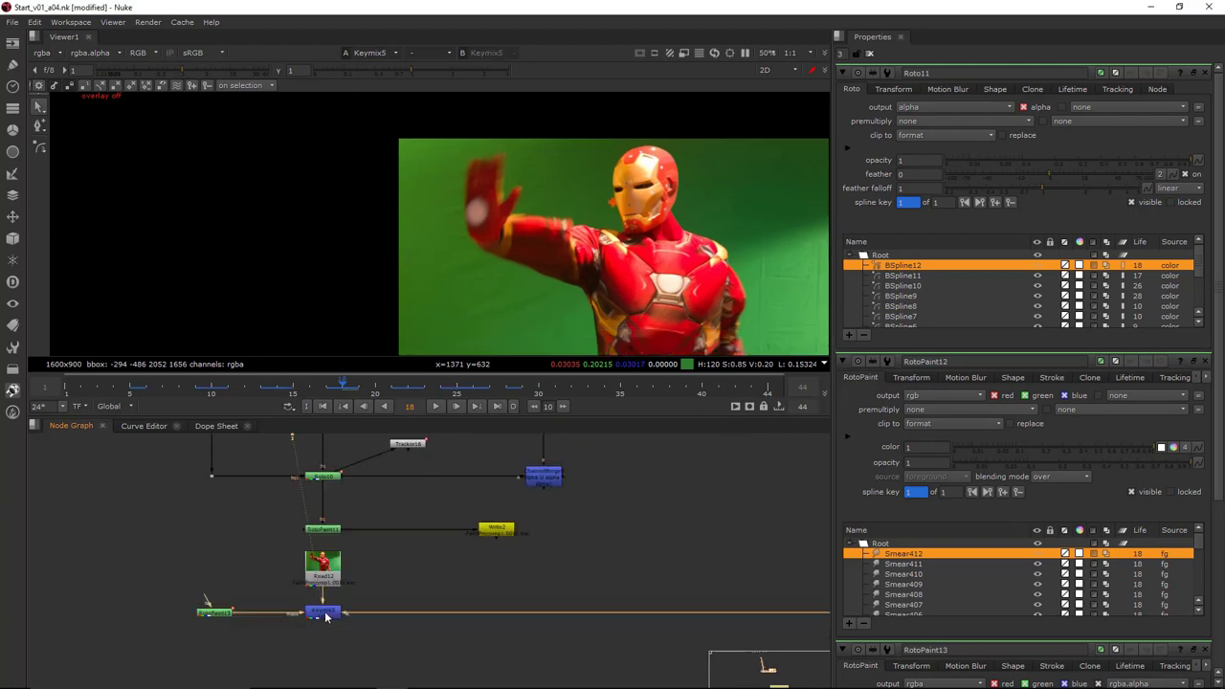
Compare the original Read11 plate with Keymix5 at frame 18, examining the hand and the orange marker beside the face
{"action": "scroll", "coordinate": [349, 606], "scroll_direction": "down", "scroll_amount": 4}
{"action": "scroll", "coordinate": [708, 492], "scroll_direction": "up", "scroll_amount": 1}
{"action": "left_click", "coordinate": [675, 506]}
{"action": "key", "text": "1"}
{"action": "middle_click_drag", "start_coordinate": [308, 683], "coordinate": [492, 590]}
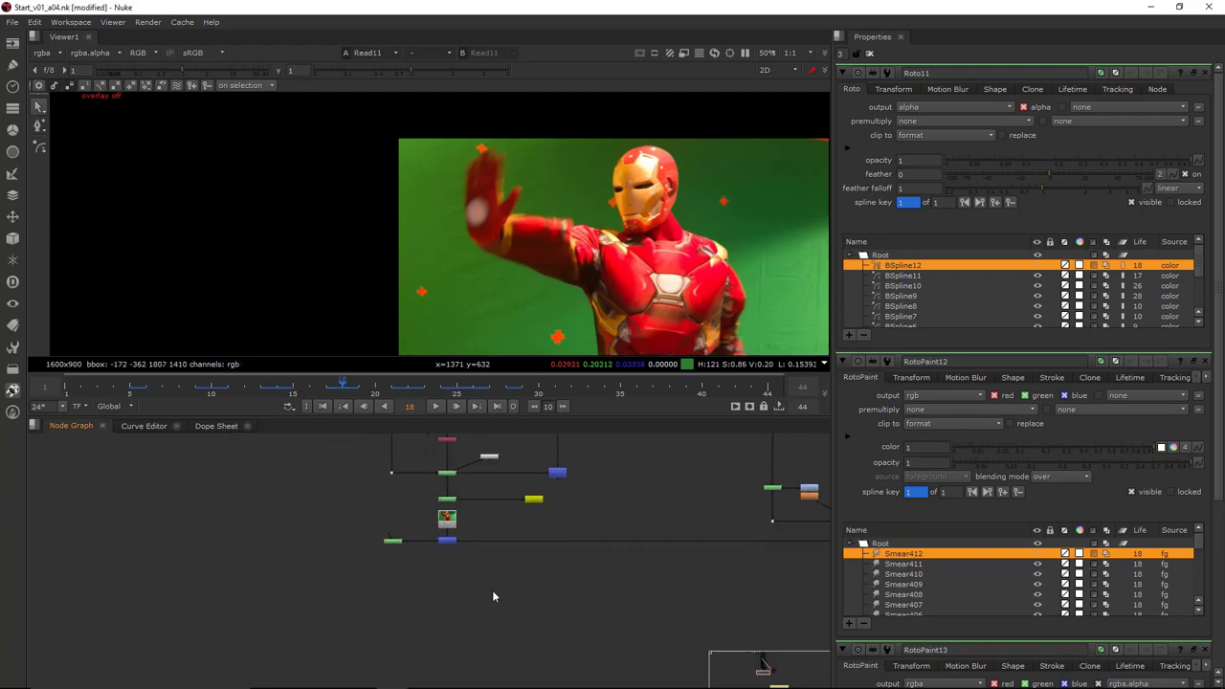
{"action": "scroll", "coordinate": [494, 553], "scroll_direction": "up", "scroll_amount": 3}
{"action": "scroll", "coordinate": [507, 165], "scroll_direction": "up", "scroll_amount": 5}
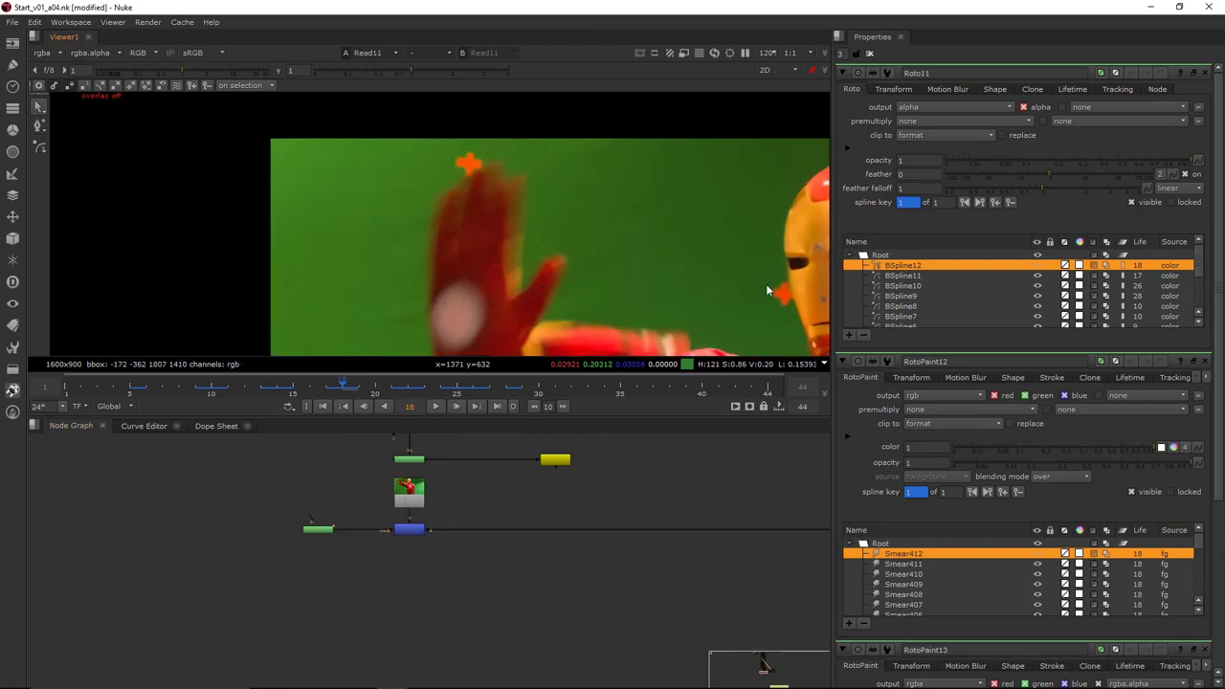
{"action": "left_click", "coordinate": [409, 529]}
{"action": "key", "text": "1"}
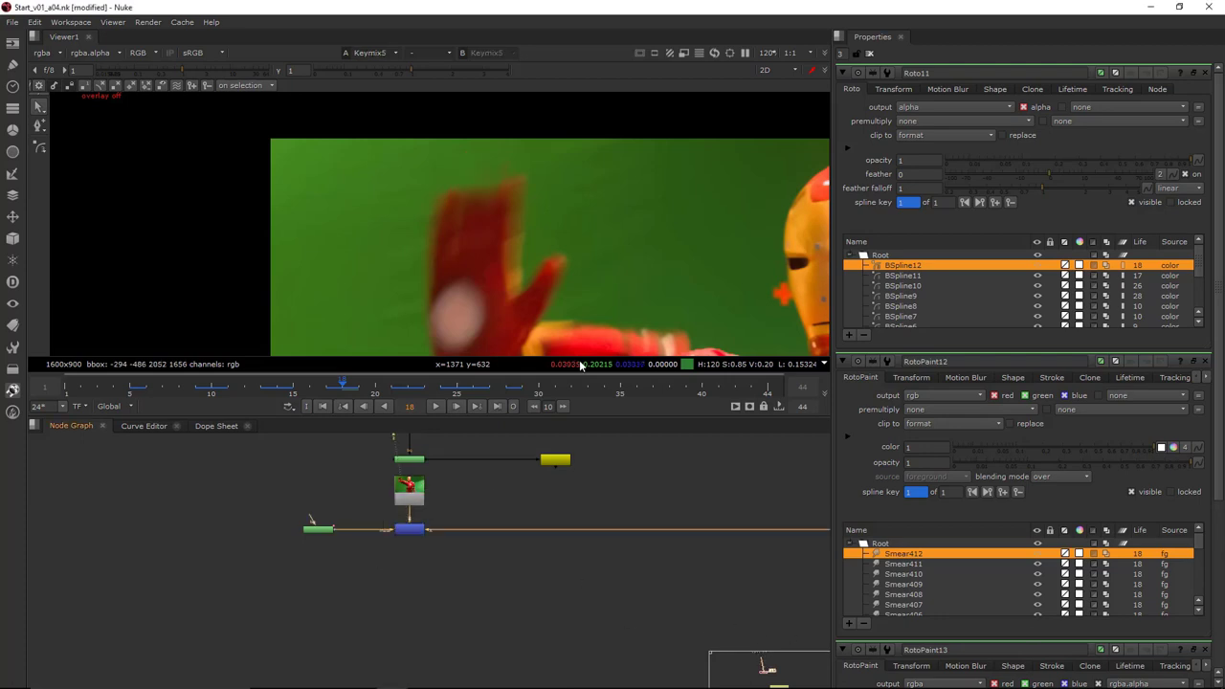
{"action": "middle_click_drag", "start_coordinate": [689, 206], "coordinate": [550, 244]}
{"action": "scroll", "coordinate": [550, 244], "scroll_direction": "down", "scroll_amount": 4}
{"action": "scroll", "coordinate": [555, 263], "scroll_direction": "up", "scroll_amount": 7}
{"action": "scroll", "coordinate": [751, 477], "scroll_direction": "down", "scroll_amount": 2}
{"action": "scroll", "coordinate": [740, 480], "scroll_direction": "down", "scroll_amount": 3}
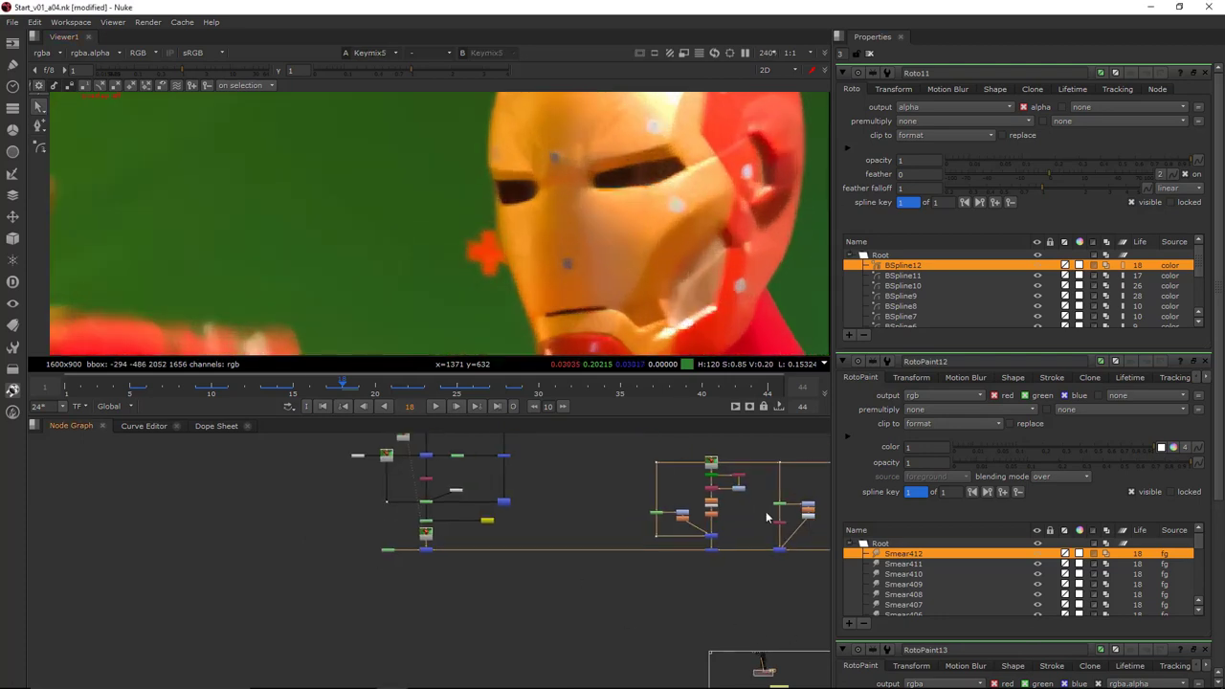
Move the RotoPaint12 and Roto11 branch farther along the node graph to make room for a new branch
{"action": "scroll", "coordinate": [589, 514], "scroll_direction": "up", "scroll_amount": 5}
{"action": "middle_click_drag", "start_coordinate": [589, 514], "coordinate": [542, 469]}
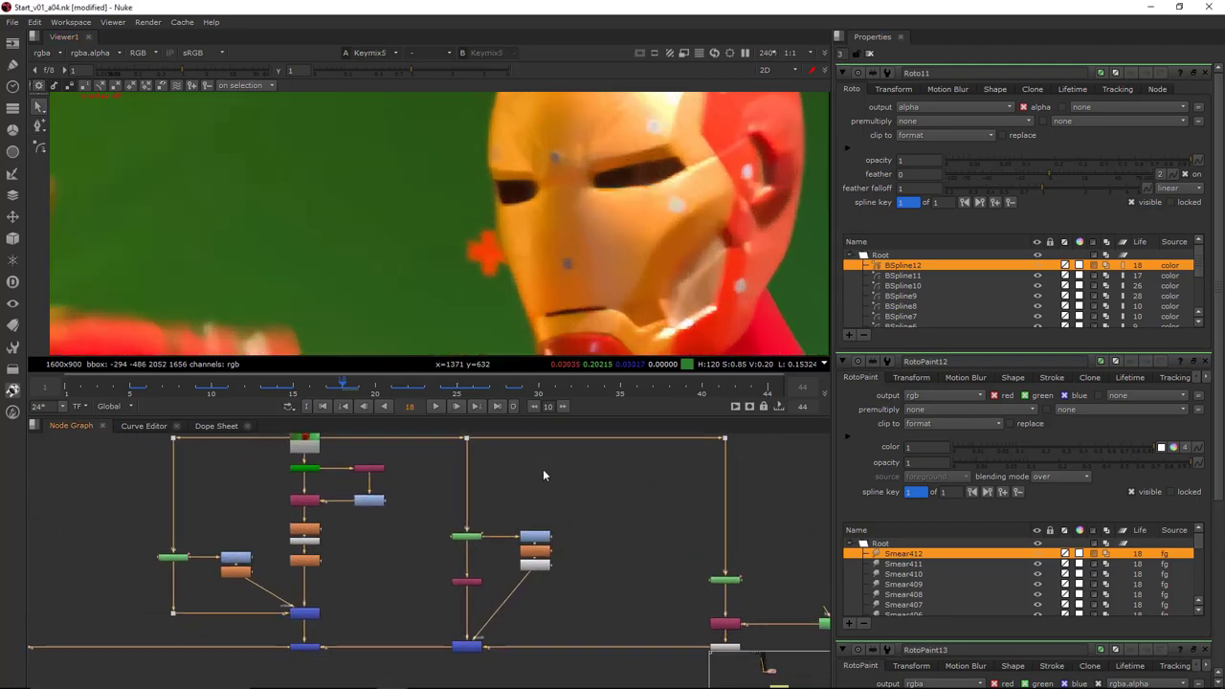
{"action": "scroll", "coordinate": [479, 516], "scroll_direction": "down", "scroll_amount": 4}
{"action": "left_click_drag", "start_coordinate": [708, 456], "coordinate": [597, 624]}
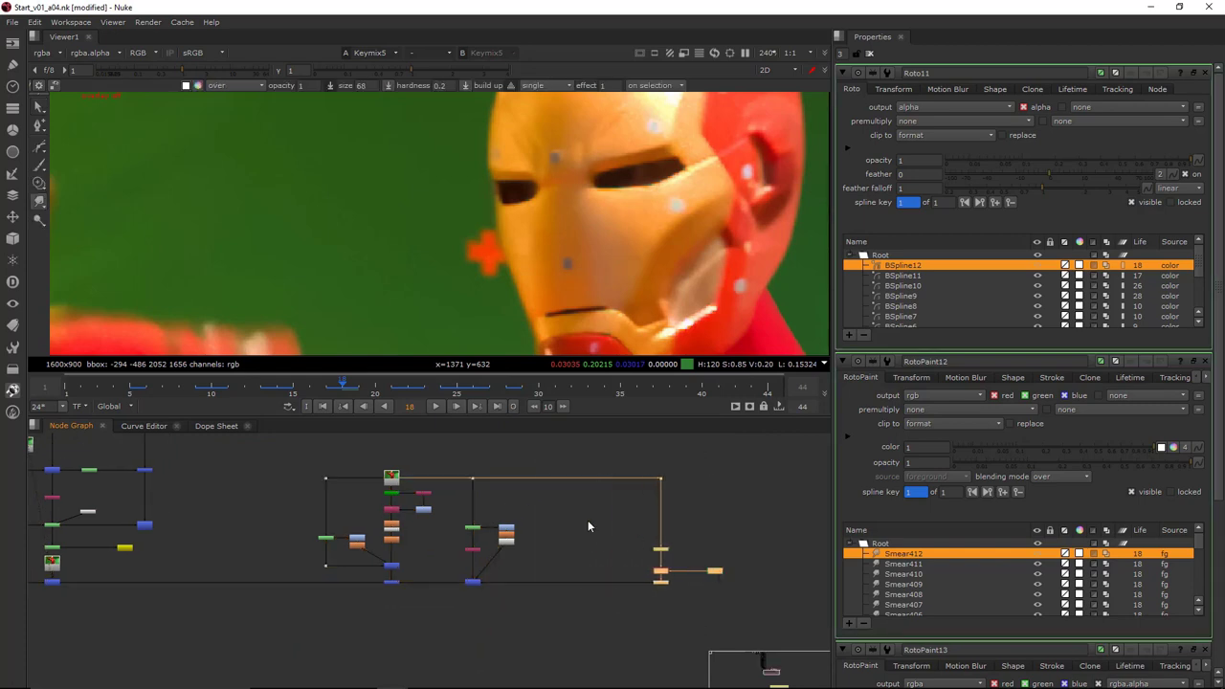
{"action": "scroll", "coordinate": [555, 483], "scroll_direction": "up", "scroll_amount": 5}
{"action": "mouse_move", "coordinate": [556, 497]}
{"action": "middle_mouse_down"}
{"action": "mouse_move", "coordinate": [502, 483]}
{"action": "mouse_move", "coordinate": [550, 520]}
{"action": "middle_mouse_up"}
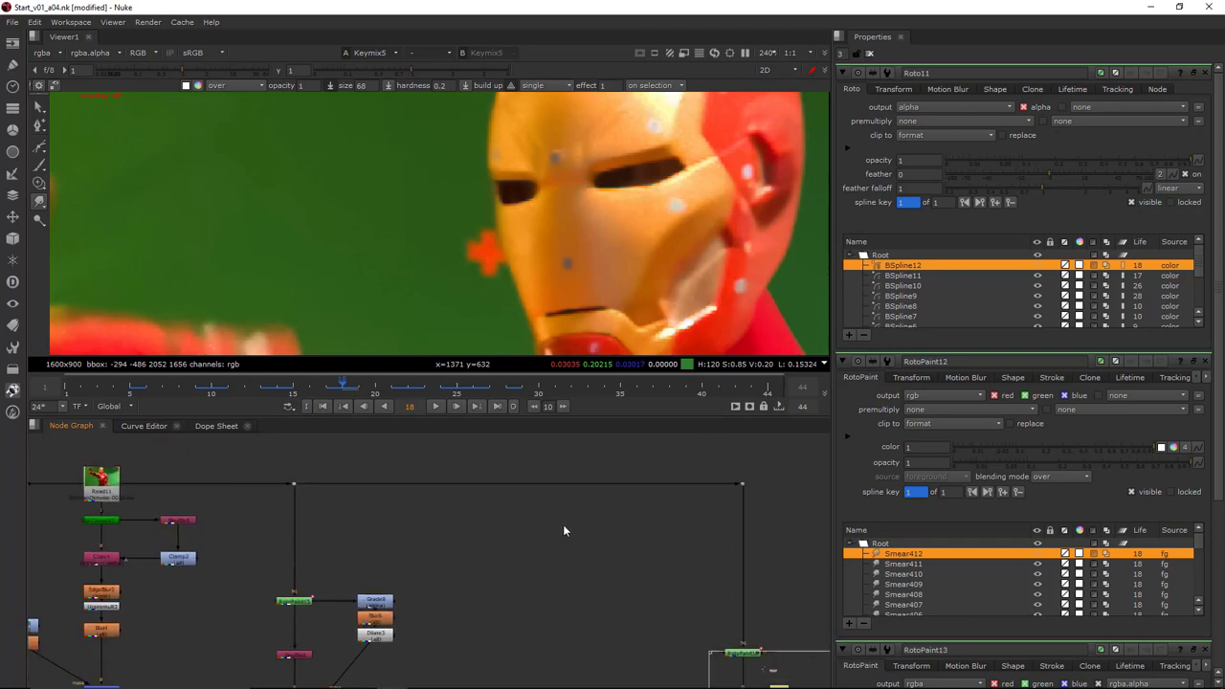
Add a new Roto node in the cleared space of the node graph, and view Read11
{"action": "key", "text": "o"}
{"action": "left_click", "coordinate": [181, 488]}
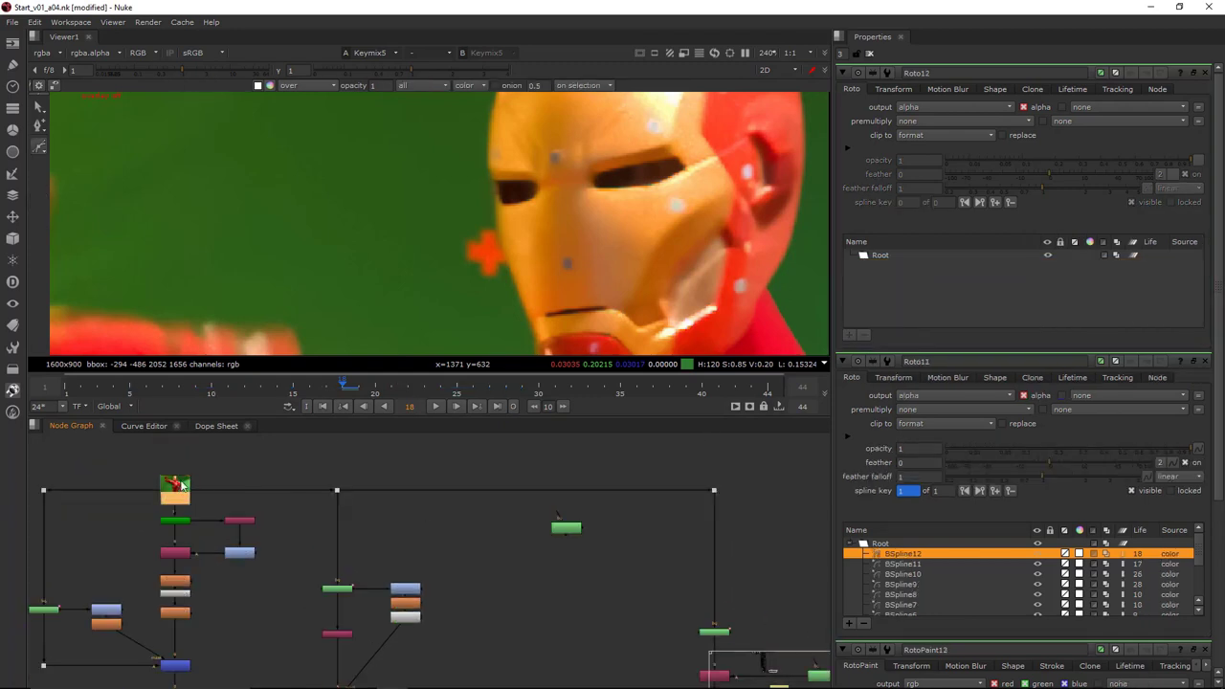
{"action": "left_click", "coordinate": [575, 527]}
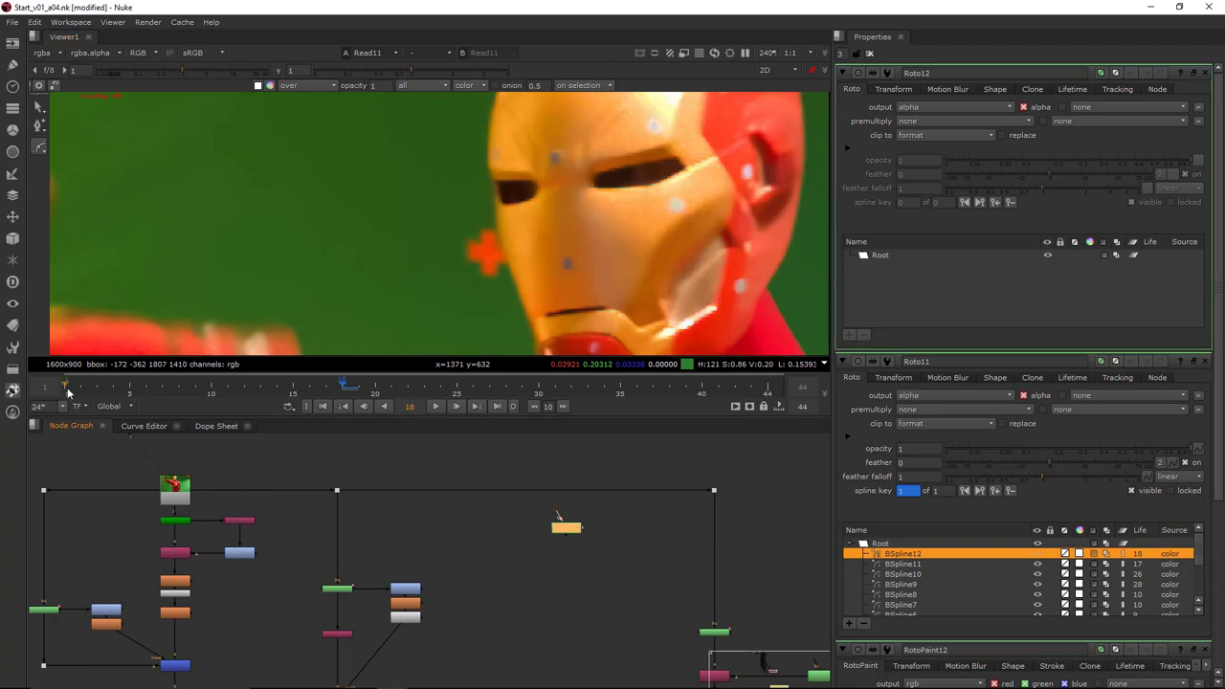
Examine how the orange marker overlaps the face edge in Read11 between frames 10 and 15, stopping at frame 14
{"action": "left_click_drag", "start_coordinate": [67, 391], "coordinate": [292, 391]}
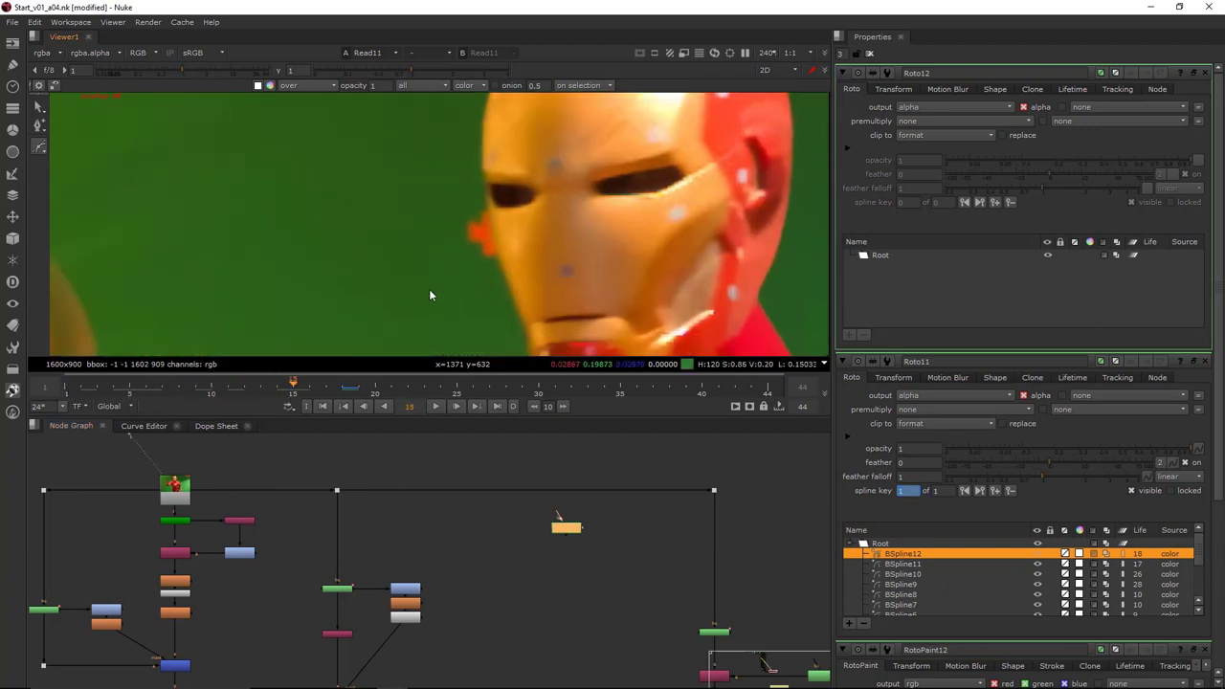
{"action": "key", "text": "Left"}
{"action": "key", "text": "Left"}
{"action": "key", "text": "Left"}
{"action": "key", "text": "Left"}
{"action": "key", "text": "Left"}
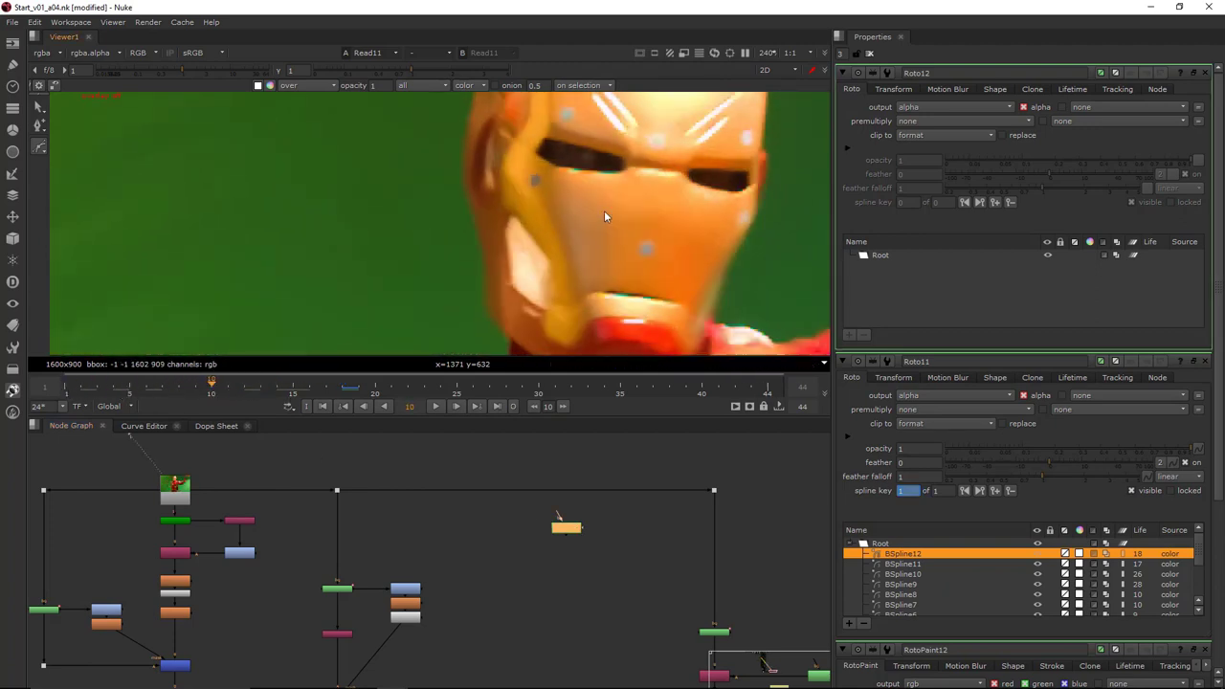
{"action": "key", "text": "Right"}
{"action": "key", "text": "Right"}
{"action": "key", "text": "Right"}
{"action": "key", "text": "Right"}
Draw a closed B-Spline in Roto12 at frame 14, following the face edge just inside the orange marker and closing across the mask
{"action": "left_click", "coordinate": [42, 145]}
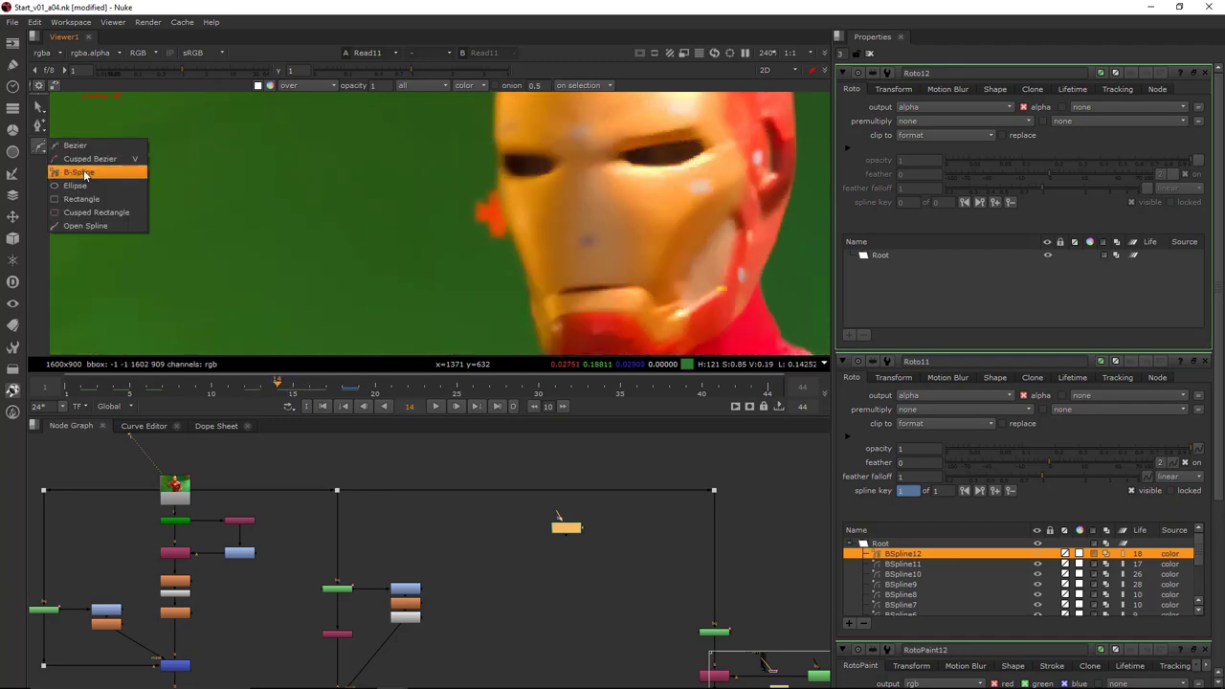
{"action": "left_click", "coordinate": [83, 170]}
{"action": "scroll", "coordinate": [517, 153], "scroll_direction": "up", "scroll_amount": 6}
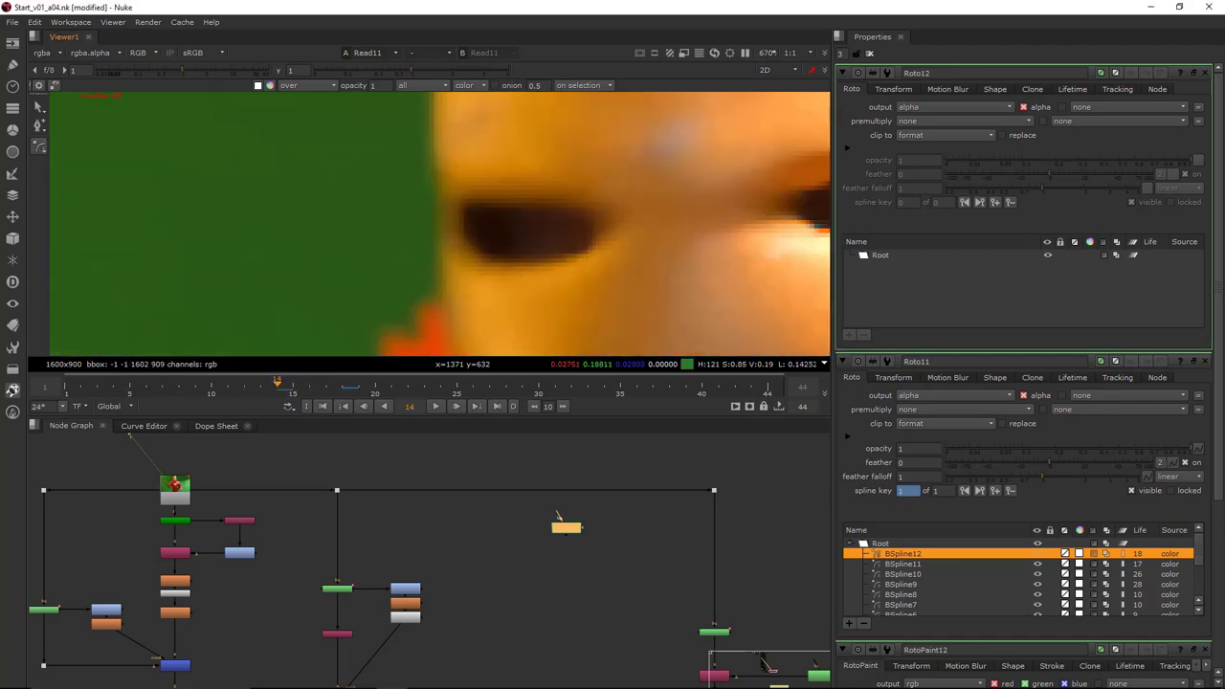
{"action": "middle_click_drag", "start_coordinate": [418, 189], "coordinate": [396, 174]}
{"action": "left_click", "coordinate": [407, 115]}
{"action": "left_click", "coordinate": [418, 168]}
{"action": "left_click", "coordinate": [420, 224]}
{"action": "middle_click_drag", "start_coordinate": [424, 287], "coordinate": [422, 185]}
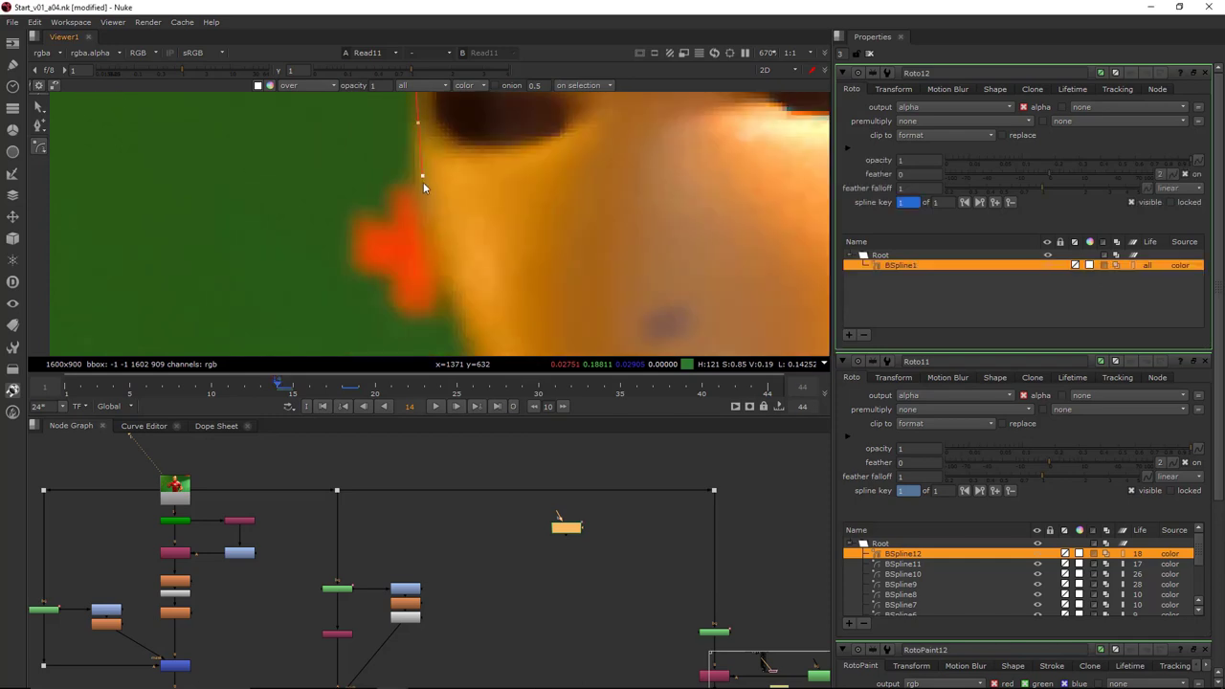
{"action": "middle_click_drag", "start_coordinate": [461, 287], "coordinate": [453, 235]}
{"action": "left_click", "coordinate": [442, 238]}
{"action": "scroll", "coordinate": [452, 235], "scroll_direction": "down", "scroll_amount": 4}
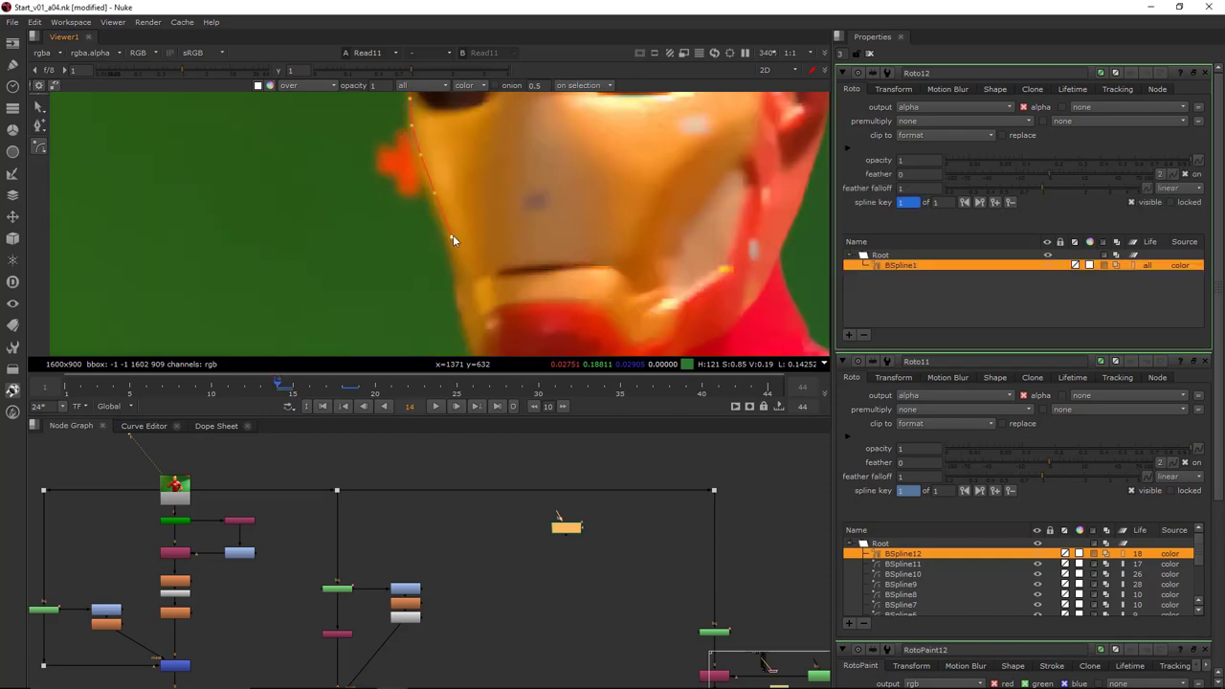
{"action": "left_click", "coordinate": [452, 248]}
{"action": "left_click", "coordinate": [457, 275]}
{"action": "scroll", "coordinate": [479, 326], "scroll_direction": "down", "scroll_amount": 4}
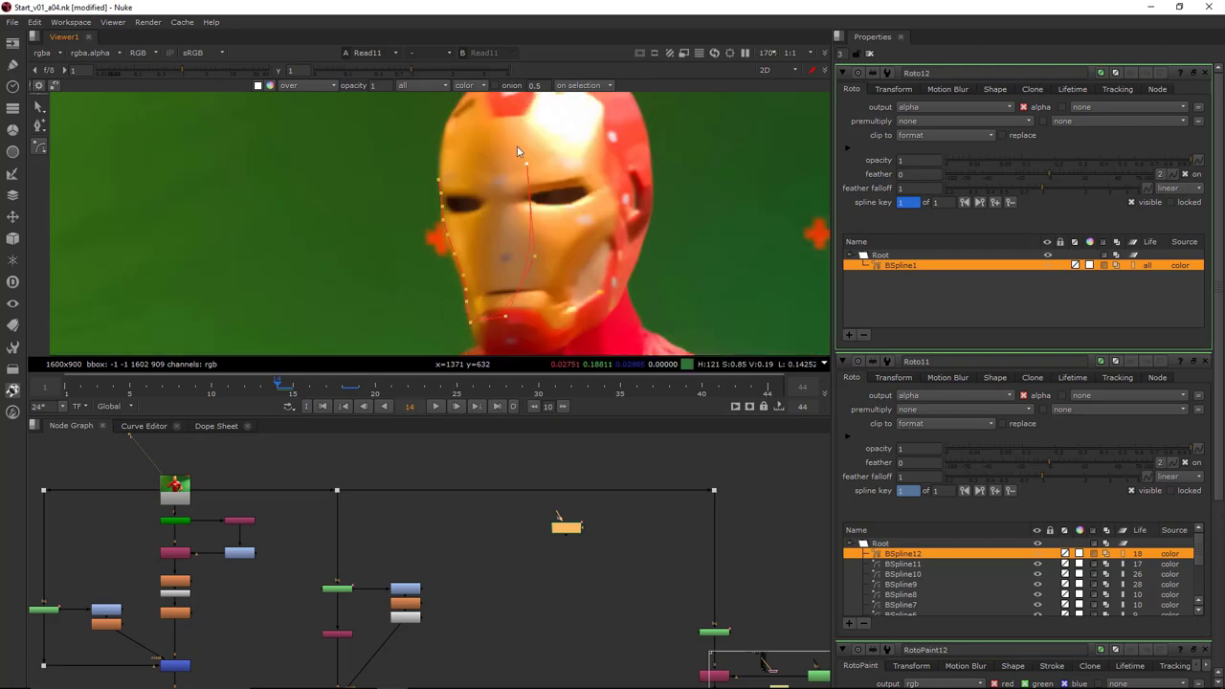
At frame 14, pull the Roto12 spline points beside the eye inside the face edge and leave their feather points outside it
{"action": "scroll", "coordinate": [437, 175], "scroll_direction": "up", "scroll_amount": 5}
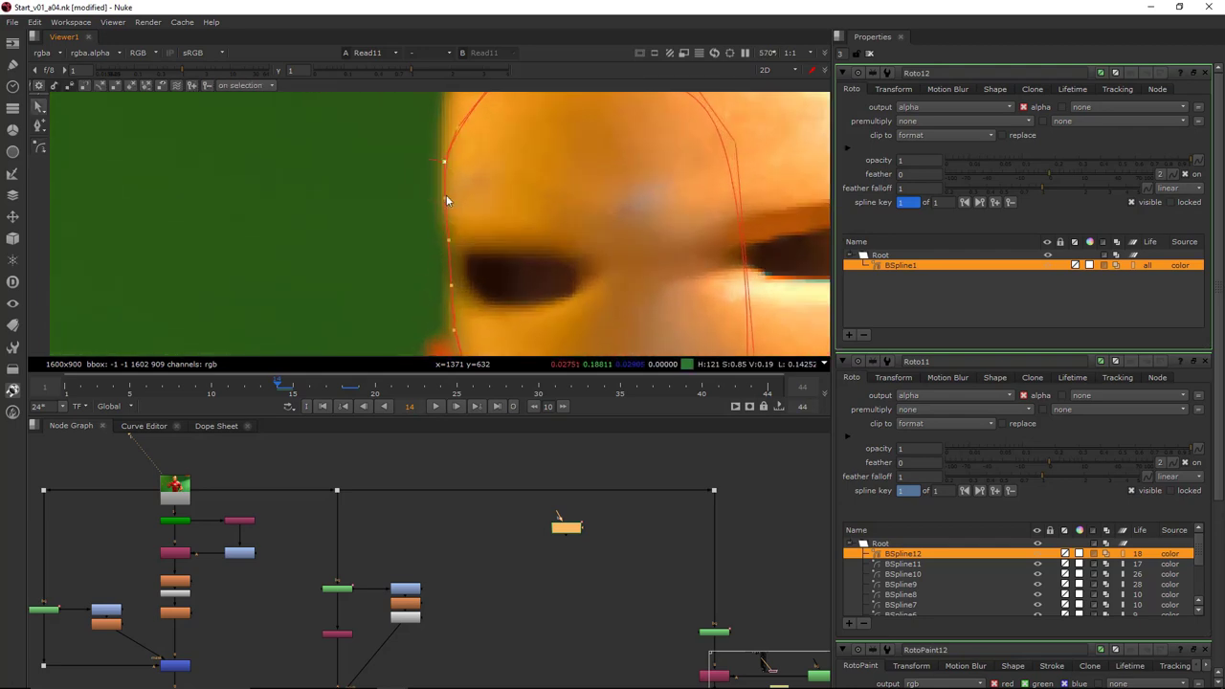
{"action": "middle_click_drag", "start_coordinate": [446, 200], "coordinate": [463, 167]}
{"action": "left_click_drag", "start_coordinate": [467, 208], "coordinate": [472, 208]}
{"action": "key", "text": "ctrl+a"}
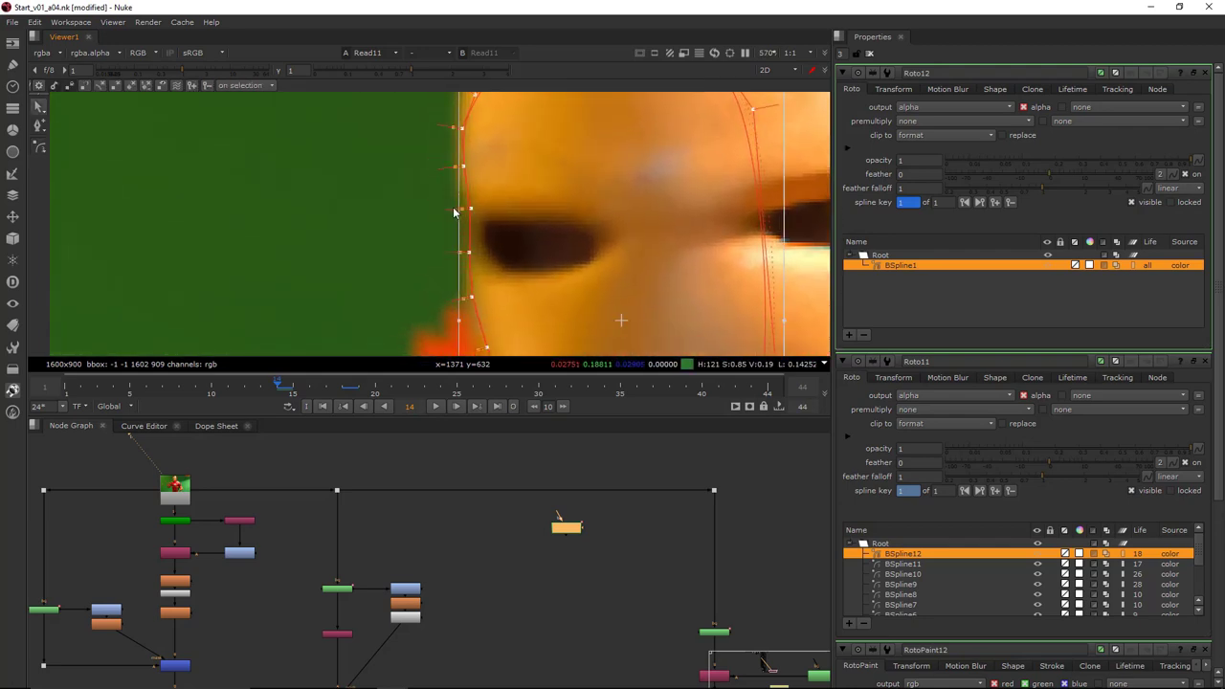
{"action": "scroll", "coordinate": [530, 243], "scroll_direction": "down", "scroll_amount": 4}
{"action": "scroll", "coordinate": [602, 257], "scroll_direction": "up", "scroll_amount": 4}
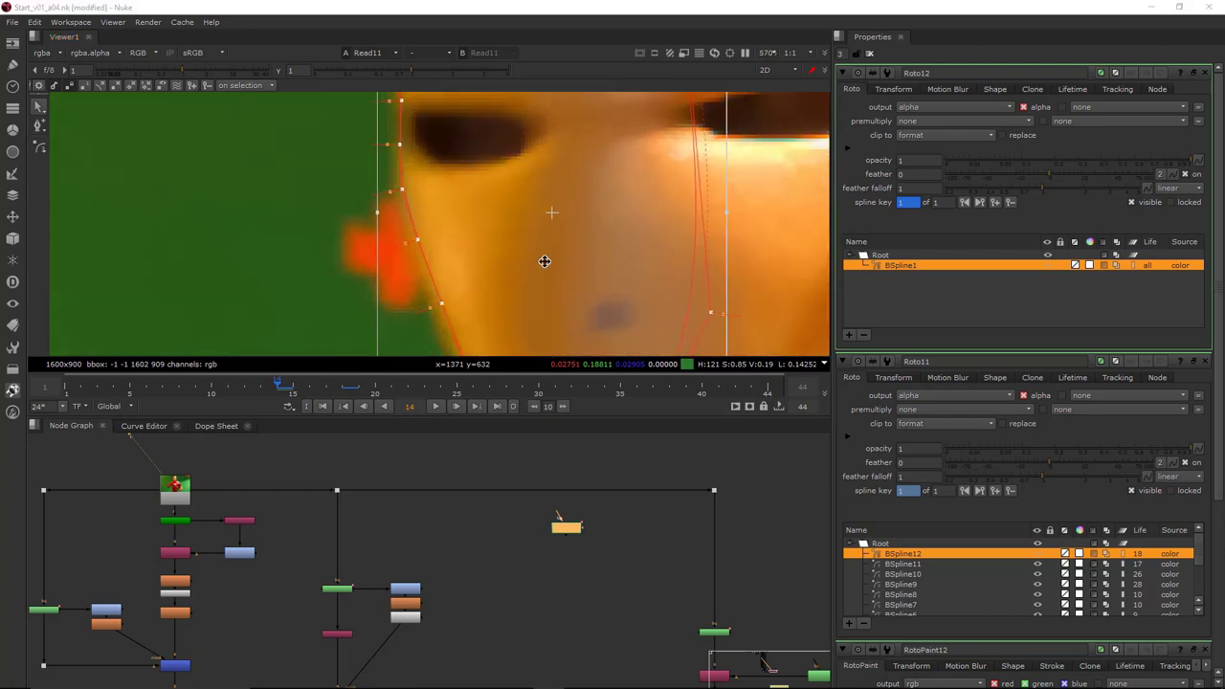
Refine the Roto12 spline and feather points beside the orange marker and along the lower cheek at frame 14
{"action": "middle_click_drag", "start_coordinate": [544, 259], "coordinate": [569, 232]}
{"action": "left_click", "coordinate": [378, 270]}
{"action": "left_click", "coordinate": [451, 279]}
{"action": "middle_click_drag", "start_coordinate": [479, 327], "coordinate": [493, 296]}
{"action": "key", "text": "ctrl+a"}
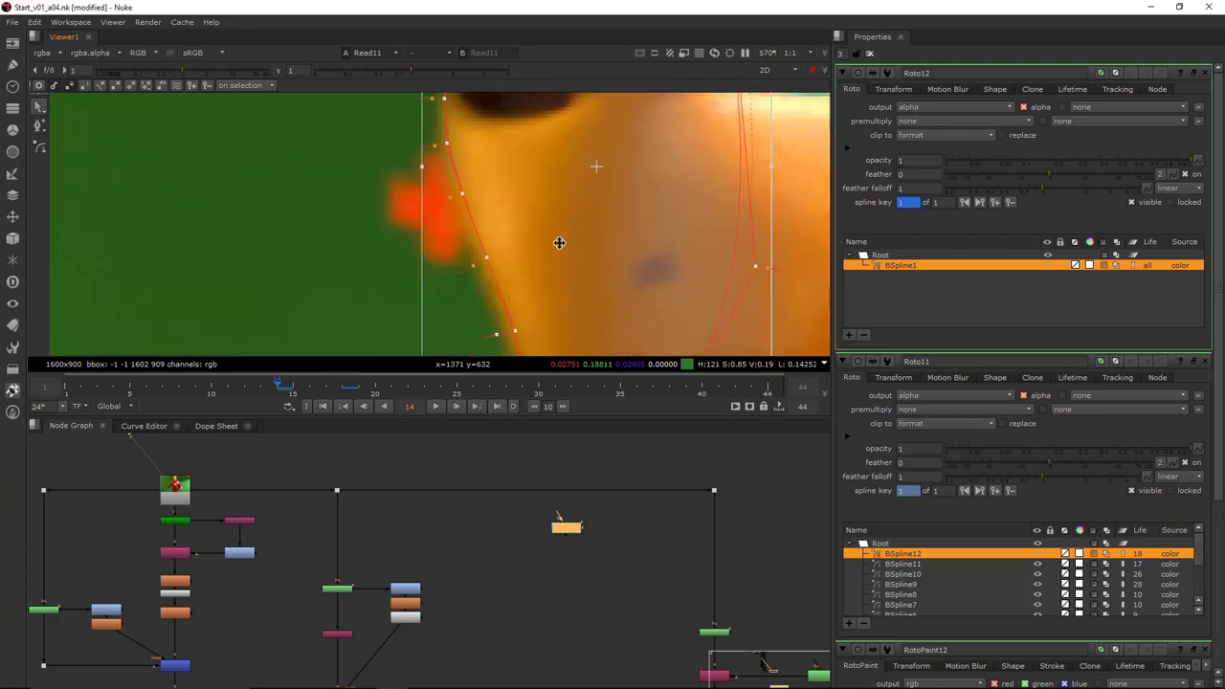
{"action": "scroll", "coordinate": [551, 240], "scroll_direction": "down", "scroll_amount": 1}
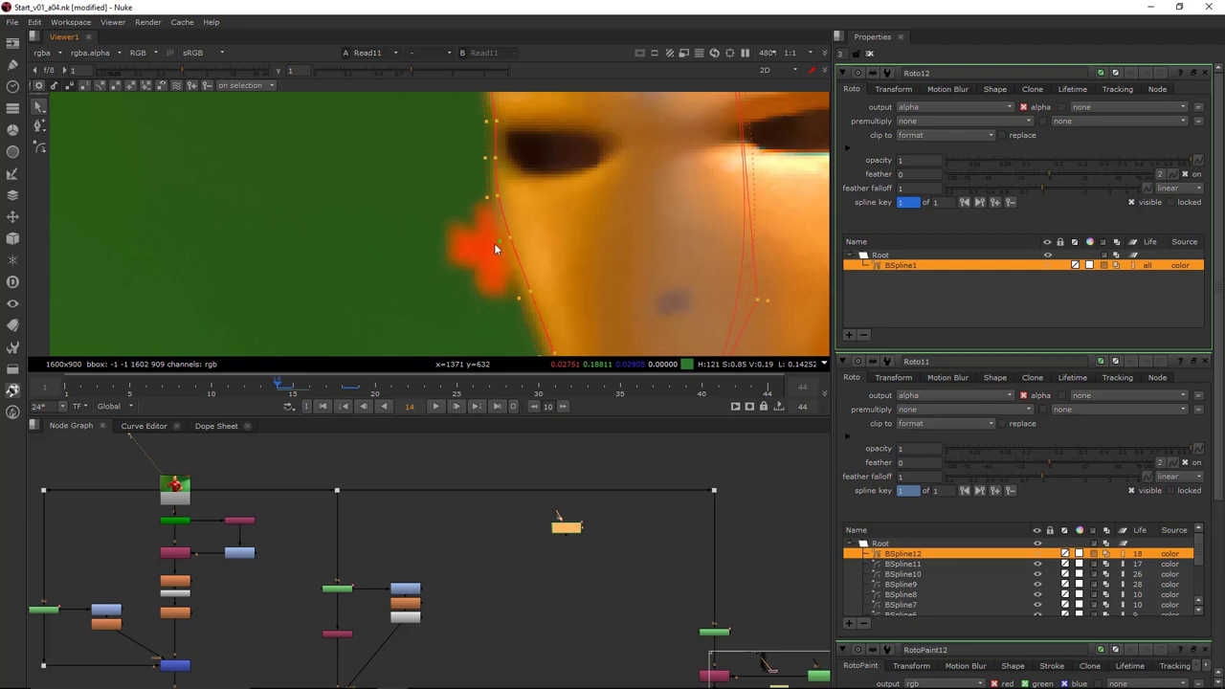
Move the whole Roto12 shape to match the face at frame 15 and correct its points along the eye and marker
{"action": "key", "text": "ctrl+a"}
{"action": "key", "text": "Left"}
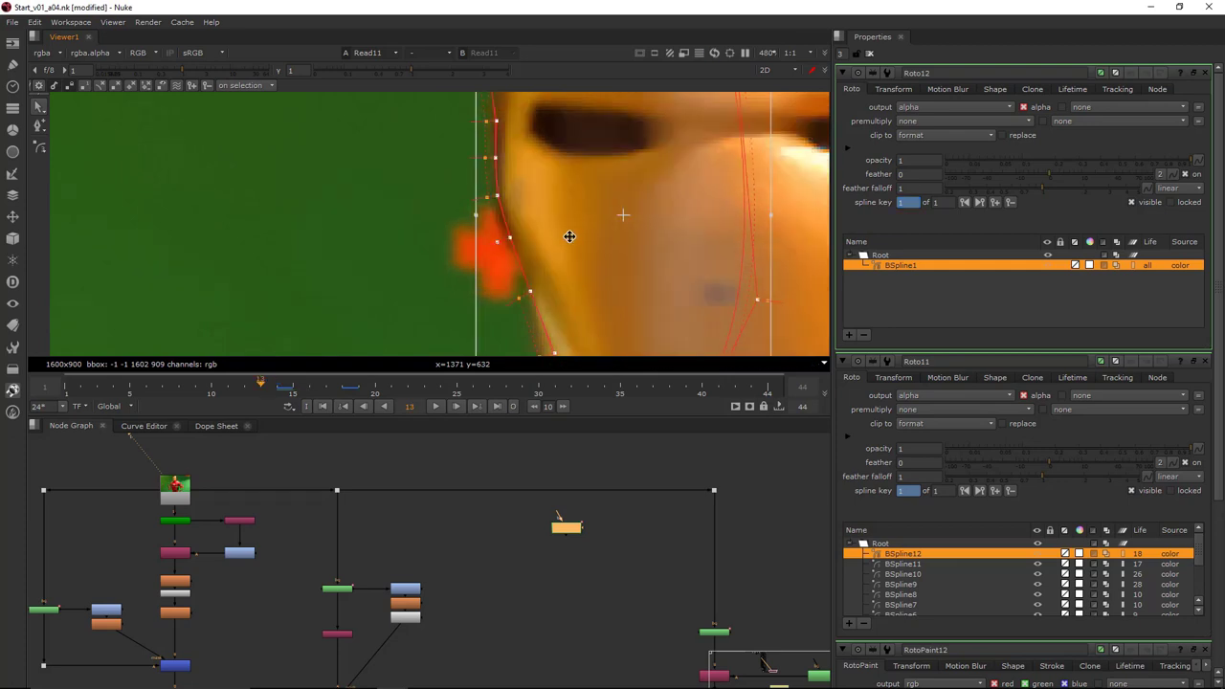
{"action": "key", "text": "Right"}
{"action": "key", "text": "Right"}
{"action": "left_click_drag", "start_coordinate": [567, 241], "coordinate": [553, 265]}
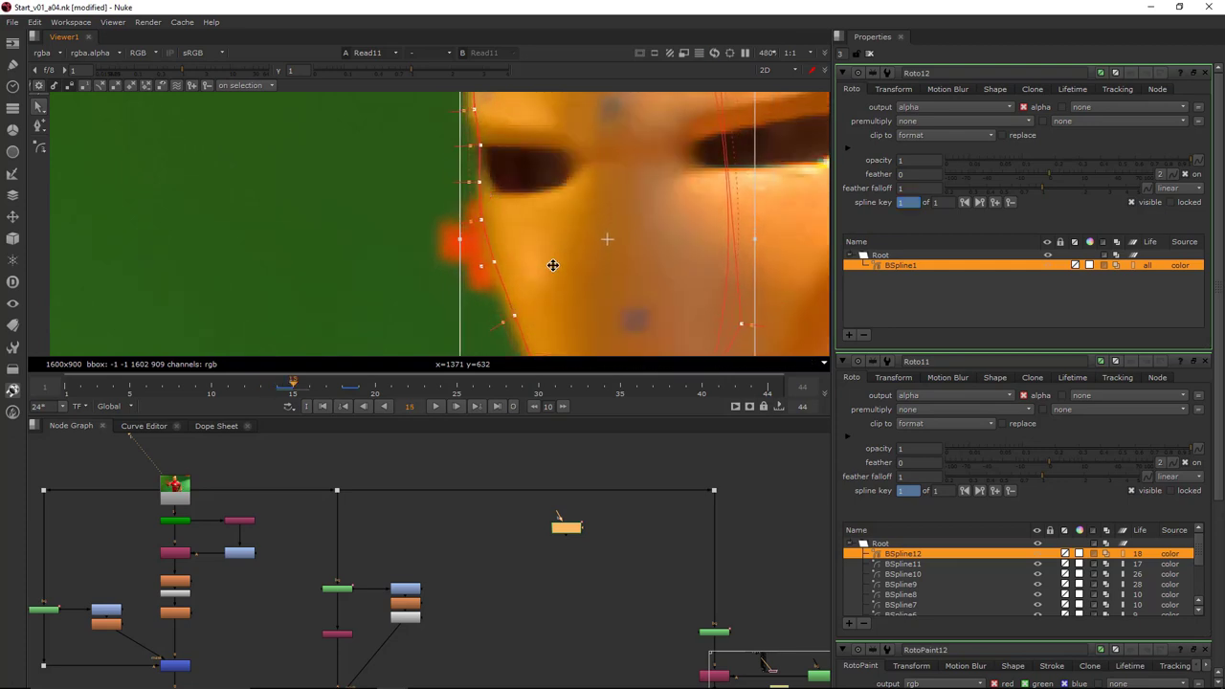
{"action": "left_click", "coordinate": [416, 268]}
{"action": "scroll", "coordinate": [479, 256], "scroll_direction": "up", "scroll_amount": 3}
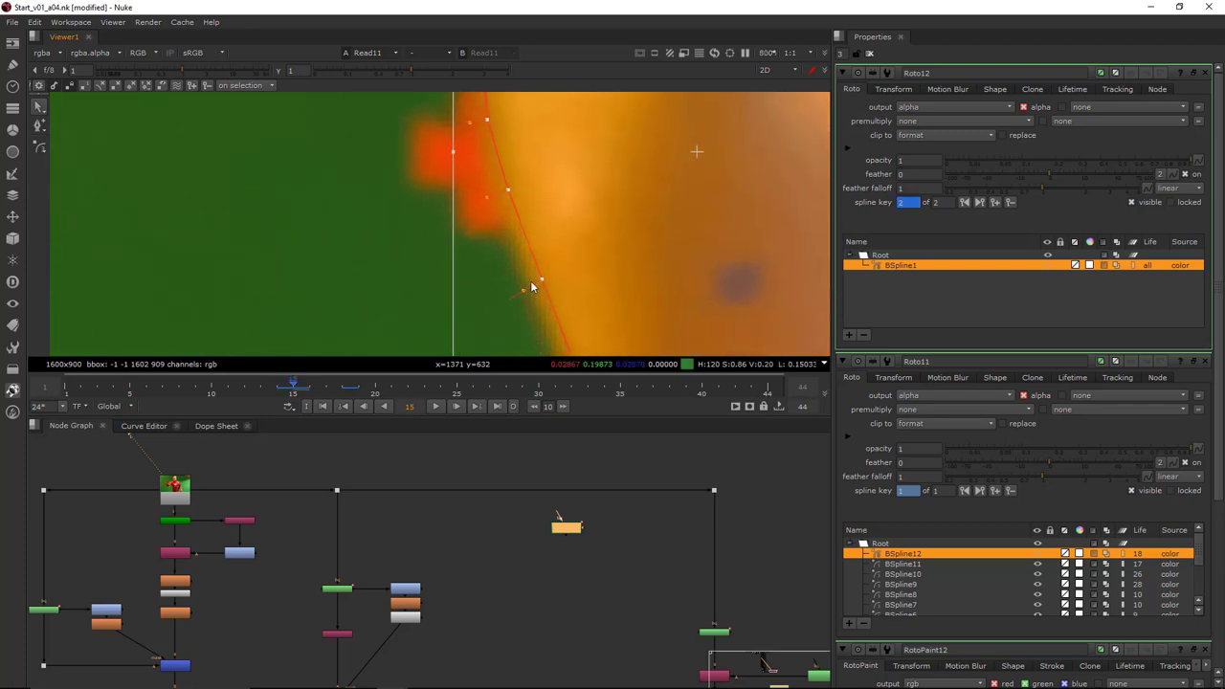
{"action": "middle_click_drag", "start_coordinate": [432, 192], "coordinate": [426, 327]}
{"action": "scroll", "coordinate": [427, 235], "scroll_direction": "down", "scroll_amount": 2}
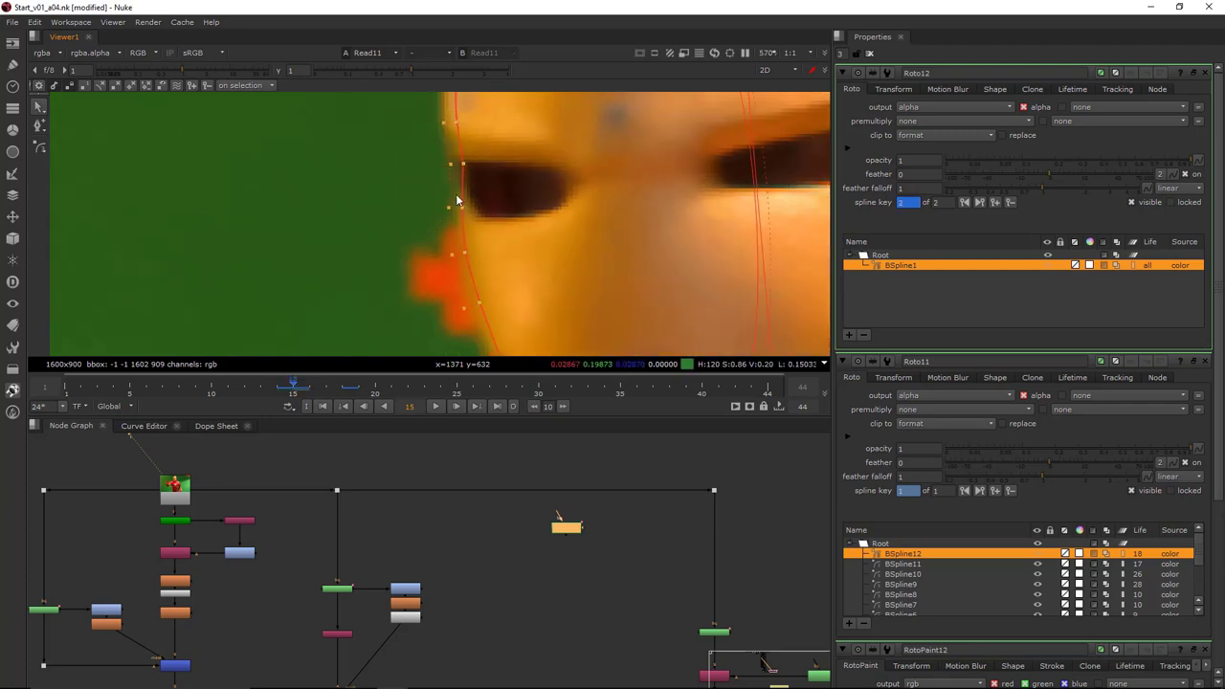
{"action": "scroll", "coordinate": [456, 201], "scroll_direction": "up", "scroll_amount": 4}
{"action": "scroll", "coordinate": [469, 217], "scroll_direction": "down", "scroll_amount": 4}
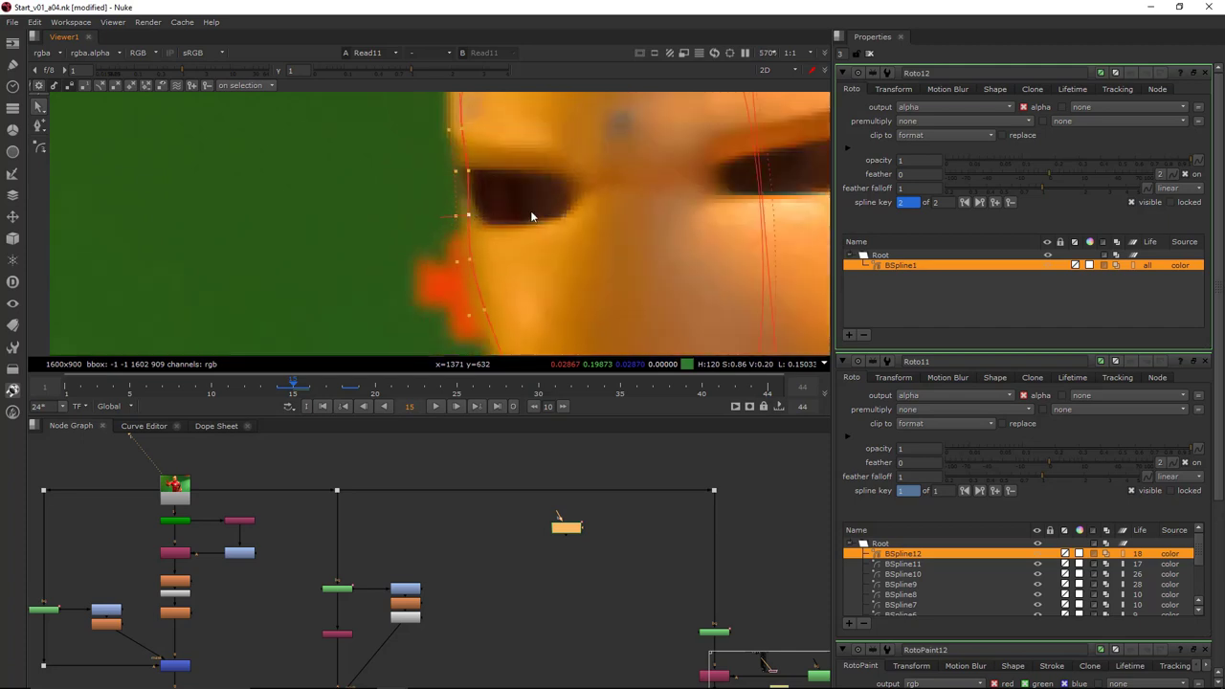
Reposition the Roto12 shape at frame 16 so its edge follows the face from the eye past the marker to the jaw
{"action": "scroll", "coordinate": [533, 216], "scroll_direction": "down", "scroll_amount": 3}
{"action": "key", "text": "ctrl+a"}
{"action": "key", "text": "Right"}
{"action": "scroll", "coordinate": [509, 222], "scroll_direction": "up", "scroll_amount": 3}
{"action": "scroll", "coordinate": [508, 222], "scroll_direction": "up", "scroll_amount": 4}
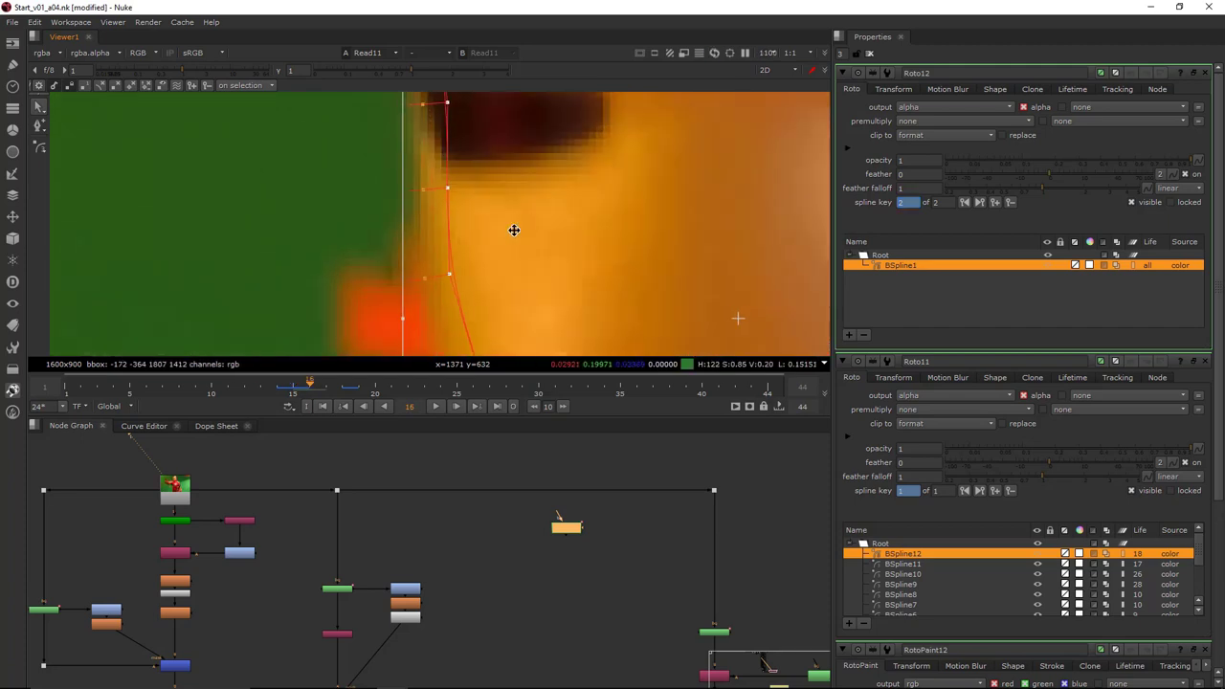
{"action": "scroll", "coordinate": [508, 217], "scroll_direction": "down", "scroll_amount": 4}
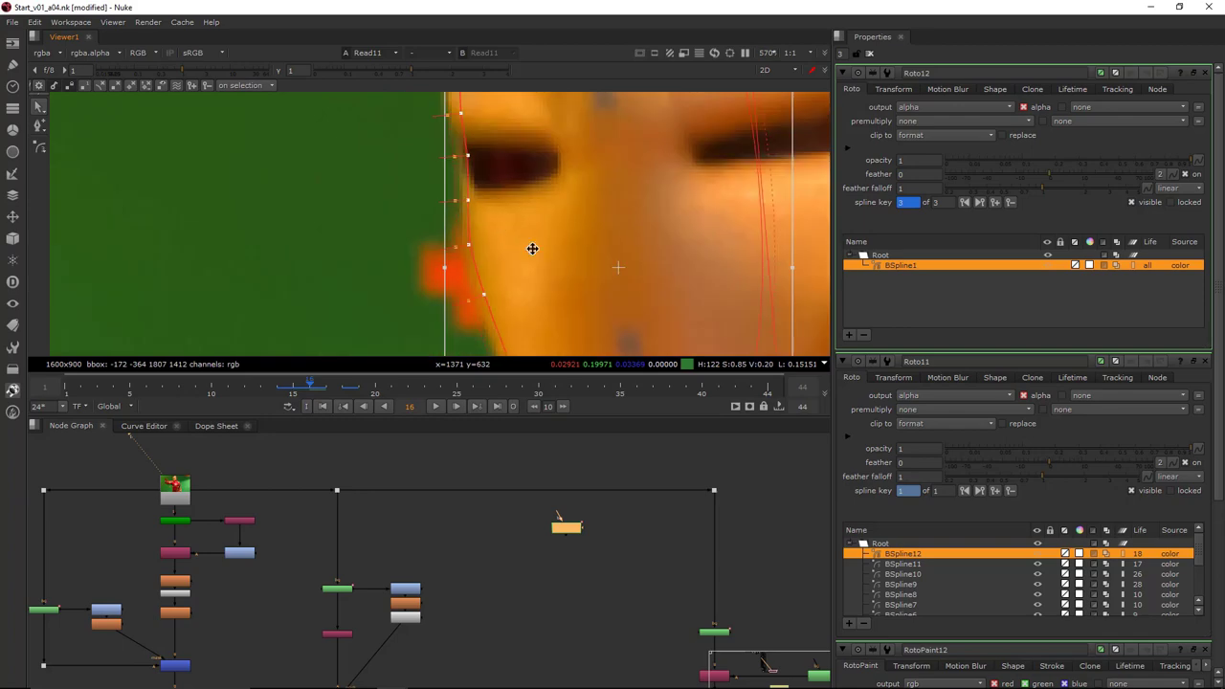
{"action": "middle_click_drag", "start_coordinate": [767, 315], "coordinate": [660, 128]}
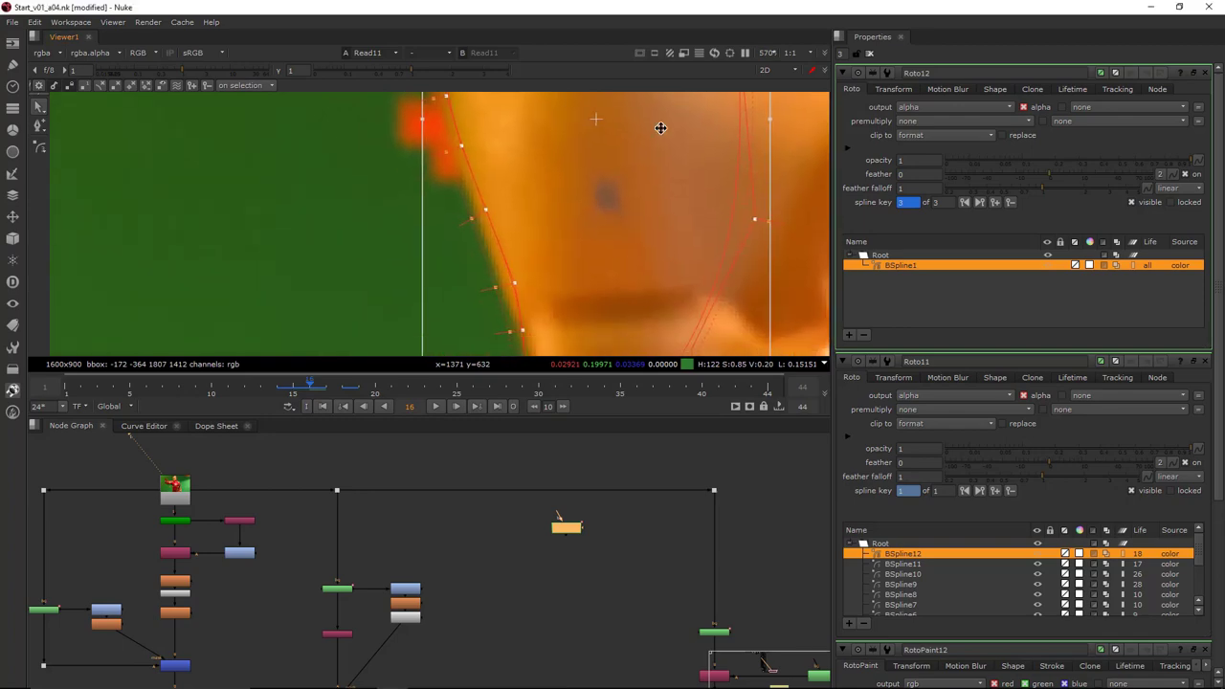
{"action": "scroll", "coordinate": [485, 210], "scroll_direction": "up", "scroll_amount": 4}
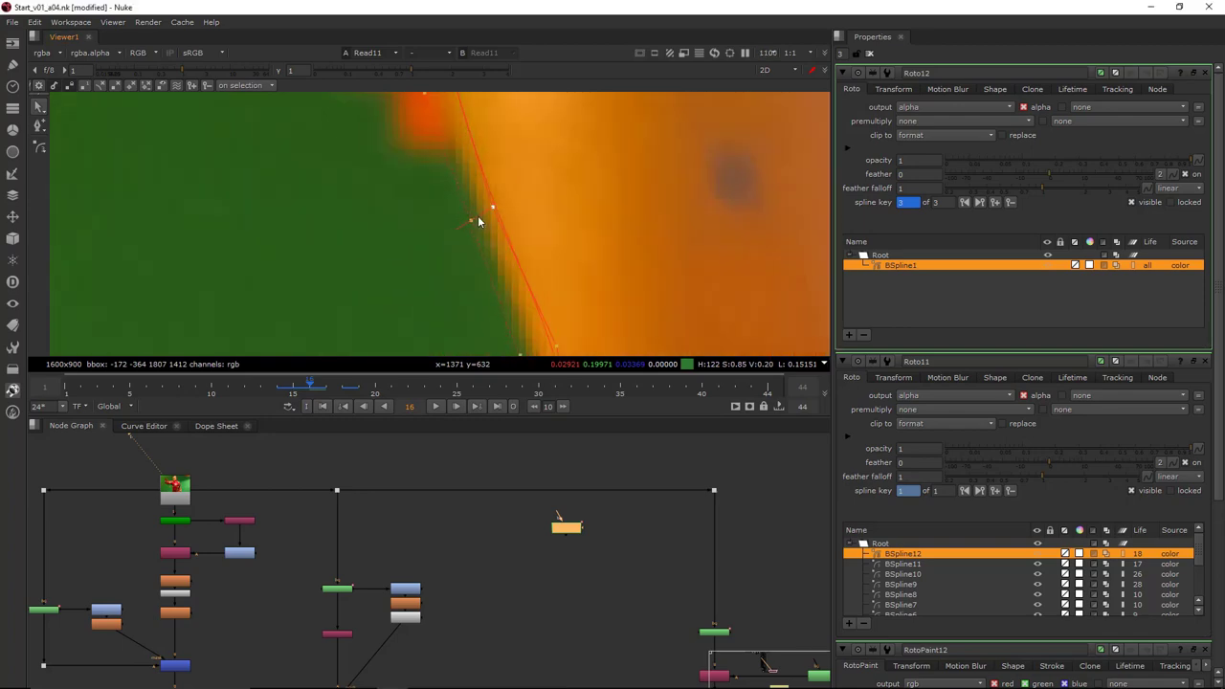
{"action": "scroll", "coordinate": [477, 215], "scroll_direction": "down", "scroll_amount": 5}
Enlarge the viewer, then move and scale the Roto12 shape to fit the face at frame 17
{"action": "key", "text": "space"}
{"action": "key", "text": "Right"}
{"action": "key", "text": "ctrl+a"}
{"action": "left_click_drag", "start_coordinate": [566, 287], "coordinate": [579, 273]}
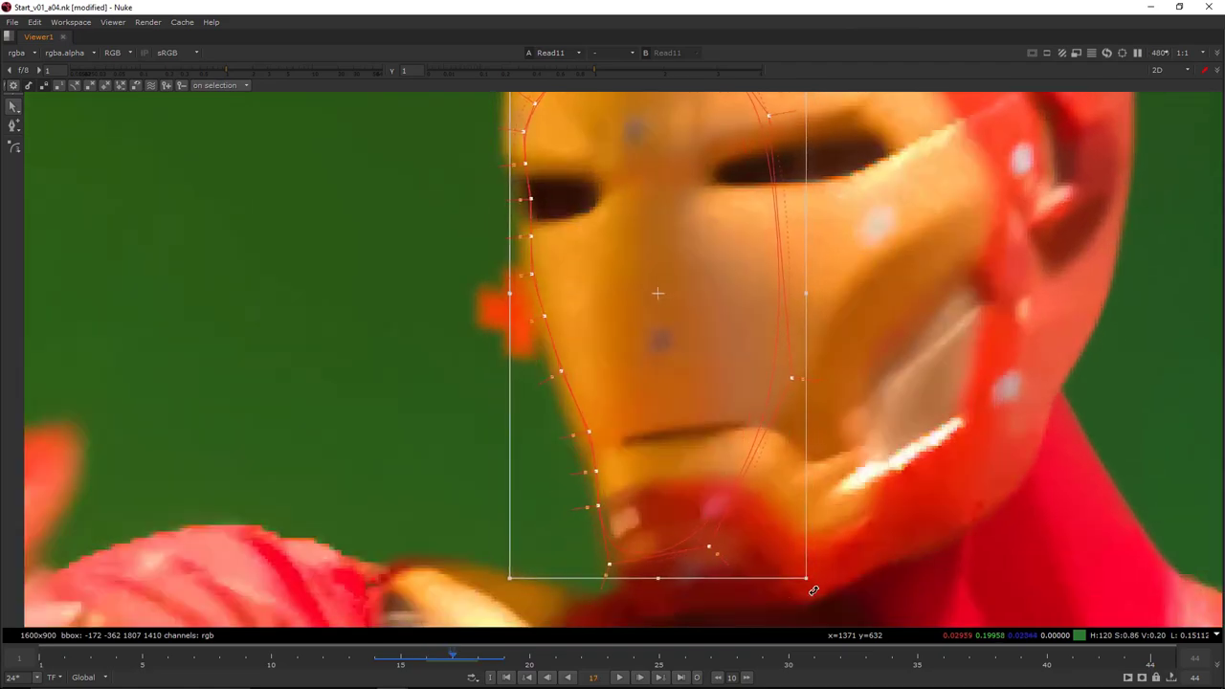
{"action": "left_click_drag", "start_coordinate": [815, 584], "coordinate": [836, 574]}
{"action": "left_click_drag", "start_coordinate": [625, 293], "coordinate": [626, 283]}
{"action": "scroll", "coordinate": [572, 342], "scroll_direction": "up", "scroll_amount": 3}
{"action": "scroll", "coordinate": [606, 434], "scroll_direction": "down", "scroll_amount": 3}
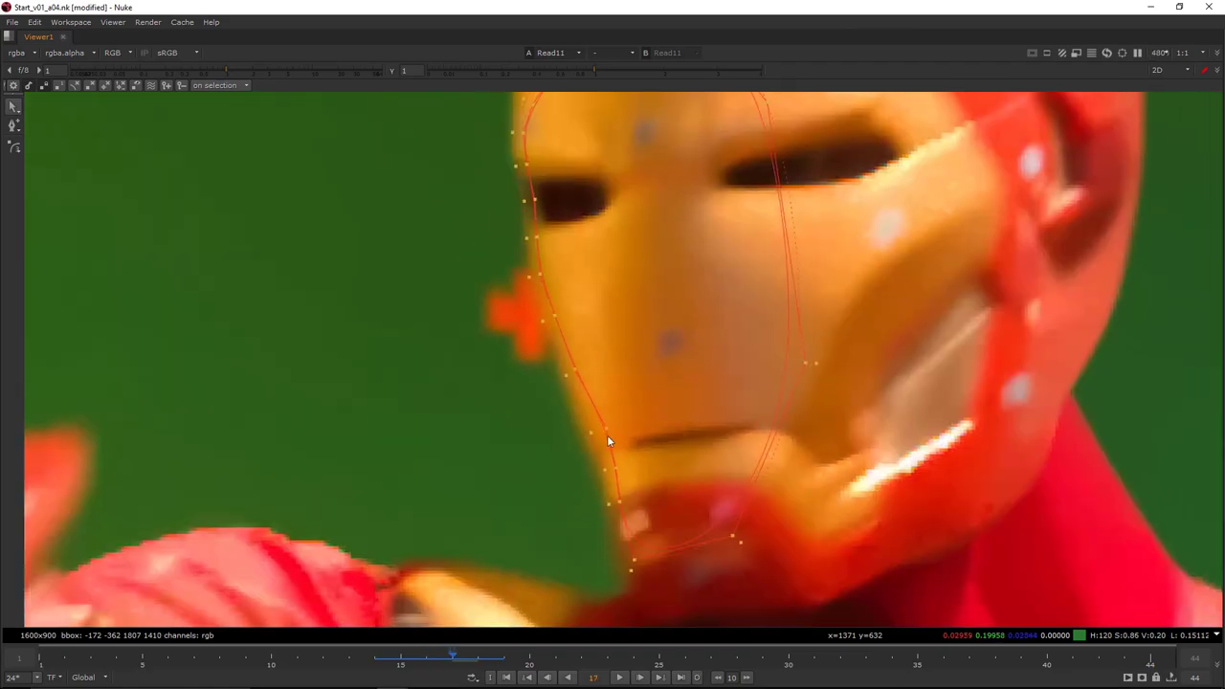
Adjust the lower cheek and jaw points of the Roto12 shape to the face edge at frame 17
{"action": "left_click_drag", "start_coordinate": [421, 347], "coordinate": [805, 607]}
{"action": "scroll", "coordinate": [660, 459], "scroll_direction": "up", "scroll_amount": 2}
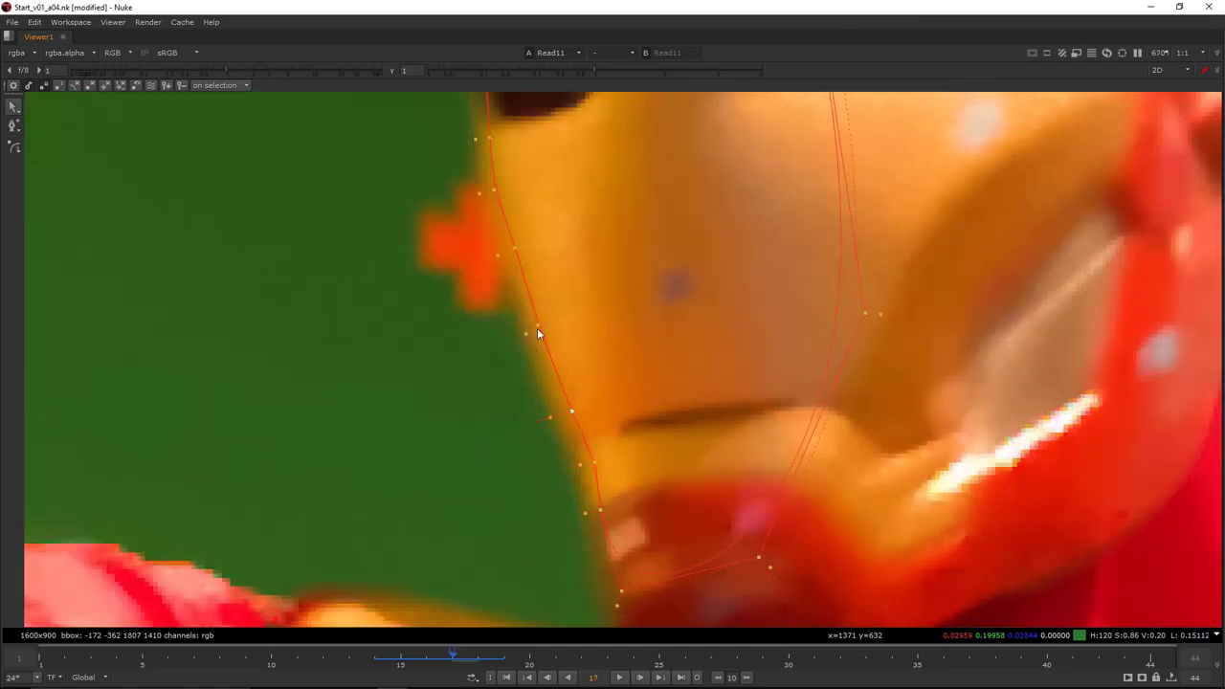
{"action": "key", "text": "ctrl+a"}
{"action": "left_click", "coordinate": [405, 334]}
{"action": "middle_click_drag", "start_coordinate": [486, 103], "coordinate": [514, 247]}
{"action": "scroll", "coordinate": [610, 330], "scroll_direction": "down", "scroll_amount": 1}
Nudge the whole Roto12 shape into line with the face edge at frame 18
{"action": "key", "text": "ctrl+a"}
{"action": "key", "text": "Right"}
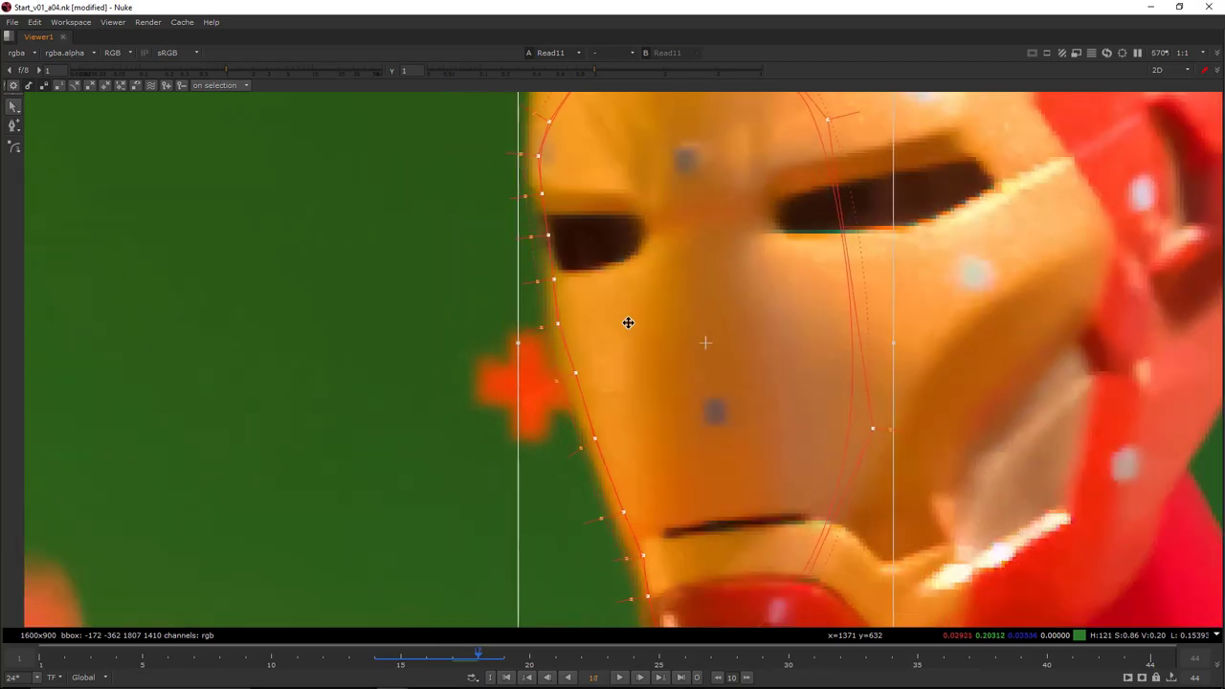
{"action": "key", "text": "KP_6"}
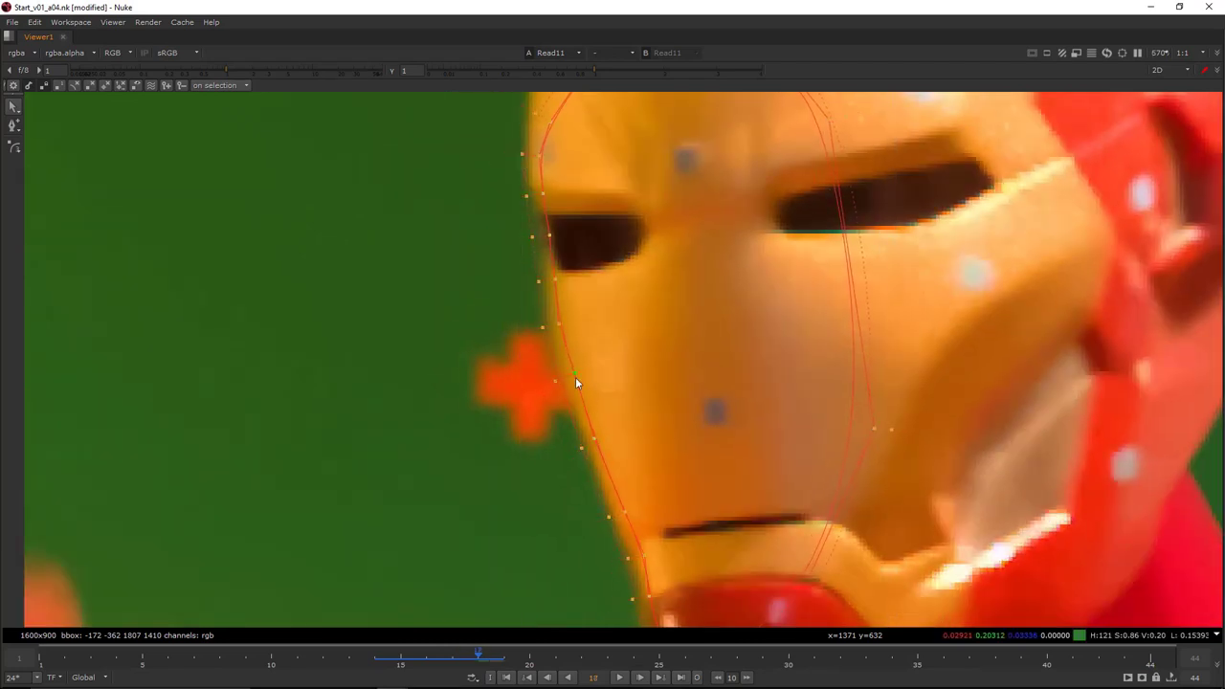
Move the Roto12 shape onto the face edge at frame 19 and fine-tune its position beside the marker
{"action": "key", "text": "Right"}
{"action": "left_click_drag", "start_coordinate": [617, 357], "coordinate": [626, 355]}
{"action": "key", "text": "KP_4"}
{"action": "key", "text": "KP_4"}
{"action": "key", "text": "KP_4"}
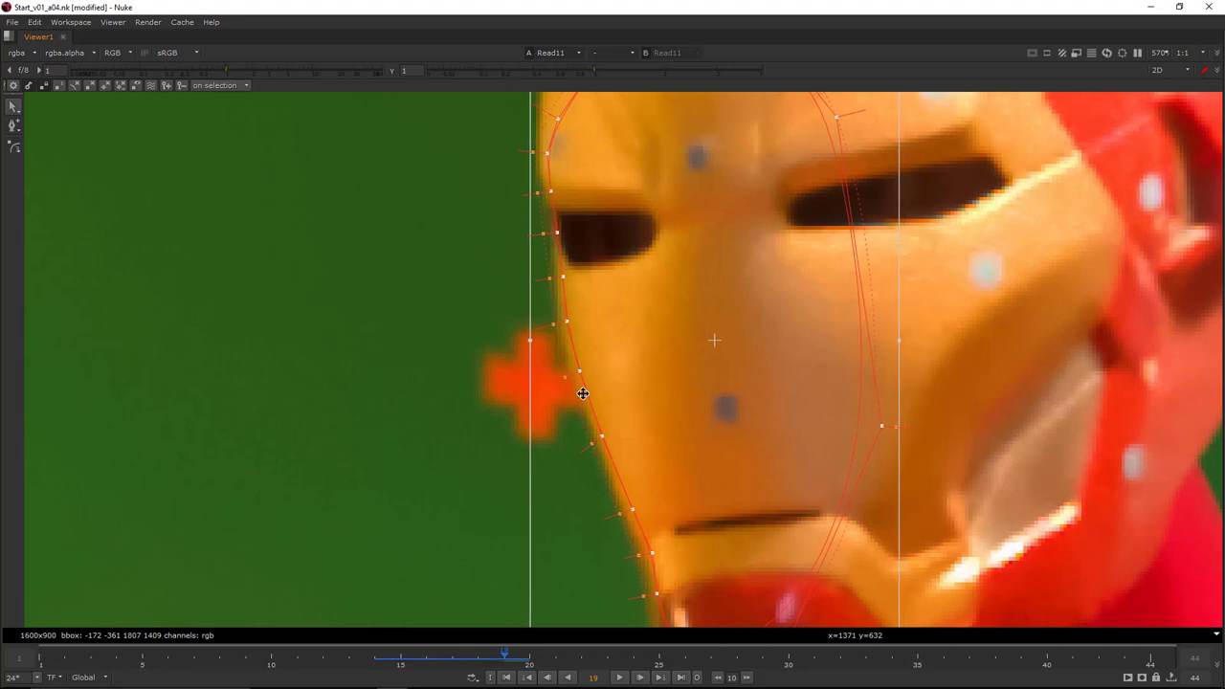
{"action": "scroll", "coordinate": [572, 313], "scroll_direction": "up", "scroll_amount": 4}
{"action": "left_click", "coordinate": [560, 341]}
{"action": "scroll", "coordinate": [565, 334], "scroll_direction": "down", "scroll_amount": 4}
Shift the whole Roto12 shape to follow the turning face, advancing from frame 19 to frame 22
{"action": "key", "text": "ctrl+a"}
{"action": "key", "text": "Right"}
{"action": "left_click_drag", "start_coordinate": [615, 344], "coordinate": [661, 309]}
{"action": "key", "text": "Right"}
{"action": "key", "text": "Right"}
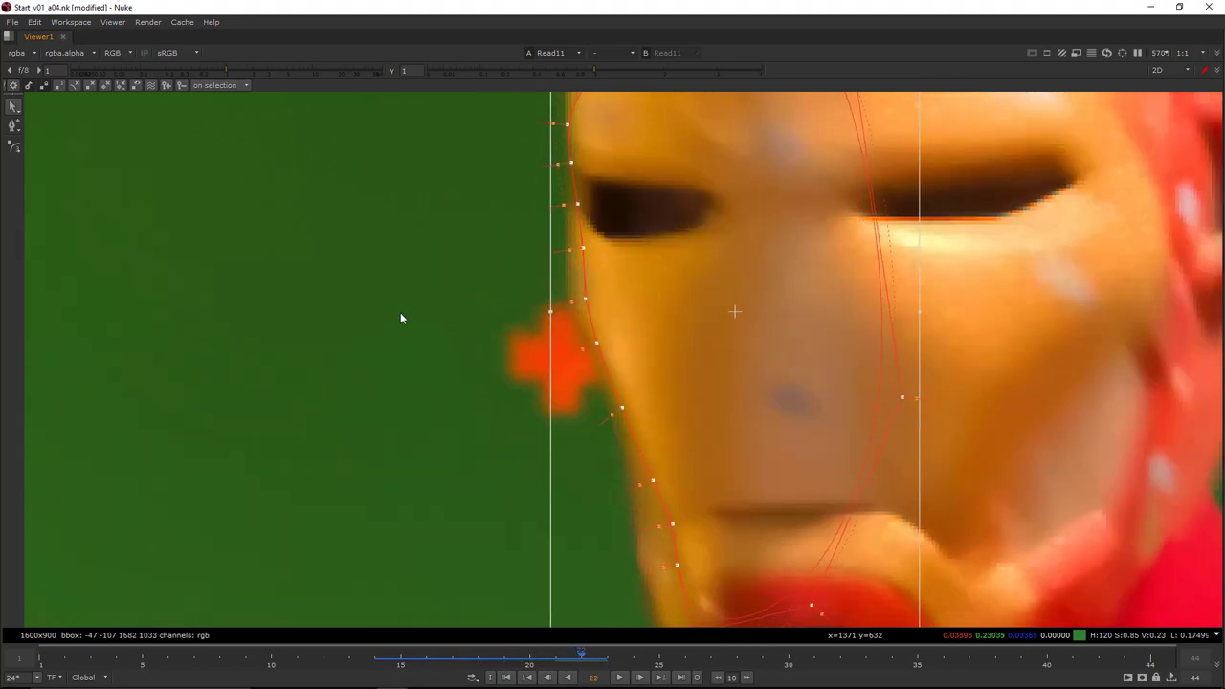
Fit the individual Roto12 points to the face edge at frame 22, from beside the marker down to the jaw
{"action": "left_click", "coordinate": [402, 317]}
{"action": "scroll", "coordinate": [561, 335], "scroll_direction": "up", "scroll_amount": 2}
{"action": "left_click", "coordinate": [563, 289]}
{"action": "left_click_drag", "start_coordinate": [563, 289], "coordinate": [559, 288]}
{"action": "left_click_drag", "start_coordinate": [605, 344], "coordinate": [611, 345]}
{"action": "middle_click_drag", "start_coordinate": [610, 354], "coordinate": [611, 335]}
{"action": "left_click_drag", "start_coordinate": [642, 414], "coordinate": [641, 392]}
{"action": "middle_click_drag", "start_coordinate": [642, 399], "coordinate": [611, 291]}
{"action": "left_click_drag", "start_coordinate": [655, 412], "coordinate": [636, 417]}
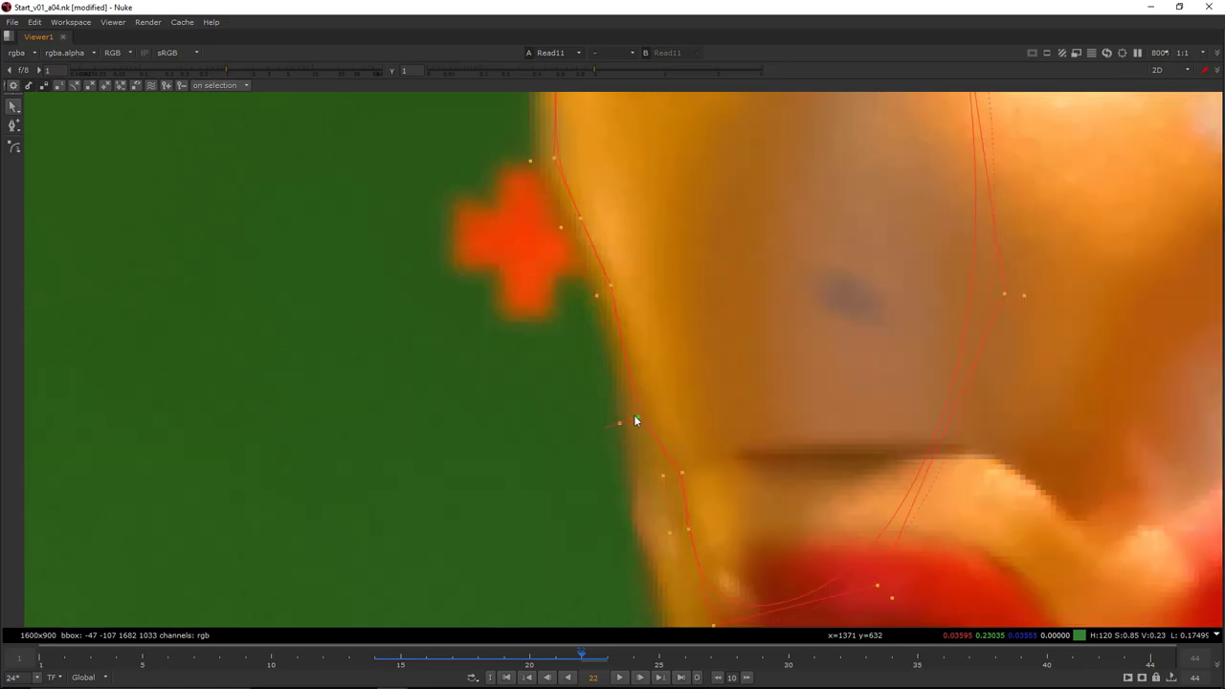
{"action": "scroll", "coordinate": [611, 257], "scroll_direction": "down", "scroll_amount": 5}
{"action": "middle_click_drag", "start_coordinate": [605, 190], "coordinate": [650, 235]}
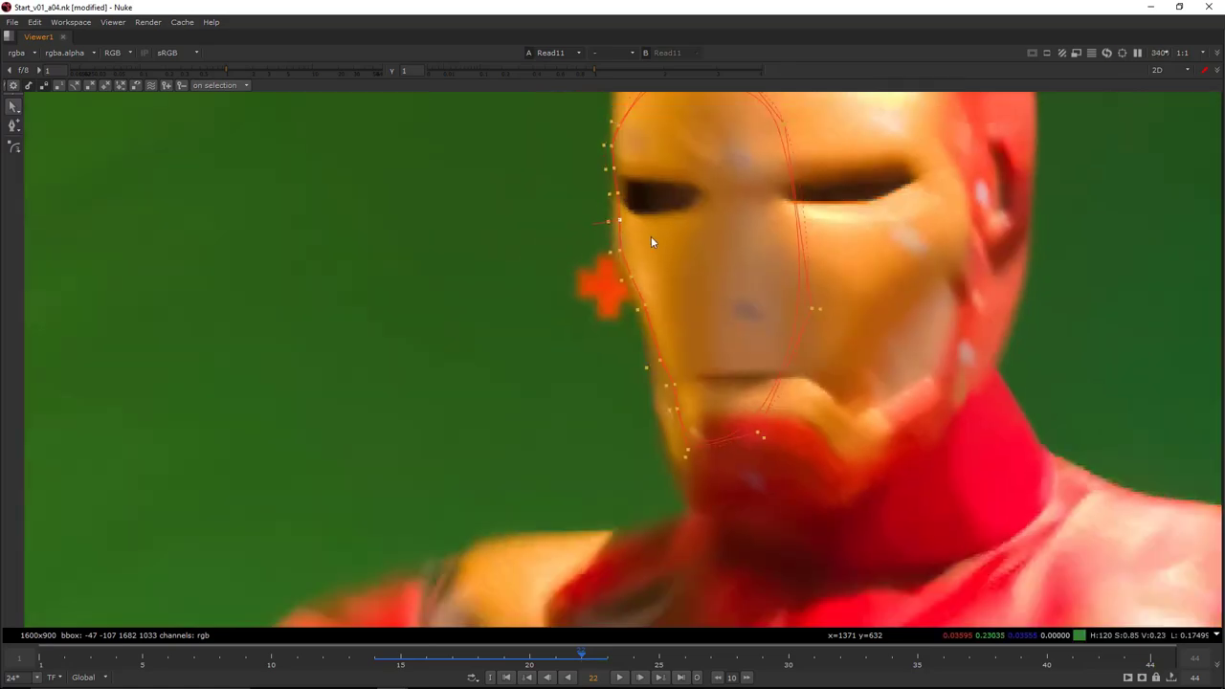
Reposition the whole Roto12 shape over the face at frame 23
{"action": "scroll", "coordinate": [648, 251], "scroll_direction": "up", "scroll_amount": 3}
{"action": "key", "text": "ctrl+a"}
{"action": "key", "text": "Right"}
{"action": "scroll", "coordinate": [693, 295], "scroll_direction": "down", "scroll_amount": 1}
{"action": "scroll", "coordinate": [694, 294], "scroll_direction": "down", "scroll_amount": 2}
{"action": "left_click_drag", "start_coordinate": [849, 483], "coordinate": [836, 492]}
{"action": "scroll", "coordinate": [689, 283], "scroll_direction": "up", "scroll_amount": 3}
{"action": "left_click", "coordinate": [574, 290]}
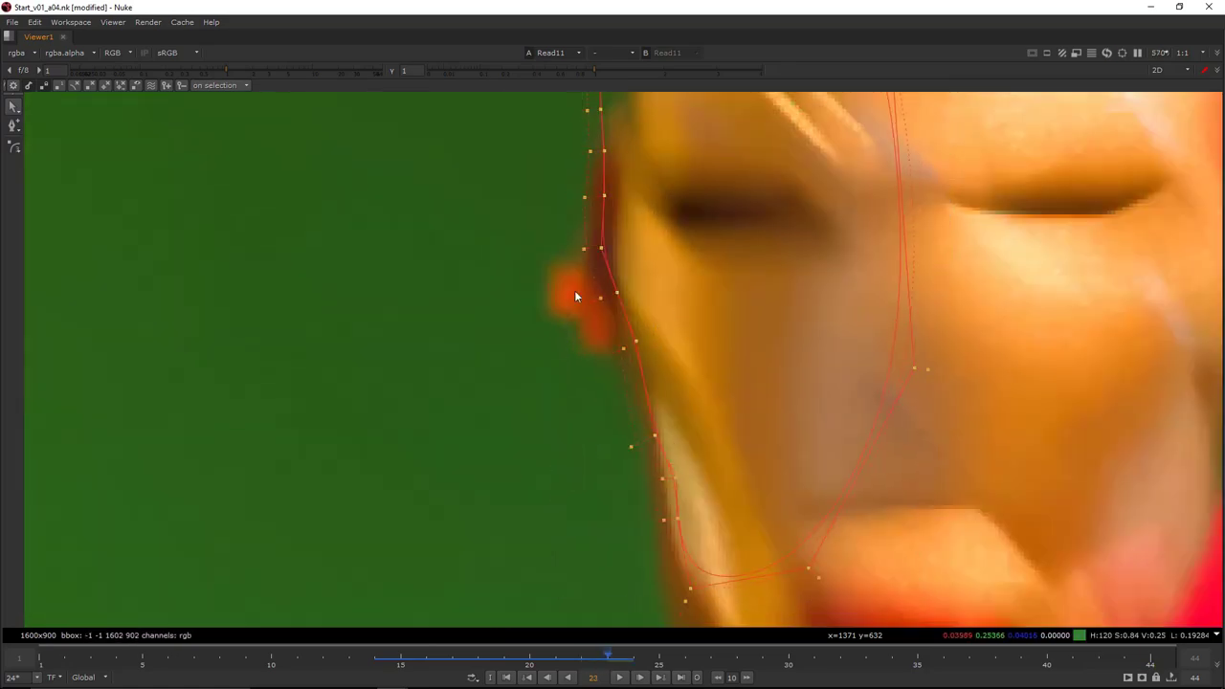
Reshape the Roto12 face-edge points at frame 23 around the orange marker and up along the dark helmet edge
{"action": "scroll", "coordinate": [585, 296], "scroll_direction": "up", "scroll_amount": 3}
{"action": "left_click_drag", "start_coordinate": [676, 373], "coordinate": [659, 393]}
{"action": "left_click_drag", "start_coordinate": [642, 293], "coordinate": [643, 328]}
{"action": "left_click_drag", "start_coordinate": [618, 221], "coordinate": [610, 267]}
{"action": "middle_click_drag", "start_coordinate": [610, 267], "coordinate": [607, 361]}
{"action": "left_click_drag", "start_coordinate": [617, 227], "coordinate": [606, 287]}
{"action": "middle_click_drag", "start_coordinate": [606, 287], "coordinate": [607, 409]}
{"action": "left_click_drag", "start_coordinate": [618, 278], "coordinate": [609, 331]}
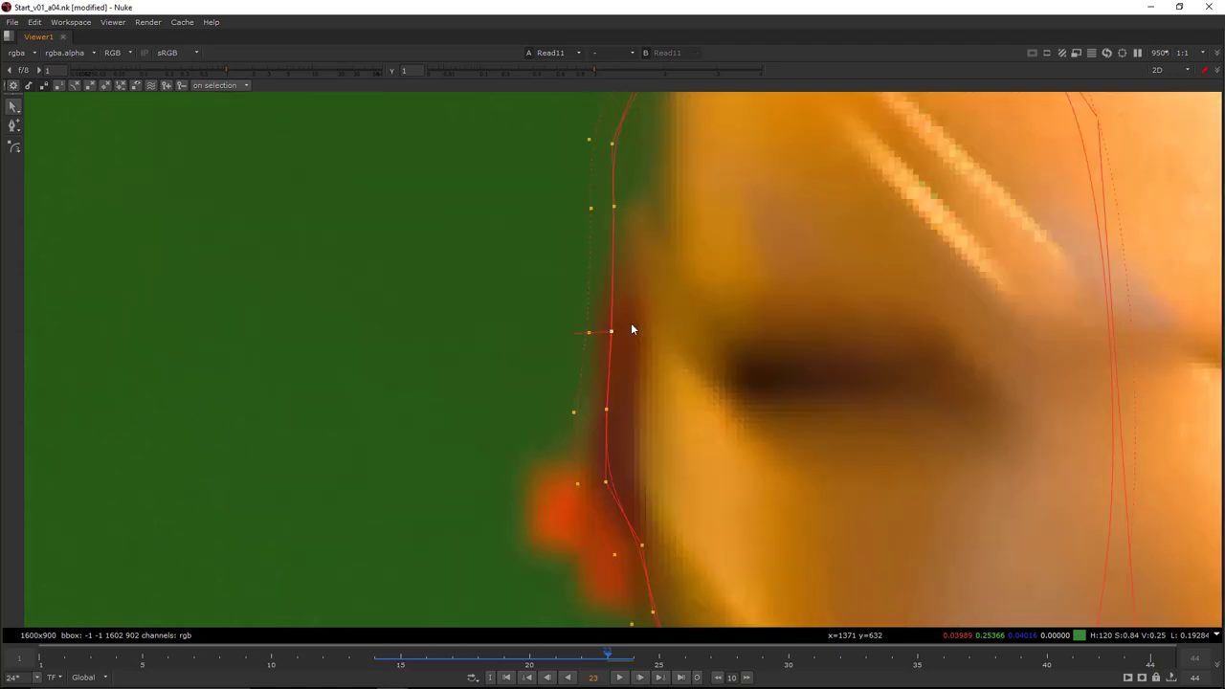
Pull the upper Roto12 points toward the helmet edge at frame 23 and adjust the feather point over the marker
{"action": "left_click_drag", "start_coordinate": [615, 204], "coordinate": [647, 237]}
{"action": "middle_click_drag", "start_coordinate": [615, 411], "coordinate": [587, 311]}
{"action": "left_click_drag", "start_coordinate": [612, 440], "coordinate": [611, 436]}
{"action": "middle_click_drag", "start_coordinate": [612, 436], "coordinate": [595, 369]}
{"action": "left_click_drag", "start_coordinate": [530, 320], "coordinate": [533, 344]}
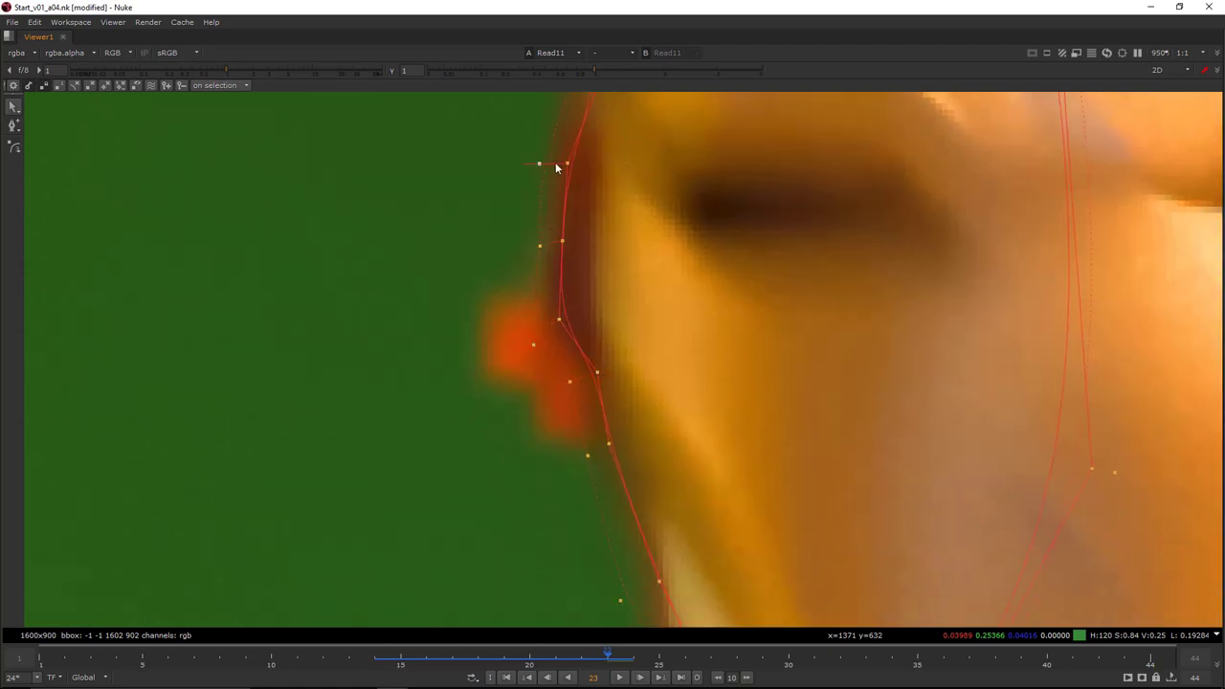
{"action": "scroll", "coordinate": [560, 153], "scroll_direction": "down", "scroll_amount": 3}
Adjust the Roto12 points beside the remaining piece of marker to the helmet edge at frame 24
{"action": "key", "text": "Right"}
{"action": "scroll", "coordinate": [638, 280], "scroll_direction": "down", "scroll_amount": 3}
{"action": "scroll", "coordinate": [596, 265], "scroll_direction": "up", "scroll_amount": 3}
{"action": "left_click", "coordinate": [583, 273]}
{"action": "middle_click_drag", "start_coordinate": [621, 295], "coordinate": [614, 343]}
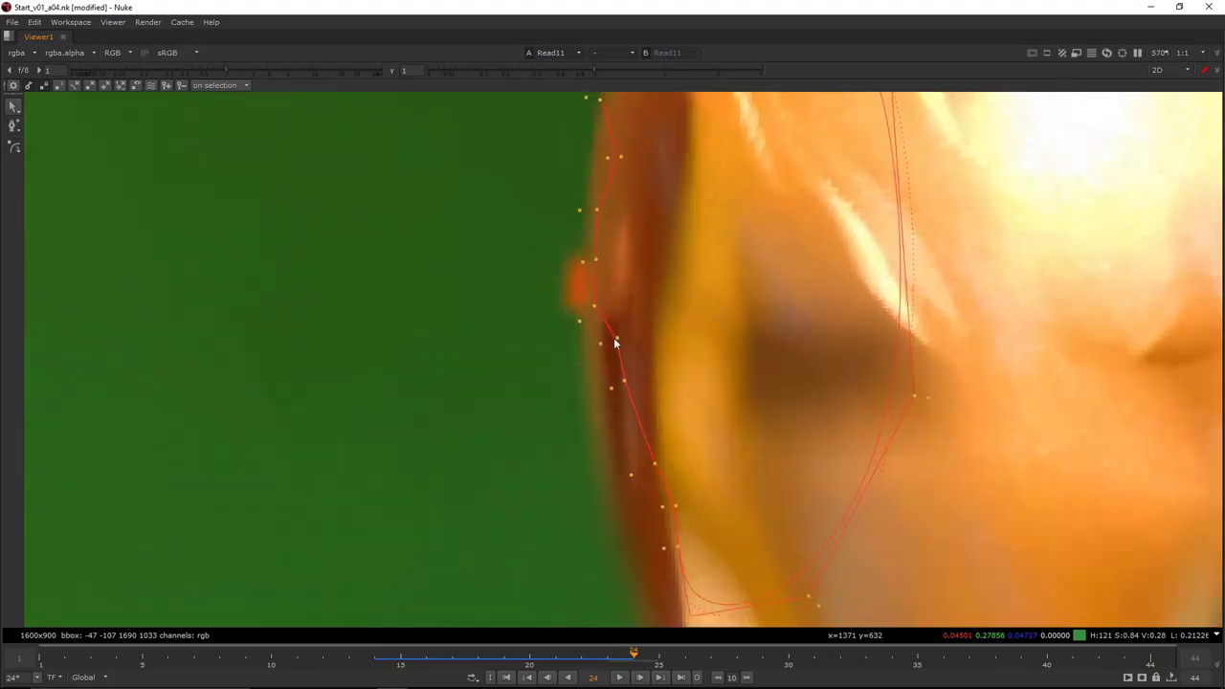
Check the Roto12 shape against the face edge, stepping back from frame 24 to frame 17
{"action": "key", "text": "Left"}
{"action": "key", "text": "Left"}
{"action": "key", "text": "Left"}
{"action": "key", "text": "Left"}
{"action": "key", "text": "Left"}
{"action": "key", "text": "Left"}
{"action": "key", "text": "Left"}
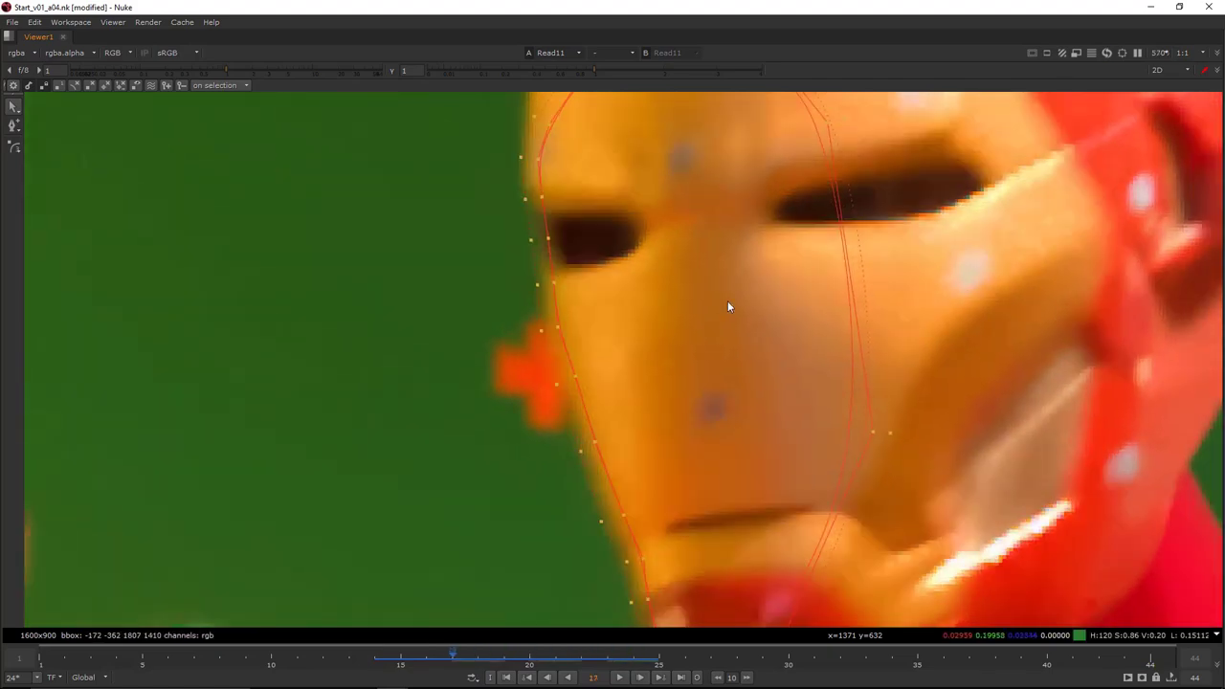
Correct the Roto12 face-edge point beside the orange marker at frame 18
{"action": "key", "text": "Right"}
{"action": "key", "text": "Right"}
{"action": "key", "text": "Left"}
{"action": "scroll", "coordinate": [610, 348], "scroll_direction": "up", "scroll_amount": 3}
{"action": "left_click_drag", "start_coordinate": [609, 347], "coordinate": [574, 384]}
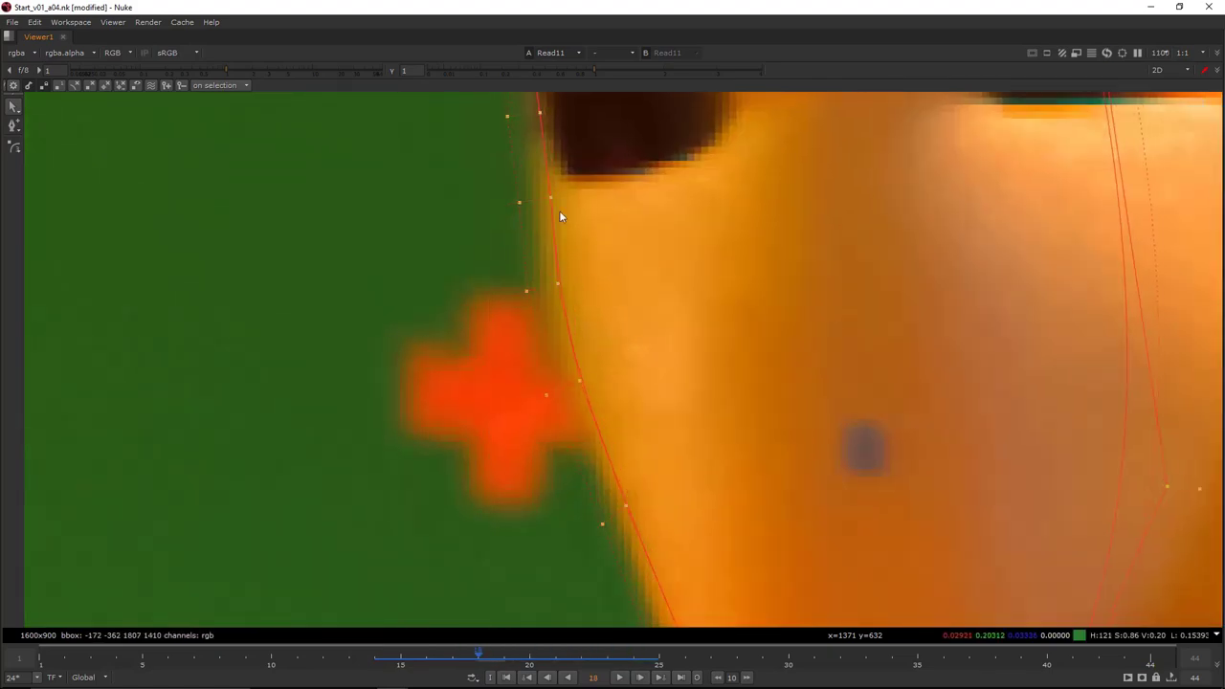
{"action": "scroll", "coordinate": [611, 404], "scroll_direction": "down", "scroll_amount": 3}
{"action": "scroll", "coordinate": [619, 402], "scroll_direction": "up", "scroll_amount": 3}
{"action": "scroll", "coordinate": [594, 314], "scroll_direction": "down", "scroll_amount": 3}
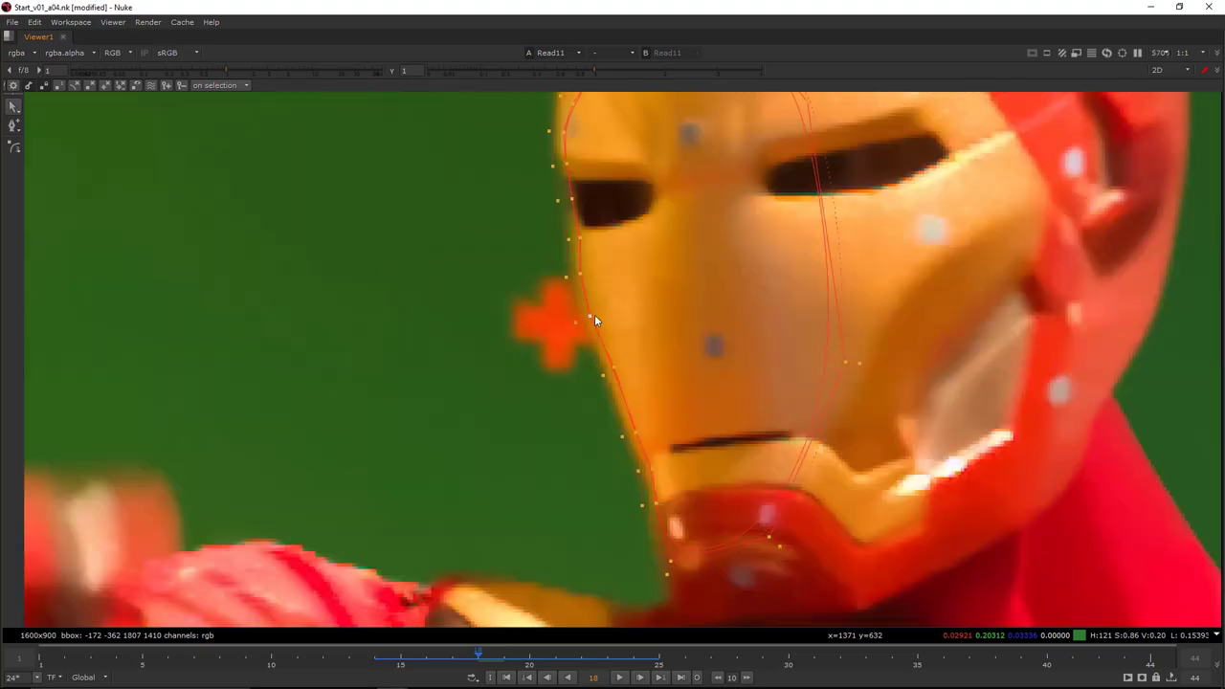
Examine frame by frame how the Roto12 shape follows the face edge beside the marker, including frames 13 to 18
{"action": "key", "text": "Left"}
{"action": "key", "text": "Left"}
{"action": "key", "text": "Left"}
{"action": "key", "text": "Left"}
{"action": "key", "text": "Left"}
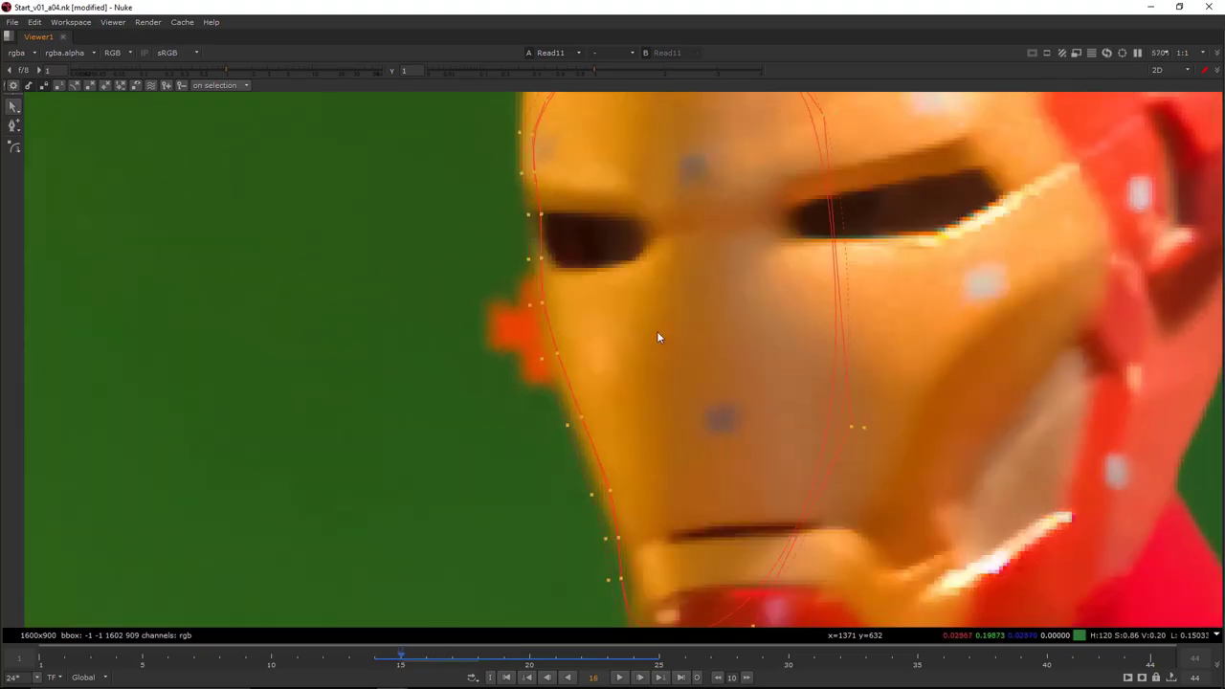
{"action": "key", "text": "Right"}
{"action": "key", "text": "Right"}
{"action": "key", "text": "Right"}
{"action": "key", "text": "Right"}
{"action": "key", "text": "Right"}
{"action": "key", "text": "Right"}
{"action": "key", "text": "Right"}
{"action": "key", "text": "Right"}
{"action": "key", "text": "Right"}
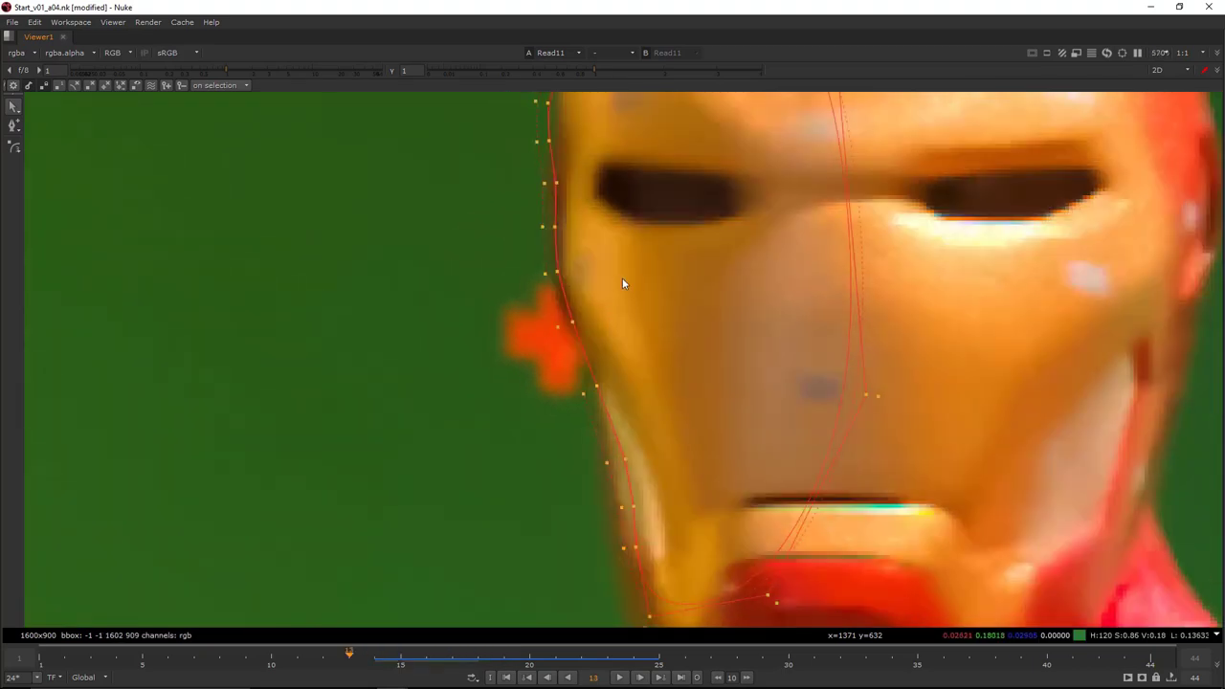
{"action": "scroll", "coordinate": [630, 285], "scroll_direction": "down", "scroll_amount": 2}
{"action": "key", "text": "Left"}
{"action": "key", "text": "Left"}
{"action": "key", "text": "Left"}
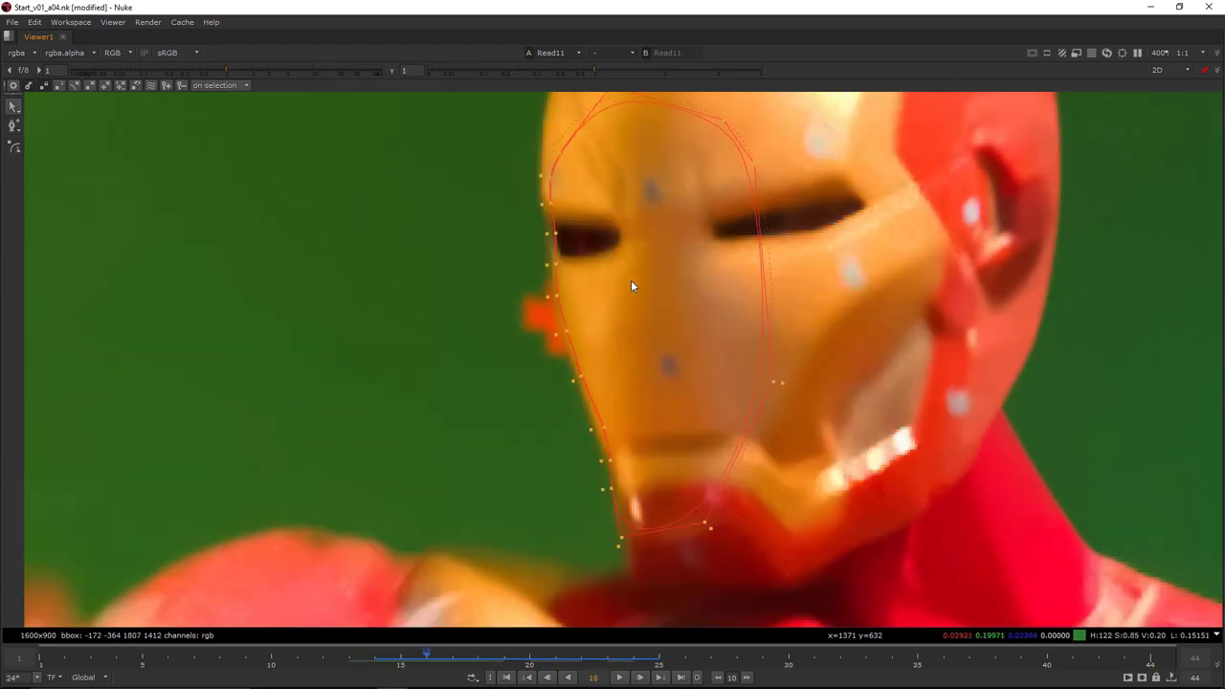
{"action": "key", "text": "Right"}
Shift the Roto12 shape toward the face at frame 13 and refine its points beside the marker and lower cheek
{"action": "scroll", "coordinate": [587, 248], "scroll_direction": "up", "scroll_amount": 5}
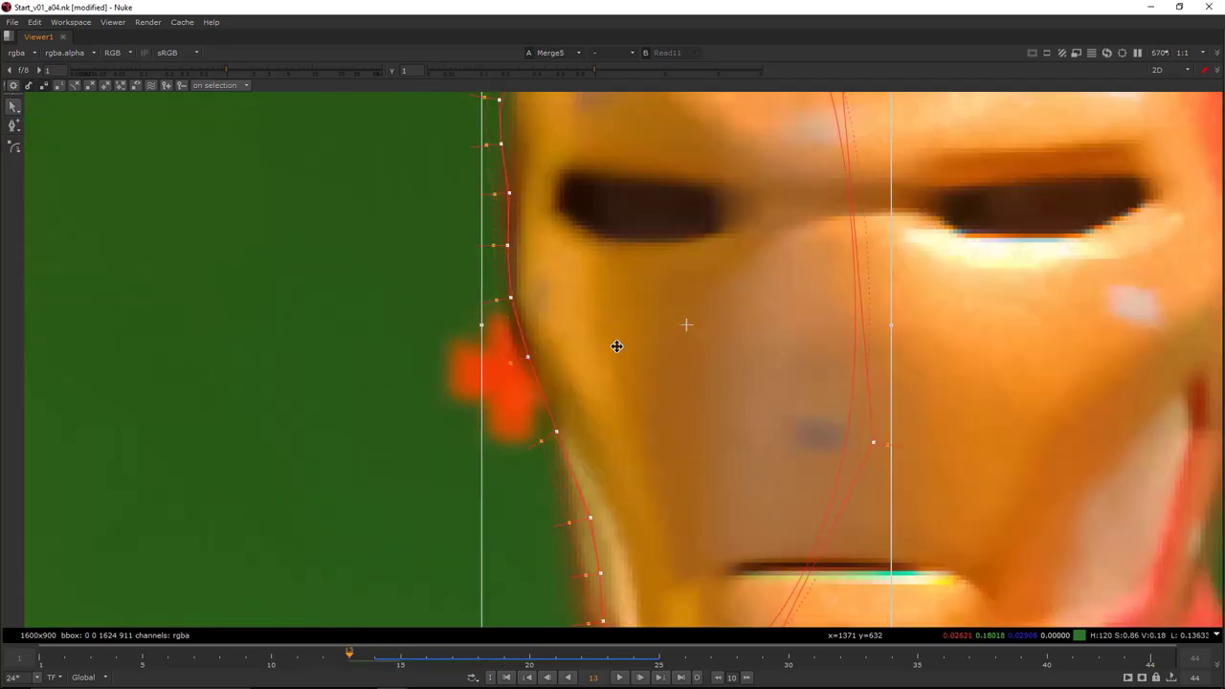
{"action": "left_click_drag", "start_coordinate": [616, 346], "coordinate": [624, 346]}
{"action": "left_click", "coordinate": [423, 391]}
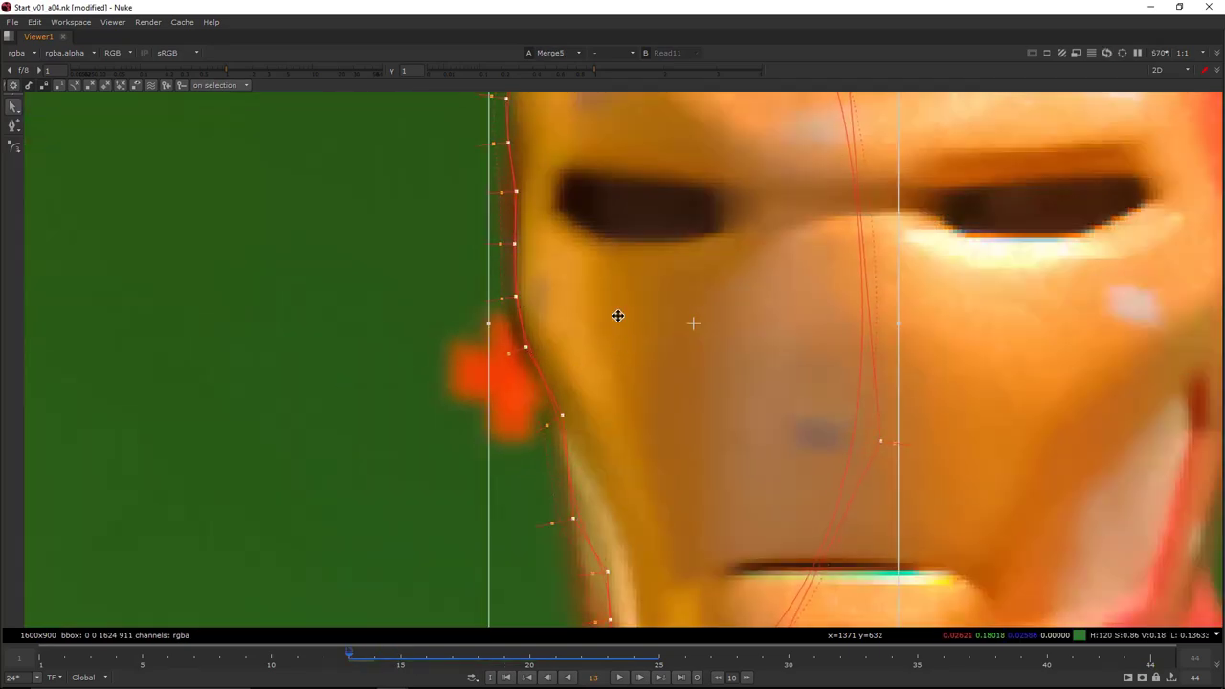
Move the whole Roto12 shape onto the shifted face edge beside the marker at frame 11
{"action": "key", "text": "Left"}
{"action": "scroll", "coordinate": [494, 356], "scroll_direction": "up", "scroll_amount": 1}
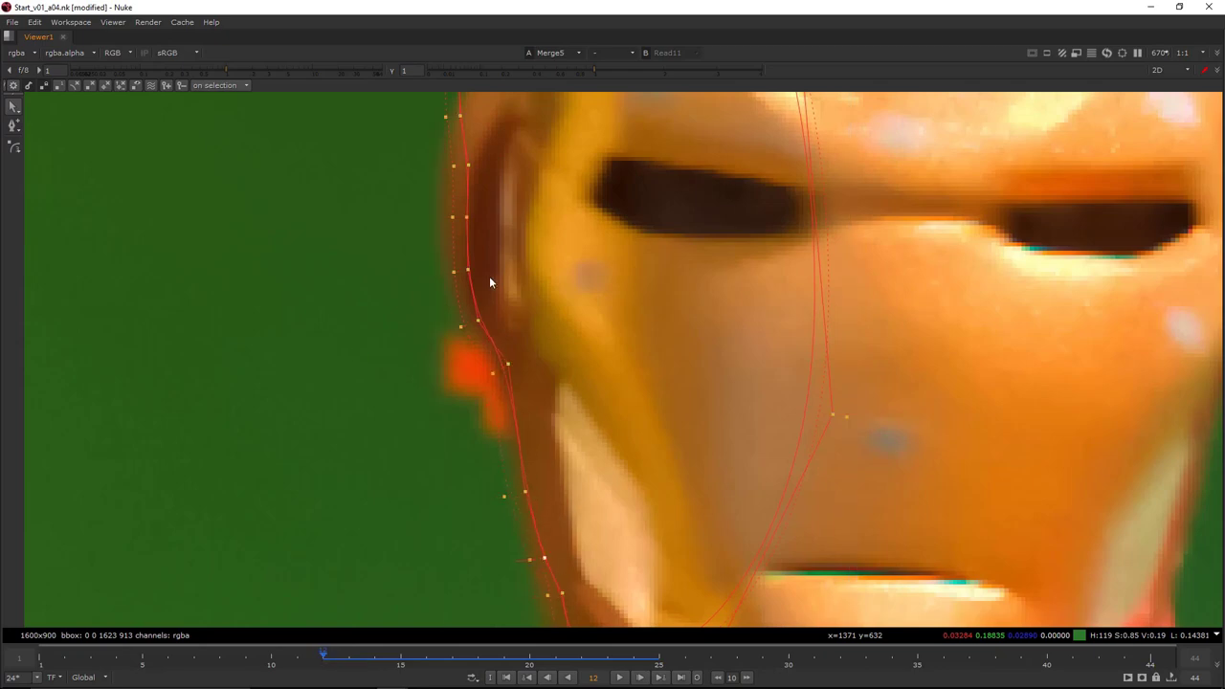
{"action": "key", "text": "ctrl+a"}
{"action": "key", "text": "Left"}
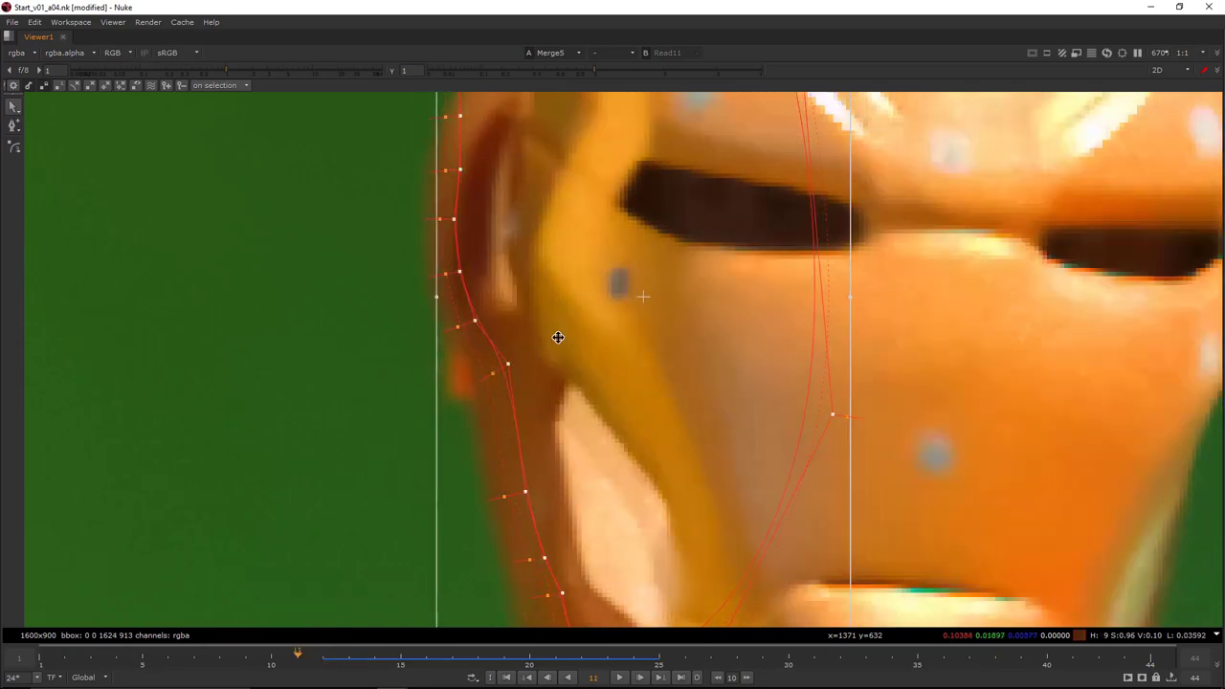
{"action": "left_click_drag", "start_coordinate": [643, 302], "coordinate": [616, 297]}
{"action": "scroll", "coordinate": [616, 297], "scroll_direction": "down", "scroll_amount": 4}
{"action": "left_click_drag", "start_coordinate": [731, 504], "coordinate": [724, 509]}
{"action": "scroll", "coordinate": [539, 346], "scroll_direction": "up", "scroll_amount": 5}
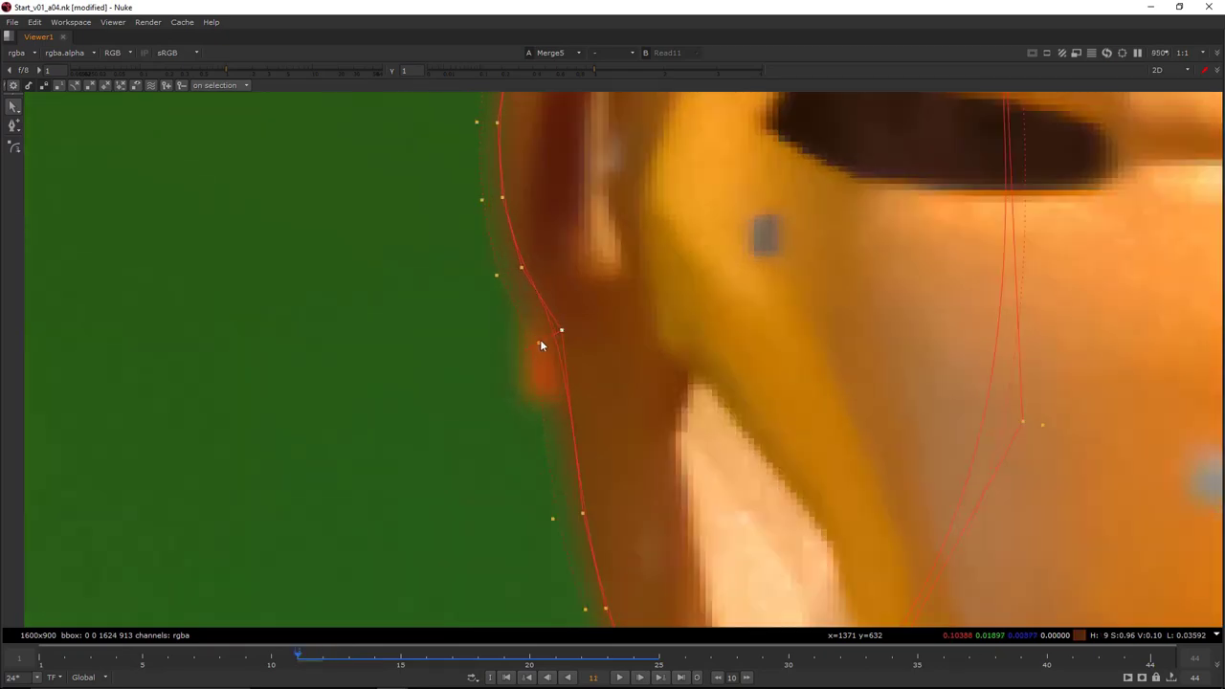
Set the Roto12 shape's opacity to 0 at frame 10
{"action": "key", "text": "Left"}
{"action": "key", "text": "ctrl+a"}
{"action": "scroll", "coordinate": [603, 339], "scroll_direction": "down", "scroll_amount": 7}
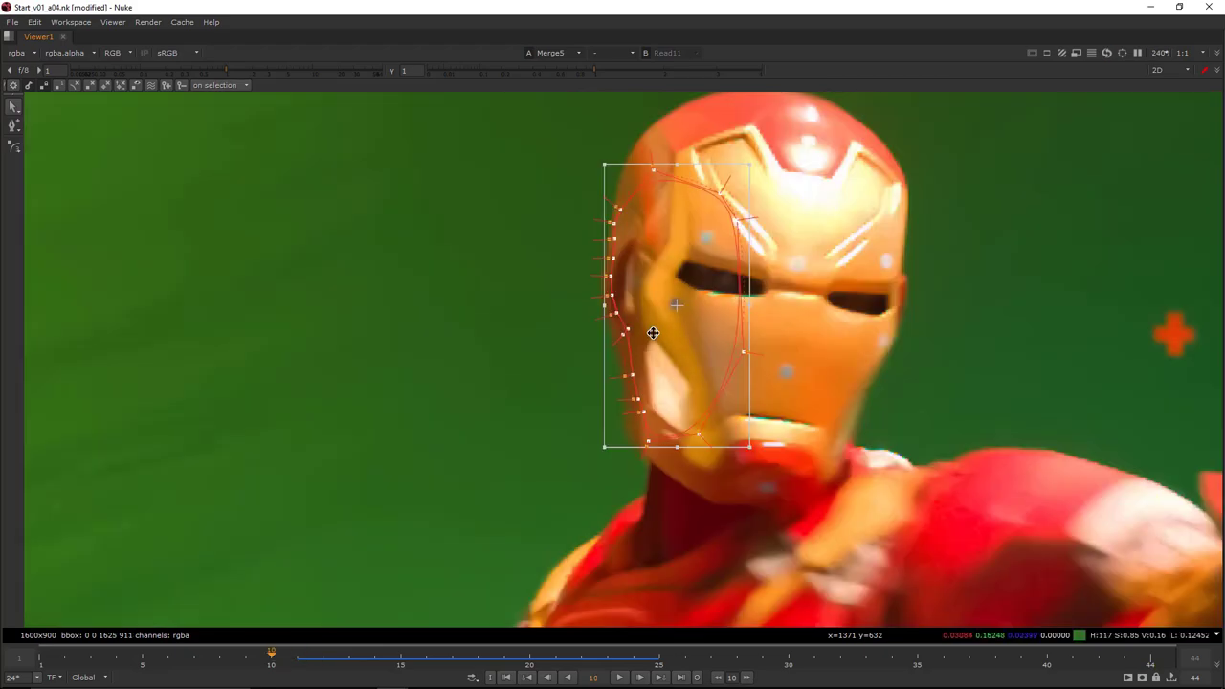
{"action": "key", "text": "space"}
{"action": "key", "text": "Left"}
{"action": "key", "text": "Left"}
{"action": "key", "text": "Left"}
{"action": "left_click", "coordinate": [223, 394]}
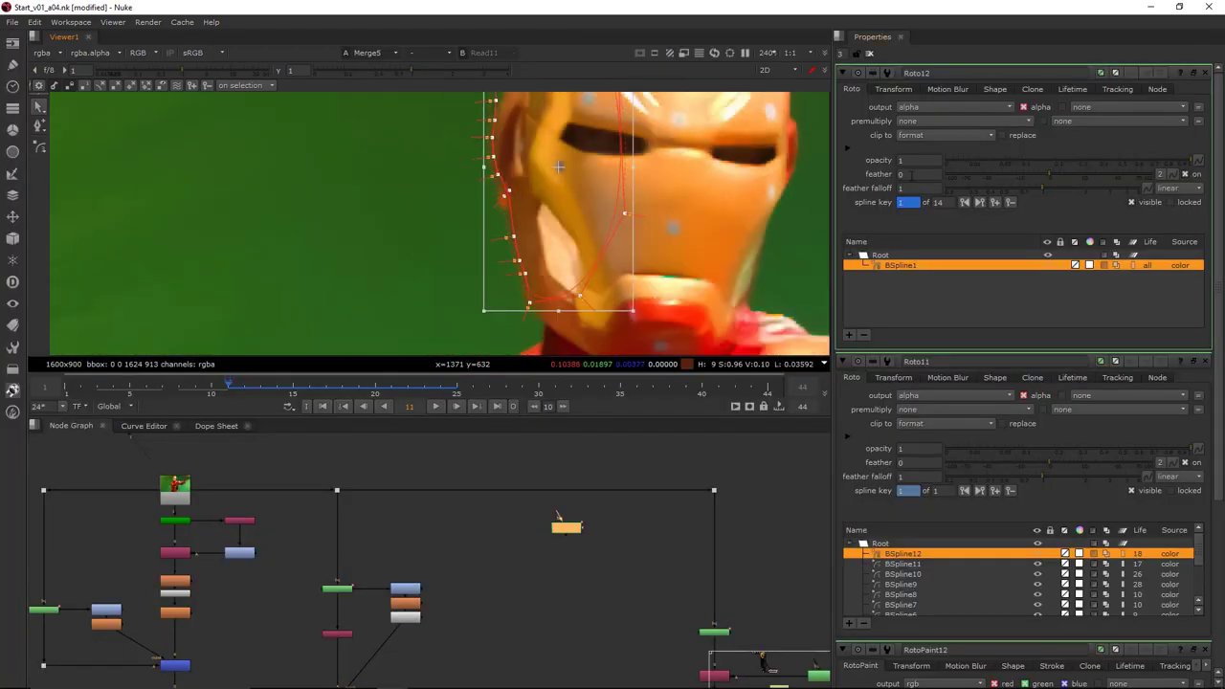
{"action": "key", "text": "Left"}
{"action": "left_click", "coordinate": [913, 159]}
{"action": "type", "text": "0"}
Set a key on the Roto12 shape's opacity at frame 24
{"action": "left_click", "coordinate": [443, 387]}
{"action": "scroll", "coordinate": [631, 188], "scroll_direction": "up", "scroll_amount": 1}
{"action": "right_click", "coordinate": [925, 160]}
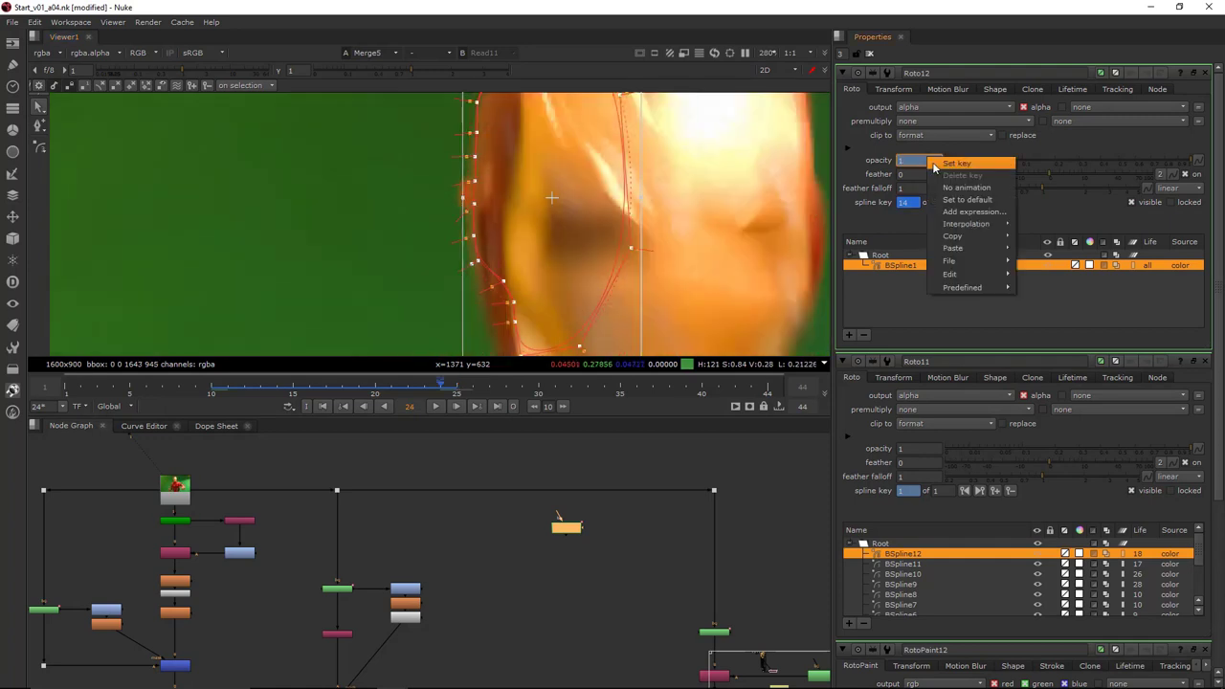
{"action": "left_click", "coordinate": [942, 163]}
{"action": "key", "text": "Right"}
{"action": "left_click", "coordinate": [749, 216]}
{"action": "key", "text": "Left"}
{"action": "key", "text": "Right"}
Examine the helmet edge without the roto overlay around frames 24 and 25, and the source plate back to frame 20
{"action": "key", "text": "o"}
{"action": "middle_click_drag", "start_coordinate": [539, 159], "coordinate": [643, 188]}
{"action": "scroll", "coordinate": [643, 186], "scroll_direction": "down", "scroll_amount": 2}
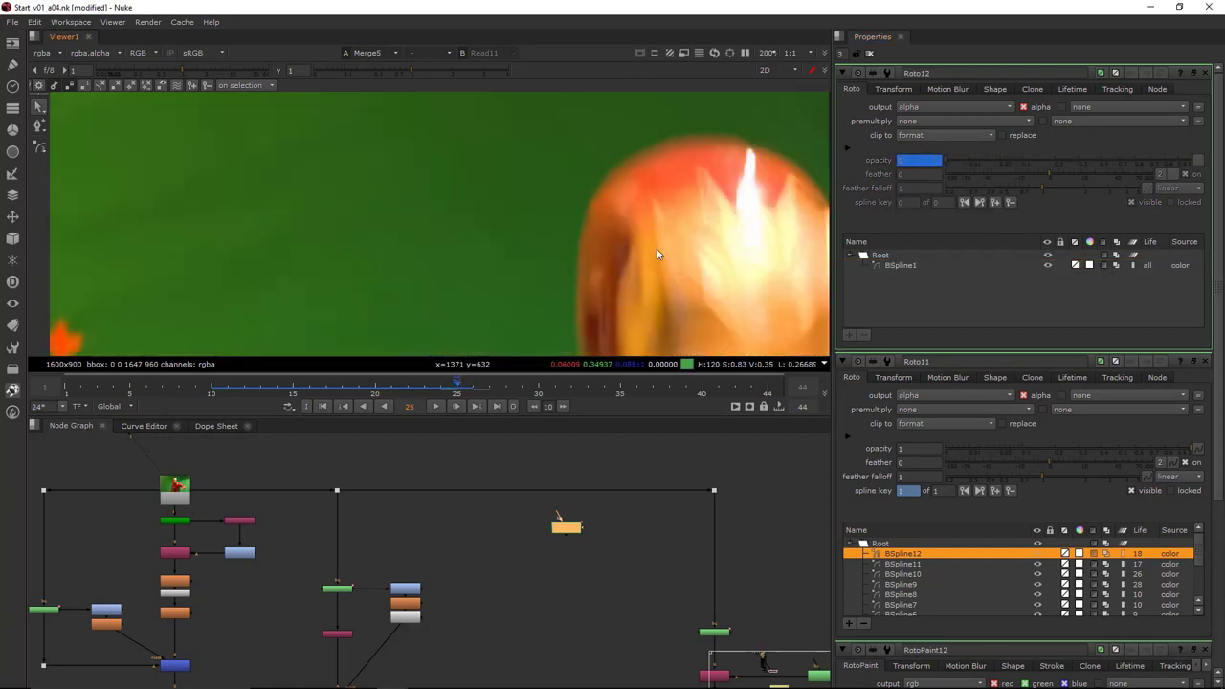
{"action": "key", "text": "Left"}
{"action": "key", "text": "Right"}
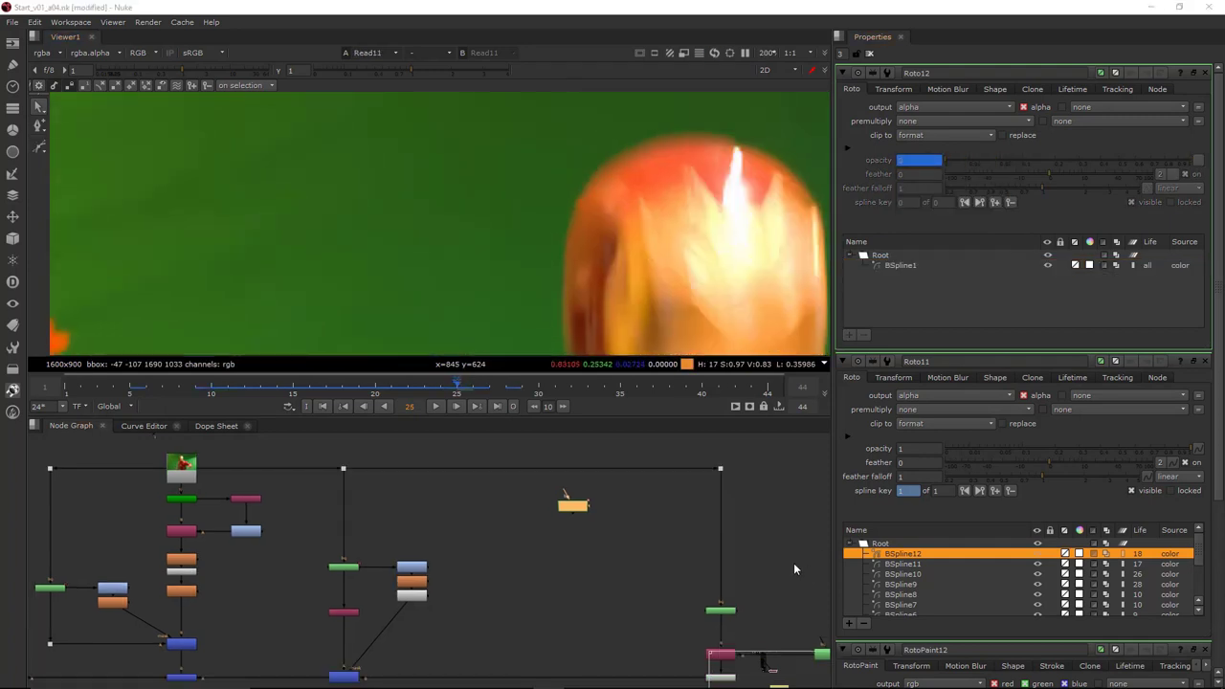
{"action": "scroll", "coordinate": [600, 510], "scroll_direction": "up", "scroll_amount": 3}
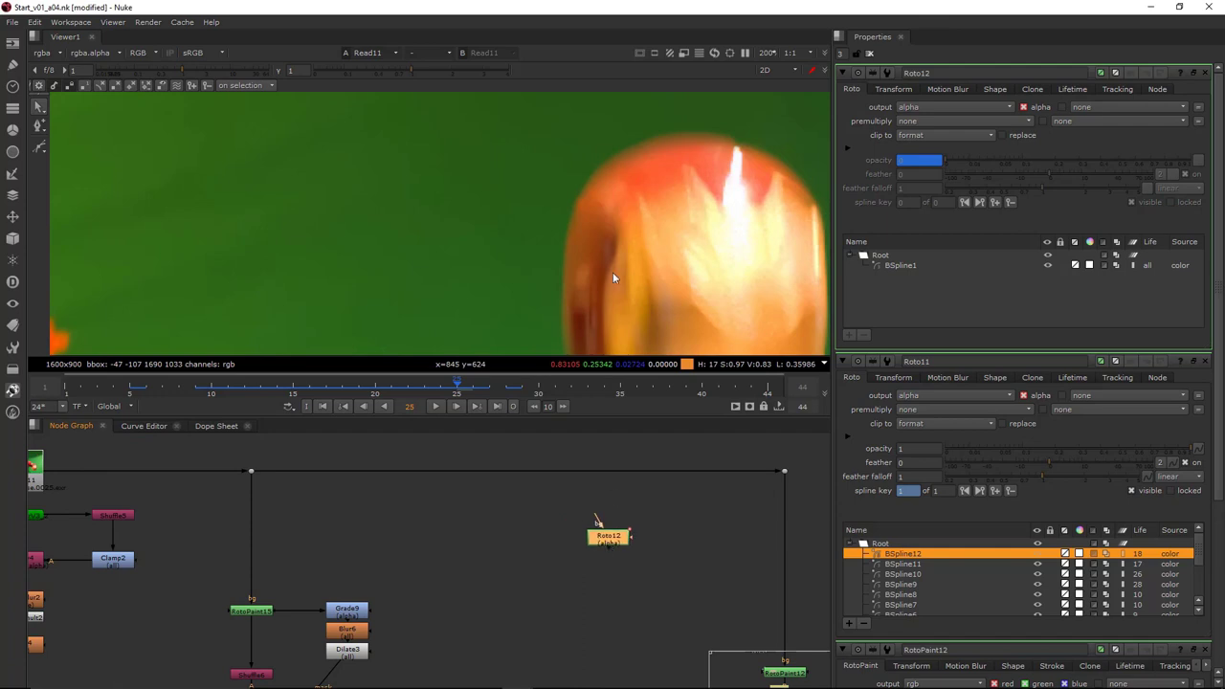
{"action": "middle_click_drag", "start_coordinate": [612, 277], "coordinate": [574, 194]}
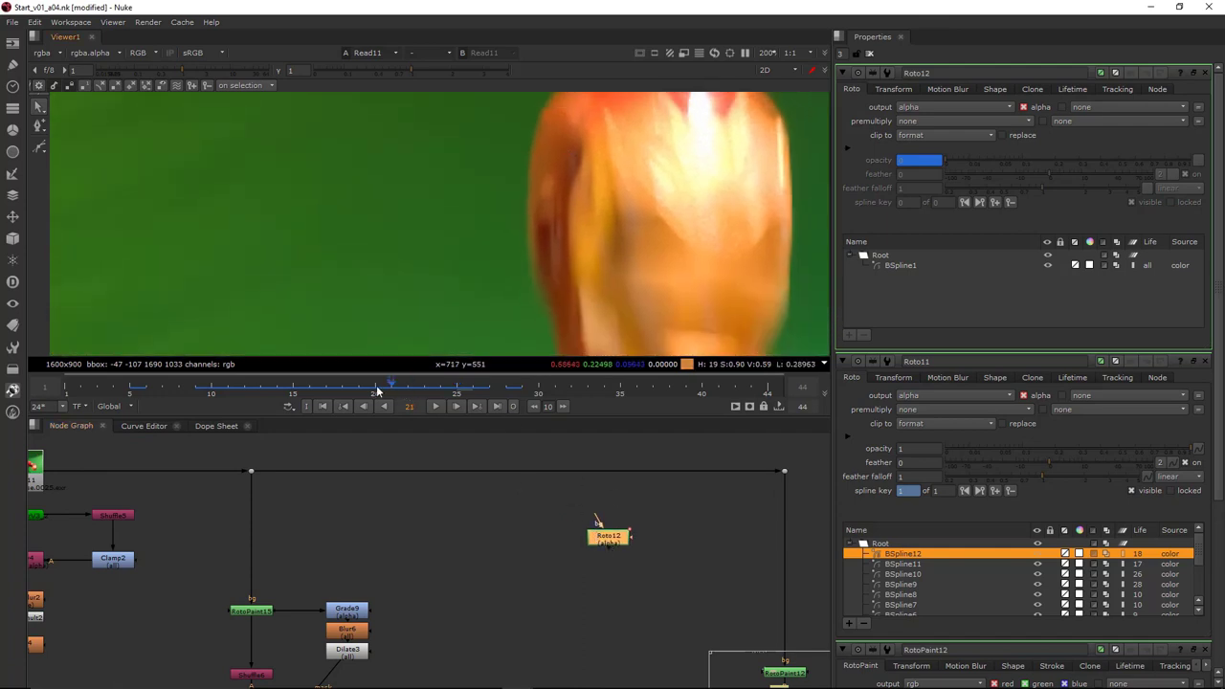
{"action": "left_click", "coordinate": [378, 391]}
Add a Copy node fed by Roto12 on A and by a new dot on the plate line on B, and view its output
{"action": "left_click", "coordinate": [507, 541]}
{"action": "key", "text": "k"}
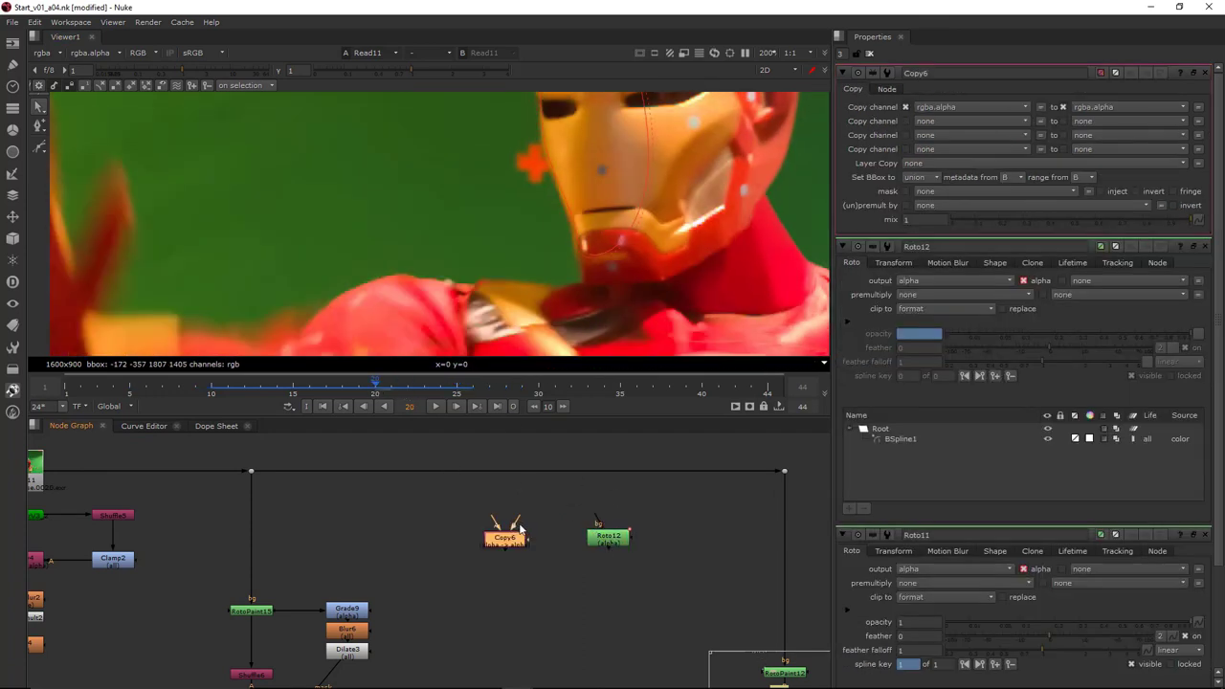
{"action": "left_click", "coordinate": [512, 472], "text": "ctrl"}
{"action": "left_click_drag", "start_coordinate": [516, 523], "coordinate": [508, 471]}
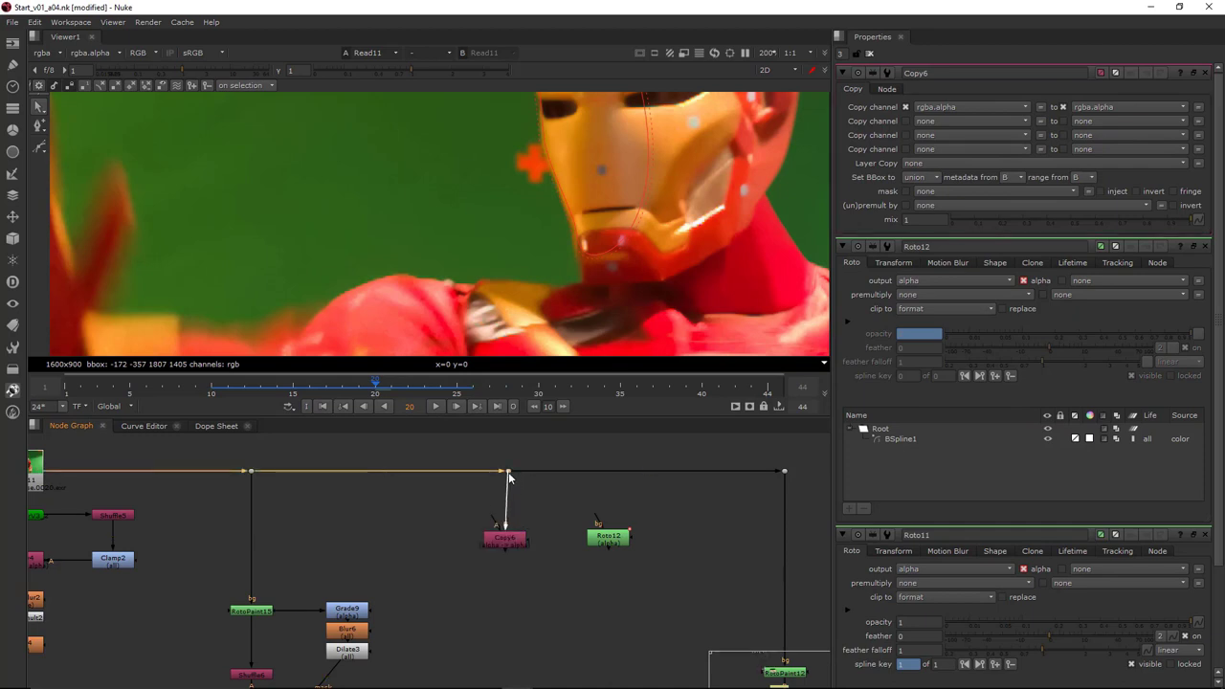
{"action": "left_click_drag", "start_coordinate": [596, 543], "coordinate": [608, 544]}
{"action": "key", "text": "1"}
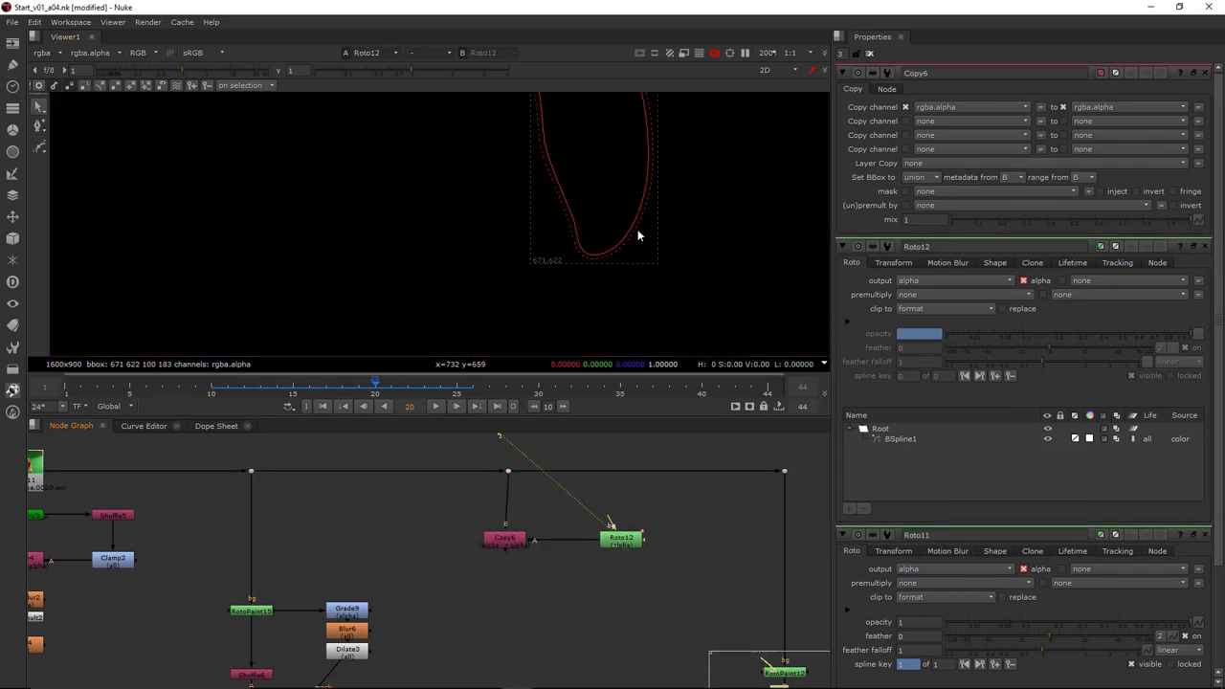
{"action": "key", "text": "a"}
{"action": "scroll", "coordinate": [534, 266], "scroll_direction": "up", "scroll_amount": 5}
{"action": "key", "text": "a"}
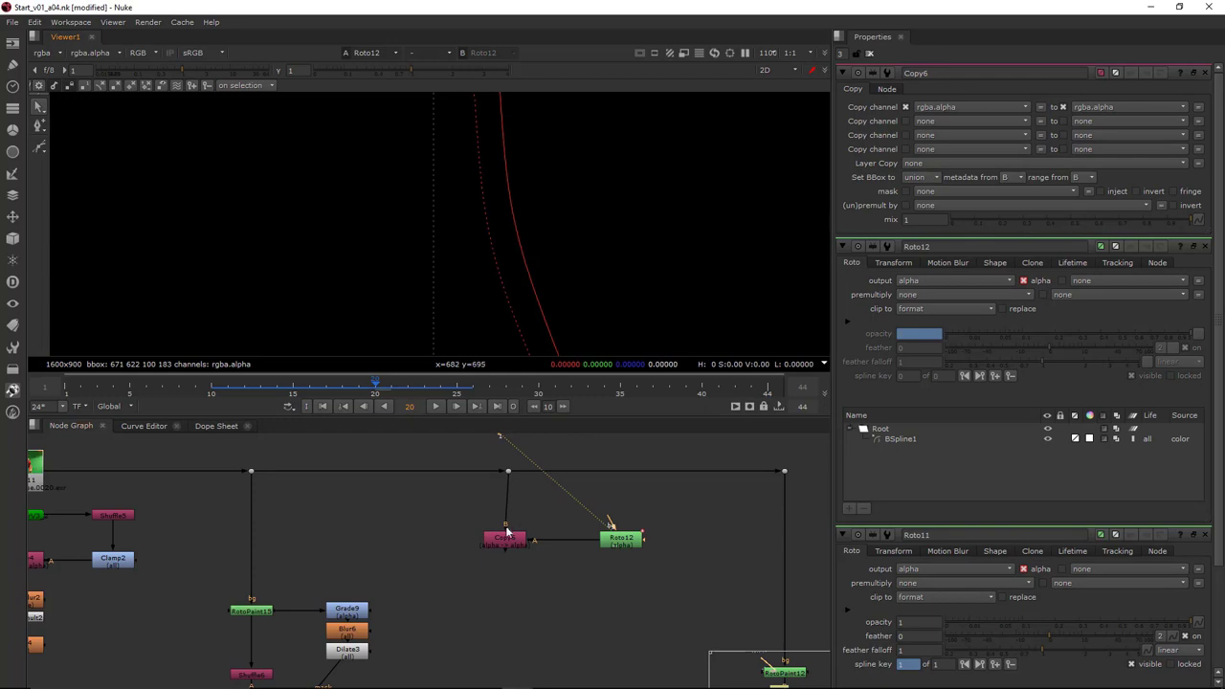
{"action": "left_click", "coordinate": [506, 535]}
{"action": "key", "text": "1"}
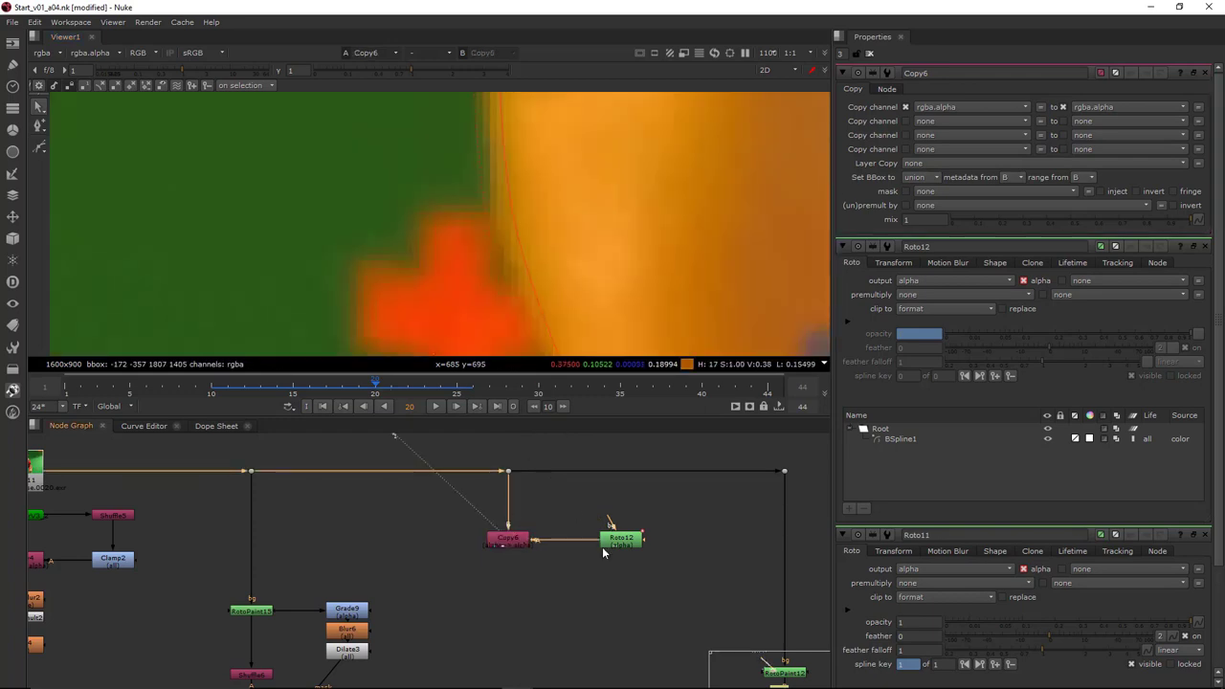
Insert a Clamp node between Roto12 and the Copy node and line the three nodes up in a row
{"action": "left_click_drag", "start_coordinate": [626, 542], "coordinate": [647, 548]}
{"action": "key", "text": "Tab"}
{"action": "type", "text": "clamp"}
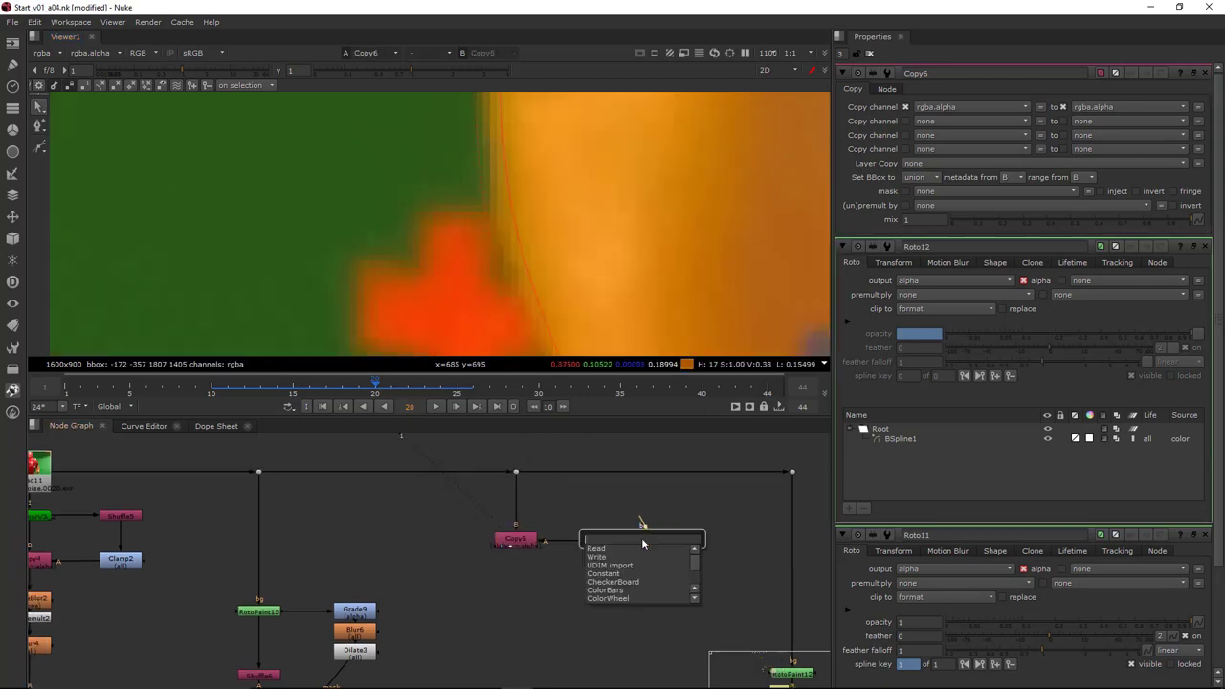
{"action": "key", "text": "Return"}
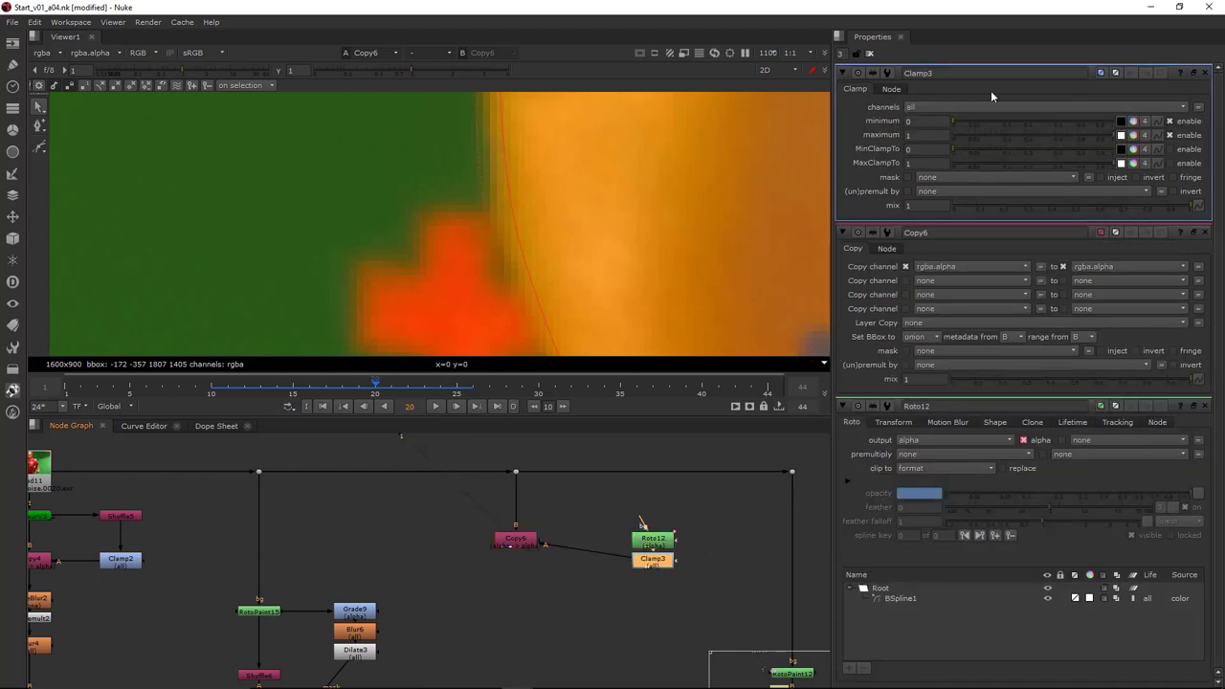
{"action": "left_click", "coordinate": [660, 566], "text": "ctrl"}
{"action": "left_click_drag", "start_coordinate": [660, 565], "coordinate": [663, 545]}
{"action": "left_click", "coordinate": [692, 549]}
{"action": "left_click", "coordinate": [666, 544]}
{"action": "key", "text": "1"}
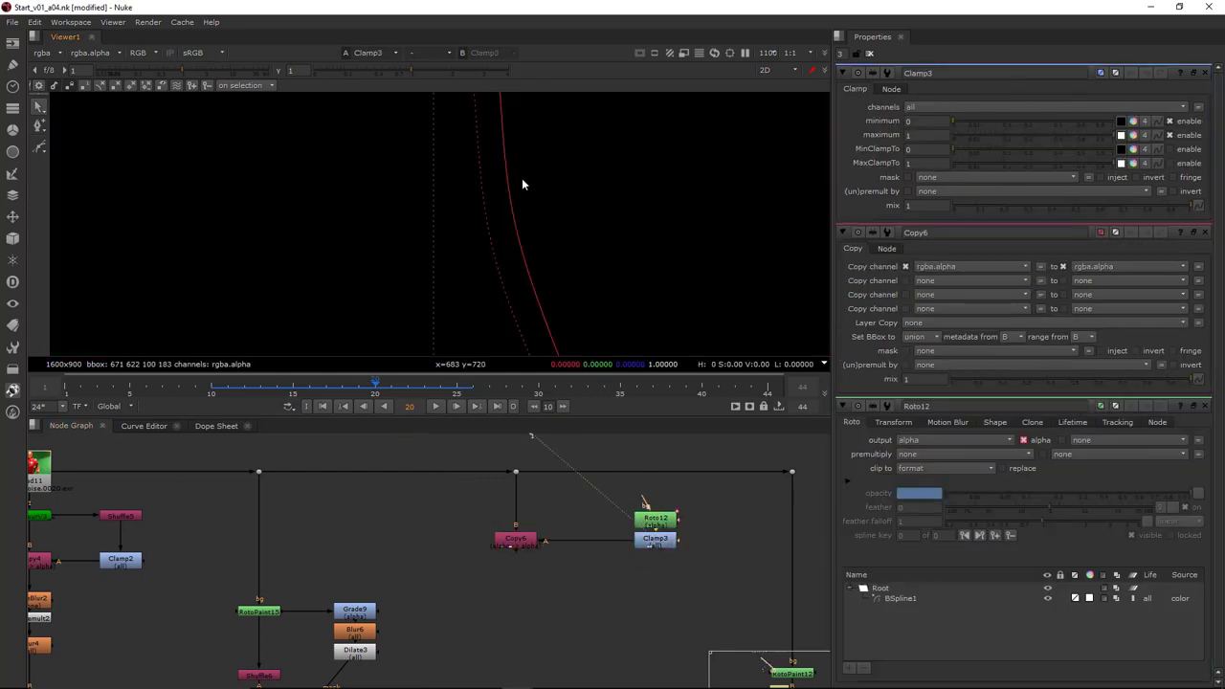
{"action": "key", "text": "a"}
{"action": "left_click_drag", "start_coordinate": [651, 543], "coordinate": [588, 543]}
{"action": "left_click_drag", "start_coordinate": [657, 521], "coordinate": [682, 544]}
{"action": "left_click", "coordinate": [602, 549]}
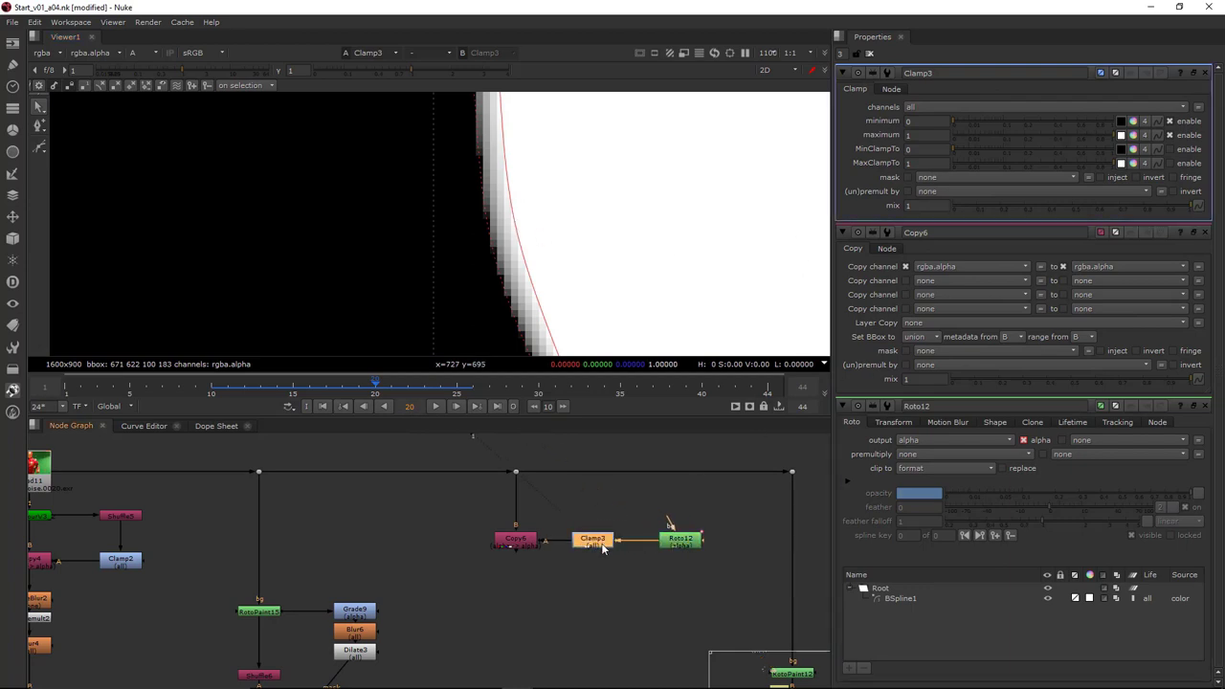
Set the Clamp minimum to 1, enable MinClampTo and MaxClampTo, and check the matte edge through the Copy node
{"action": "left_click_drag", "start_coordinate": [973, 121], "coordinate": [1112, 121]}
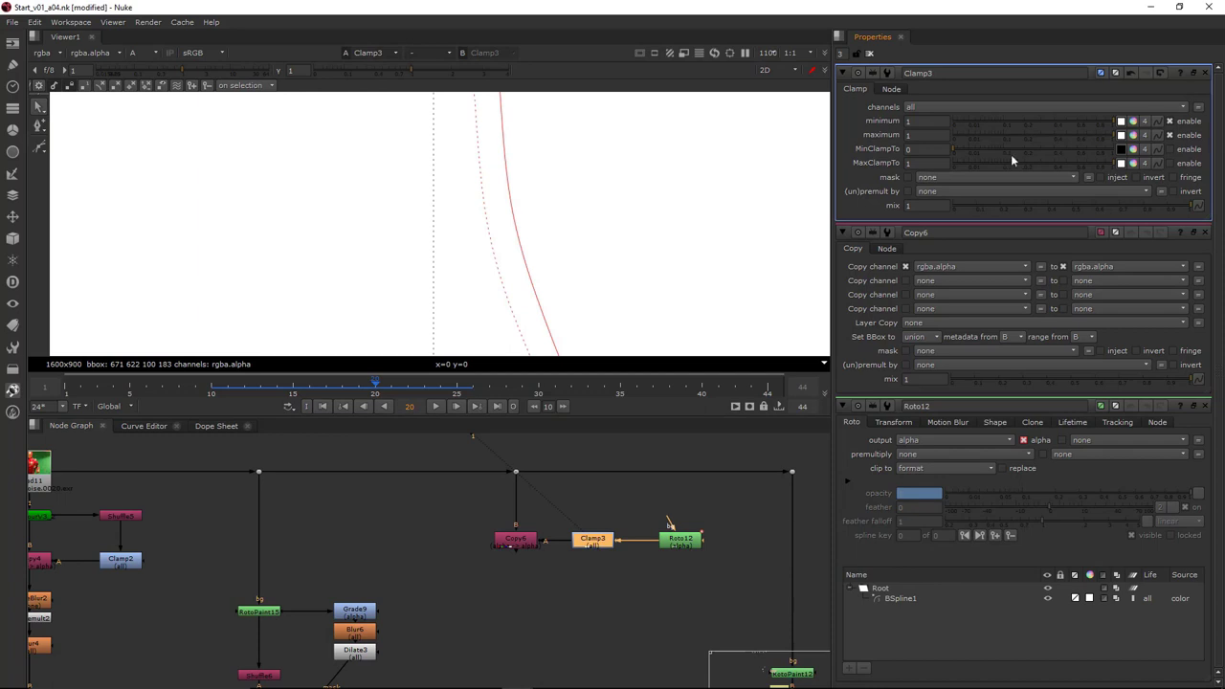
{"action": "left_click", "coordinate": [1169, 149]}
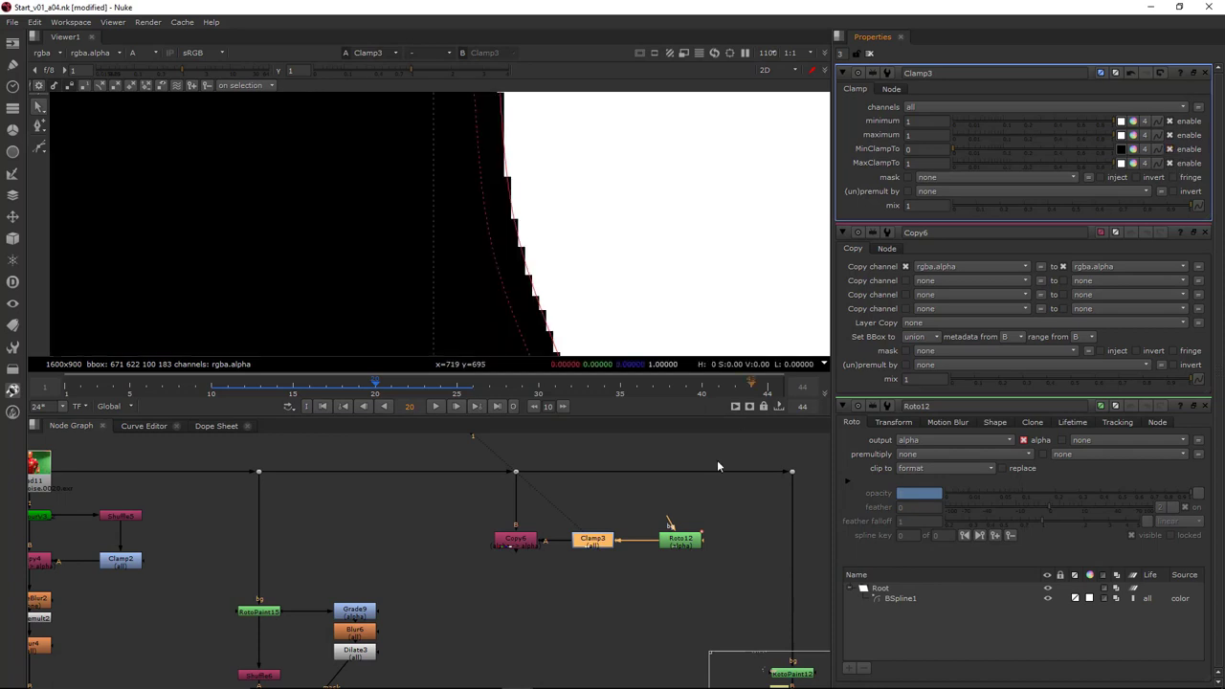
{"action": "left_click", "coordinate": [527, 541]}
{"action": "key", "text": "1"}
{"action": "key", "text": "a"}
{"action": "key", "text": "a"}
{"action": "key", "text": "a"}
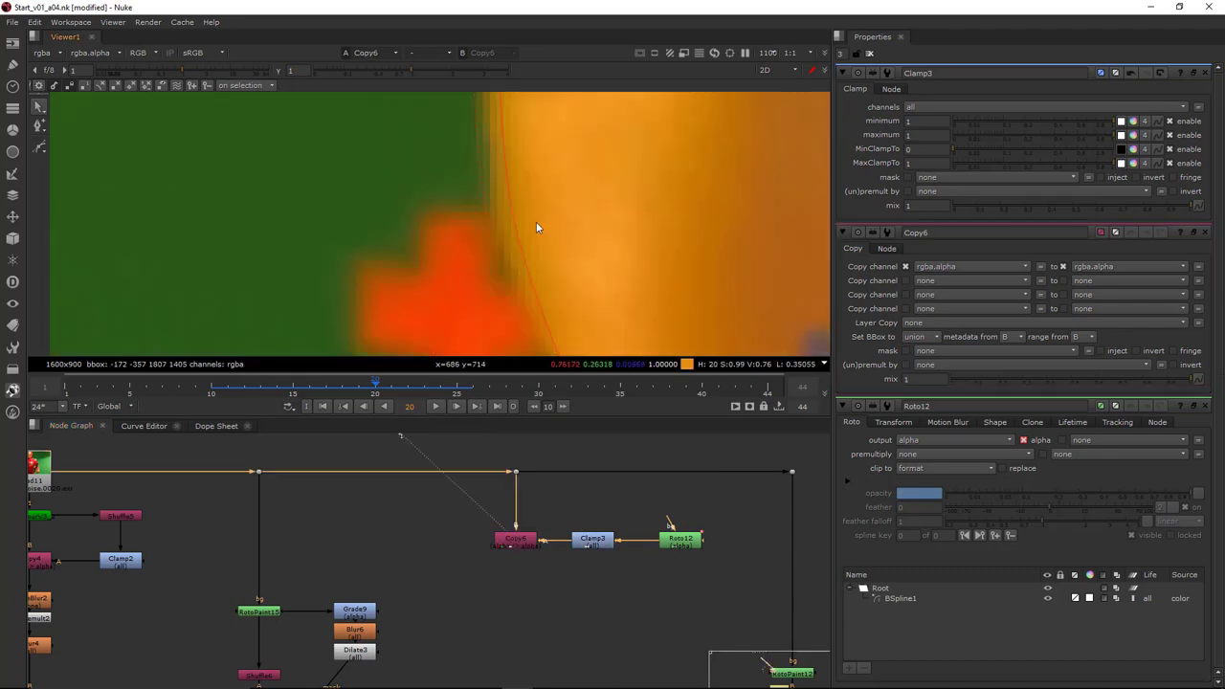
{"action": "key", "text": "a"}
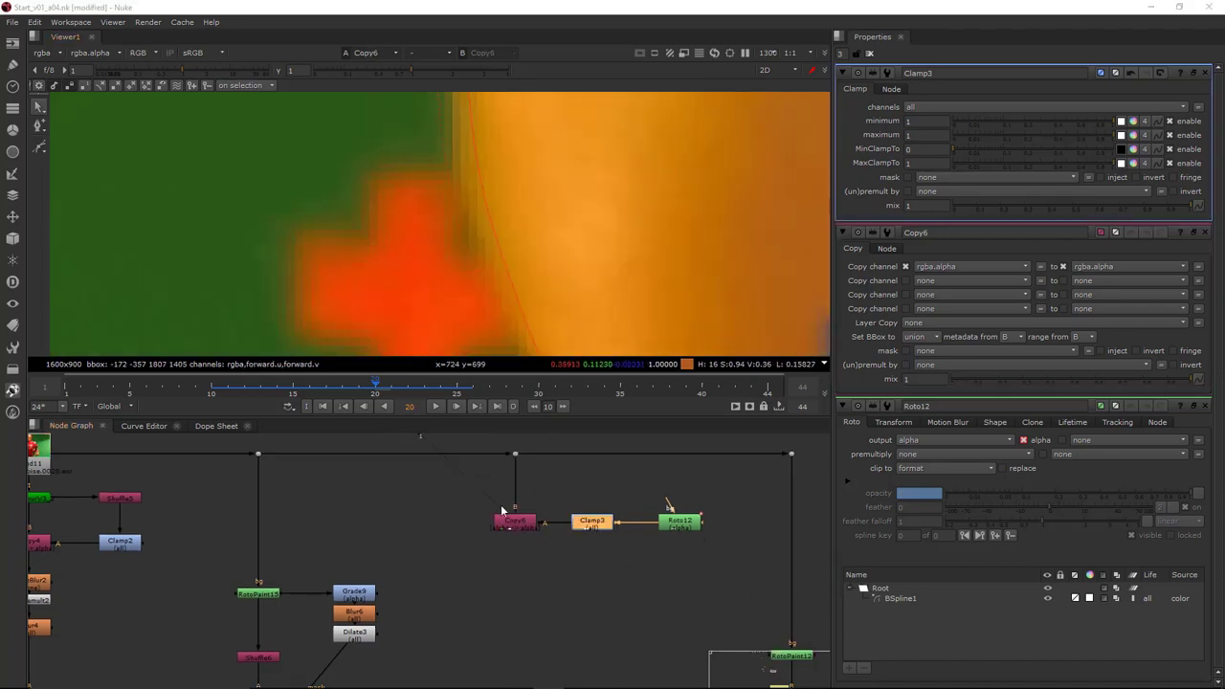
Add a Premult node below the Copy node and view the premultiplied face cutout
{"action": "left_click_drag", "start_coordinate": [501, 510], "coordinate": [517, 534]}
{"action": "left_click", "coordinate": [511, 527]}
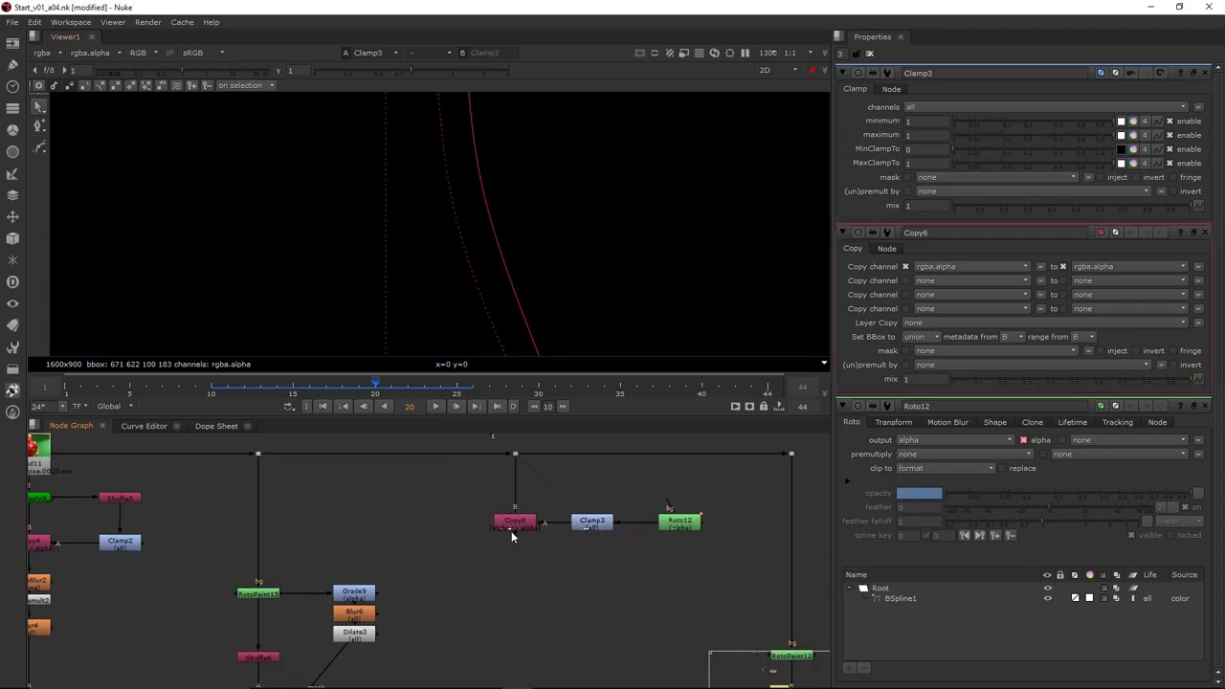
{"action": "key", "text": "1"}
{"action": "left_click", "coordinate": [538, 553]}
{"action": "key", "text": "Tab"}
{"action": "type", "text": "premult"}
{"action": "key", "text": "Return"}
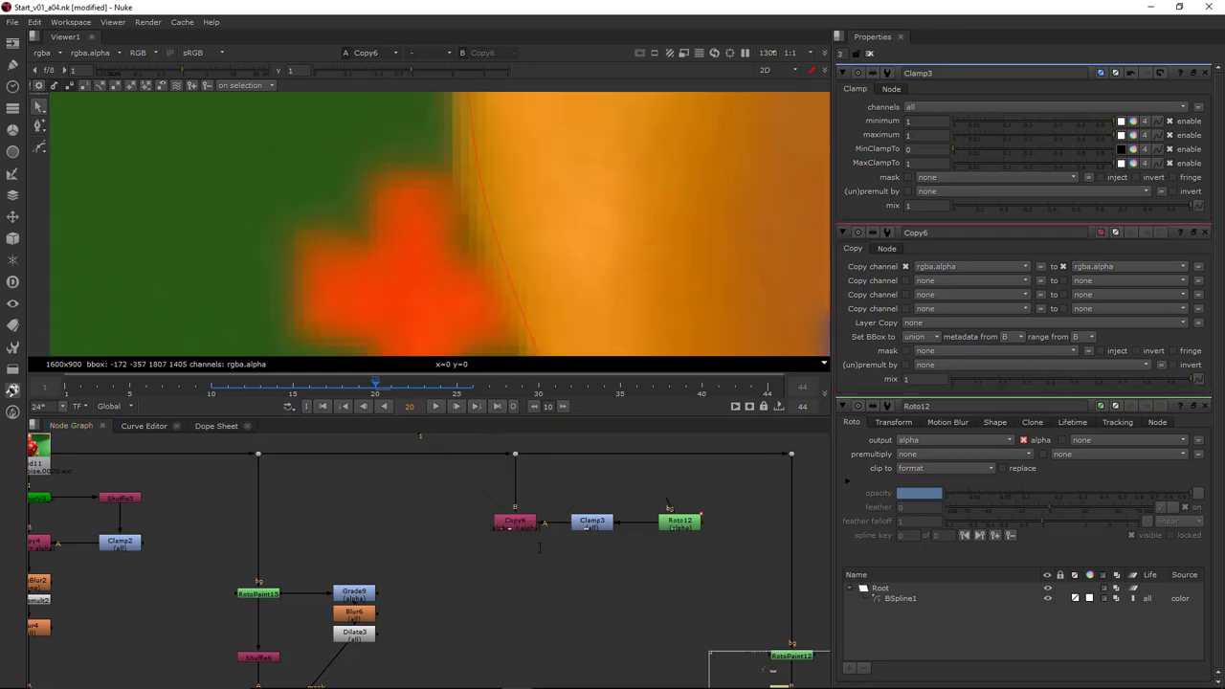
{"action": "left_click_drag", "start_coordinate": [513, 547], "coordinate": [517, 564]}
{"action": "left_click_drag", "start_coordinate": [501, 541], "coordinate": [511, 525]}
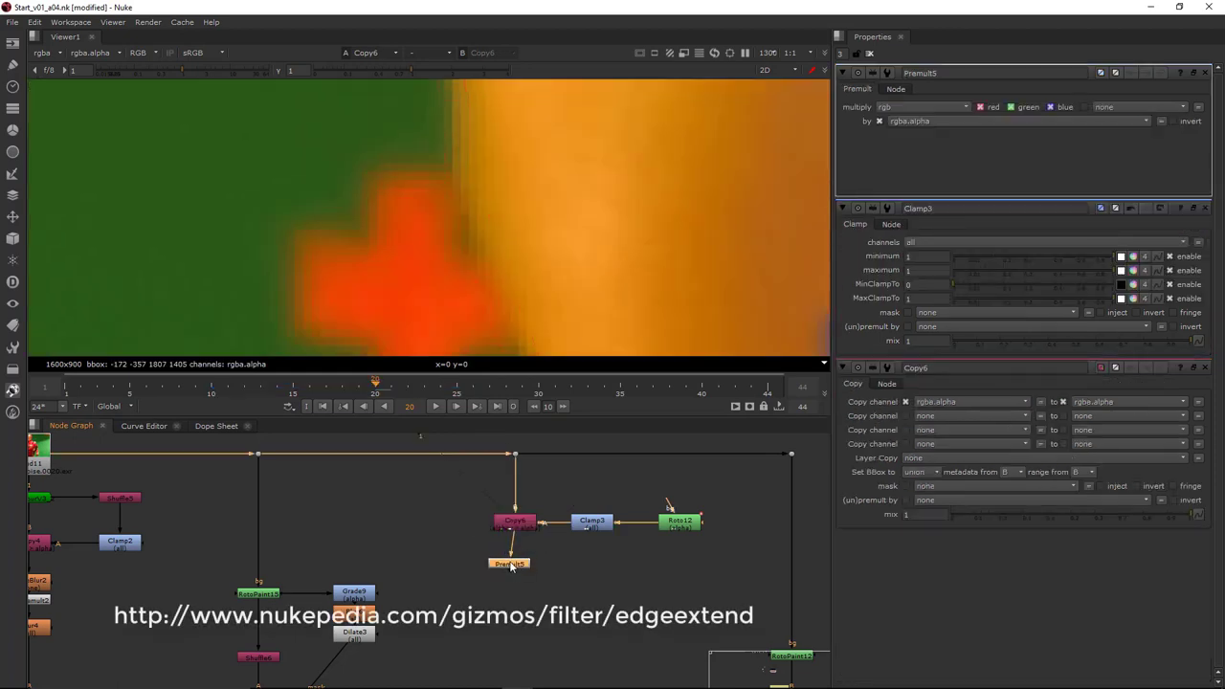
{"action": "key", "text": "1"}
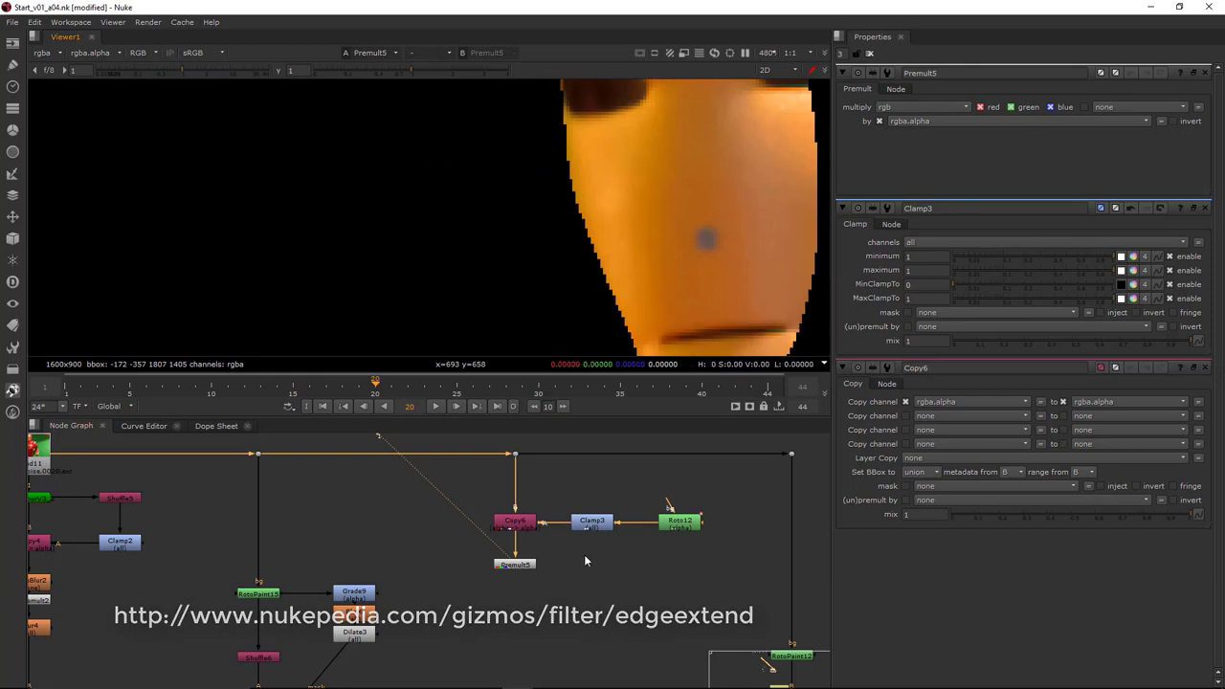
Add an EdgeBlur node below the Premult node
{"action": "left_click", "coordinate": [522, 565]}
{"action": "middle_click_drag", "start_coordinate": [521, 565], "coordinate": [527, 541]}
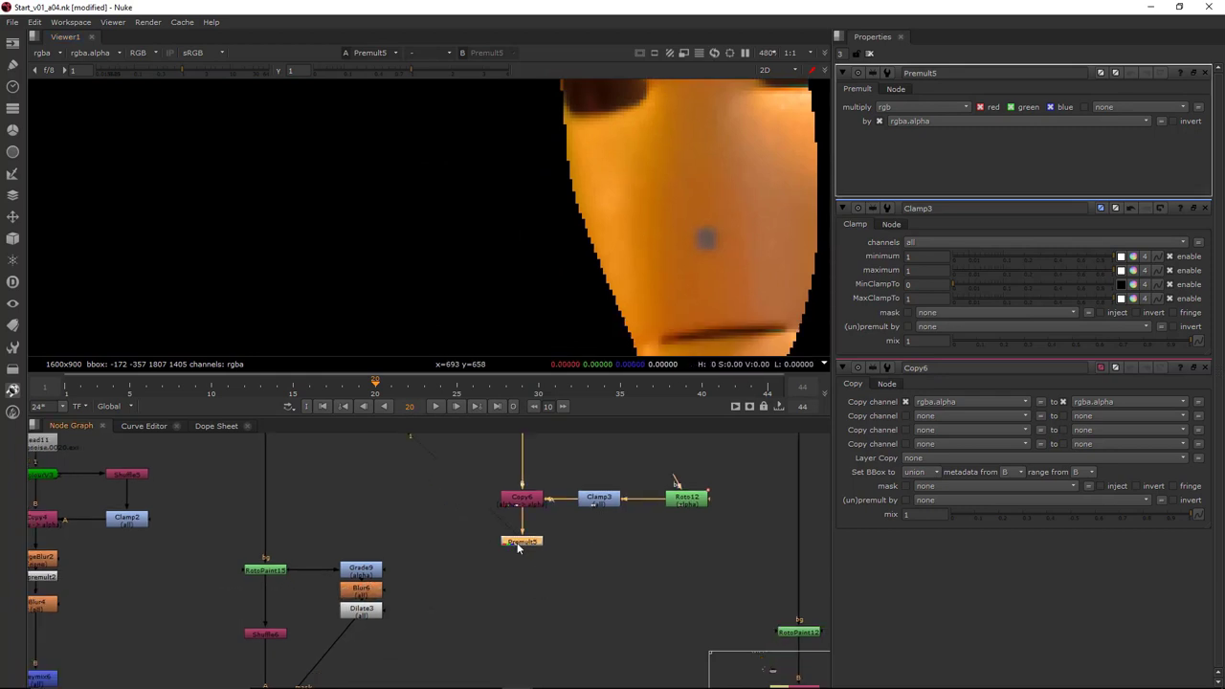
{"action": "key", "text": "Tab"}
{"action": "type", "text": "ed"}
{"action": "key", "text": "Return"}
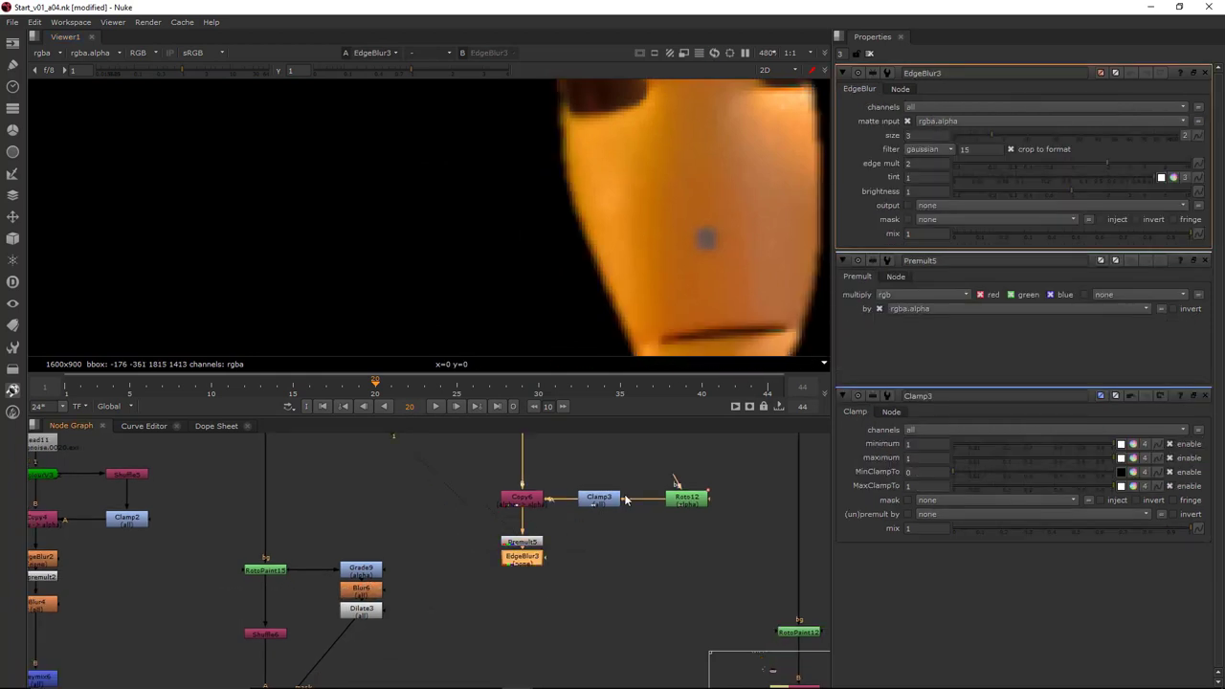
Add an Unpremult node below the EdgeBlur and a LevelSet node beneath it
{"action": "key", "text": "Tab"}
{"action": "type", "text": "unp"}
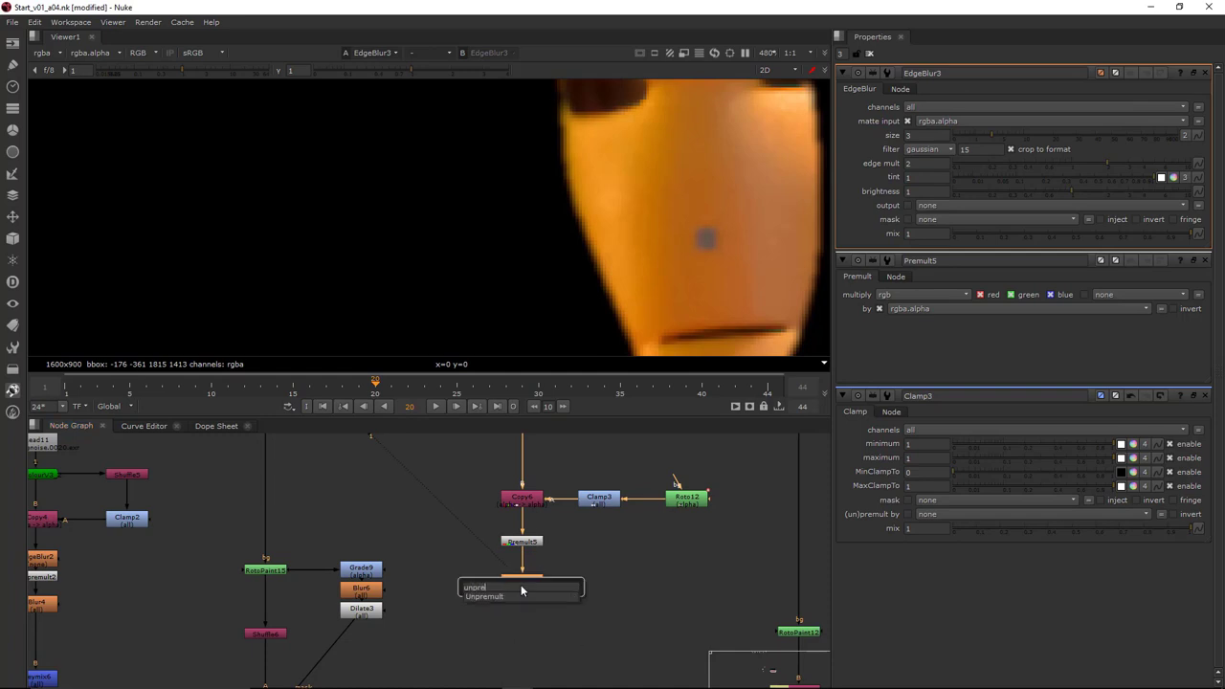
{"action": "key", "text": "Return"}
{"action": "key", "text": "Tab"}
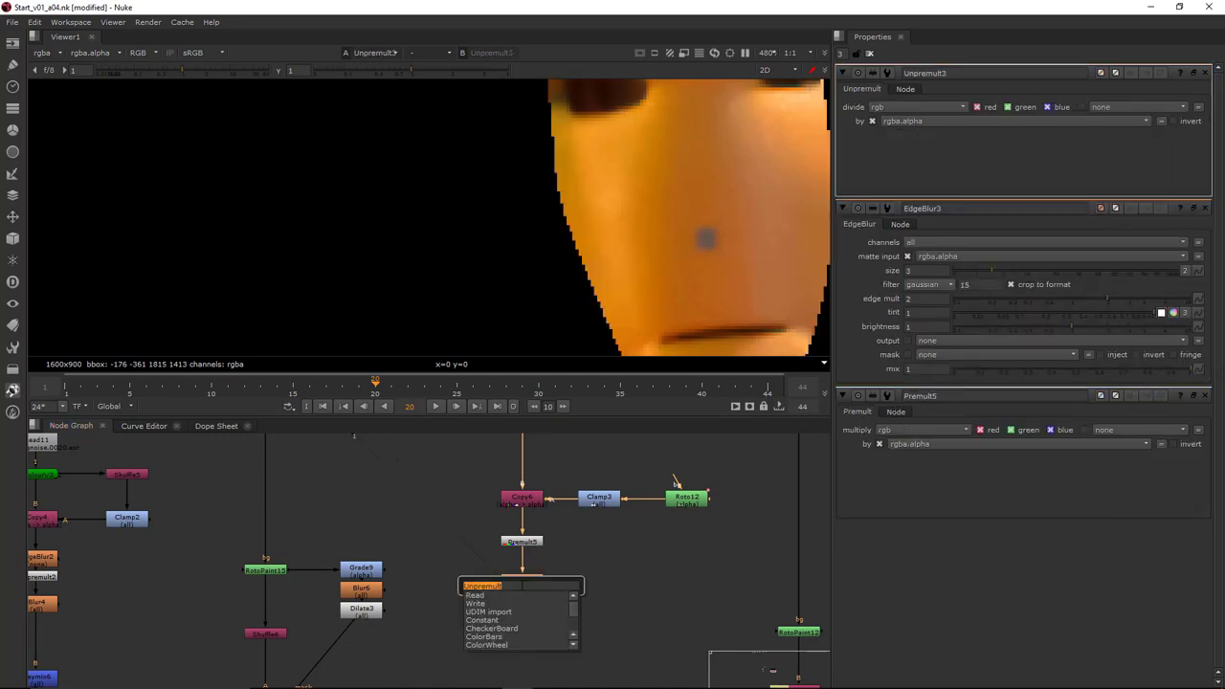
{"action": "type", "text": "kevel"}
{"action": "key", "text": "Return"}
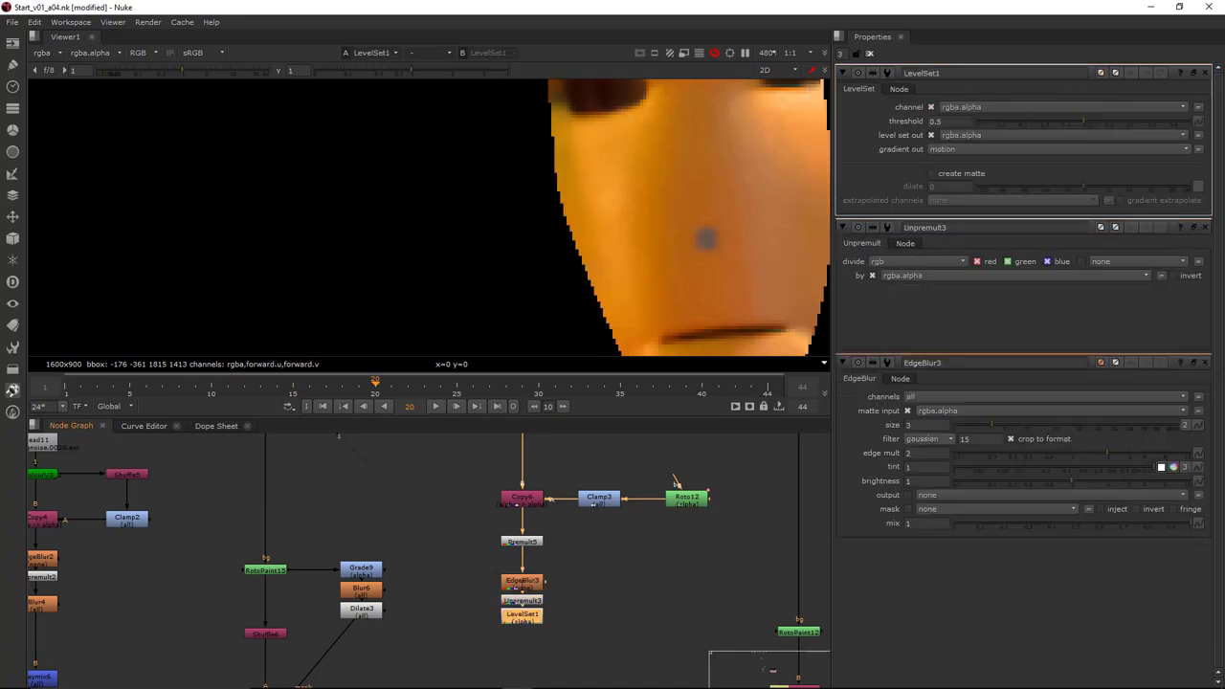
{"action": "middle_click_drag", "start_coordinate": [594, 583], "coordinate": [605, 555]}
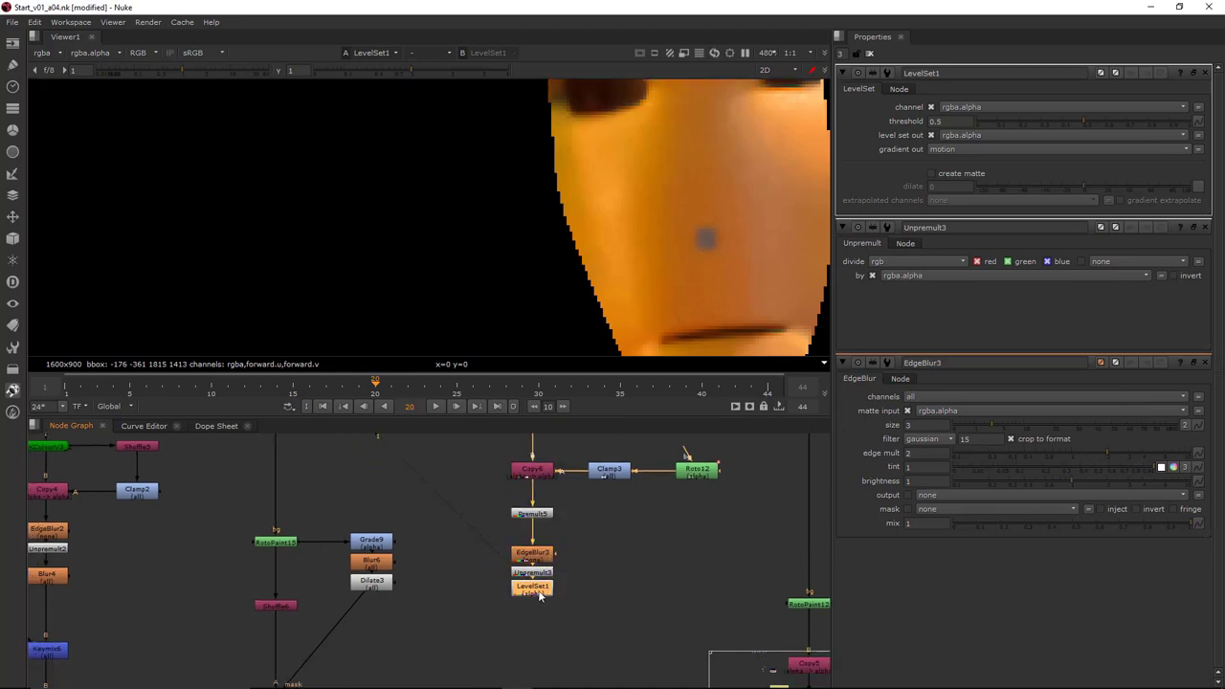
Enable matte creation on the LevelSet node and set its extrapolated channels to rgba
{"action": "key", "text": "d"}
{"action": "key", "text": "d"}
{"action": "left_click", "coordinate": [953, 172]}
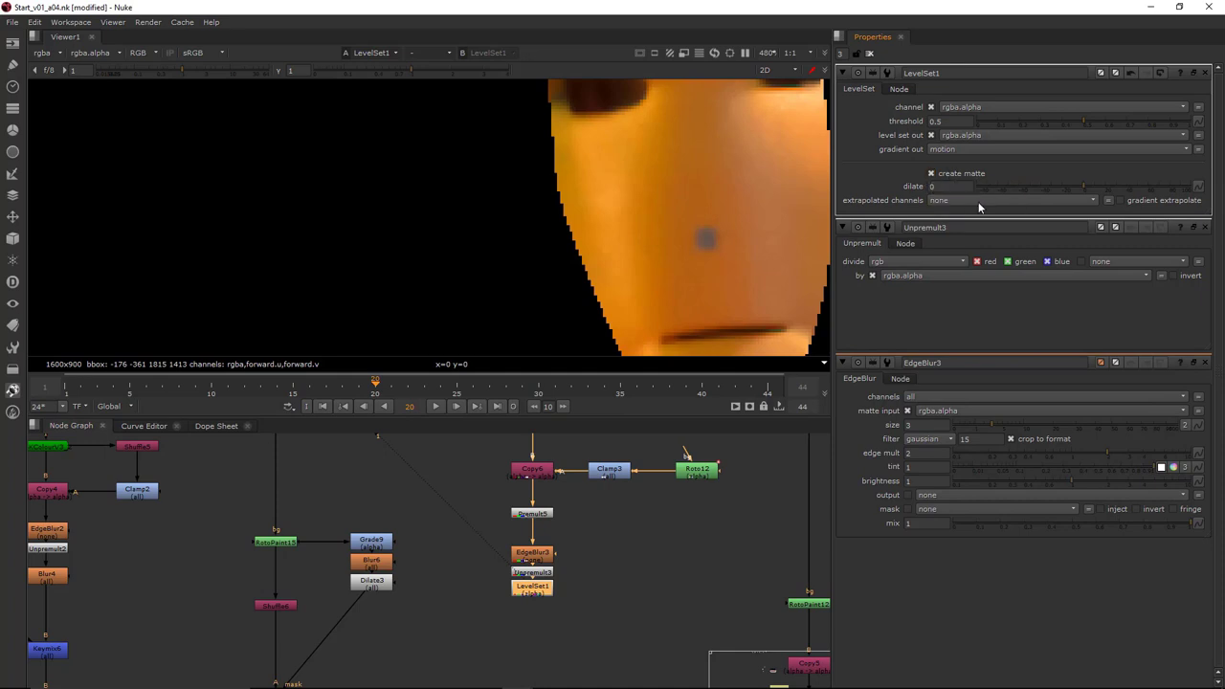
{"action": "left_click", "coordinate": [978, 201]}
{"action": "left_click", "coordinate": [966, 239]}
{"action": "middle_click_drag", "start_coordinate": [554, 615], "coordinate": [573, 596]}
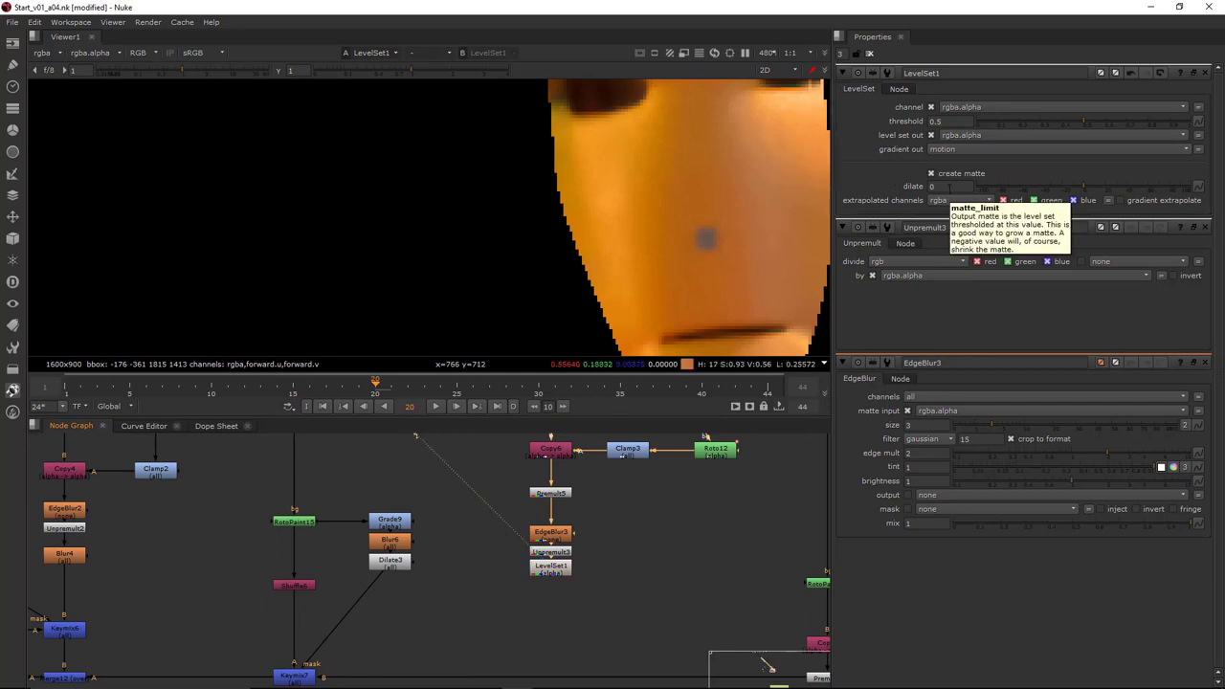
Raise the LevelSet node's dilate value to 16 to extend the face edge outward
{"action": "left_click", "coordinate": [947, 186]}
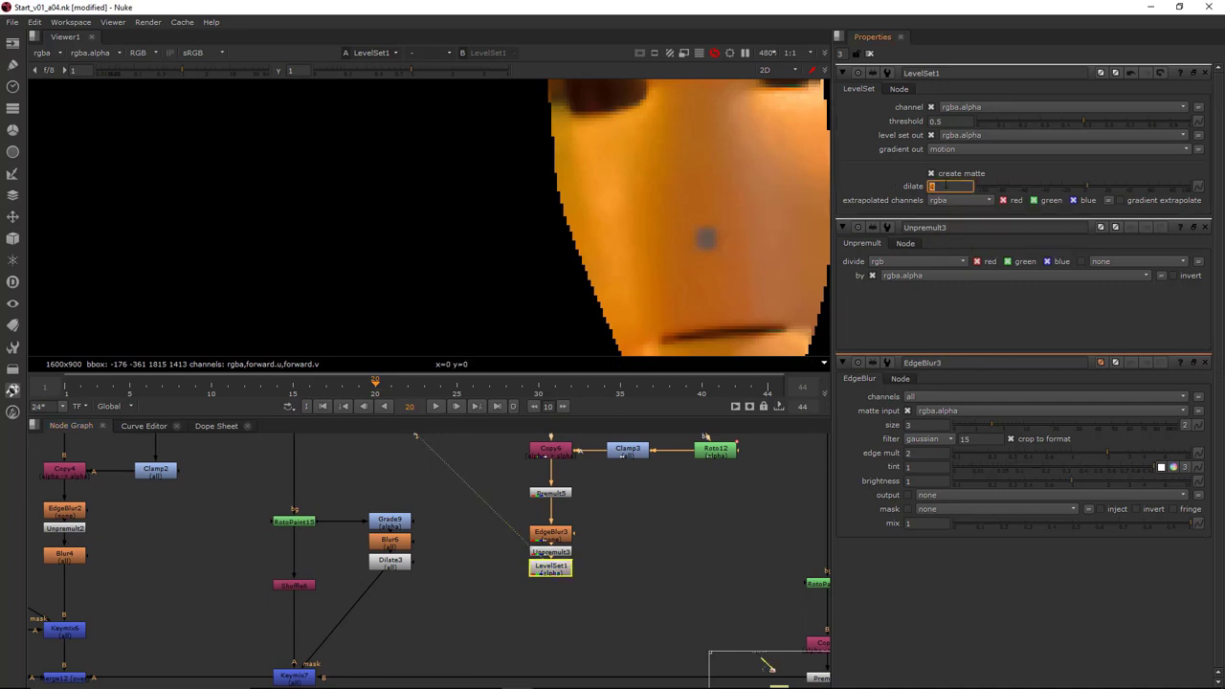
{"action": "key", "text": "Up"}
{"action": "key", "text": "Up"}
{"action": "key", "text": "Up"}
{"action": "key", "text": "Up"}
{"action": "key", "text": "Up"}
{"action": "key", "text": "Up"}
{"action": "key", "text": "Up"}
{"action": "key", "text": "Up"}
{"action": "key", "text": "Up"}
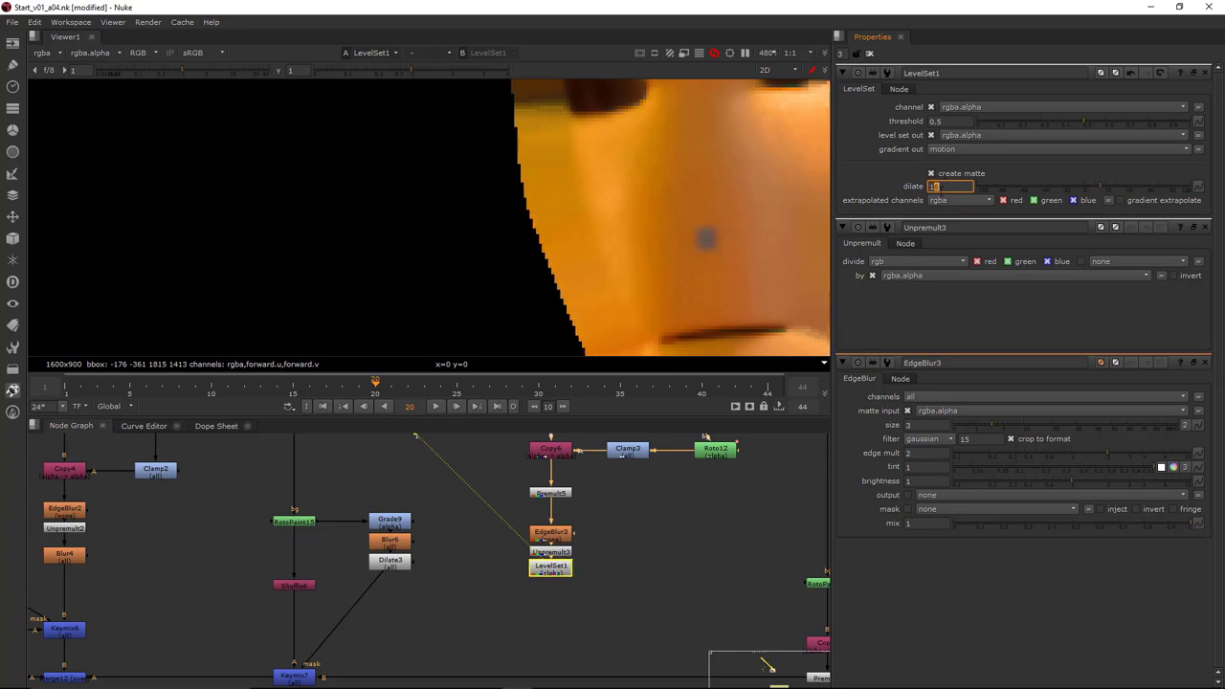
Set the EdgeBlur3 node's size to 4
{"action": "double_click", "coordinate": [557, 533]}
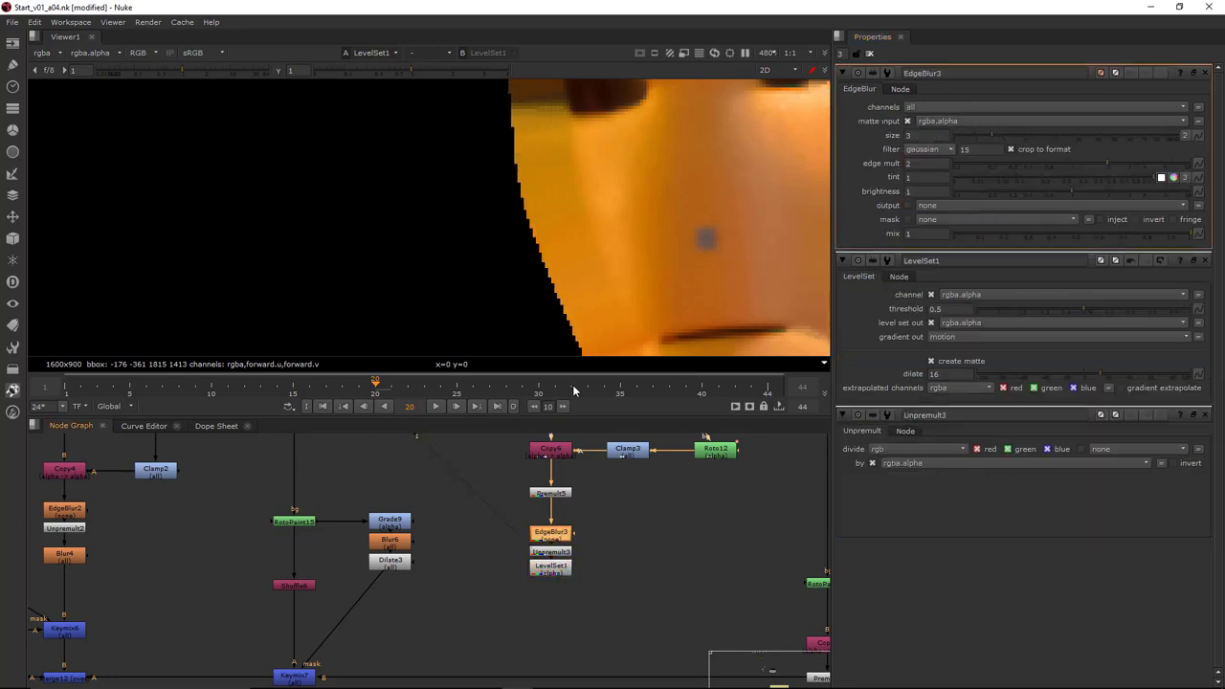
{"action": "scroll", "coordinate": [560, 276], "scroll_direction": "up", "scroll_amount": 2}
{"action": "left_click", "coordinate": [924, 137]}
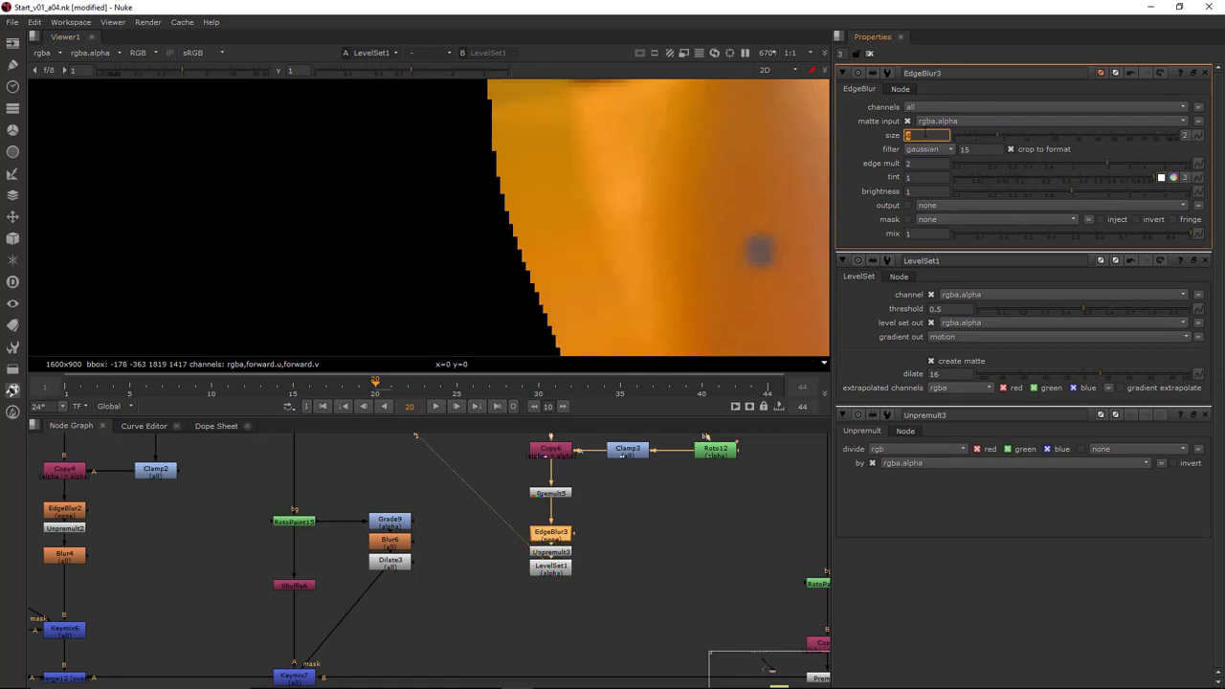
{"action": "type", "text": "1"}
Step back from frame 20 to frame 13, checking the extended face edge in the LevelSet output
{"action": "double_click", "coordinate": [560, 571]}
{"action": "scroll", "coordinate": [660, 167], "scroll_direction": "down", "scroll_amount": 3}
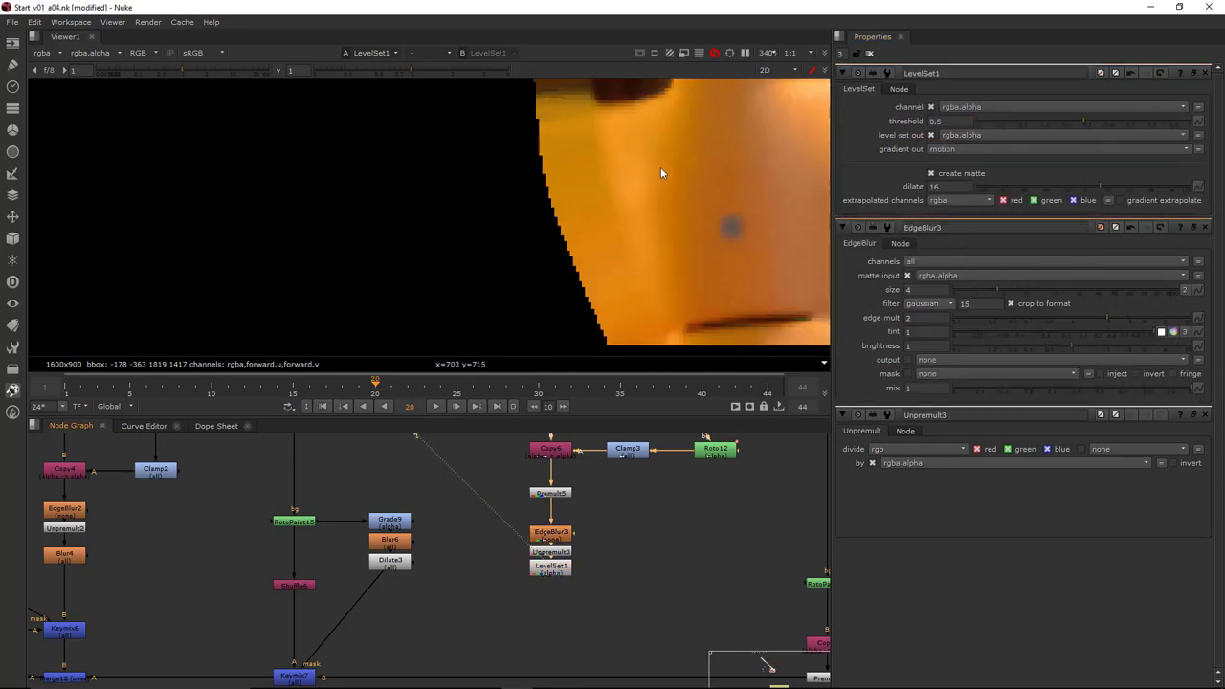
{"action": "scroll", "coordinate": [616, 130], "scroll_direction": "up", "scroll_amount": 3}
{"action": "left_click", "coordinate": [783, 445]}
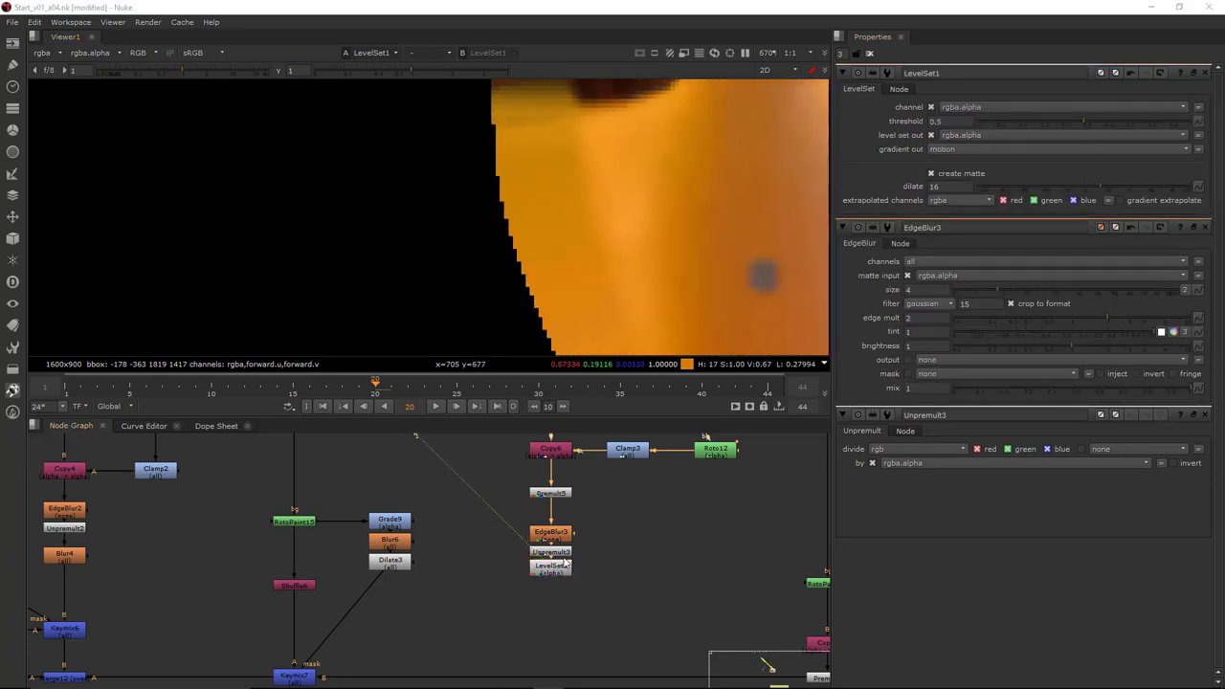
{"action": "scroll", "coordinate": [589, 221], "scroll_direction": "down", "scroll_amount": 2}
{"action": "key", "text": "Left"}
{"action": "key", "text": "Left"}
{"action": "key", "text": "Left"}
{"action": "key", "text": "Left"}
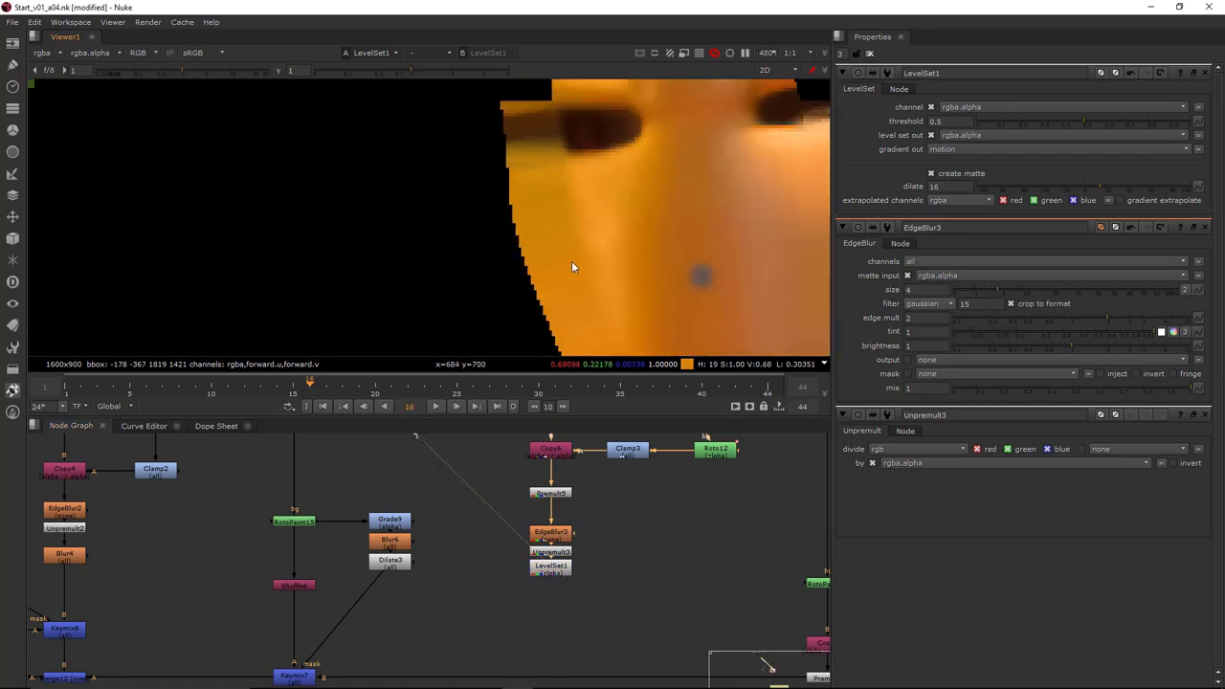
{"action": "key", "text": "Left"}
{"action": "key", "text": "Left"}
{"action": "key", "text": "Left"}
{"action": "key", "text": "Left"}
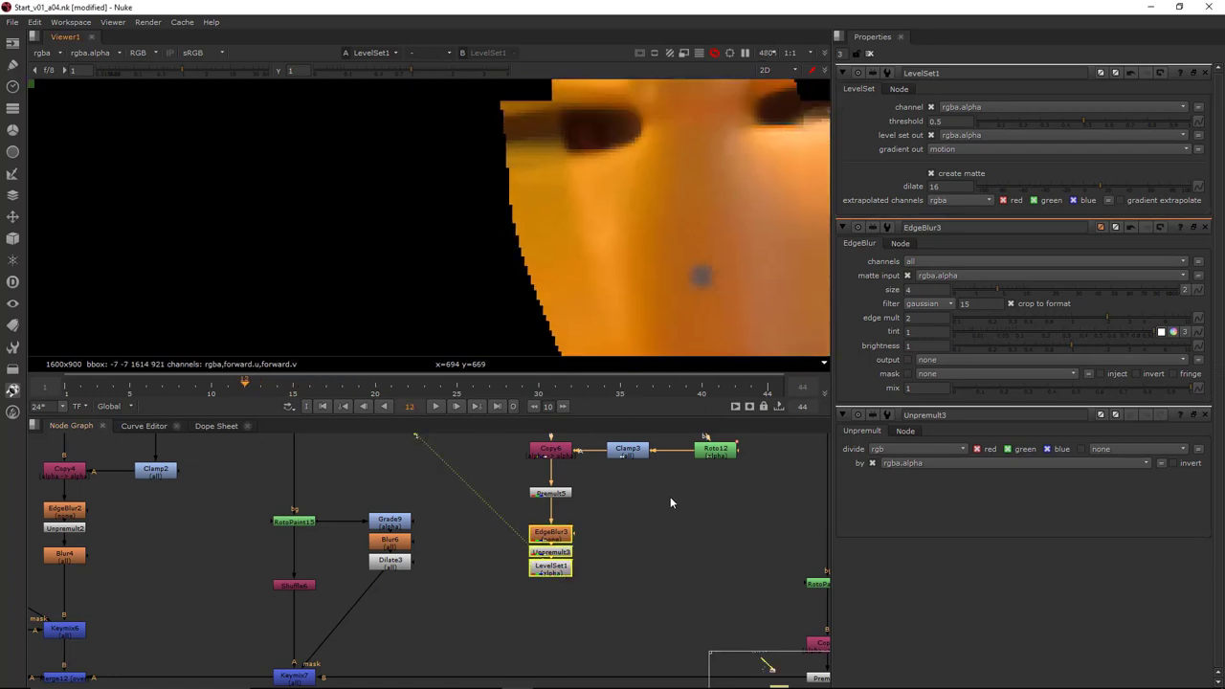
{"action": "key", "text": "Right"}
Inspect the source plate, the Copy6 output and the premultiplied face cutout around the tracking marker
{"action": "left_click", "coordinate": [657, 481]}
{"action": "scroll", "coordinate": [608, 509], "scroll_direction": "down", "scroll_amount": 1}
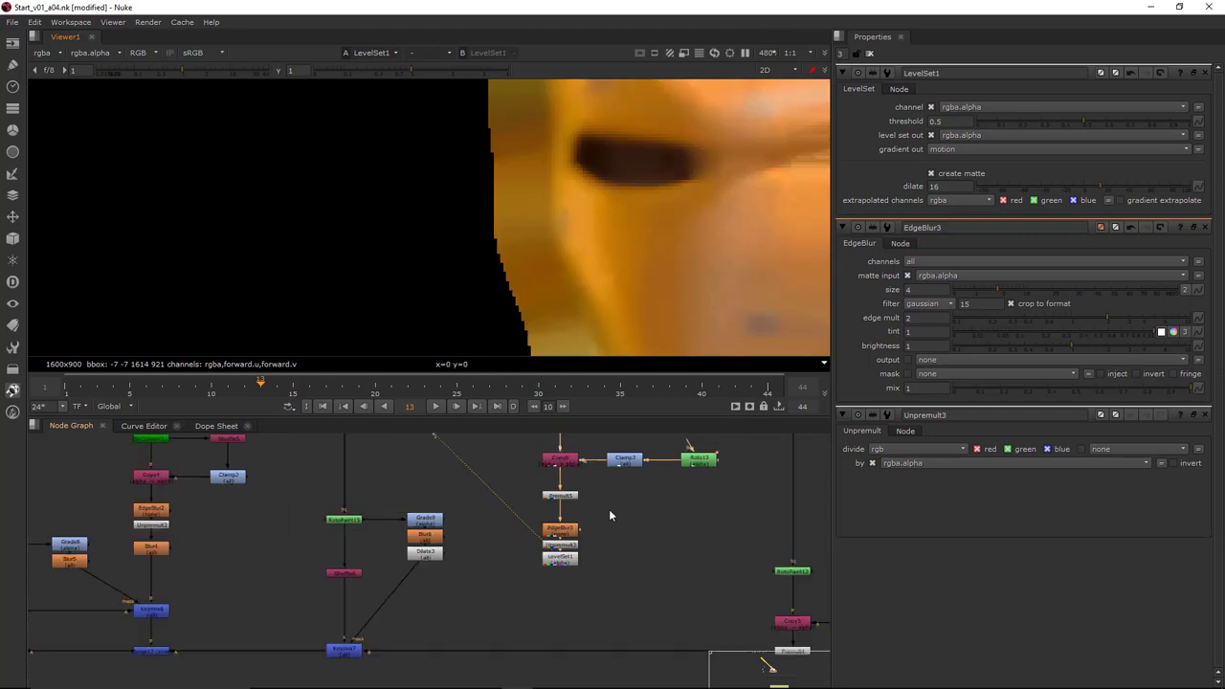
{"action": "middle_click_drag", "start_coordinate": [609, 511], "coordinate": [608, 584]}
{"action": "left_click_drag", "start_coordinate": [578, 460], "coordinate": [509, 496]}
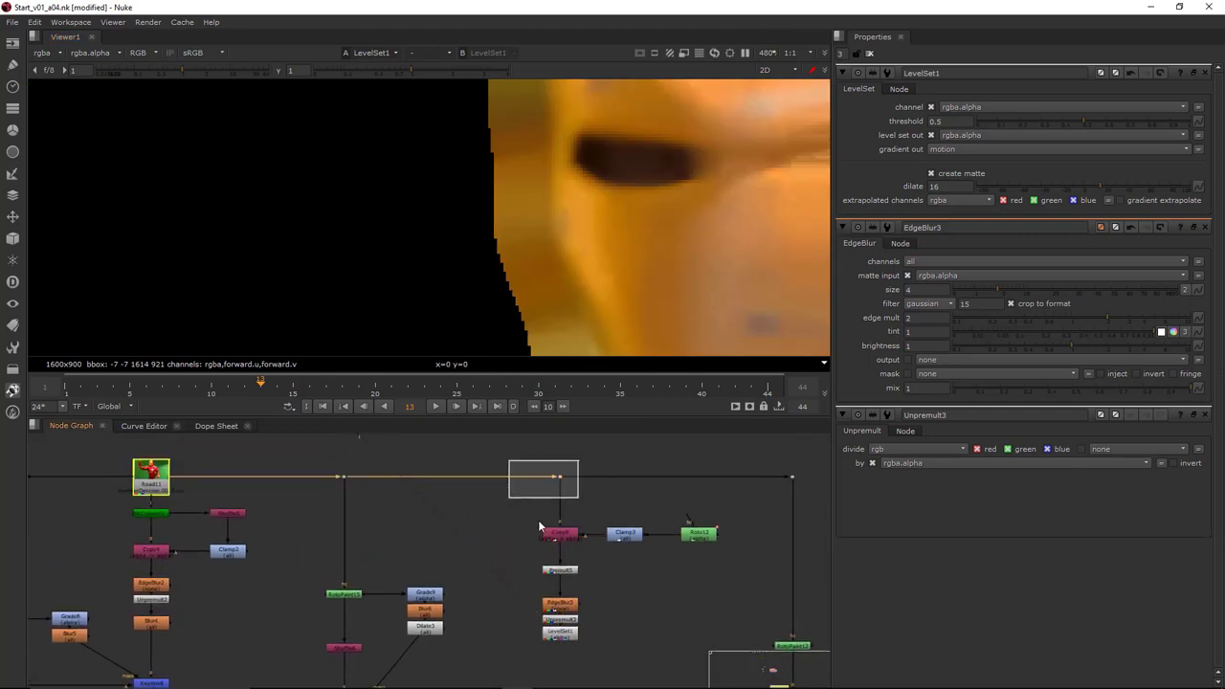
{"action": "key", "text": "1"}
{"action": "scroll", "coordinate": [578, 553], "scroll_direction": "up", "scroll_amount": 1}
{"action": "left_click", "coordinate": [558, 530]}
{"action": "key", "text": "1"}
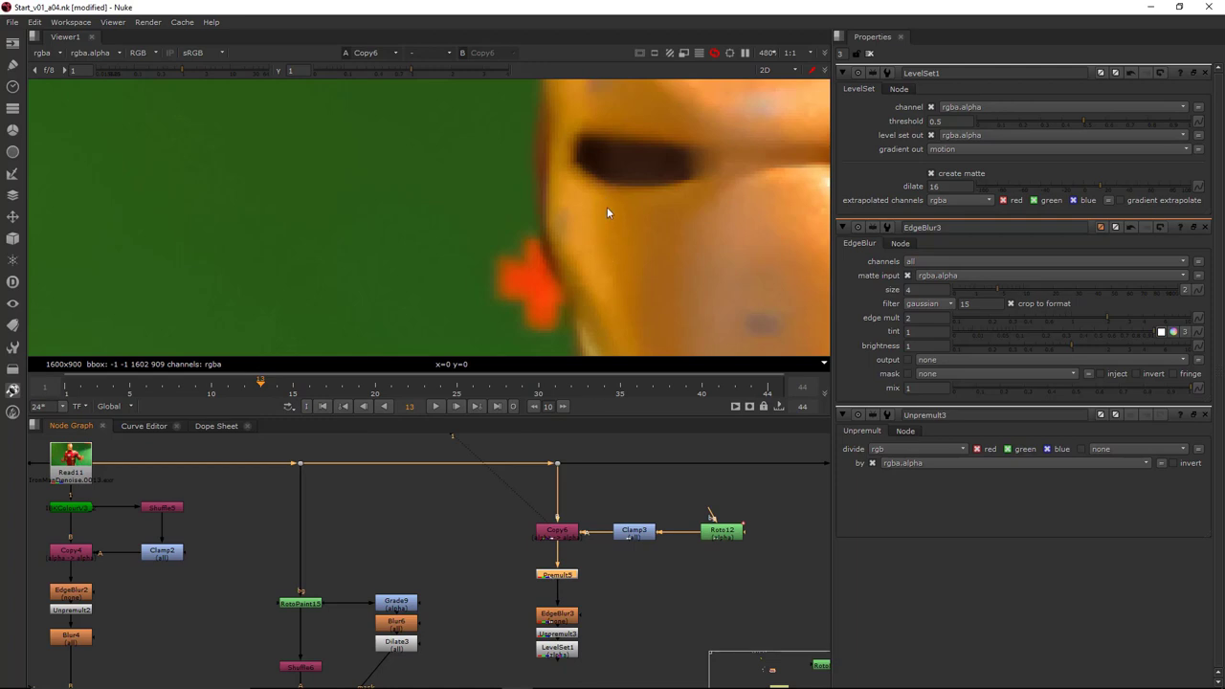
{"action": "key", "text": "1"}
{"action": "scroll", "coordinate": [560, 211], "scroll_direction": "up", "scroll_amount": 2}
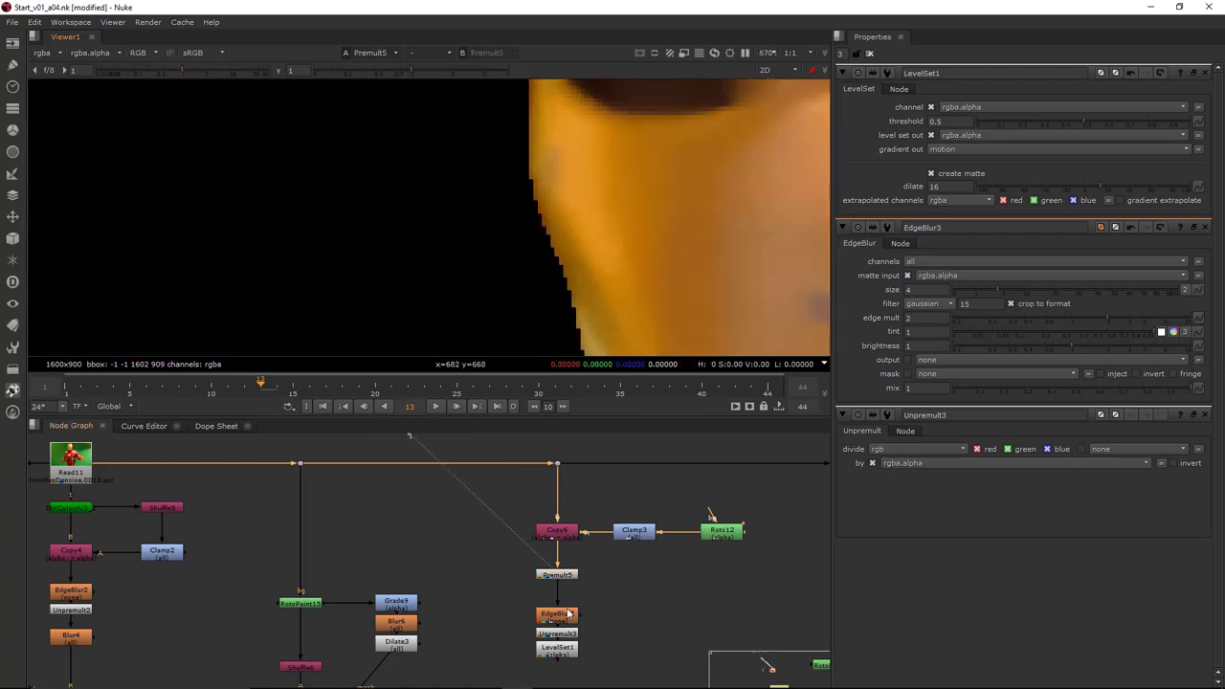
Compare the LevelSet1 output with the source plate along the face edge beside the orange marker
{"action": "left_click", "coordinate": [560, 649]}
{"action": "left_click", "coordinate": [557, 463]}
{"action": "key", "text": "1"}
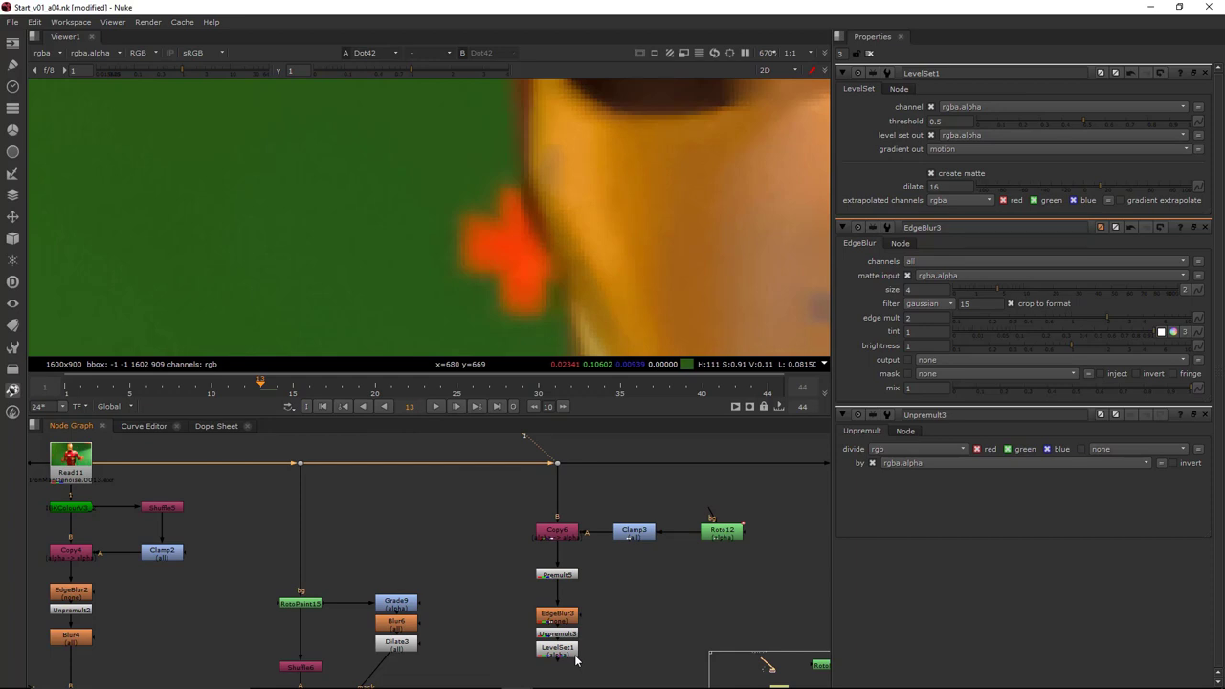
{"action": "left_click", "coordinate": [573, 655]}
{"action": "key", "text": "2"}
{"action": "key", "text": "1"}
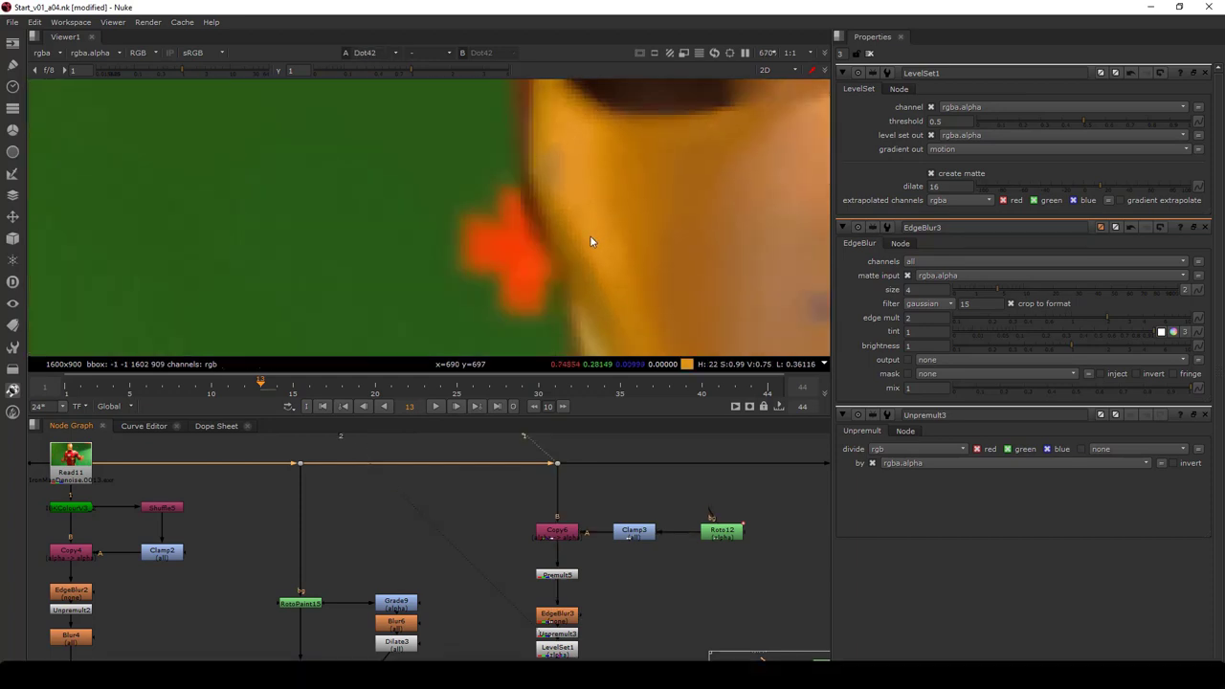
{"action": "key", "text": "2"}
{"action": "scroll", "coordinate": [518, 211], "scroll_direction": "up", "scroll_amount": 1}
{"action": "key", "text": "1"}
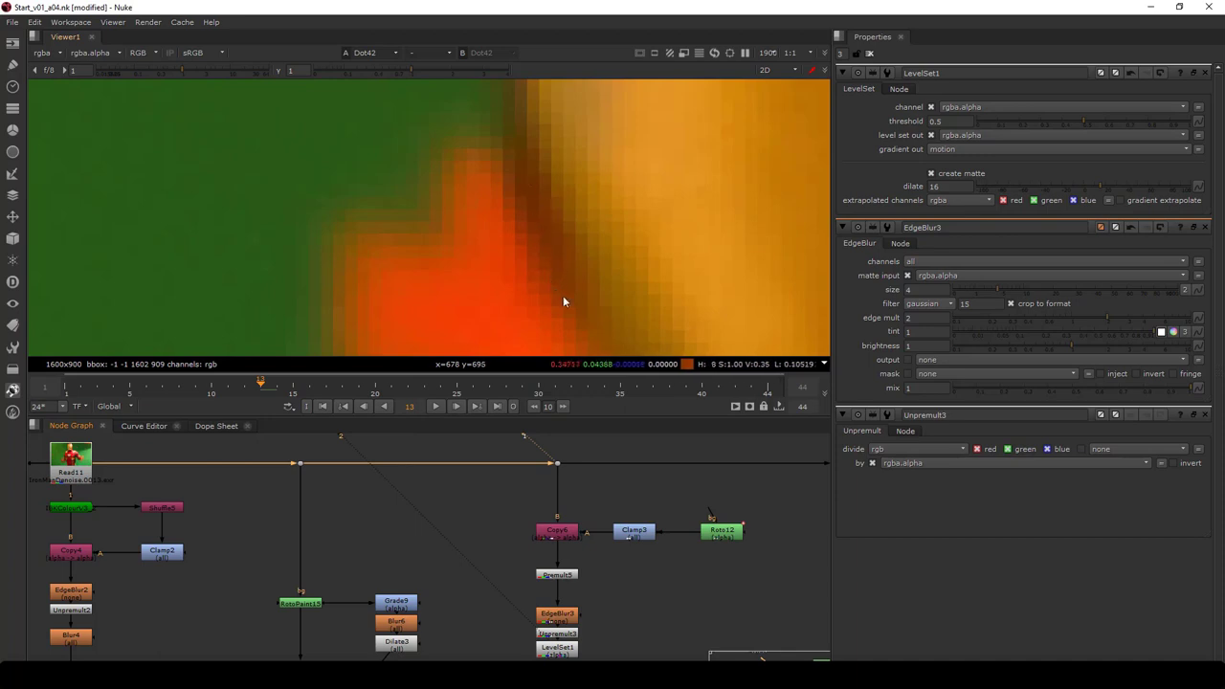
{"action": "scroll", "coordinate": [552, 258], "scroll_direction": "down", "scroll_amount": 2}
{"action": "key", "text": "2"}
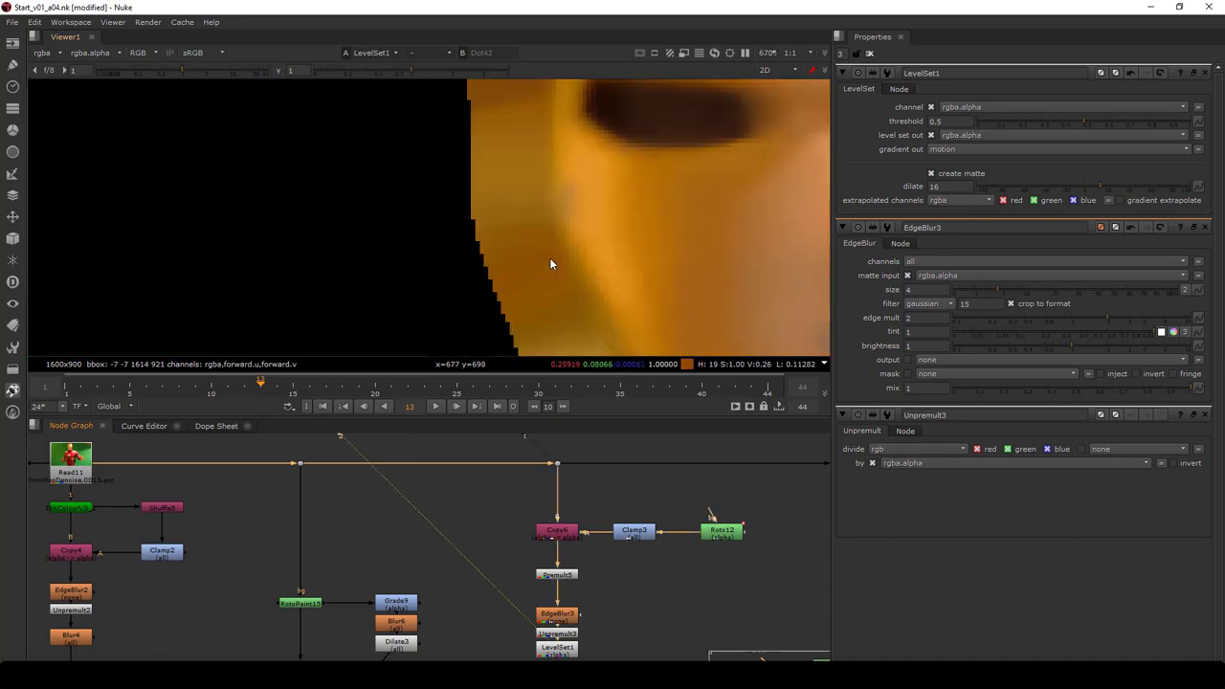
Set the EdgeBlur3 size to 2 and compare the LevelSet output with the source plate
{"action": "left_click", "coordinate": [568, 617]}
{"action": "double_click", "coordinate": [568, 617]}
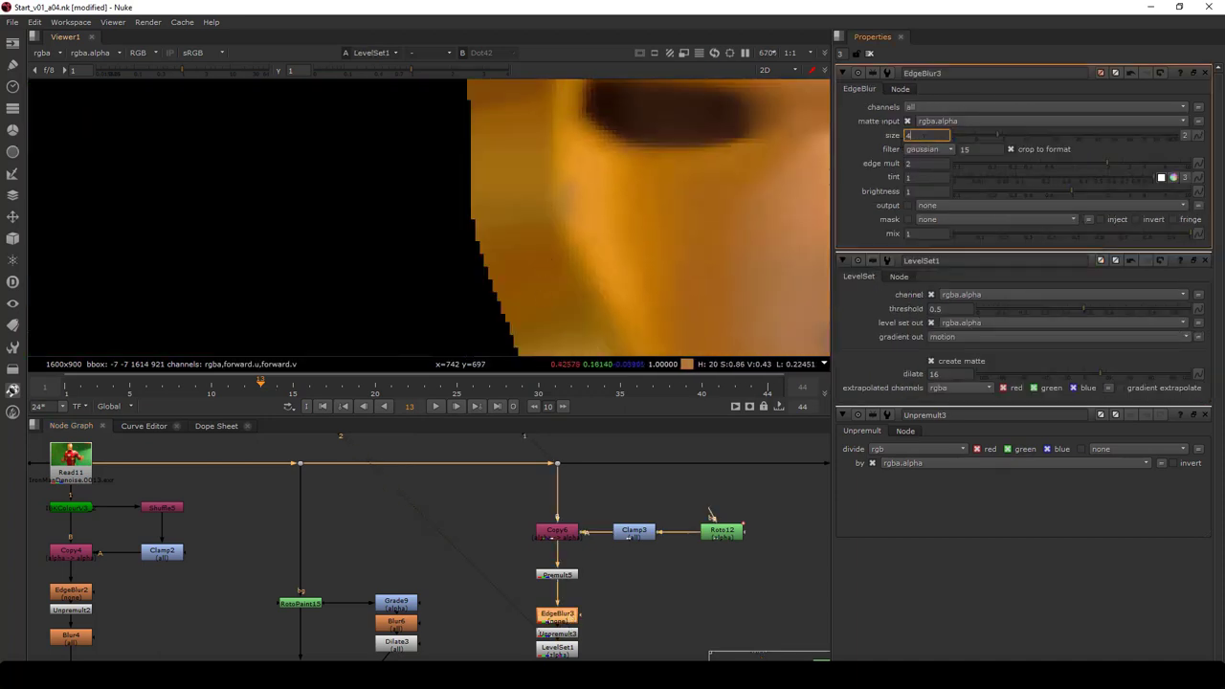
{"action": "key", "text": "BackSpace"}
{"action": "type", "text": "1"}
{"action": "key", "text": "Return"}
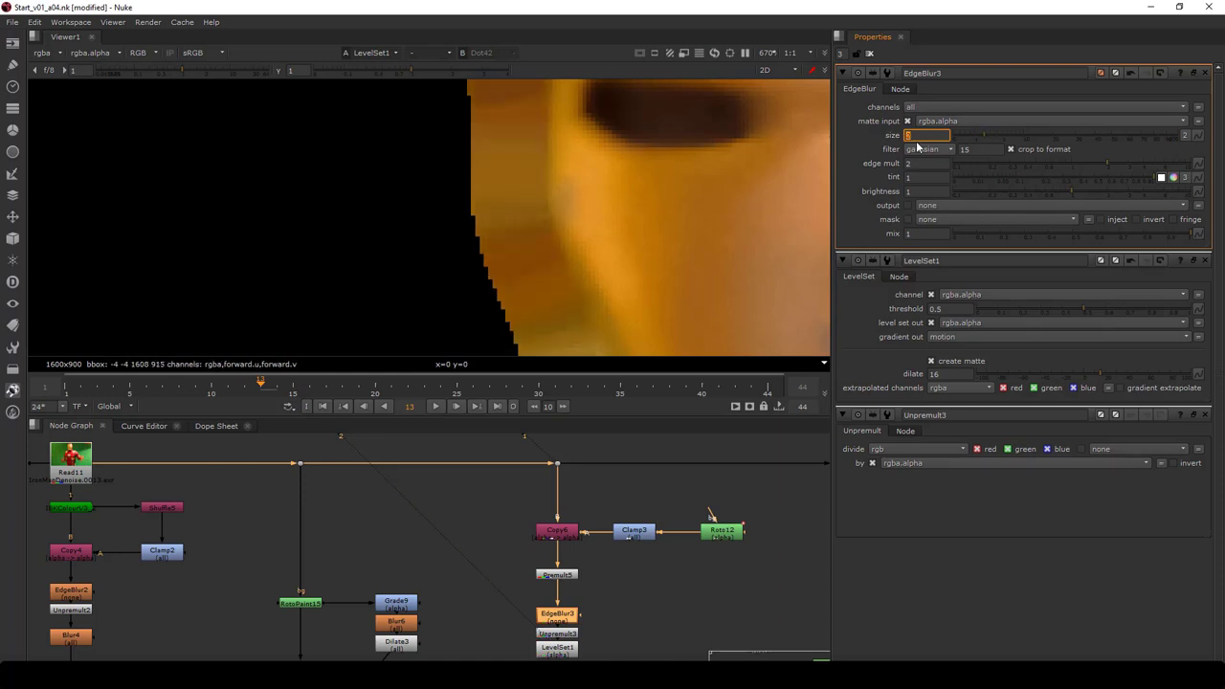
{"action": "key", "text": "1"}
{"action": "scroll", "coordinate": [740, 195], "scroll_direction": "down", "scroll_amount": 3}
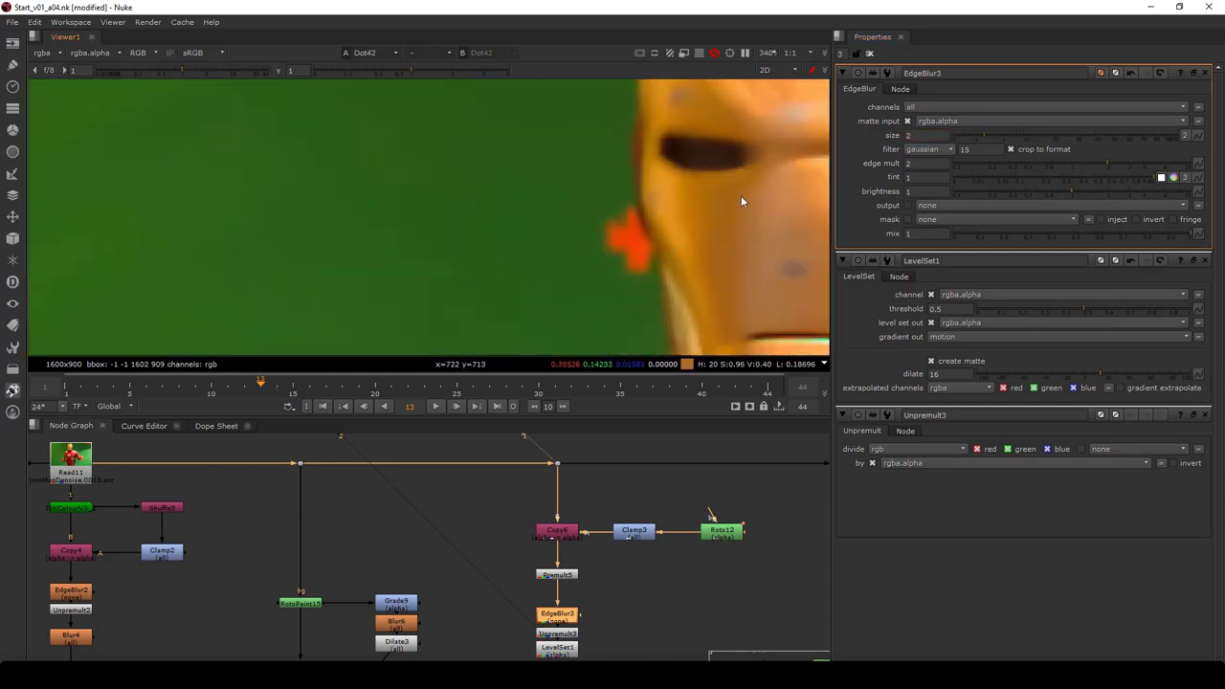
{"action": "key", "text": "2"}
{"action": "key", "text": "1"}
Add a duplicate of the Copy node below the LevelSet1 node
{"action": "scroll", "coordinate": [591, 597], "scroll_direction": "down", "scroll_amount": 4}
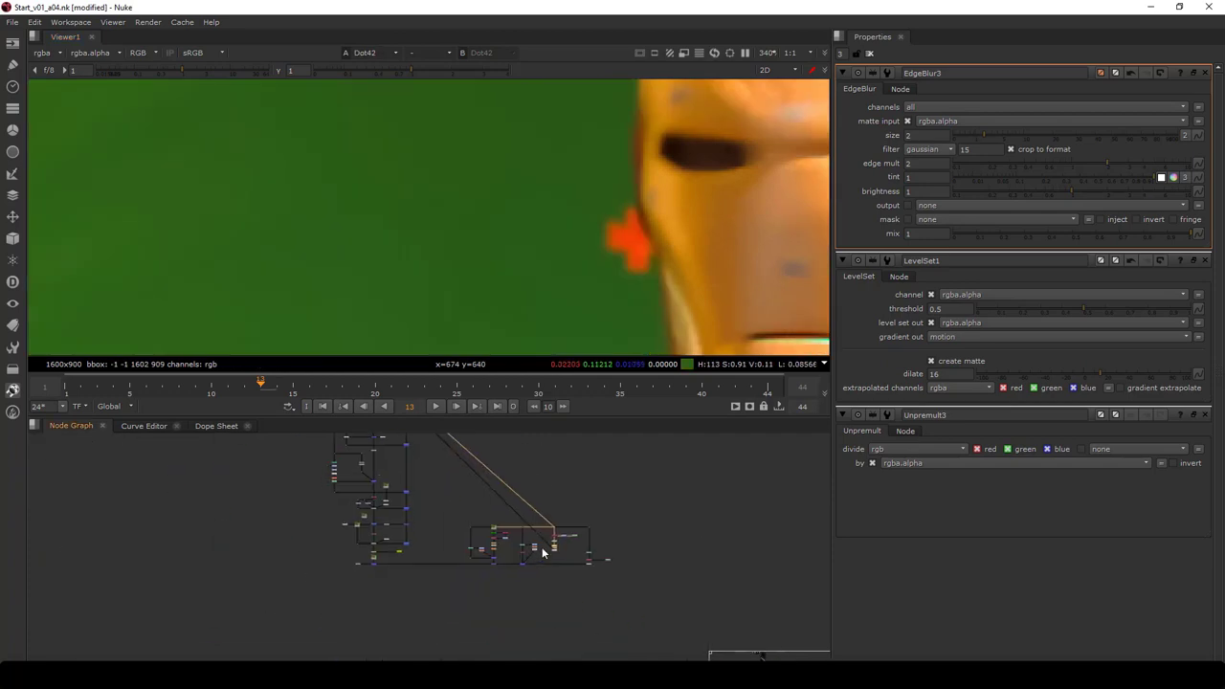
{"action": "scroll", "coordinate": [557, 559], "scroll_direction": "up", "scroll_amount": 6}
{"action": "middle_click_drag", "start_coordinate": [538, 565], "coordinate": [543, 579]}
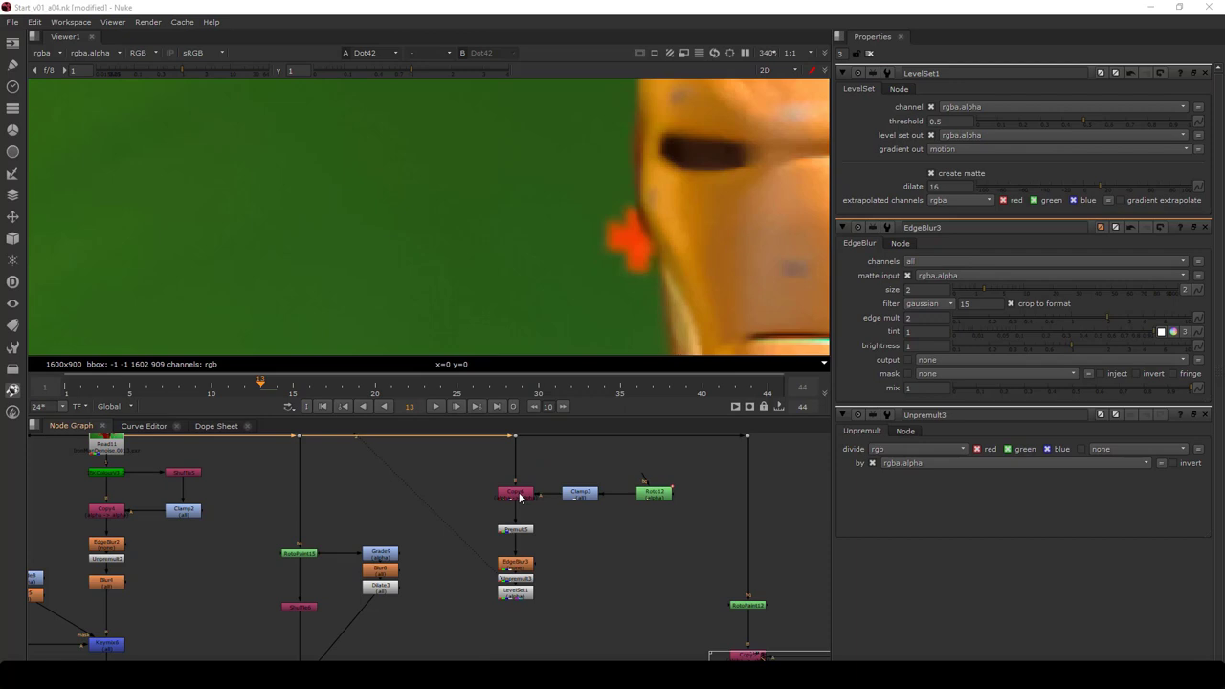
{"action": "left_click", "coordinate": [518, 497]}
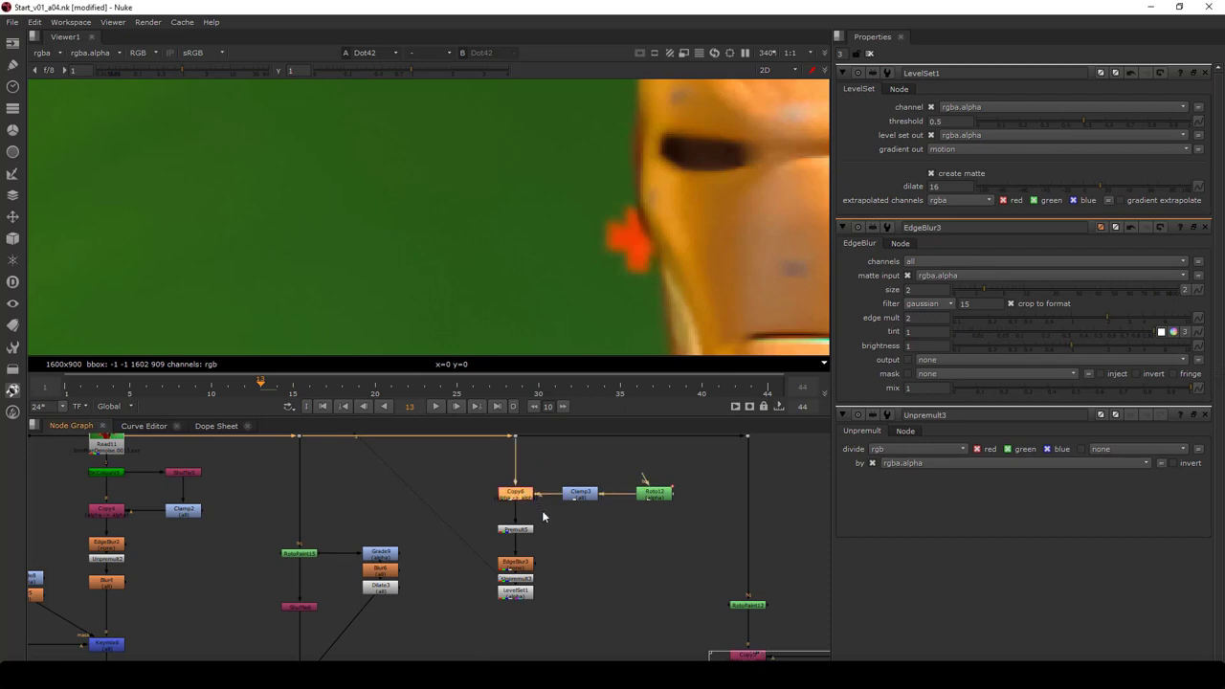
{"action": "middle_click_drag", "start_coordinate": [529, 624], "coordinate": [531, 574]}
{"action": "scroll", "coordinate": [526, 564], "scroll_direction": "up", "scroll_amount": 3}
{"action": "key", "text": "b"}
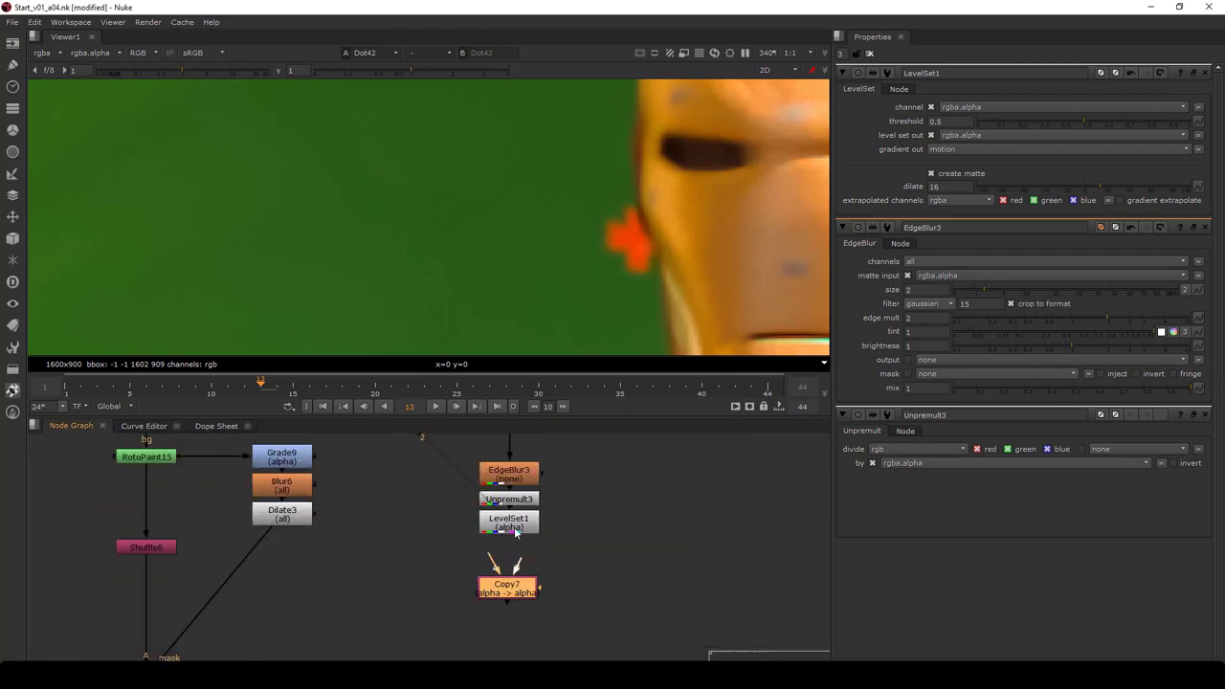
Connect the new Copy node's A input to Roto12 and route the connection through a corner dot
{"action": "scroll", "coordinate": [517, 564], "scroll_direction": "down", "scroll_amount": 3}
{"action": "left_click_drag", "start_coordinate": [500, 580], "coordinate": [624, 475]}
{"action": "left_click_drag", "start_coordinate": [570, 538], "coordinate": [626, 595], "text": "ctrl"}
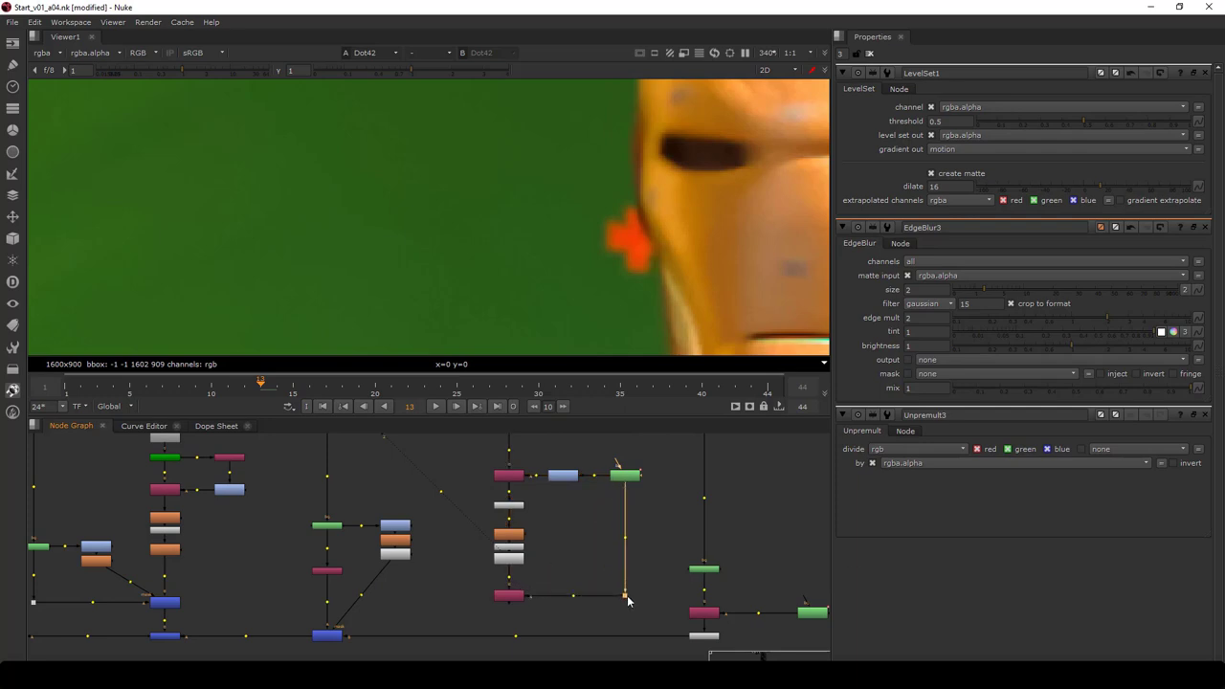
Insert a Merge (over) node into the main pipe, with Copy7 as its A input, and view it
{"action": "middle_click_drag", "start_coordinate": [507, 606], "coordinate": [524, 583]}
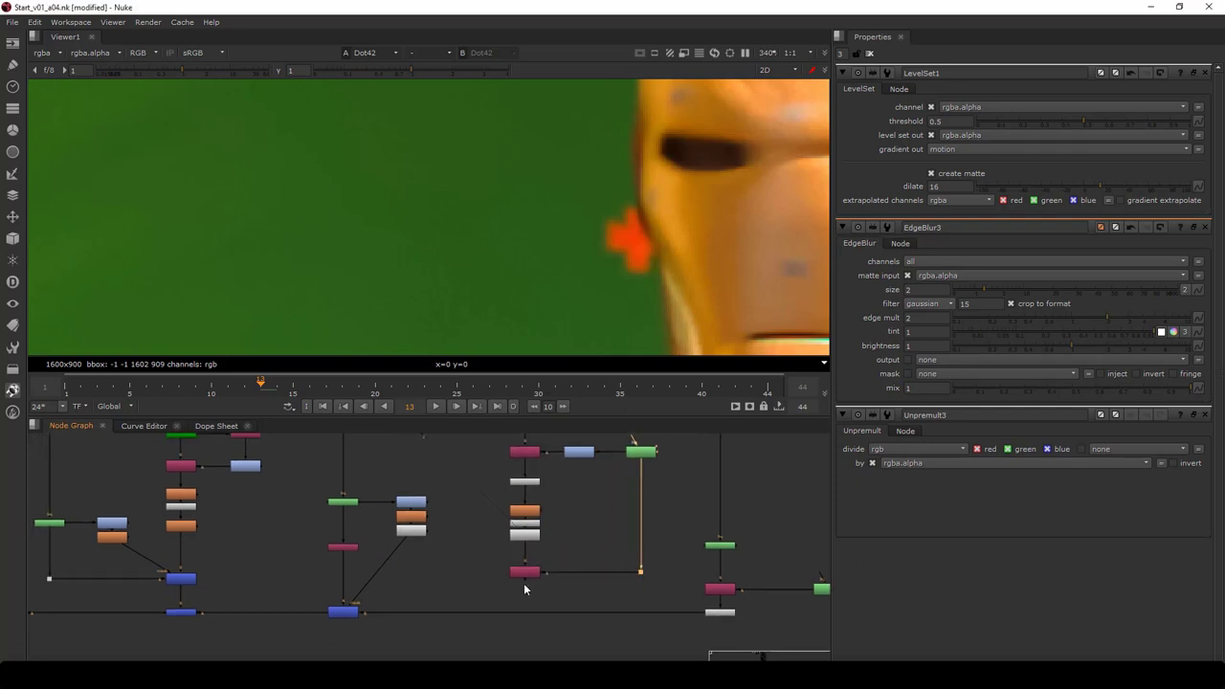
{"action": "left_click", "coordinate": [531, 594]}
{"action": "scroll", "coordinate": [528, 594], "scroll_direction": "up", "scroll_amount": 3}
{"action": "key", "text": "m"}
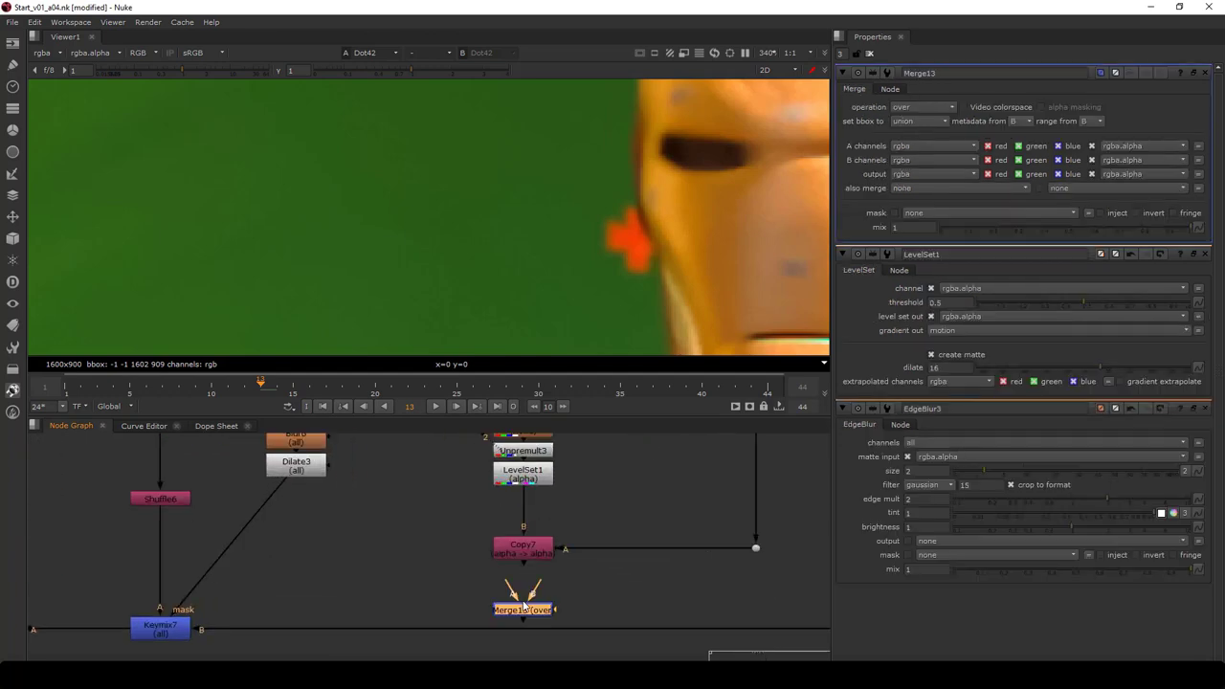
{"action": "left_click_drag", "start_coordinate": [522, 610], "coordinate": [532, 554]}
{"action": "left_click", "coordinate": [533, 631]}
{"action": "key", "text": "1"}
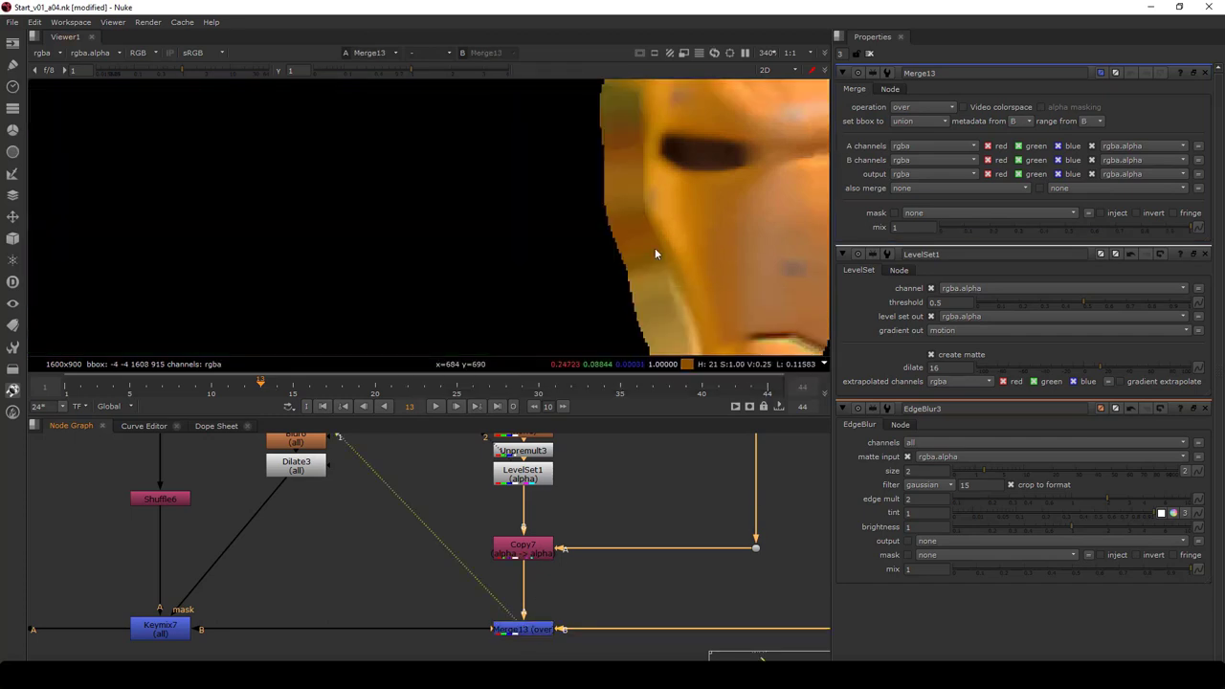
Add a Premult node between Copy7 and the Merge, and view the merged face patch
{"action": "scroll", "coordinate": [655, 251], "scroll_direction": "up", "scroll_amount": 2}
{"action": "scroll", "coordinate": [567, 634], "scroll_direction": "down", "scroll_amount": 3}
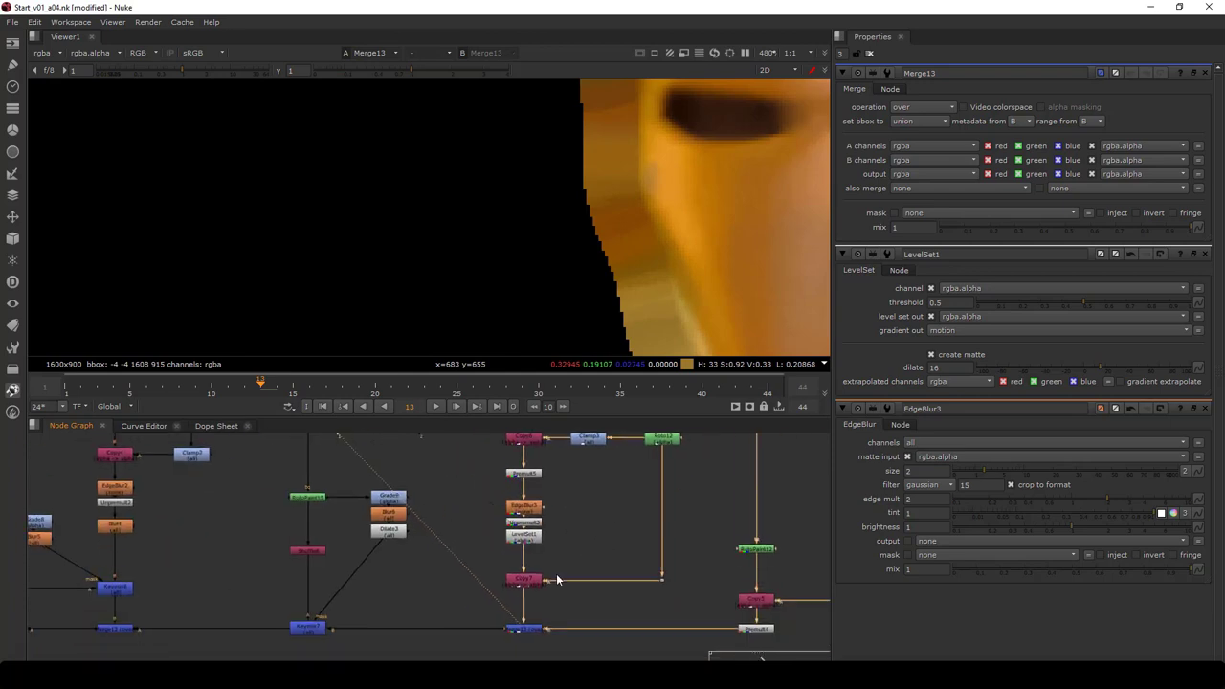
{"action": "left_click", "coordinate": [529, 579]}
{"action": "key", "text": "1"}
{"action": "key", "text": "Tab"}
{"action": "type", "text": "pr"}
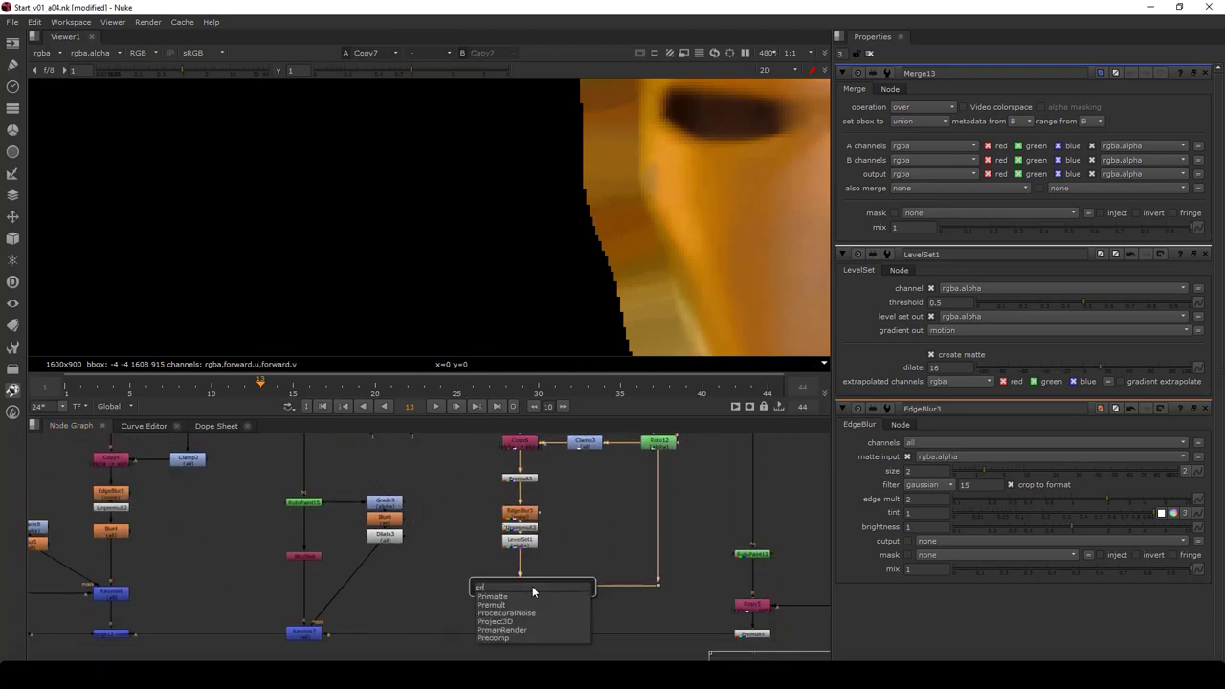
{"action": "type", "text": "e"}
{"action": "key", "text": "Return"}
{"action": "middle_click_drag", "start_coordinate": [580, 598], "coordinate": [576, 553]}
{"action": "left_click_drag", "start_coordinate": [565, 565], "coordinate": [462, 616]}
{"action": "key", "text": "1"}
Add a Blur node with size 1 below Roto12, on the connection to the Copy node
{"action": "scroll", "coordinate": [658, 206], "scroll_direction": "down", "scroll_amount": 3}
{"action": "middle_click_drag", "start_coordinate": [626, 523], "coordinate": [622, 569]}
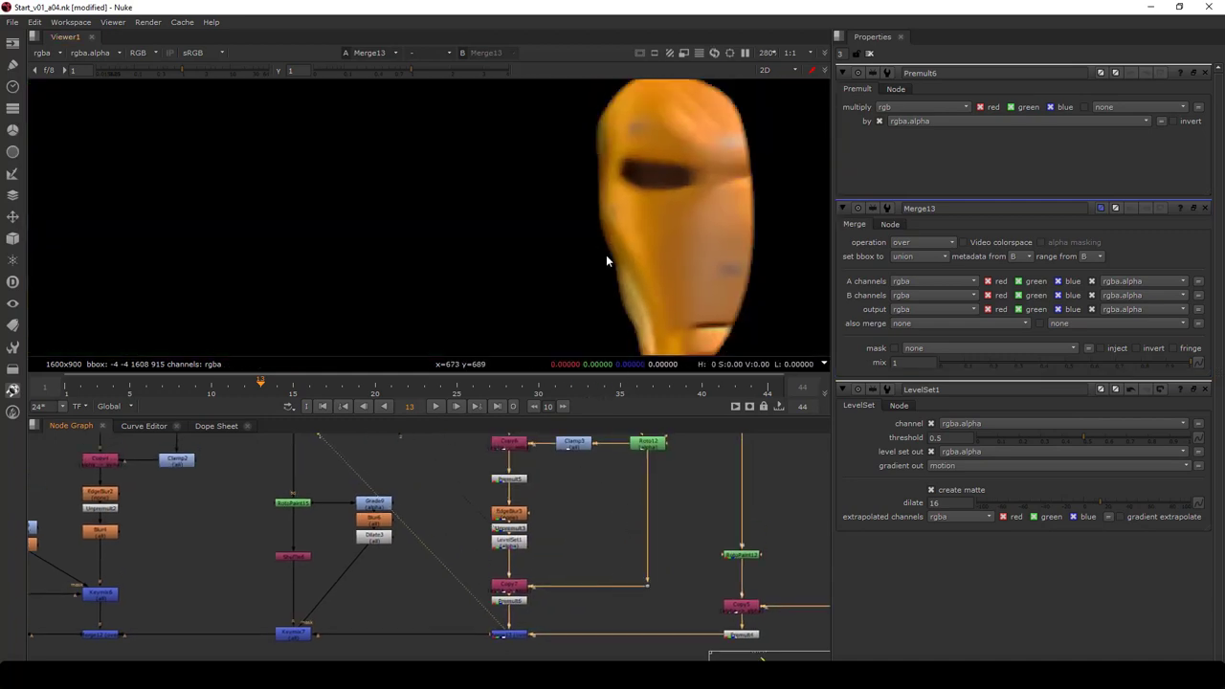
{"action": "scroll", "coordinate": [606, 255], "scroll_direction": "up", "scroll_amount": 1}
{"action": "left_click", "coordinate": [621, 494]}
{"action": "key", "text": "b"}
{"action": "left_click_drag", "start_coordinate": [626, 500], "coordinate": [646, 502]}
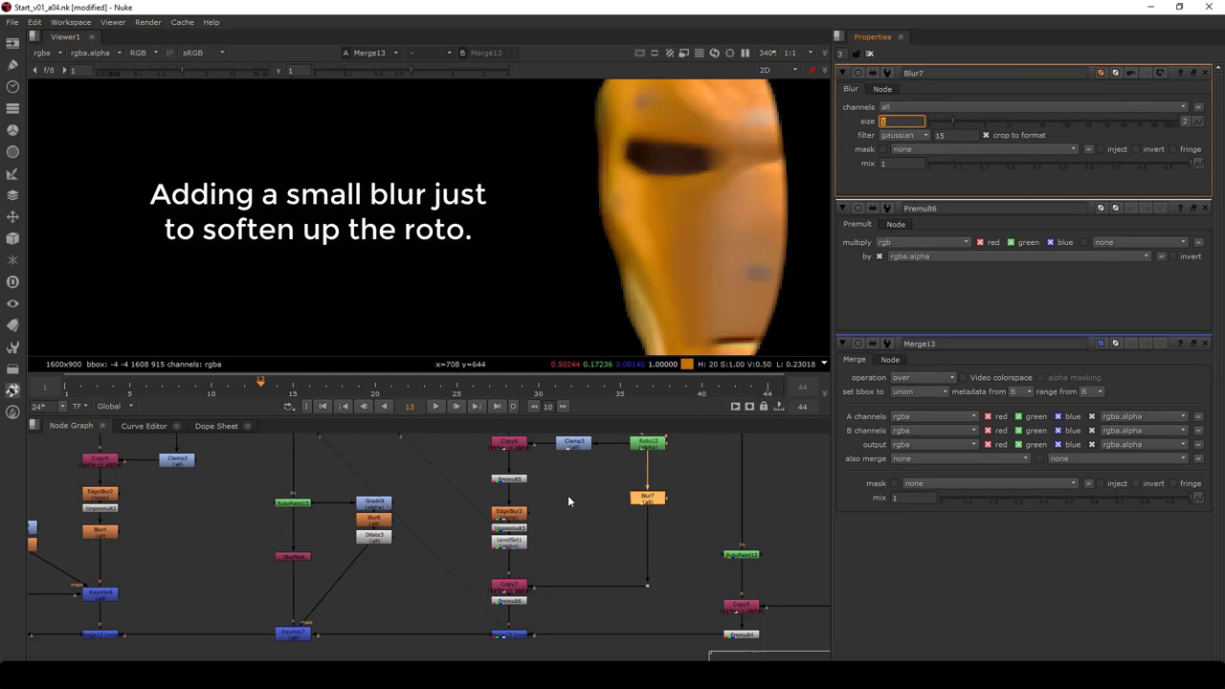
View the Keymix5 node at the end of the pipe and examine the face edge around the marker
{"action": "scroll", "coordinate": [580, 525], "scroll_direction": "down", "scroll_amount": 4}
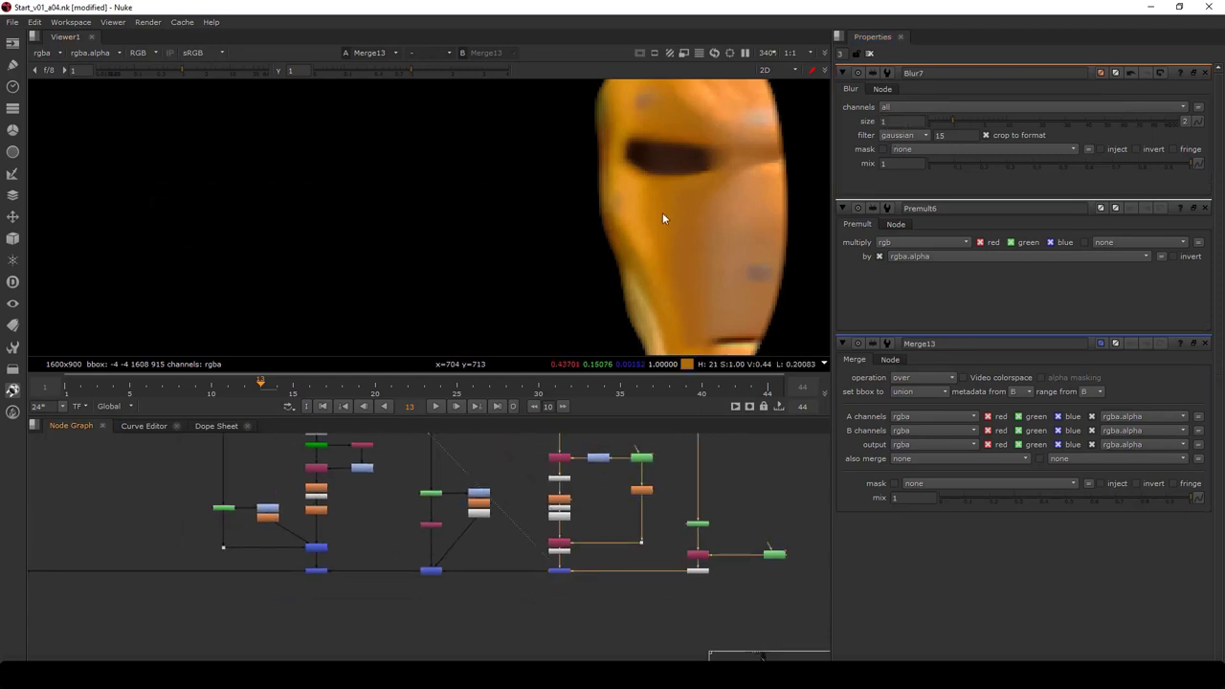
{"action": "middle_click_drag", "start_coordinate": [302, 547], "coordinate": [664, 578]}
{"action": "middle_click_drag", "start_coordinate": [361, 597], "coordinate": [468, 573]}
{"action": "scroll", "coordinate": [468, 579], "scroll_direction": "up", "scroll_amount": 2}
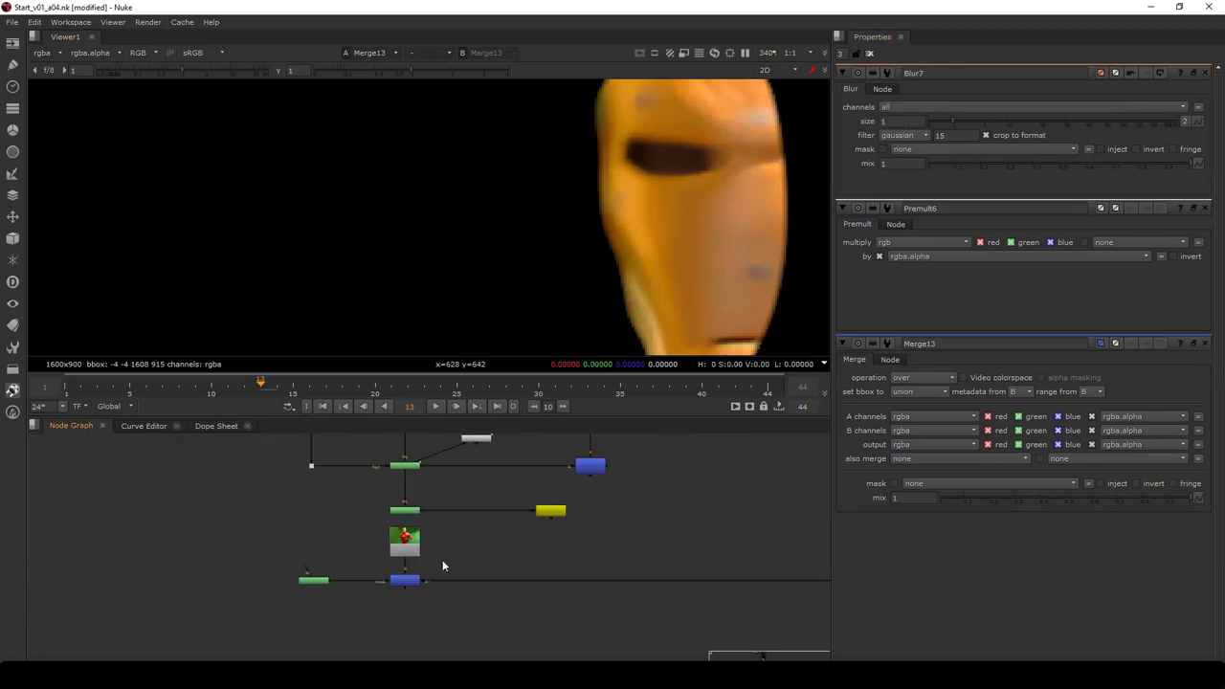
{"action": "left_click", "coordinate": [405, 580]}
{"action": "key", "text": "1"}
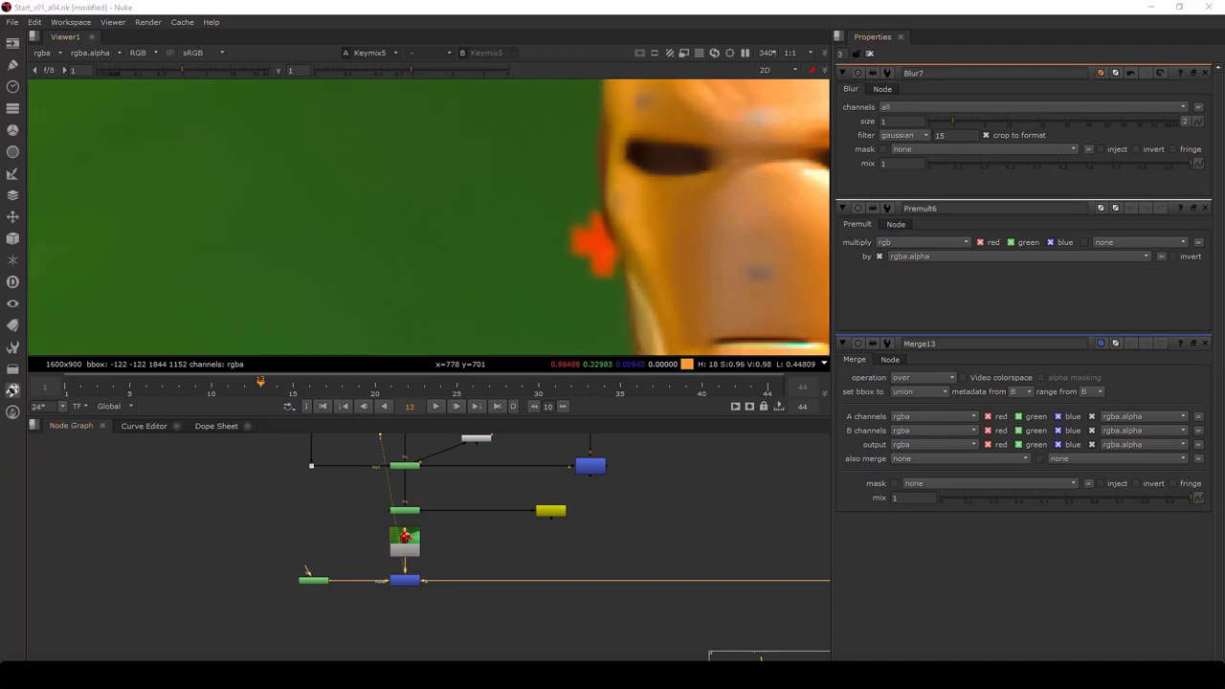
{"action": "left_click_drag", "start_coordinate": [465, 564], "coordinate": [425, 574]}
{"action": "scroll", "coordinate": [551, 236], "scroll_direction": "down", "scroll_amount": 2}
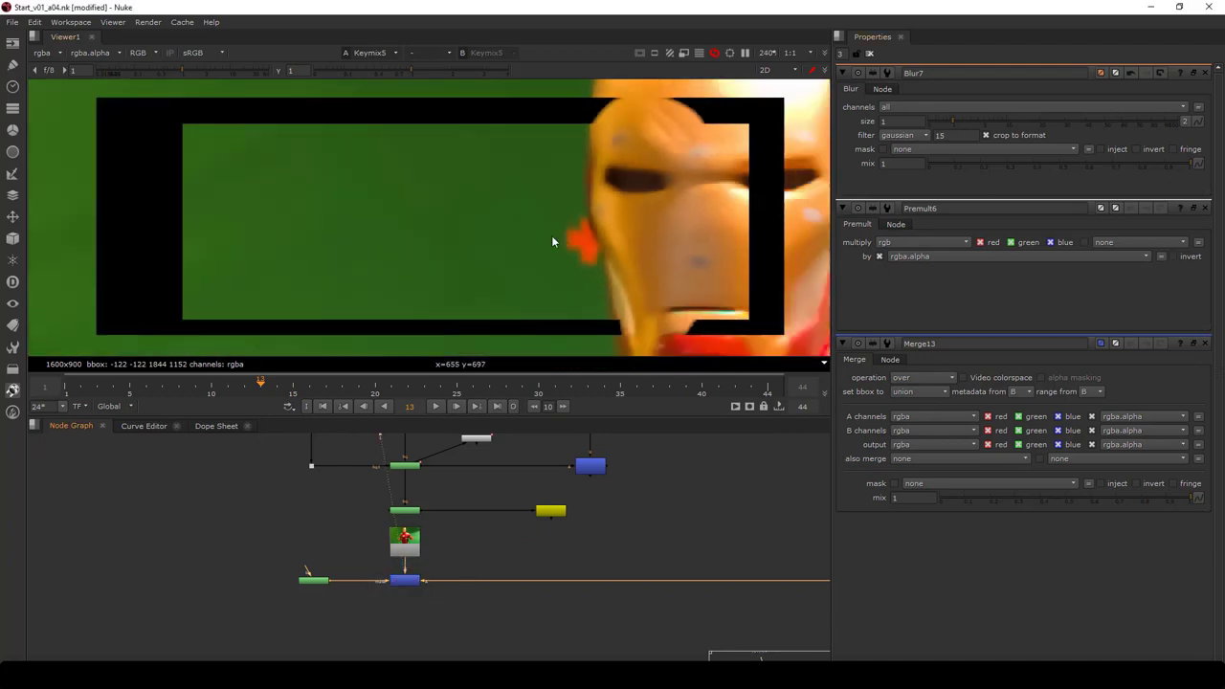
Open RotoPaint13, which masks Keymix5, and paint over the leftover red marker beside the face on frame 11
{"action": "key", "text": "Left"}
{"action": "key", "text": "Left"}
{"action": "key", "text": "Left"}
{"action": "key", "text": "Left"}
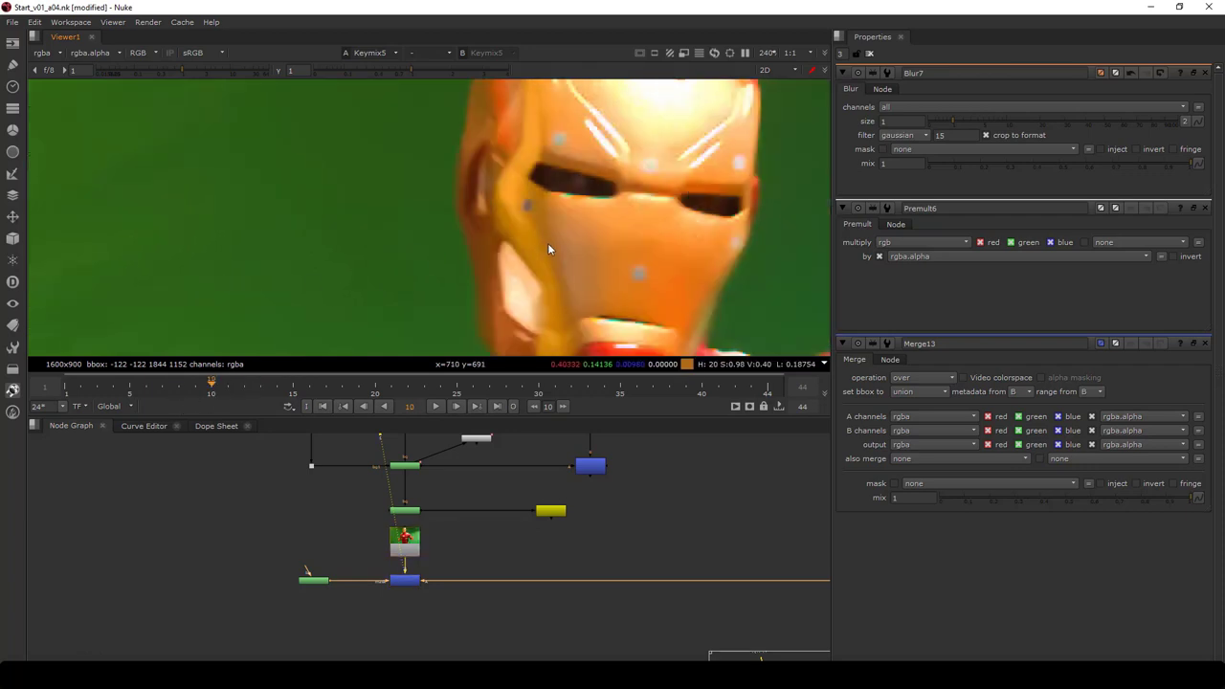
{"action": "key", "text": "Right"}
{"action": "key", "text": "Right"}
{"action": "scroll", "coordinate": [524, 227], "scroll_direction": "up", "scroll_amount": 3}
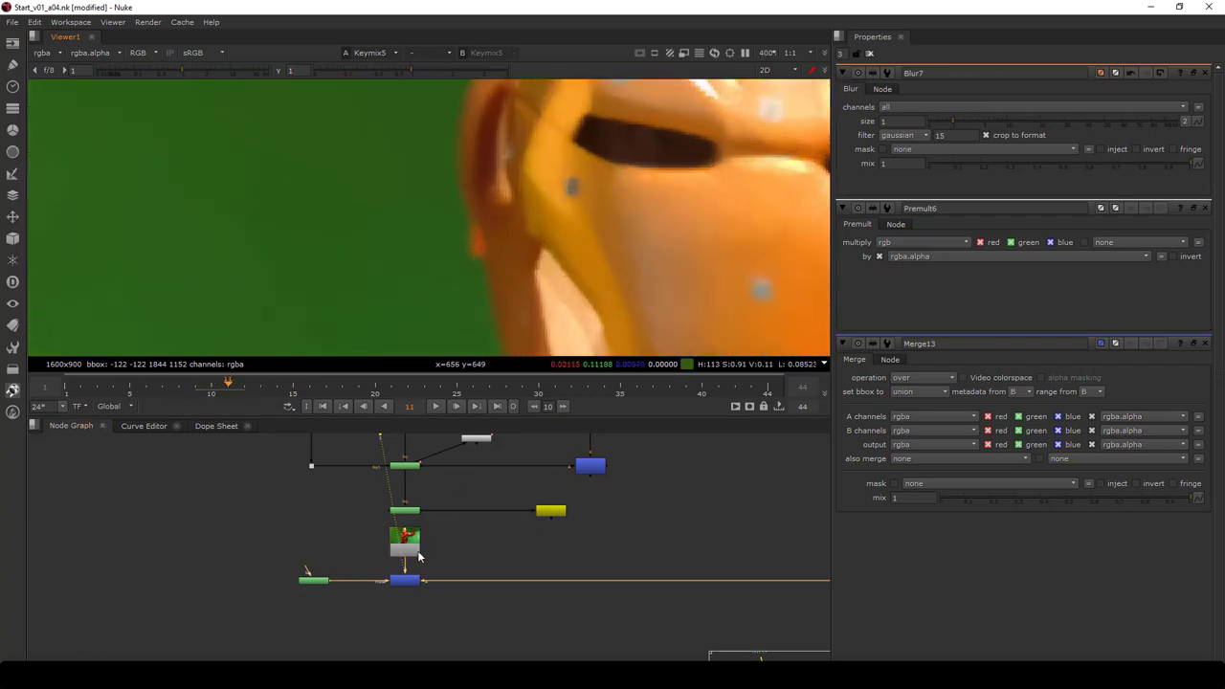
{"action": "left_click", "coordinate": [397, 581]}
{"action": "double_click", "coordinate": [314, 580]}
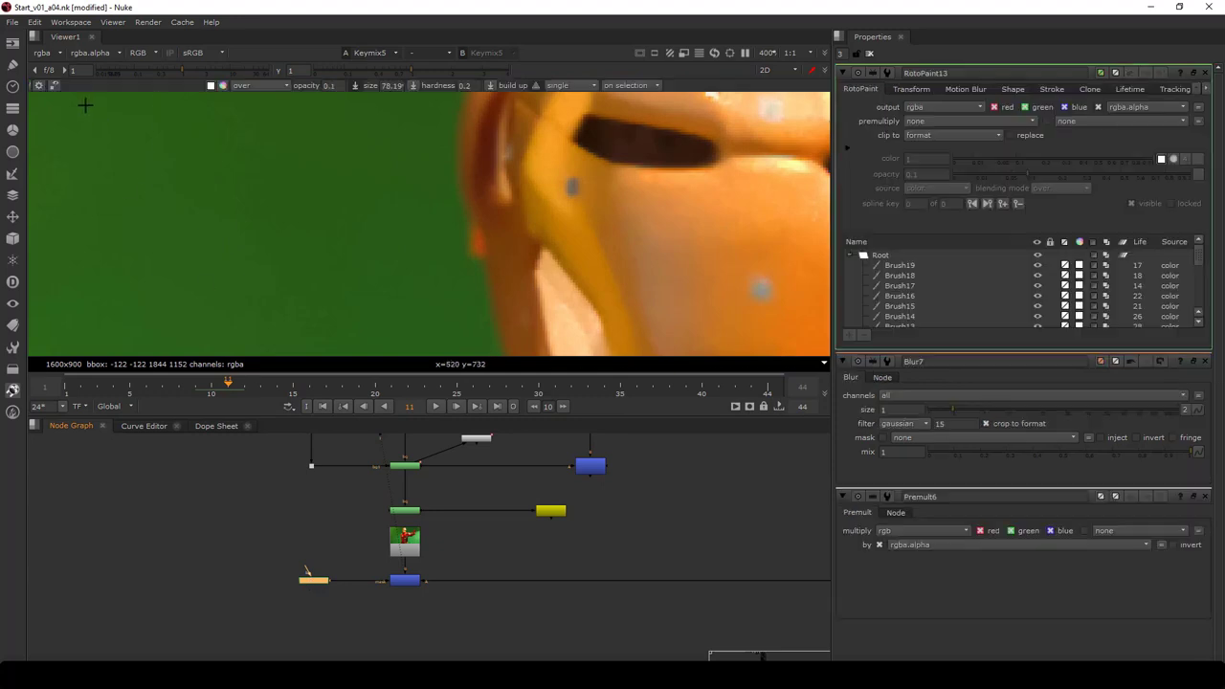
{"action": "scroll", "coordinate": [495, 234], "scroll_direction": "up", "scroll_amount": 1}
{"action": "middle_click_drag", "start_coordinate": [492, 232], "coordinate": [470, 233]}
{"action": "mouse_move", "coordinate": [465, 226]}
{"action": "left_mouse_down", "text": "shift"}
{"action": "mouse_move", "coordinate": [396, 270]}
{"action": "mouse_move", "coordinate": [429, 246]}
{"action": "mouse_move", "coordinate": [446, 256]}
{"action": "mouse_move", "coordinate": [474, 215]}
{"action": "mouse_move", "coordinate": [579, 240]}
{"action": "mouse_move", "coordinate": [450, 240]}
{"action": "mouse_move", "coordinate": [535, 177]}
{"action": "left_mouse_up", "text": "shift"}
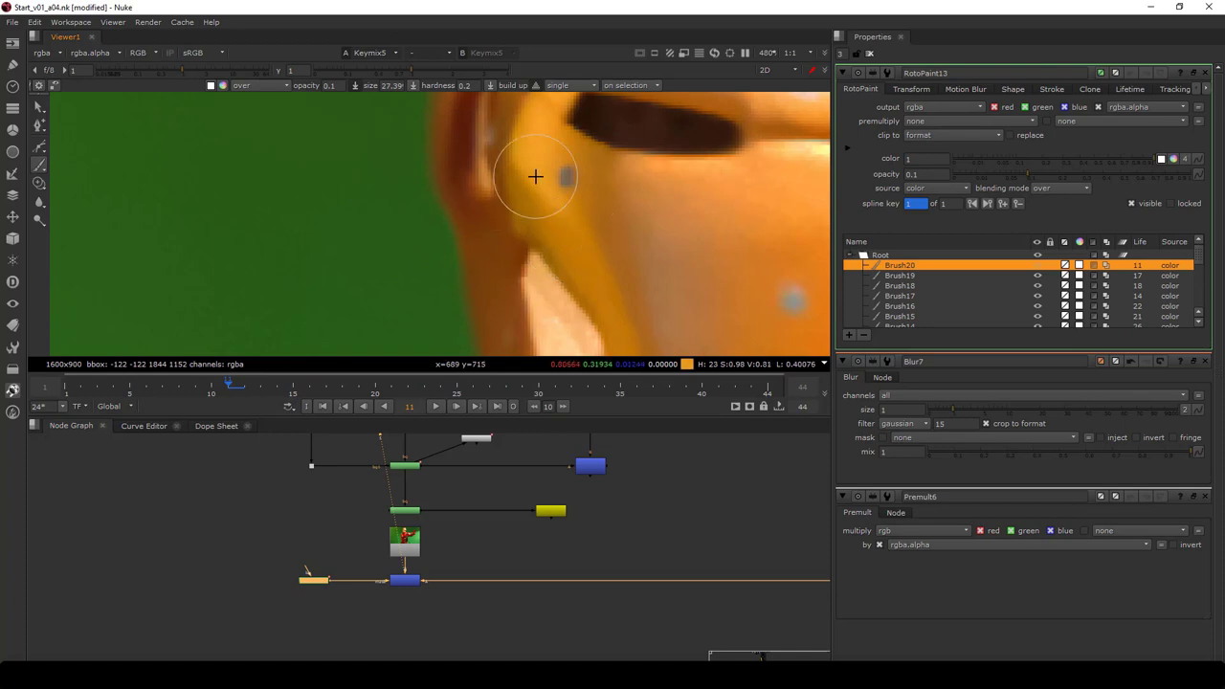
Paint over the leftover marker beside the face edge on frames 12 and 13 with the RotoPaint13 brush
{"action": "scroll", "coordinate": [516, 217], "scroll_direction": "up", "scroll_amount": 1}
{"action": "middle_click_drag", "start_coordinate": [553, 203], "coordinate": [697, 197]}
{"action": "key", "text": "Right"}
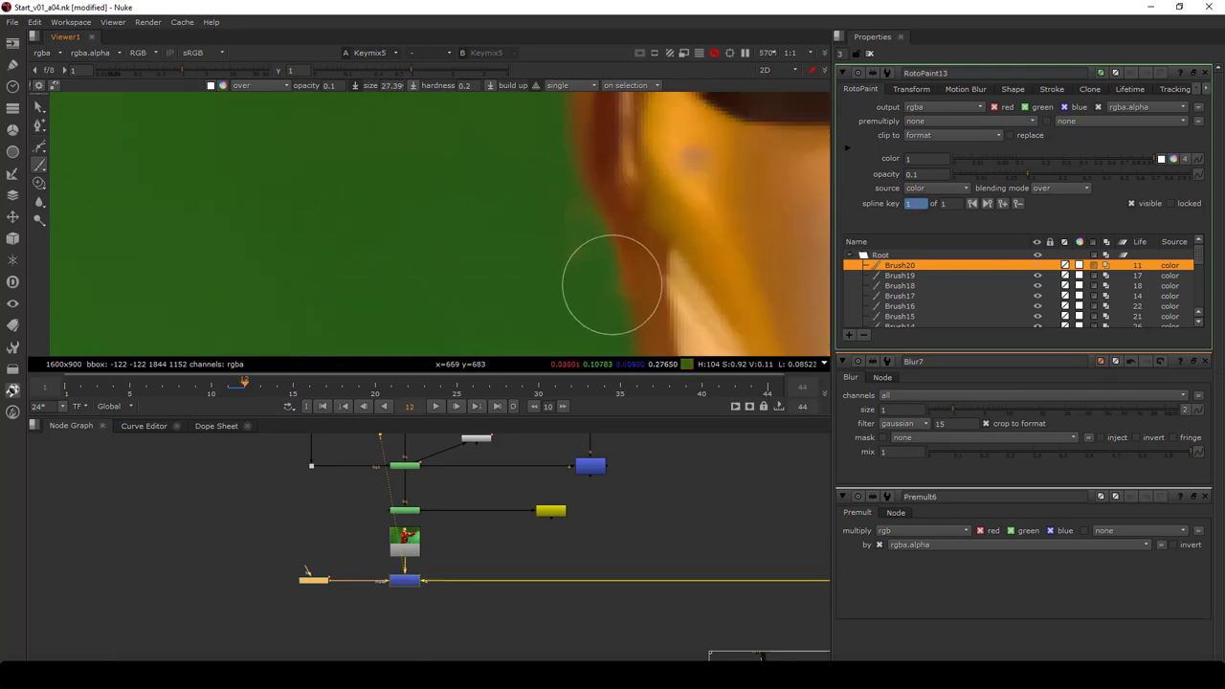
{"action": "mouse_move", "coordinate": [612, 285]}
{"action": "left_mouse_down"}
{"action": "mouse_move", "coordinate": [596, 224]}
{"action": "mouse_move", "coordinate": [605, 244]}
{"action": "left_mouse_up"}
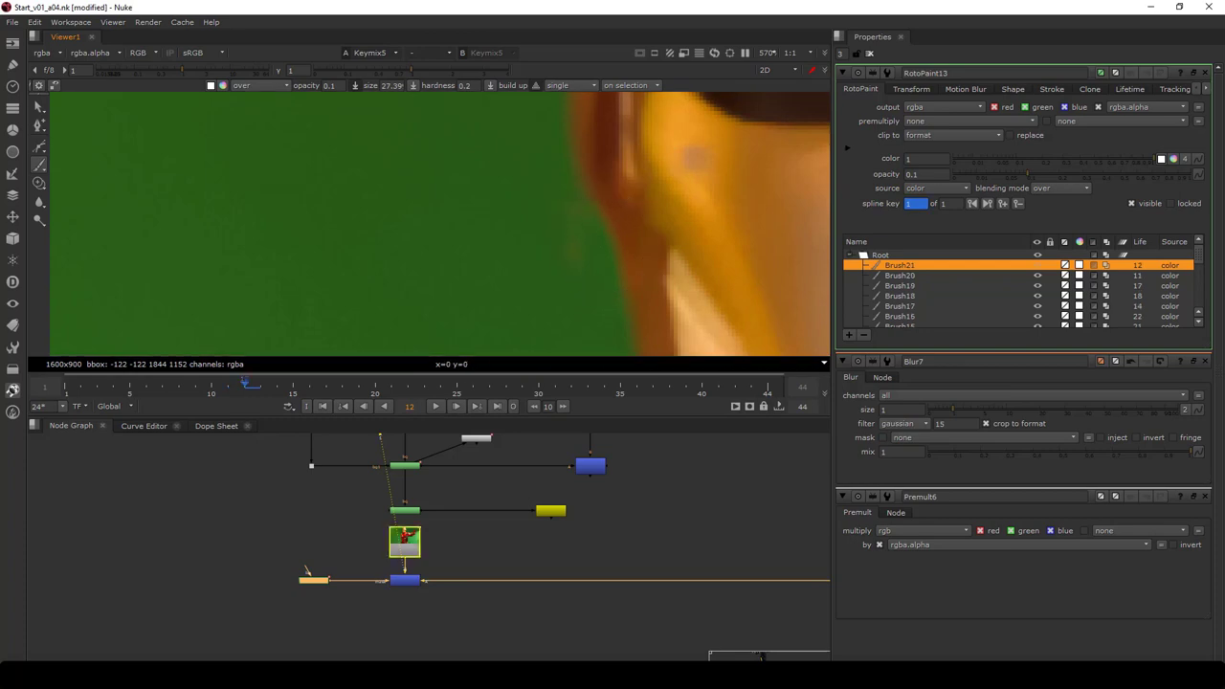
{"action": "mouse_move", "coordinate": [461, 560]}
{"action": "left_mouse_down"}
{"action": "mouse_move", "coordinate": [362, 615]}
{"action": "mouse_move", "coordinate": [382, 568]}
{"action": "left_mouse_up"}
{"action": "key", "text": "Right"}
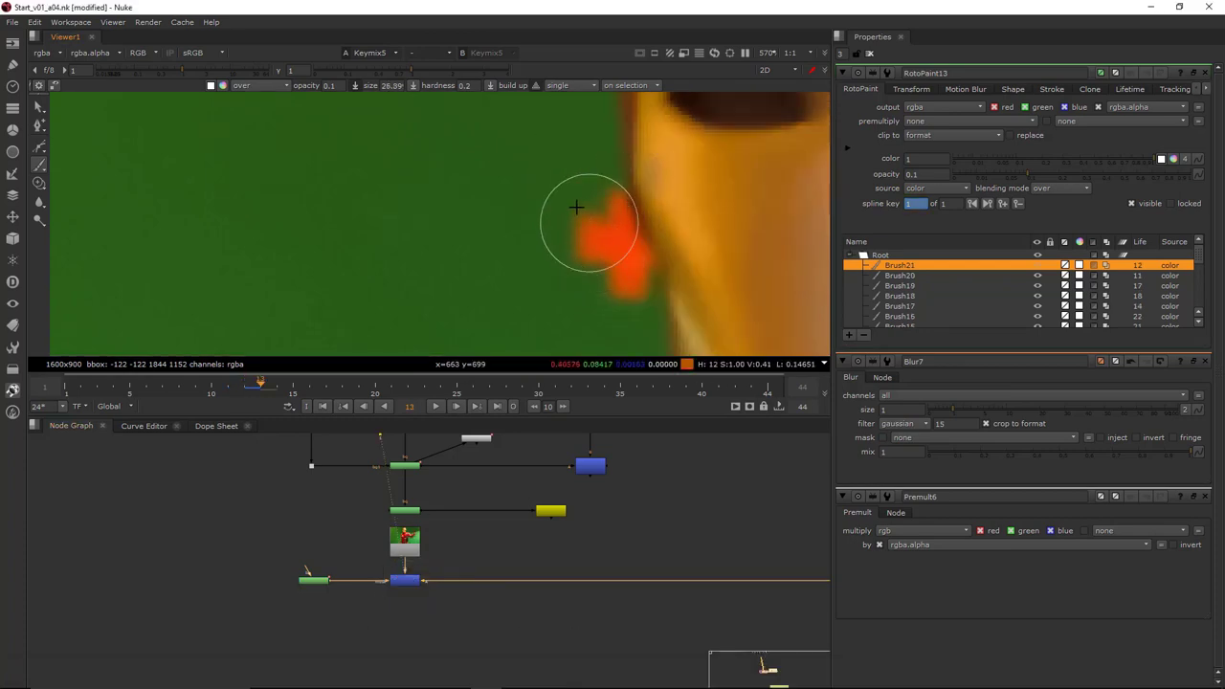
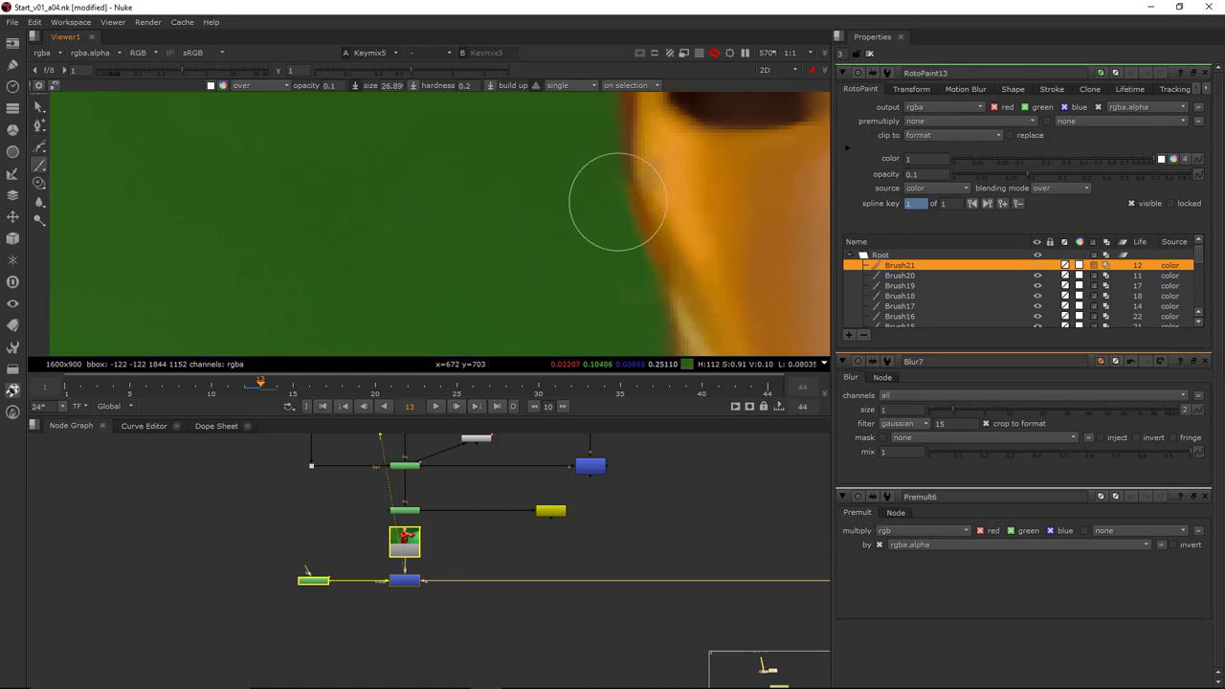
View the Copy6 node on frame 13 and open the properties of Roto12
{"action": "scroll", "coordinate": [673, 572], "scroll_direction": "down", "scroll_amount": 3}
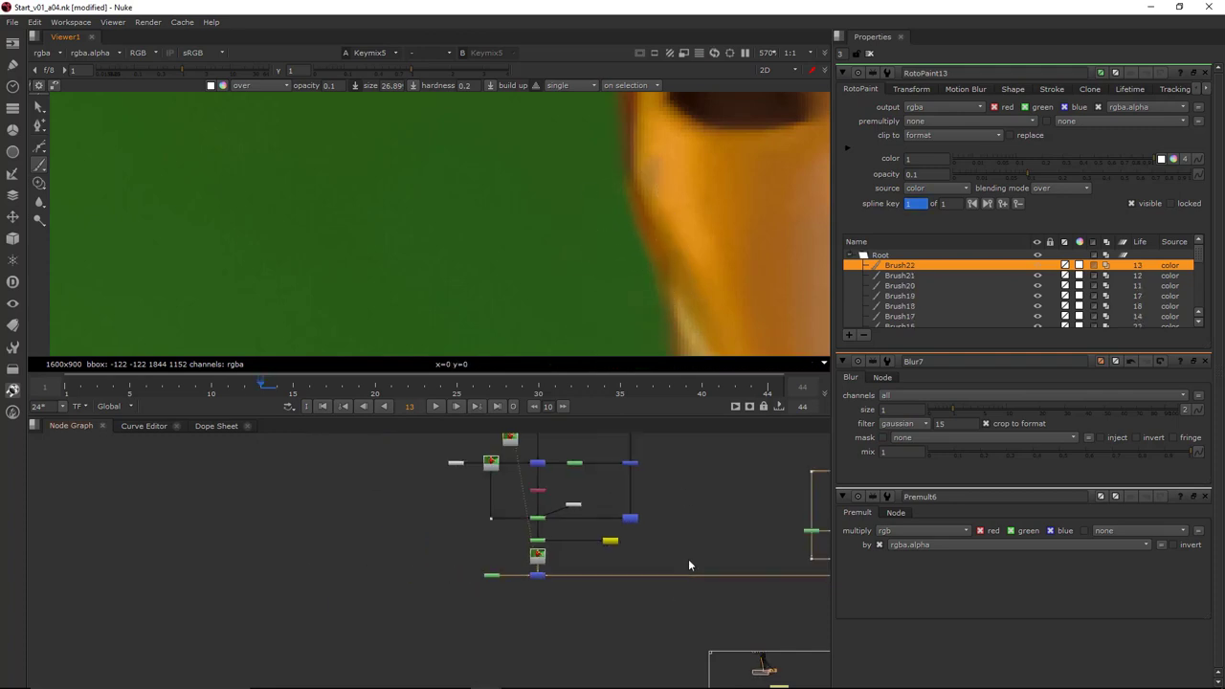
{"action": "middle_click_drag", "start_coordinate": [687, 559], "coordinate": [498, 580]}
{"action": "middle_click_drag", "start_coordinate": [651, 573], "coordinate": [535, 544]}
{"action": "scroll", "coordinate": [660, 572], "scroll_direction": "up", "scroll_amount": 6}
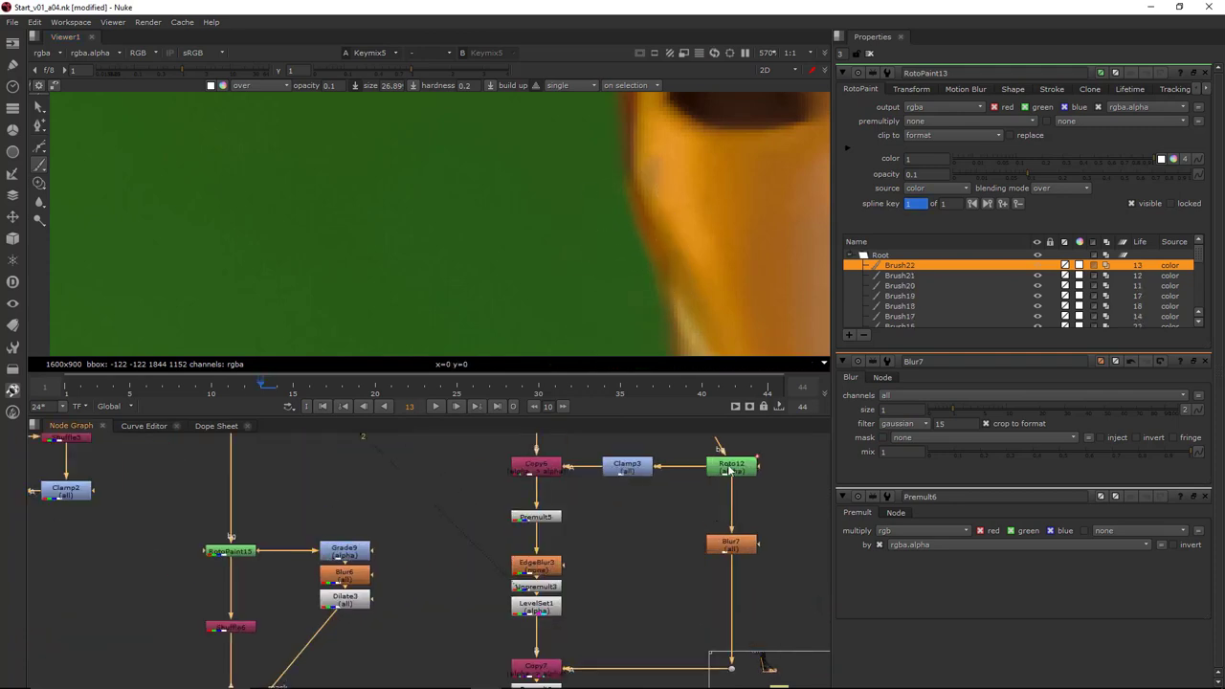
{"action": "middle_click_drag", "start_coordinate": [599, 452], "coordinate": [624, 497]}
{"action": "key", "text": "1"}
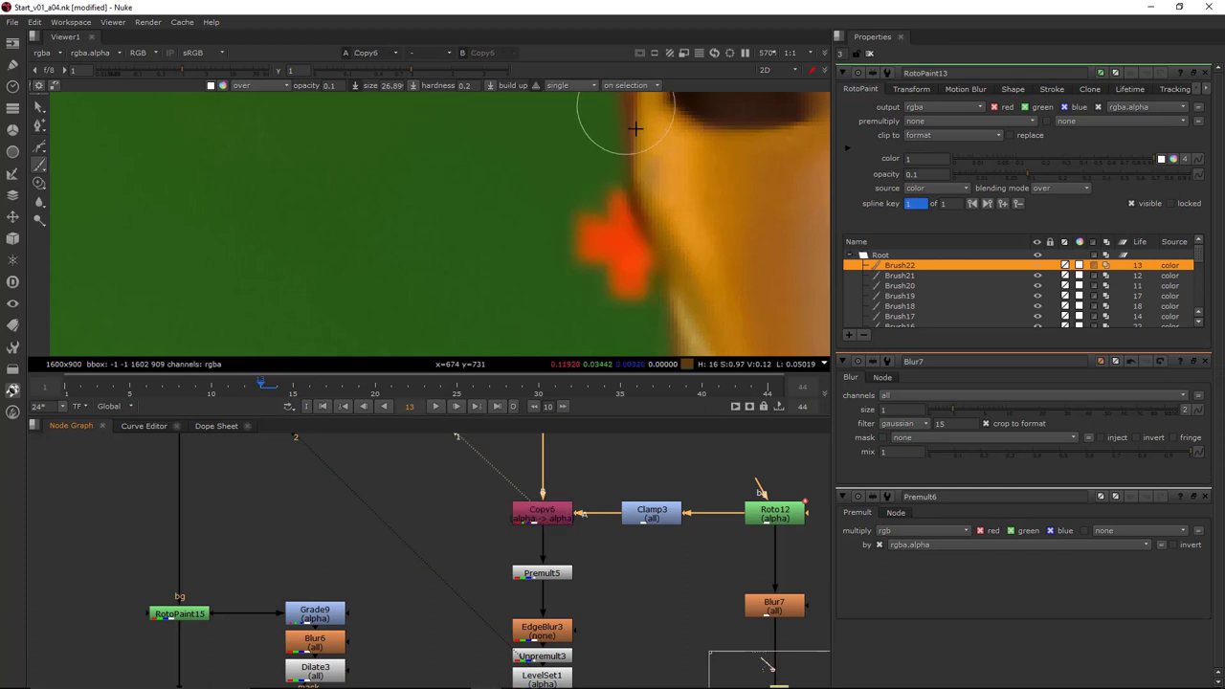
{"action": "middle_click_drag", "start_coordinate": [682, 203], "coordinate": [633, 169]}
{"action": "scroll", "coordinate": [765, 497], "scroll_direction": "up", "scroll_amount": 1}
{"action": "double_click", "coordinate": [773, 514]}
{"action": "scroll", "coordinate": [603, 215], "scroll_direction": "up", "scroll_amount": 4}
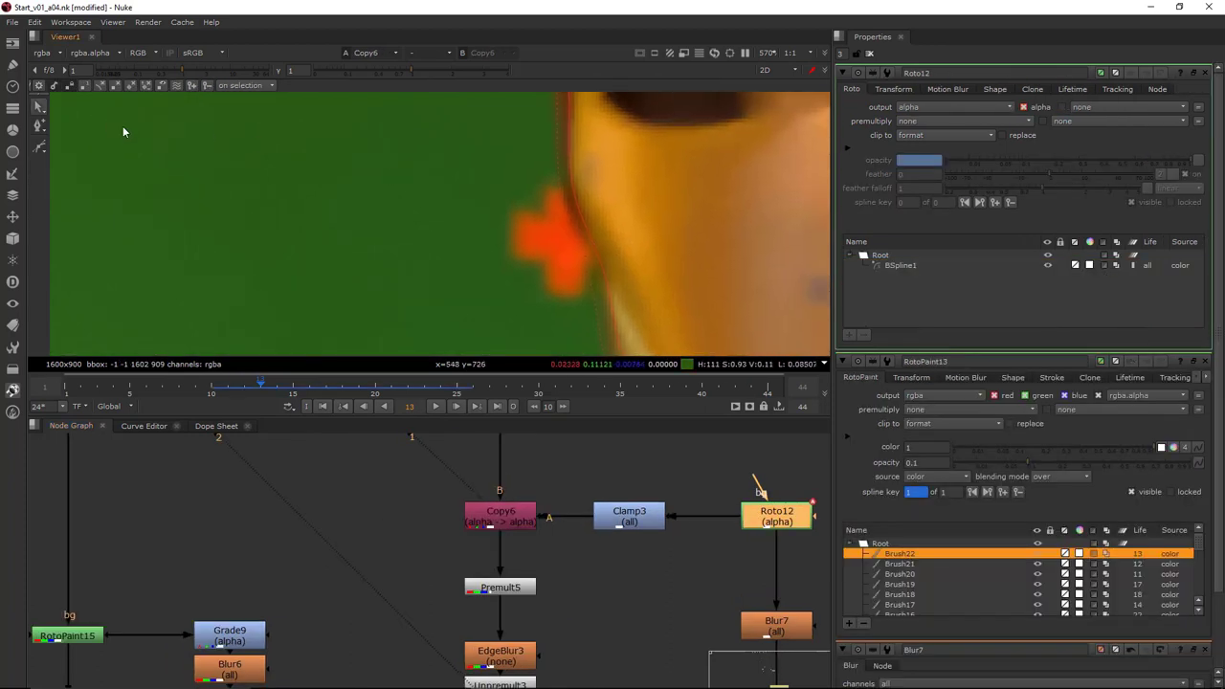
Move the two BSpline1 points beside the marker slightly outward toward the green background on frame 13
{"action": "left_click", "coordinate": [573, 247]}
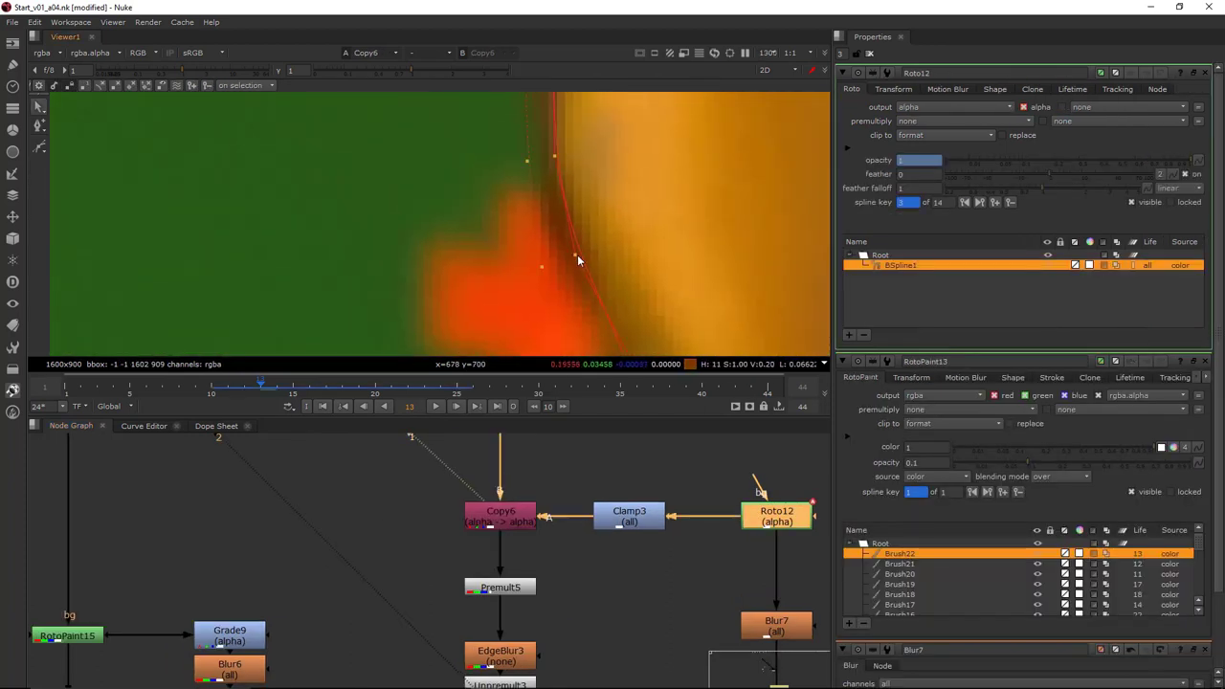
{"action": "left_click_drag", "start_coordinate": [575, 253], "coordinate": [561, 253]}
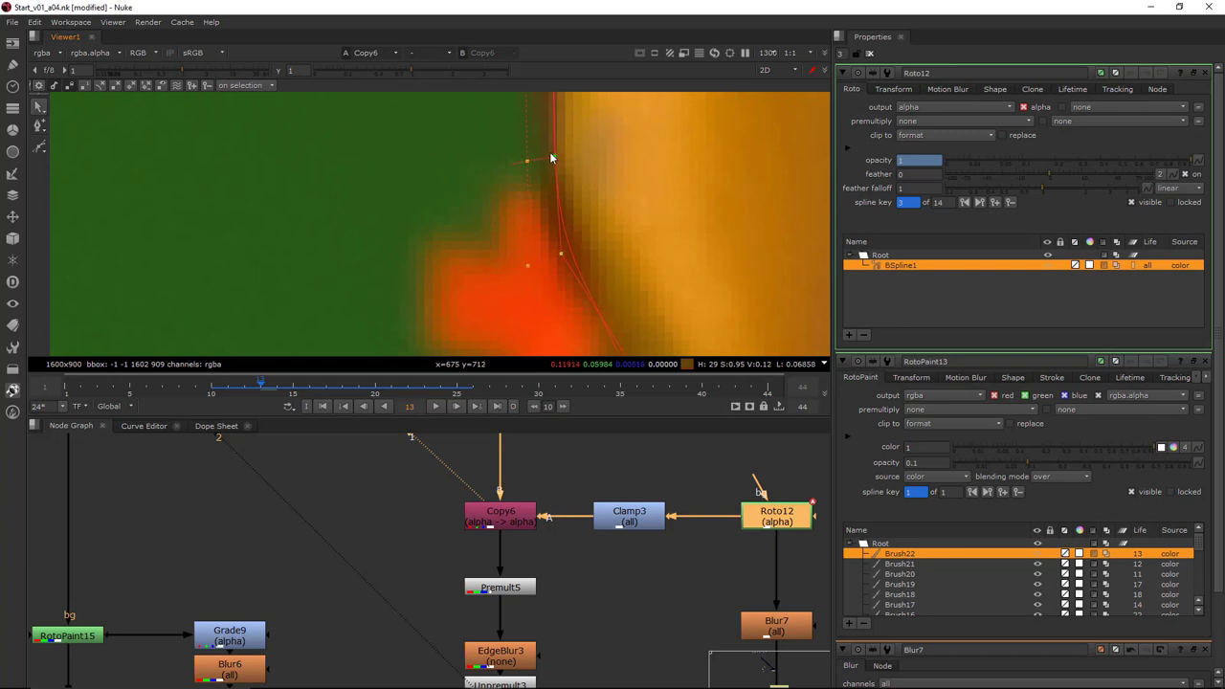
{"action": "left_click_drag", "start_coordinate": [554, 153], "coordinate": [551, 156]}
{"action": "scroll", "coordinate": [536, 267], "scroll_direction": "down", "scroll_amount": 3}
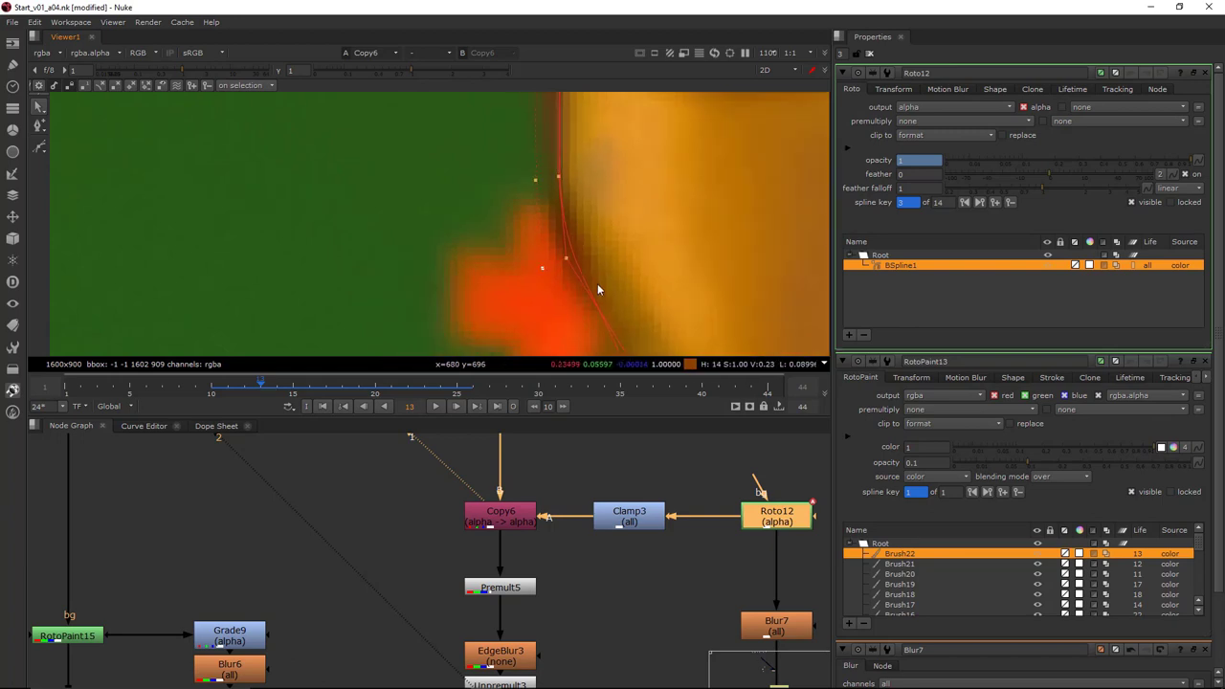
View Premult5, LevelSet1 and Keymix5 in turn to check the extended face edge
{"action": "scroll", "coordinate": [590, 610], "scroll_direction": "down", "scroll_amount": 2}
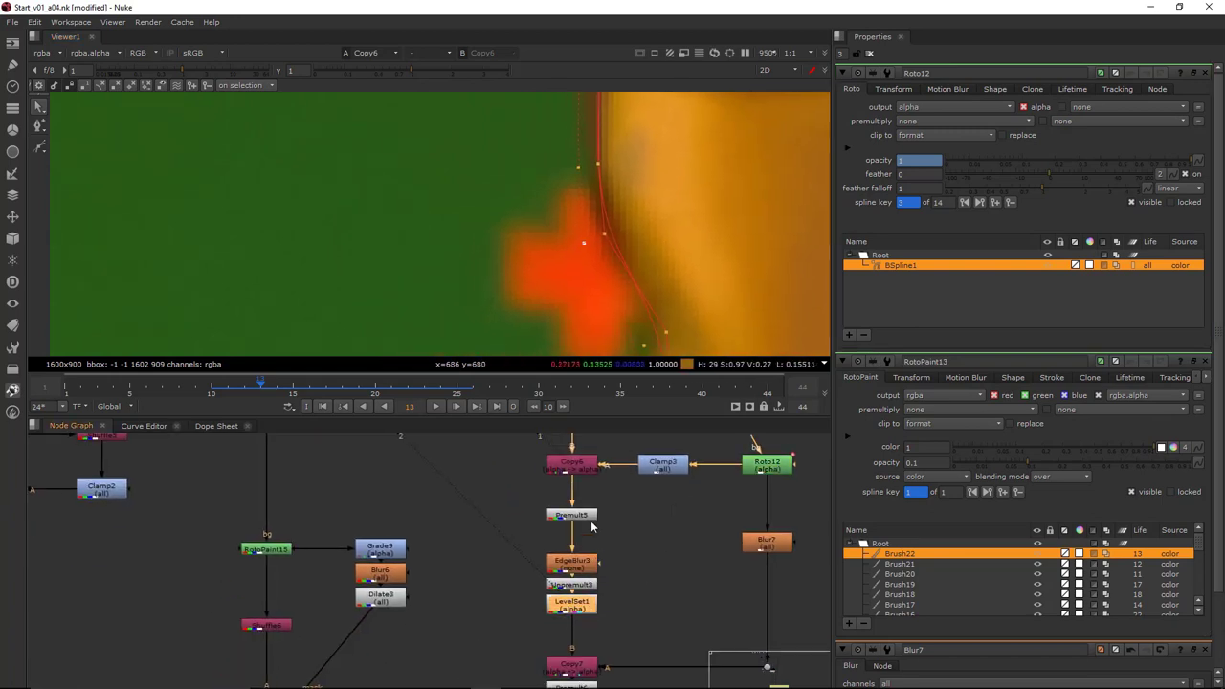
{"action": "key", "text": "1"}
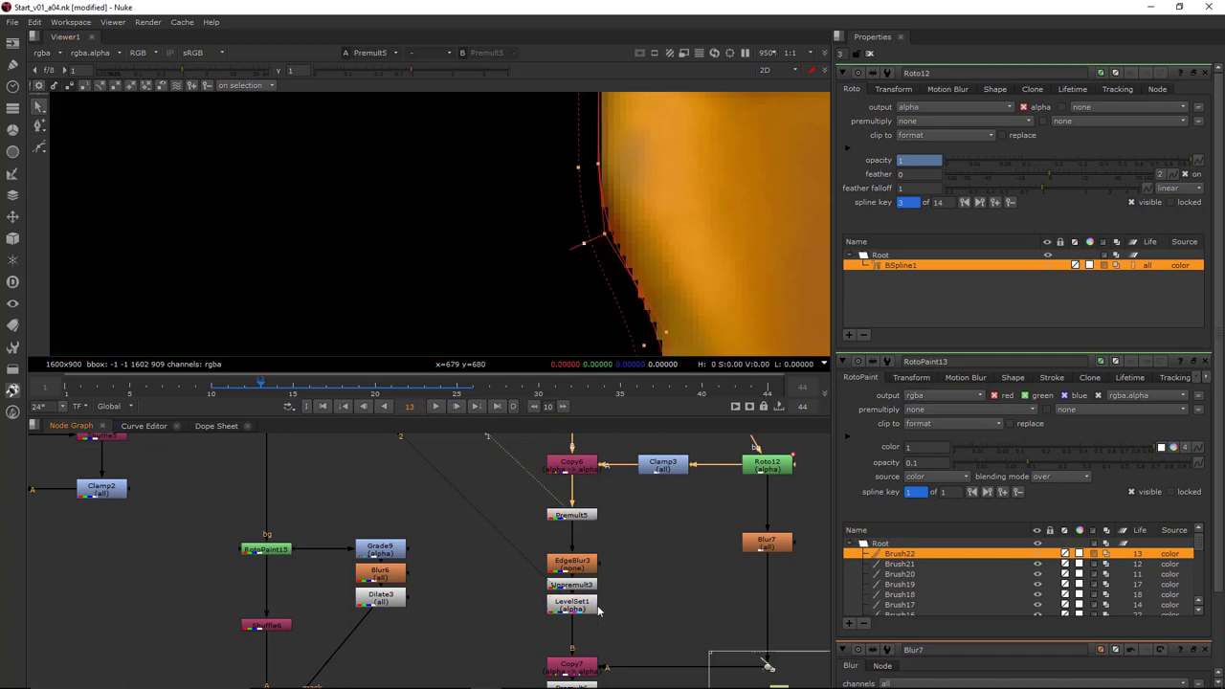
{"action": "key", "text": "1"}
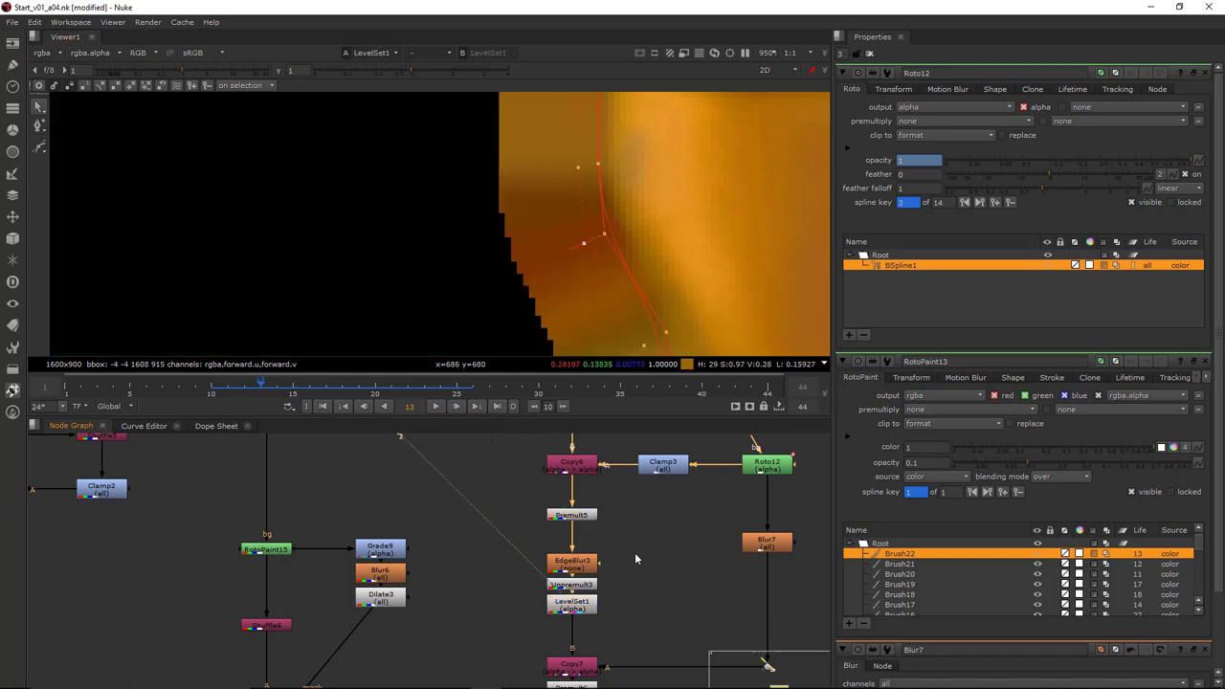
{"action": "scroll", "coordinate": [634, 554], "scroll_direction": "down", "scroll_amount": 4}
{"action": "middle_click_drag", "start_coordinate": [111, 594], "coordinate": [444, 556]}
{"action": "scroll", "coordinate": [359, 556], "scroll_direction": "up", "scroll_amount": 3}
{"action": "left_click_drag", "start_coordinate": [324, 517], "coordinate": [215, 590]}
{"action": "key", "text": "1"}
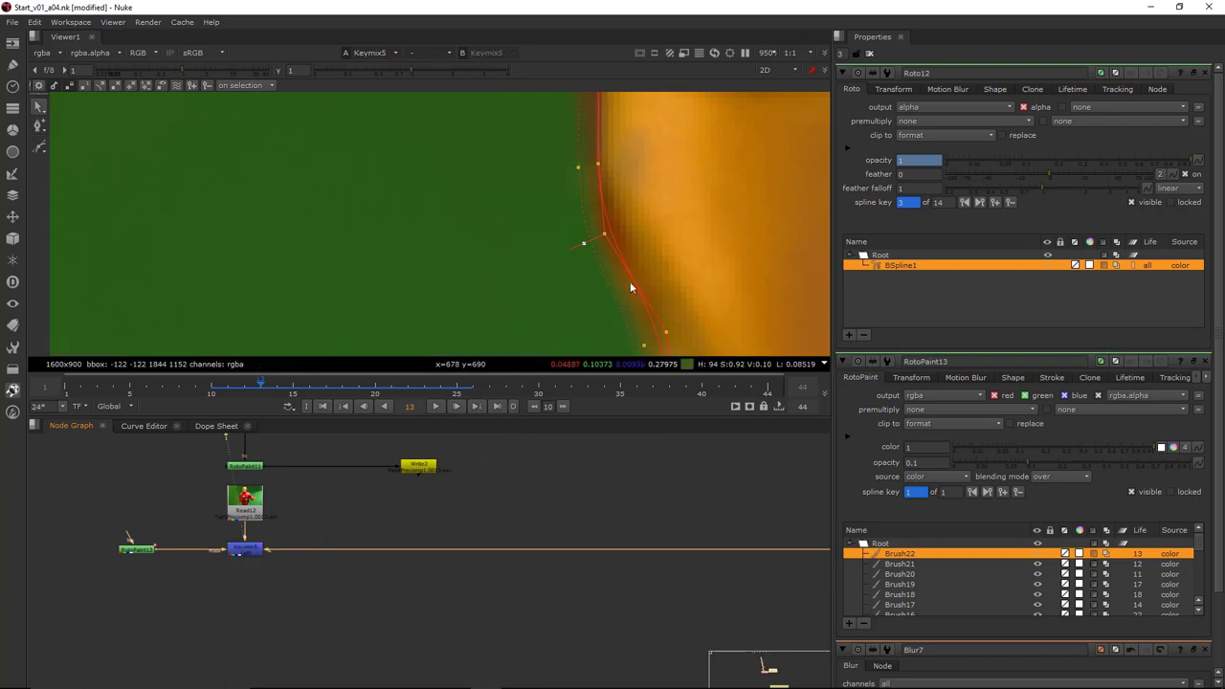
Load Read12 as the viewer's second input and compare it with Keymix5 at the marker
{"action": "left_click", "coordinate": [262, 512]}
{"action": "key", "text": "2"}
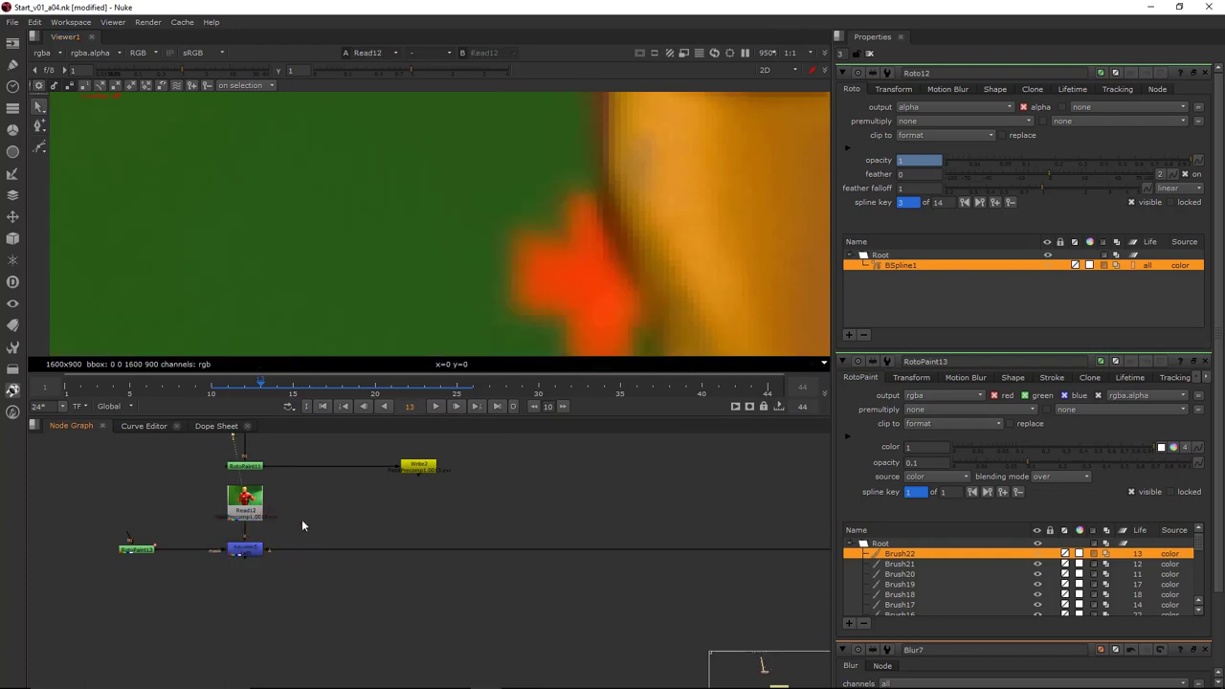
{"action": "scroll", "coordinate": [725, 184], "scroll_direction": "down", "scroll_amount": 2}
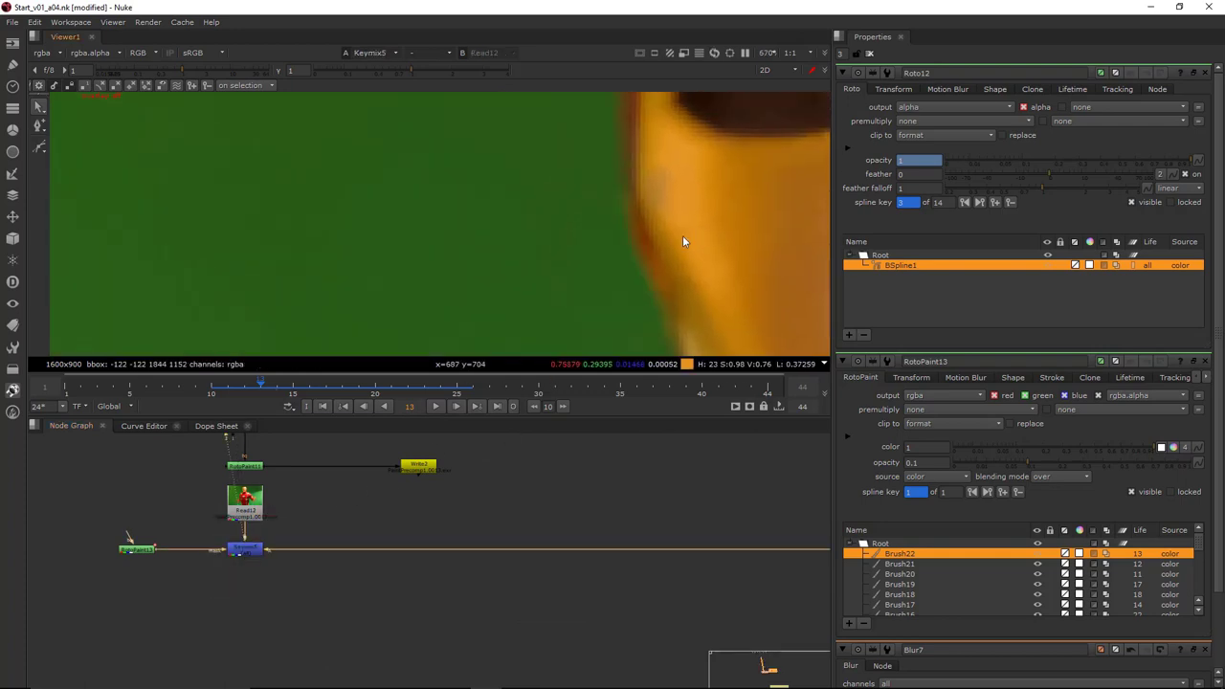
{"action": "scroll", "coordinate": [696, 508], "scroll_direction": "down", "scroll_amount": 2}
{"action": "middle_click_drag", "start_coordinate": [770, 494], "coordinate": [417, 566]}
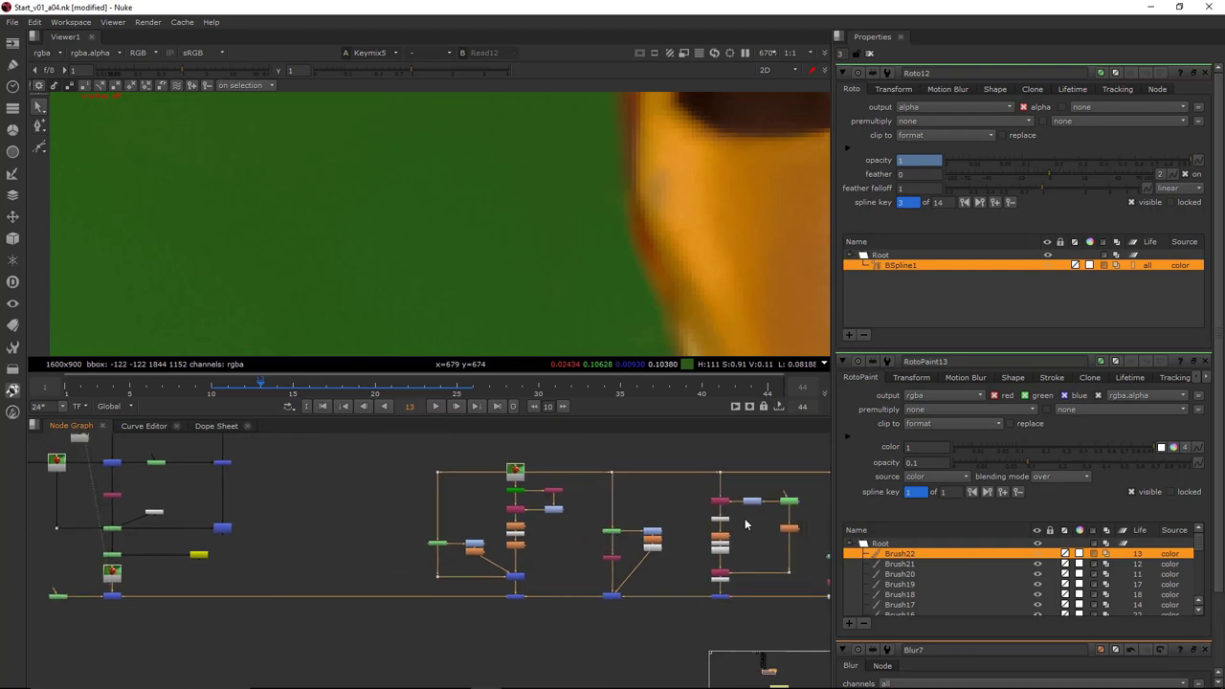
Select Roto12 and repeatedly compare Keymix5 with Read12 along its spline at the face edge on frame 13
{"action": "left_click", "coordinate": [788, 501]}
{"action": "scroll", "coordinate": [650, 182], "scroll_direction": "up", "scroll_amount": 5}
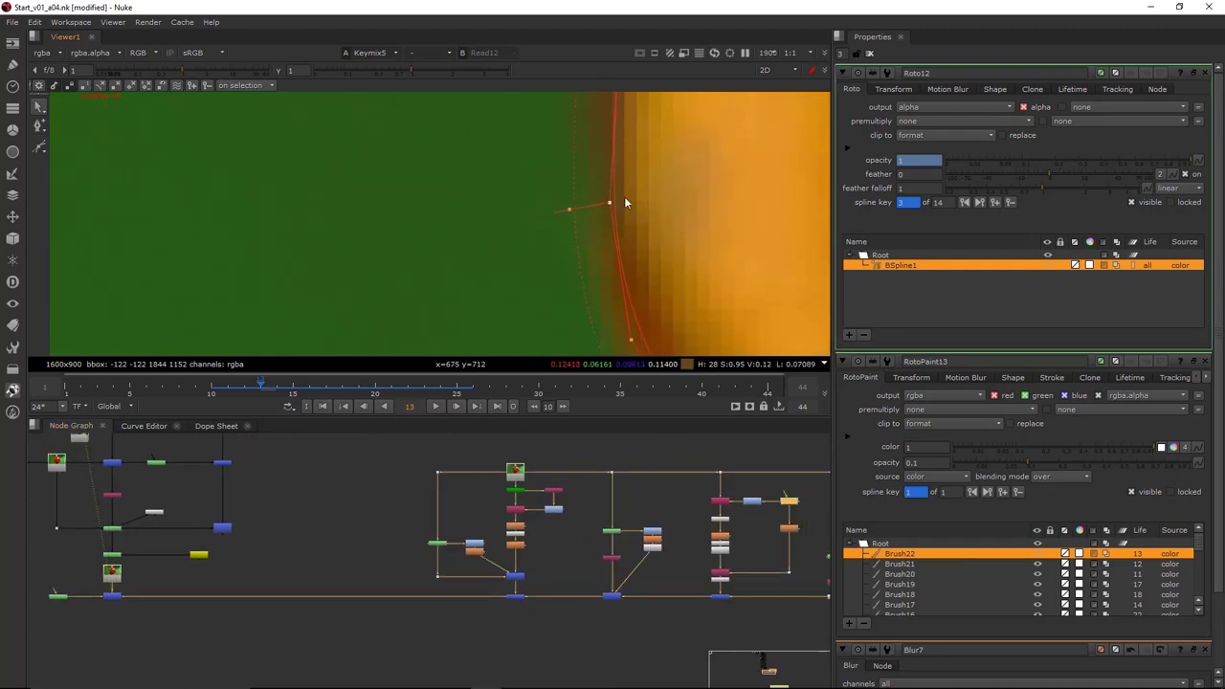
{"action": "scroll", "coordinate": [671, 218], "scroll_direction": "down", "scroll_amount": 3}
{"action": "key", "text": "2"}
{"action": "key", "text": "1"}
{"action": "key", "text": "2"}
{"action": "key", "text": "1"}
{"action": "middle_click_drag", "start_coordinate": [691, 268], "coordinate": [705, 224]}
{"action": "key", "text": "2"}
{"action": "key", "text": "1"}
{"action": "key", "text": "2"}
{"action": "key", "text": "1"}
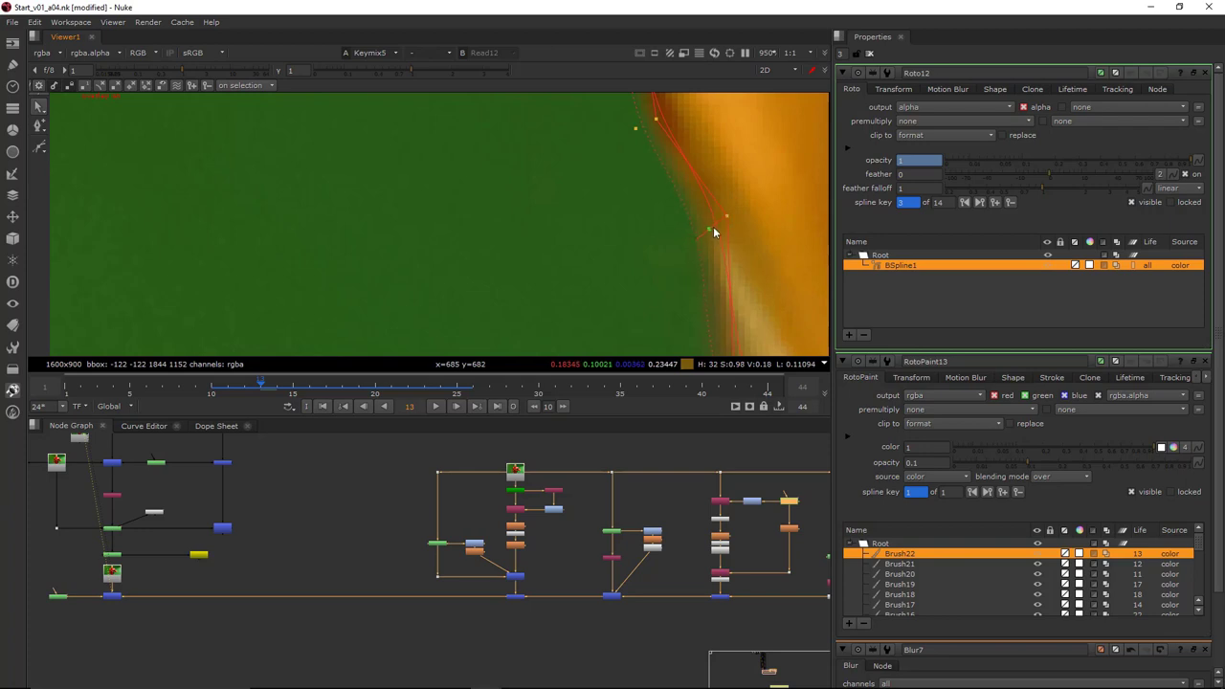
{"action": "scroll", "coordinate": [754, 182], "scroll_direction": "down", "scroll_amount": 3}
{"action": "key", "text": "2"}
{"action": "key", "text": "1"}
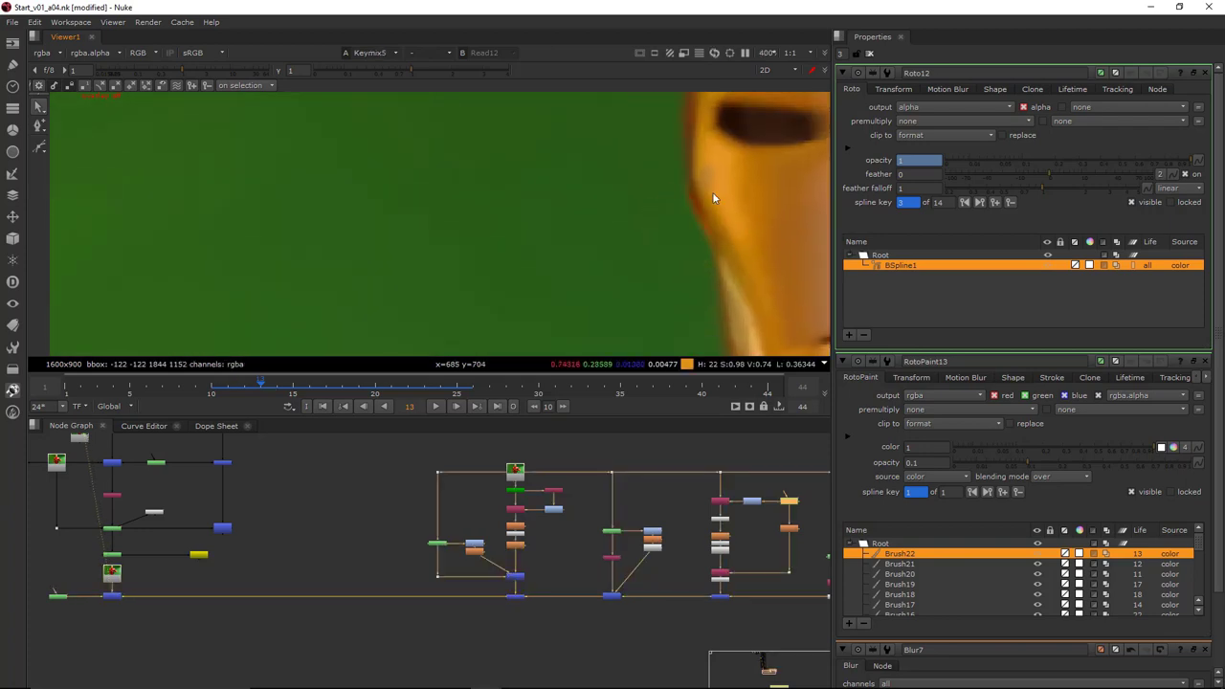
{"action": "scroll", "coordinate": [714, 197], "scroll_direction": "up", "scroll_amount": 3}
{"action": "key", "text": "2"}
{"action": "key", "text": "1"}
{"action": "key", "text": "2"}
{"action": "scroll", "coordinate": [704, 207], "scroll_direction": "up", "scroll_amount": 1}
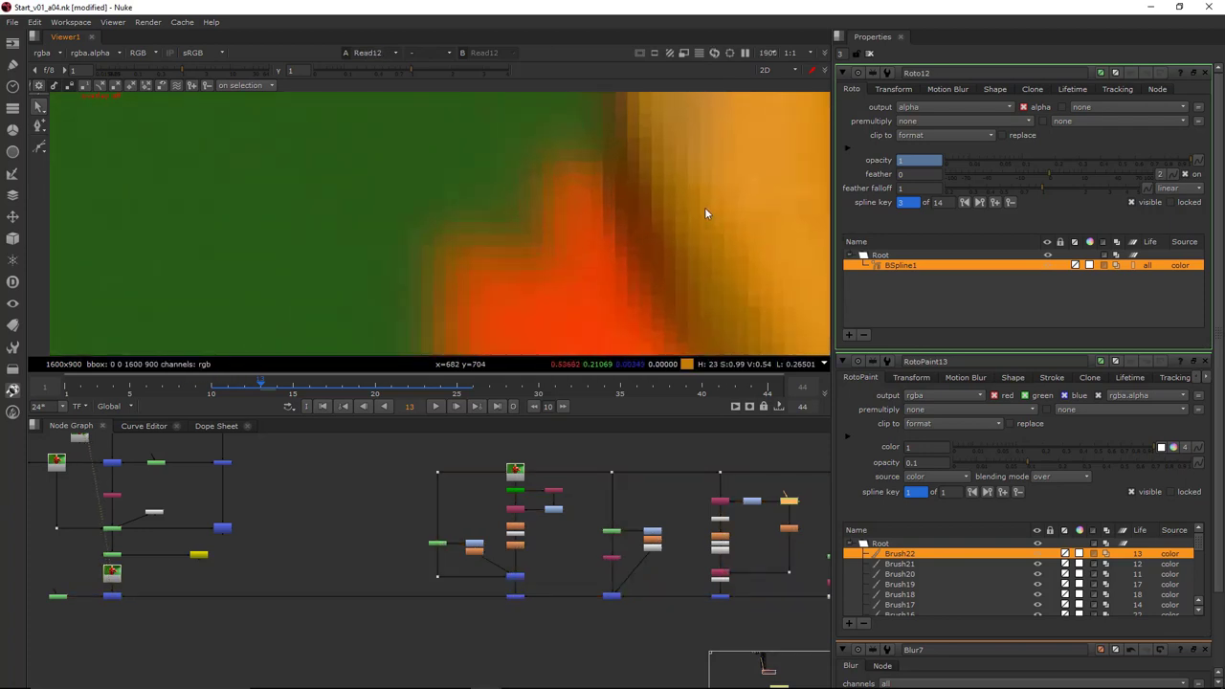
{"action": "key", "text": "1"}
{"action": "key", "text": "2"}
{"action": "scroll", "coordinate": [663, 184], "scroll_direction": "up", "scroll_amount": 1}
{"action": "key", "text": "2"}
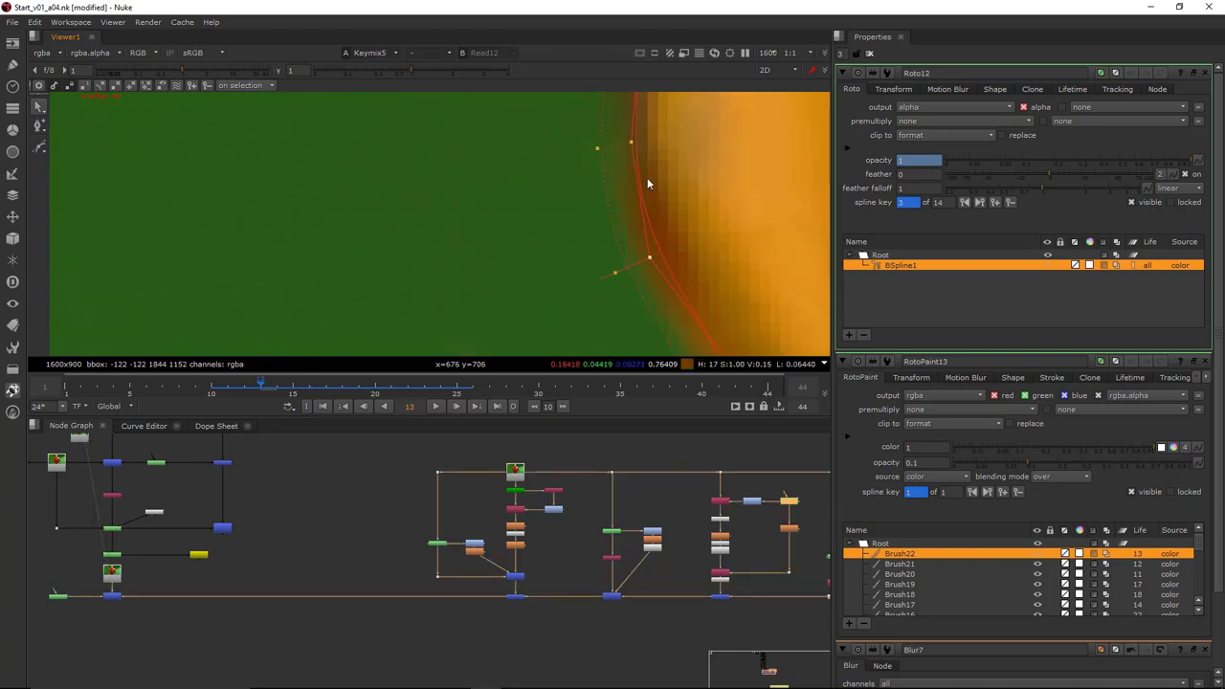
Hide the spline overlay and compare the clean Keymix5 edge with the original Read12 plate around the marker
{"action": "key", "text": "o"}
{"action": "scroll", "coordinate": [646, 170], "scroll_direction": "down", "scroll_amount": 5}
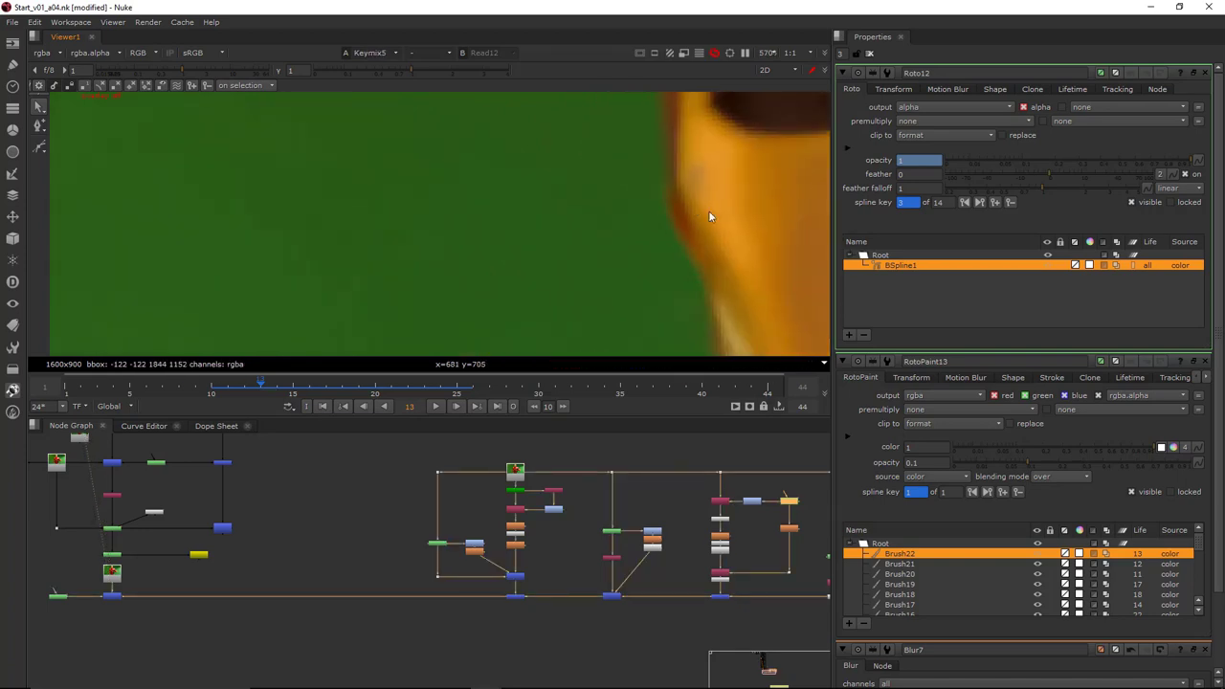
{"action": "key", "text": "1"}
{"action": "key", "text": "2"}
{"action": "key", "text": "1"}
{"action": "key", "text": "2"}
{"action": "scroll", "coordinate": [718, 260], "scroll_direction": "up", "scroll_amount": 3}
{"action": "key", "text": "1"}
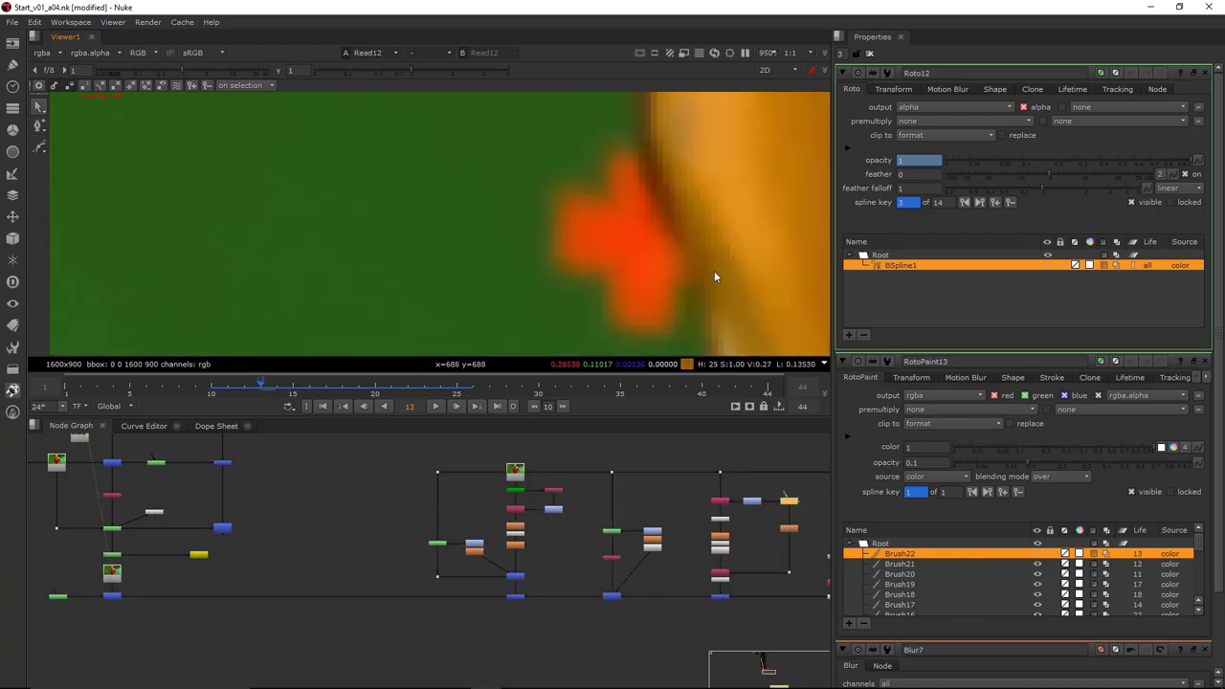
{"action": "key", "text": "2"}
{"action": "key", "text": "o"}
{"action": "scroll", "coordinate": [755, 251], "scroll_direction": "down", "scroll_amount": 2}
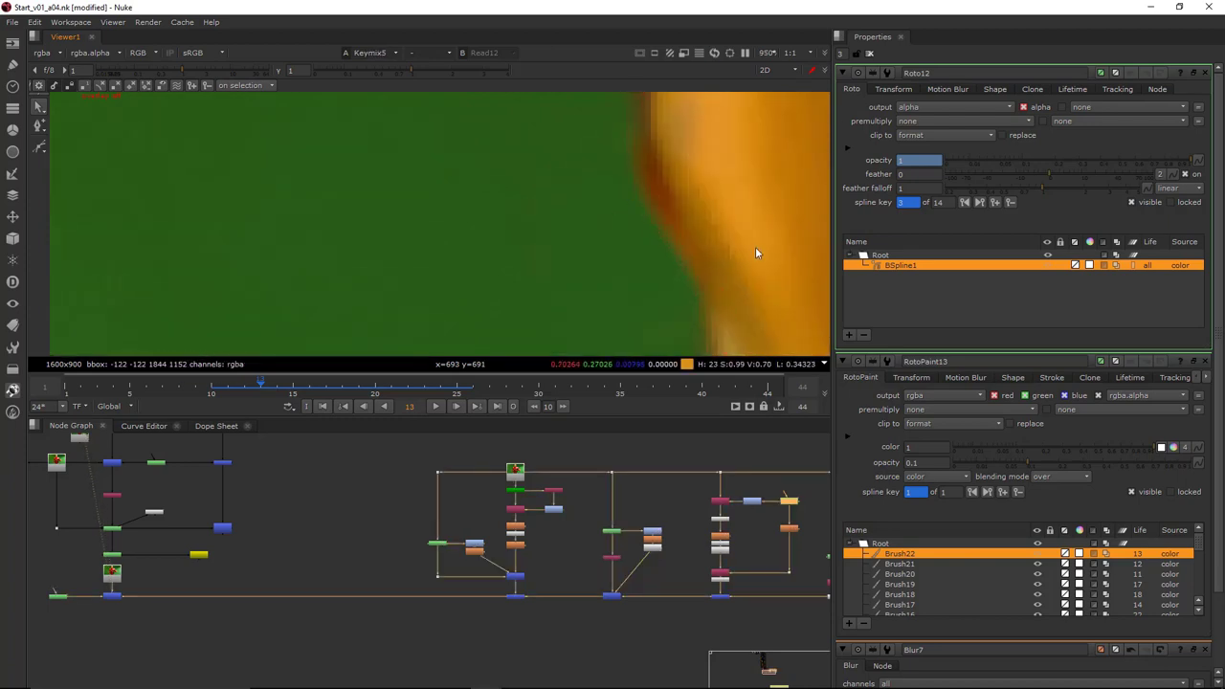
{"action": "key", "text": "1"}
{"action": "key", "text": "2"}
{"action": "key", "text": "1"}
{"action": "key", "text": "2"}
{"action": "scroll", "coordinate": [737, 245], "scroll_direction": "up", "scroll_amount": 3}
{"action": "key", "text": "1"}
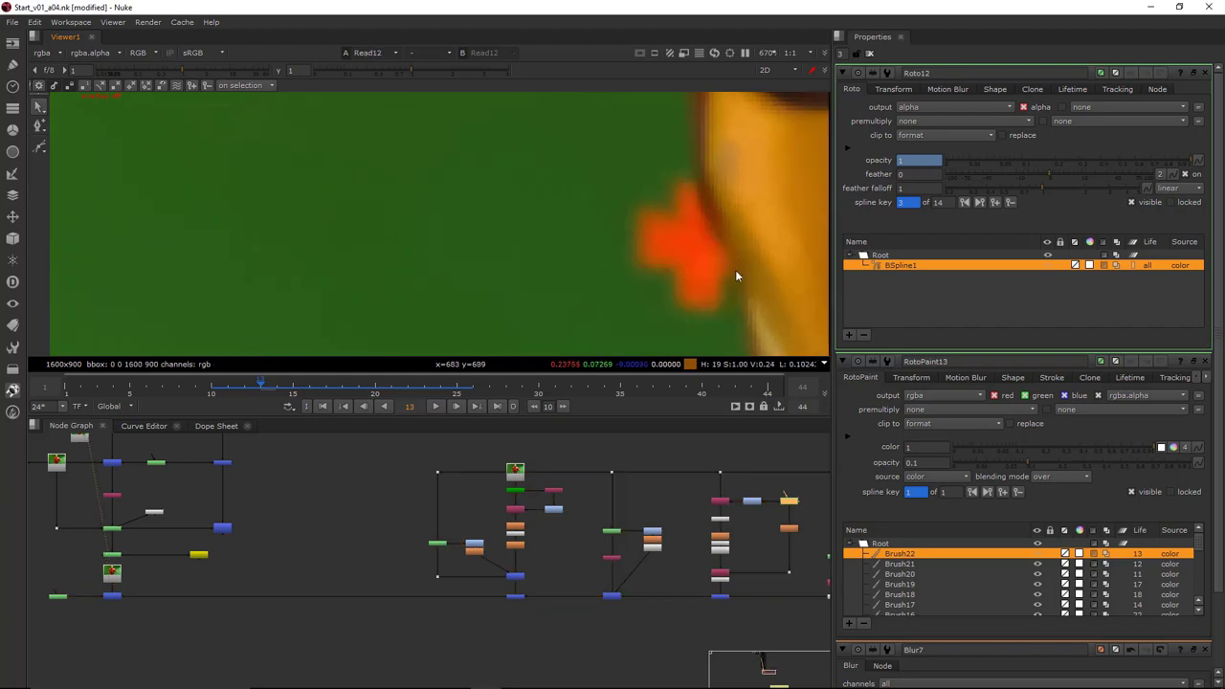
{"action": "key", "text": "2"}
Show the spline overlay and adjust two BSpline1 feather points along the face edge on frame 13
{"action": "key", "text": "o"}
{"action": "left_click_drag", "start_coordinate": [751, 291], "coordinate": [746, 291]}
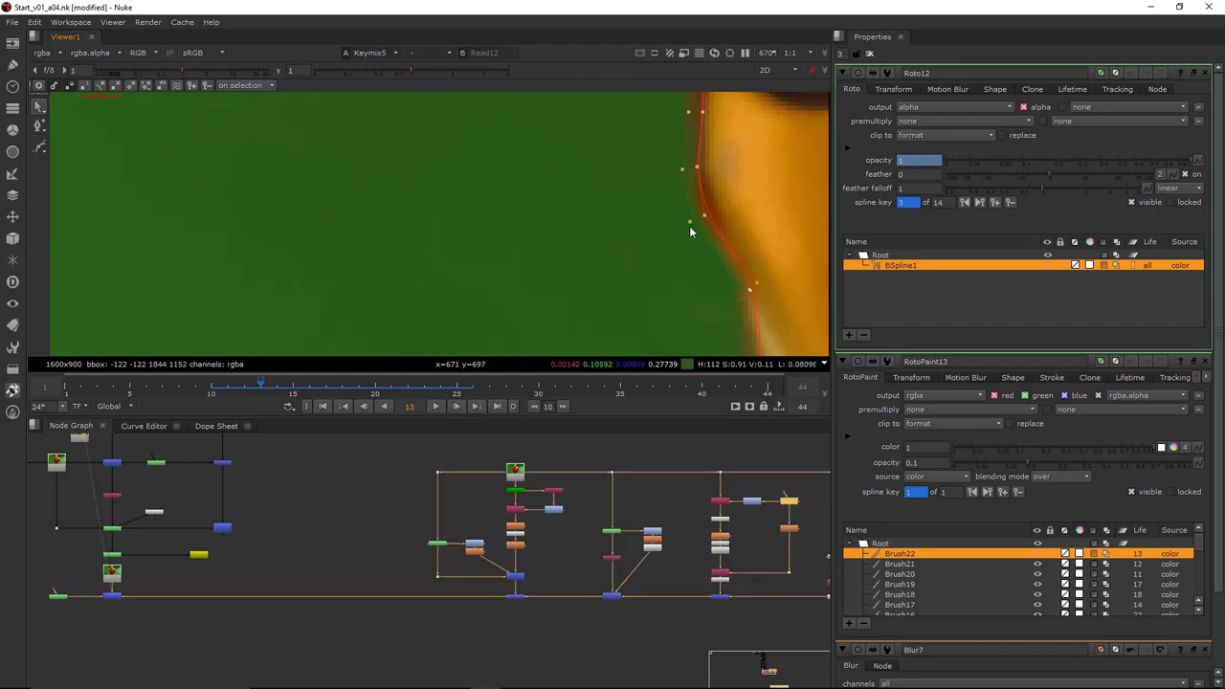
{"action": "left_click_drag", "start_coordinate": [692, 223], "coordinate": [690, 228]}
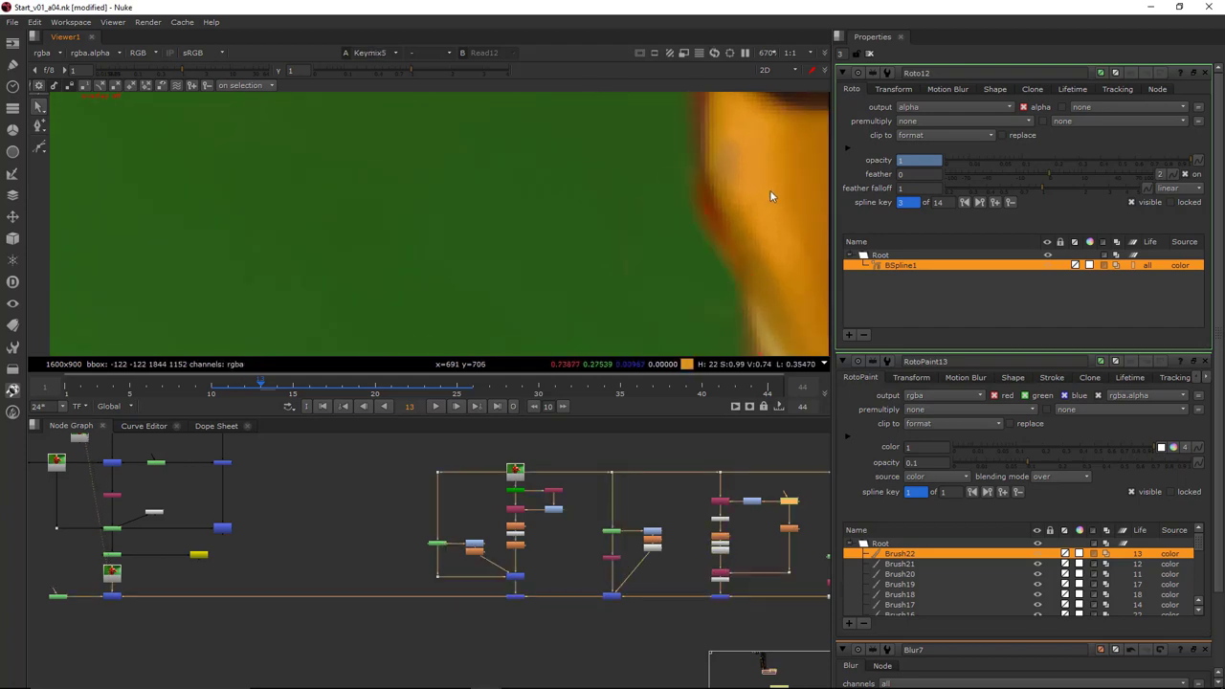
Open RotoPaint13 and paint mask strokes over the marker beside the face on frame 14 with a brush about 40 in size
{"action": "scroll", "coordinate": [766, 201], "scroll_direction": "down", "scroll_amount": 2}
{"action": "scroll", "coordinate": [756, 229], "scroll_direction": "down", "scroll_amount": 2}
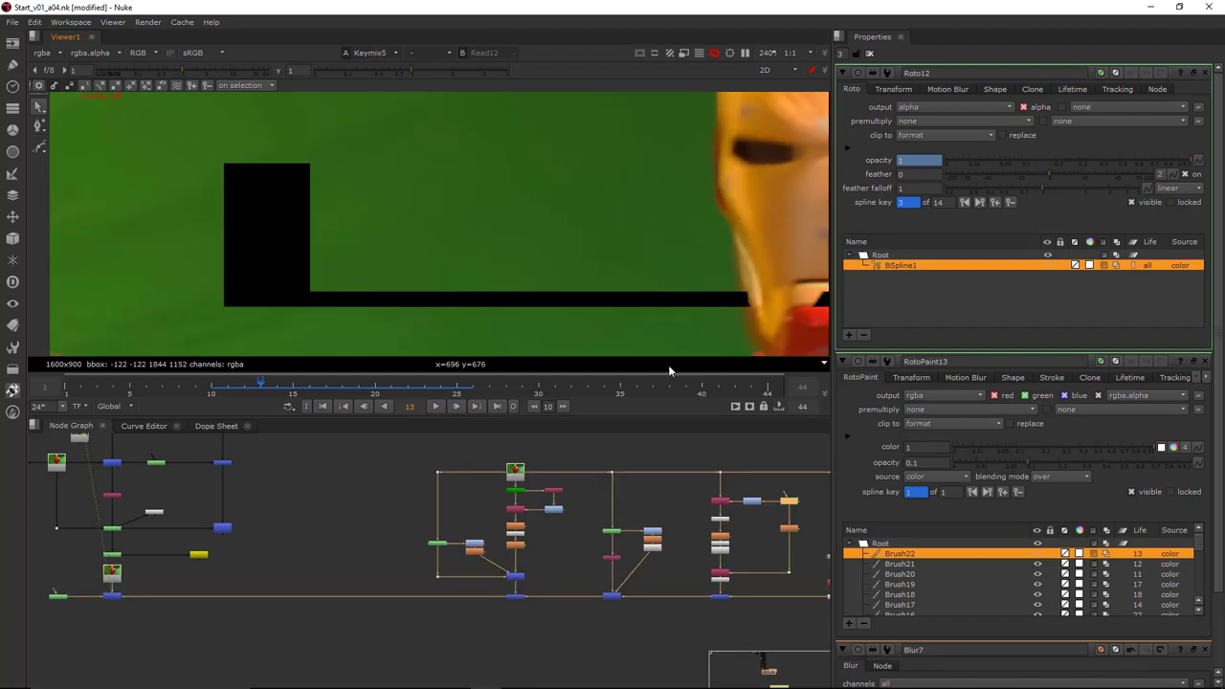
{"action": "scroll", "coordinate": [374, 536], "scroll_direction": "down", "scroll_amount": 2}
{"action": "scroll", "coordinate": [374, 536], "scroll_direction": "up", "scroll_amount": 3}
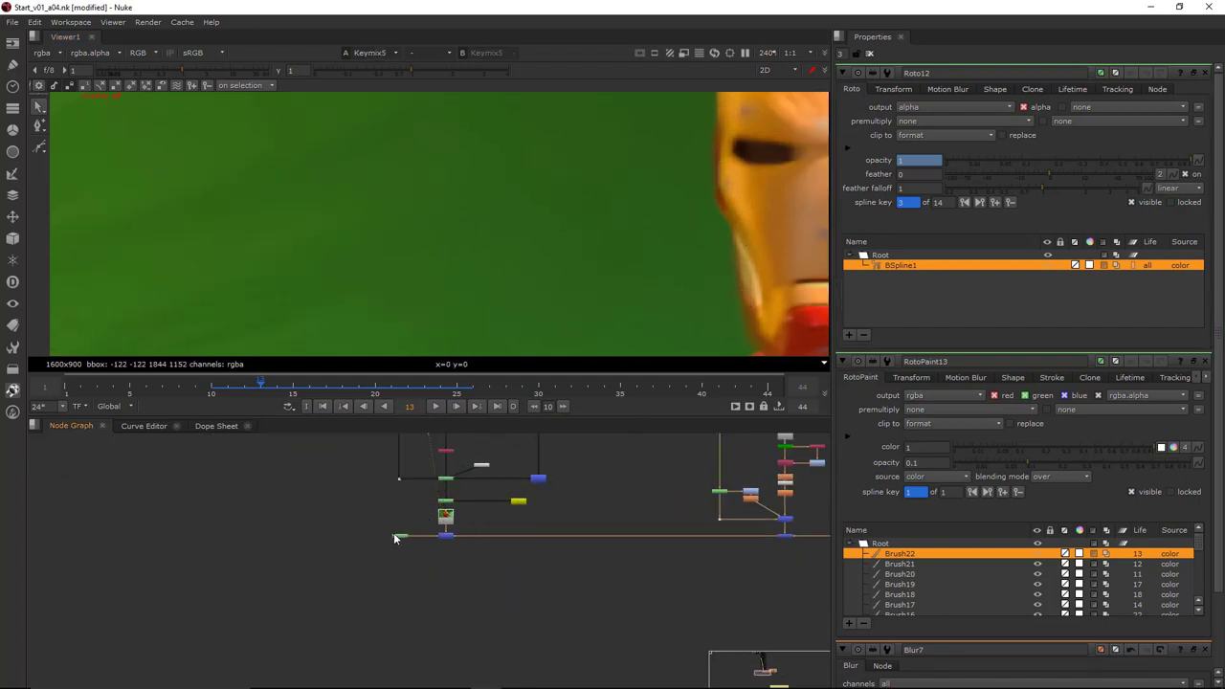
{"action": "double_click", "coordinate": [397, 536]}
{"action": "scroll", "coordinate": [643, 209], "scroll_direction": "up", "scroll_amount": 1}
{"action": "scroll", "coordinate": [612, 213], "scroll_direction": "up", "scroll_amount": 1}
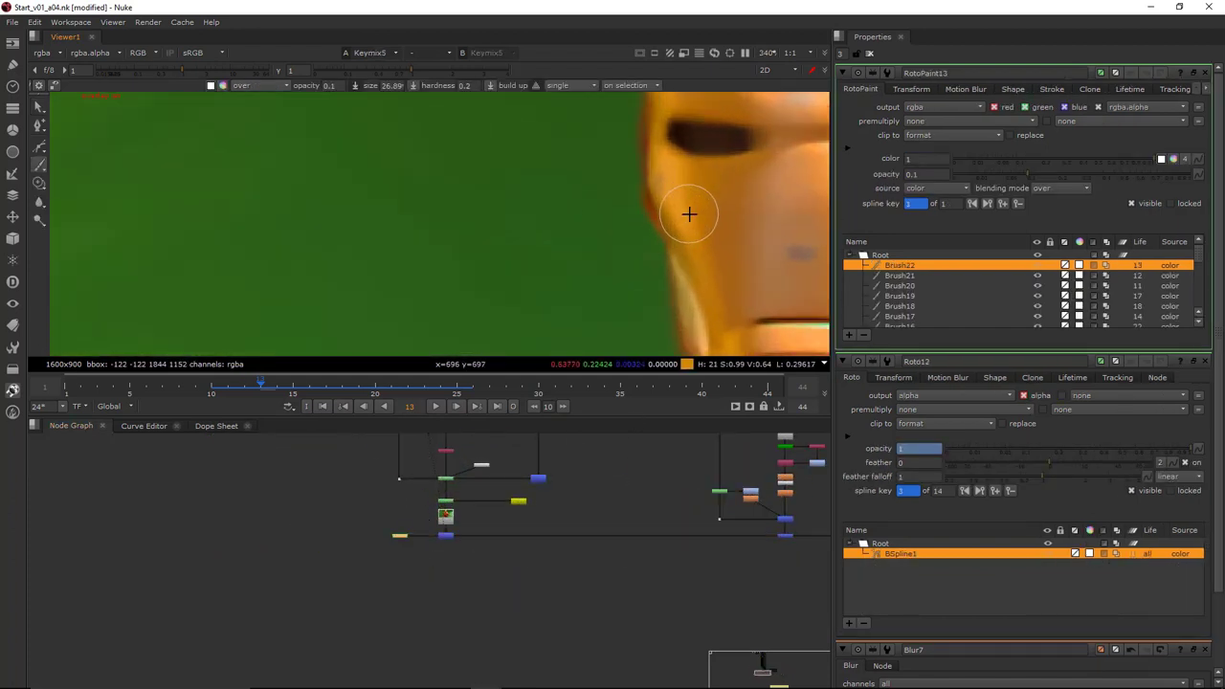
{"action": "left_click_drag", "start_coordinate": [634, 219], "coordinate": [638, 208], "text": "shift"}
{"action": "mouse_move", "coordinate": [631, 197]}
{"action": "left_mouse_down"}
{"action": "mouse_move", "coordinate": [626, 217]}
{"action": "mouse_move", "coordinate": [604, 213]}
{"action": "left_mouse_up"}
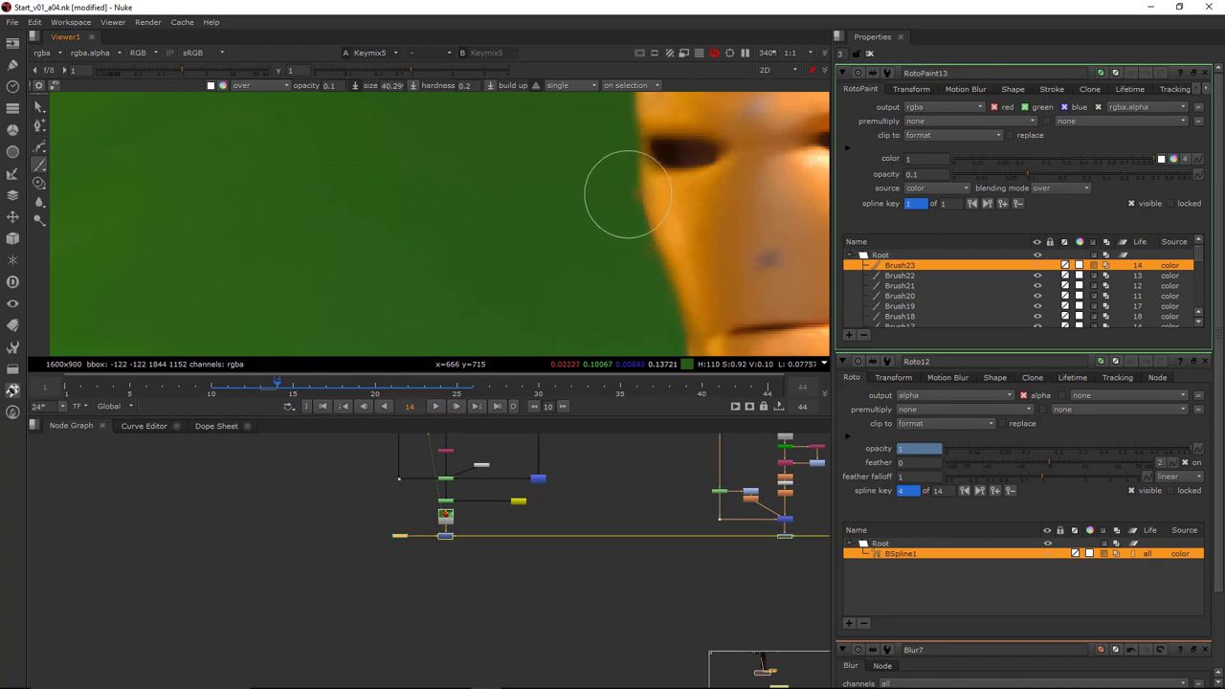
Compare Keymix5 with the Read12 plate along the face edge on frame 14
{"action": "scroll", "coordinate": [475, 524], "scroll_direction": "up", "scroll_amount": 3}
{"action": "left_click", "coordinate": [433, 517]}
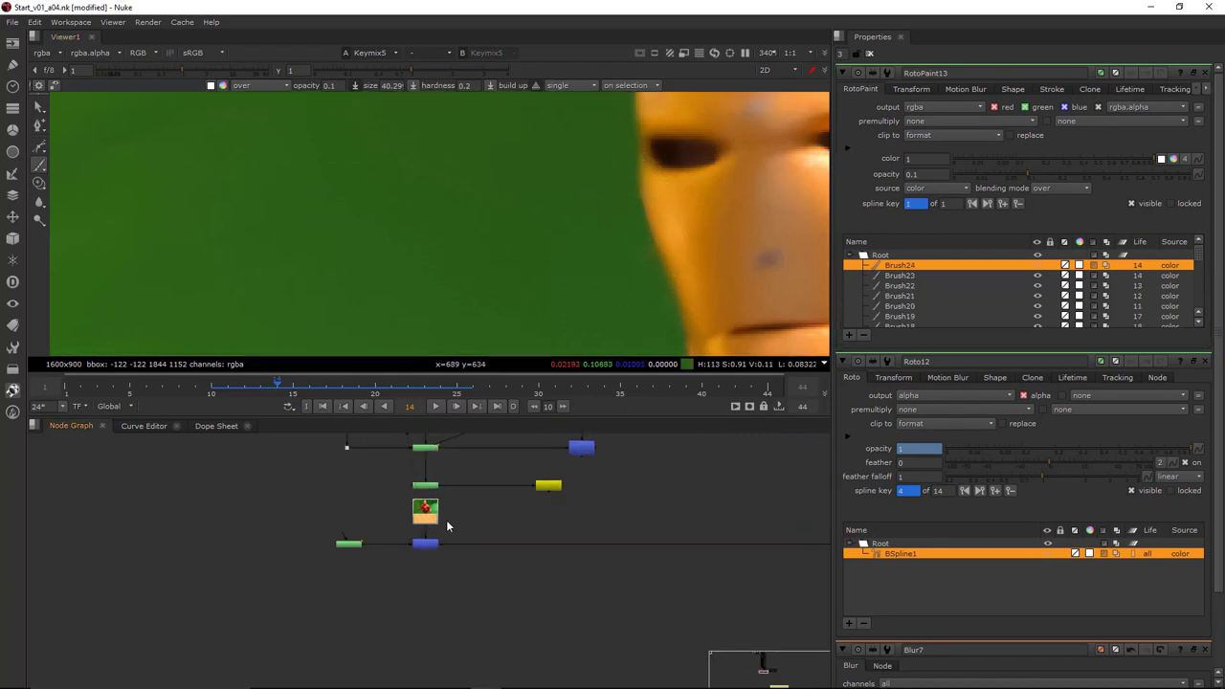
{"action": "key", "text": "1"}
{"action": "left_click_drag", "start_coordinate": [408, 576], "coordinate": [533, 488]}
{"action": "scroll", "coordinate": [702, 205], "scroll_direction": "up", "scroll_amount": 4}
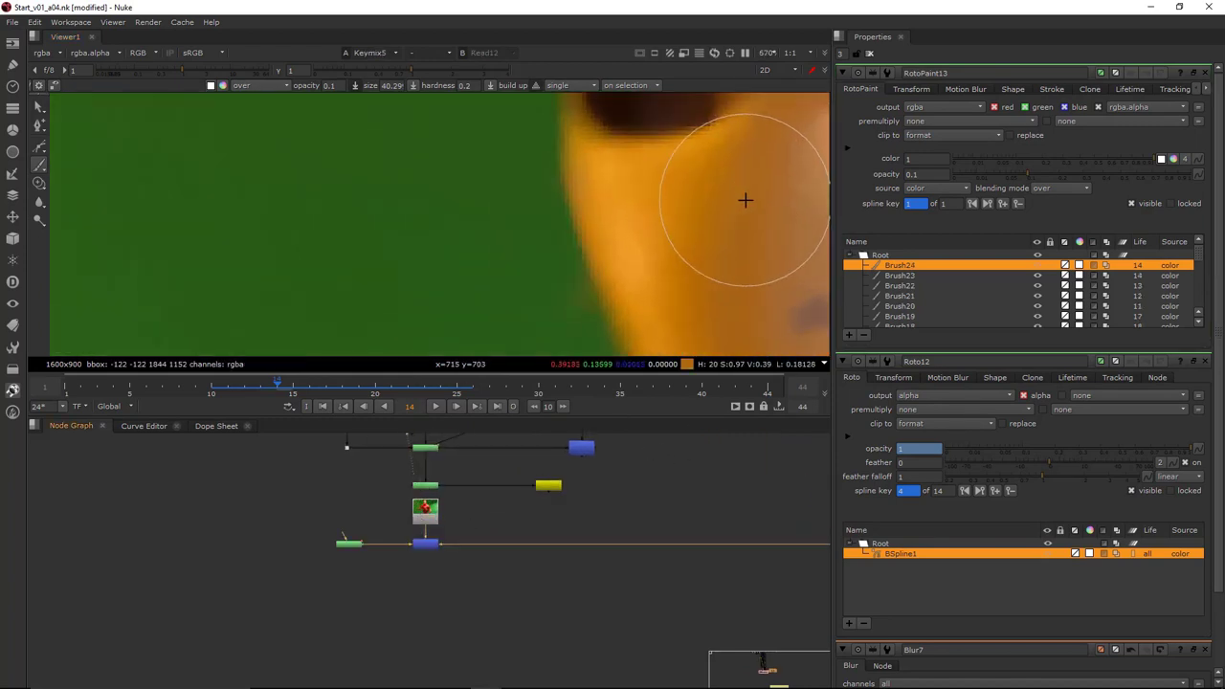
{"action": "key", "text": "1"}
{"action": "scroll", "coordinate": [721, 200], "scroll_direction": "down", "scroll_amount": 3}
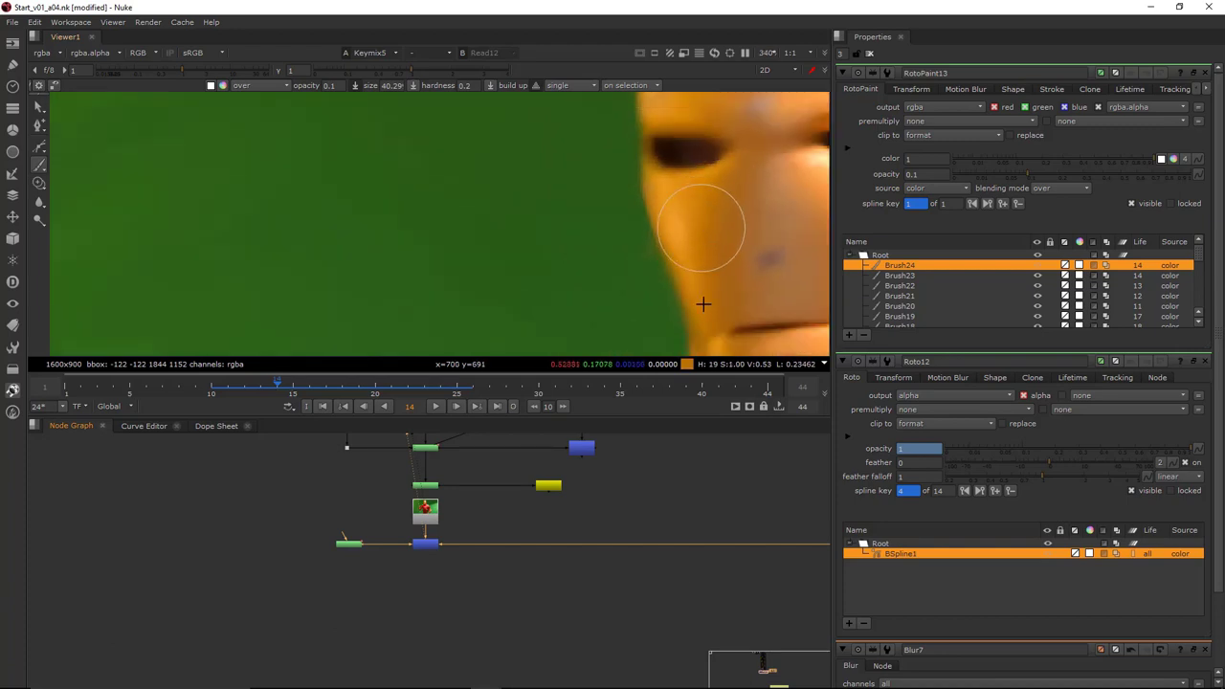
Open Roto12 and repeatedly compare Keymix5 with Read12 along its spline at the marker on frame 14
{"action": "scroll", "coordinate": [511, 596], "scroll_direction": "down", "scroll_amount": 5}
{"action": "left_click", "coordinate": [770, 501]}
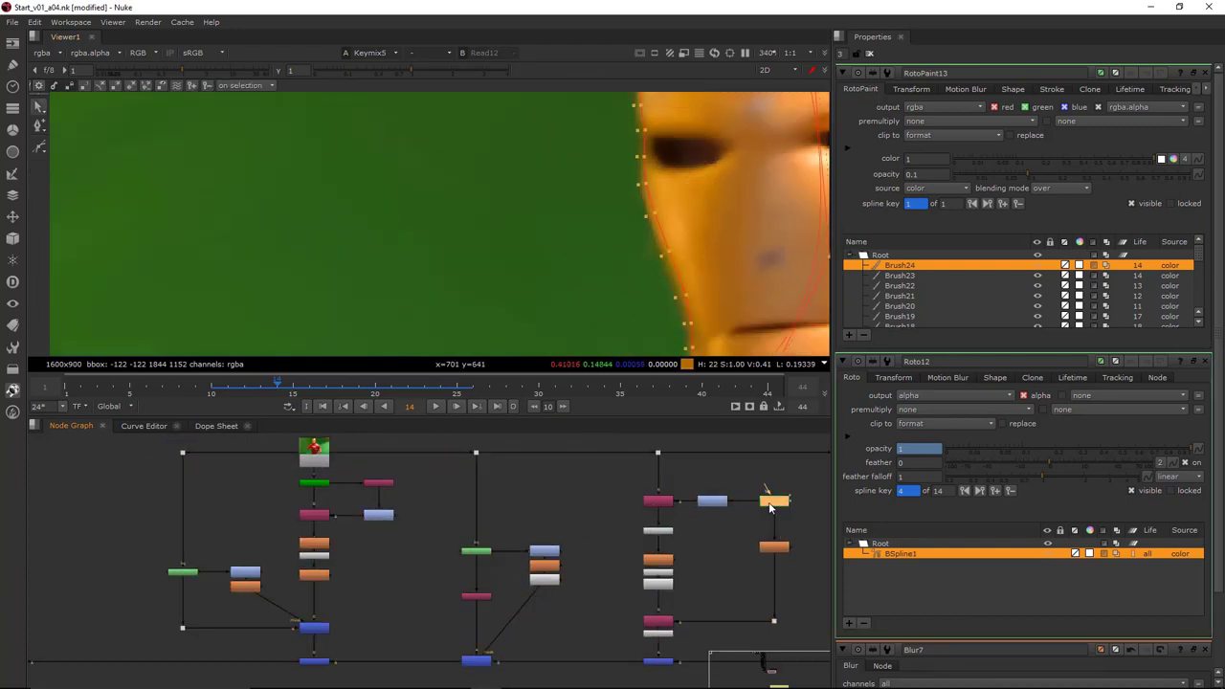
{"action": "double_click", "coordinate": [771, 505]}
{"action": "scroll", "coordinate": [656, 170], "scroll_direction": "up", "scroll_amount": 4}
{"action": "middle_click_drag", "start_coordinate": [738, 221], "coordinate": [709, 186]}
{"action": "key", "text": "2"}
{"action": "key", "text": "1"}
{"action": "key", "text": "2"}
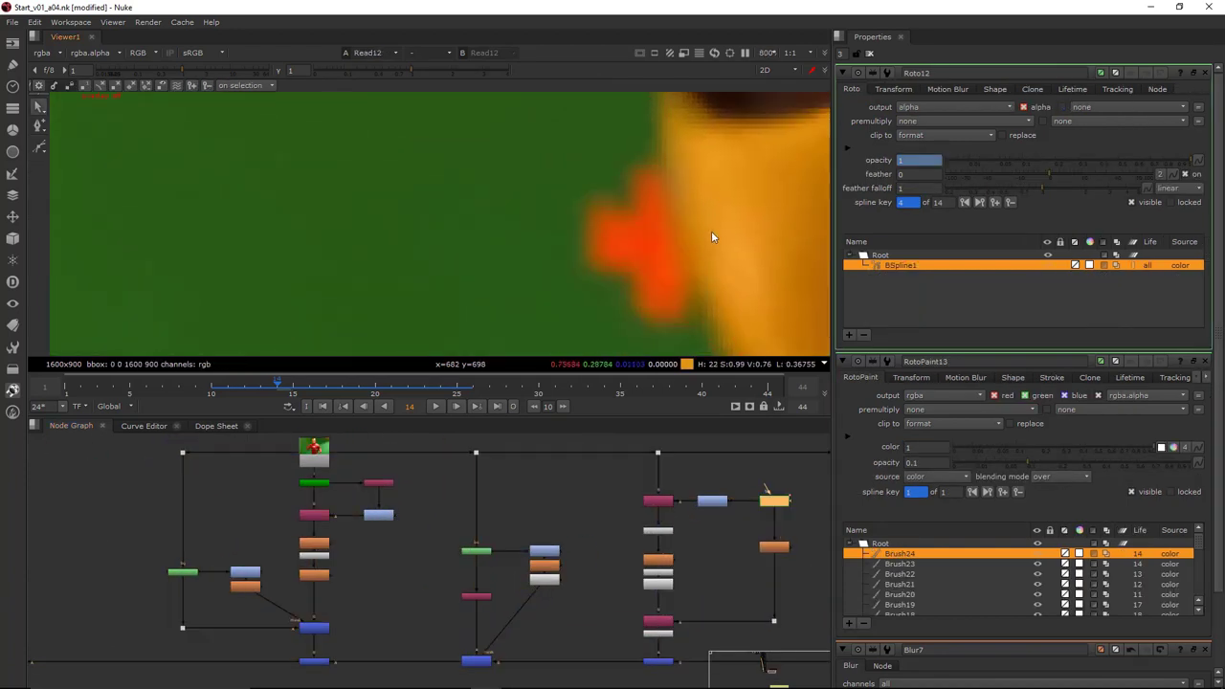
{"action": "key", "text": "2"}
{"action": "key", "text": "1"}
{"action": "key", "text": "2"}
Adjust the BSpline1 points and feather points along the face edge below the eye on frame 14 and check the cleaned result
{"action": "left_click_drag", "start_coordinate": [689, 226], "coordinate": [694, 224]}
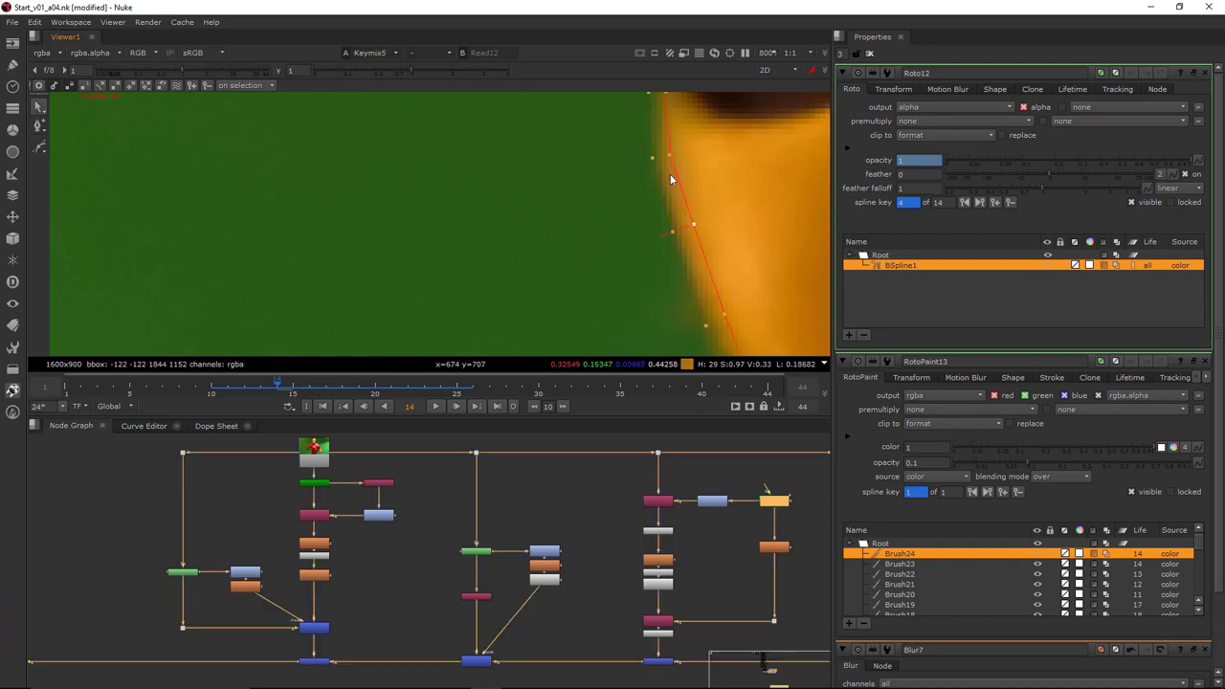
{"action": "left_click_drag", "start_coordinate": [670, 154], "coordinate": [652, 159]}
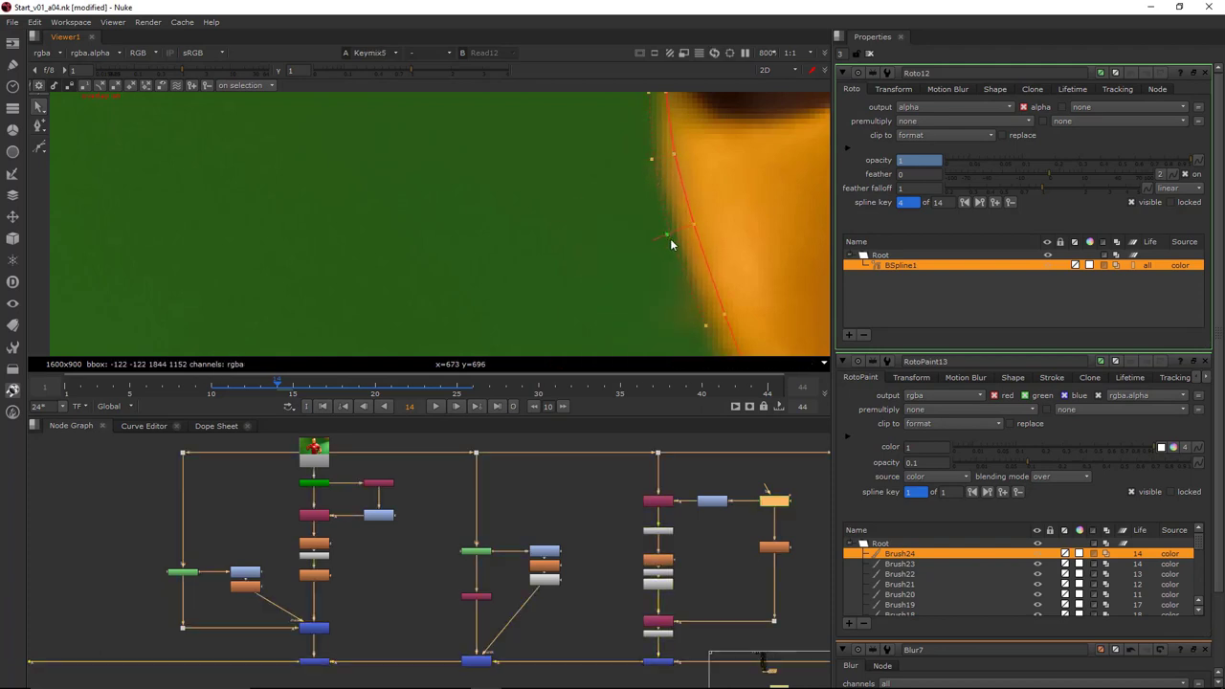
{"action": "scroll", "coordinate": [670, 238], "scroll_direction": "down", "scroll_amount": 2}
{"action": "key", "text": "1"}
{"action": "key", "text": "2"}
{"action": "scroll", "coordinate": [747, 228], "scroll_direction": "down", "scroll_amount": 3}
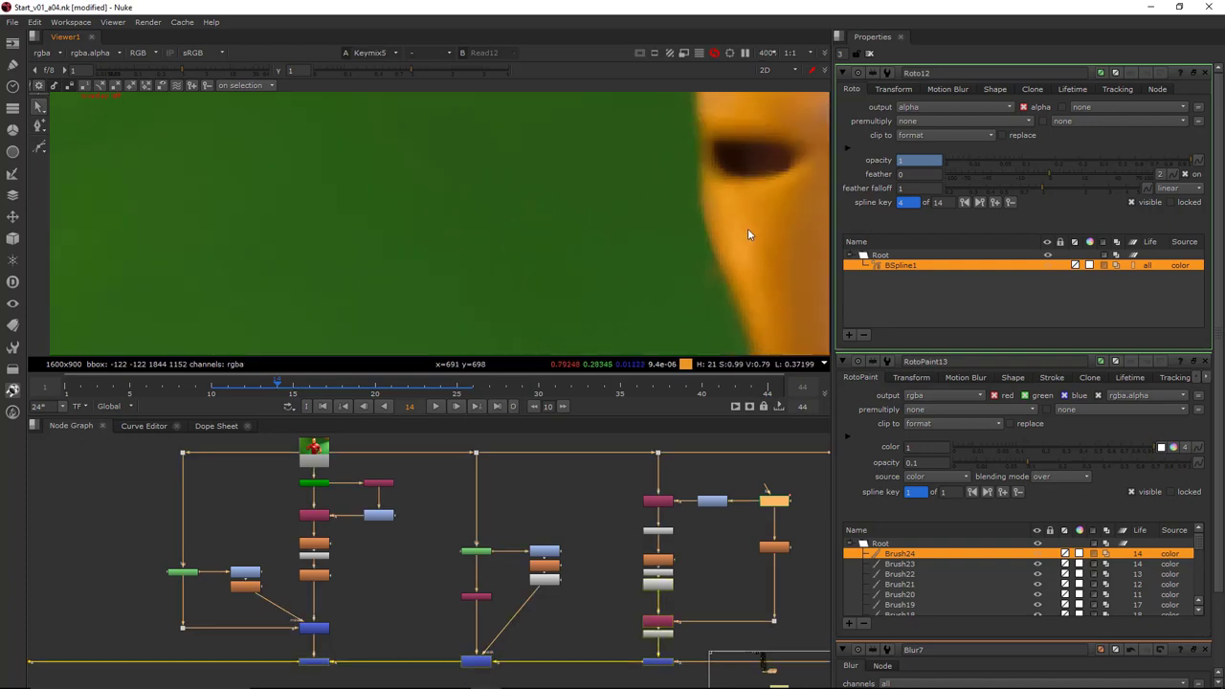
{"action": "middle_click_drag", "start_coordinate": [747, 227], "coordinate": [746, 214]}
Open RotoPaint13 on frame 15 and paint the mask over the marker with a brush about 40 in size
{"action": "key", "text": "Right"}
{"action": "middle_click_drag", "start_coordinate": [330, 630], "coordinate": [727, 608]}
{"action": "middle_click_drag", "start_coordinate": [317, 577], "coordinate": [653, 560]}
{"action": "left_click", "coordinate": [296, 625]}
{"action": "double_click", "coordinate": [293, 623]}
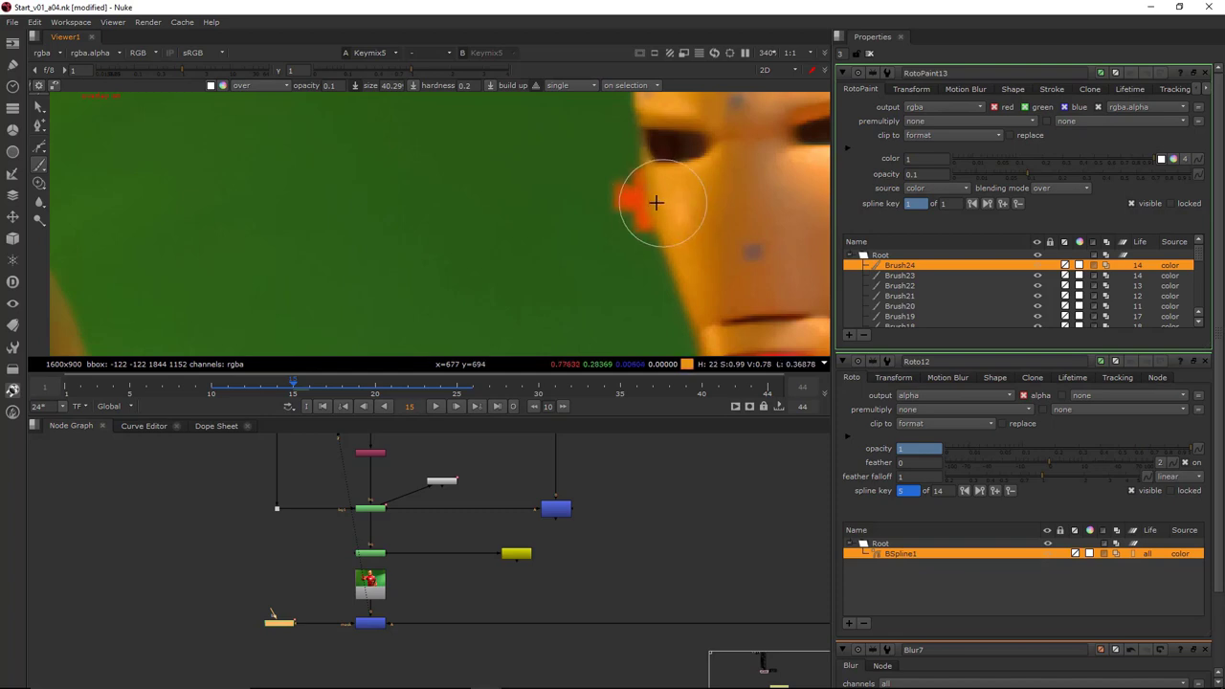
{"action": "scroll", "coordinate": [653, 201], "scroll_direction": "up", "scroll_amount": 3}
{"action": "mouse_move", "coordinate": [631, 206]}
{"action": "left_mouse_down", "text": "shift"}
{"action": "mouse_move", "coordinate": [624, 240]}
{"action": "mouse_move", "coordinate": [601, 139]}
{"action": "mouse_move", "coordinate": [629, 177]}
{"action": "mouse_move", "coordinate": [646, 260]}
{"action": "mouse_move", "coordinate": [635, 174]}
{"action": "mouse_move", "coordinate": [620, 176]}
{"action": "left_mouse_up", "text": "shift"}
{"action": "scroll", "coordinate": [639, 179], "scroll_direction": "down", "scroll_amount": 2}
Paint the RotoPaint13 mask over the marker at the face edge on frames 16, 17 and 18
{"action": "key", "text": "Right"}
{"action": "mouse_move", "coordinate": [618, 176]}
{"action": "left_mouse_down"}
{"action": "mouse_move", "coordinate": [607, 153]}
{"action": "mouse_move", "coordinate": [615, 232]}
{"action": "mouse_move", "coordinate": [635, 229]}
{"action": "mouse_move", "coordinate": [621, 167]}
{"action": "left_mouse_up"}
{"action": "left_click", "coordinate": [622, 167]}
{"action": "key", "text": "Right"}
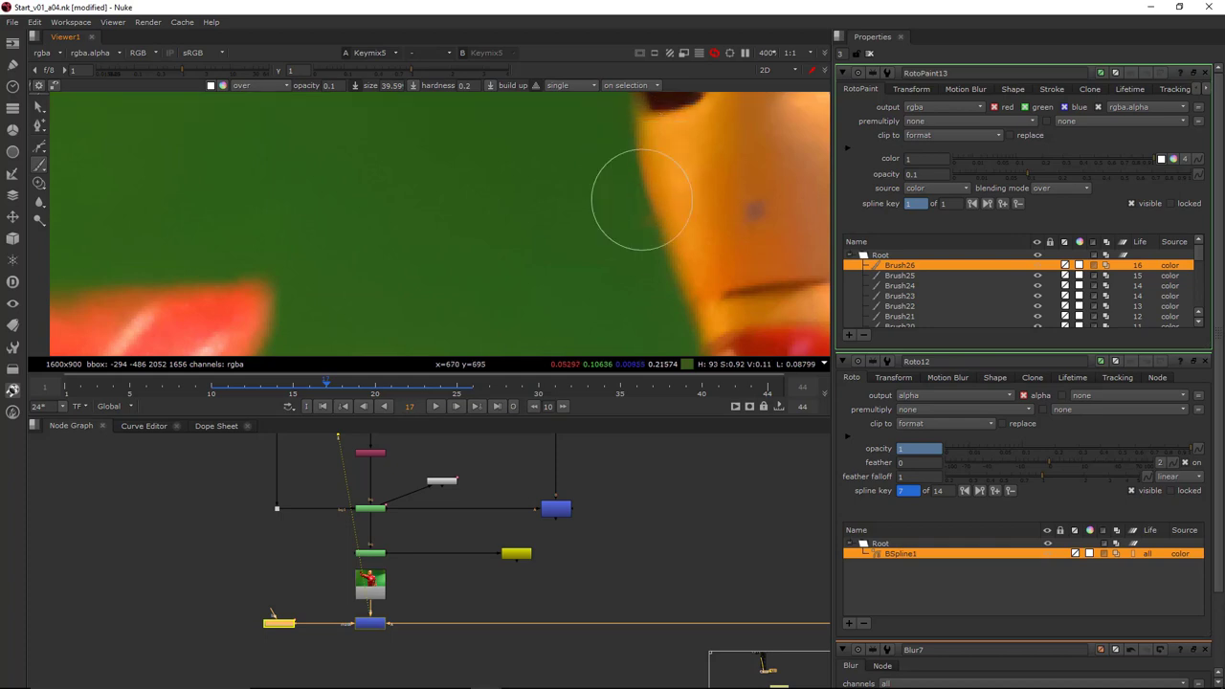
{"action": "left_click", "coordinate": [630, 180]}
{"action": "key", "text": "Right"}
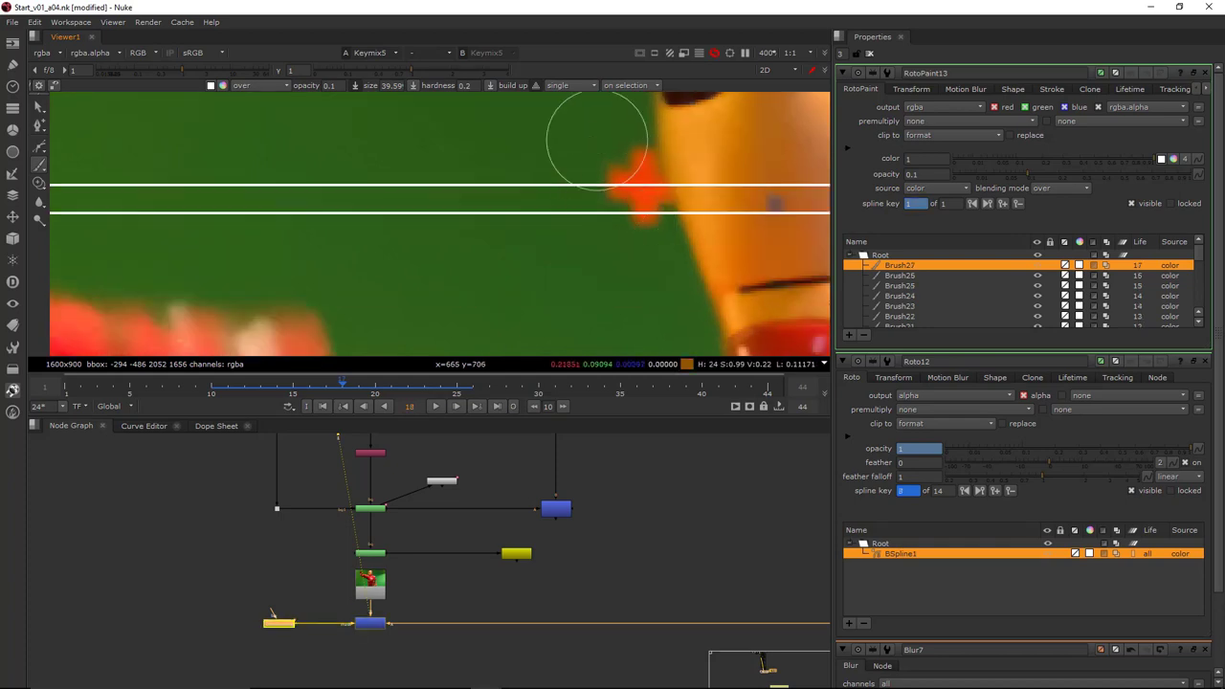
{"action": "left_click_drag", "start_coordinate": [629, 211], "coordinate": [661, 247]}
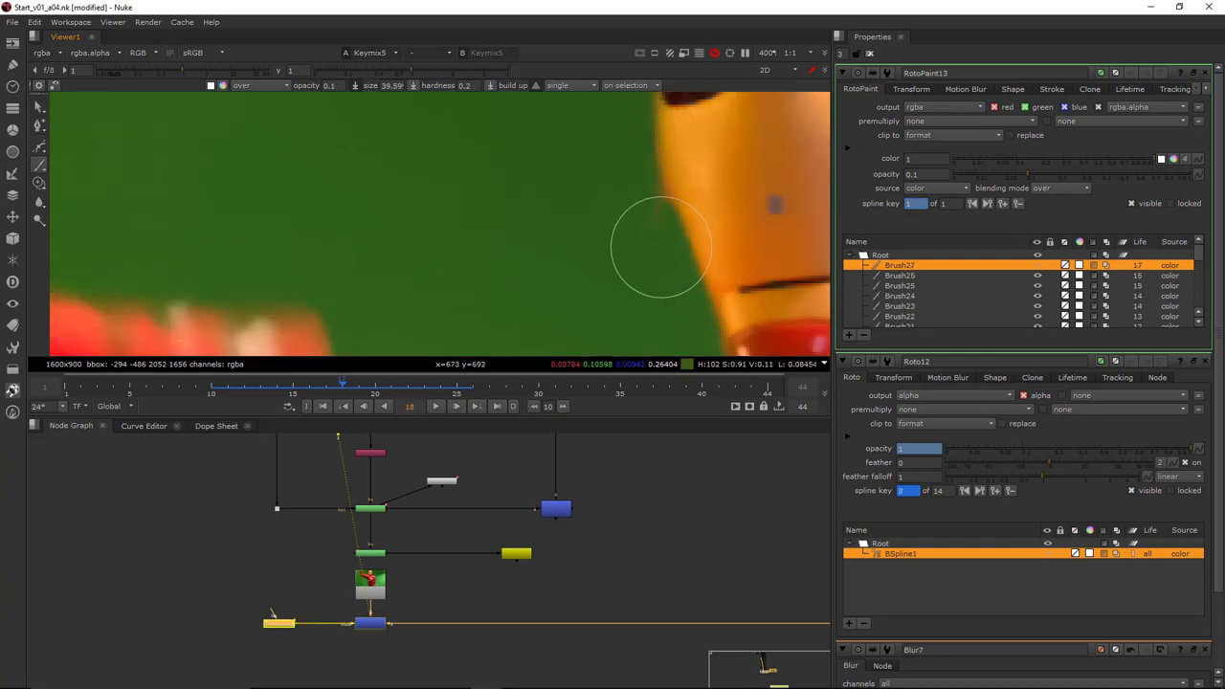
{"action": "left_click", "coordinate": [656, 209]}
Continue painting the RotoPaint13 mask over the marker on frames 19, 20 and 21
{"action": "key", "text": "Right"}
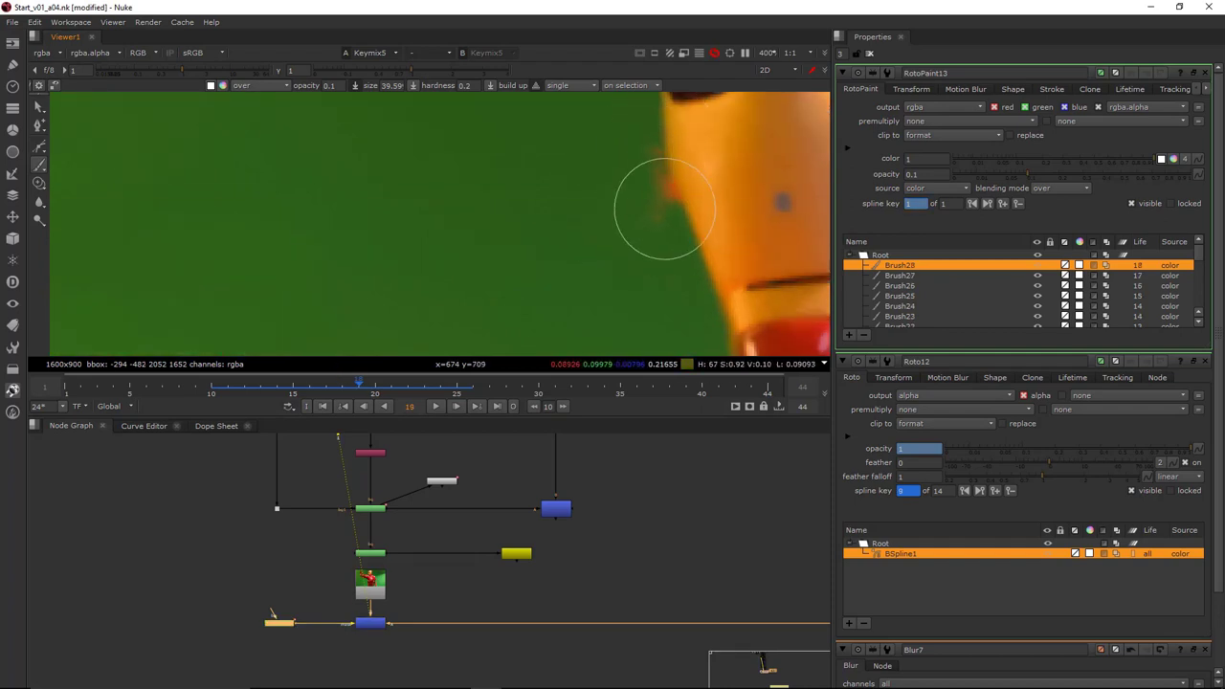
{"action": "left_click_drag", "start_coordinate": [664, 209], "coordinate": [663, 193]}
{"action": "left_click", "coordinate": [651, 184]}
{"action": "key", "text": "Right"}
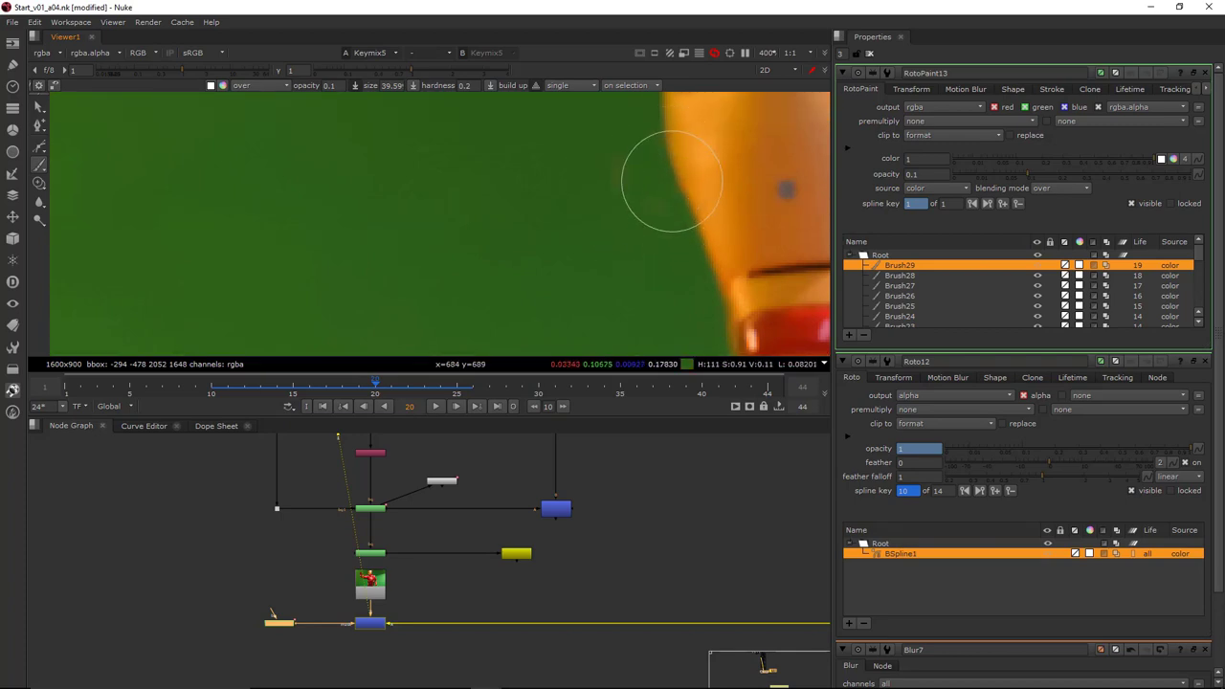
{"action": "left_click_drag", "start_coordinate": [625, 153], "coordinate": [653, 199]}
{"action": "key", "text": "Right"}
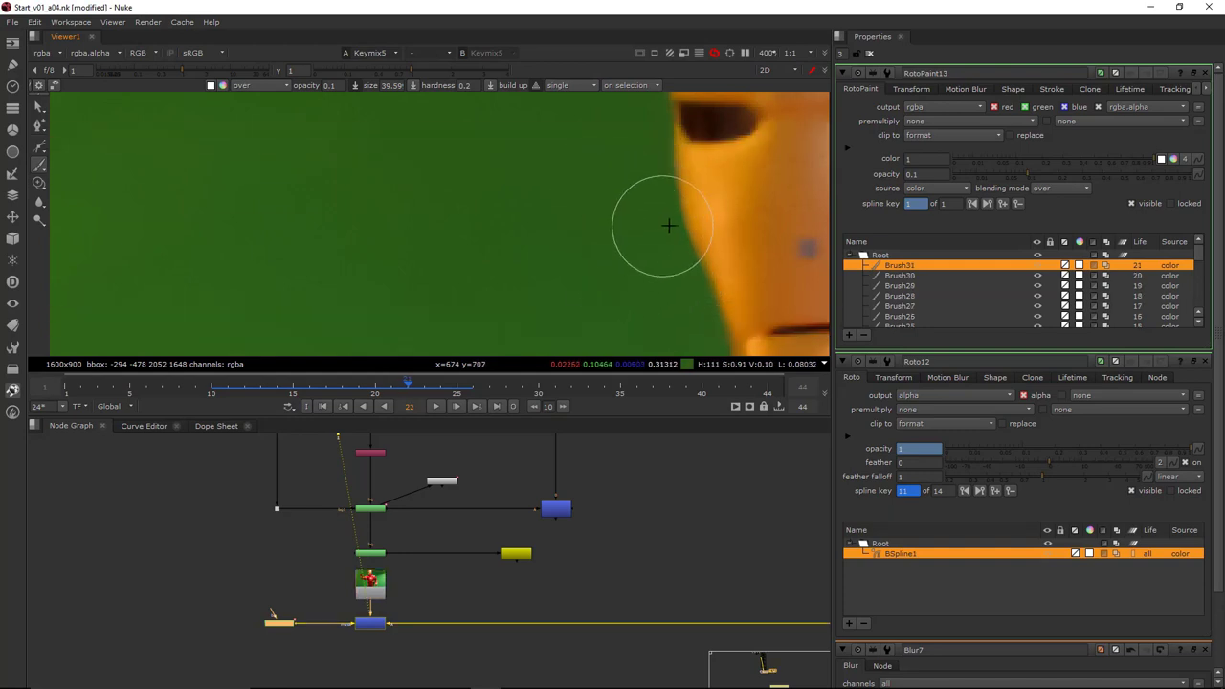
Paint the RotoPaint13 mask over the marker on frames 22 and 23, using a brush size of 32.5 on frame 23
{"action": "left_click", "coordinate": [664, 235]}
{"action": "key", "text": "Right"}
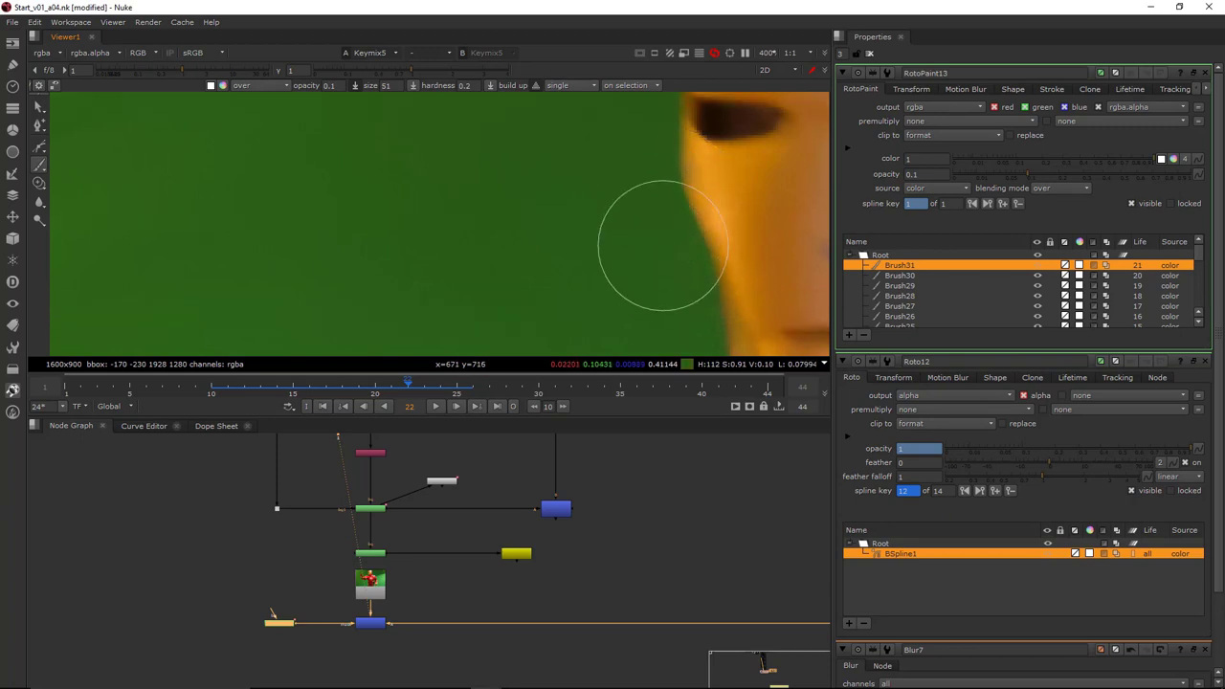
{"action": "key", "text": "Right"}
{"action": "left_click", "coordinate": [704, 215]}
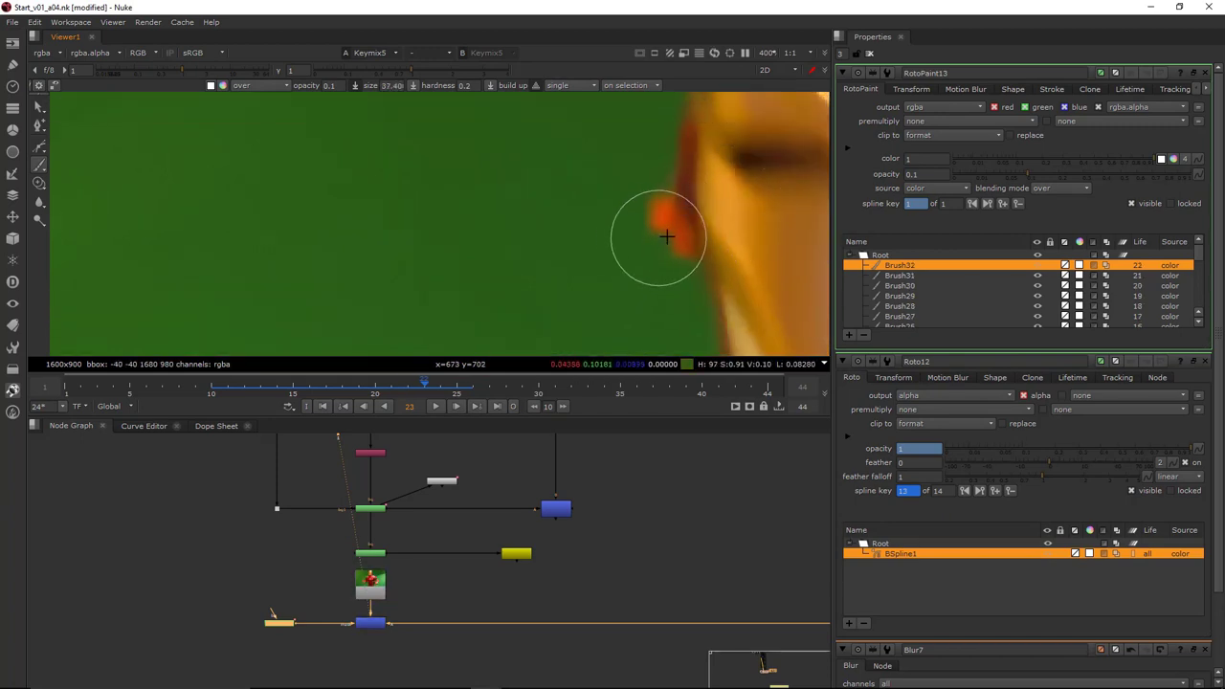
{"action": "scroll", "coordinate": [681, 222], "scroll_direction": "up", "scroll_amount": 1}
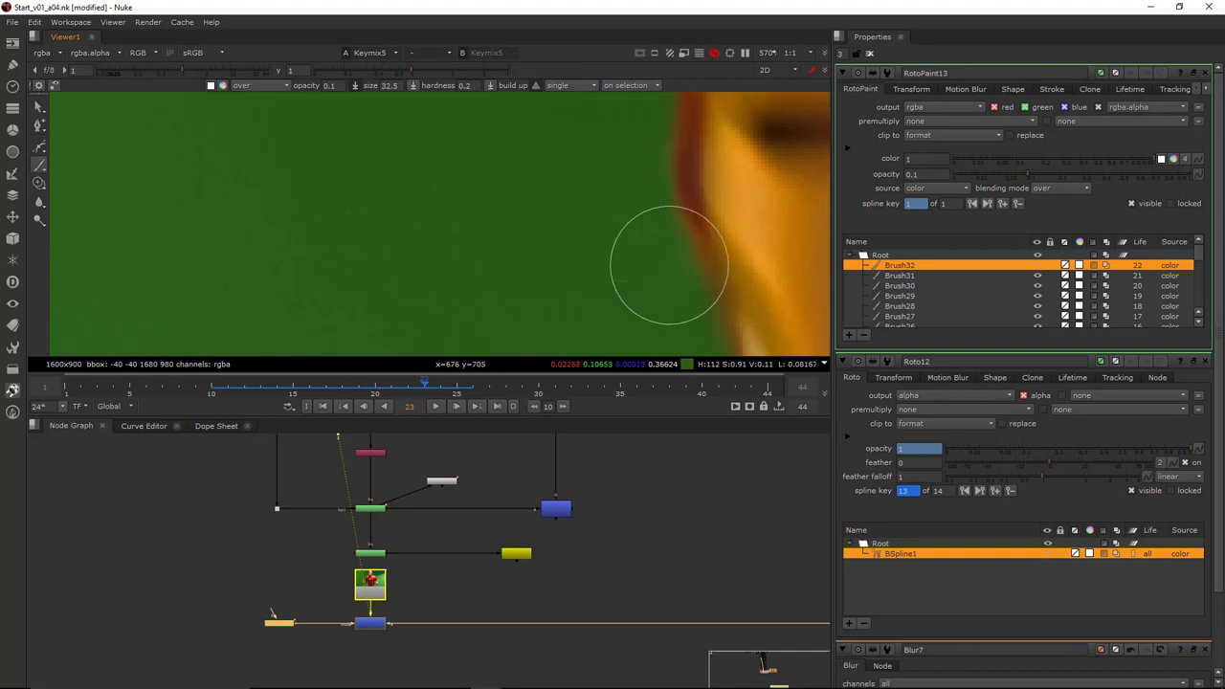
{"action": "scroll", "coordinate": [776, 219], "scroll_direction": "down", "scroll_amount": 2}
{"action": "left_click", "coordinate": [776, 224]}
Raise the viewer gain to 1.8 and paint the mask over the remaining marker on frame 24 with a brush about 30 in size
{"action": "key", "text": "Right"}
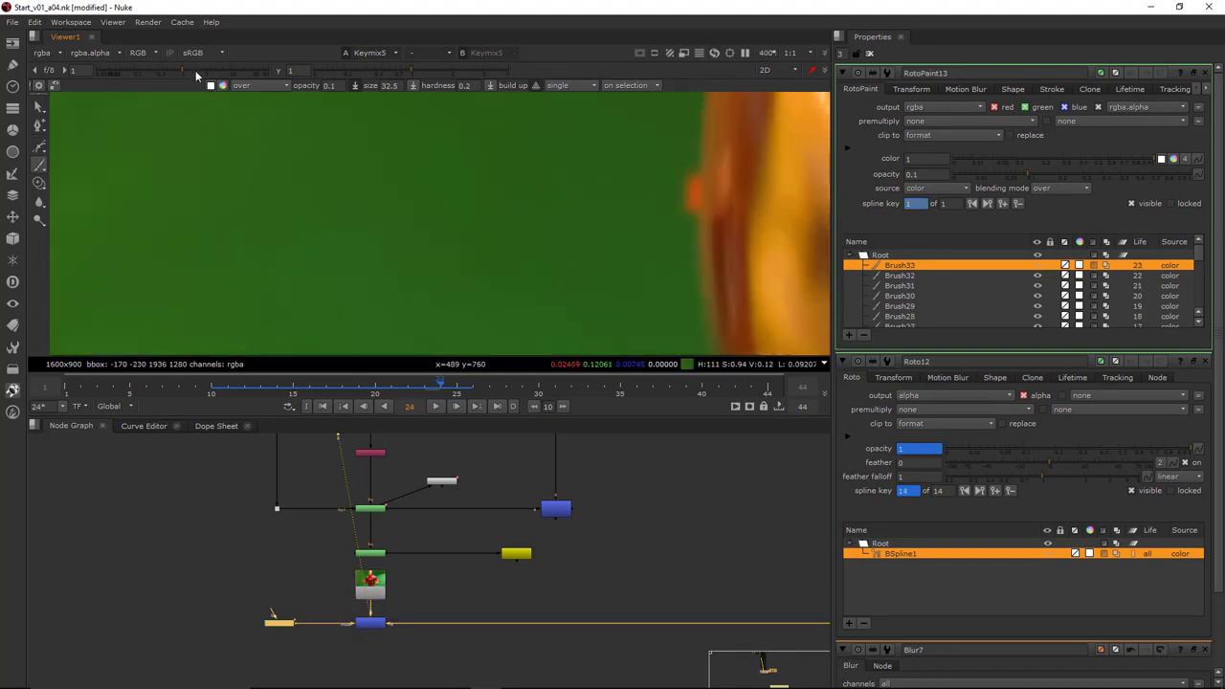
{"action": "left_click", "coordinate": [194, 71]}
{"action": "mouse_move", "coordinate": [668, 186]}
{"action": "left_mouse_down", "text": "shift"}
{"action": "mouse_move", "coordinate": [679, 210]}
{"action": "mouse_move", "coordinate": [689, 163]}
{"action": "mouse_move", "coordinate": [684, 209]}
{"action": "left_mouse_up", "text": "shift"}
Examine the Keymix5 face edge on frame 25 and open Roto12 to inspect its spline there
{"action": "key", "text": "Right"}
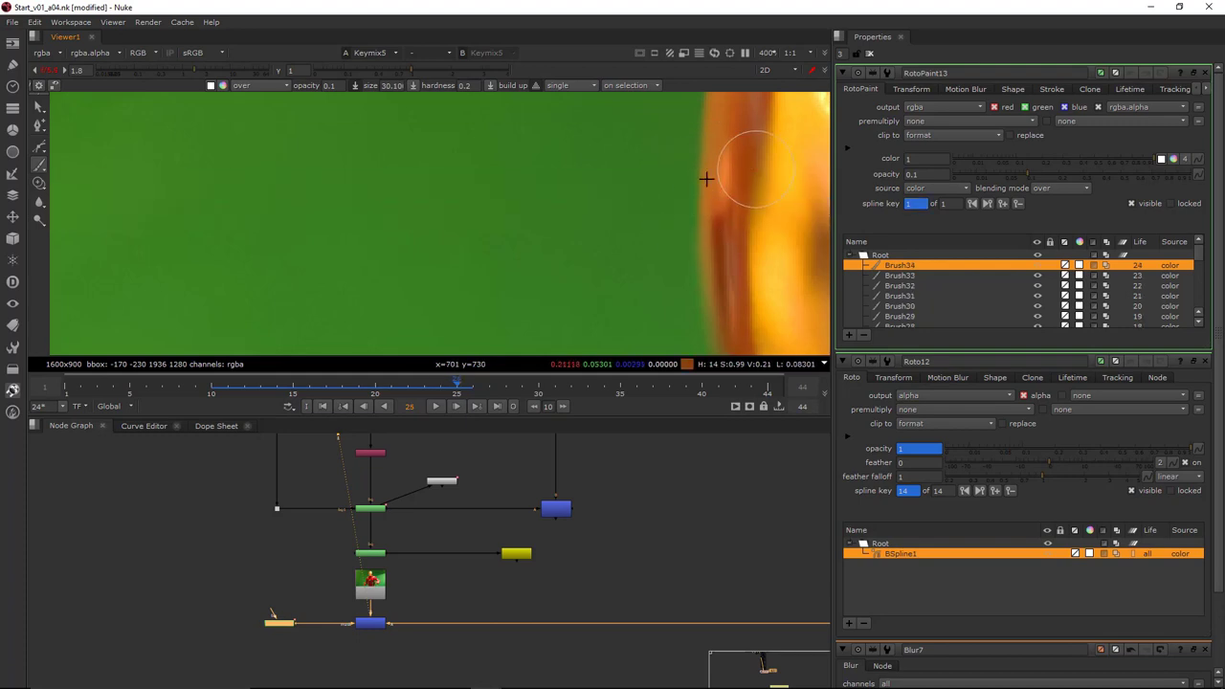
{"action": "scroll", "coordinate": [725, 185], "scroll_direction": "down", "scroll_amount": 2}
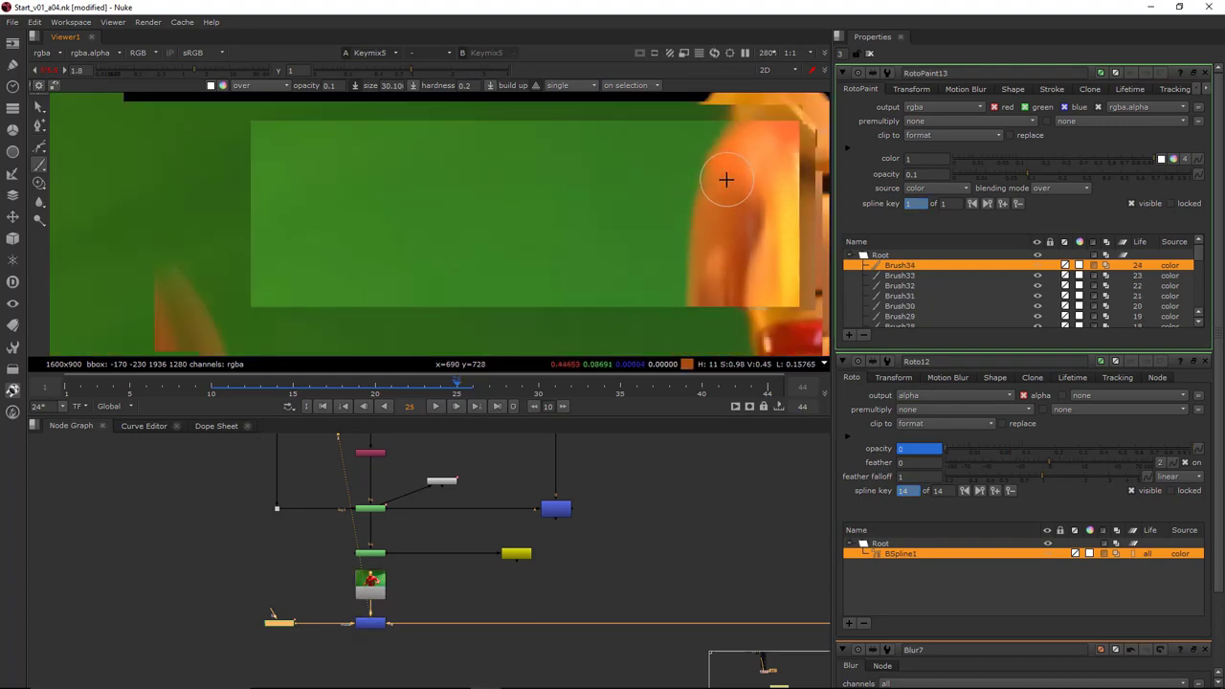
{"action": "scroll", "coordinate": [747, 161], "scroll_direction": "up", "scroll_amount": 1}
{"action": "scroll", "coordinate": [741, 162], "scroll_direction": "up", "scroll_amount": 1}
{"action": "scroll", "coordinate": [730, 591], "scroll_direction": "down", "scroll_amount": 2}
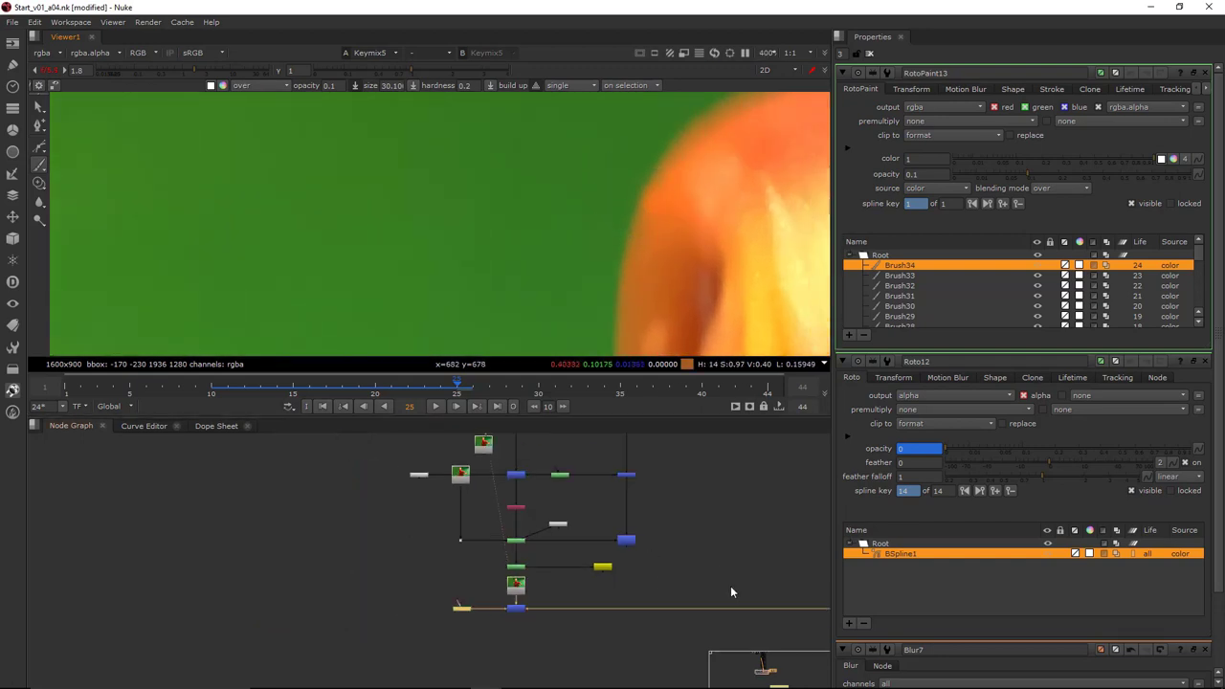
{"action": "scroll", "coordinate": [658, 521], "scroll_direction": "up", "scroll_amount": 5}
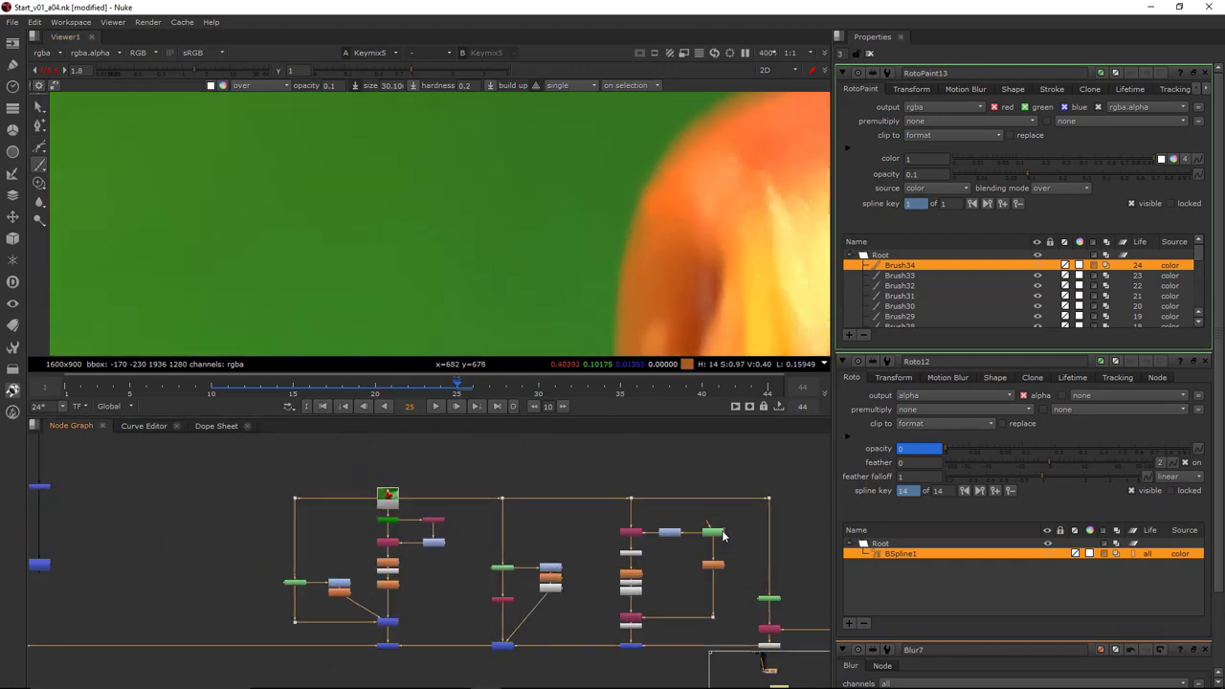
{"action": "left_click", "coordinate": [705, 536]}
{"action": "scroll", "coordinate": [739, 565], "scroll_direction": "down", "scroll_amount": 3}
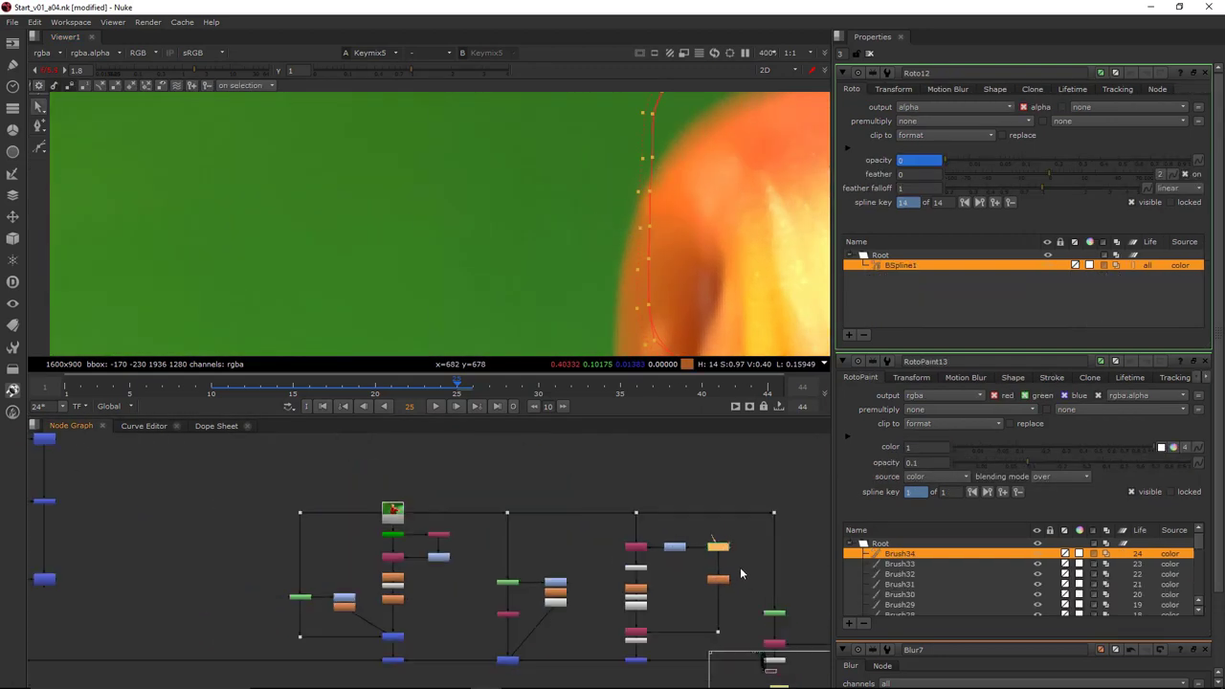
Show RotoPaint15 in the viewer and smear the orange face edge on frame 25 with small smear strokes up to size 19.5
{"action": "middle_click_drag", "start_coordinate": [822, 627], "coordinate": [687, 548]}
{"action": "middle_click_drag", "start_coordinate": [500, 567], "coordinate": [689, 587]}
{"action": "scroll", "coordinate": [585, 551], "scroll_direction": "up", "scroll_amount": 3}
{"action": "left_click", "coordinate": [545, 513]}
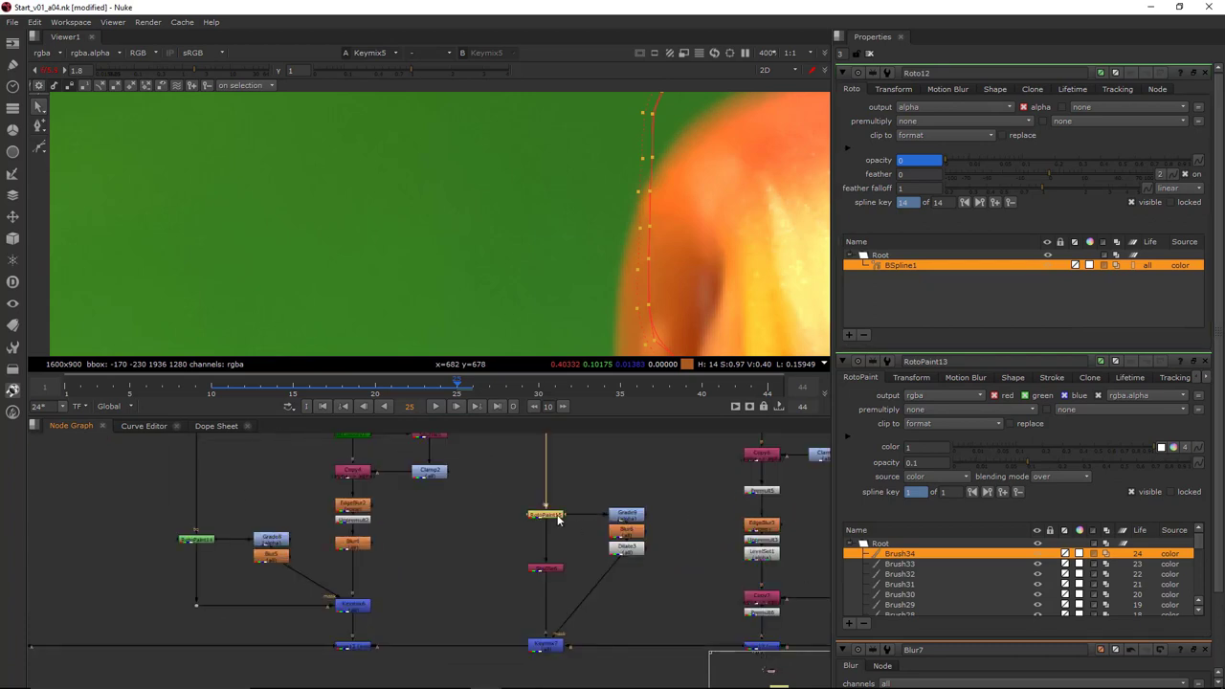
{"action": "double_click", "coordinate": [546, 513]}
{"action": "scroll", "coordinate": [648, 195], "scroll_direction": "up", "scroll_amount": 3}
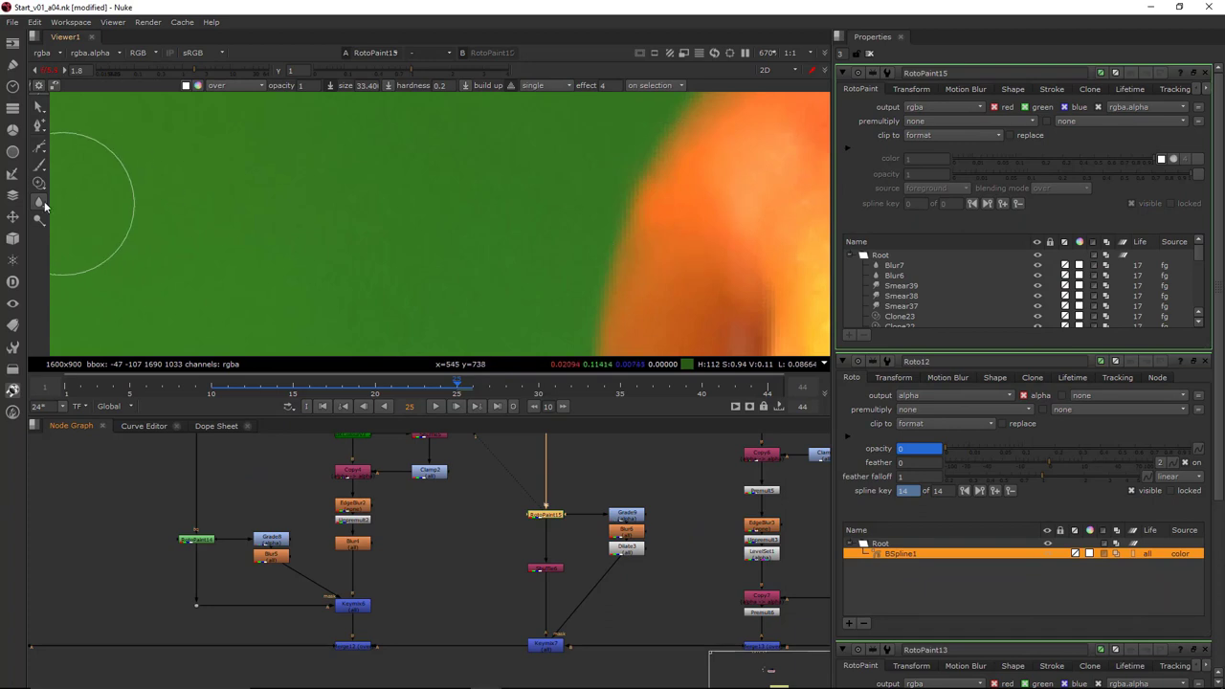
{"action": "left_click_drag", "start_coordinate": [45, 202], "coordinate": [60, 227]}
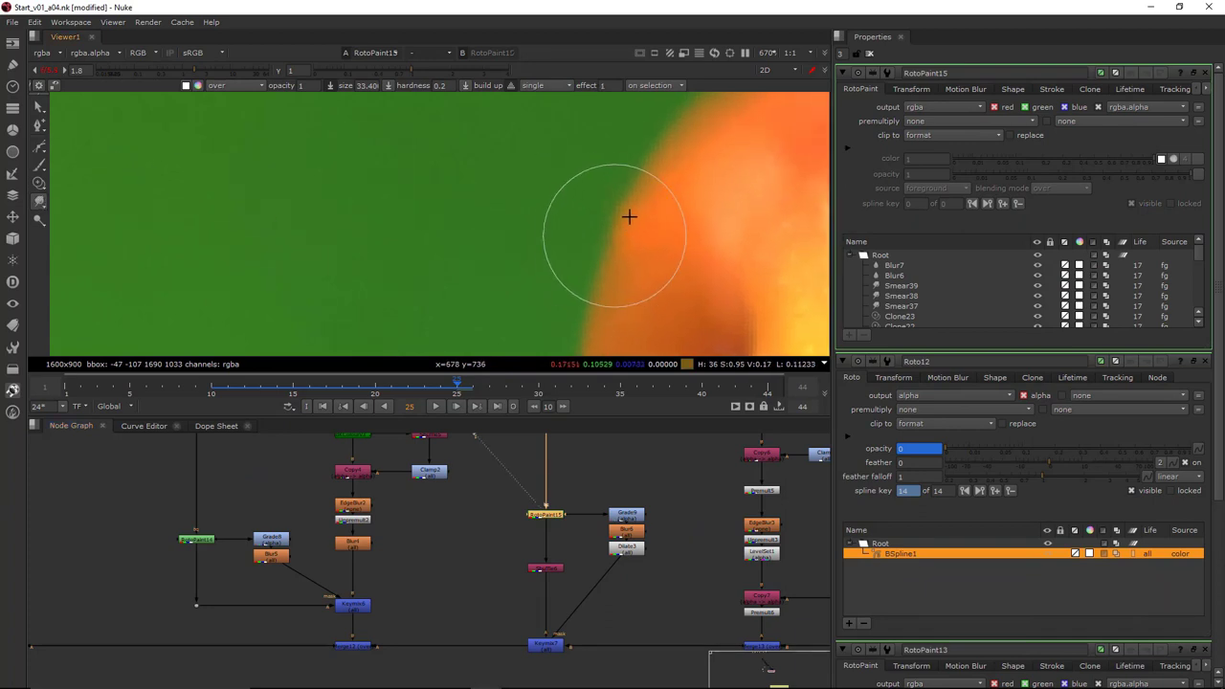
{"action": "scroll", "coordinate": [640, 201], "scroll_direction": "up", "scroll_amount": 2}
{"action": "mouse_move", "coordinate": [634, 205]}
{"action": "left_mouse_down"}
{"action": "mouse_move", "coordinate": [637, 188]}
{"action": "mouse_move", "coordinate": [606, 251]}
{"action": "mouse_move", "coordinate": [634, 196]}
{"action": "mouse_move", "coordinate": [657, 227]}
{"action": "left_mouse_up"}
{"action": "scroll", "coordinate": [654, 220], "scroll_direction": "down", "scroll_amount": 2}
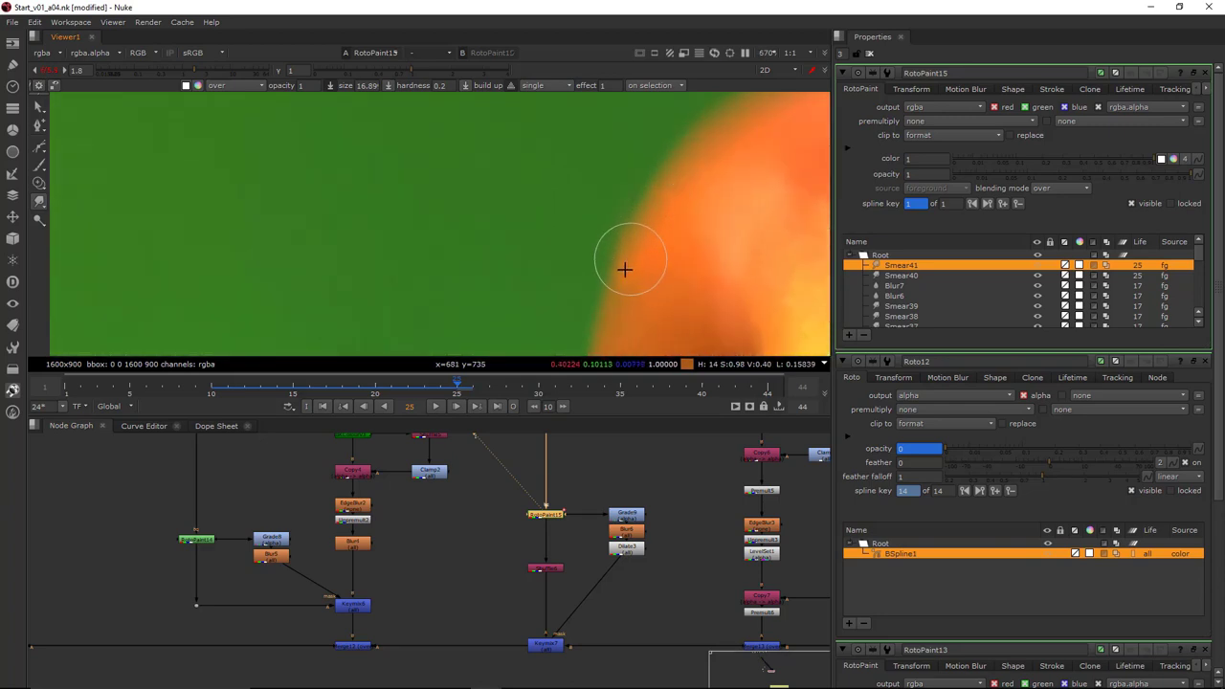
{"action": "mouse_move", "coordinate": [611, 298]}
{"action": "left_mouse_down"}
{"action": "mouse_move", "coordinate": [645, 224]}
{"action": "mouse_move", "coordinate": [623, 263]}
{"action": "mouse_move", "coordinate": [636, 219]}
{"action": "left_mouse_up"}
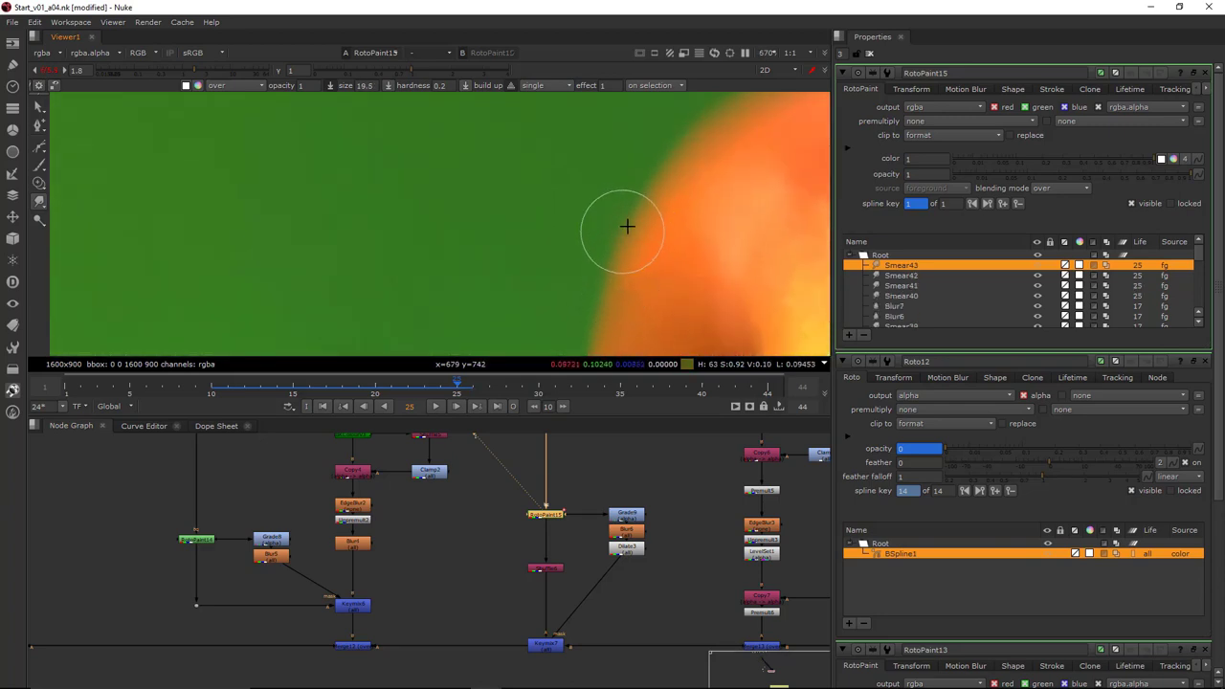
Show Read12 in the viewer and reopen RotoPaint13 to paint a mask stroke at the face edge on frame 25
{"action": "scroll", "coordinate": [681, 228], "scroll_direction": "down", "scroll_amount": 2}
{"action": "scroll", "coordinate": [513, 601], "scroll_direction": "down", "scroll_amount": 3}
{"action": "middle_click_drag", "start_coordinate": [217, 589], "coordinate": [388, 549]}
{"action": "scroll", "coordinate": [78, 542], "scroll_direction": "up", "scroll_amount": 3}
{"action": "middle_click_drag", "start_coordinate": [78, 541], "coordinate": [268, 545]}
{"action": "left_click", "coordinate": [309, 571]}
{"action": "key", "text": "1"}
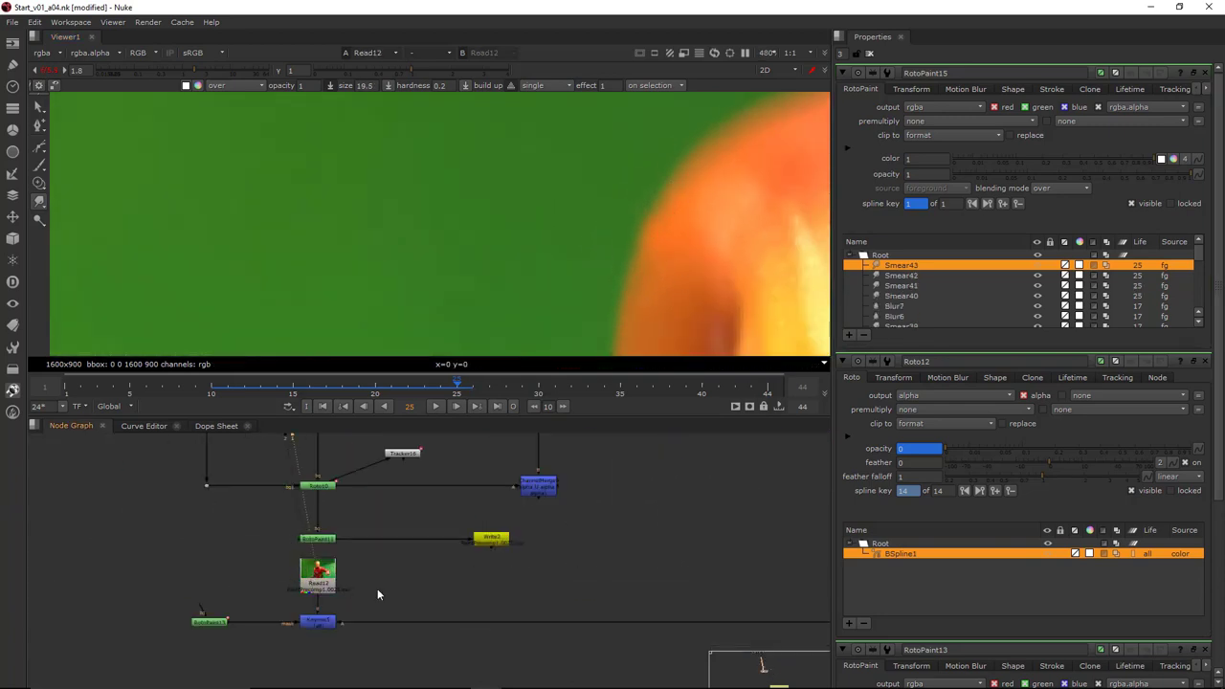
{"action": "double_click", "coordinate": [211, 623]}
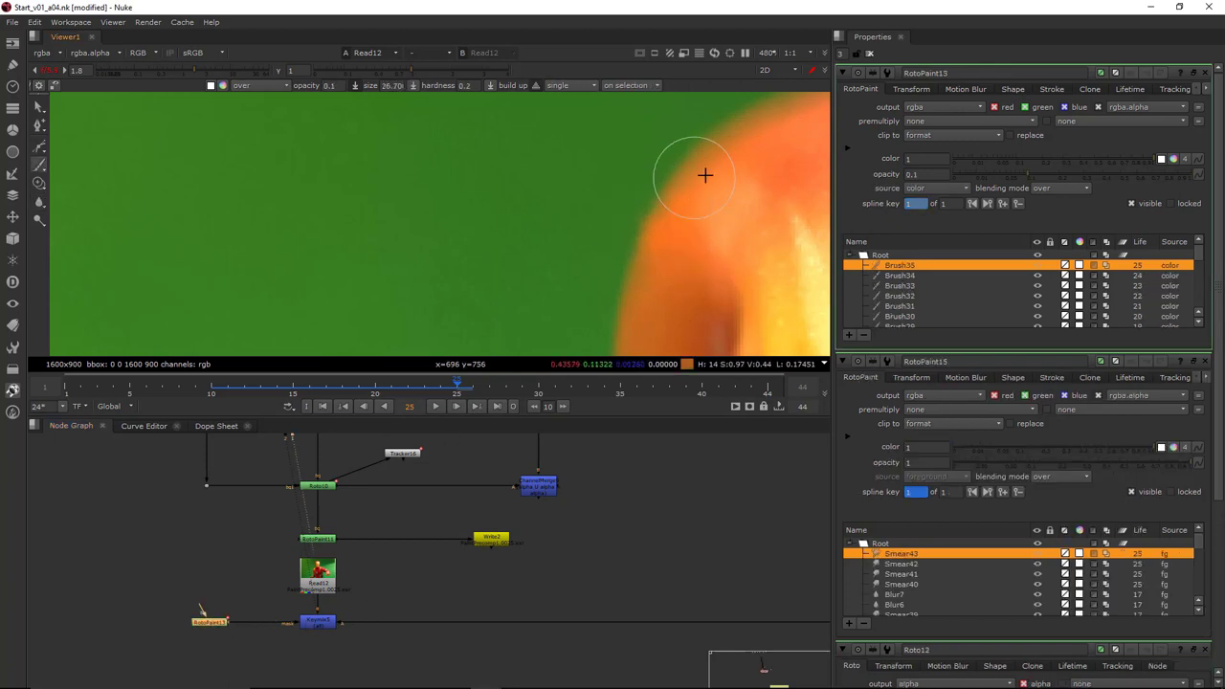
Show Keymix5 in the viewer, reset the viewer gain to 1 and review the painted head edge on frame 25
{"action": "middle_click_drag", "start_coordinate": [379, 596], "coordinate": [407, 578]}
{"action": "left_click_drag", "start_coordinate": [407, 578], "coordinate": [324, 637]}
{"action": "key", "text": "1"}
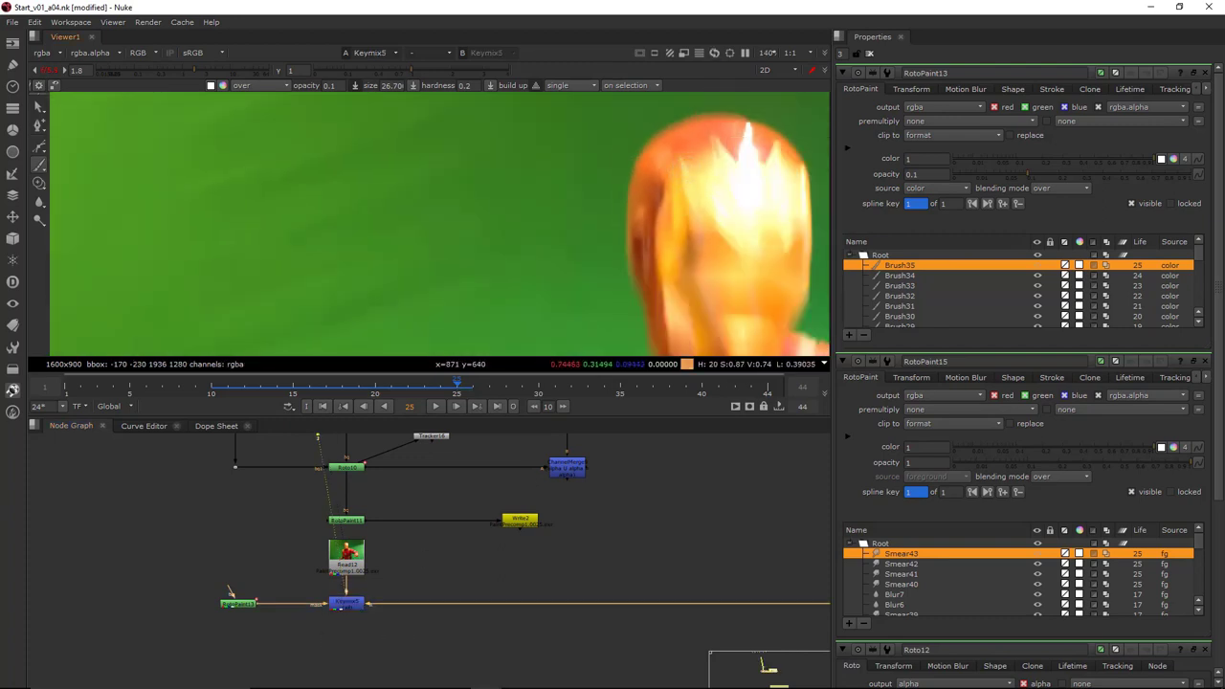
{"action": "left_click_drag", "start_coordinate": [383, 567], "coordinate": [275, 654]}
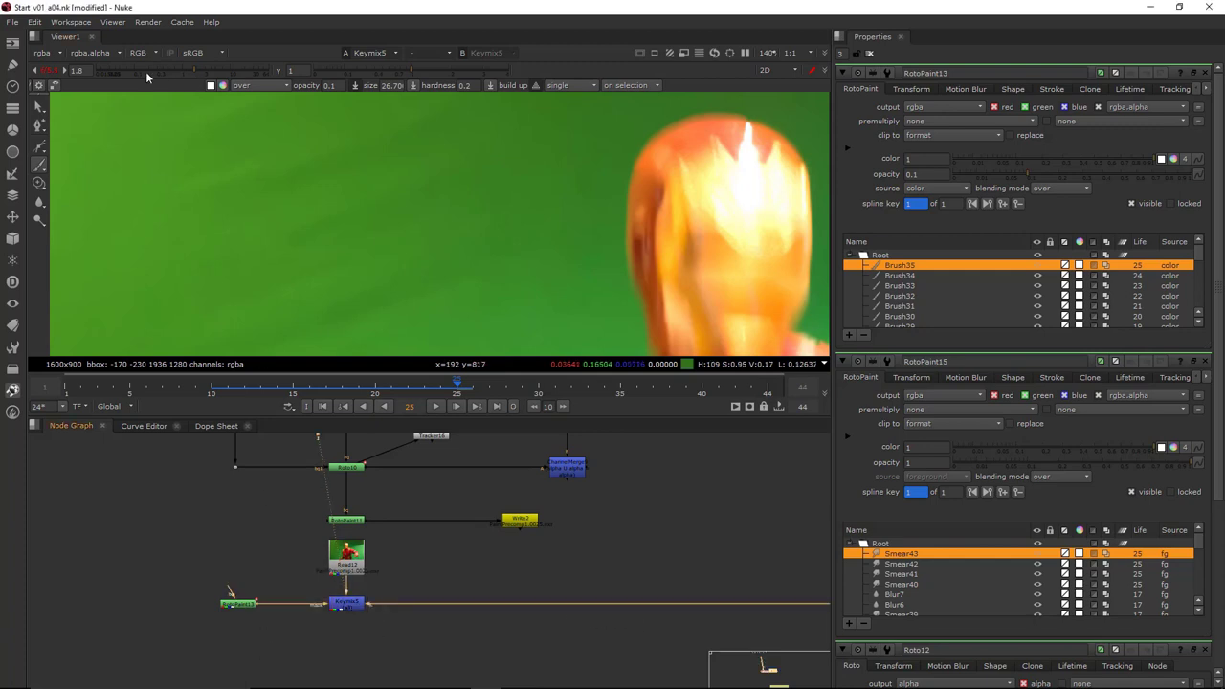
{"action": "middle_click_drag", "start_coordinate": [720, 232], "coordinate": [587, 184]}
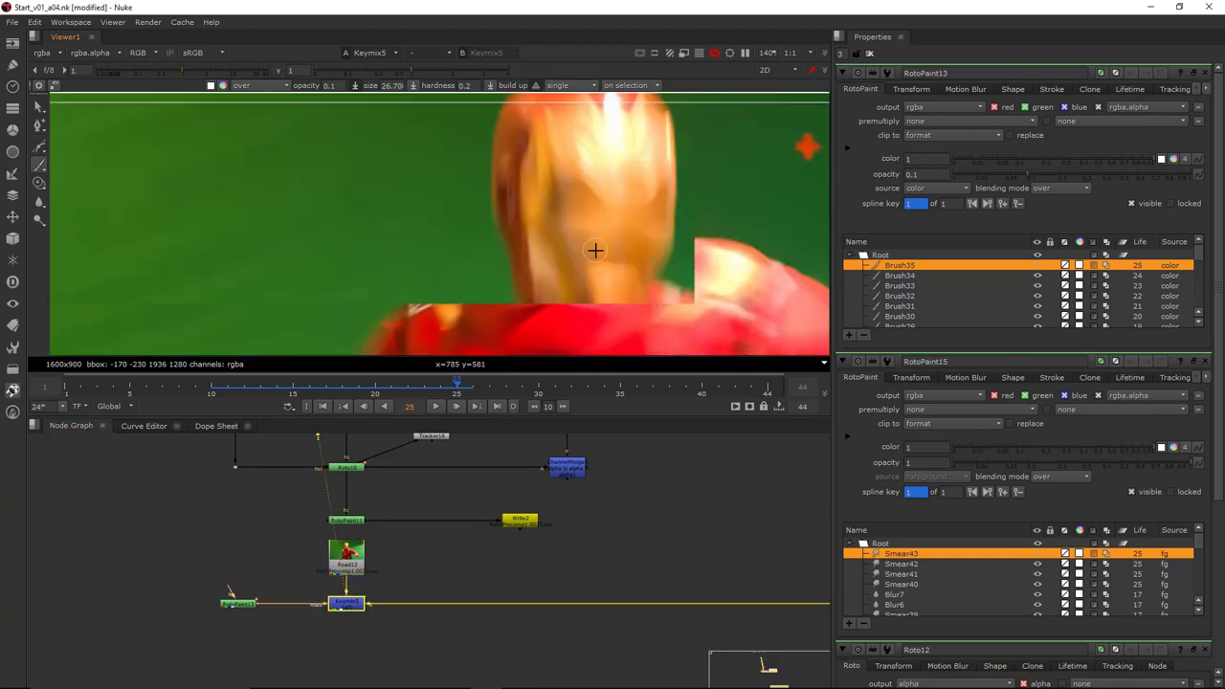
{"action": "left_click_drag", "start_coordinate": [390, 569], "coordinate": [267, 638]}
{"action": "left_click", "coordinate": [282, 610]}
{"action": "mouse_move", "coordinate": [383, 567]}
{"action": "left_mouse_down"}
{"action": "mouse_move", "coordinate": [254, 656]}
{"action": "mouse_move", "coordinate": [380, 566]}
{"action": "left_mouse_up"}
{"action": "scroll", "coordinate": [511, 220], "scroll_direction": "down", "scroll_amount": 3}
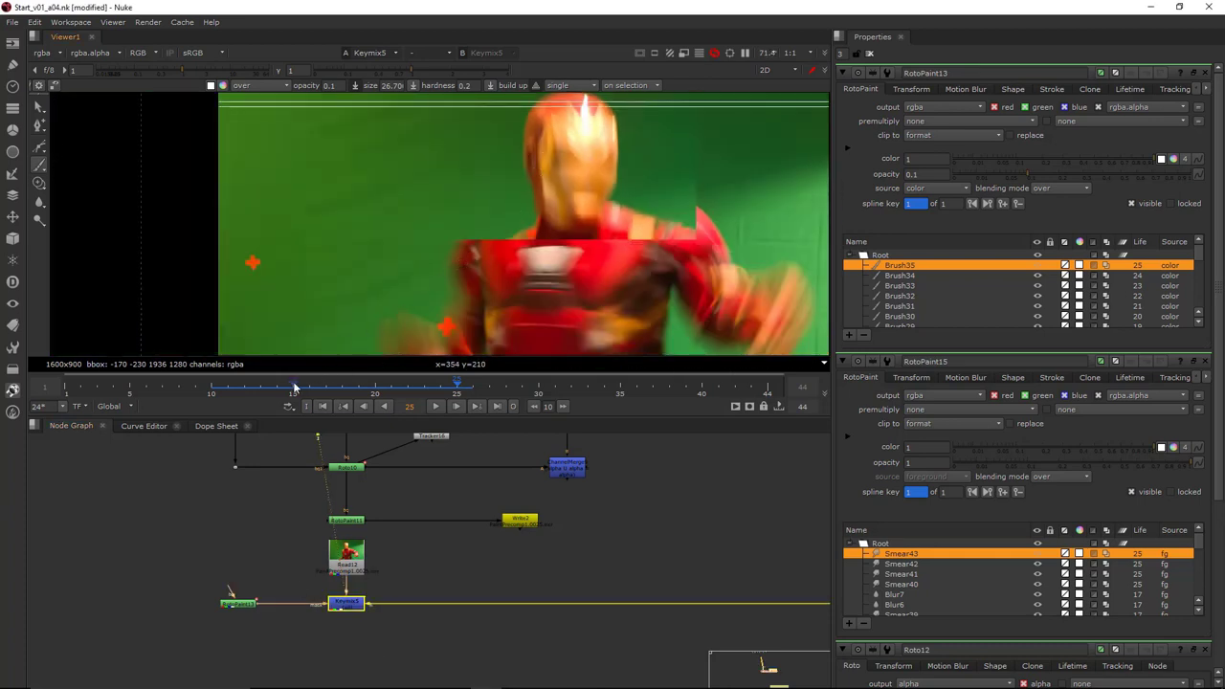
Show Read12 in the viewer and go to frame 13
{"action": "left_click", "coordinate": [347, 555]}
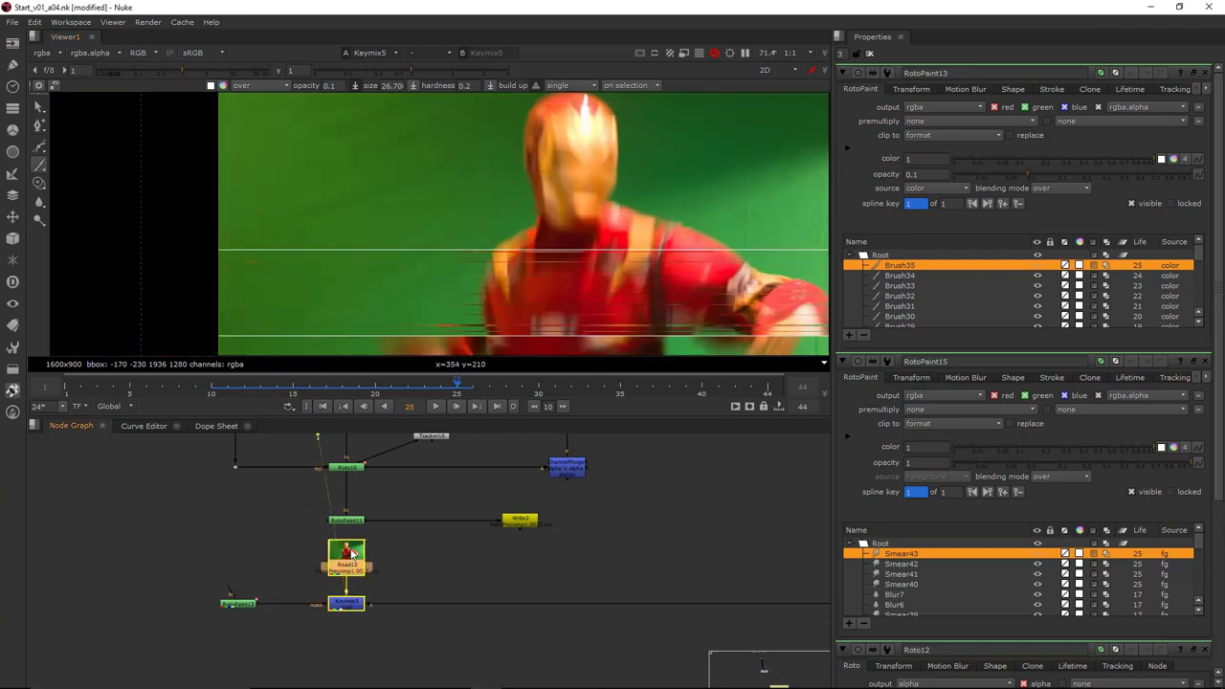
{"action": "key", "text": "1"}
{"action": "left_click", "coordinate": [402, 535]}
{"action": "scroll", "coordinate": [591, 199], "scroll_direction": "down", "scroll_amount": 2}
{"action": "key", "text": "Left"}
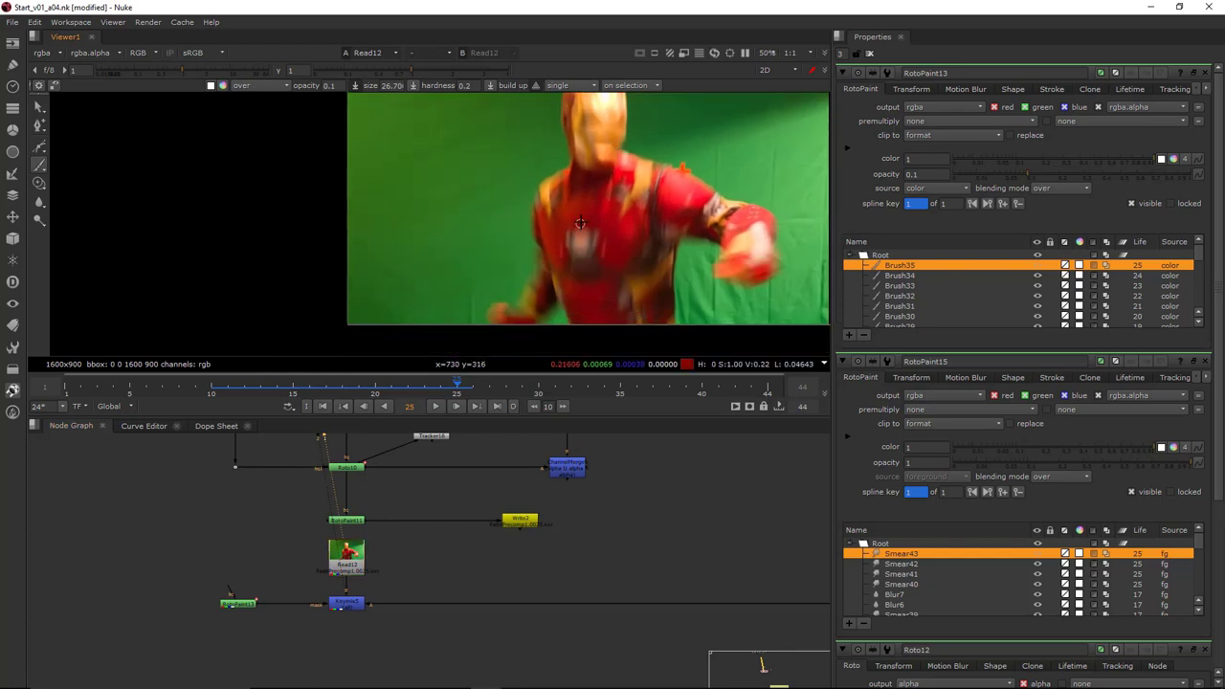
{"action": "mouse_move", "coordinate": [265, 401]}
{"action": "left_mouse_down"}
{"action": "mouse_move", "coordinate": [284, 393]}
{"action": "mouse_move", "coordinate": [260, 392]}
{"action": "left_mouse_up"}
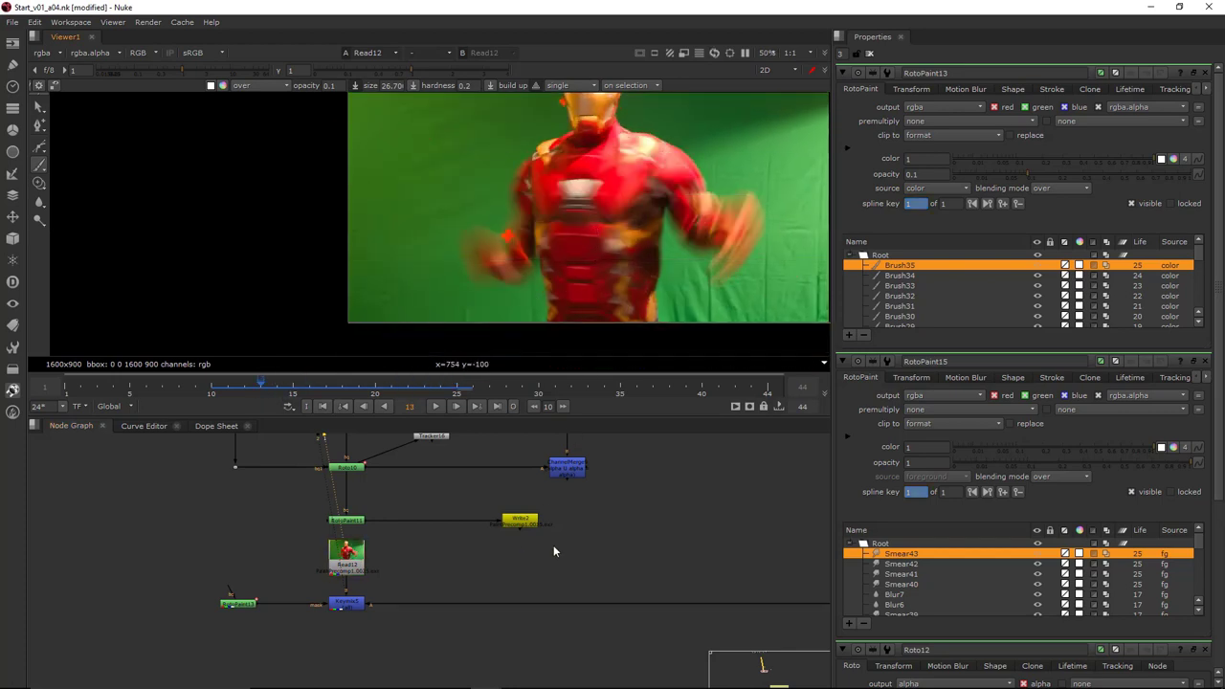
Compare the Keymix5 result with the Read12 plate on frame 13
{"action": "scroll", "coordinate": [553, 544], "scroll_direction": "down", "scroll_amount": 2}
{"action": "left_click_drag", "start_coordinate": [505, 561], "coordinate": [421, 620]}
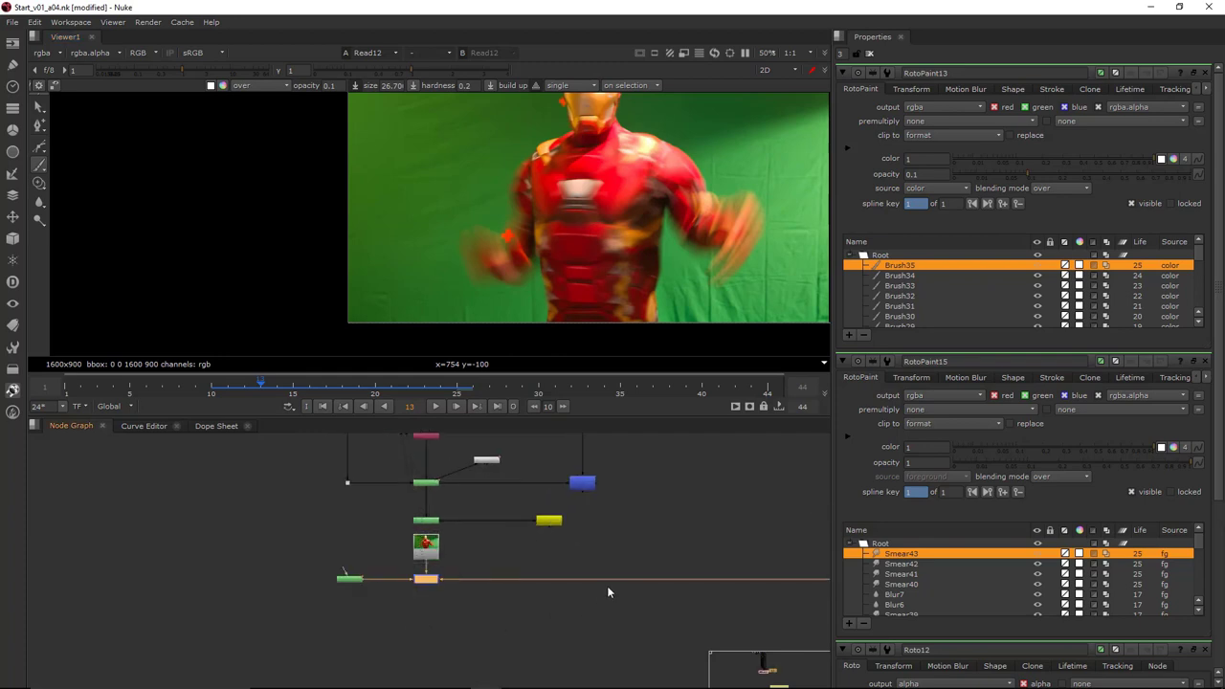
{"action": "key", "text": "1"}
{"action": "scroll", "coordinate": [606, 586], "scroll_direction": "down", "scroll_amount": 2}
{"action": "middle_click_drag", "start_coordinate": [691, 560], "coordinate": [463, 572]}
{"action": "middle_click_drag", "start_coordinate": [571, 168], "coordinate": [565, 179]}
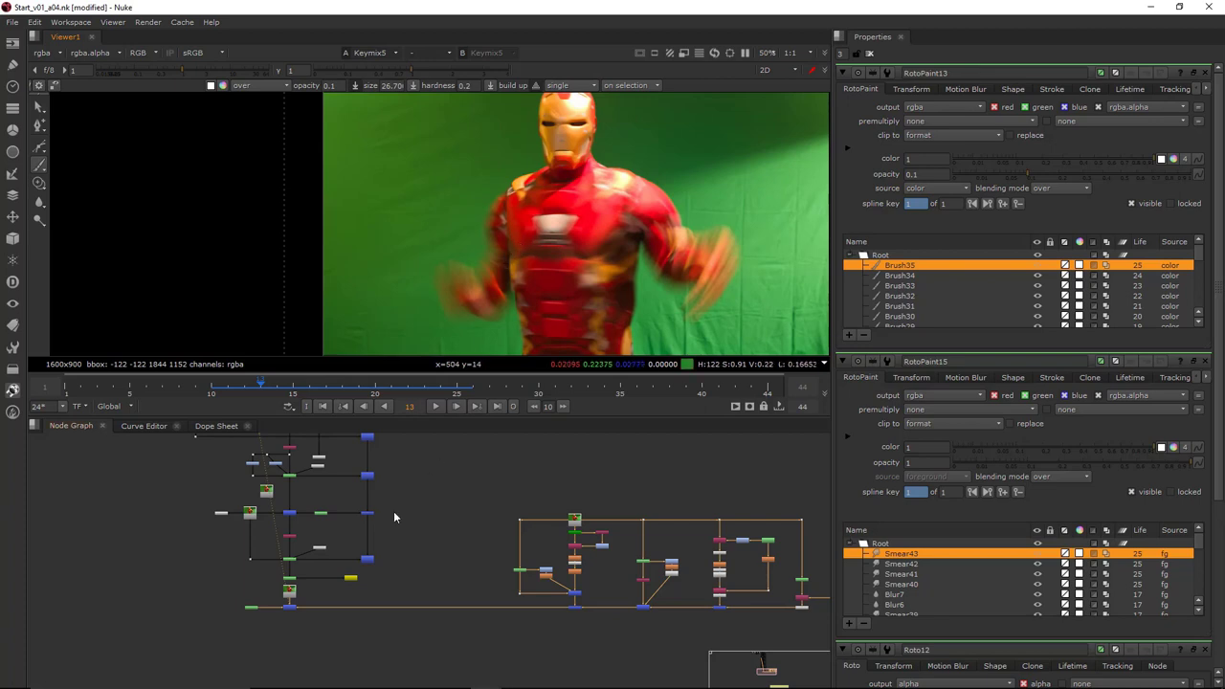
{"action": "scroll", "coordinate": [292, 592], "scroll_direction": "up", "scroll_amount": 5}
{"action": "key", "text": "1"}
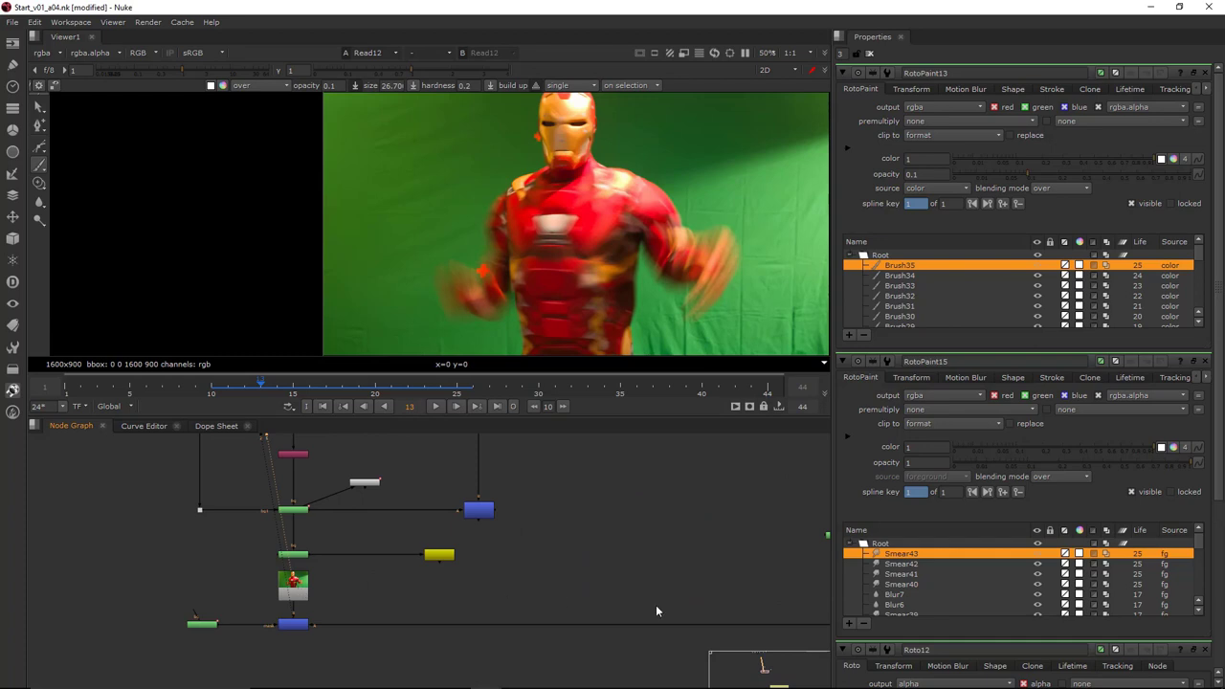
{"action": "scroll", "coordinate": [457, 572], "scroll_direction": "down", "scroll_amount": 6}
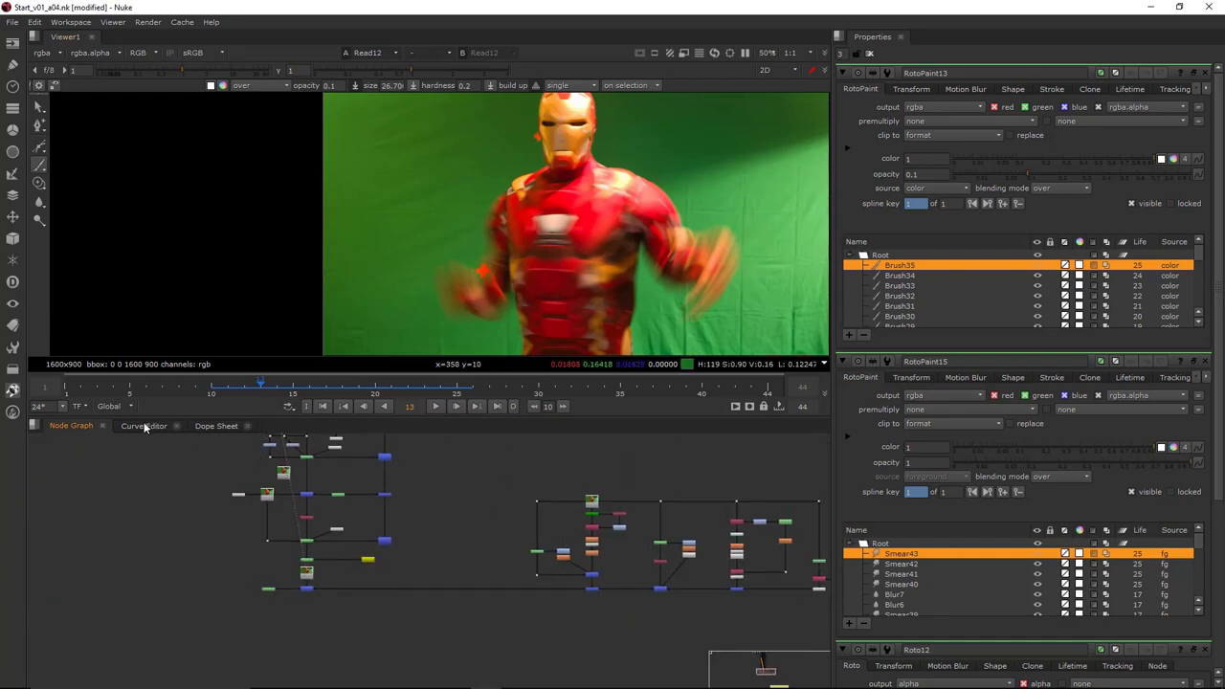
Switch to the selection tool and examine the orange marker between the blurred hand and arm in Read12 on frame 13
{"action": "left_click", "coordinate": [39, 108]}
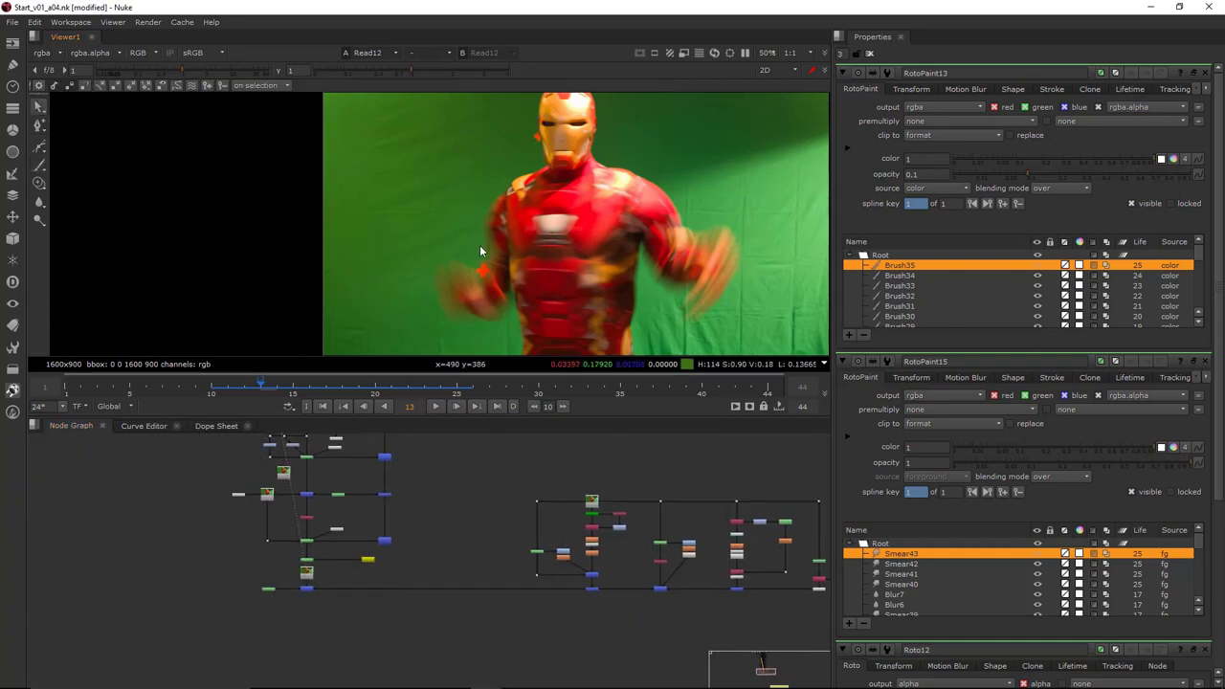
{"action": "scroll", "coordinate": [483, 254], "scroll_direction": "up", "scroll_amount": 1}
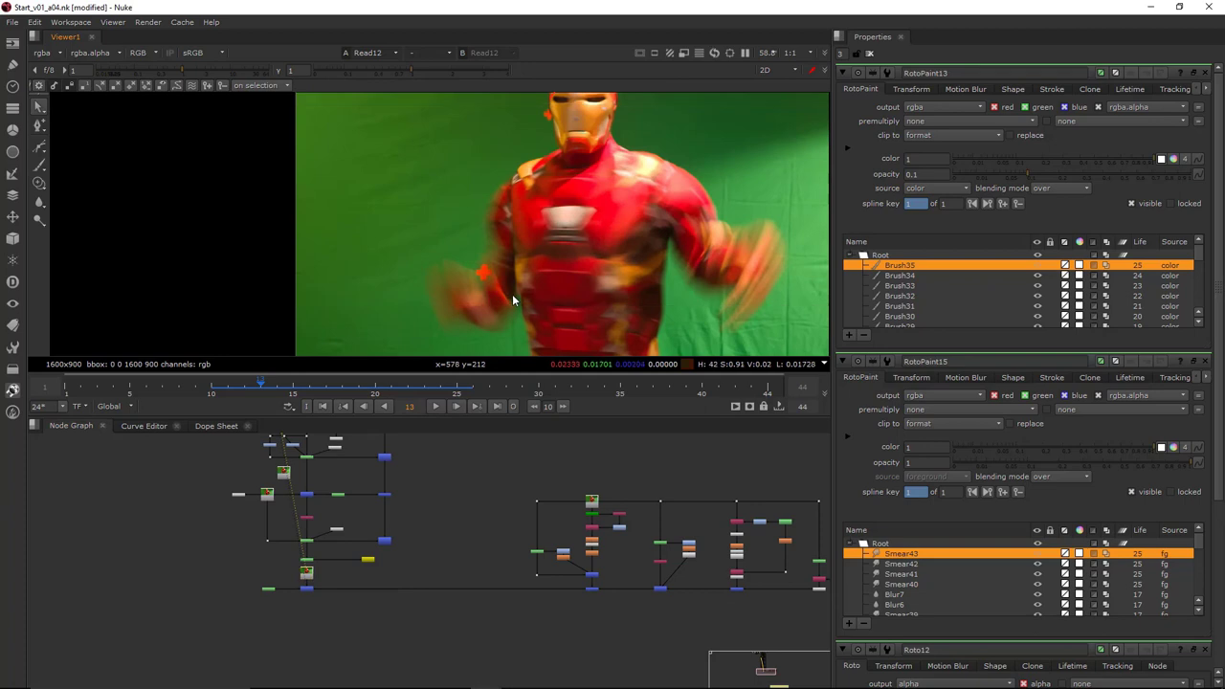
{"action": "scroll", "coordinate": [509, 286], "scroll_direction": "up", "scroll_amount": 6}
{"action": "scroll", "coordinate": [541, 263], "scroll_direction": "up", "scroll_amount": 2}
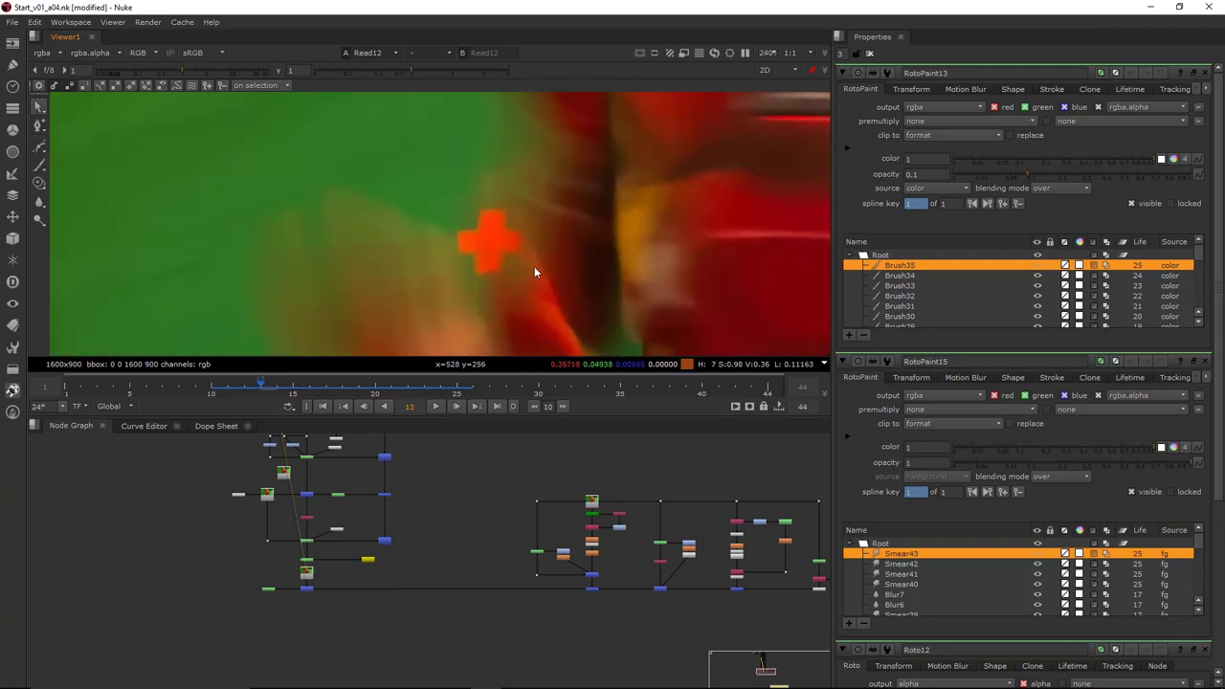
{"action": "middle_click_drag", "start_coordinate": [533, 262], "coordinate": [565, 258]}
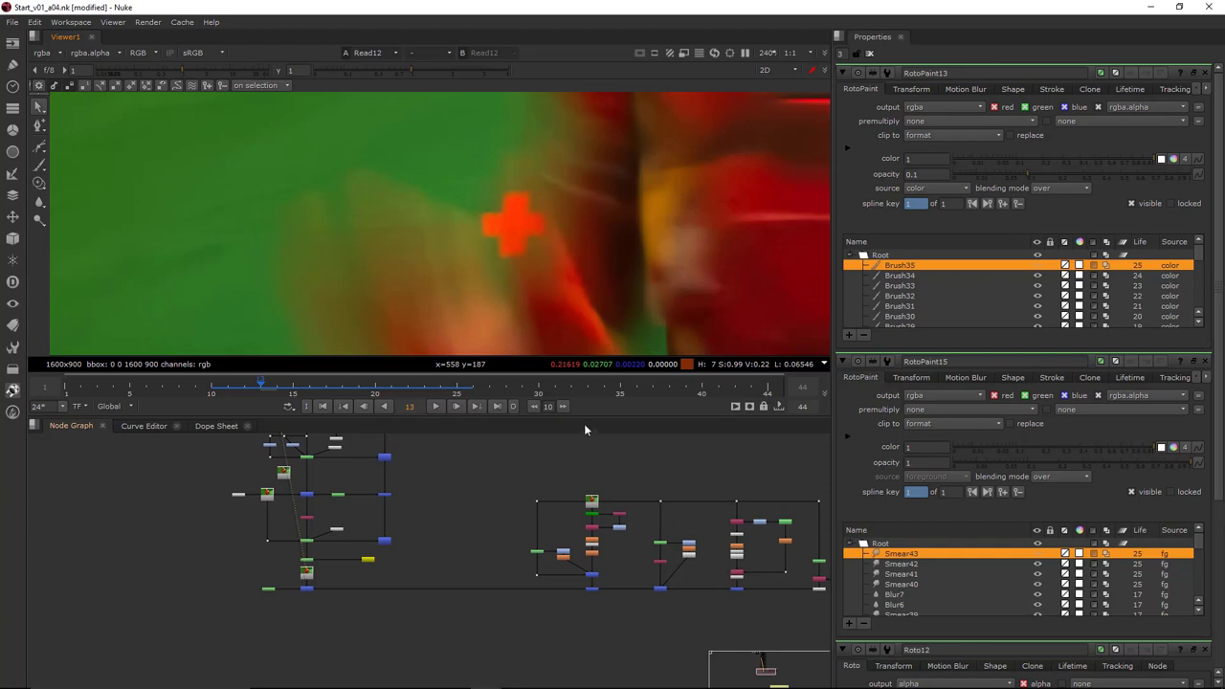
Open Roto11, copy the node and paste the duplicate beside Roto12 in the node graph
{"action": "scroll", "coordinate": [792, 545], "scroll_direction": "up", "scroll_amount": 5}
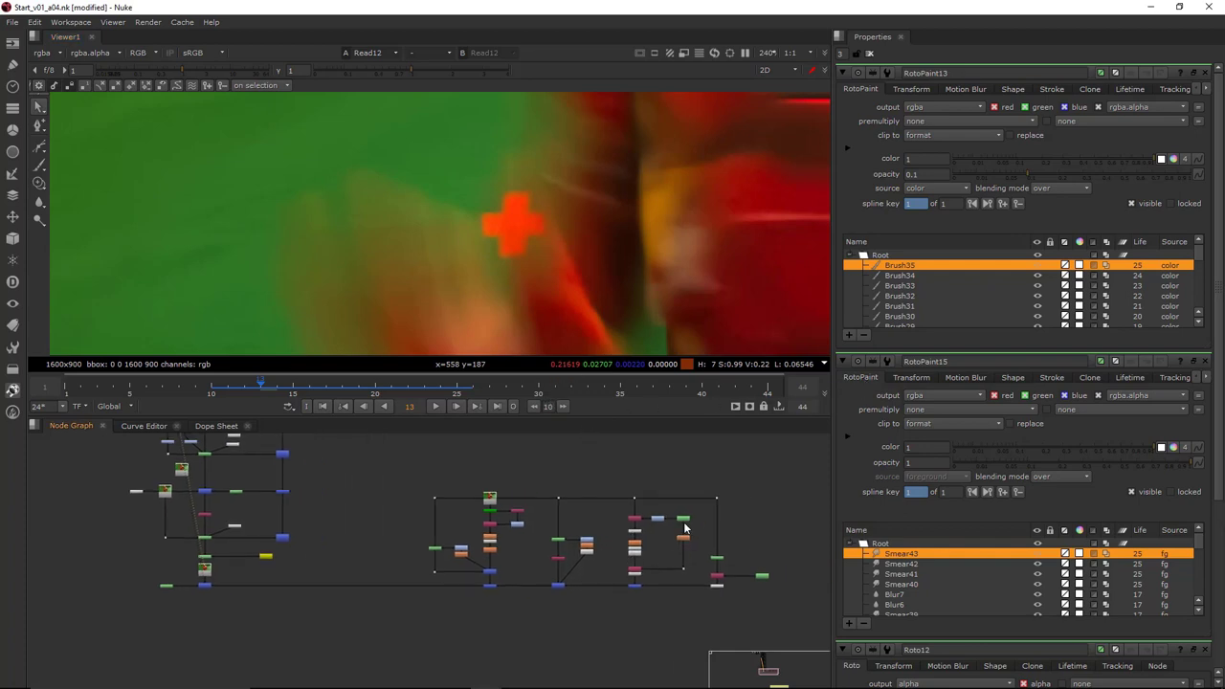
{"action": "double_click", "coordinate": [753, 598]}
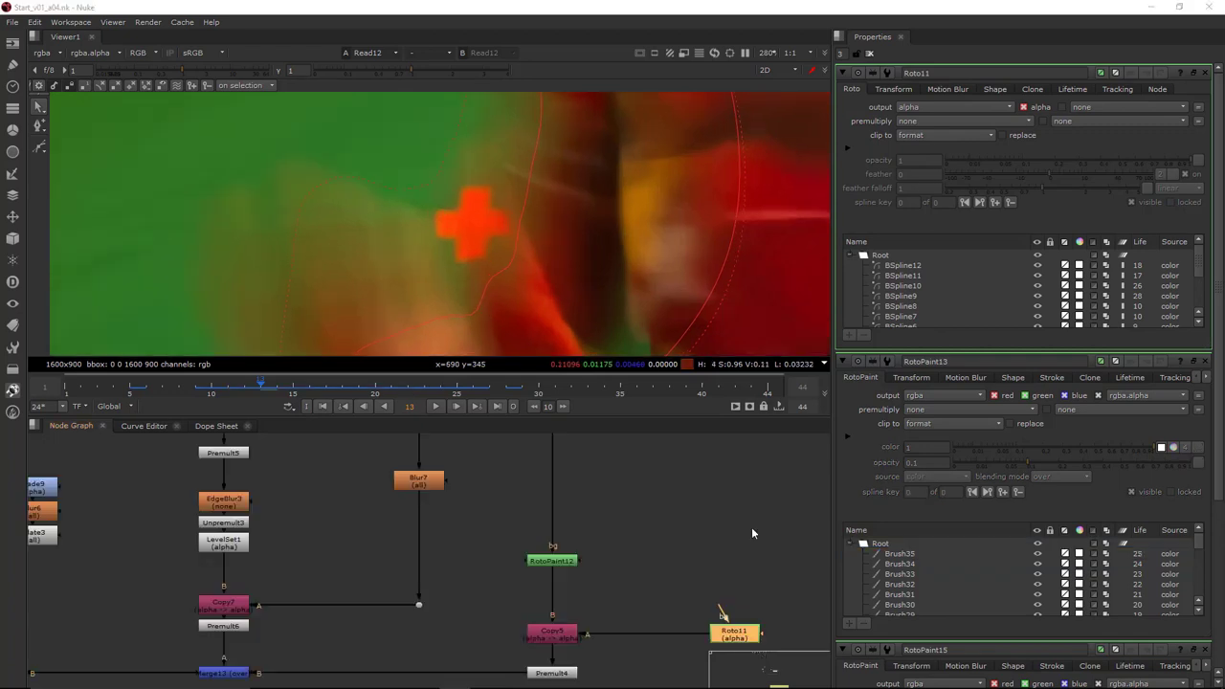
{"action": "left_click", "coordinate": [739, 585]}
{"action": "left_click", "coordinate": [741, 634]}
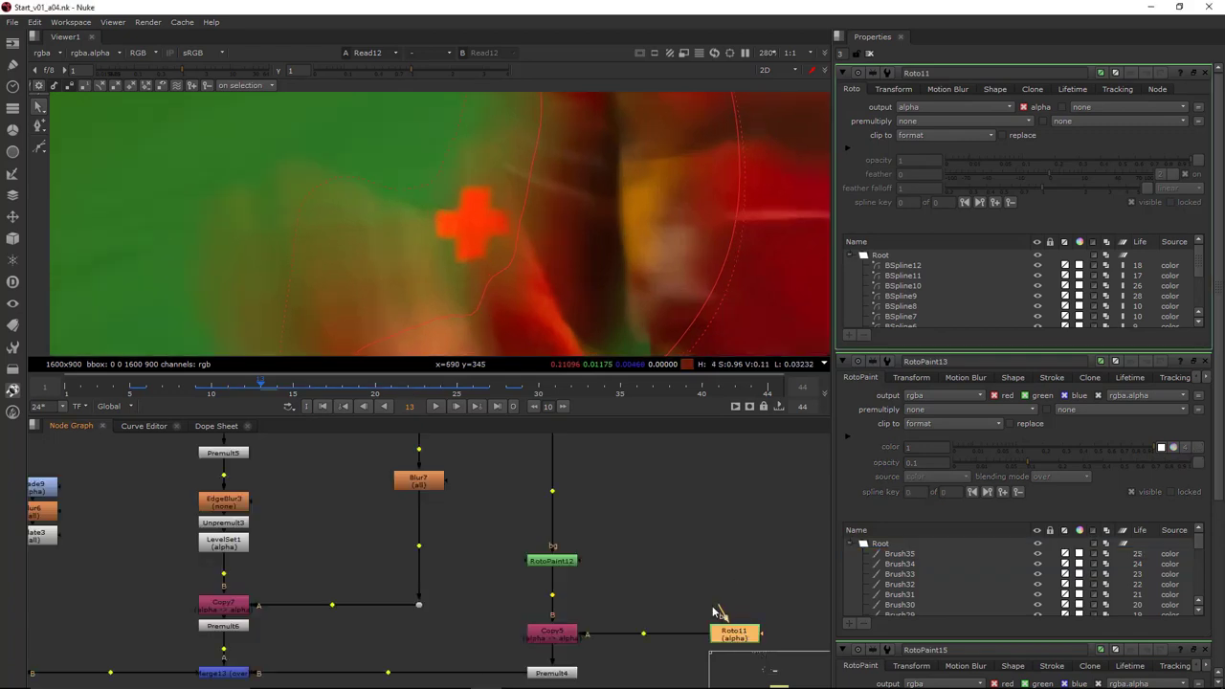
{"action": "scroll", "coordinate": [565, 538], "scroll_direction": "down", "scroll_amount": 5}
{"action": "scroll", "coordinate": [577, 520], "scroll_direction": "up", "scroll_amount": 3}
{"action": "key", "text": "ctrl+v"}
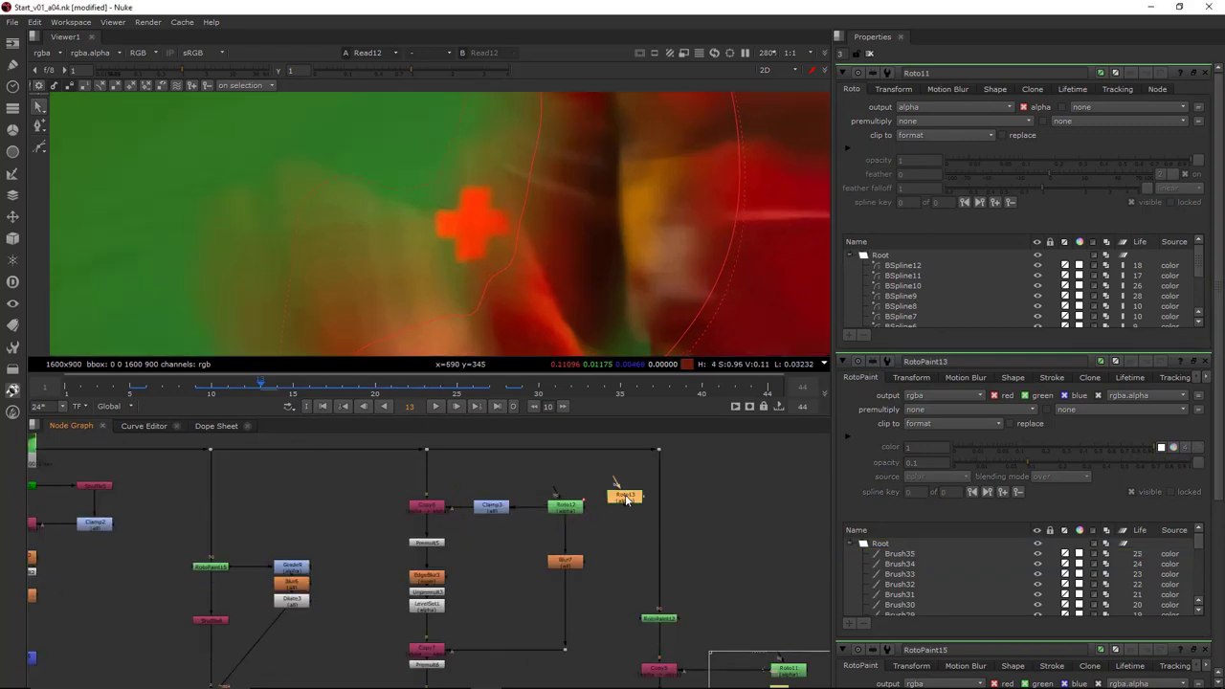
Open Roto12 and the duplicate Roto13, and move the frame 13 shape BSpline3 from Roto13 into Roto12
{"action": "double_click", "coordinate": [567, 507]}
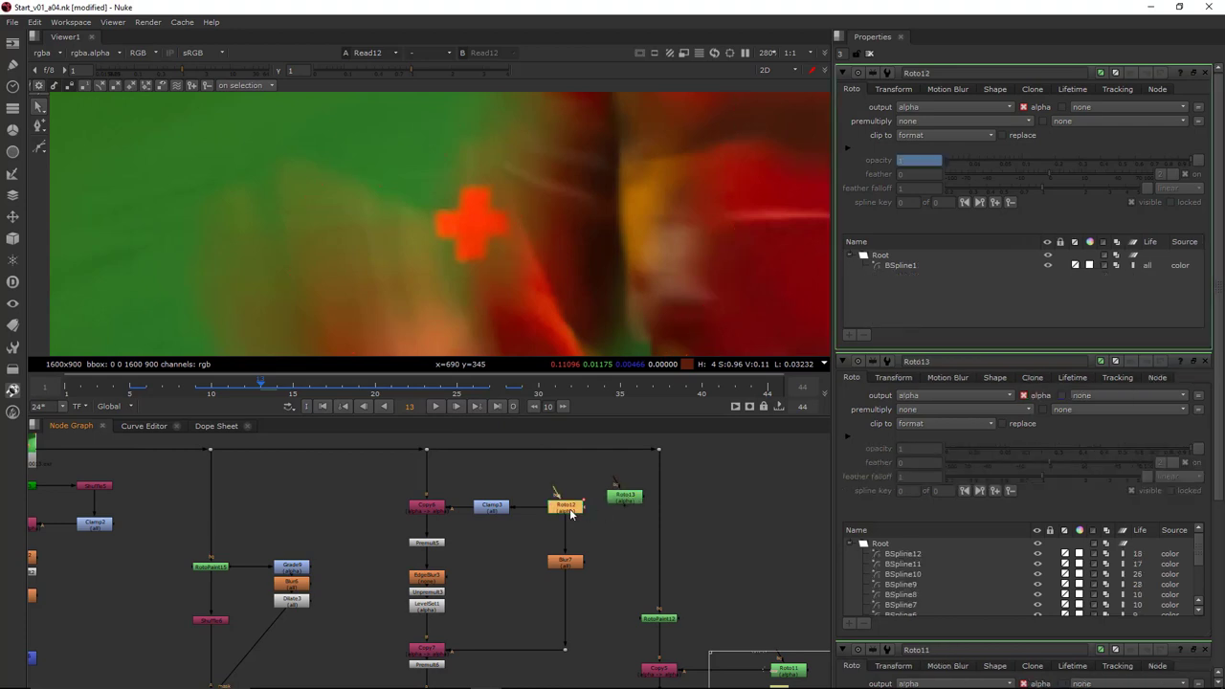
{"action": "double_click", "coordinate": [622, 497]}
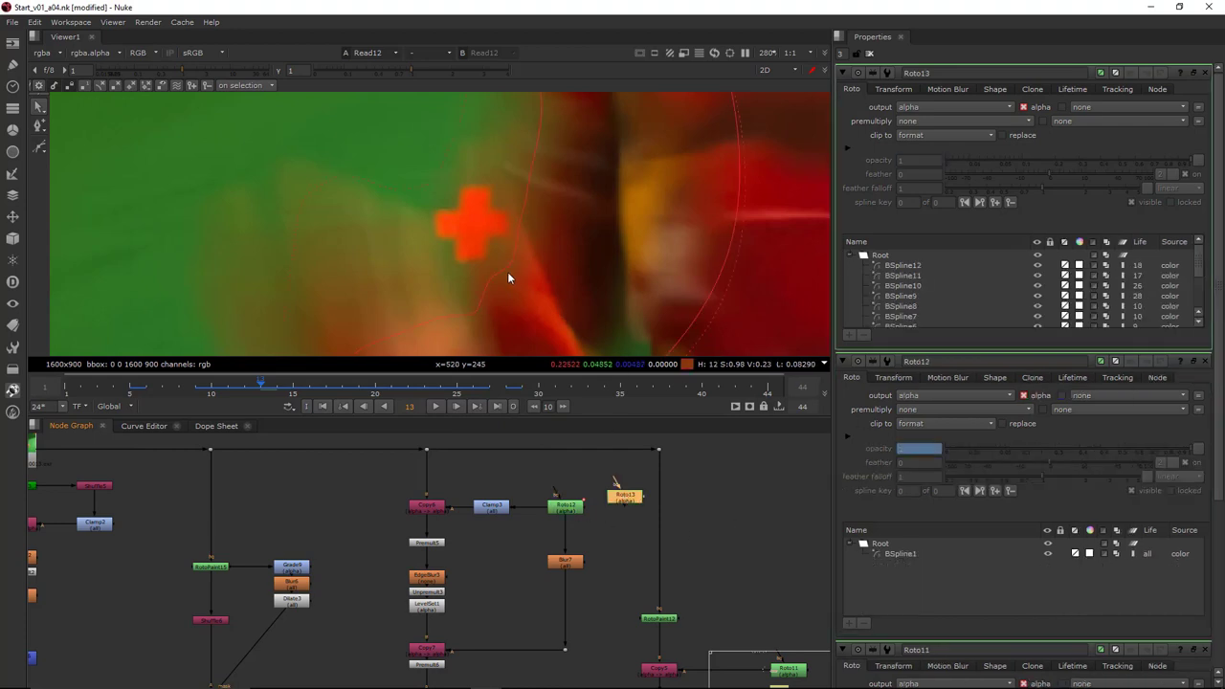
{"action": "left_click", "coordinate": [706, 268]}
{"action": "left_click_drag", "start_coordinate": [895, 319], "coordinate": [882, 543]}
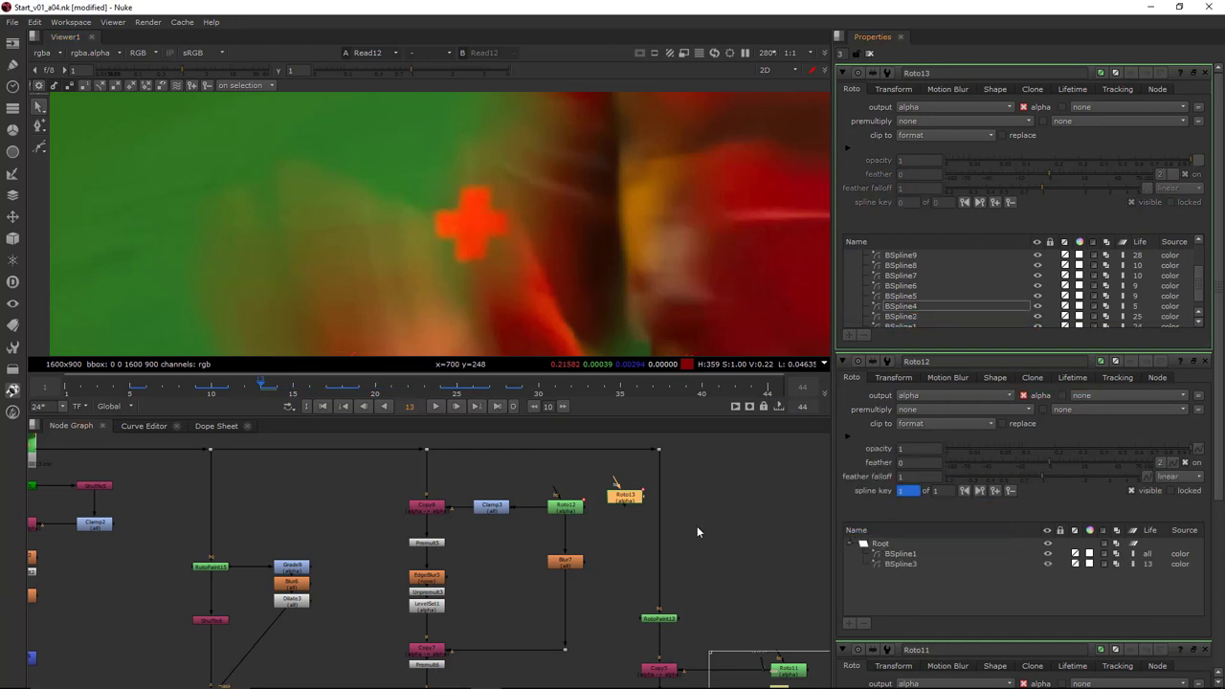
View Copy6, Premult6 and Merge13 in turn to check how the added shape affects the arm edge on frame 13
{"action": "left_click", "coordinate": [426, 506]}
{"action": "key", "text": "1"}
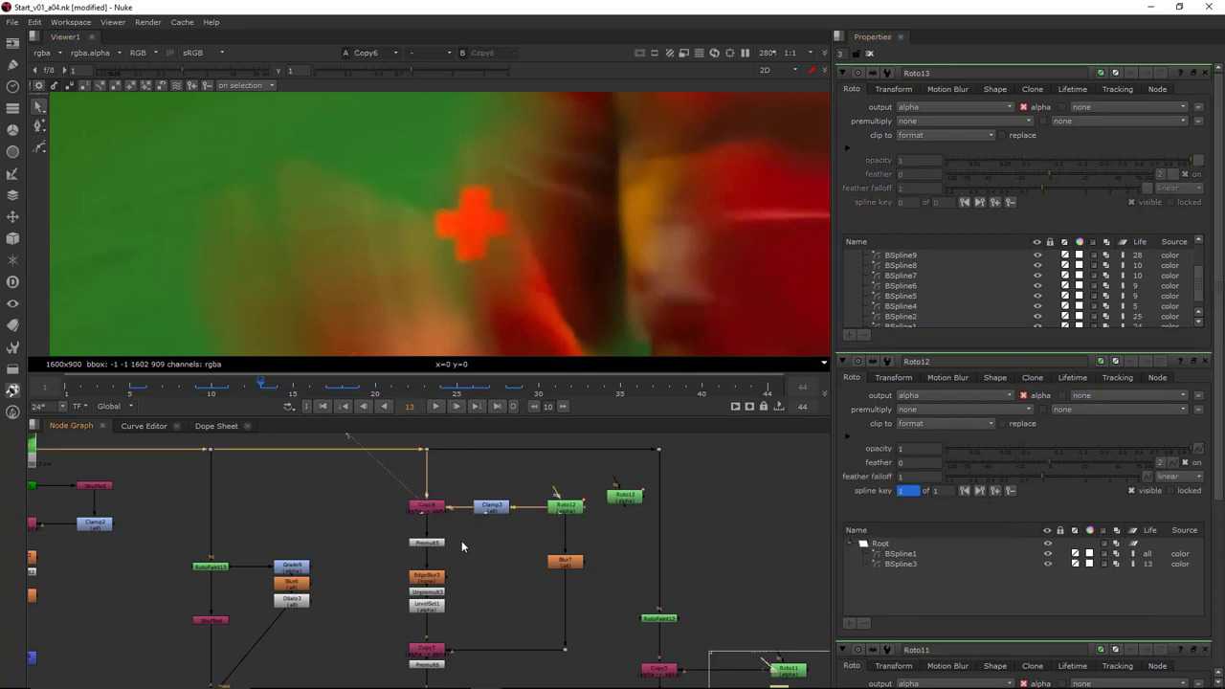
{"action": "middle_click_drag", "start_coordinate": [445, 657], "coordinate": [463, 622]}
{"action": "left_click", "coordinate": [445, 662]}
{"action": "key", "text": "1"}
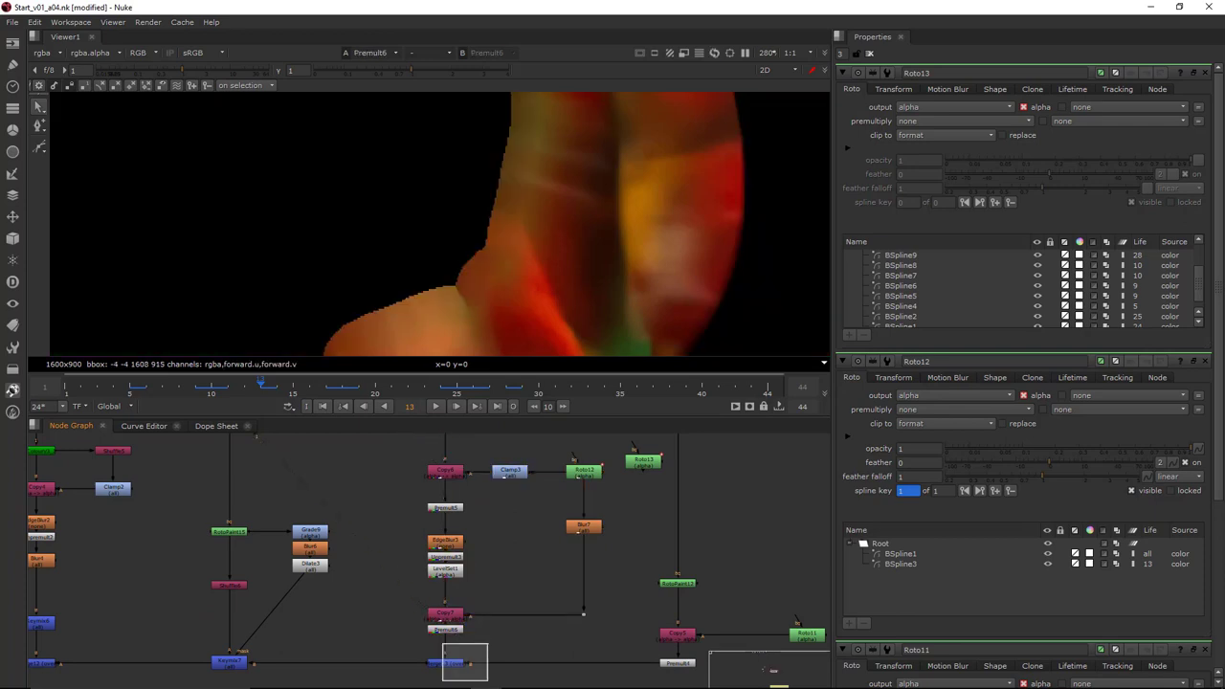
{"action": "middle_click_drag", "start_coordinate": [566, 294], "coordinate": [605, 279]}
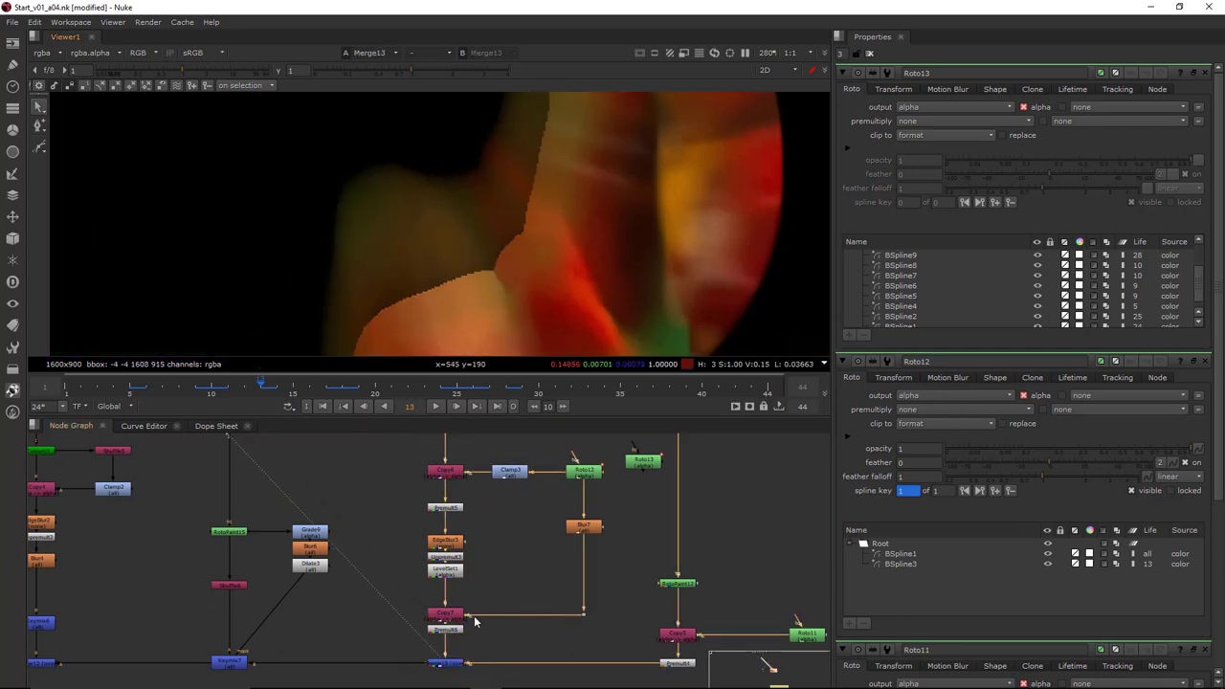
Open LevelSet1 and raise its dilate value to 96
{"action": "double_click", "coordinate": [445, 572]}
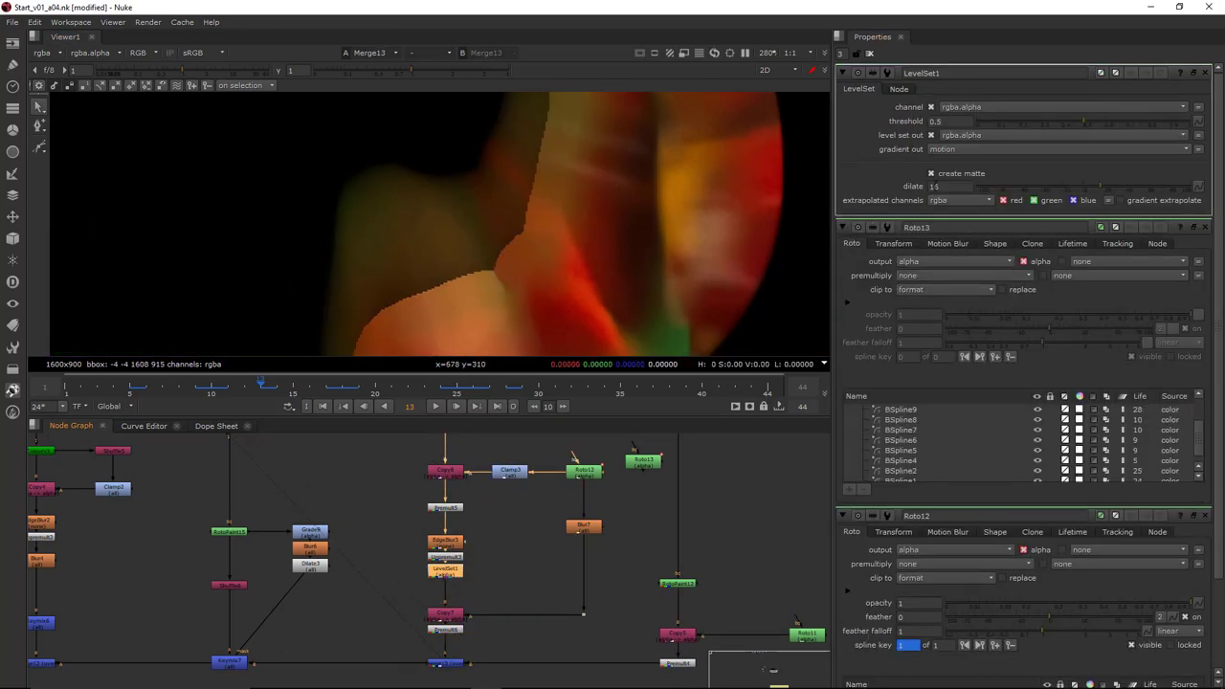
{"action": "key", "text": "Up"}
{"action": "key", "text": "Up"}
{"action": "key", "text": "Up"}
{"action": "key", "text": "Up"}
{"action": "key", "text": "Up"}
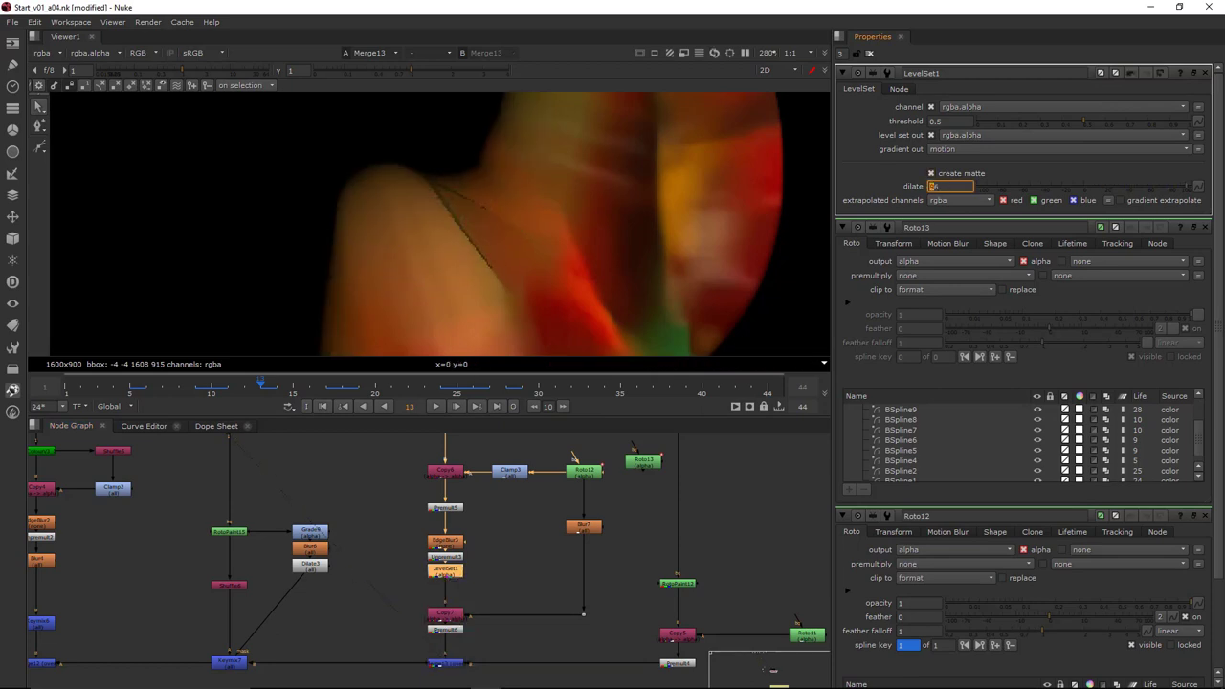
Inspect the extended hand and arm edges and the seam between them in Merge13 on frame 13
{"action": "scroll", "coordinate": [663, 627], "scroll_direction": "down", "scroll_amount": 3}
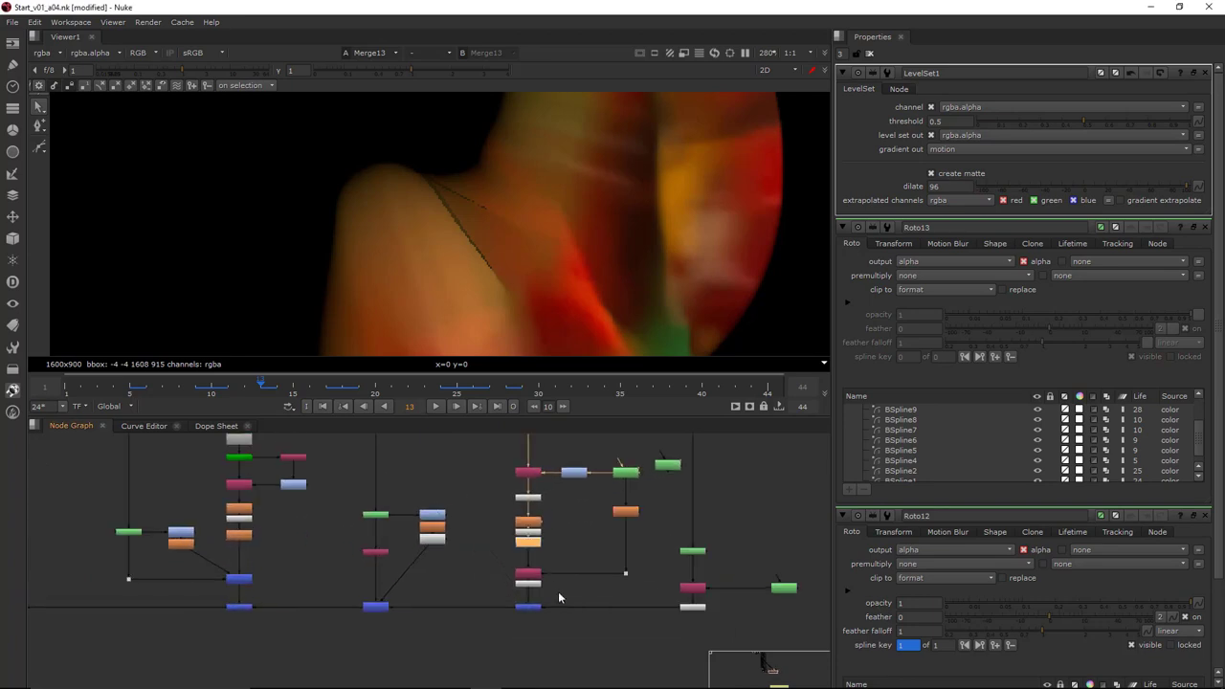
{"action": "scroll", "coordinate": [457, 629], "scroll_direction": "down", "scroll_amount": 5}
{"action": "middle_click_drag", "start_coordinate": [308, 634], "coordinate": [522, 622]}
{"action": "scroll", "coordinate": [475, 617], "scroll_direction": "up", "scroll_amount": 4}
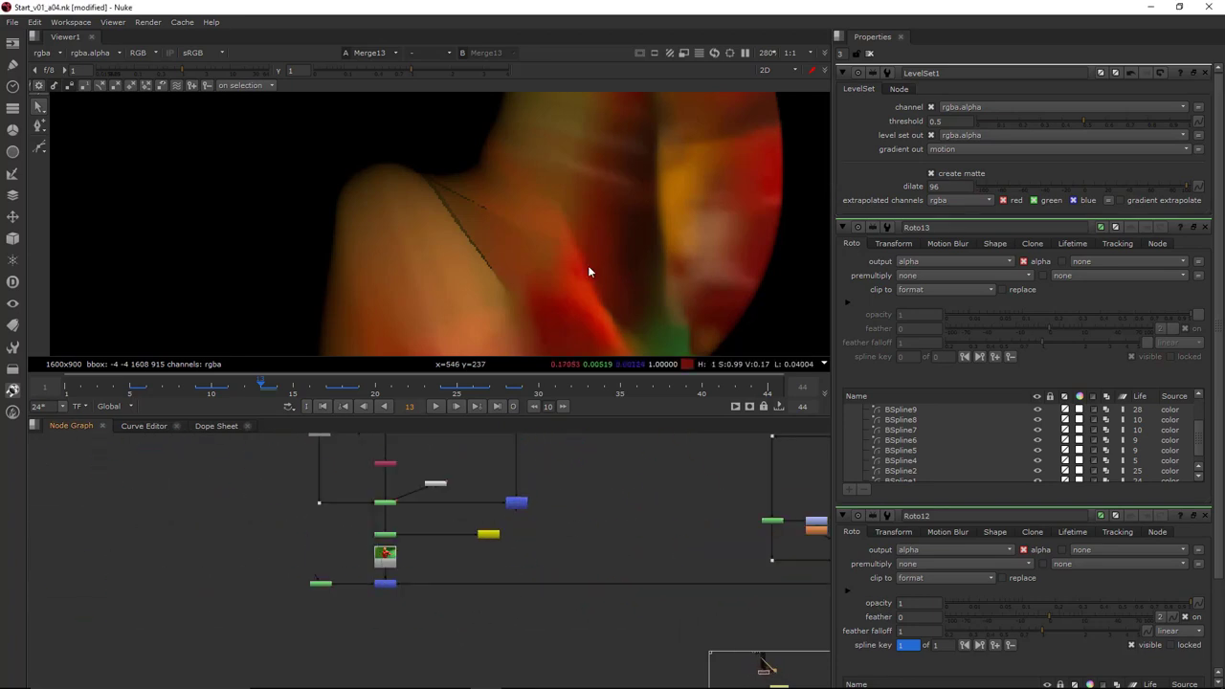
{"action": "scroll", "coordinate": [587, 272], "scroll_direction": "up", "scroll_amount": 3}
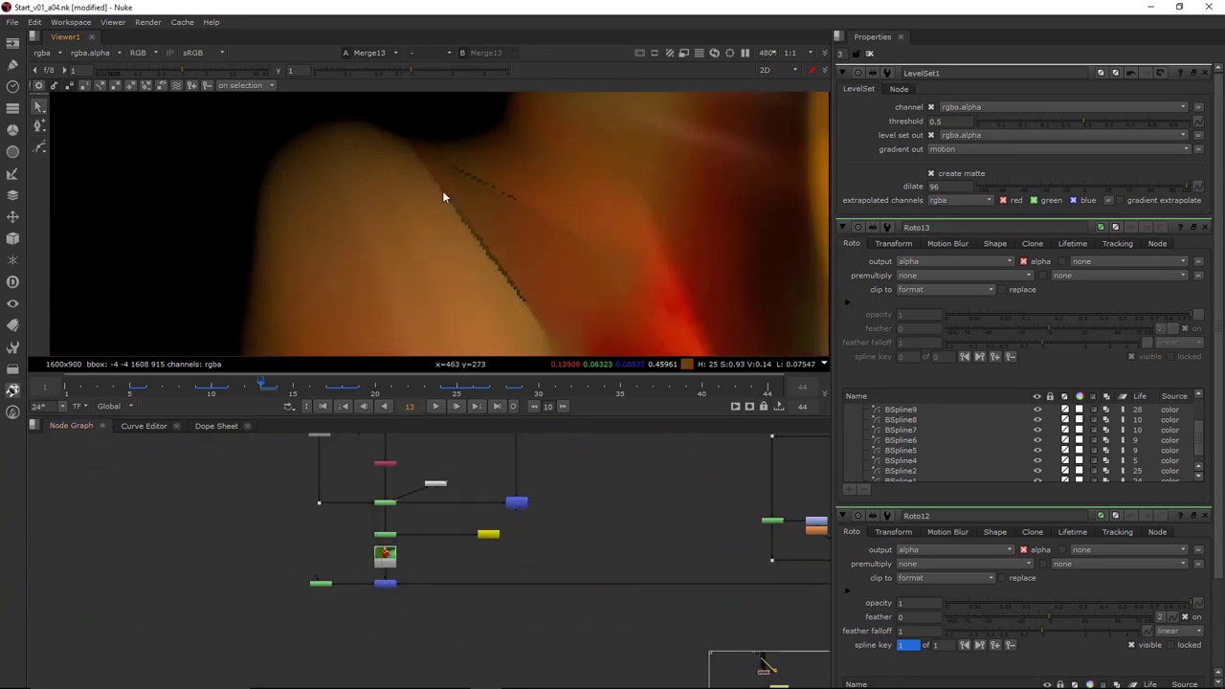
{"action": "scroll", "coordinate": [551, 287], "scroll_direction": "down", "scroll_amount": 2}
{"action": "middle_click_drag", "start_coordinate": [551, 291], "coordinate": [538, 254]}
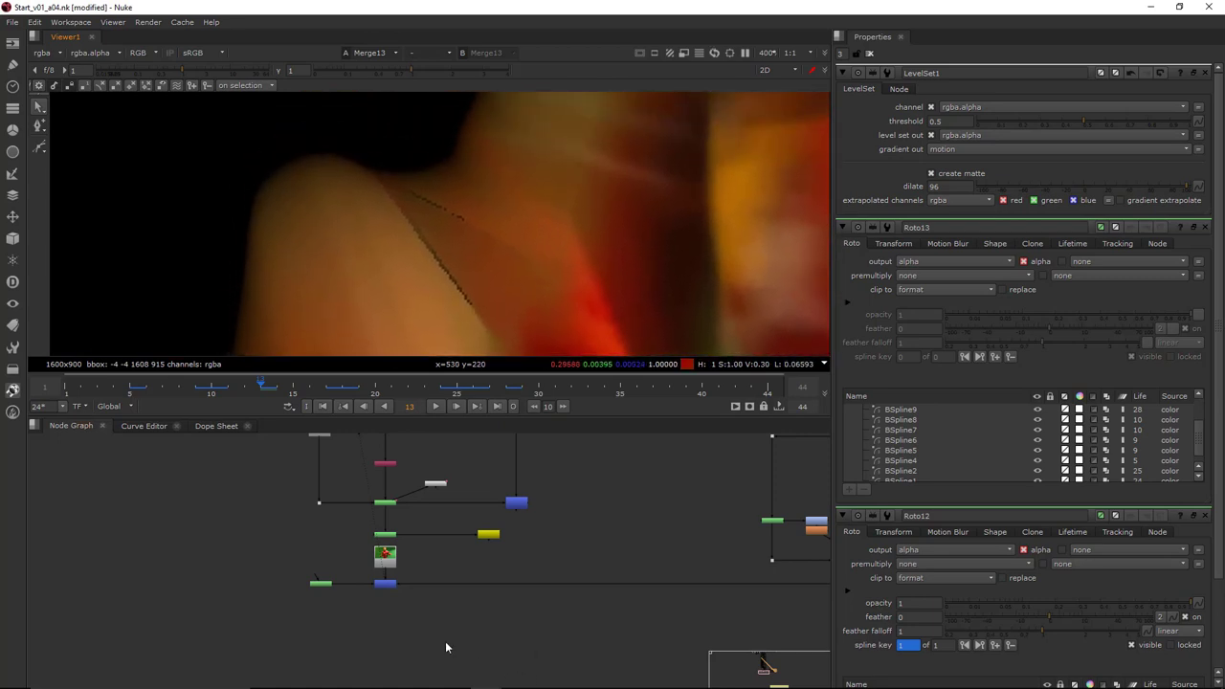
Save the script and show the Keymix5 result in the viewer on frame 13
{"action": "scroll", "coordinate": [488, 599], "scroll_direction": "down", "scroll_amount": 3}
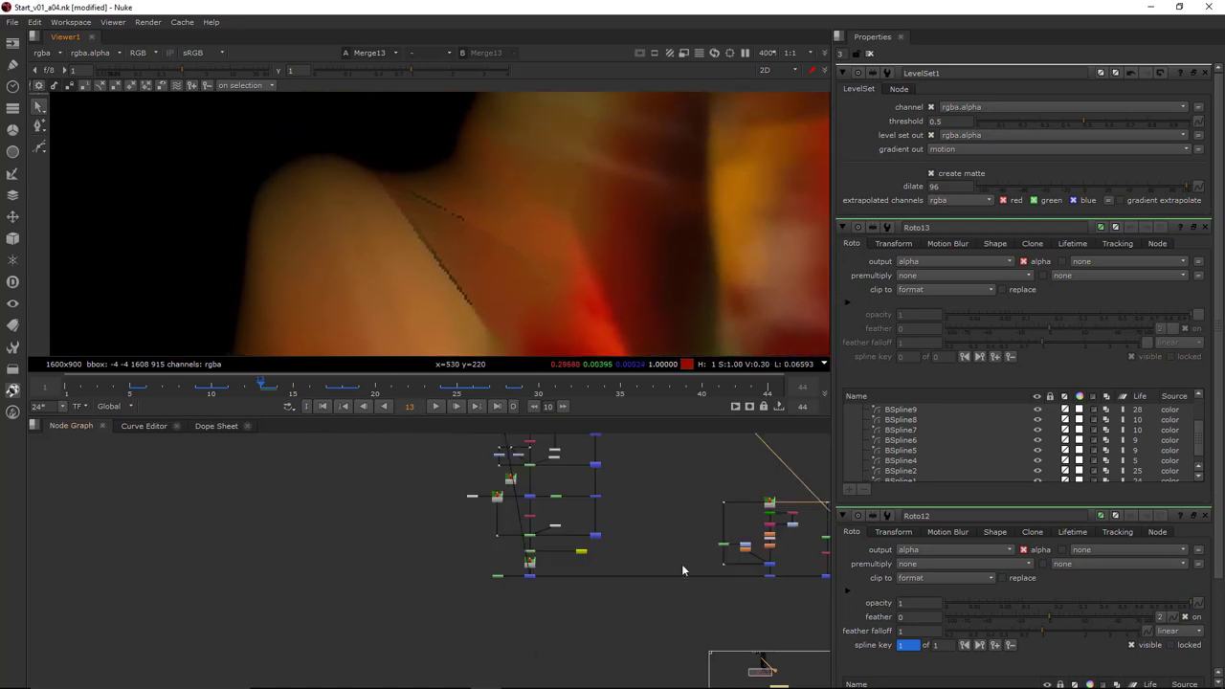
{"action": "middle_click_drag", "start_coordinate": [682, 564], "coordinate": [558, 562]}
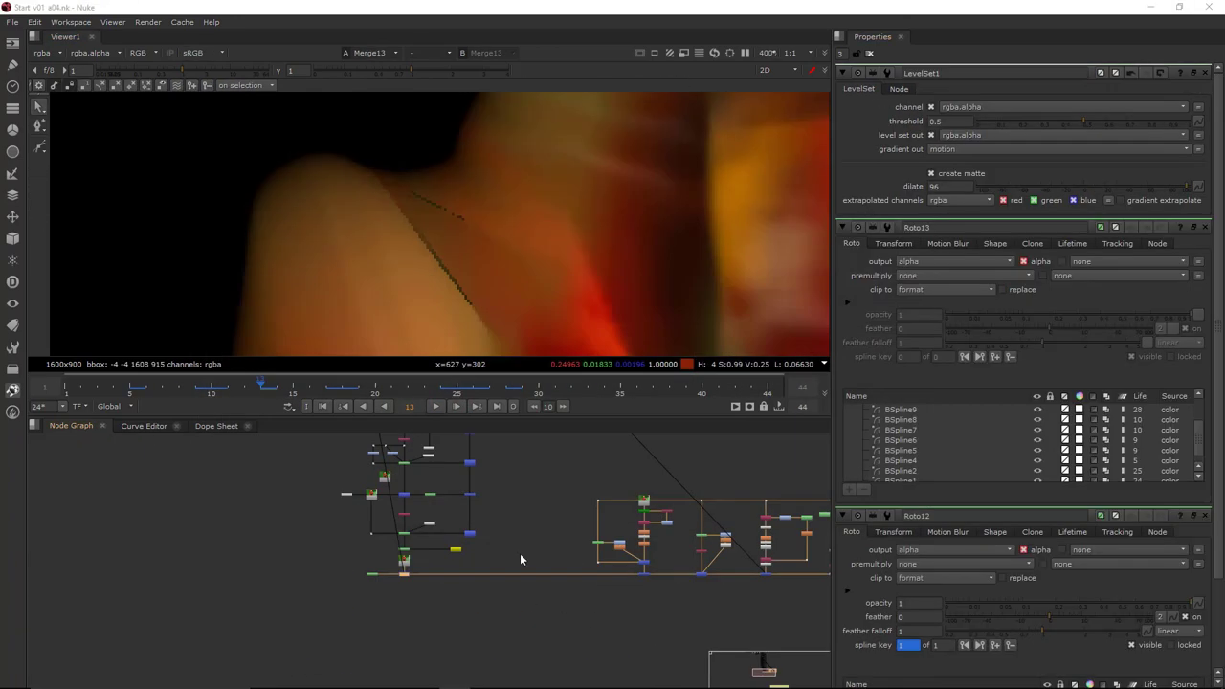
{"action": "scroll", "coordinate": [557, 197], "scroll_direction": "down", "scroll_amount": 5}
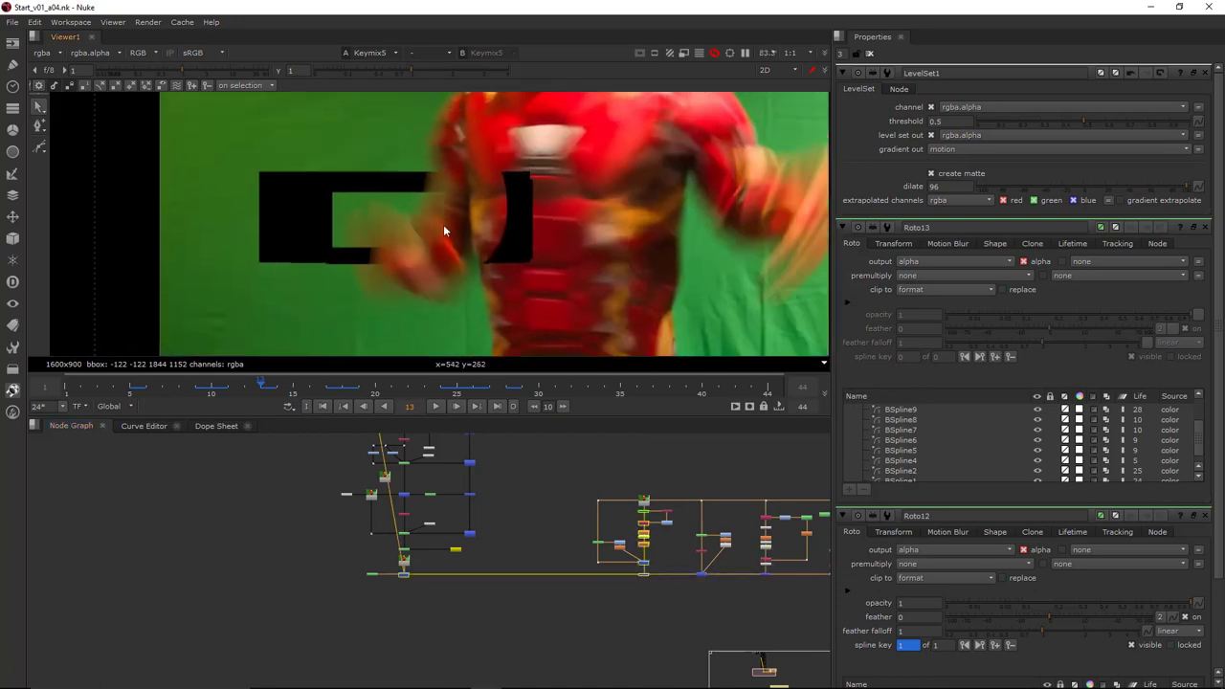
Close all open node properties, maximize the viewer and go to frame 1
{"action": "left_click", "coordinate": [1206, 73], "text": "ctrl"}
{"action": "key", "text": "space"}
{"action": "scroll", "coordinate": [518, 243], "scroll_direction": "down", "scroll_amount": 2}
{"action": "scroll", "coordinate": [517, 243], "scroll_direction": "up", "scroll_amount": 1}
{"action": "left_click", "coordinate": [40, 659]}
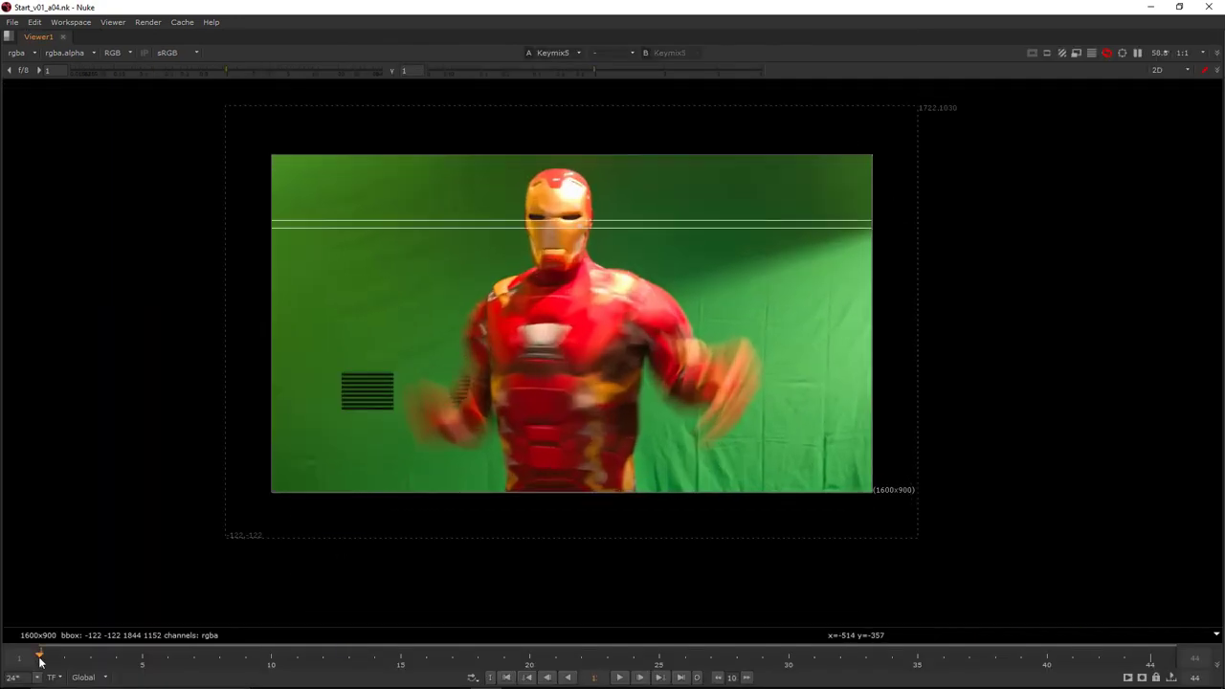
Play the green-screen clip and scrub to frame 42
{"action": "left_click", "coordinate": [618, 679]}
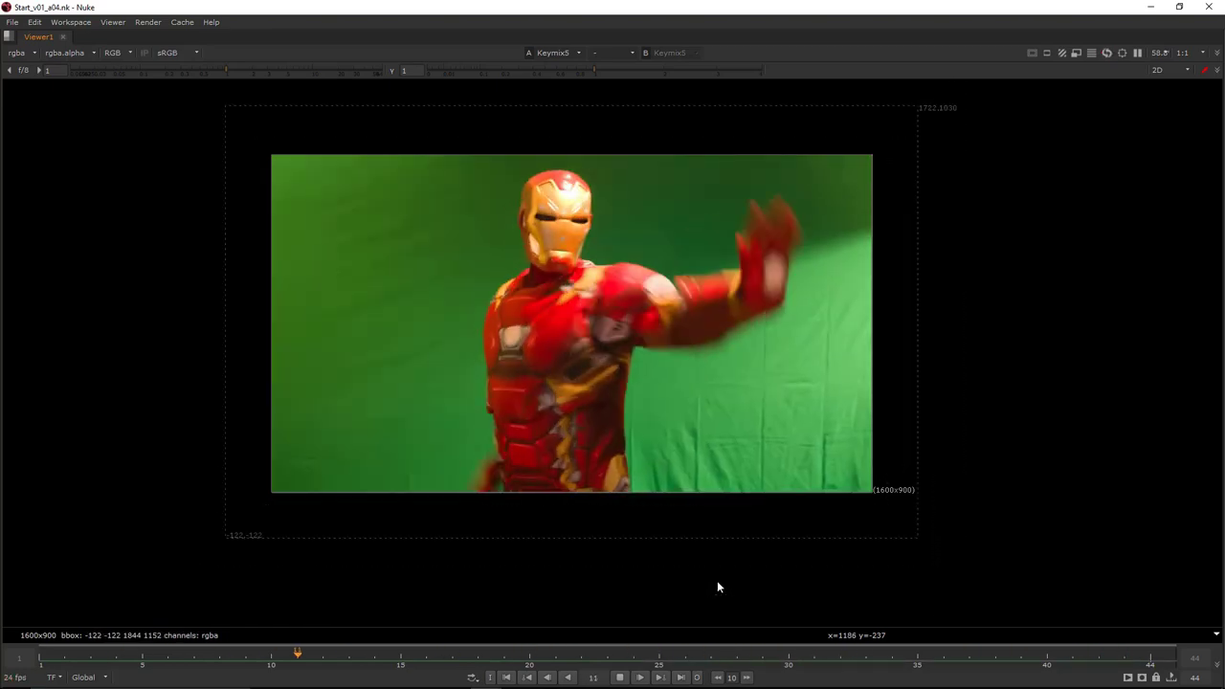
{"action": "left_click", "coordinate": [618, 679]}
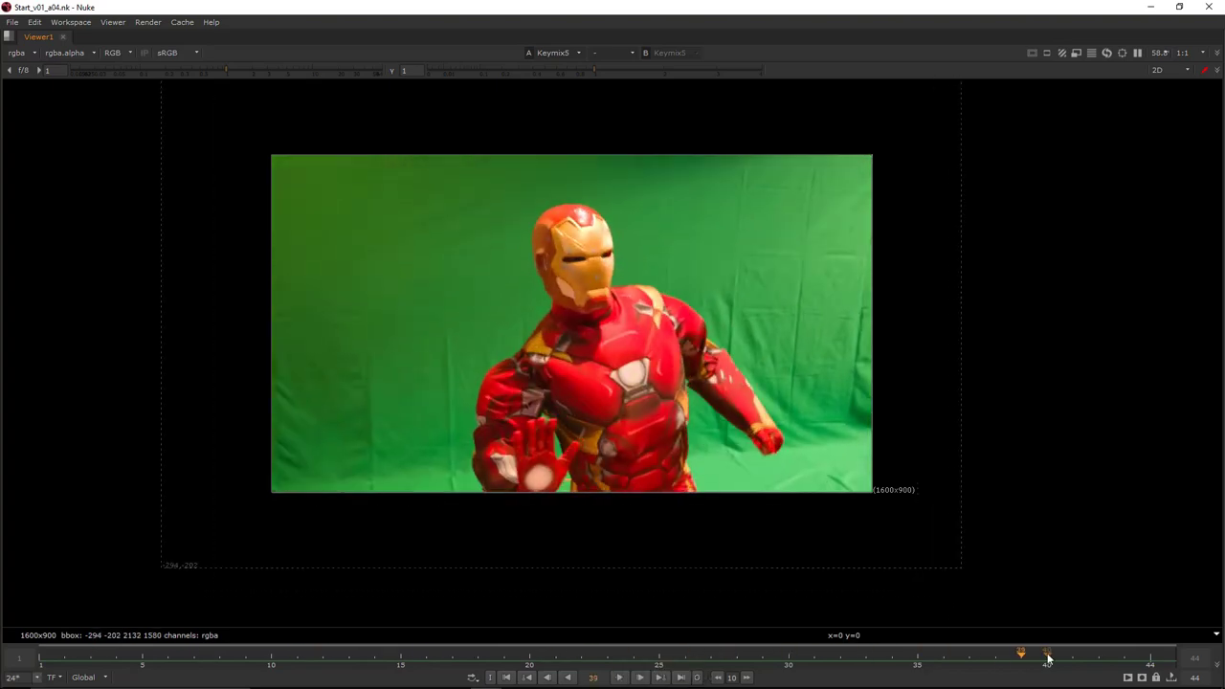
{"action": "left_click_drag", "start_coordinate": [1047, 657], "coordinate": [1093, 654]}
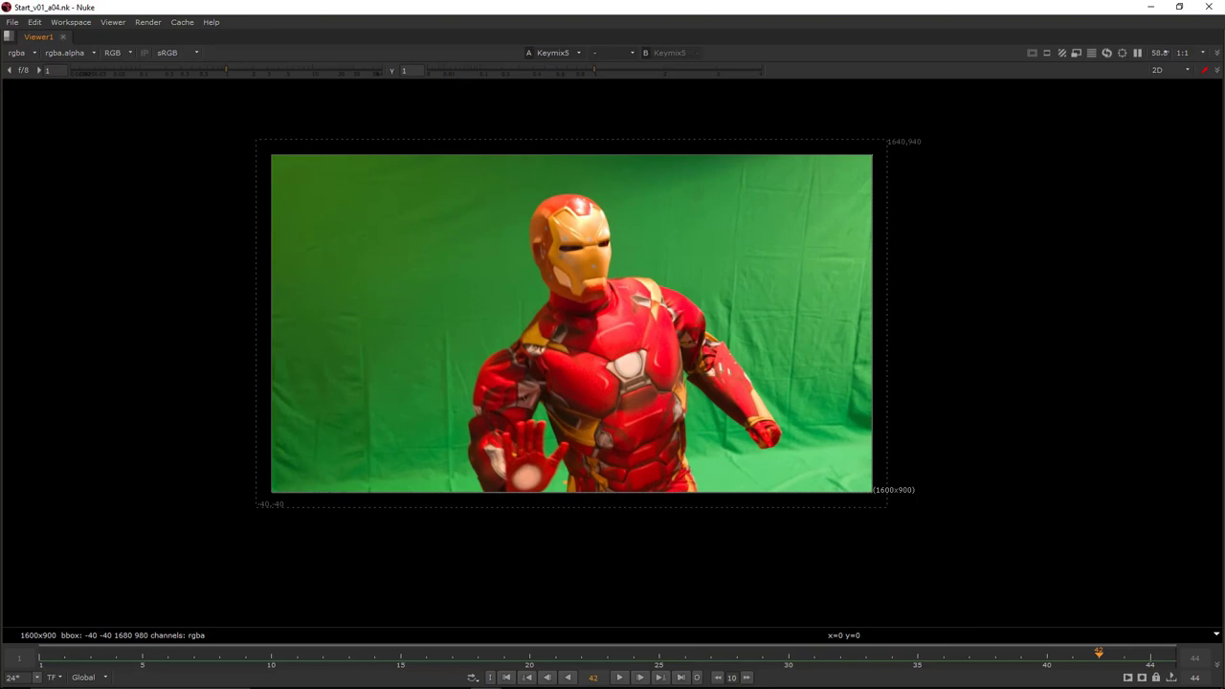
Examine the keyed area between the raised palm and the waist frame by frame, between frames 36 and 44
{"action": "scroll", "coordinate": [642, 391], "scroll_direction": "up", "scroll_amount": 10}
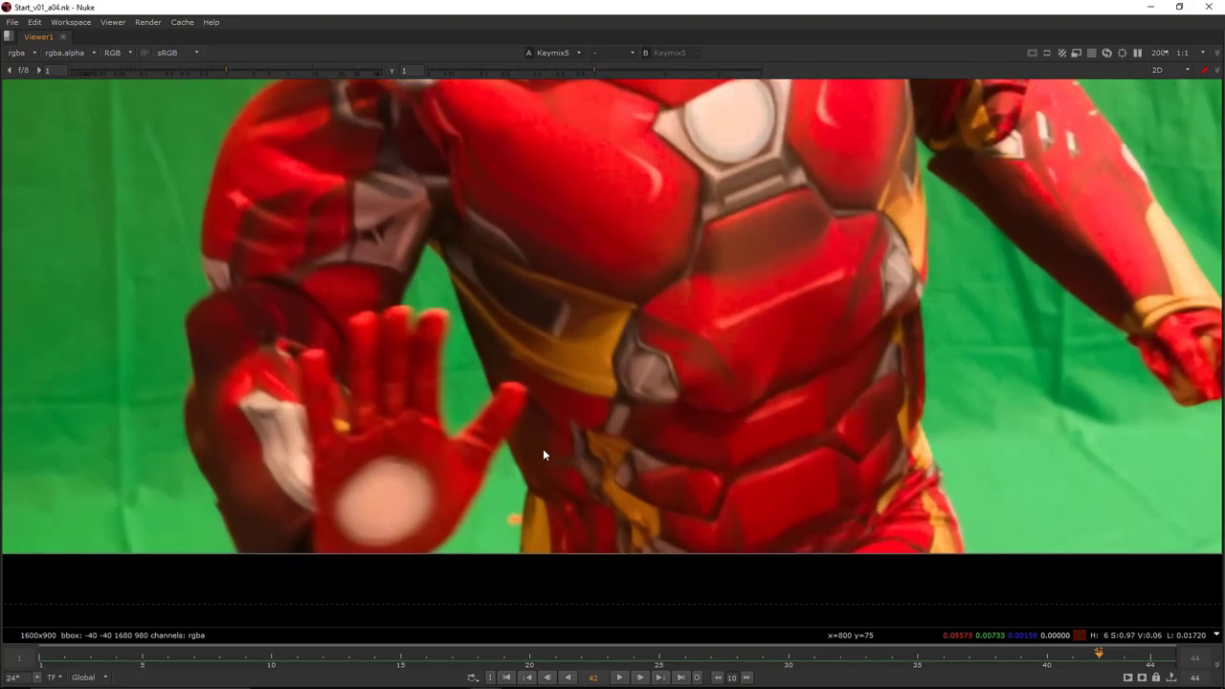
{"action": "key", "text": "Right"}
{"action": "key", "text": "Right"}
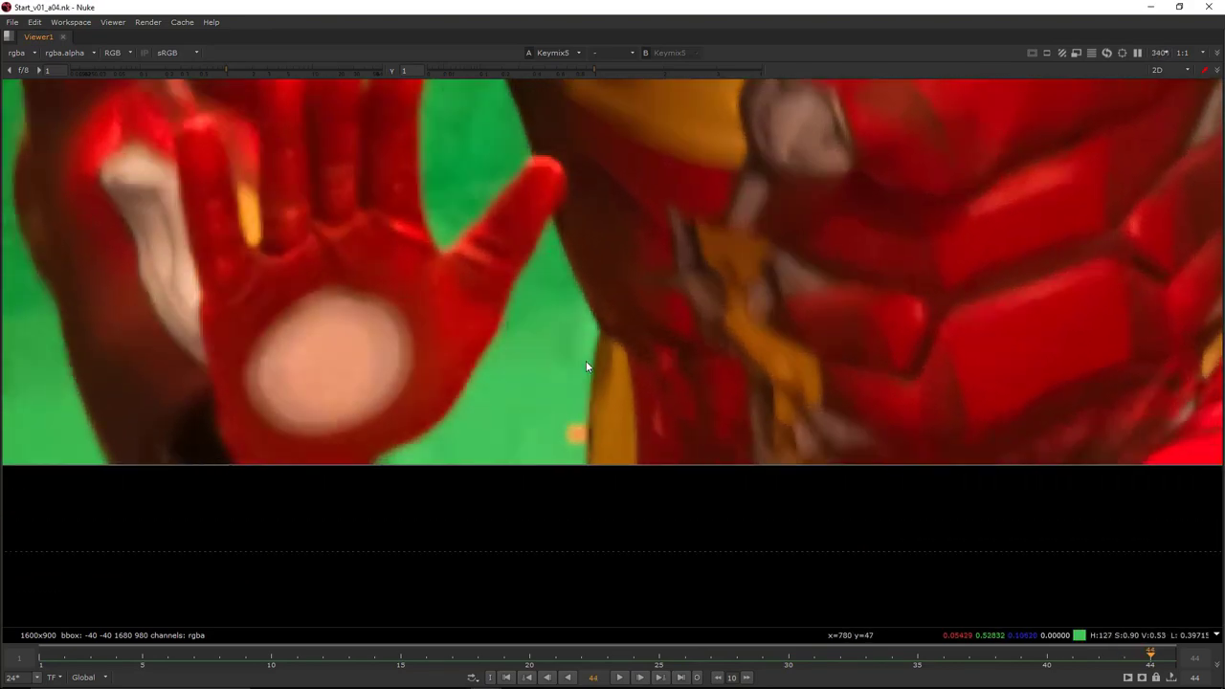
{"action": "key", "text": "Left"}
{"action": "key", "text": "Left"}
{"action": "key", "text": "Left"}
{"action": "key", "text": "Left"}
{"action": "key", "text": "Left"}
{"action": "key", "text": "Left"}
{"action": "key", "text": "Left"}
{"action": "key", "text": "Left"}
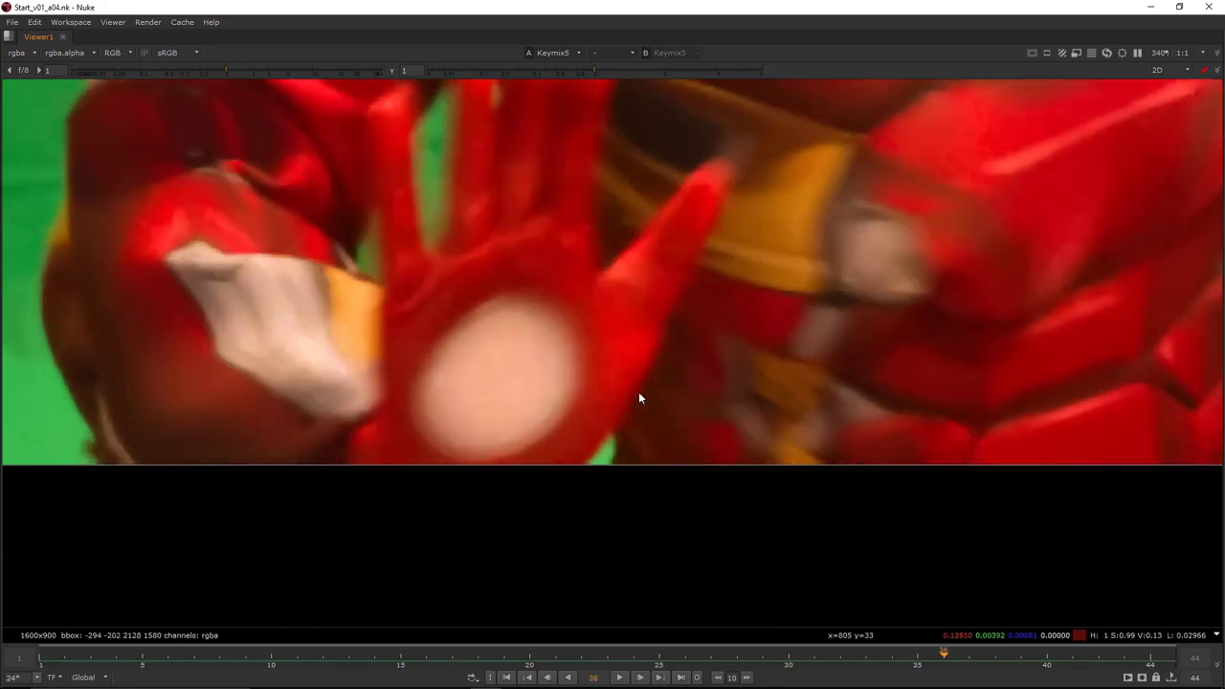
{"action": "key", "text": "Right"}
{"action": "key", "text": "Right"}
{"action": "key", "text": "Right"}
{"action": "key", "text": "Right"}
{"action": "key", "text": "Right"}
{"action": "key", "text": "Right"}
{"action": "key", "text": "Right"}
{"action": "key", "text": "Right"}
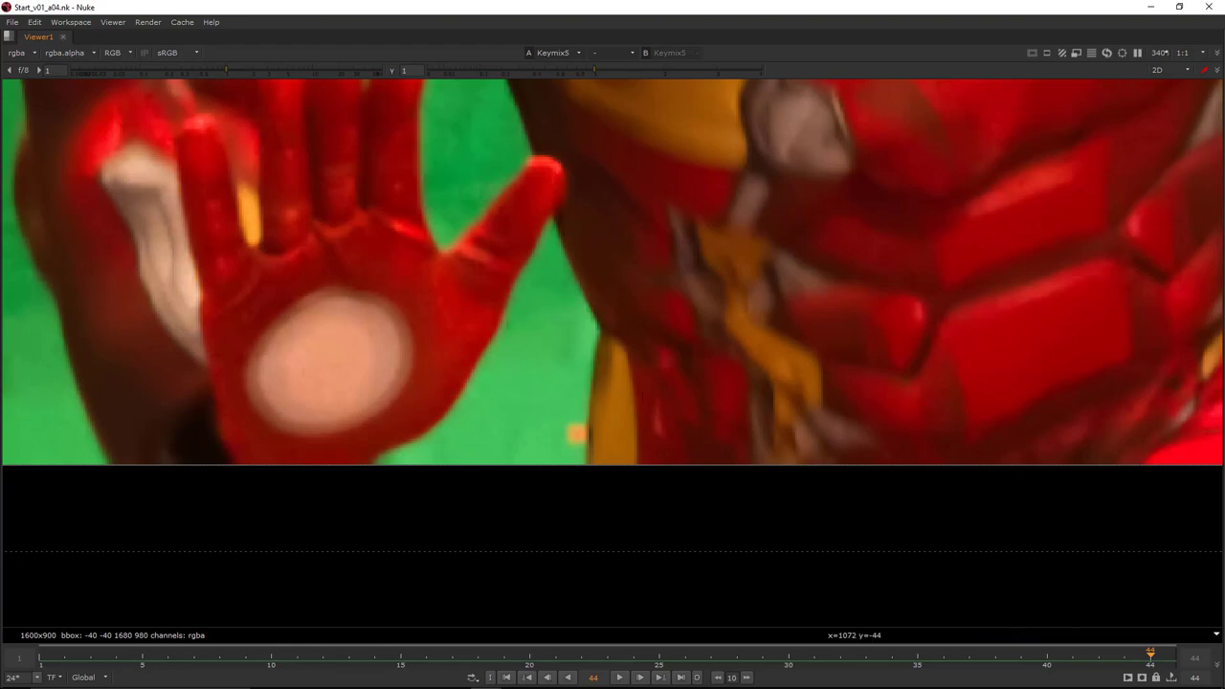
Bring back the node graph, open the Roto12 node's properties and delete its BSpline3 shape
{"action": "key", "text": "space"}
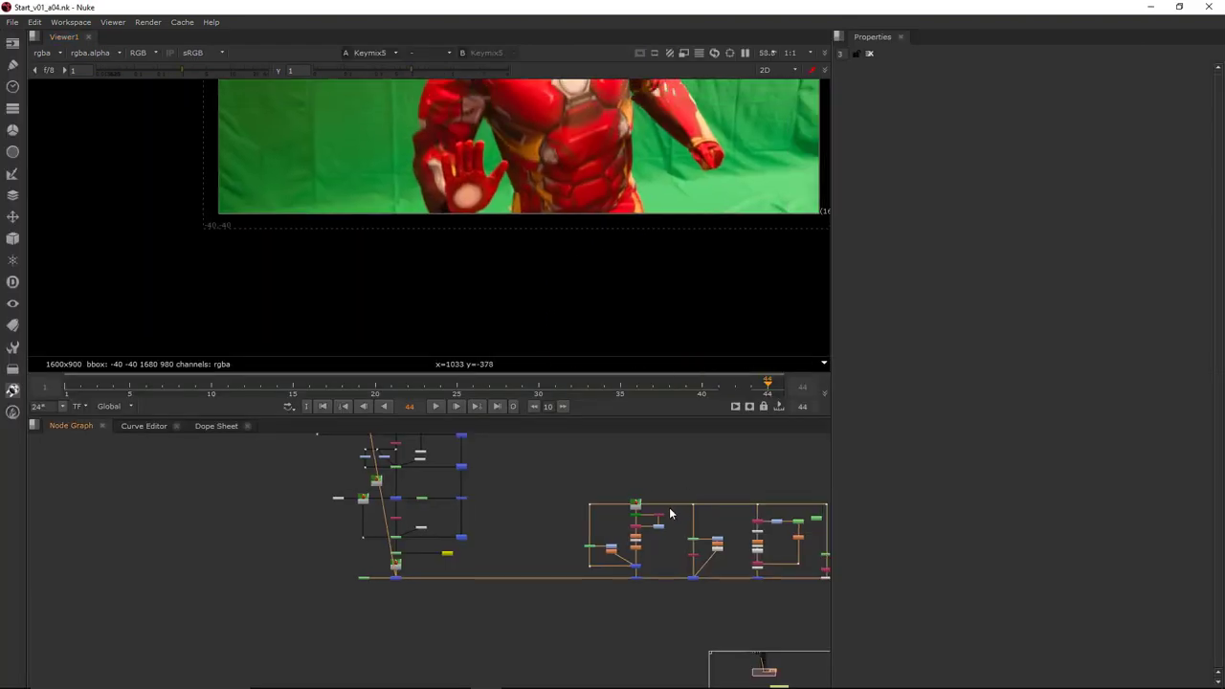
{"action": "scroll", "coordinate": [603, 197], "scroll_direction": "up", "scroll_amount": 6}
{"action": "double_click", "coordinate": [671, 528]}
{"action": "scroll", "coordinate": [666, 280], "scroll_direction": "down", "scroll_amount": 10}
{"action": "middle_click_drag", "start_coordinate": [622, 163], "coordinate": [575, 290]}
{"action": "left_click", "coordinate": [997, 275]}
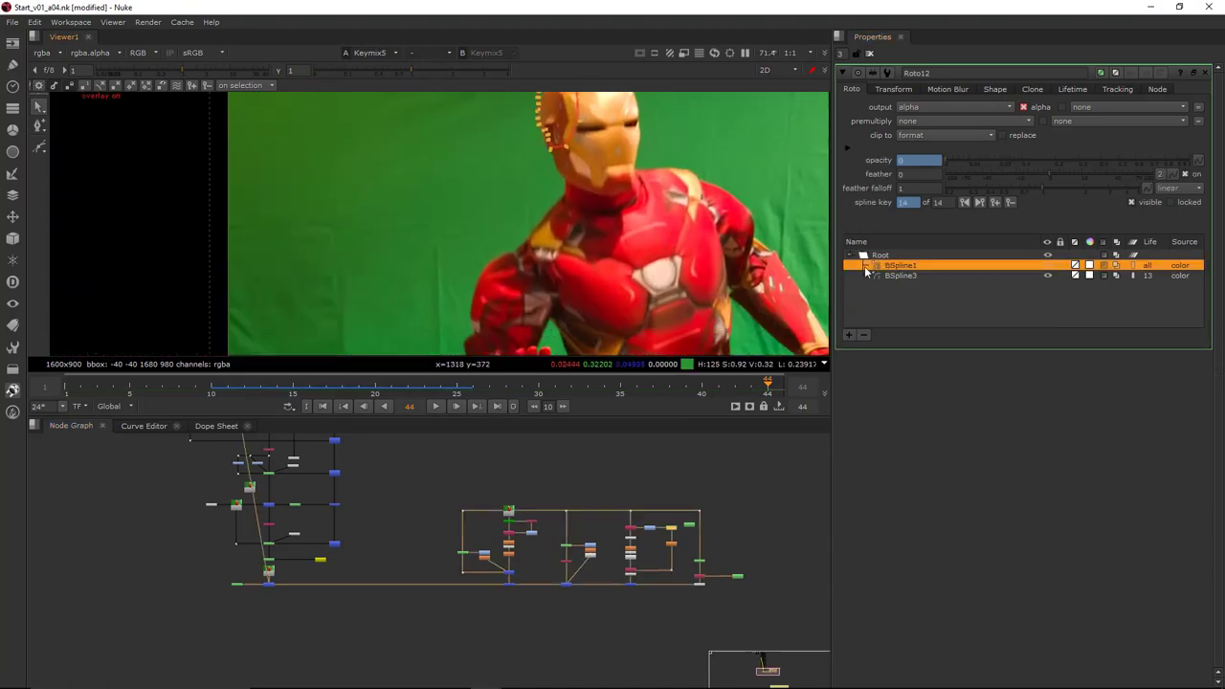
{"action": "left_click", "coordinate": [863, 335]}
{"action": "scroll", "coordinate": [674, 570], "scroll_direction": "up", "scroll_amount": 5}
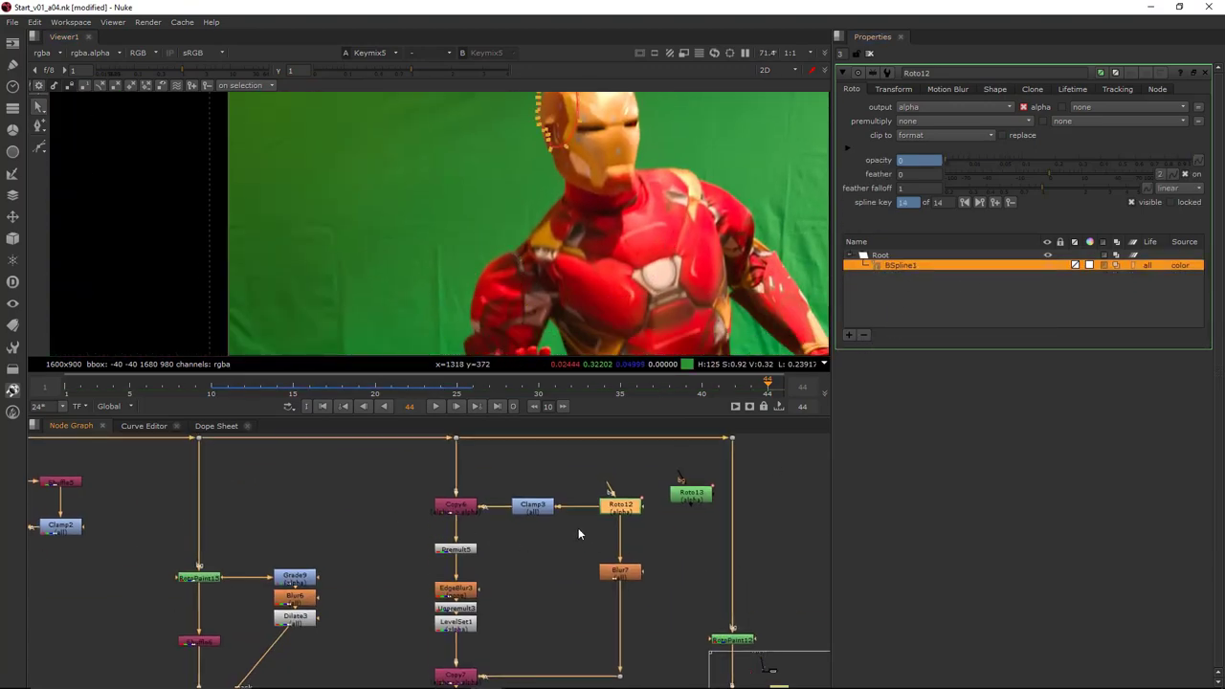
Examine the orange mark in the green gap beside the waist over the last few frames up to frame 44
{"action": "scroll", "coordinate": [581, 298], "scroll_direction": "up", "scroll_amount": 10}
{"action": "key", "text": "Left"}
{"action": "key", "text": "Left"}
{"action": "key", "text": "Left"}
{"action": "key", "text": "Left"}
{"action": "key", "text": "Left"}
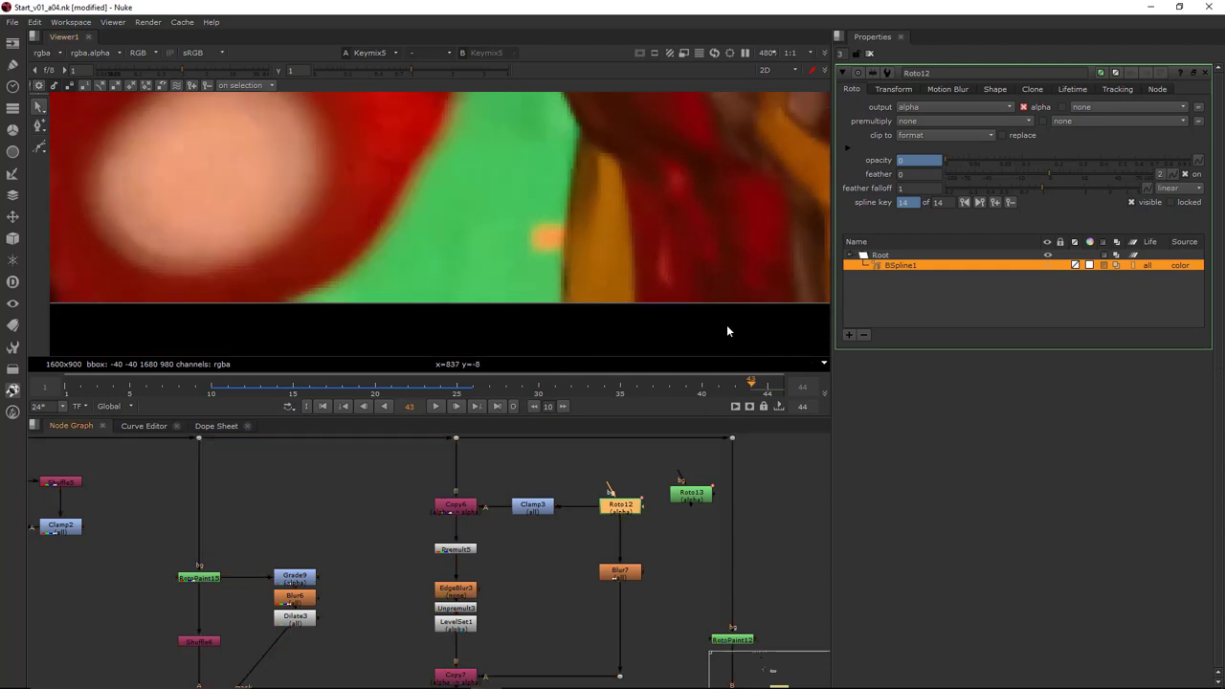
{"action": "scroll", "coordinate": [720, 202], "scroll_direction": "down", "scroll_amount": 1}
{"action": "middle_click_drag", "start_coordinate": [703, 229], "coordinate": [624, 243]}
{"action": "key", "text": "Right"}
{"action": "key", "text": "Right"}
{"action": "key", "text": "Right"}
{"action": "key", "text": "Right"}
{"action": "key", "text": "Right"}
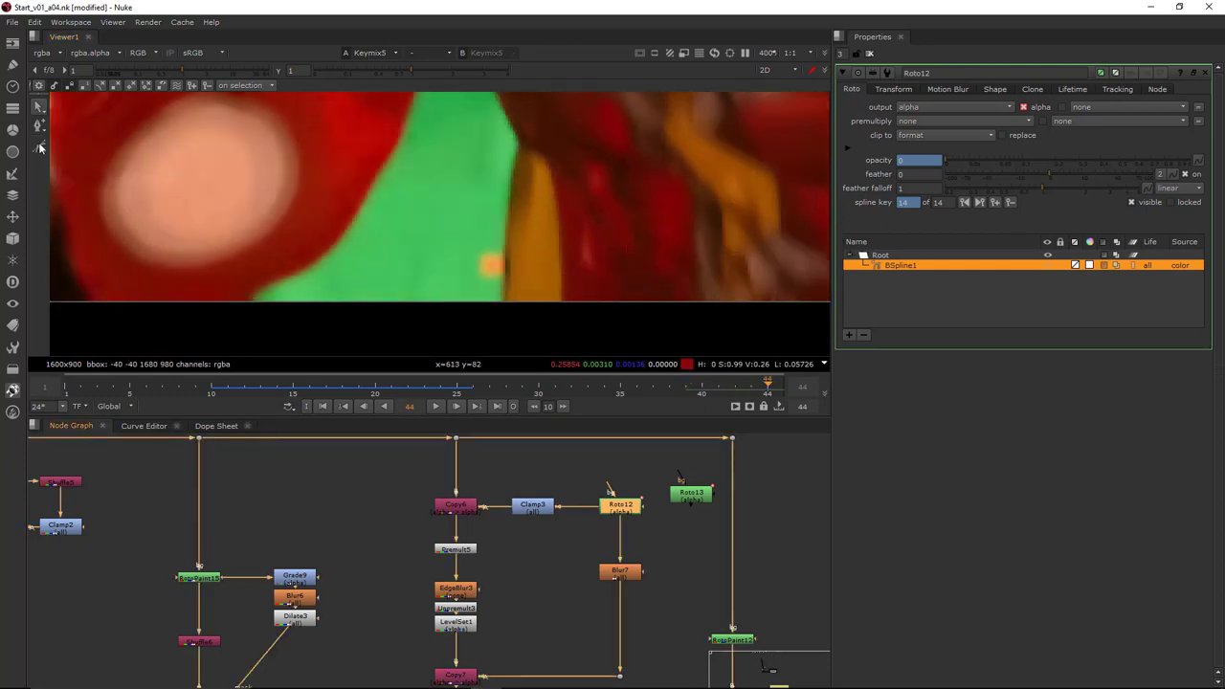
Draw a closed B-spline at frame 44 along the waist's edge beside the green gap, extending below the frame and back over the torso
{"action": "key", "text": "v"}
{"action": "scroll", "coordinate": [528, 133], "scroll_direction": "up", "scroll_amount": 5}
{"action": "left_click", "coordinate": [528, 108]}
{"action": "middle_click_drag", "start_coordinate": [499, 186], "coordinate": [503, 111]}
{"action": "left_click", "coordinate": [481, 223]}
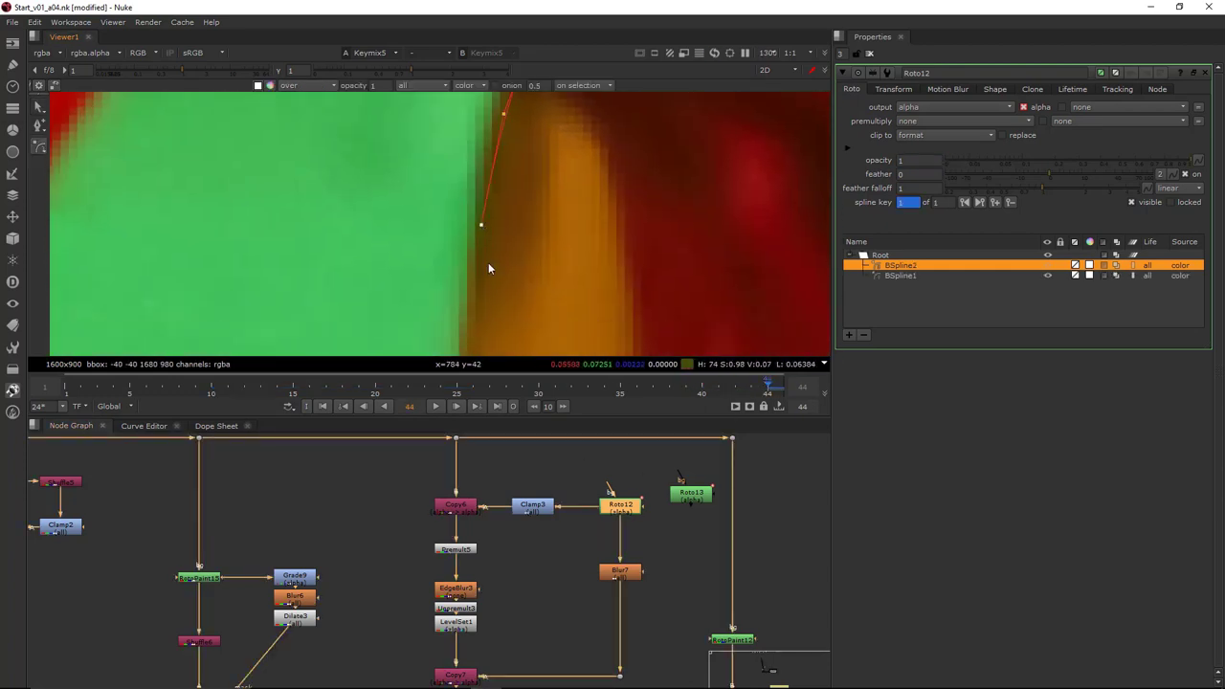
{"action": "left_click", "coordinate": [468, 232]}
{"action": "middle_click_drag", "start_coordinate": [488, 264], "coordinate": [468, 190]}
{"action": "scroll", "coordinate": [468, 190], "scroll_direction": "down", "scroll_amount": 4}
{"action": "left_click", "coordinate": [459, 231]}
{"action": "scroll", "coordinate": [459, 310], "scroll_direction": "down", "scroll_amount": 2}
{"action": "left_click", "coordinate": [496, 338]}
{"action": "left_click", "coordinate": [593, 269]}
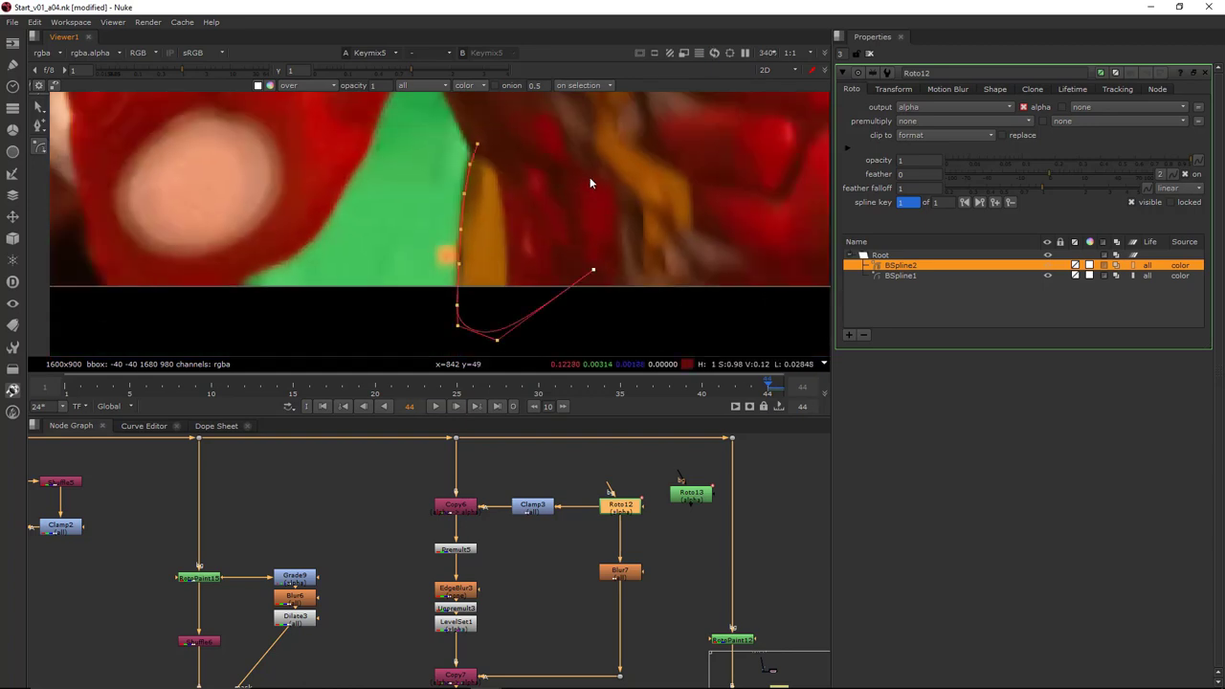
{"action": "left_click", "coordinate": [477, 146]}
{"action": "scroll", "coordinate": [457, 220], "scroll_direction": "up", "scroll_amount": 5}
{"action": "scroll", "coordinate": [473, 153], "scroll_direction": "down", "scroll_amount": 5}
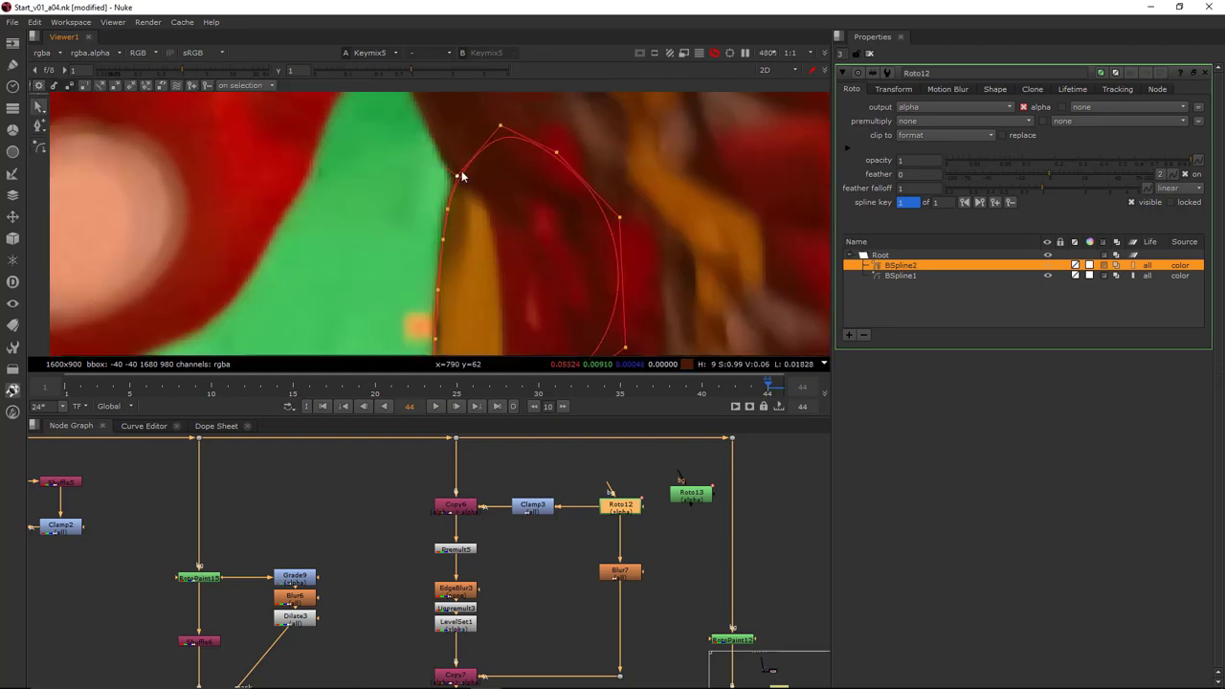
Reposition the waist shape on the frames back to 41 so that it follows the torso edge
{"action": "scroll", "coordinate": [476, 248], "scroll_direction": "up", "scroll_amount": 5}
{"action": "scroll", "coordinate": [462, 220], "scroll_direction": "down", "scroll_amount": 4}
{"action": "scroll", "coordinate": [459, 239], "scroll_direction": "up", "scroll_amount": 4}
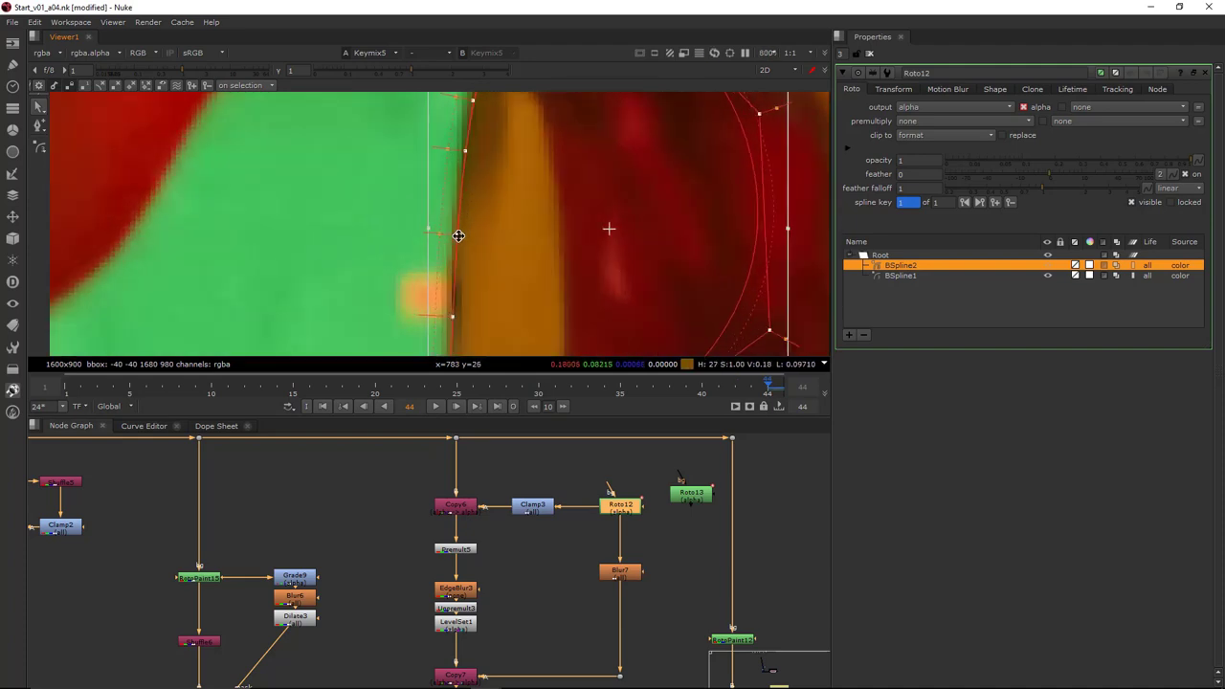
{"action": "key", "text": "Left"}
{"action": "key", "text": "Left"}
{"action": "left_click_drag", "start_coordinate": [539, 246], "coordinate": [560, 238]}
{"action": "scroll", "coordinate": [559, 235], "scroll_direction": "down", "scroll_amount": 1}
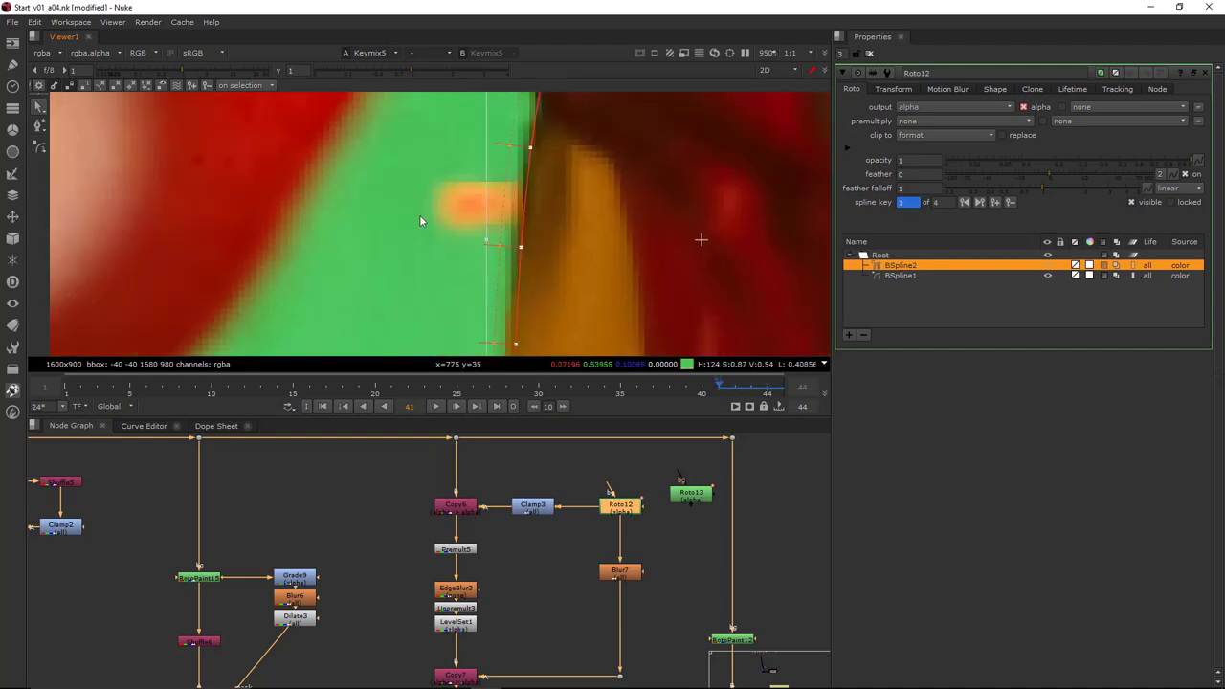
{"action": "left_click", "coordinate": [419, 215]}
{"action": "scroll", "coordinate": [549, 128], "scroll_direction": "up", "scroll_amount": 5}
Keyframe the waist shape at frames 40 and 39, aligning its points with the torso edge
{"action": "key", "text": "Left"}
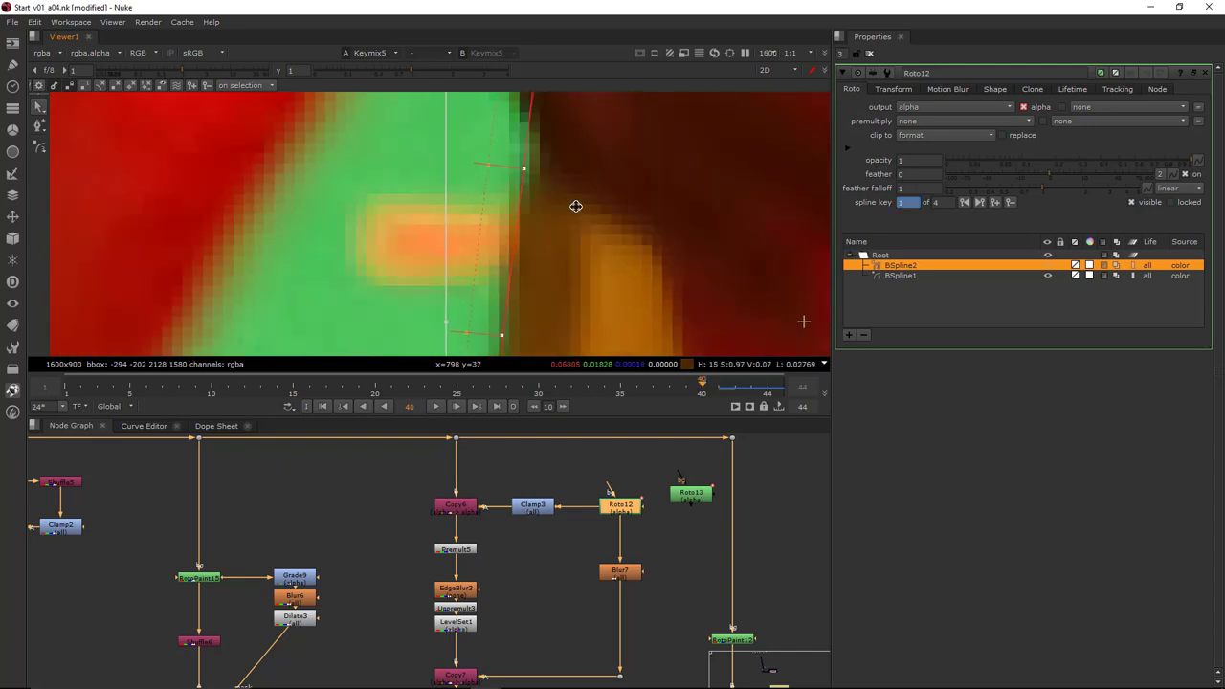
{"action": "key", "text": "Left"}
{"action": "left_click_drag", "start_coordinate": [590, 194], "coordinate": [581, 252]}
{"action": "scroll", "coordinate": [588, 208], "scroll_direction": "down", "scroll_amount": 5}
{"action": "left_click", "coordinate": [517, 207]}
{"action": "scroll", "coordinate": [557, 268], "scroll_direction": "up", "scroll_amount": 6}
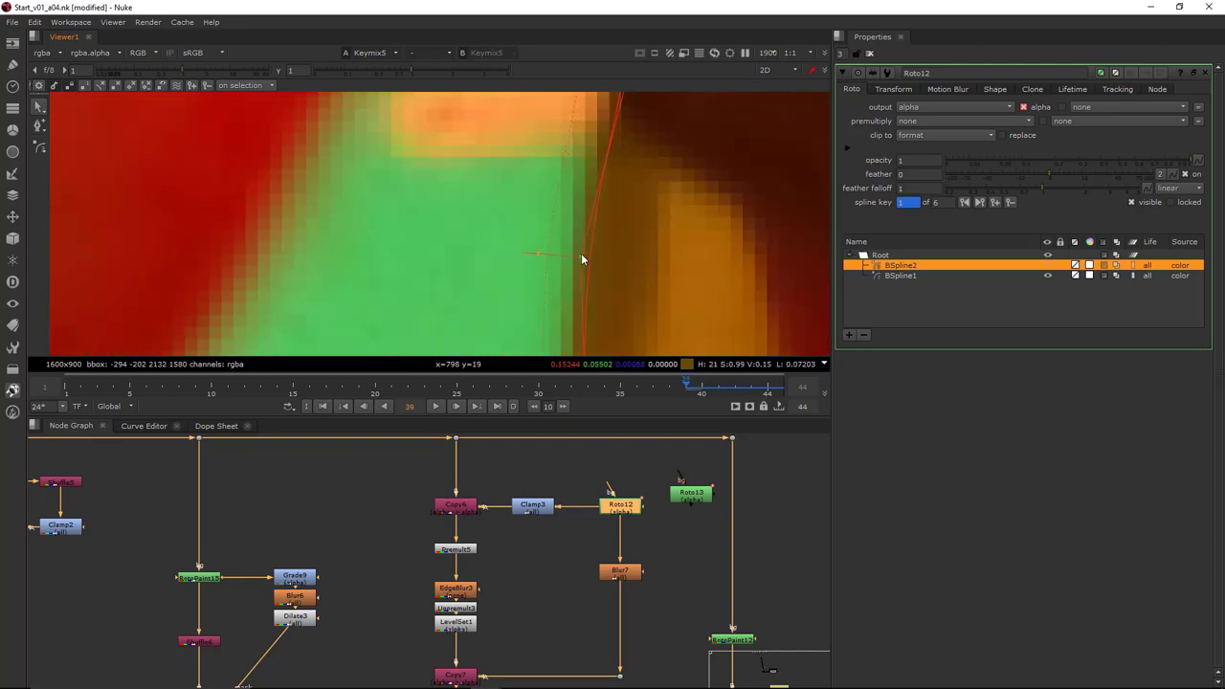
{"action": "scroll", "coordinate": [574, 254], "scroll_direction": "down", "scroll_amount": 4}
{"action": "middle_click_drag", "start_coordinate": [573, 103], "coordinate": [578, 232]}
{"action": "scroll", "coordinate": [581, 226], "scroll_direction": "up", "scroll_amount": 1}
Select all points of the waist shape and move them onto the torso edge at frame 38
{"action": "key", "text": "ctrl+a"}
{"action": "key", "text": "Left"}
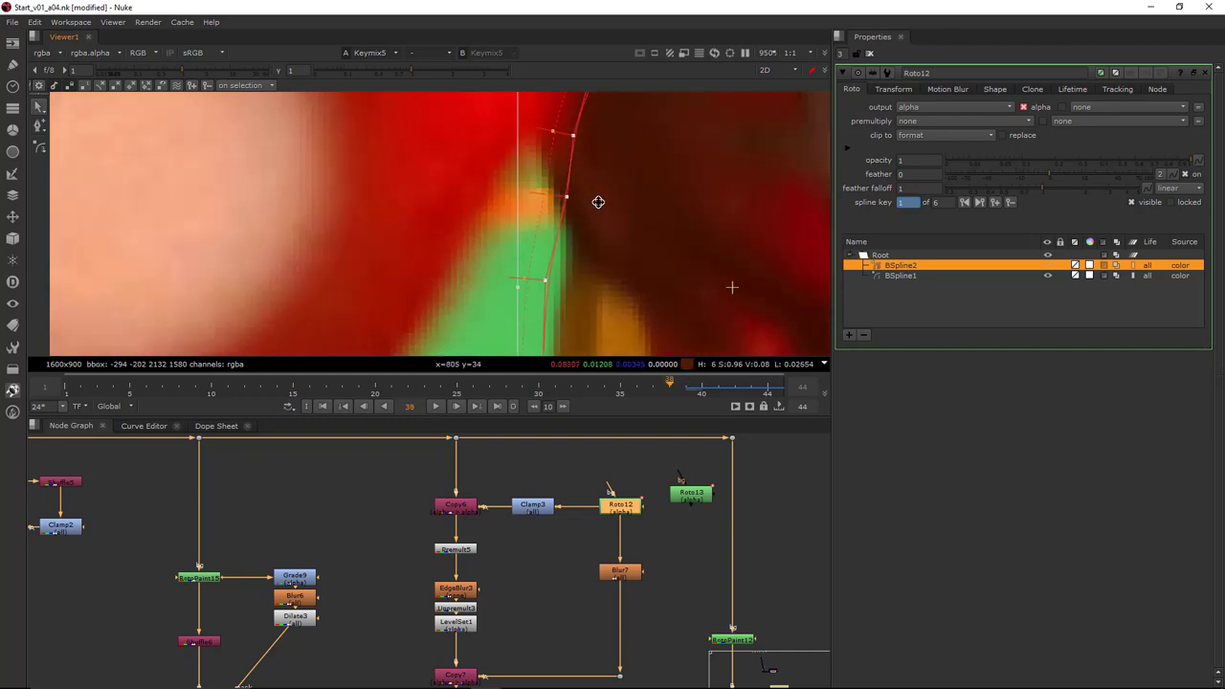
{"action": "left_click_drag", "start_coordinate": [596, 213], "coordinate": [604, 281]}
{"action": "scroll", "coordinate": [542, 280], "scroll_direction": "down", "scroll_amount": 3}
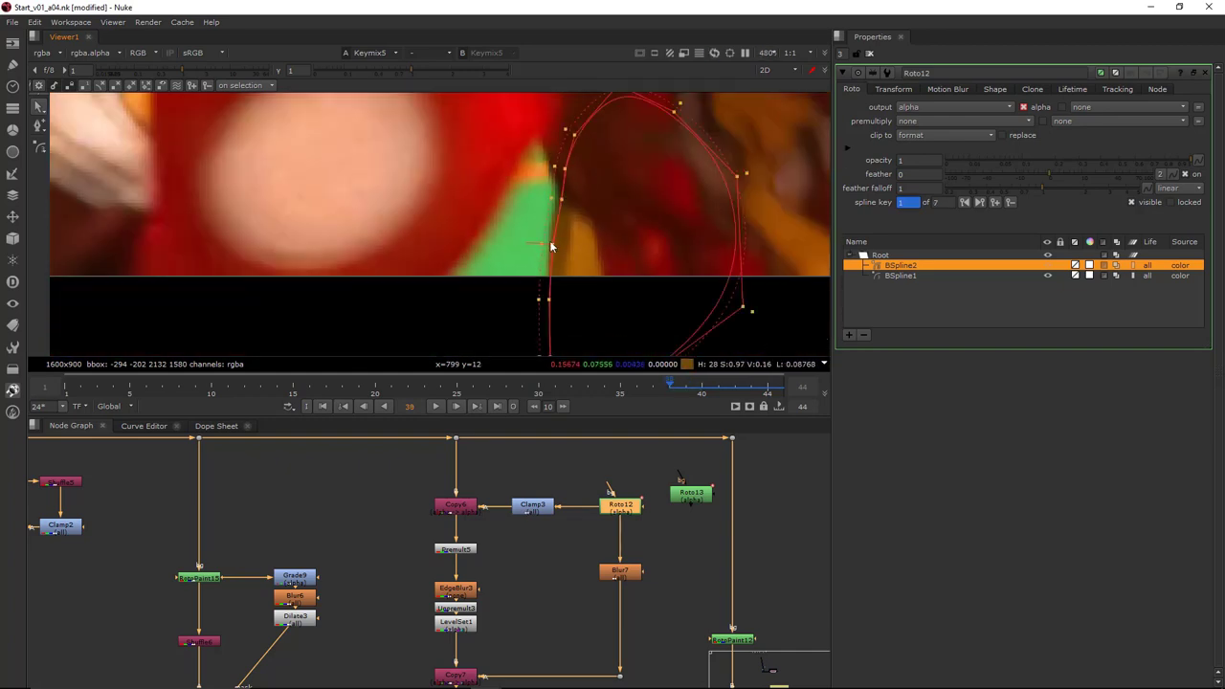
Keyframe the waist shape's opacity around frames 37 and 38
{"action": "key", "text": "Left"}
{"action": "key", "text": "Right"}
{"action": "left_click", "coordinate": [904, 160]}
{"action": "middle_click_drag", "start_coordinate": [734, 155], "coordinate": [733, 191]}
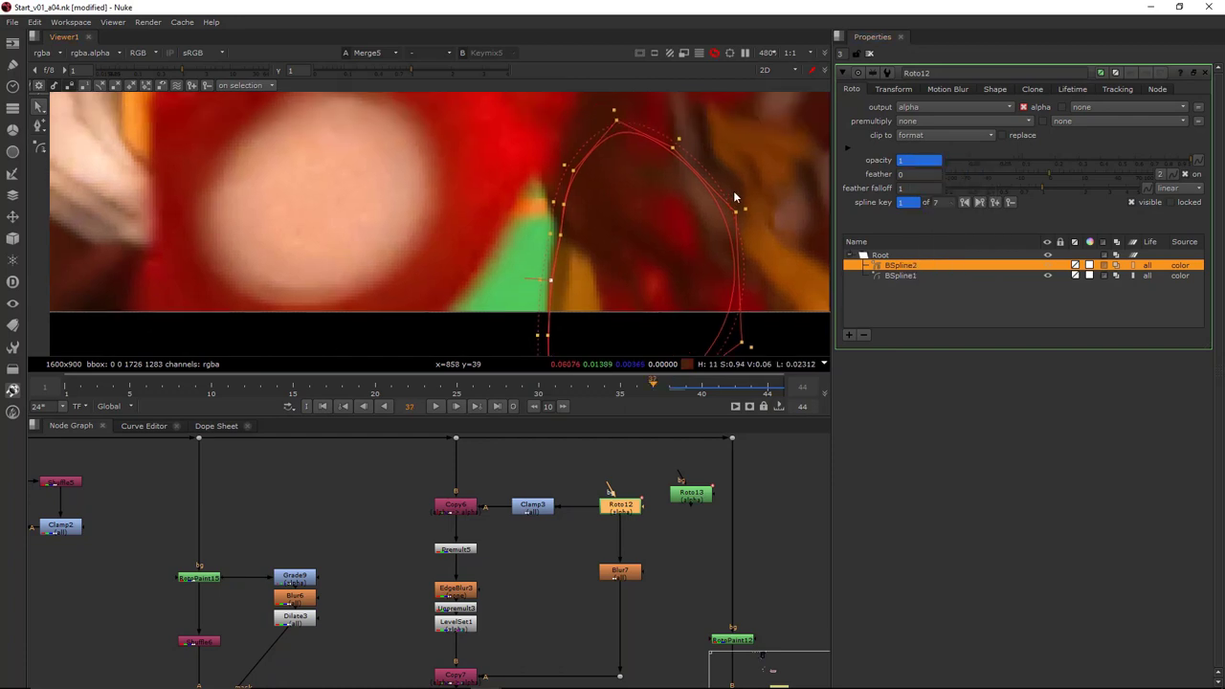
{"action": "key", "text": "Left"}
{"action": "key", "text": "Right"}
Draw a closed B-spline at frame 38 along the dark torso edge at the tip of the green gap
{"action": "left_click", "coordinate": [38, 149]}
{"action": "scroll", "coordinate": [517, 135], "scroll_direction": "up", "scroll_amount": 5}
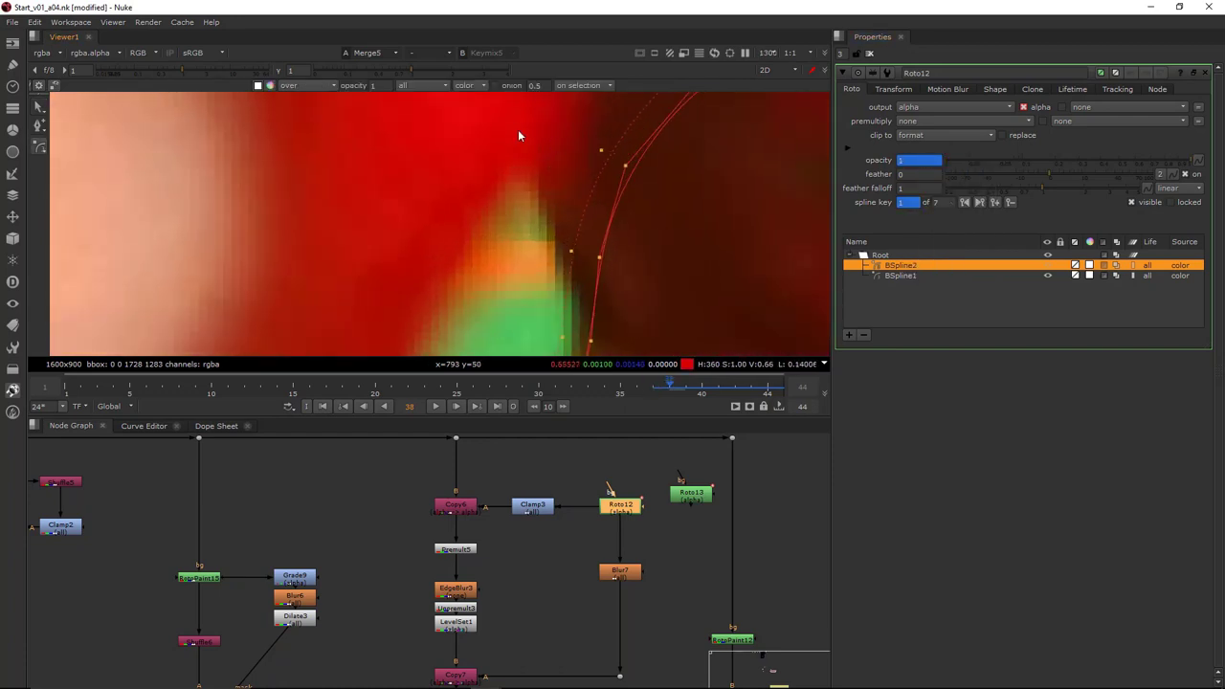
{"action": "scroll", "coordinate": [567, 257], "scroll_direction": "down", "scroll_amount": 5}
{"action": "left_click", "coordinate": [579, 285]}
{"action": "left_click", "coordinate": [609, 281]}
{"action": "left_click", "coordinate": [664, 170]}
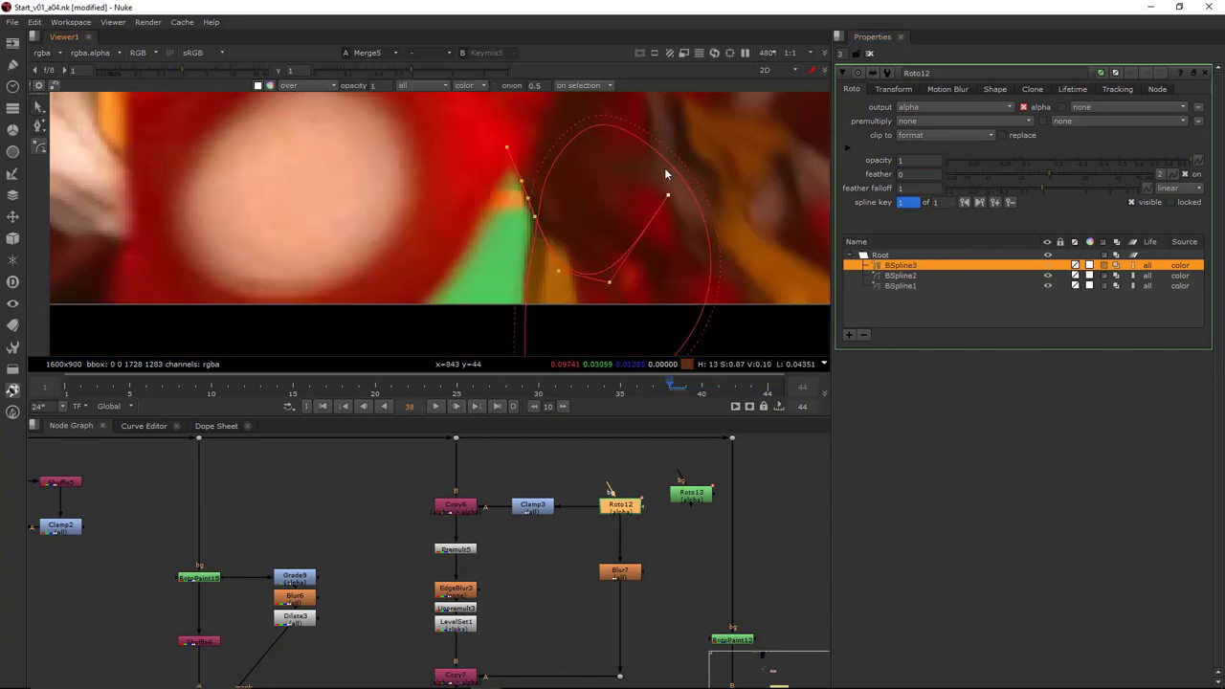
{"action": "left_click", "coordinate": [557, 134]}
{"action": "left_click", "coordinate": [517, 223]}
{"action": "scroll", "coordinate": [531, 270], "scroll_direction": "up", "scroll_amount": 6}
{"action": "left_click_drag", "start_coordinate": [518, 296], "coordinate": [516, 297]}
Move the new torso-edge shape to match frames 39 to 41 and set its opacity to 0 at frame 41
{"action": "key", "text": "Right"}
{"action": "middle_click_drag", "start_coordinate": [587, 238], "coordinate": [550, 238]}
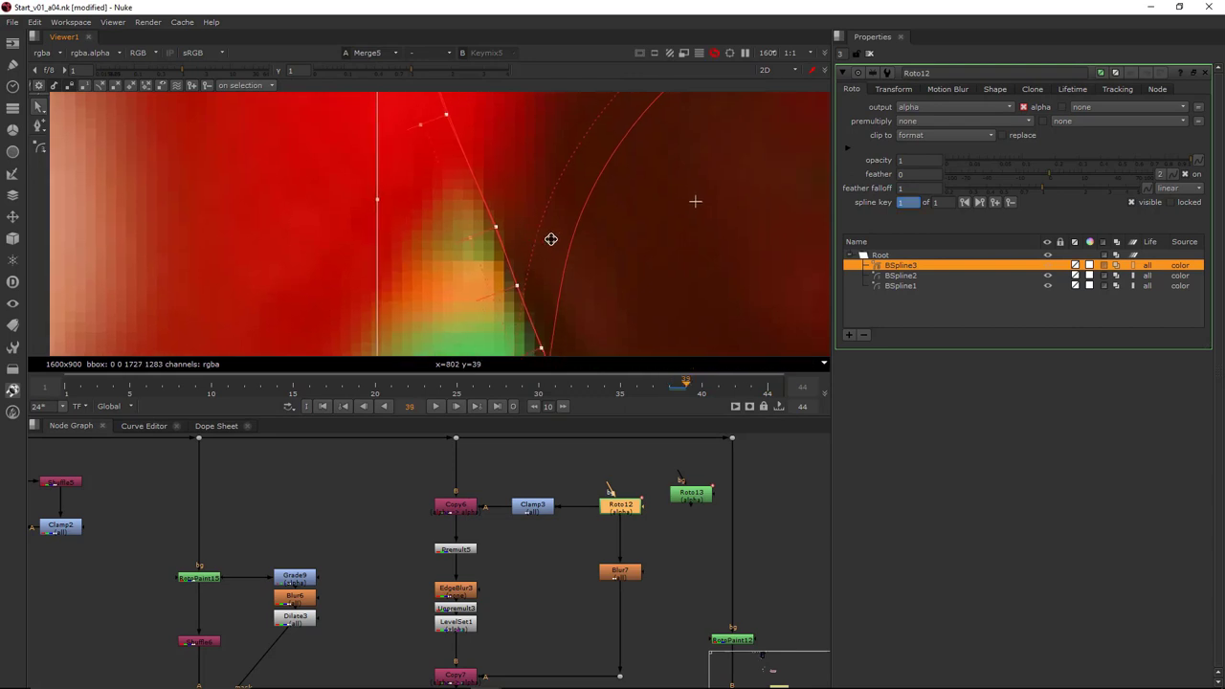
{"action": "scroll", "coordinate": [555, 240], "scroll_direction": "down", "scroll_amount": 3}
{"action": "left_click_drag", "start_coordinate": [559, 262], "coordinate": [587, 220]}
{"action": "key", "text": "Right"}
{"action": "key", "text": "Right"}
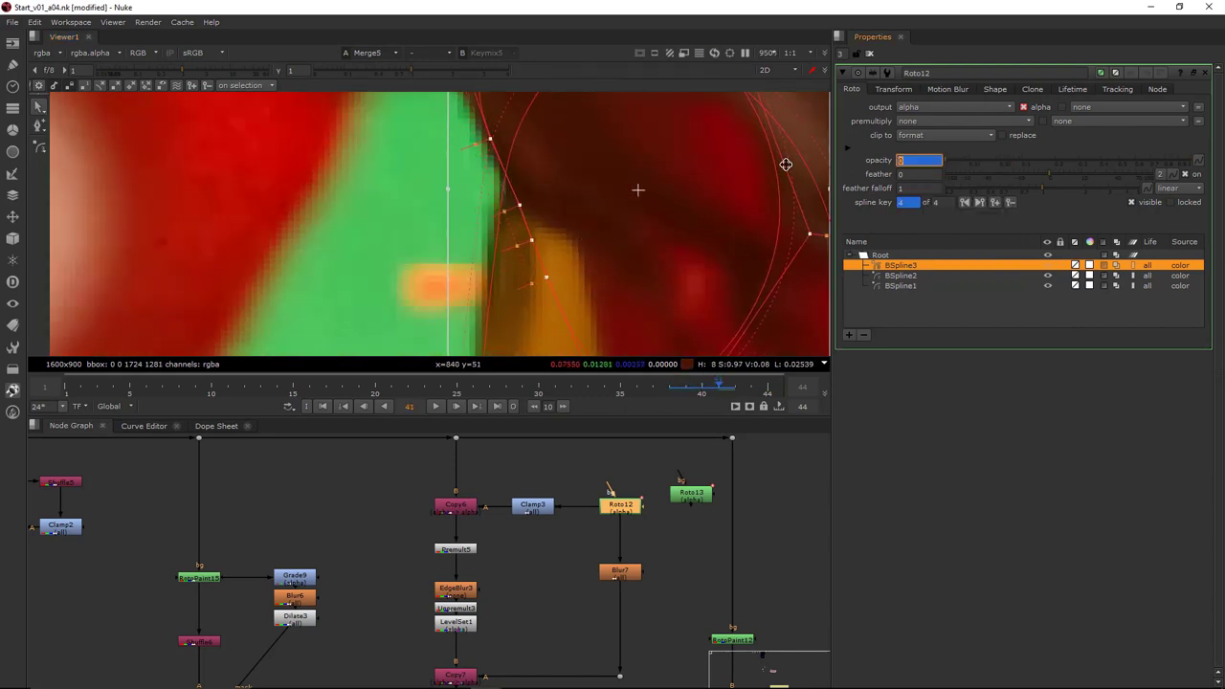
Reposition the torso-edge shape at frame 37, set an opacity key at frame 38 and deselect the shape
{"action": "key", "text": "Left"}
{"action": "key", "text": "Left"}
{"action": "key", "text": "Left"}
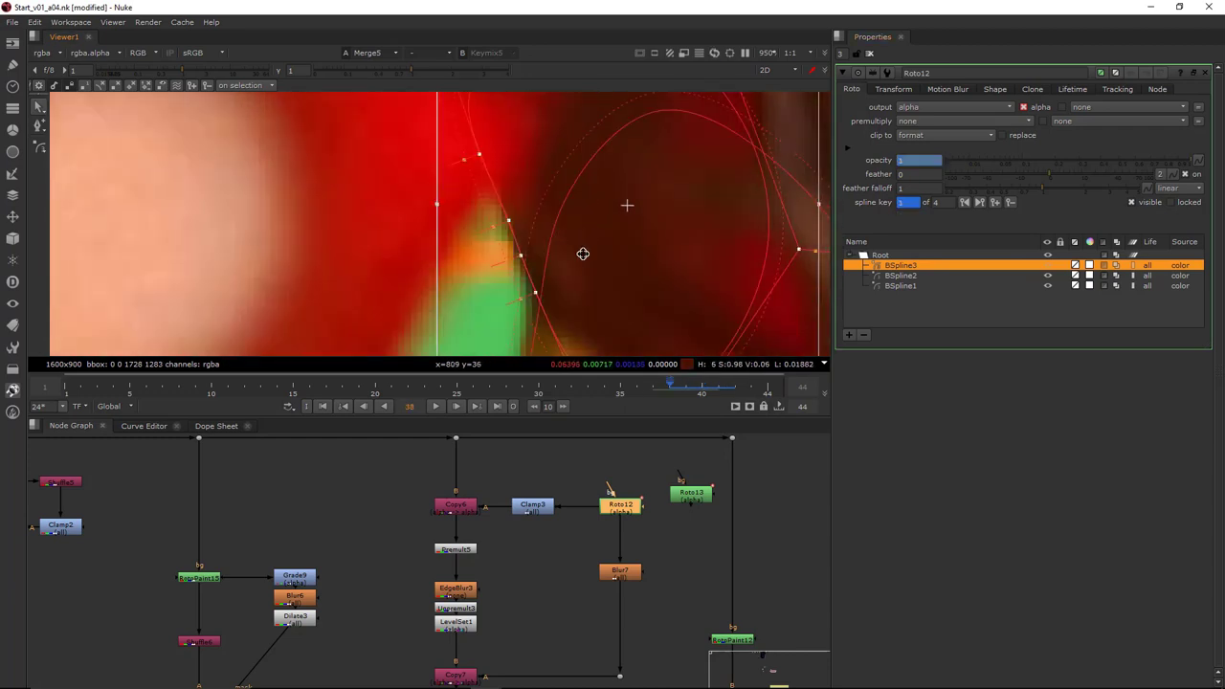
{"action": "key", "text": "Left"}
{"action": "left_click_drag", "start_coordinate": [591, 258], "coordinate": [573, 270]}
{"action": "left_click", "coordinate": [496, 311]}
{"action": "key", "text": "Right"}
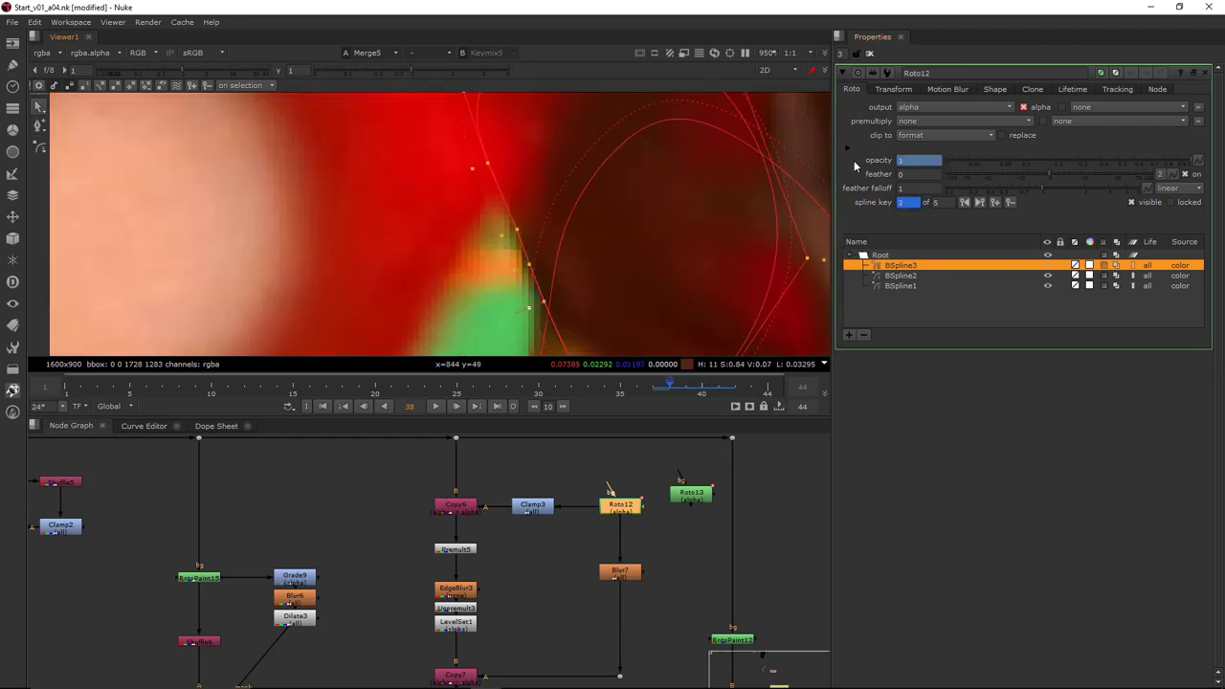
{"action": "right_click", "coordinate": [933, 160]}
{"action": "left_click", "coordinate": [951, 166]}
{"action": "middle_click_drag", "start_coordinate": [536, 172], "coordinate": [556, 263]}
{"action": "scroll", "coordinate": [549, 216], "scroll_direction": "down", "scroll_amount": 5}
{"action": "left_click", "coordinate": [568, 262]}
{"action": "scroll", "coordinate": [569, 262], "scroll_direction": "up", "scroll_amount": 1}
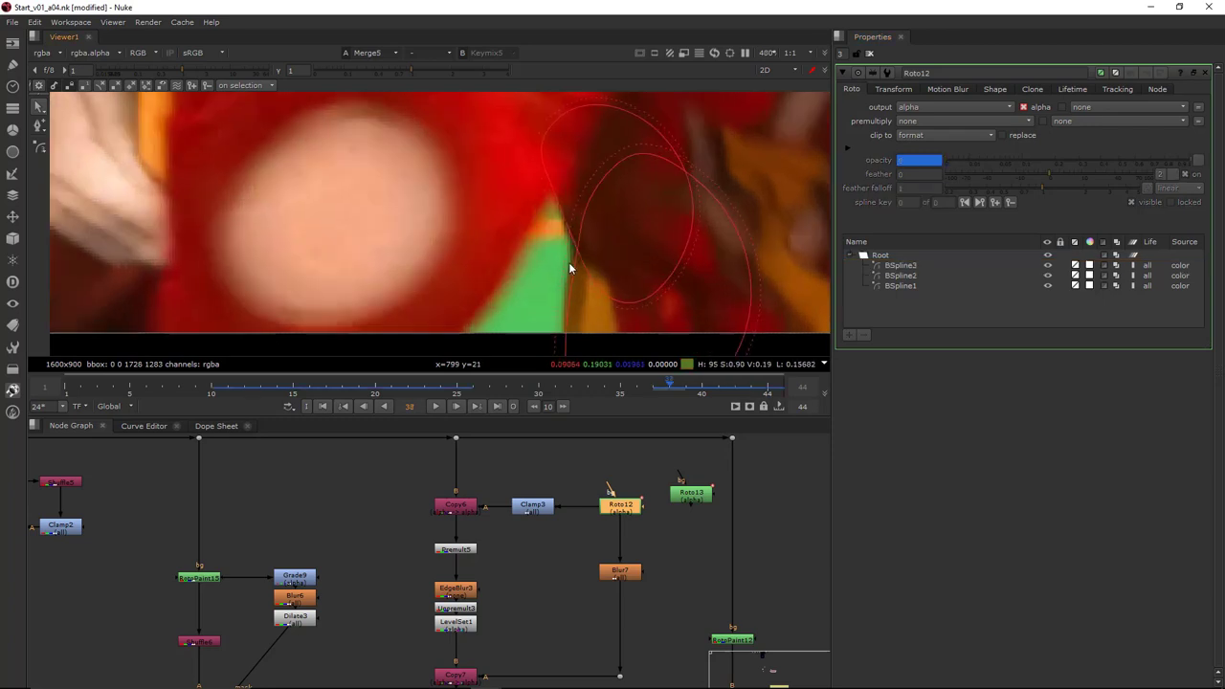
Draw a closed B-spline at frame 38 along the palm's edge beside the green gap and back around the palm
{"action": "scroll", "coordinate": [570, 264], "scroll_direction": "up", "scroll_amount": 2}
{"action": "left_click", "coordinate": [40, 145]}
{"action": "key", "text": "Right"}
{"action": "key", "text": "Left"}
{"action": "left_click", "coordinate": [429, 342]}
{"action": "scroll", "coordinate": [463, 291], "scroll_direction": "up", "scroll_amount": 2}
{"action": "left_click", "coordinate": [466, 306]}
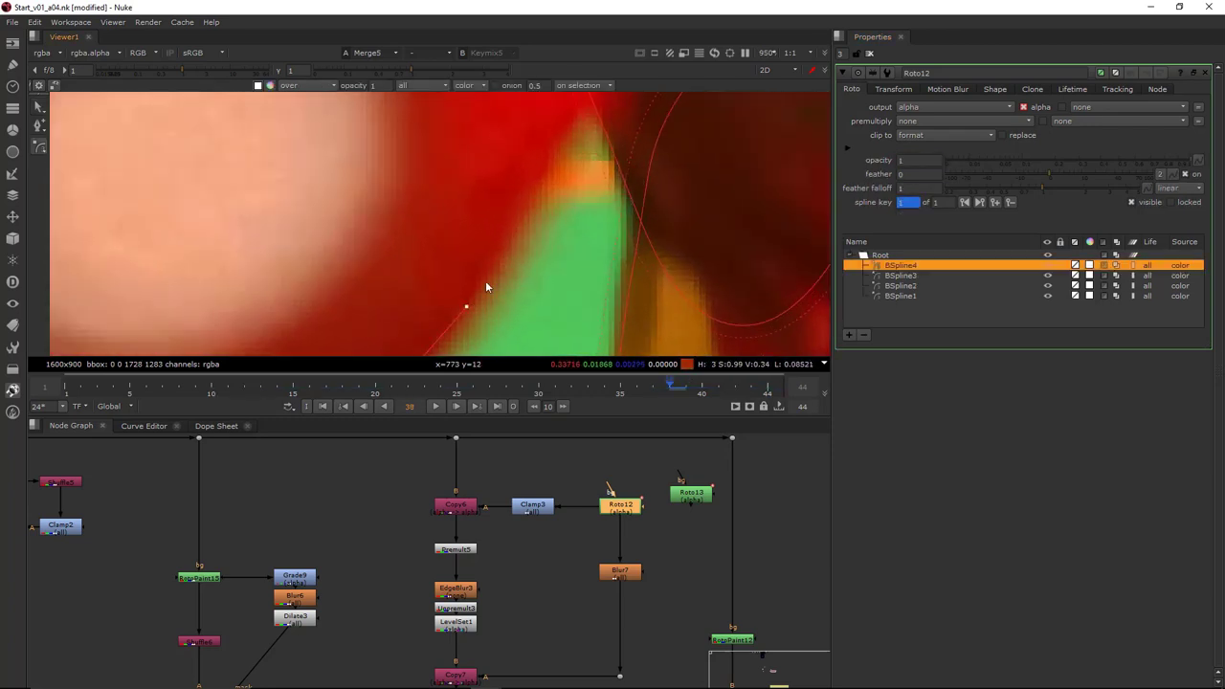
{"action": "left_click", "coordinate": [565, 136]}
{"action": "middle_click_drag", "start_coordinate": [565, 136], "coordinate": [547, 235]}
{"action": "scroll", "coordinate": [574, 225], "scroll_direction": "down", "scroll_amount": 7}
{"action": "left_click", "coordinate": [590, 207]}
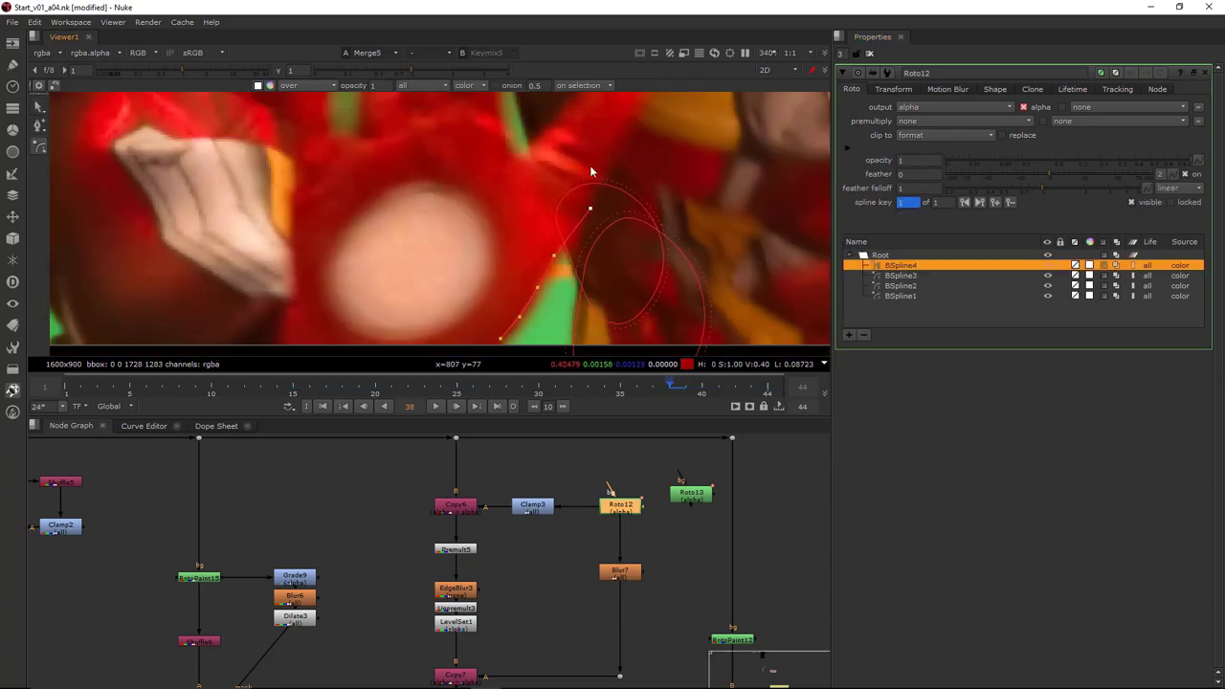
{"action": "left_click", "coordinate": [588, 161]}
{"action": "left_click", "coordinate": [496, 176]}
{"action": "left_click", "coordinate": [405, 272]}
{"action": "left_click", "coordinate": [412, 320]}
{"action": "middle_click_drag", "start_coordinate": [468, 234], "coordinate": [475, 199]}
{"action": "left_click", "coordinate": [453, 275]}
{"action": "left_click", "coordinate": [517, 250]}
Move the palm shape at frame 37 so that it follows the hand's edge
{"action": "scroll", "coordinate": [555, 196], "scroll_direction": "up", "scroll_amount": 7}
{"action": "middle_click_drag", "start_coordinate": [582, 210], "coordinate": [570, 239]}
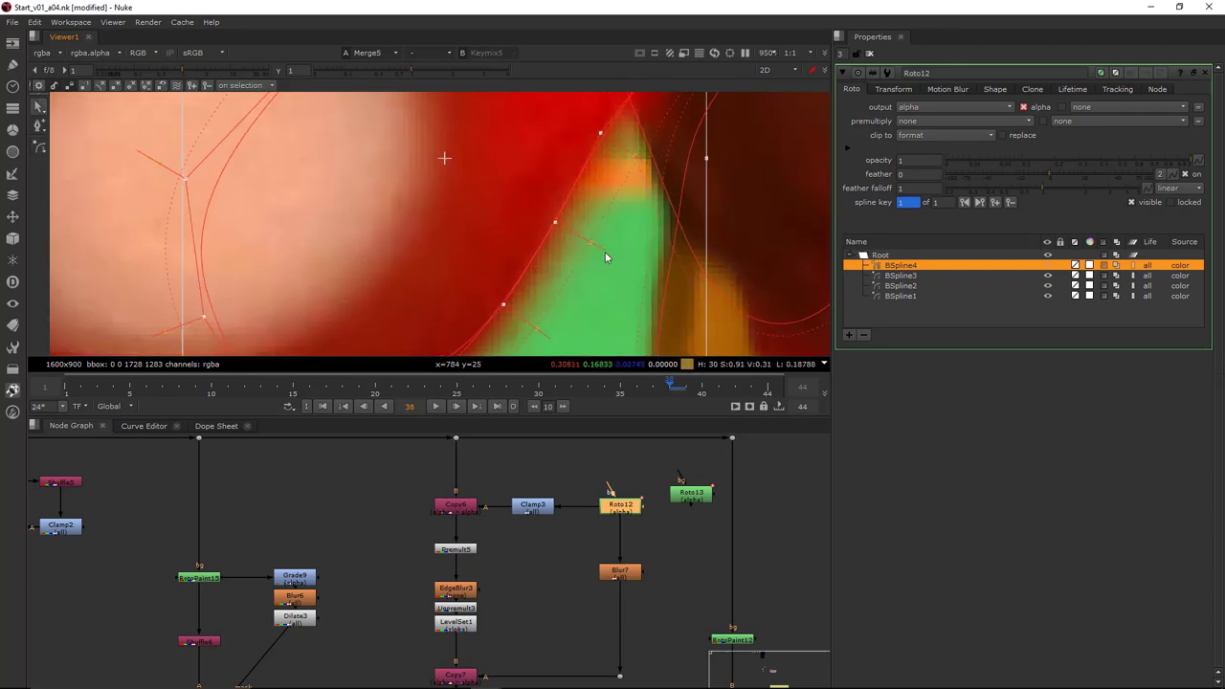
{"action": "key", "text": "Left"}
{"action": "scroll", "coordinate": [588, 259], "scroll_direction": "down", "scroll_amount": 7}
{"action": "left_click_drag", "start_coordinate": [584, 259], "coordinate": [602, 284]}
{"action": "scroll", "coordinate": [601, 283], "scroll_direction": "up", "scroll_amount": 7}
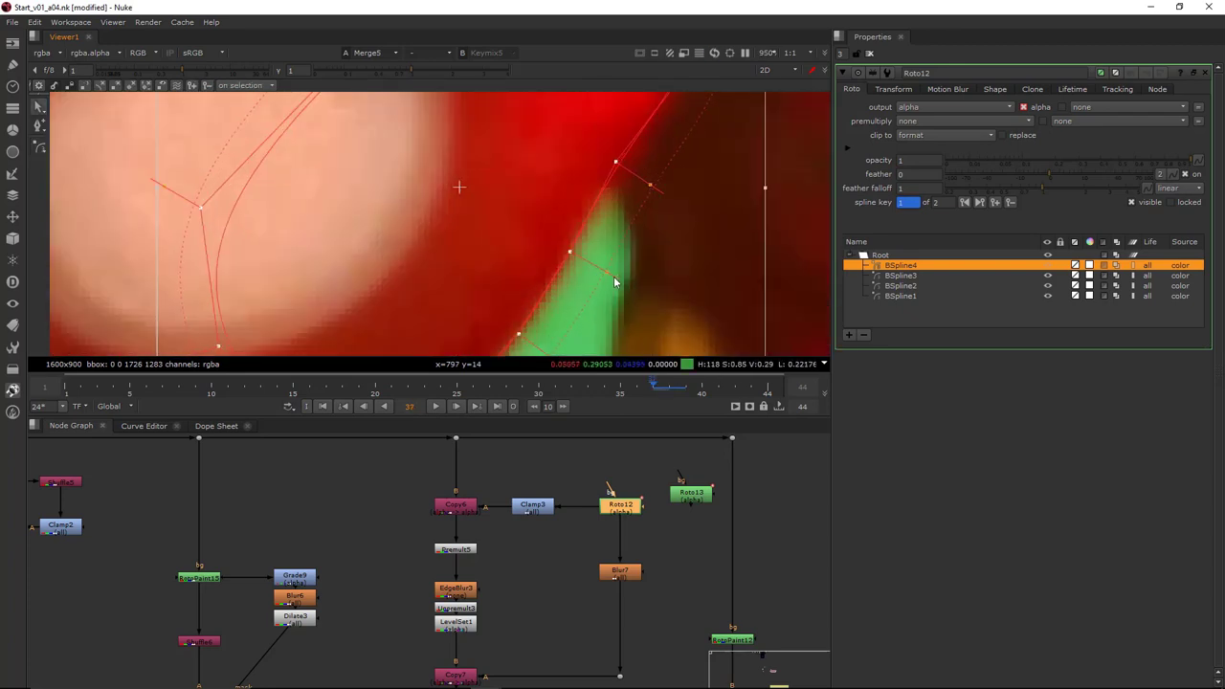
Move the palm shape at frame 39 so that it lines up with the hand's edge along the green gap
{"action": "key", "text": "Right"}
{"action": "key", "text": "Right"}
{"action": "left_click_drag", "start_coordinate": [485, 232], "coordinate": [440, 200]}
{"action": "scroll", "coordinate": [574, 266], "scroll_direction": "down", "scroll_amount": 6}
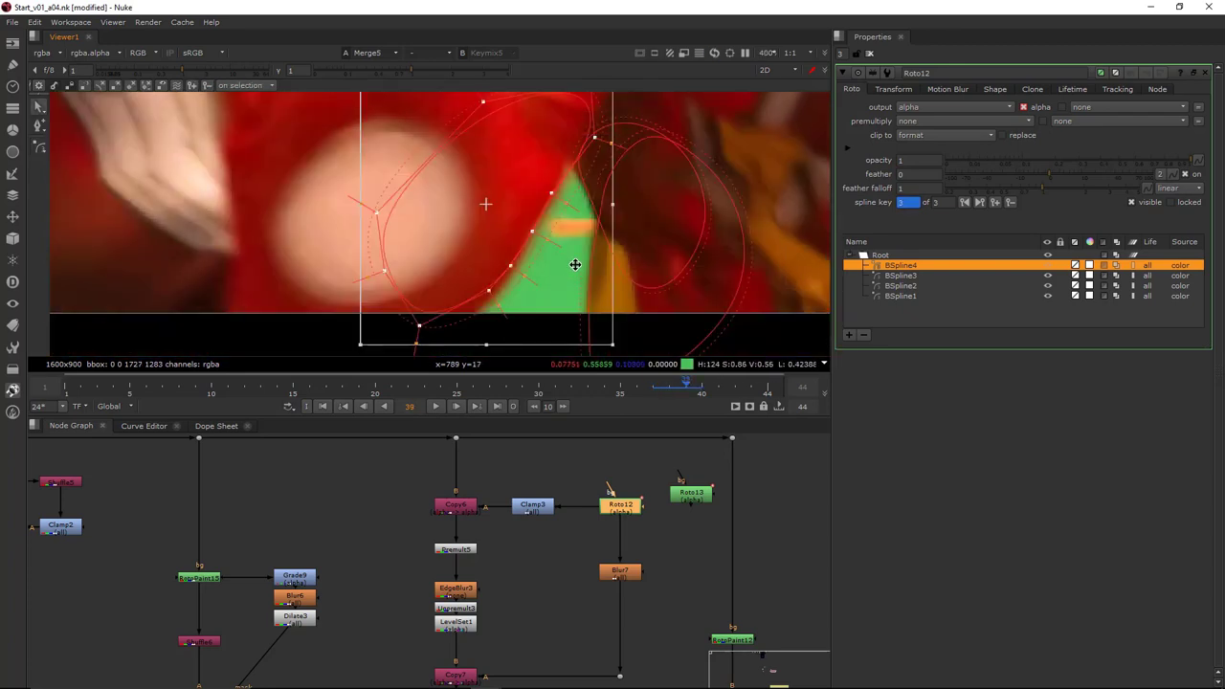
{"action": "scroll", "coordinate": [542, 264], "scroll_direction": "up", "scroll_amount": 2}
{"action": "middle_click_drag", "start_coordinate": [536, 191], "coordinate": [498, 291]}
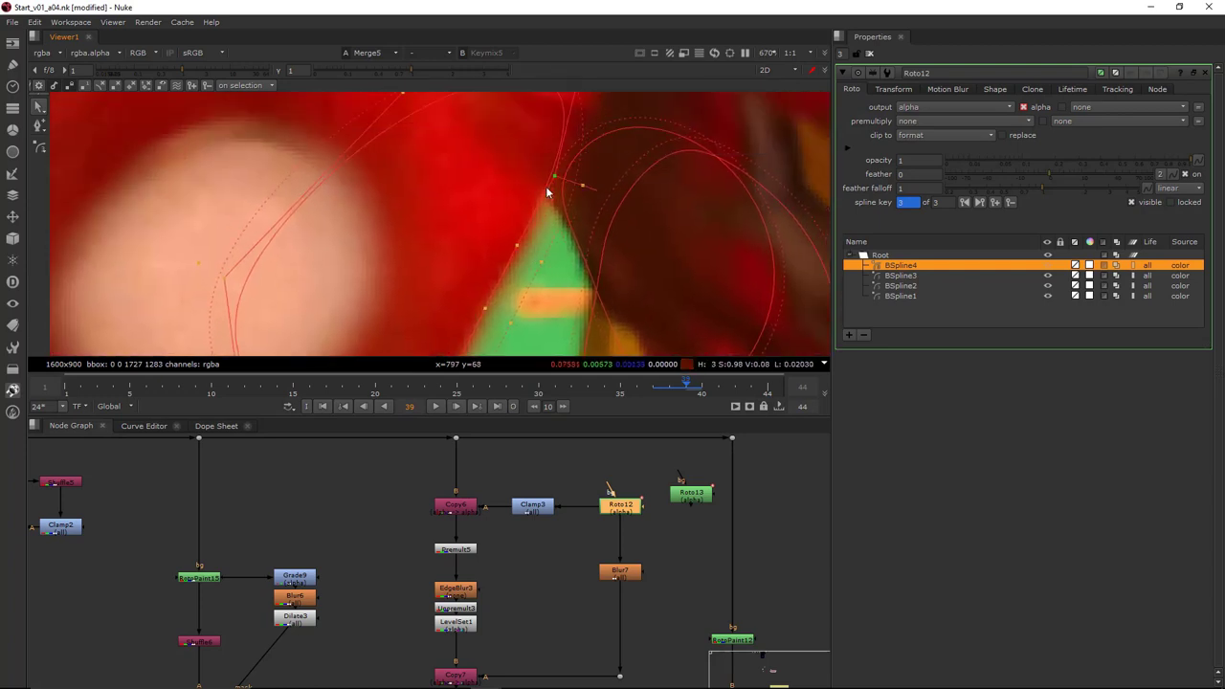
Move the whole palm shape at frame 40 so that it follows the hand's edge along the green gap
{"action": "scroll", "coordinate": [540, 211], "scroll_direction": "up", "scroll_amount": 1}
{"action": "scroll", "coordinate": [497, 251], "scroll_direction": "up", "scroll_amount": 1}
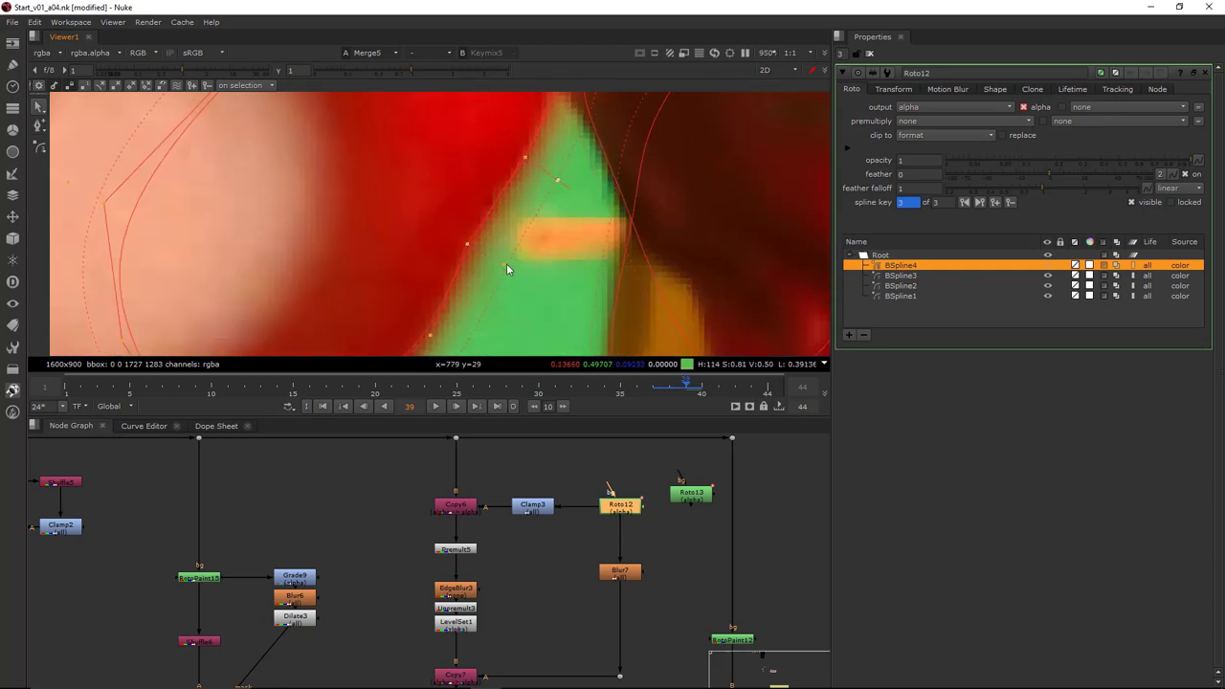
{"action": "key", "text": "ctrl+a"}
{"action": "middle_click_drag", "start_coordinate": [553, 243], "coordinate": [574, 235]}
{"action": "key", "text": "Right"}
{"action": "left_click_drag", "start_coordinate": [574, 235], "coordinate": [532, 215]}
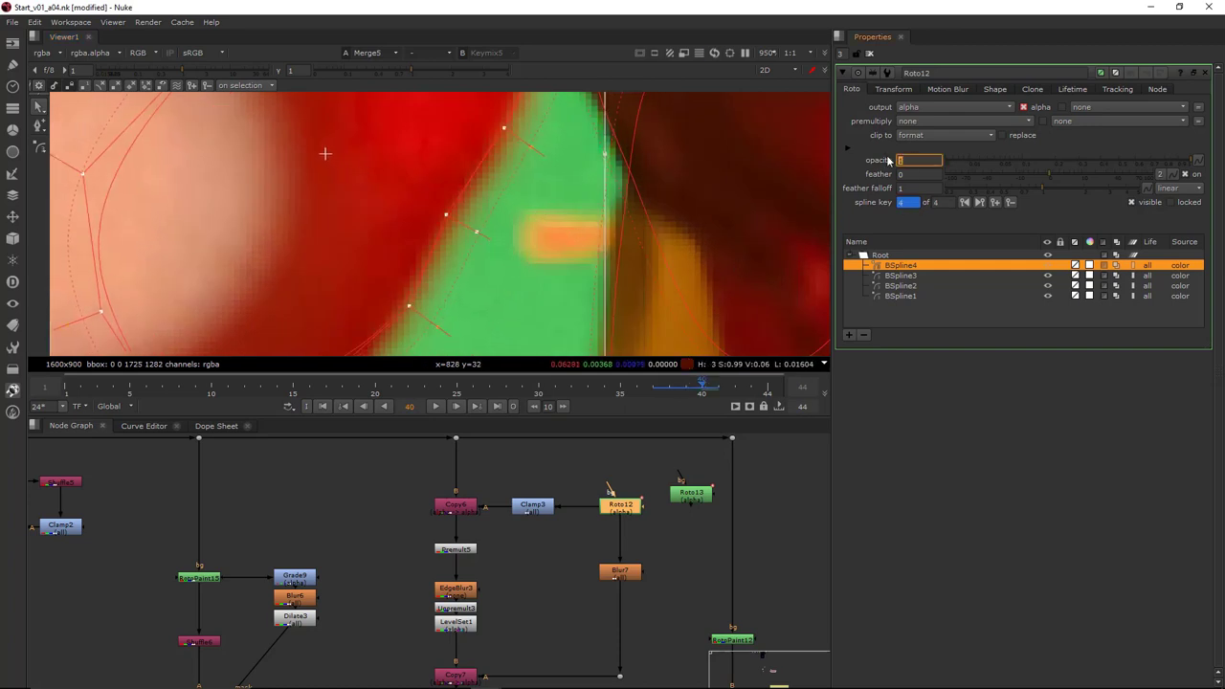
Set an opacity key for the palm shape at frame 36
{"action": "key", "text": "Left"}
{"action": "key", "text": "Left"}
{"action": "key", "text": "Left"}
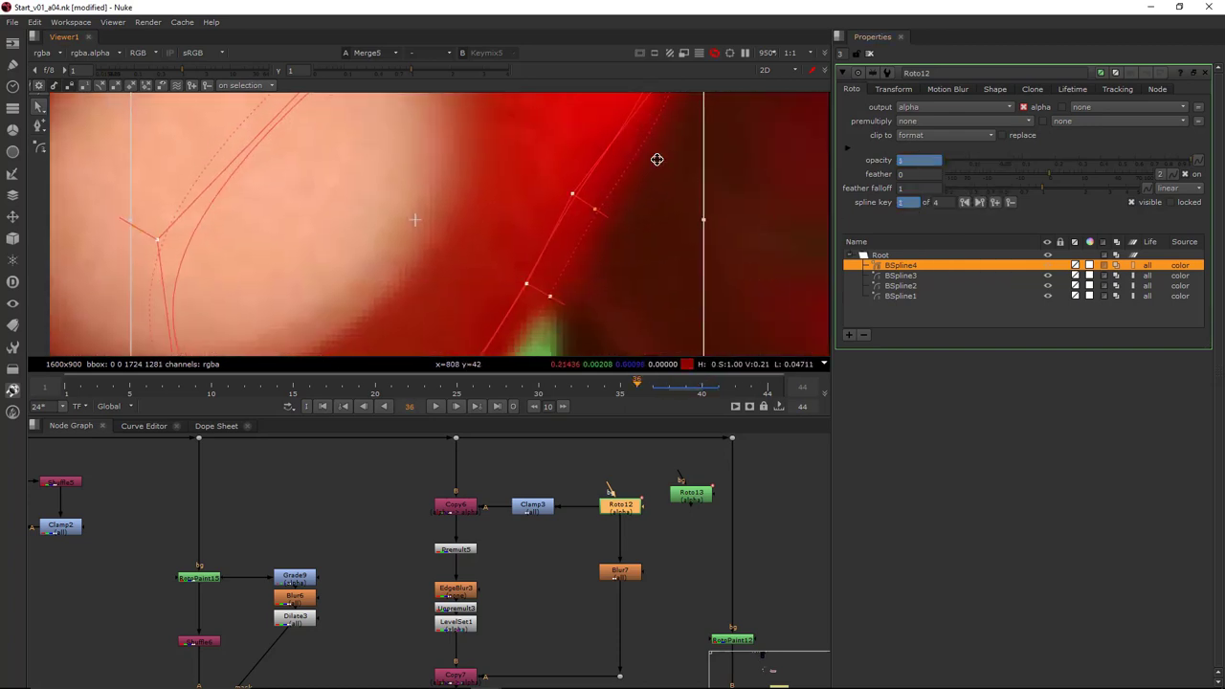
{"action": "scroll", "coordinate": [413, 219], "scroll_direction": "down", "scroll_amount": 4}
{"action": "key", "text": "Right"}
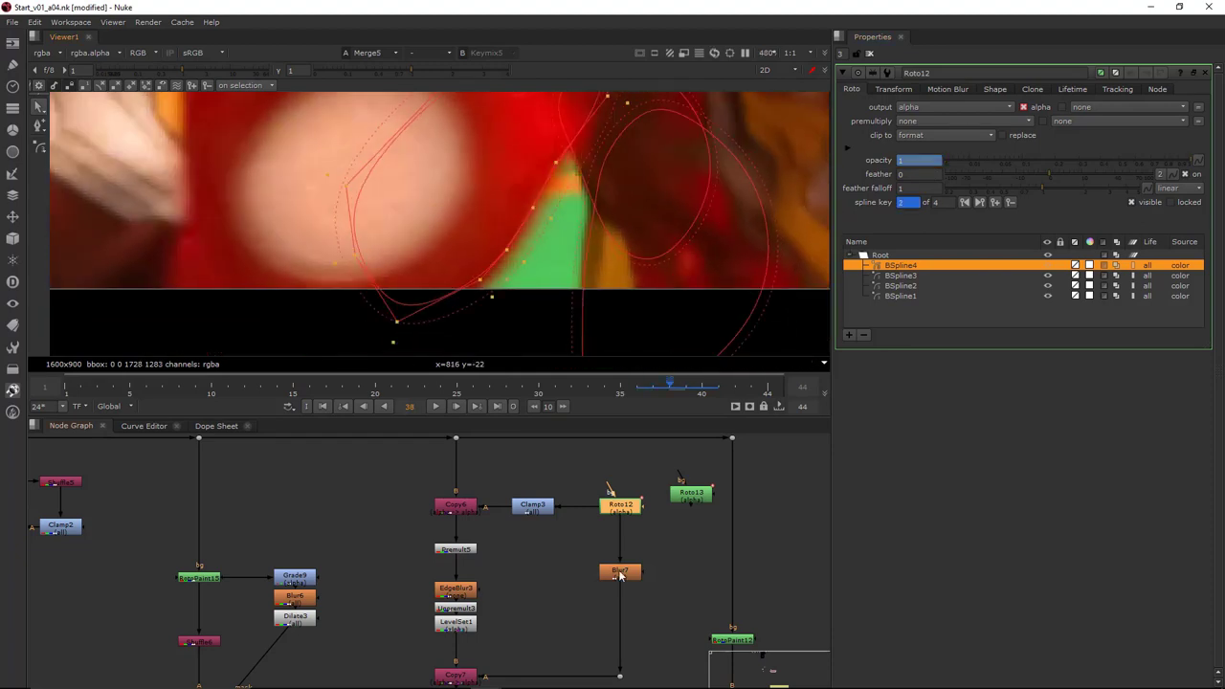
Examine the Merge13 result around the green gap at frames 38 and 39 with the roto shape deselected
{"action": "scroll", "coordinate": [567, 564], "scroll_direction": "down", "scroll_amount": 2}
{"action": "middle_click_drag", "start_coordinate": [568, 561], "coordinate": [570, 559]}
{"action": "left_click", "coordinate": [570, 560]}
{"action": "key", "text": "1"}
{"action": "scroll", "coordinate": [563, 208], "scroll_direction": "up", "scroll_amount": 4}
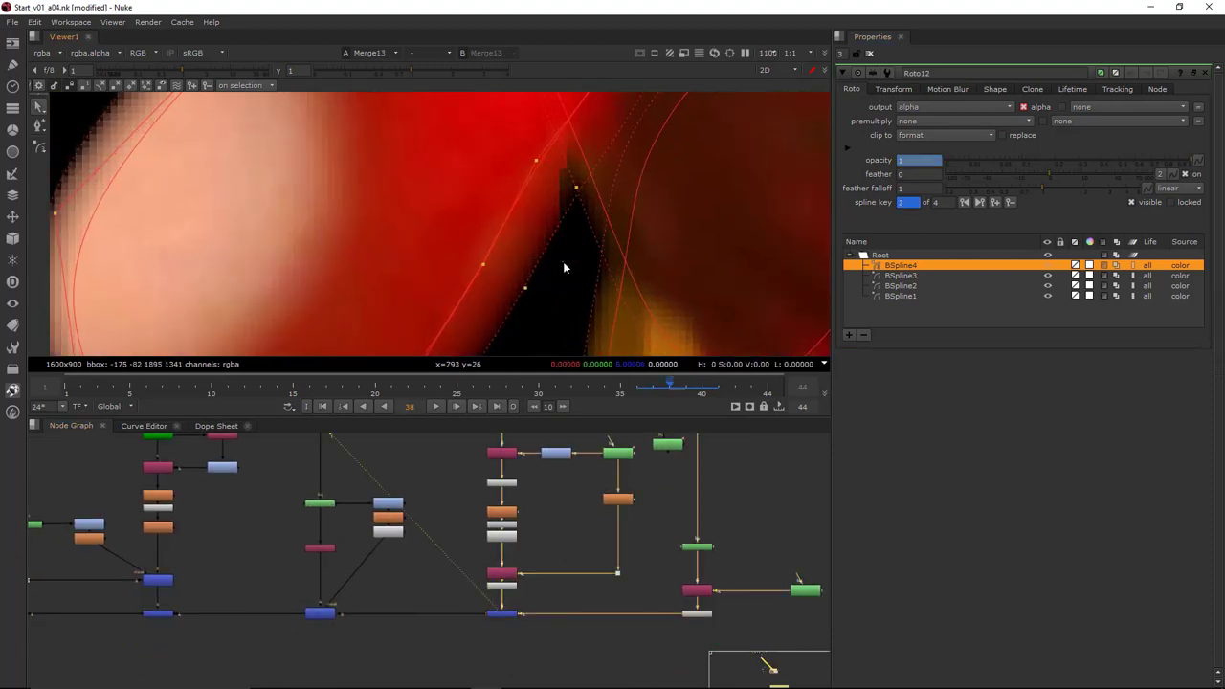
{"action": "left_click", "coordinate": [562, 264]}
{"action": "middle_click_drag", "start_coordinate": [557, 272], "coordinate": [559, 287]}
{"action": "scroll", "coordinate": [546, 280], "scroll_direction": "down", "scroll_amount": 2}
{"action": "key", "text": "Right"}
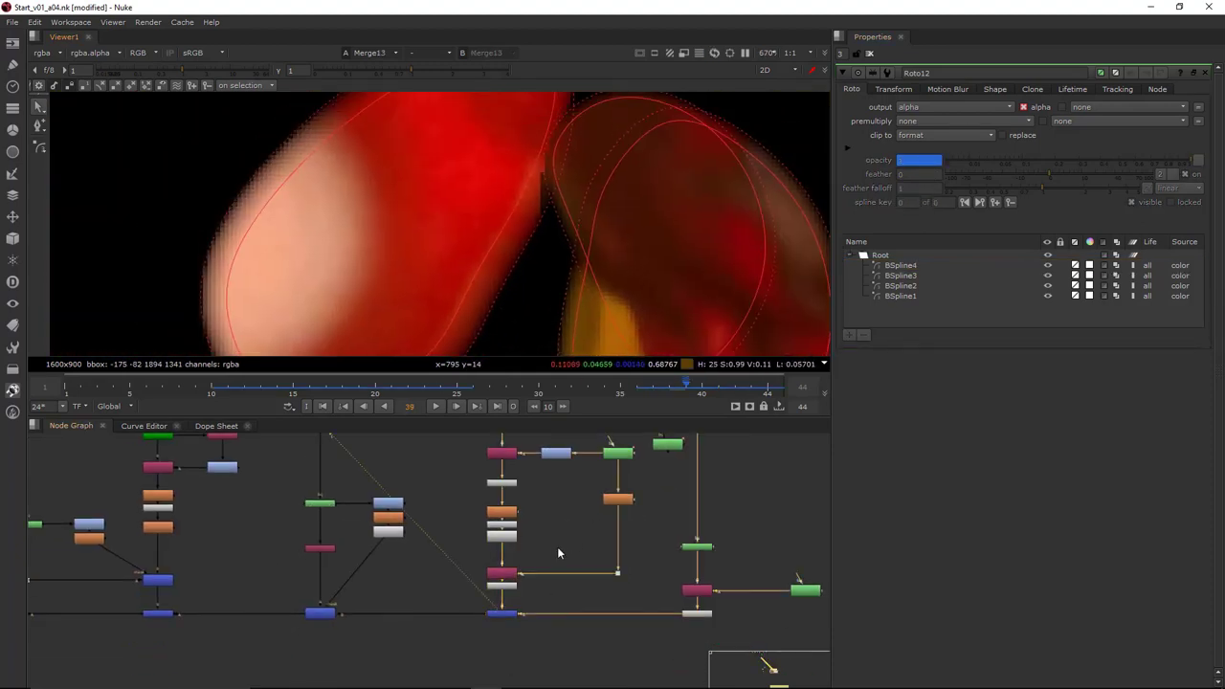
Inspect the Copy6 alpha and the LevelSet1 output at frame 39 around the gap beside the palm
{"action": "middle_click_drag", "start_coordinate": [557, 546], "coordinate": [551, 581]}
{"action": "left_click", "coordinate": [553, 486]}
{"action": "key", "text": "1"}
{"action": "key", "text": "a"}
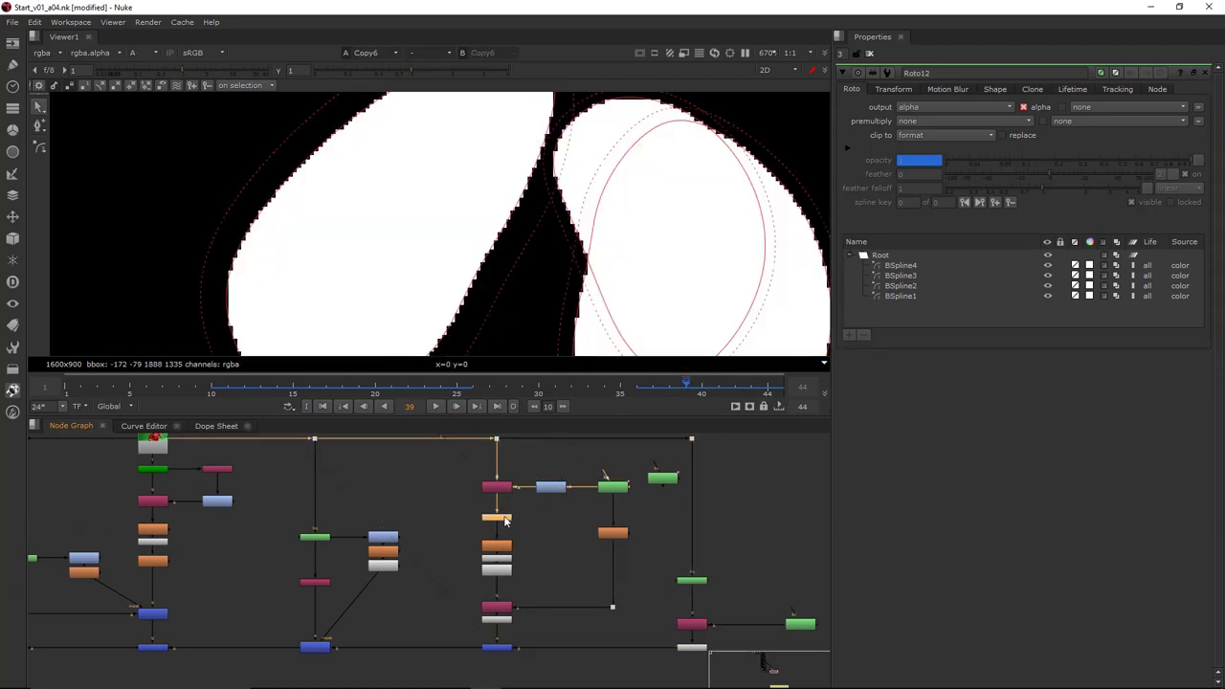
{"action": "key", "text": "1"}
{"action": "left_click", "coordinate": [499, 566]}
{"action": "key", "text": "1"}
{"action": "key", "text": "a"}
{"action": "scroll", "coordinate": [566, 273], "scroll_direction": "up", "scroll_amount": 1}
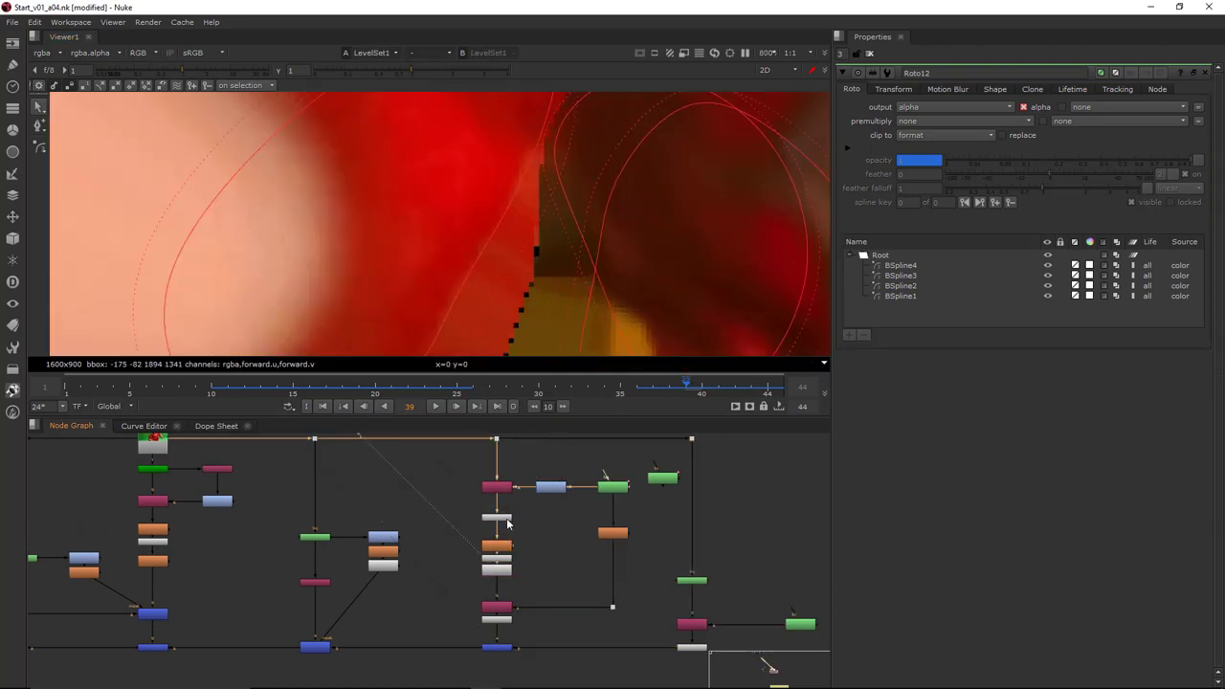
Compare the Premult5, EdgeBlur3, Unpremult3 and LevelSet1 outputs along the palm edge and open the EdgeBlur3 and LevelSet1 settings
{"action": "left_click", "coordinate": [497, 517]}
{"action": "key", "text": "1"}
{"action": "scroll", "coordinate": [505, 243], "scroll_direction": "up", "scroll_amount": 3}
{"action": "key", "text": "a"}
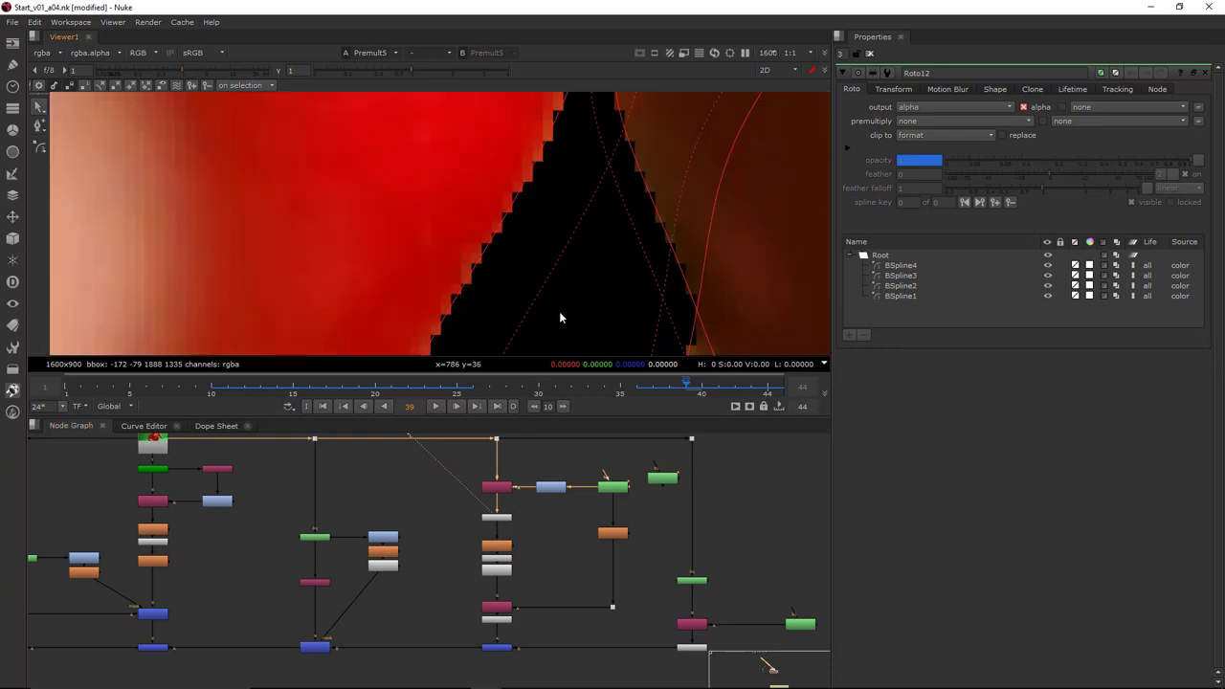
{"action": "scroll", "coordinate": [555, 285], "scroll_direction": "down", "scroll_amount": 2}
{"action": "double_click", "coordinate": [504, 547]}
{"action": "key", "text": "1"}
{"action": "scroll", "coordinate": [504, 546], "scroll_direction": "up", "scroll_amount": 3}
{"action": "left_click", "coordinate": [506, 564]}
{"action": "key", "text": "1"}
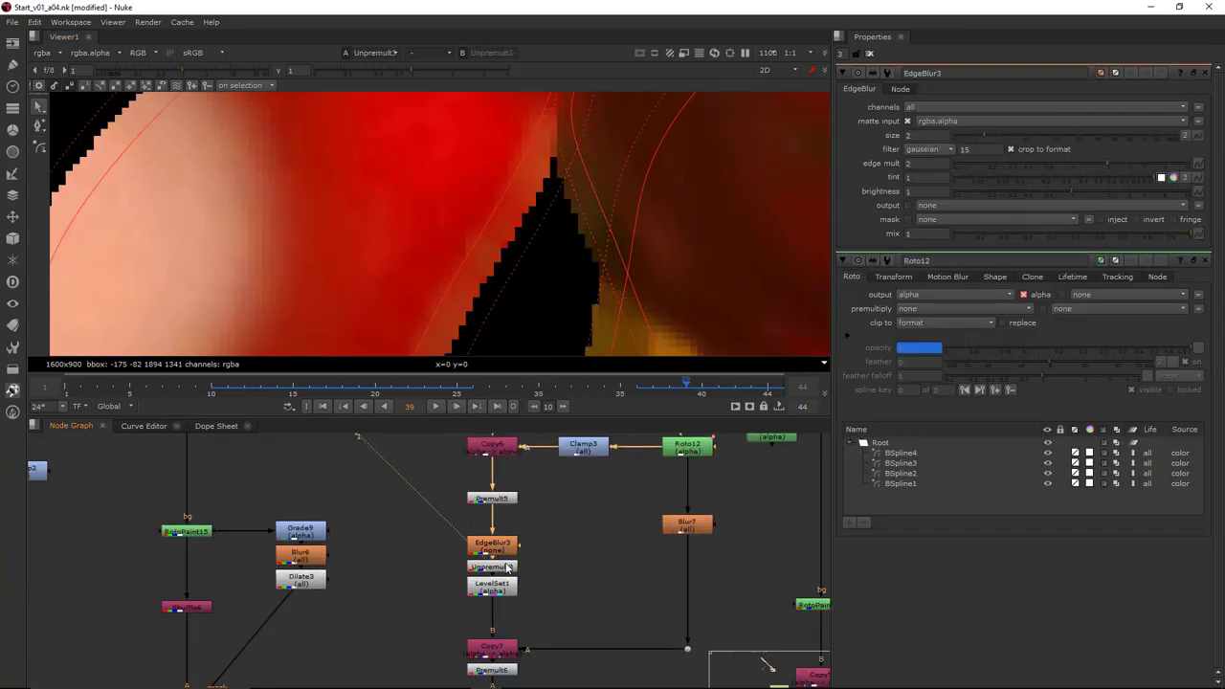
{"action": "left_click", "coordinate": [504, 590]}
{"action": "key", "text": "1"}
{"action": "double_click", "coordinate": [504, 590]}
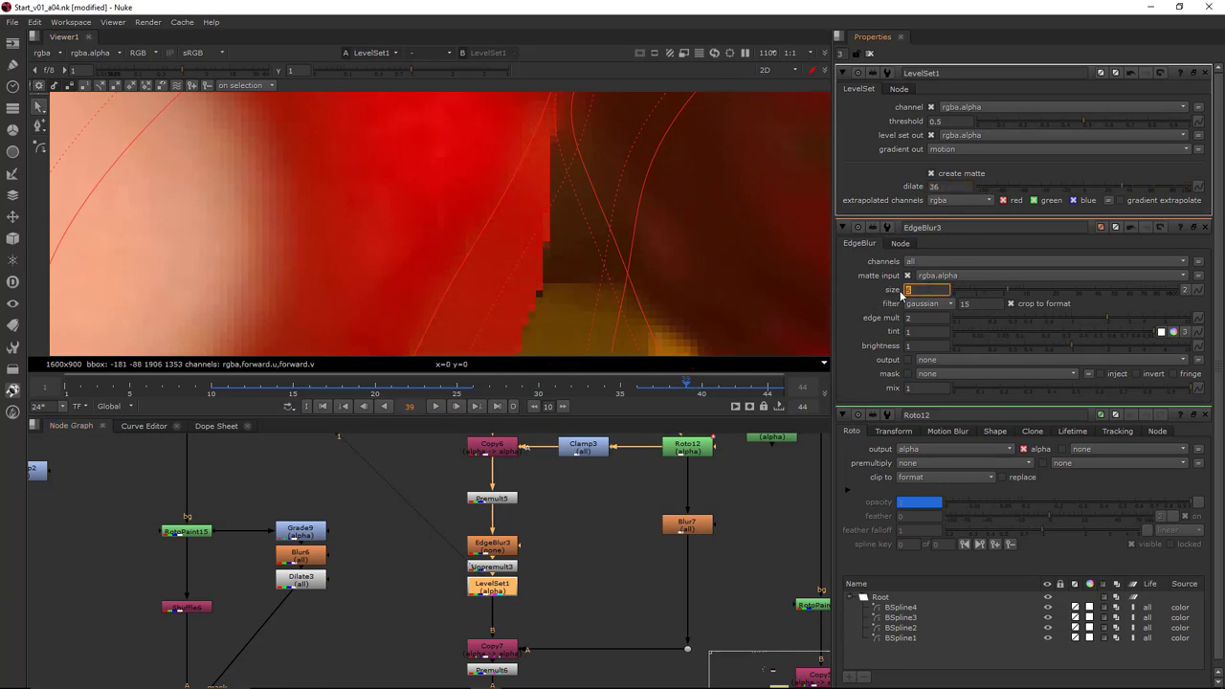
Inspect the Copy7 output and the Merge13 colour and alpha at the tip of the gap at frame 39
{"action": "scroll", "coordinate": [606, 210], "scroll_direction": "down", "scroll_amount": 3}
{"action": "middle_click_drag", "start_coordinate": [500, 603], "coordinate": [530, 544]}
{"action": "left_click", "coordinate": [525, 612]}
{"action": "key", "text": "1"}
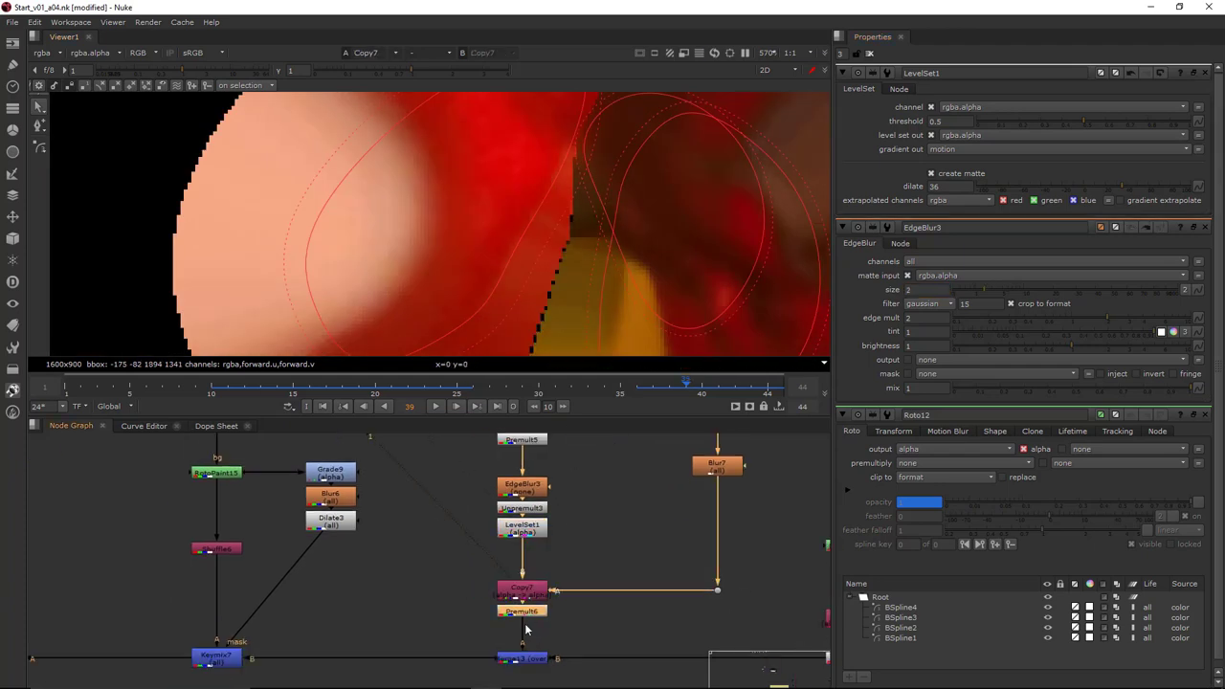
{"action": "left_click", "coordinate": [525, 656]}
{"action": "key", "text": "1"}
{"action": "left_click", "coordinate": [609, 215]}
{"action": "key", "text": "a"}
{"action": "key", "text": "a"}
{"action": "scroll", "coordinate": [574, 230], "scroll_direction": "up", "scroll_amount": 5}
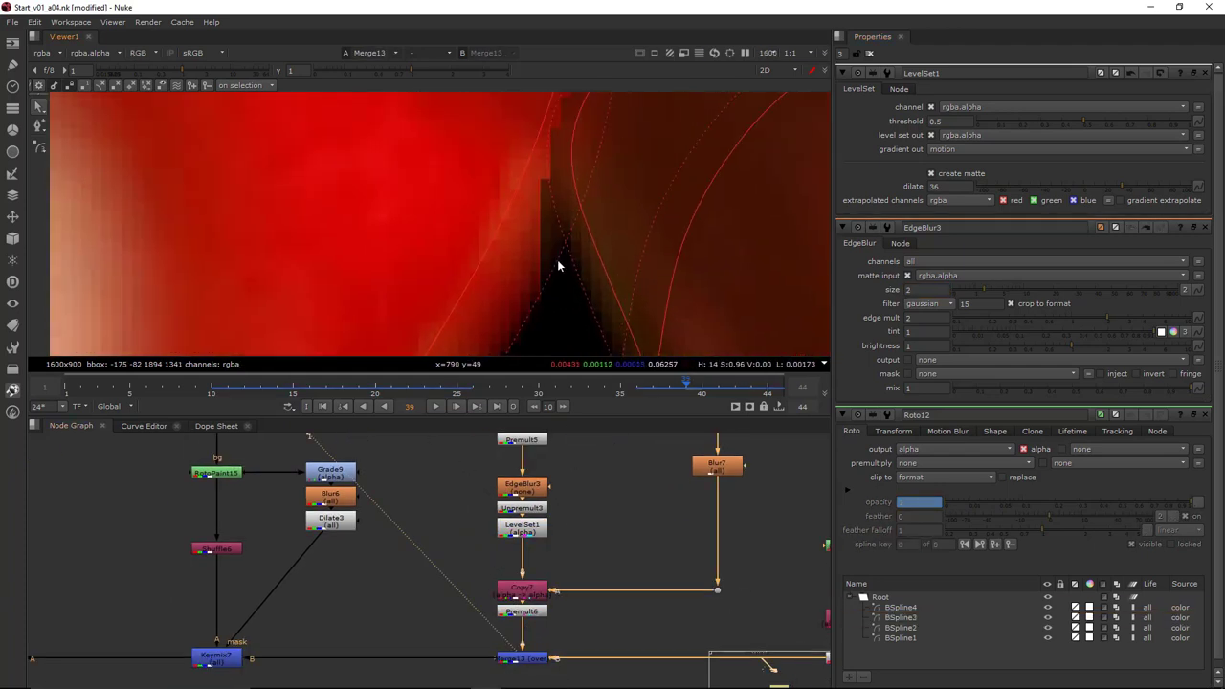
{"action": "left_click", "coordinate": [628, 144]}
{"action": "scroll", "coordinate": [376, 555], "scroll_direction": "down", "scroll_amount": 4}
View Keymix5, open RotoPaint13 and brush over the orange marker in the green gap at frame 39
{"action": "middle_click_drag", "start_coordinate": [144, 574], "coordinate": [739, 559]}
{"action": "left_click", "coordinate": [305, 588]}
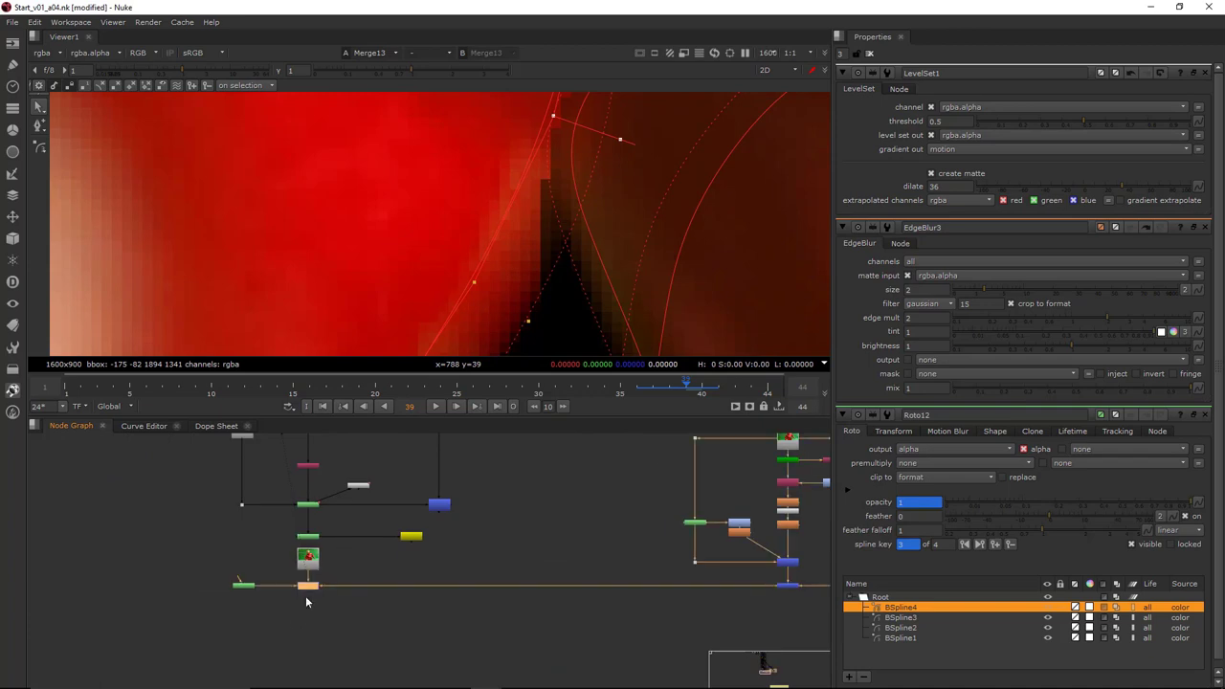
{"action": "key", "text": "1"}
{"action": "scroll", "coordinate": [685, 176], "scroll_direction": "down", "scroll_amount": 3}
{"action": "double_click", "coordinate": [243, 585]}
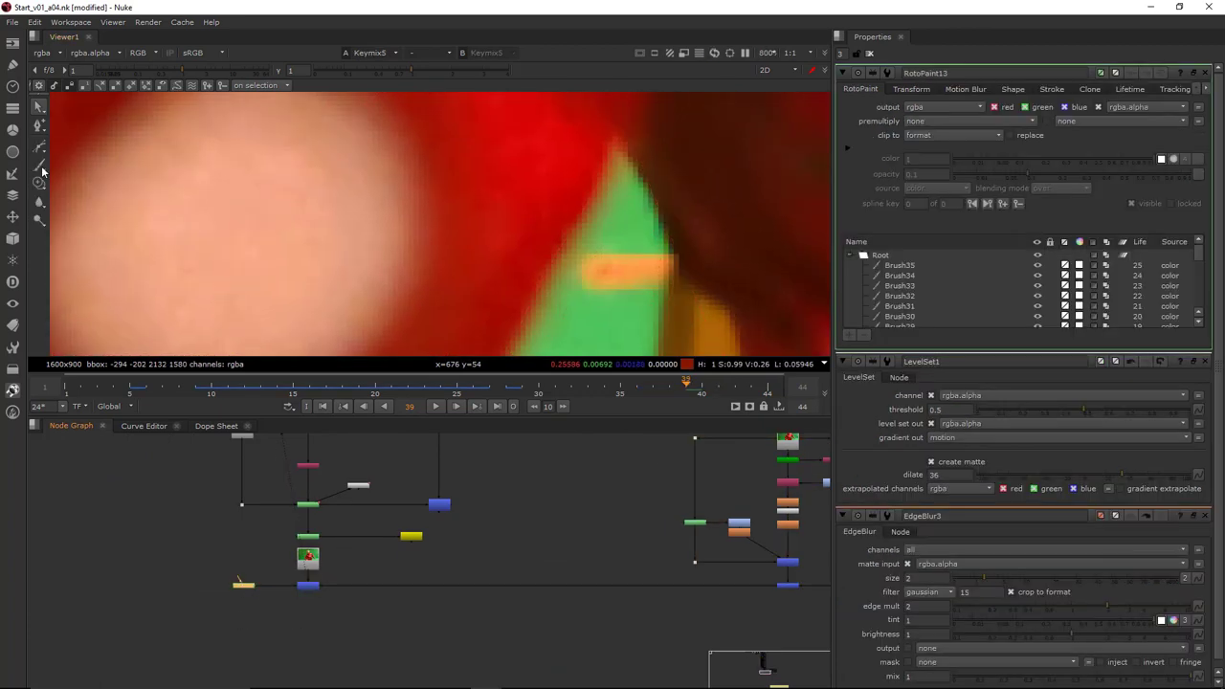
{"action": "middle_click_drag", "start_coordinate": [635, 276], "coordinate": [615, 252]}
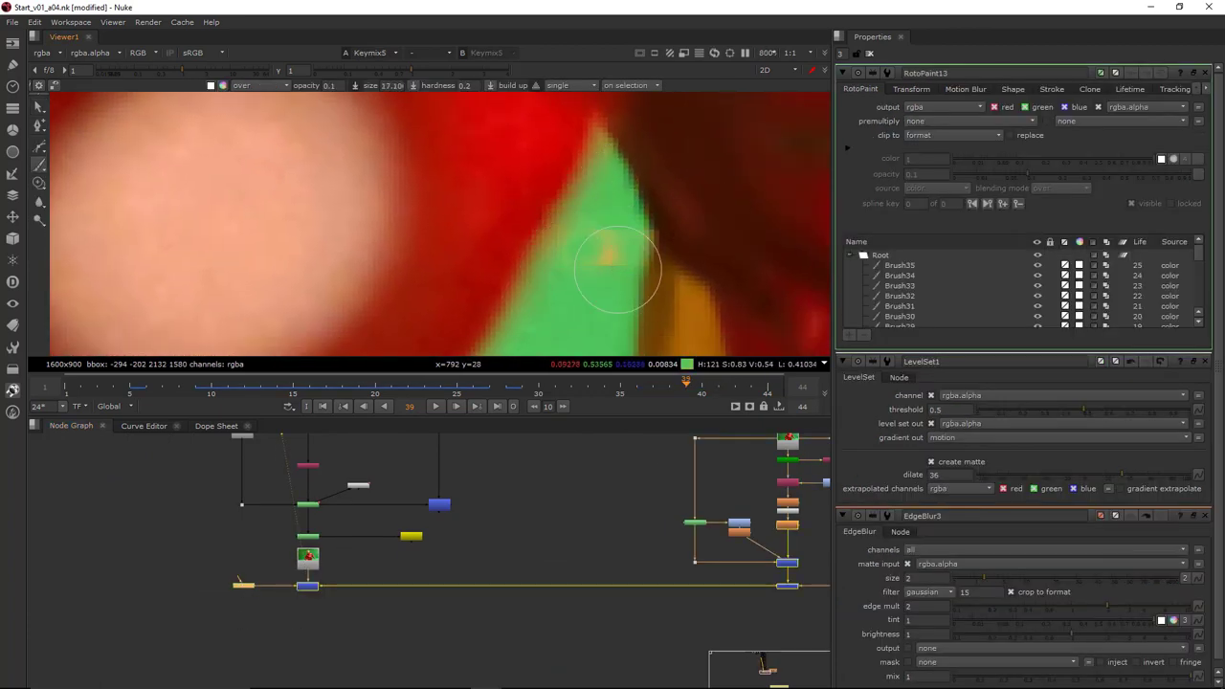
{"action": "scroll", "coordinate": [633, 247], "scroll_direction": "down", "scroll_amount": 3}
{"action": "left_click_drag", "start_coordinate": [642, 262], "coordinate": [601, 249]}
Brush over the orange marker in the green gap at frames 40 to 44, reducing the brush size to about 20
{"action": "key", "text": "Right"}
{"action": "scroll", "coordinate": [651, 247], "scroll_direction": "up", "scroll_amount": 2}
{"action": "mouse_move", "coordinate": [584, 250]}
{"action": "left_mouse_down"}
{"action": "mouse_move", "coordinate": [556, 246]}
{"action": "mouse_move", "coordinate": [577, 273]}
{"action": "mouse_move", "coordinate": [574, 261]}
{"action": "left_mouse_up"}
{"action": "key", "text": "Right"}
{"action": "key", "text": "Right"}
{"action": "mouse_move", "coordinate": [590, 259]}
{"action": "left_mouse_down", "text": "shift"}
{"action": "mouse_move", "coordinate": [563, 259]}
{"action": "mouse_move", "coordinate": [574, 254]}
{"action": "left_mouse_up", "text": "shift"}
{"action": "key", "text": "Right"}
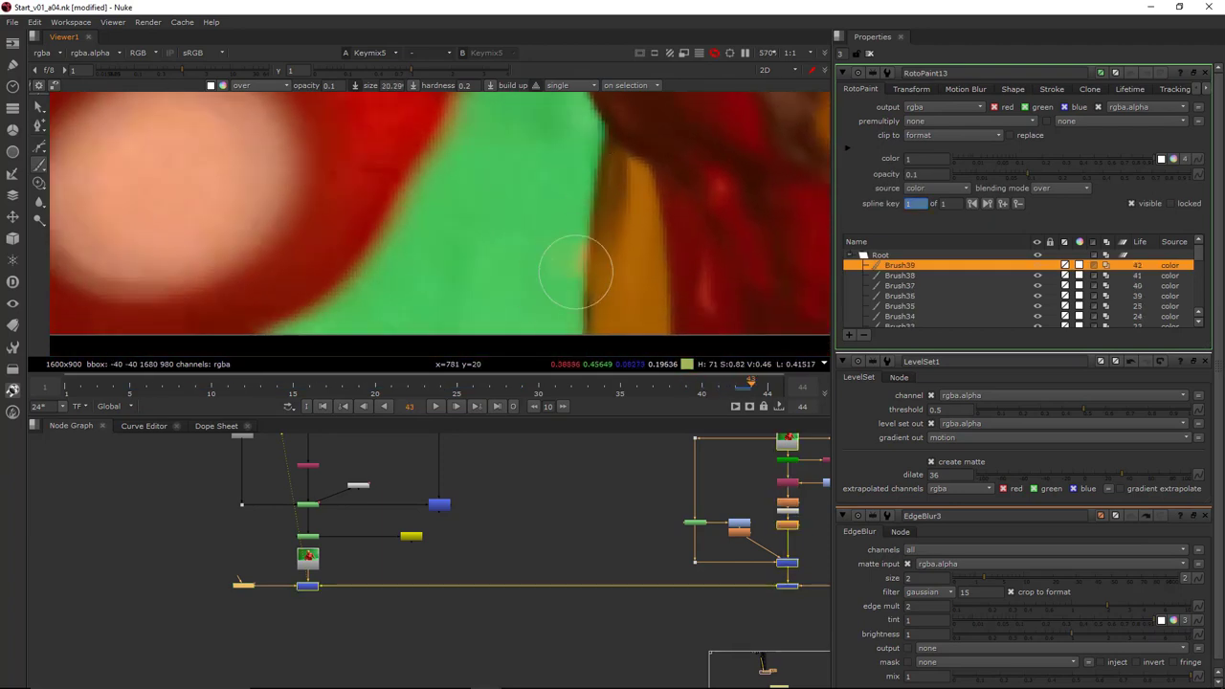
{"action": "left_click", "coordinate": [561, 279]}
{"action": "key", "text": "Right"}
{"action": "left_click", "coordinate": [560, 301]}
Brush over the orange marker at frame 38 with the brush size at about 20
{"action": "scroll", "coordinate": [613, 225], "scroll_direction": "down", "scroll_amount": 3}
{"action": "key", "text": "Left"}
{"action": "key", "text": "Left"}
{"action": "key", "text": "Left"}
{"action": "key", "text": "Left"}
{"action": "key", "text": "Left"}
{"action": "key", "text": "Left"}
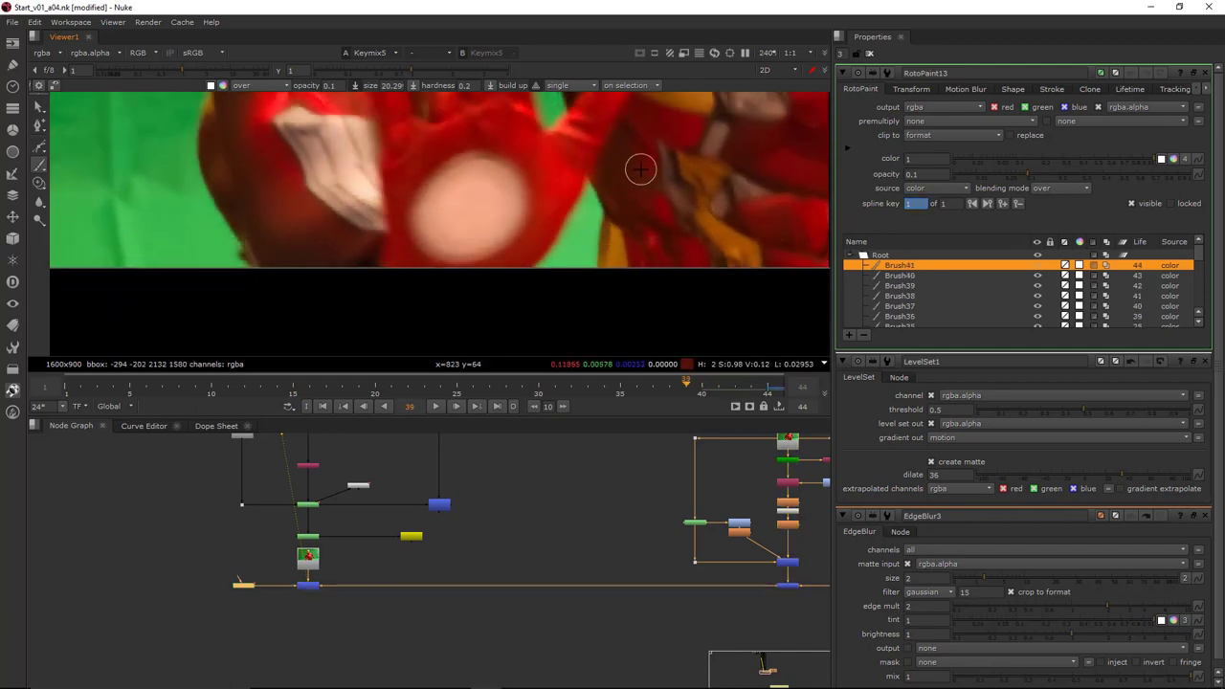
{"action": "scroll", "coordinate": [626, 210], "scroll_direction": "up", "scroll_amount": 2}
{"action": "left_click_drag", "start_coordinate": [543, 245], "coordinate": [599, 251], "text": "shift"}
{"action": "scroll", "coordinate": [565, 250], "scroll_direction": "up", "scroll_amount": 5}
{"action": "scroll", "coordinate": [643, 232], "scroll_direction": "down", "scroll_amount": 4}
{"action": "left_click", "coordinate": [599, 251]}
{"action": "scroll", "coordinate": [624, 202], "scroll_direction": "up", "scroll_amount": 6}
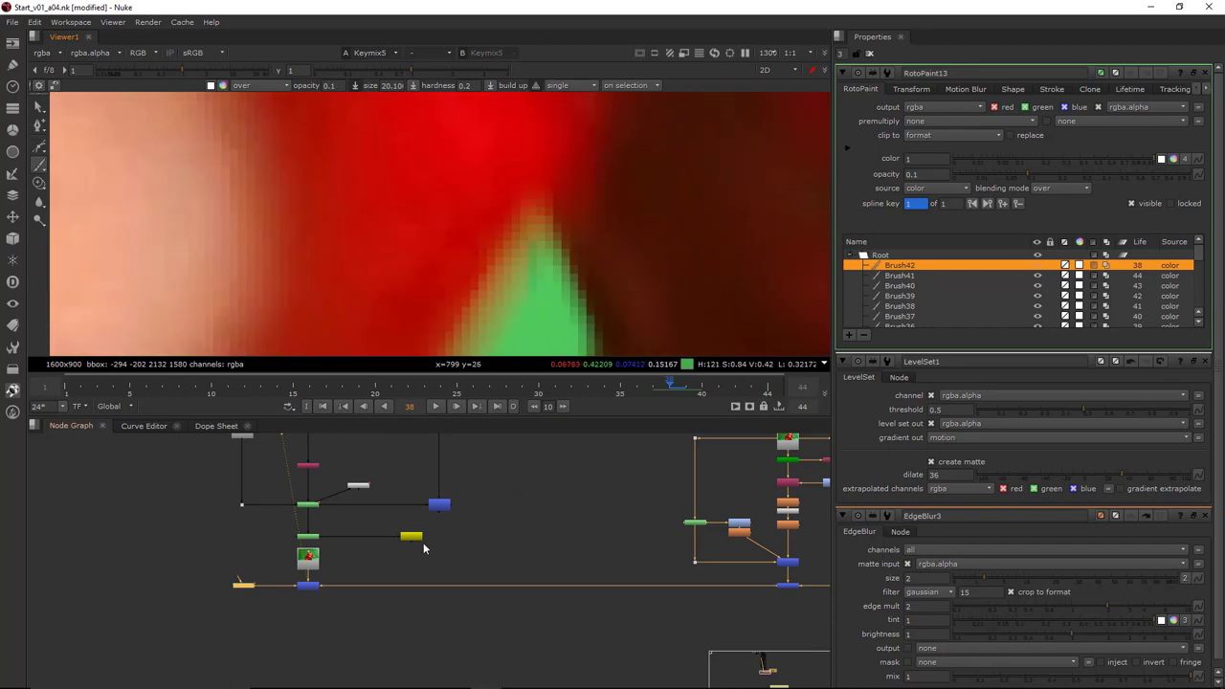
Check the Merge13 and Copy7 outputs at frame 38 around the cleaned green gap
{"action": "left_click_drag", "start_coordinate": [341, 568], "coordinate": [281, 612]}
{"action": "scroll", "coordinate": [626, 159], "scroll_direction": "down", "scroll_amount": 2}
{"action": "middle_click_drag", "start_coordinate": [668, 534], "coordinate": [569, 508]}
{"action": "middle_click_drag", "start_coordinate": [726, 550], "coordinate": [513, 558]}
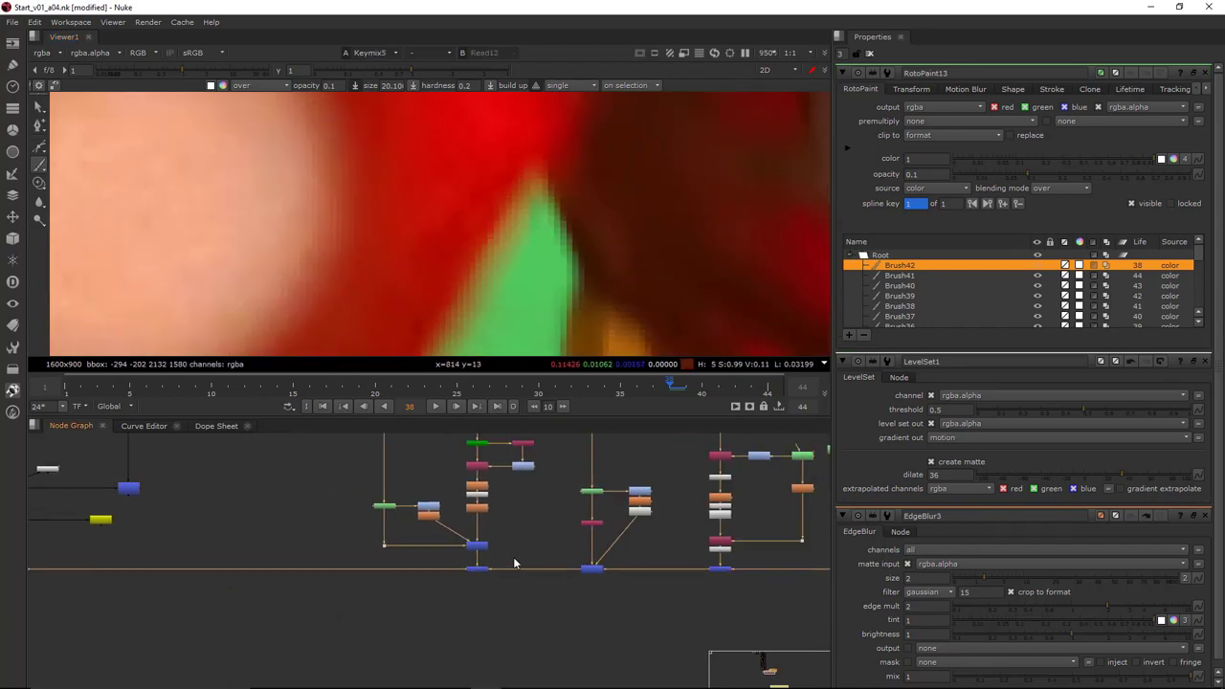
{"action": "middle_click_drag", "start_coordinate": [691, 559], "coordinate": [623, 559]}
{"action": "left_click", "coordinate": [650, 566]}
{"action": "key", "text": "1"}
{"action": "scroll", "coordinate": [670, 513], "scroll_direction": "up", "scroll_amount": 1}
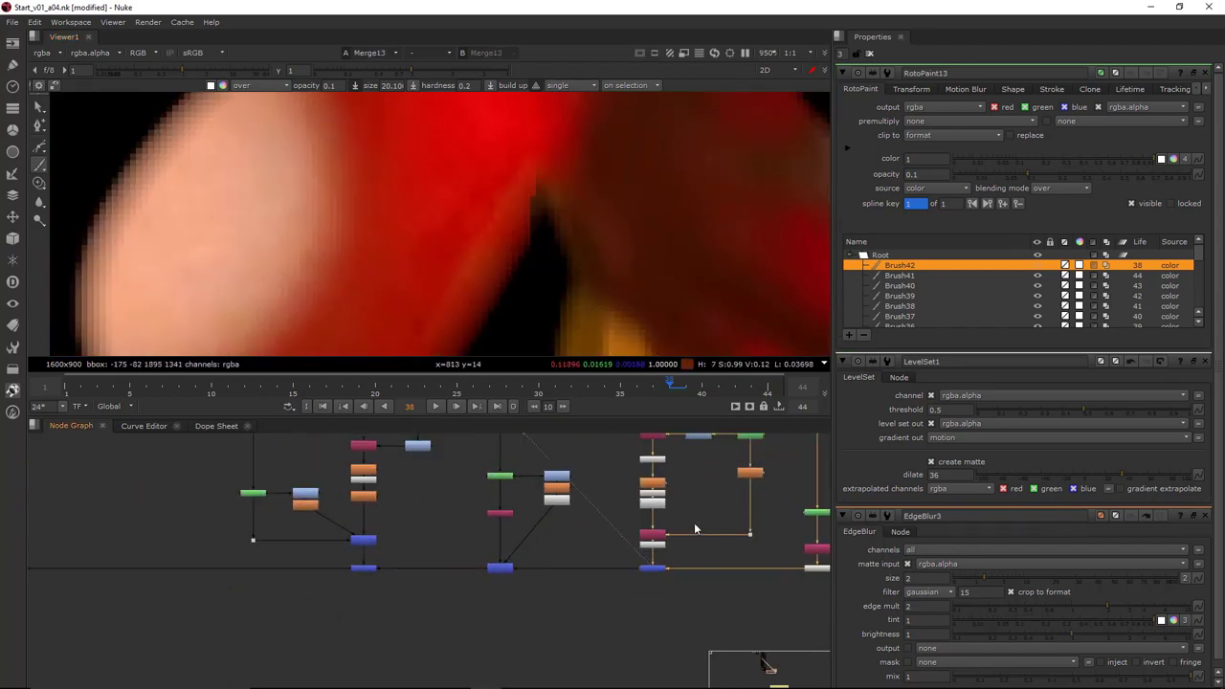
{"action": "left_click", "coordinate": [655, 540]}
{"action": "key", "text": "1"}
{"action": "scroll", "coordinate": [643, 201], "scroll_direction": "down", "scroll_amount": 1}
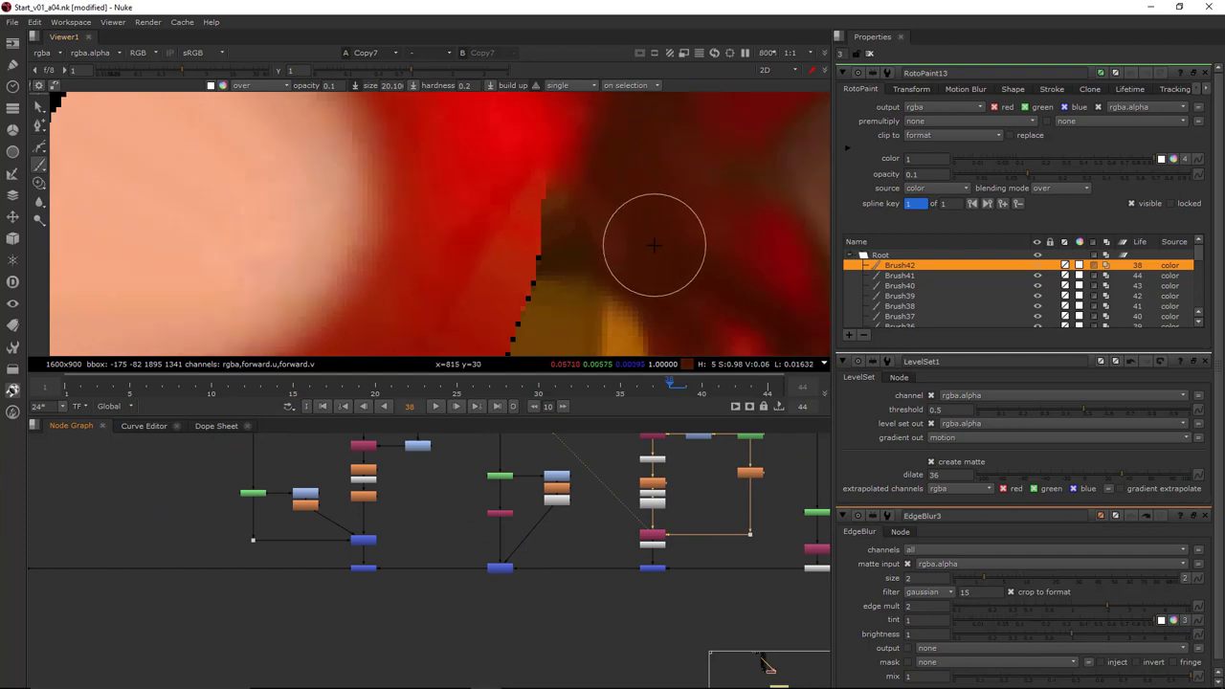
Compare the Unpremult3 and LevelSet1 outputs at frame 38 along the edges of the gap
{"action": "scroll", "coordinate": [659, 517], "scroll_direction": "up", "scroll_amount": 3}
{"action": "left_click", "coordinate": [658, 493]}
{"action": "key", "text": "1"}
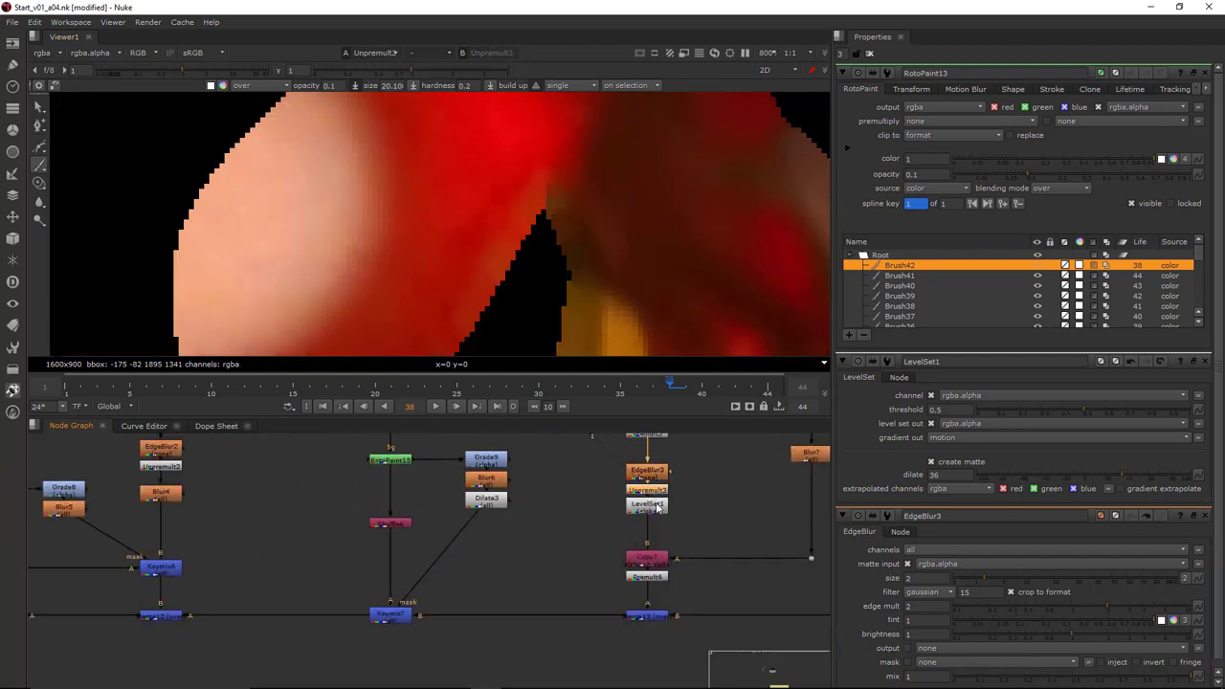
{"action": "left_click", "coordinate": [656, 507]}
{"action": "key", "text": "1"}
{"action": "left_click", "coordinate": [665, 493]}
{"action": "key", "text": "1"}
{"action": "scroll", "coordinate": [548, 287], "scroll_direction": "up", "scroll_amount": 5}
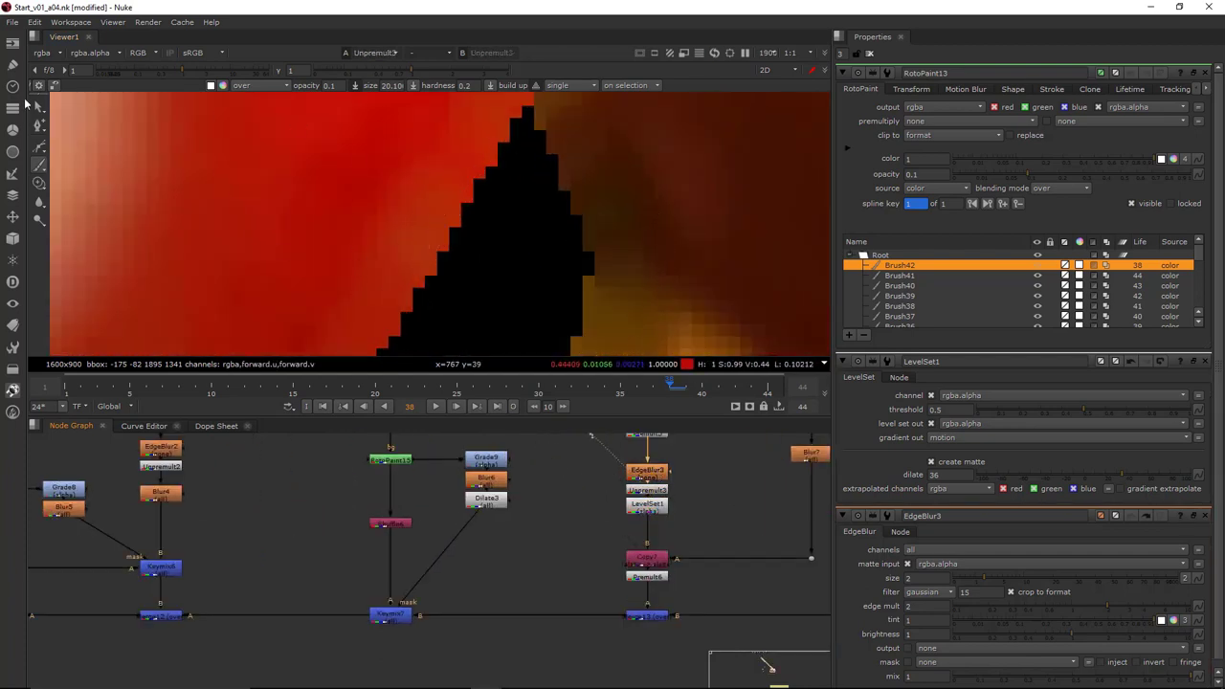
Switch to the selection tool and compare Unpremult3's colour and alpha with the LevelSet1 output at the gap
{"action": "left_click", "coordinate": [39, 107]}
{"action": "mouse_move", "coordinate": [546, 177]}
{"action": "middle_mouse_down"}
{"action": "mouse_move", "coordinate": [546, 281]}
{"action": "mouse_move", "coordinate": [550, 197]}
{"action": "mouse_move", "coordinate": [537, 218]}
{"action": "mouse_move", "coordinate": [532, 204]}
{"action": "middle_mouse_up"}
{"action": "left_click", "coordinate": [574, 223]}
{"action": "key", "text": "a"}
{"action": "key", "text": "a"}
{"action": "key", "text": "a"}
{"action": "key", "text": "a"}
{"action": "left_click", "coordinate": [649, 507]}
{"action": "key", "text": "1"}
{"action": "scroll", "coordinate": [581, 282], "scroll_direction": "down", "scroll_amount": 3}
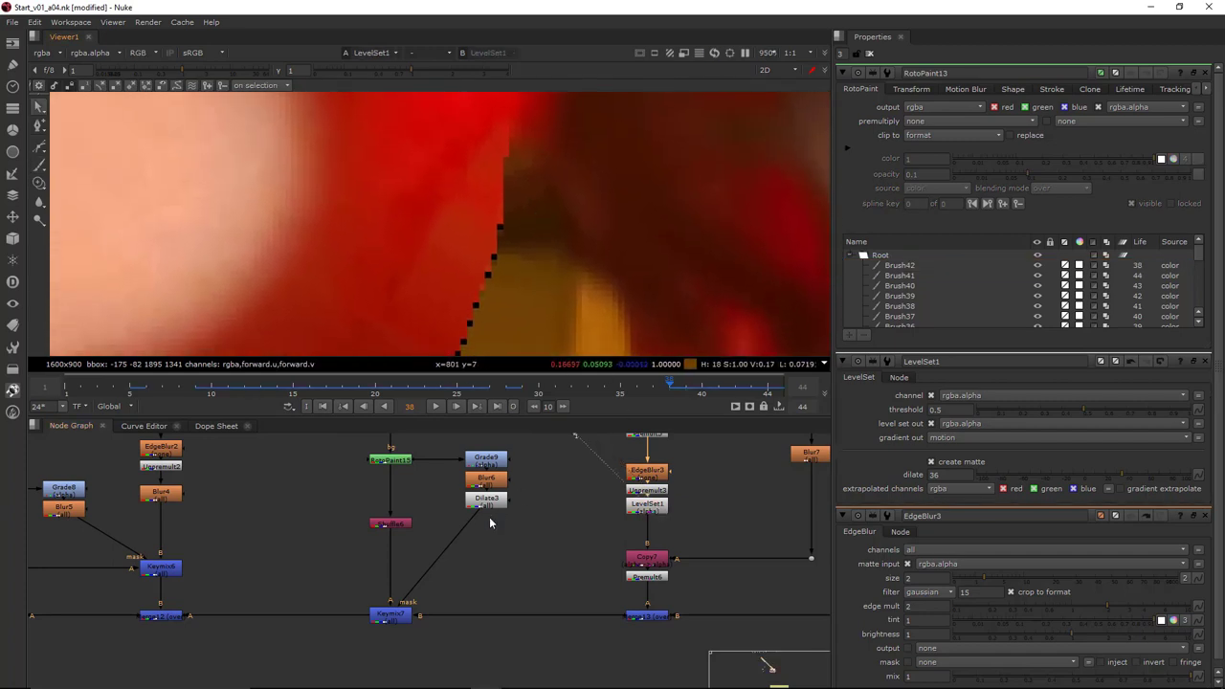
View Premult6 and move the Copy7 and Premult6 nodes up closer beneath LevelSet1
{"action": "left_click", "coordinate": [649, 575]}
{"action": "key", "text": "1"}
{"action": "middle_click_drag", "start_coordinate": [586, 573], "coordinate": [531, 578]}
{"action": "left_click_drag", "start_coordinate": [557, 549], "coordinate": [758, 597]}
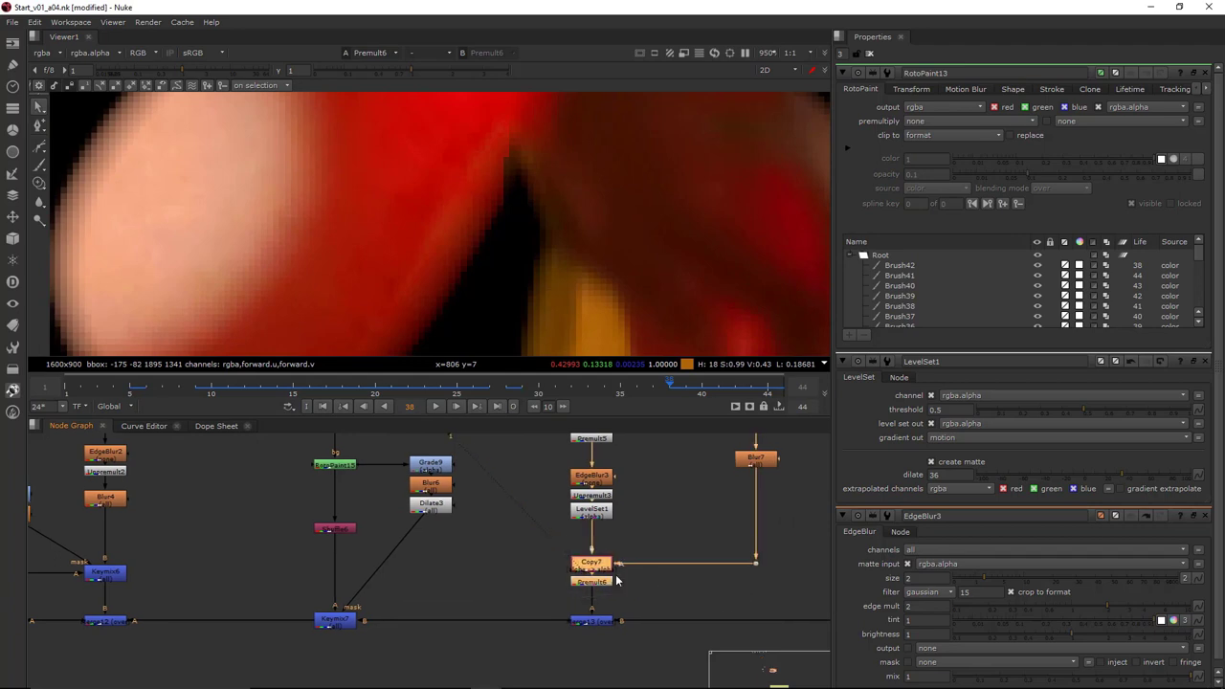
{"action": "left_click_drag", "start_coordinate": [593, 575], "coordinate": [593, 551]}
{"action": "left_click", "coordinate": [538, 541]}
Check Merge13's colour and alpha, followed by the Merge12 composite, around the gap at frame 38
{"action": "key", "text": "2"}
{"action": "scroll", "coordinate": [729, 196], "scroll_direction": "down", "scroll_amount": 1}
{"action": "key", "text": "a"}
{"action": "key", "text": "a"}
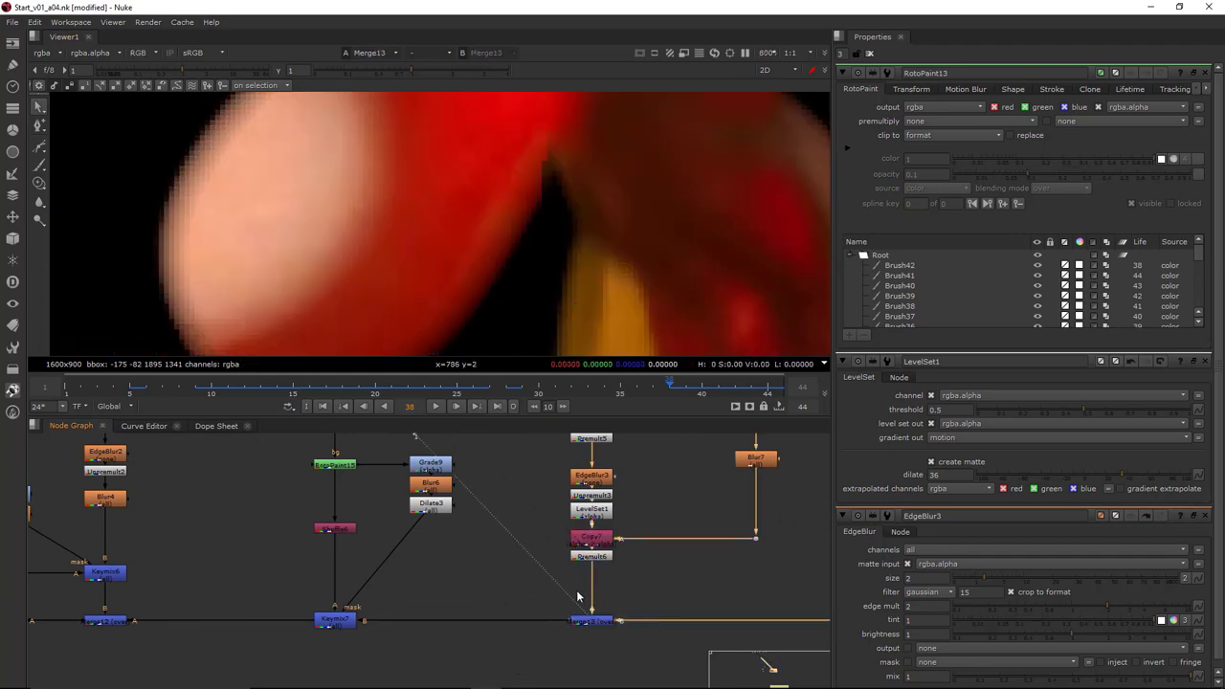
{"action": "middle_click_drag", "start_coordinate": [357, 605], "coordinate": [634, 601]}
{"action": "left_click", "coordinate": [383, 617]}
{"action": "key", "text": "1"}
{"action": "middle_click_drag", "start_coordinate": [603, 311], "coordinate": [568, 335]}
Try to clean the palm edge beside the gap at frame 38 with smear strokes in a new RotoPaint after Premult6
{"action": "middle_click_drag", "start_coordinate": [819, 594], "coordinate": [587, 570]}
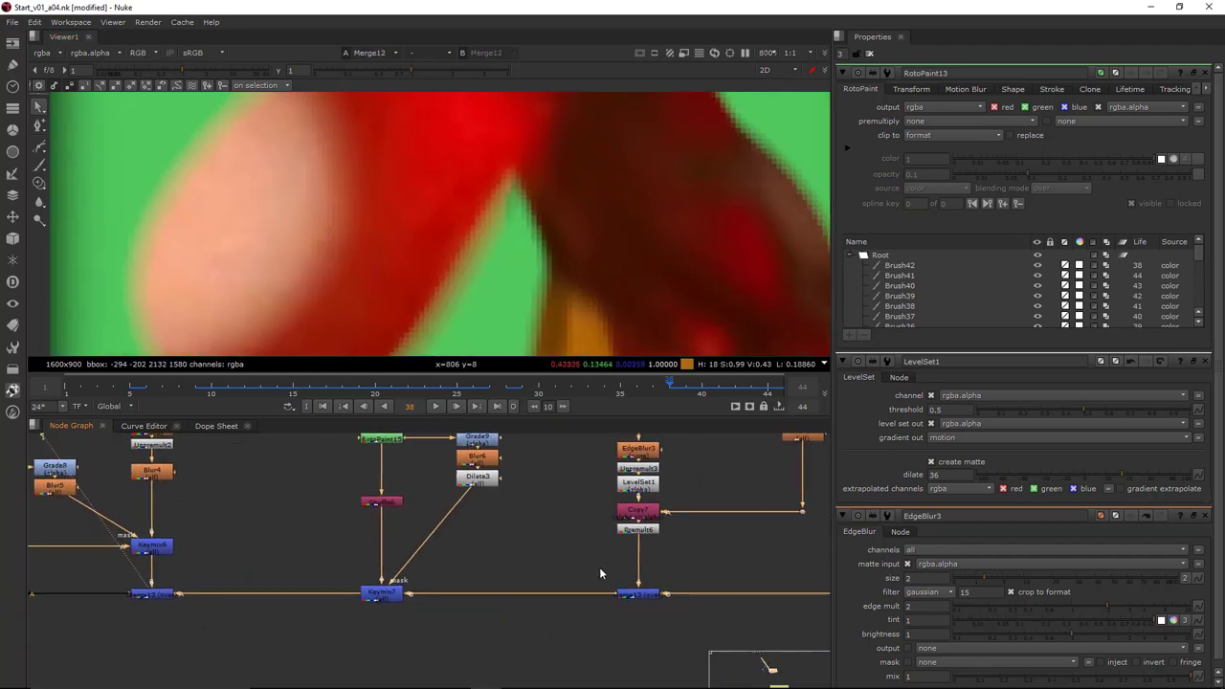
{"action": "key", "text": "p"}
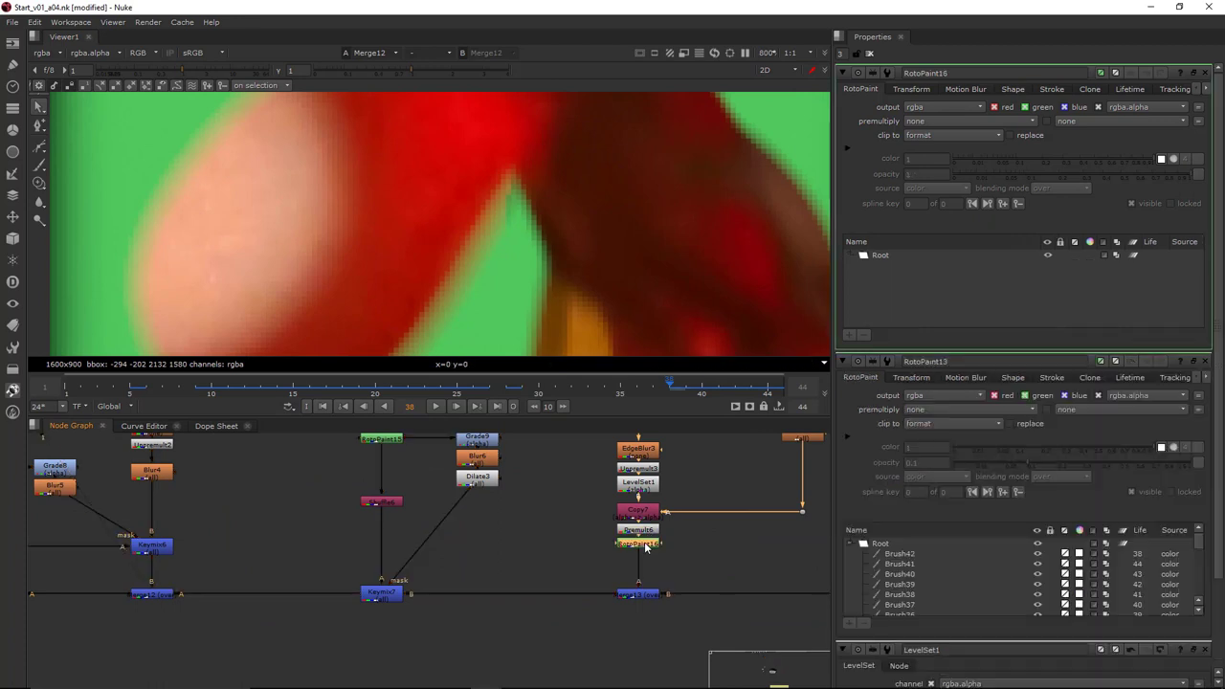
{"action": "left_click", "coordinate": [40, 201]}
{"action": "scroll", "coordinate": [465, 251], "scroll_direction": "up", "scroll_amount": 4}
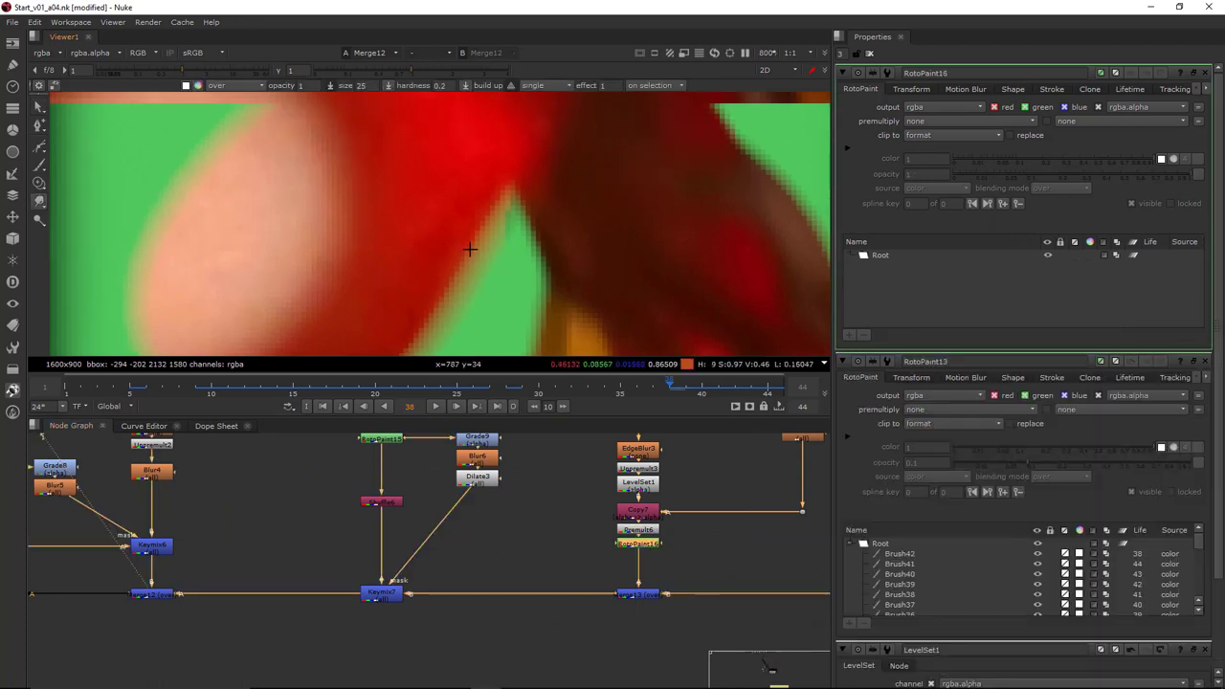
{"action": "left_click_drag", "start_coordinate": [507, 241], "coordinate": [549, 207]}
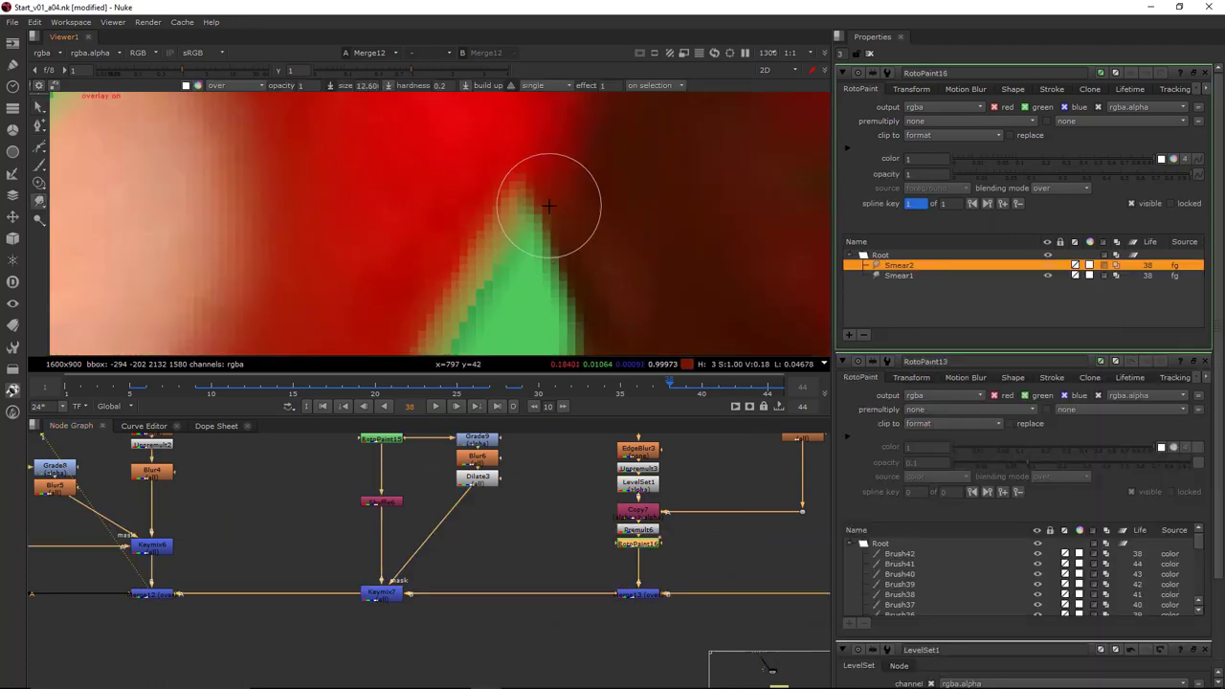
View RotoPaint16, then delete its two smear strokes and the node itself
{"action": "middle_click_drag", "start_coordinate": [549, 208], "coordinate": [566, 150]}
{"action": "key", "text": "1"}
{"action": "left_click", "coordinate": [863, 335]}
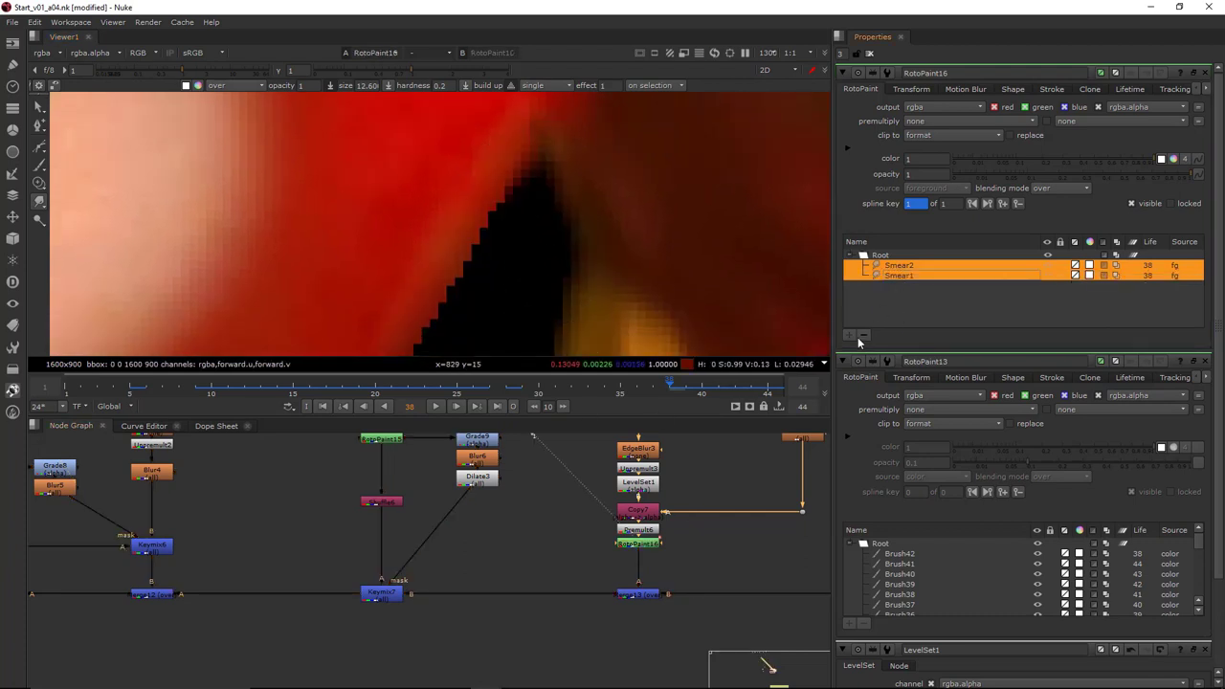
{"action": "left_click", "coordinate": [863, 335]}
{"action": "key", "text": "Delete"}
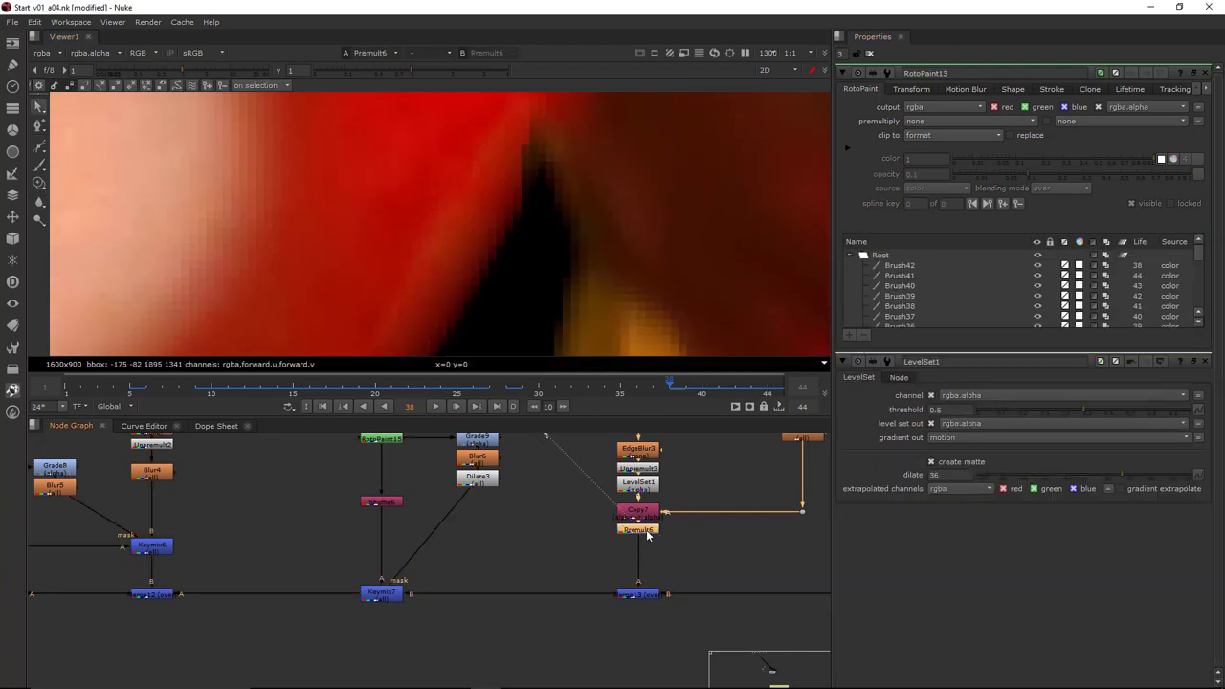
Open the Premult6 settings and compare the Merge12 and Merge13 results around the green gap at frame 38
{"action": "double_click", "coordinate": [647, 533]}
{"action": "left_click", "coordinate": [543, 560]}
{"action": "scroll", "coordinate": [531, 563], "scroll_direction": "down", "scroll_amount": 3}
{"action": "left_click", "coordinate": [337, 580]}
{"action": "key", "text": "1"}
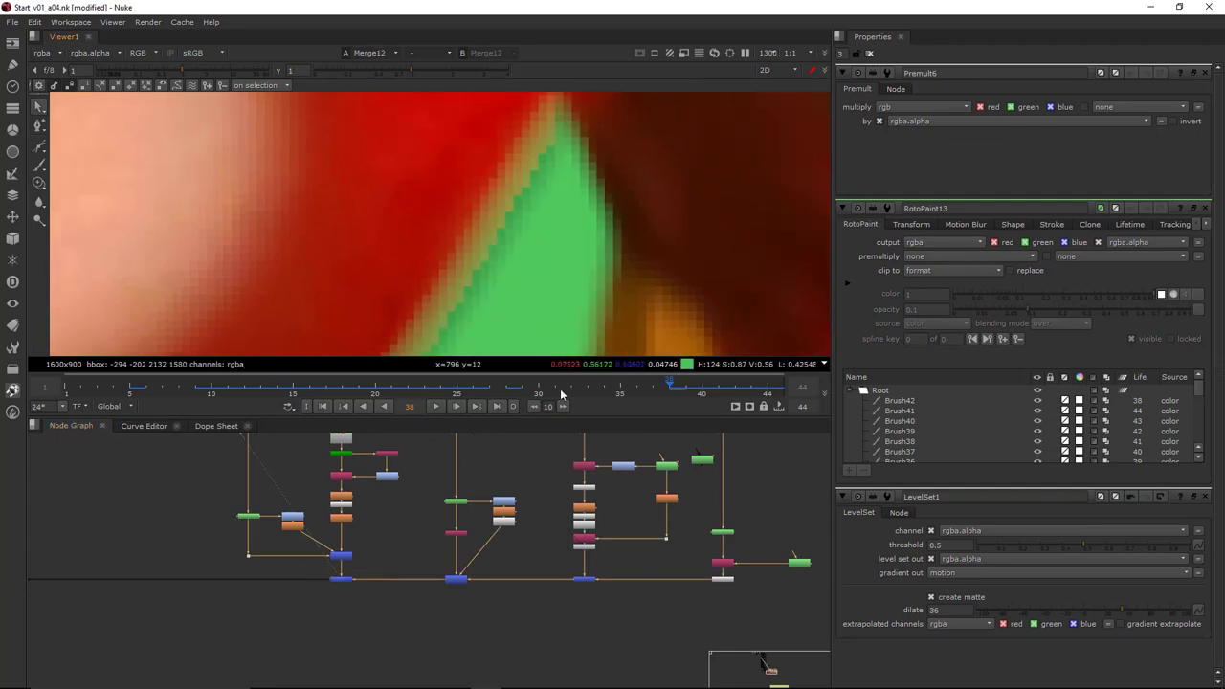
{"action": "left_click", "coordinate": [581, 579]}
{"action": "key", "text": "1"}
{"action": "left_click", "coordinate": [341, 579]}
{"action": "key", "text": "1"}
{"action": "scroll", "coordinate": [593, 222], "scroll_direction": "down", "scroll_amount": 1}
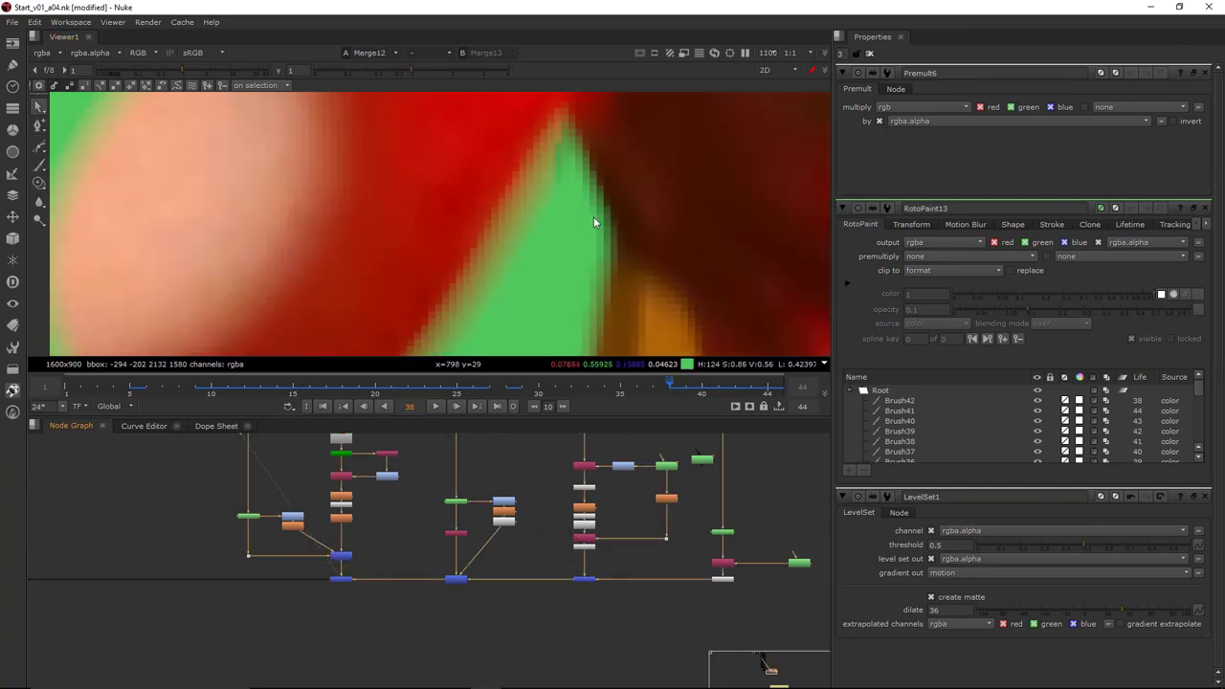
Add a new RotoPaint node and insert it into the main pipe just before Keymix5
{"action": "middle_click_drag", "start_coordinate": [230, 584], "coordinate": [464, 573]}
{"action": "key", "text": "p"}
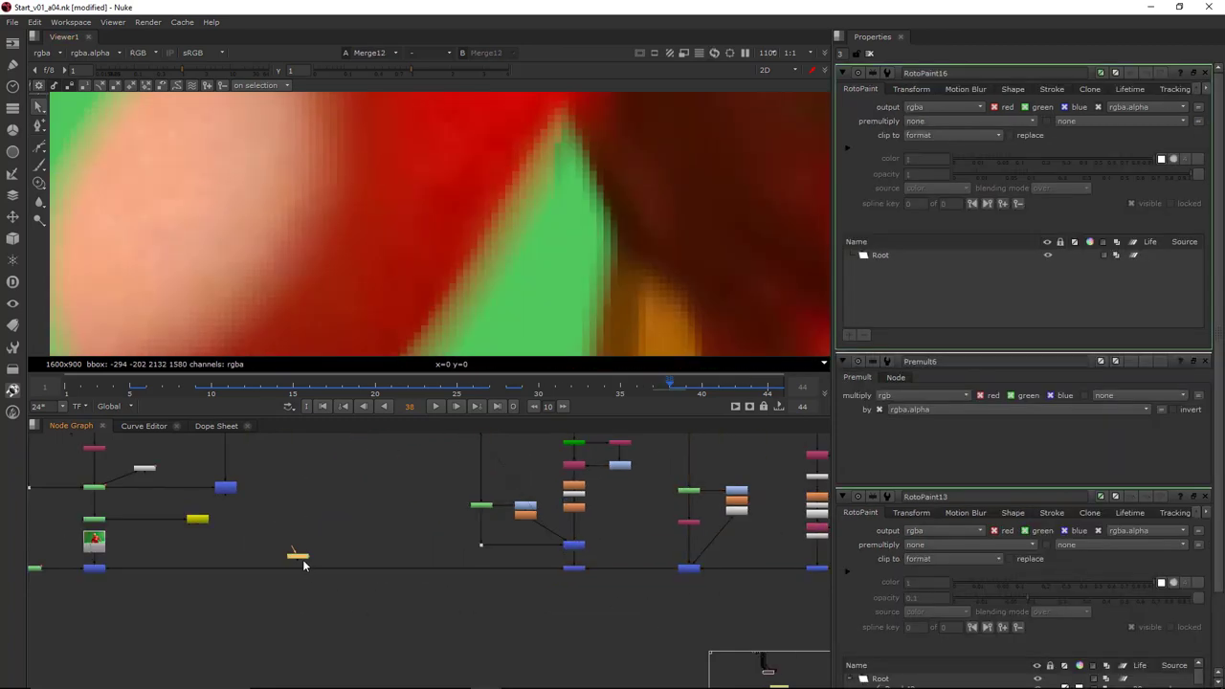
{"action": "scroll", "coordinate": [303, 561], "scroll_direction": "up", "scroll_amount": 2}
{"action": "left_click_drag", "start_coordinate": [302, 559], "coordinate": [304, 577]}
Paint two blur strokes along the red edge beside the green gap at frame 38, resizing the brush to fit
{"action": "left_click", "coordinate": [39, 203]}
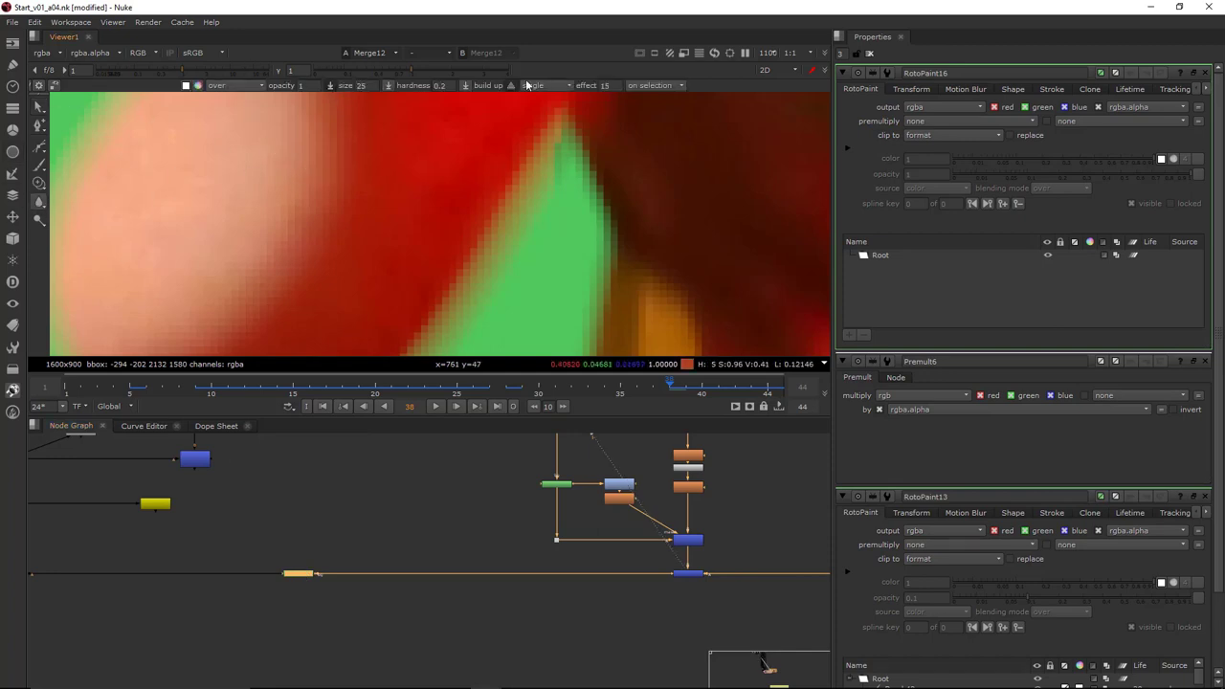
{"action": "scroll", "coordinate": [574, 143], "scroll_direction": "up", "scroll_amount": 3}
{"action": "left_click_drag", "start_coordinate": [546, 175], "coordinate": [507, 236], "text": "shift"}
{"action": "middle_click_drag", "start_coordinate": [536, 177], "coordinate": [545, 244]}
{"action": "left_click_drag", "start_coordinate": [555, 249], "coordinate": [538, 233], "text": "shift"}
{"action": "left_click_drag", "start_coordinate": [538, 187], "coordinate": [517, 260]}
Smear the edge near the gap's tip at frame 38 in RotoPaint16, then check the node's result
{"action": "left_click", "coordinate": [39, 203]}
{"action": "left_click", "coordinate": [76, 236]}
{"action": "mouse_move", "coordinate": [527, 239]}
{"action": "left_mouse_down"}
{"action": "mouse_move", "coordinate": [532, 215]}
{"action": "mouse_move", "coordinate": [545, 219]}
{"action": "left_mouse_up"}
{"action": "left_click_drag", "start_coordinate": [348, 542], "coordinate": [246, 621]}
{"action": "key", "text": "1"}
{"action": "scroll", "coordinate": [583, 225], "scroll_direction": "down", "scroll_amount": 6}
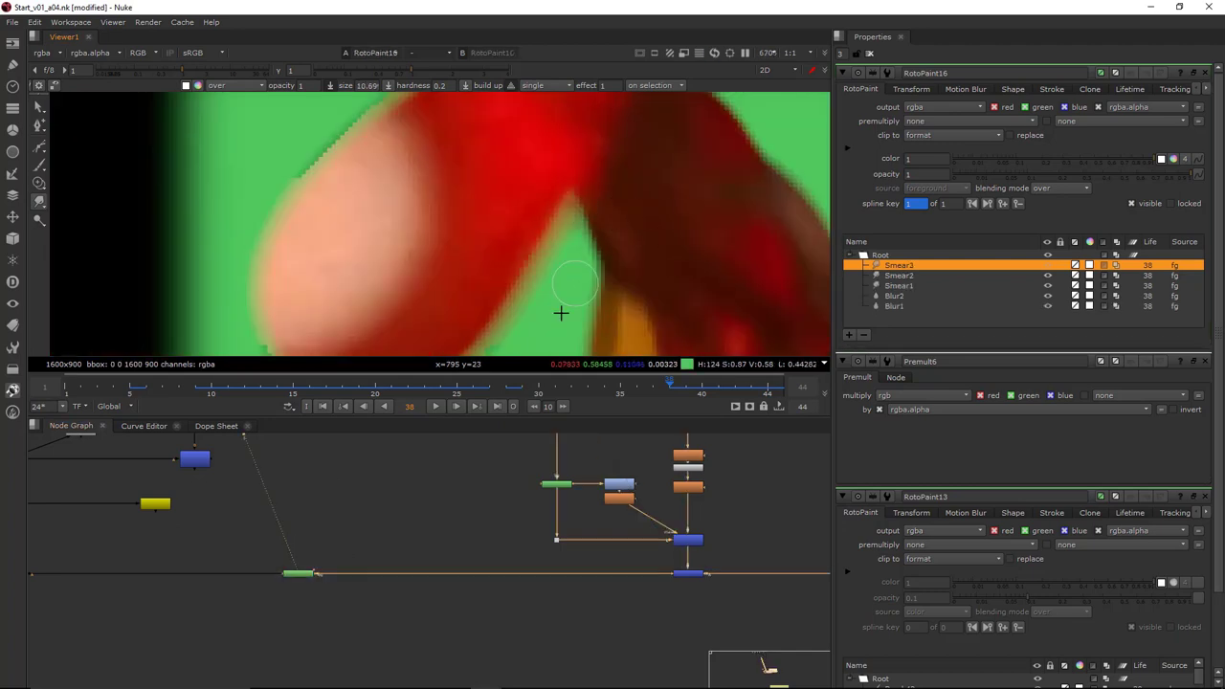
Compare Keymix5 with the Read12 precomp around the green gap at frame 38
{"action": "scroll", "coordinate": [287, 536], "scroll_direction": "down", "scroll_amount": 3}
{"action": "middle_click_drag", "start_coordinate": [287, 536], "coordinate": [490, 524]}
{"action": "left_click", "coordinate": [326, 545]}
{"action": "key", "text": "1"}
{"action": "left_click", "coordinate": [38, 106]}
{"action": "scroll", "coordinate": [393, 572], "scroll_direction": "up", "scroll_amount": 3}
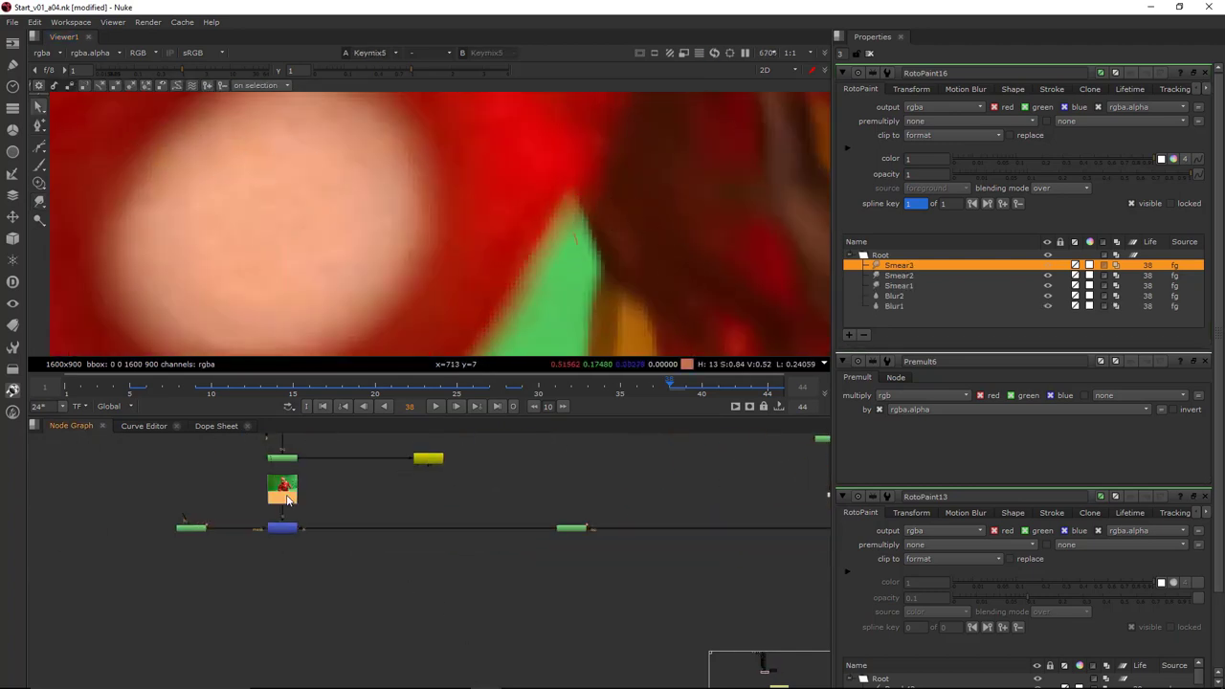
{"action": "key", "text": "2"}
{"action": "key", "text": "1"}
{"action": "middle_click_drag", "start_coordinate": [632, 278], "coordinate": [632, 232]}
{"action": "scroll", "coordinate": [652, 522], "scroll_direction": "down", "scroll_amount": 3}
Open the Roto12 settings, inspect BSpline3 beside the gap at frame 38, and hide the viewer overlay
{"action": "middle_click_drag", "start_coordinate": [771, 502], "coordinate": [411, 596]}
{"action": "scroll", "coordinate": [744, 532], "scroll_direction": "up", "scroll_amount": 3}
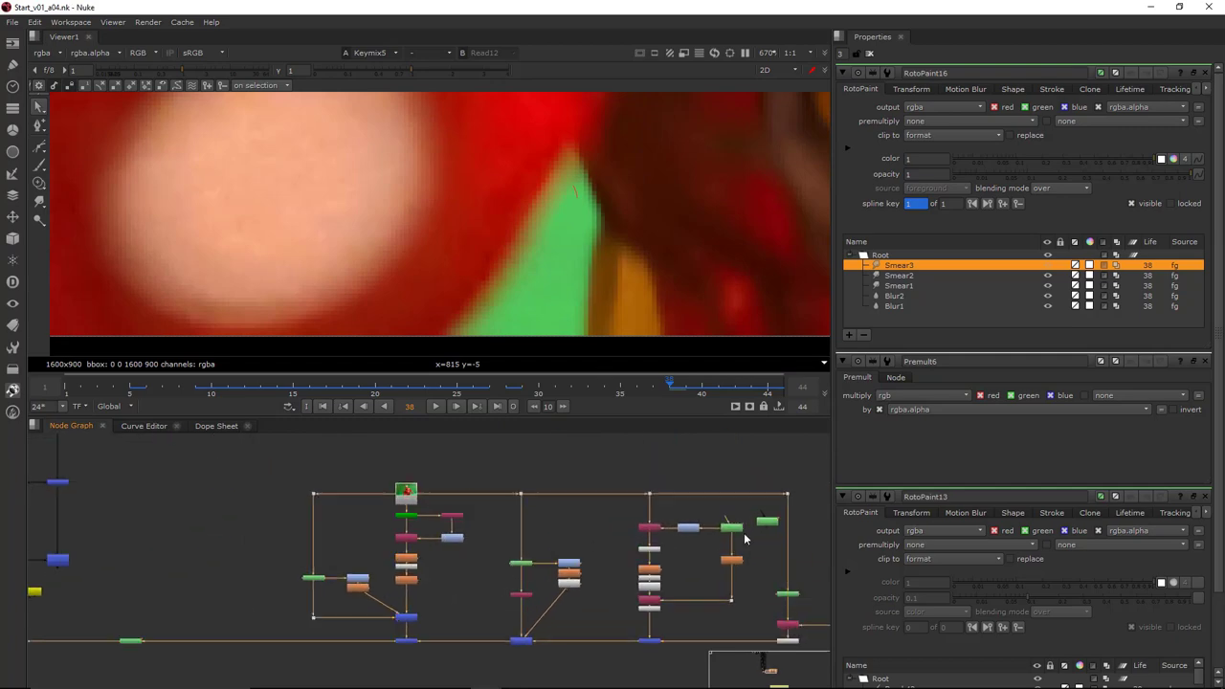
{"action": "double_click", "coordinate": [726, 526]}
{"action": "middle_click_drag", "start_coordinate": [604, 206], "coordinate": [624, 185]}
{"action": "scroll", "coordinate": [624, 186], "scroll_direction": "up", "scroll_amount": 3}
{"action": "left_click", "coordinate": [631, 240]}
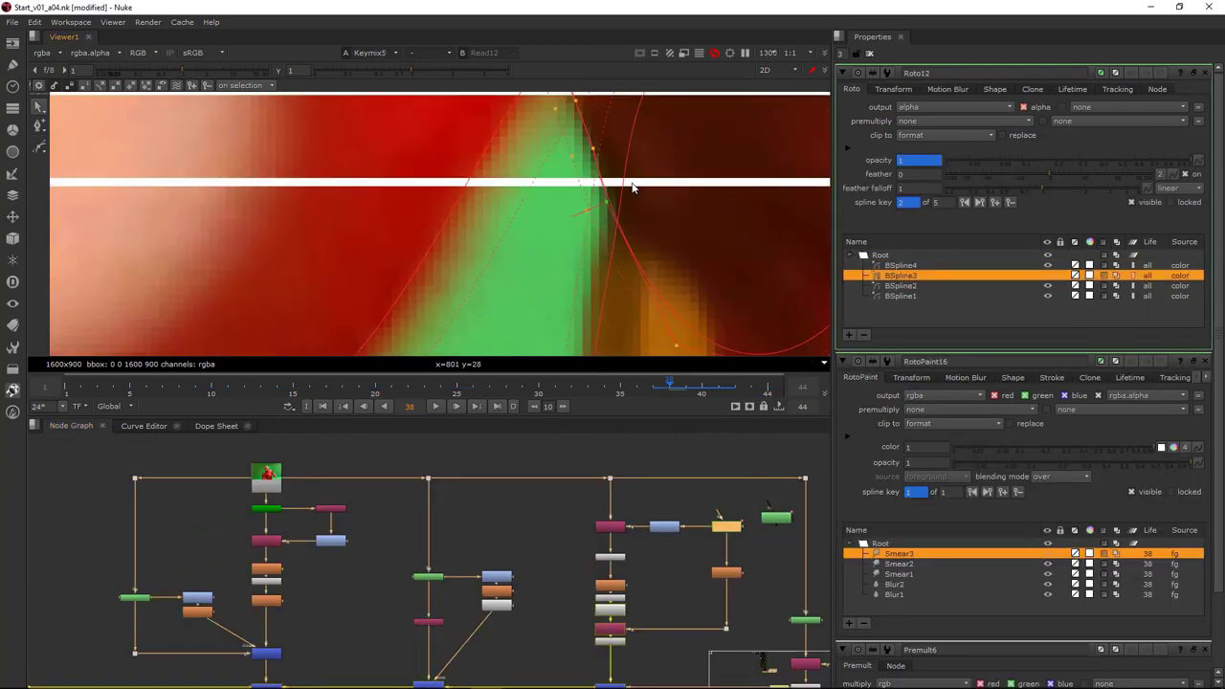
{"action": "key", "text": "o"}
Play the full Keymix5 shot from frame 1 and stop at frame 18
{"action": "scroll", "coordinate": [677, 202], "scroll_direction": "down", "scroll_amount": 2}
{"action": "scroll", "coordinate": [641, 175], "scroll_direction": "down", "scroll_amount": 10}
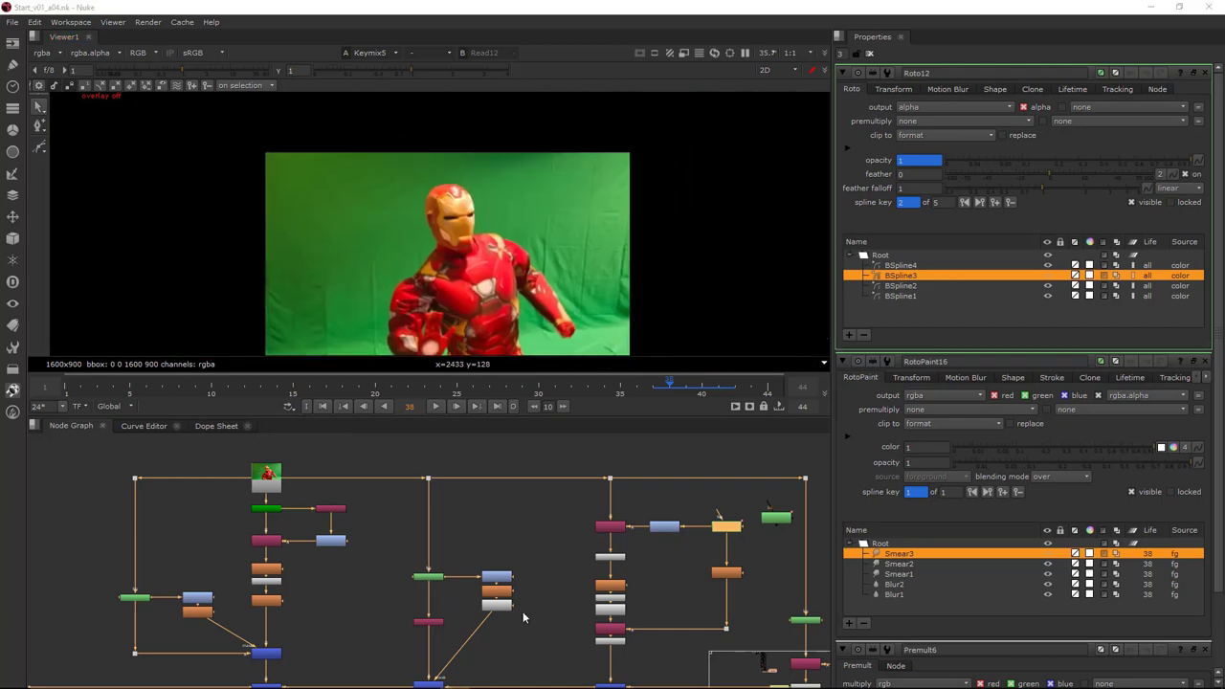
{"action": "middle_click_drag", "start_coordinate": [523, 617], "coordinate": [406, 563]}
{"action": "key", "text": "space"}
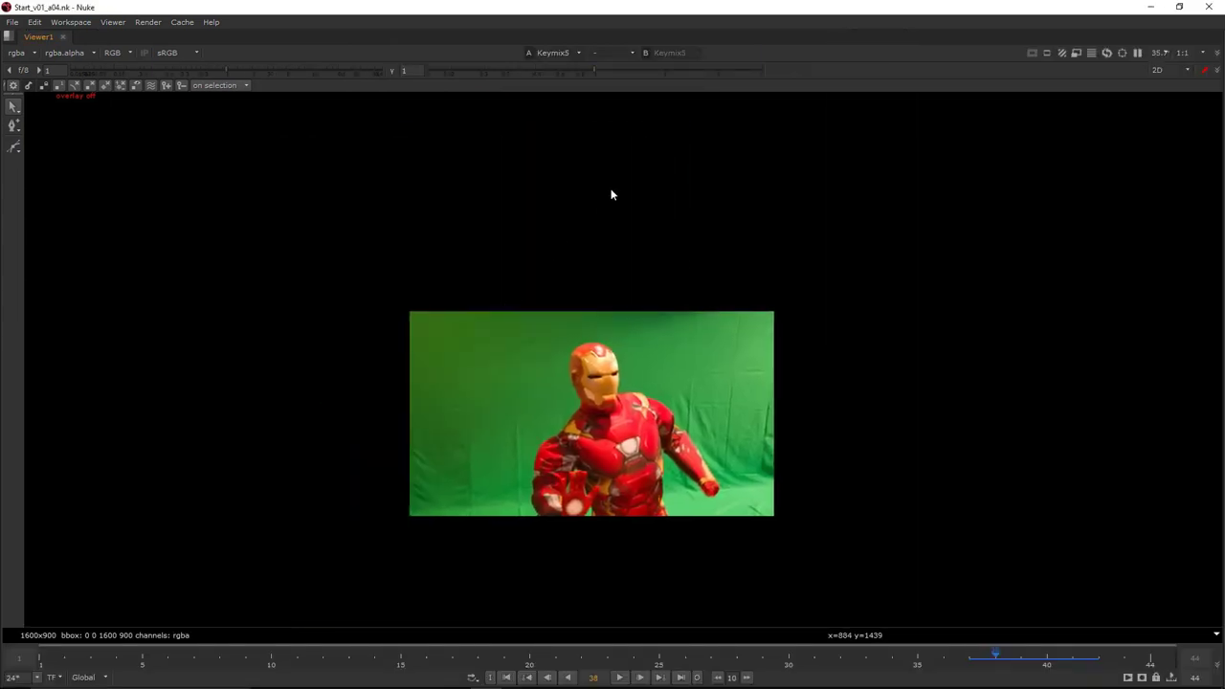
{"action": "key", "text": "space"}
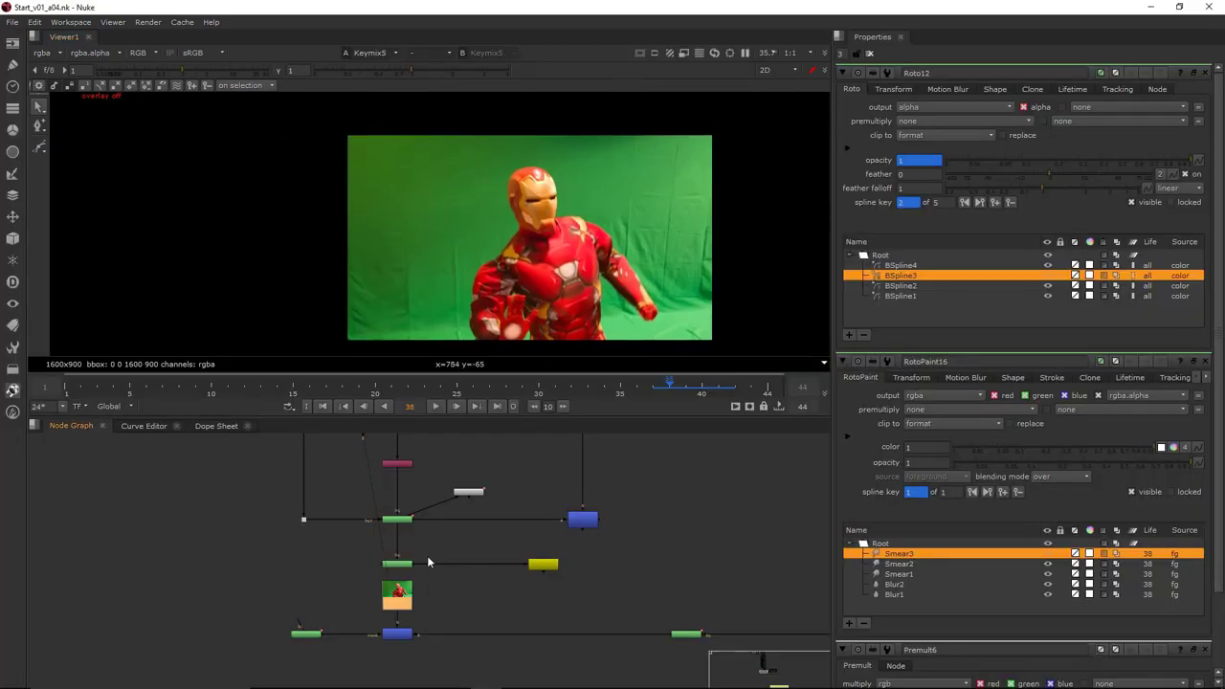
{"action": "left_click_drag", "start_coordinate": [390, 388], "coordinate": [324, 389]}
{"action": "left_click", "coordinate": [71, 388]}
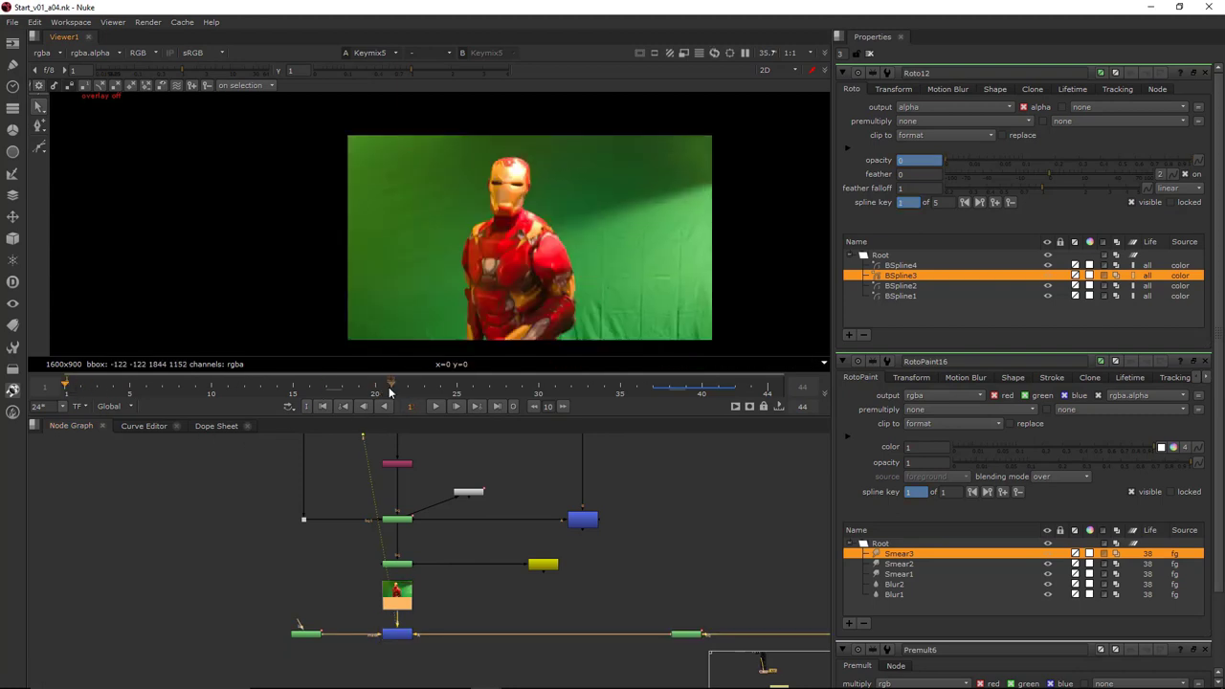
{"action": "key", "text": "l"}
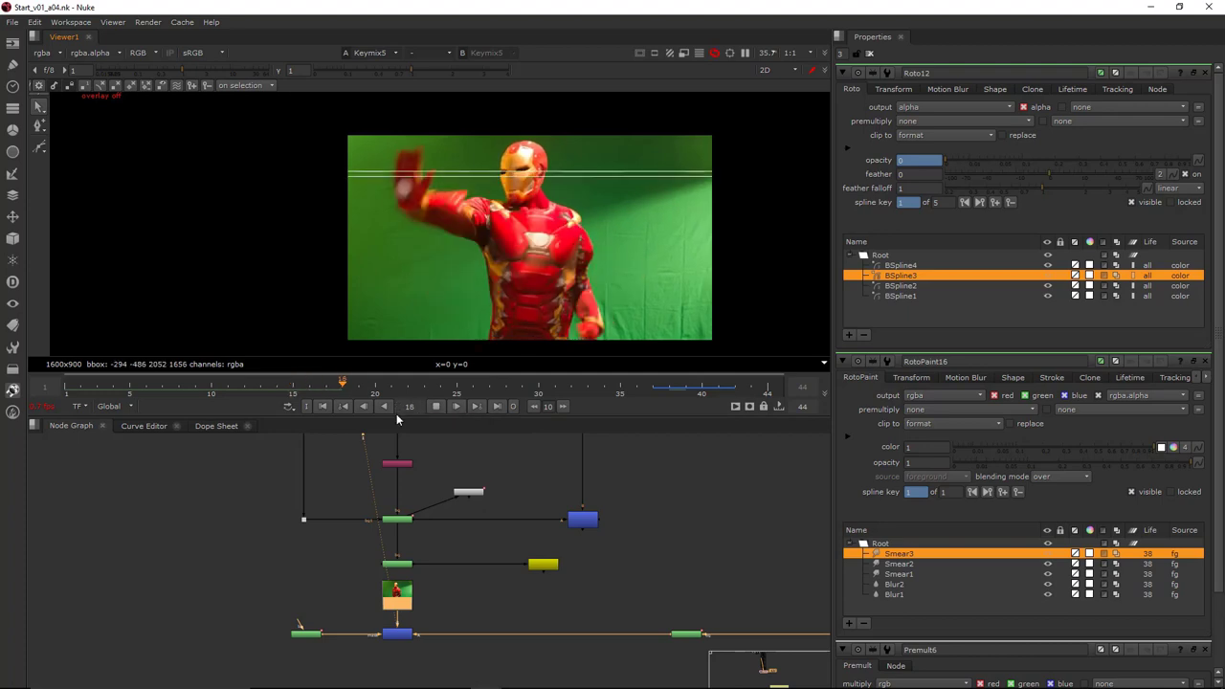
{"action": "left_click", "coordinate": [341, 393]}
Inspect the raised hand's fingertips at frame 18, comparing Keymix5 with the Read11 plate
{"action": "left_click_drag", "start_coordinate": [444, 604], "coordinate": [367, 661]}
{"action": "left_click", "coordinate": [358, 662]}
{"action": "key", "text": "ctrl+1"}
{"action": "scroll", "coordinate": [444, 219], "scroll_direction": "up", "scroll_amount": 3}
{"action": "middle_click_drag", "start_coordinate": [444, 219], "coordinate": [410, 190]}
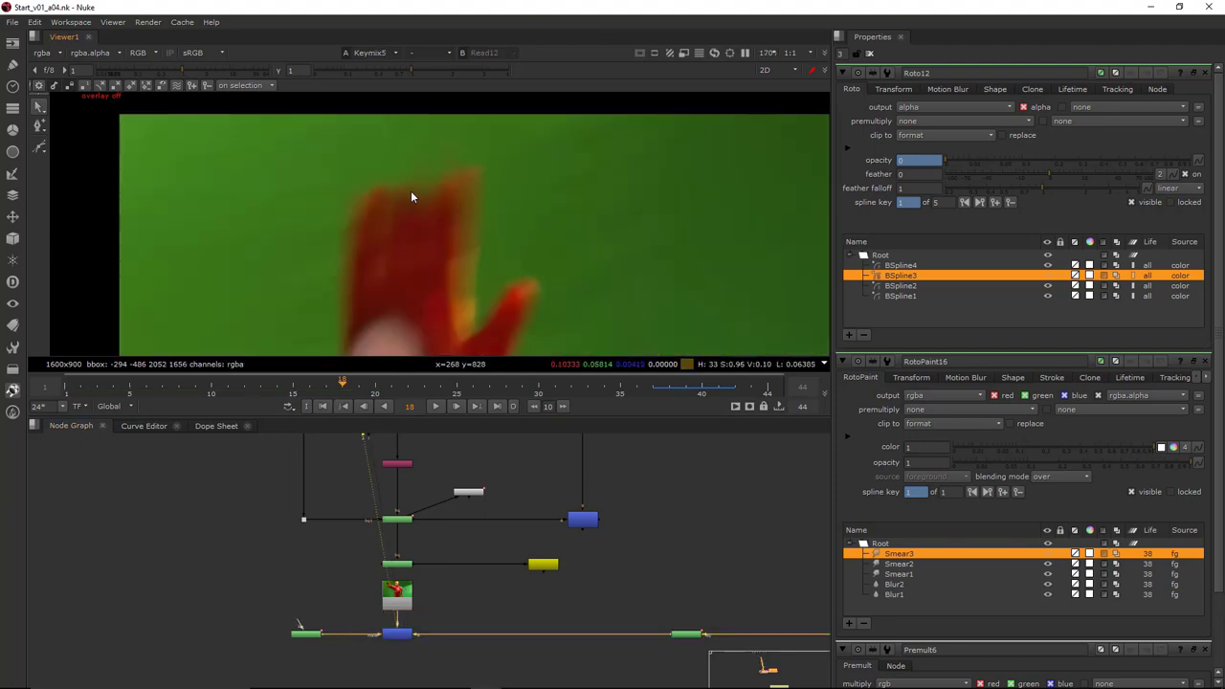
{"action": "scroll", "coordinate": [574, 620], "scroll_direction": "down", "scroll_amount": 4}
{"action": "middle_click_drag", "start_coordinate": [574, 620], "coordinate": [368, 656]}
{"action": "left_click", "coordinate": [607, 572]}
{"action": "key", "text": "1"}
{"action": "scroll", "coordinate": [278, 670], "scroll_direction": "up", "scroll_amount": 2}
{"action": "middle_click_drag", "start_coordinate": [278, 670], "coordinate": [390, 601]}
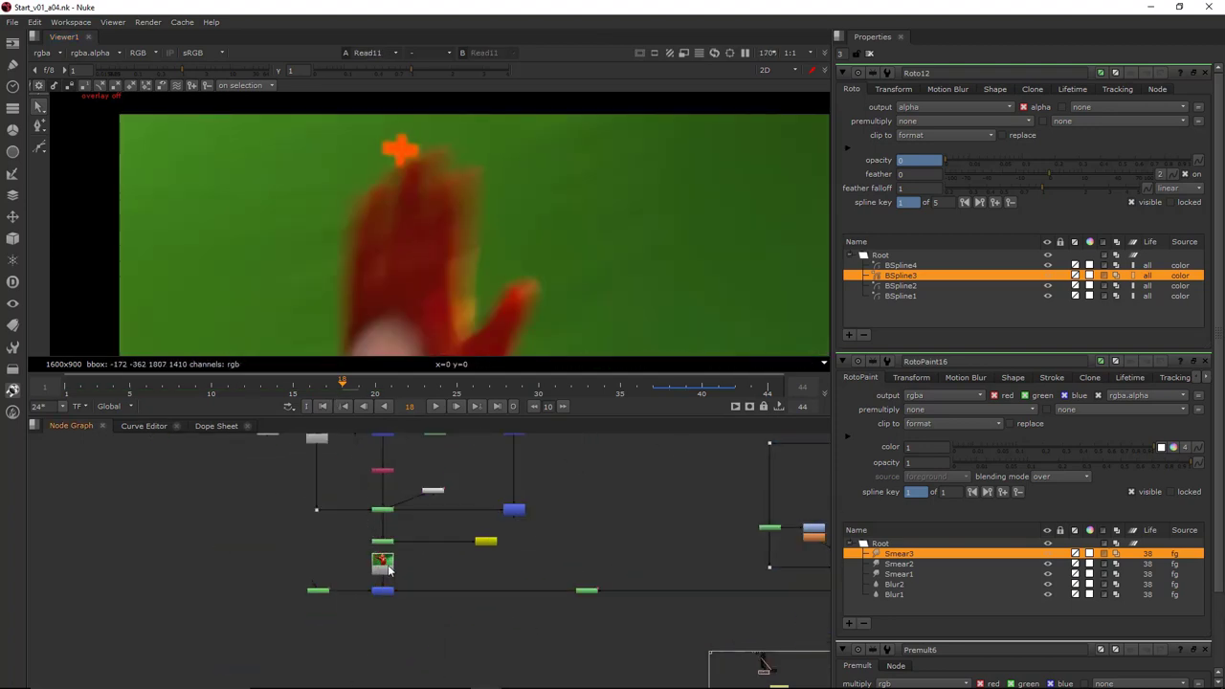
{"action": "key", "text": "1"}
{"action": "scroll", "coordinate": [477, 543], "scroll_direction": "down", "scroll_amount": 6}
{"action": "middle_click_drag", "start_coordinate": [486, 456], "coordinate": [484, 502]}
{"action": "scroll", "coordinate": [496, 519], "scroll_direction": "up", "scroll_amount": 6}
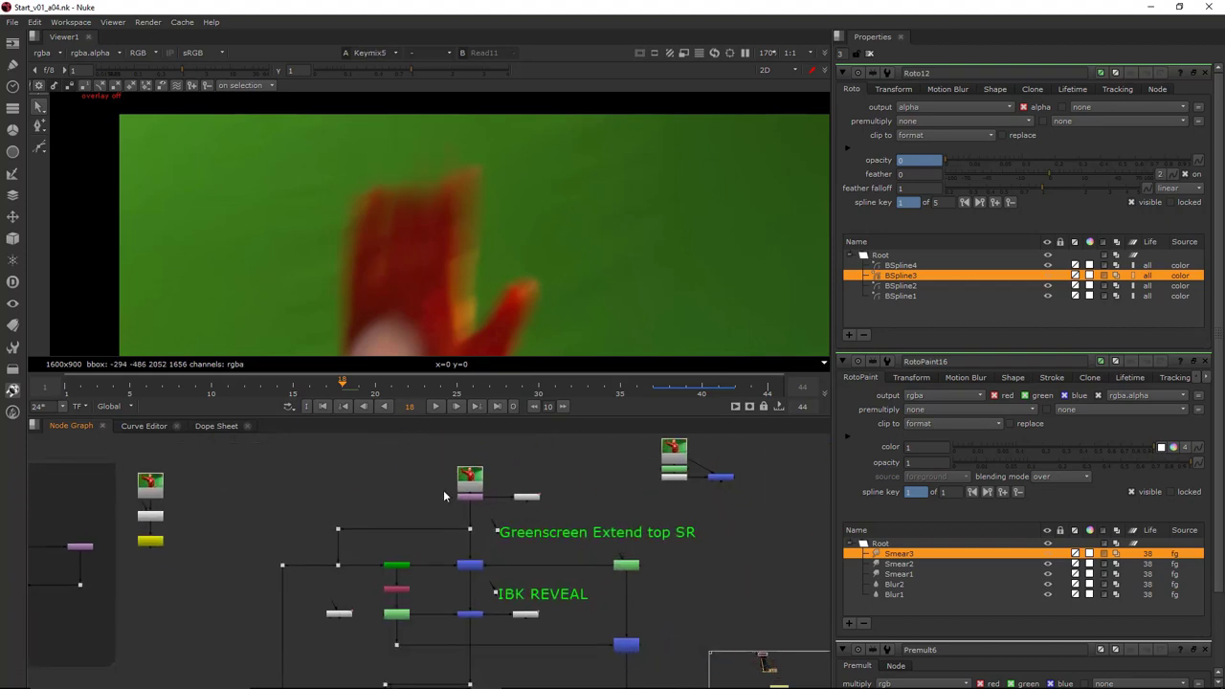
Trace the fingertip paint upstream by viewing Reformat1 and the colour and alpha of Merge3 near the LIVE PAINT section
{"action": "left_click", "coordinate": [470, 497]}
{"action": "key", "text": "1"}
{"action": "middle_click_drag", "start_coordinate": [528, 580], "coordinate": [539, 486]}
{"action": "scroll", "coordinate": [532, 583], "scroll_direction": "down", "scroll_amount": 2}
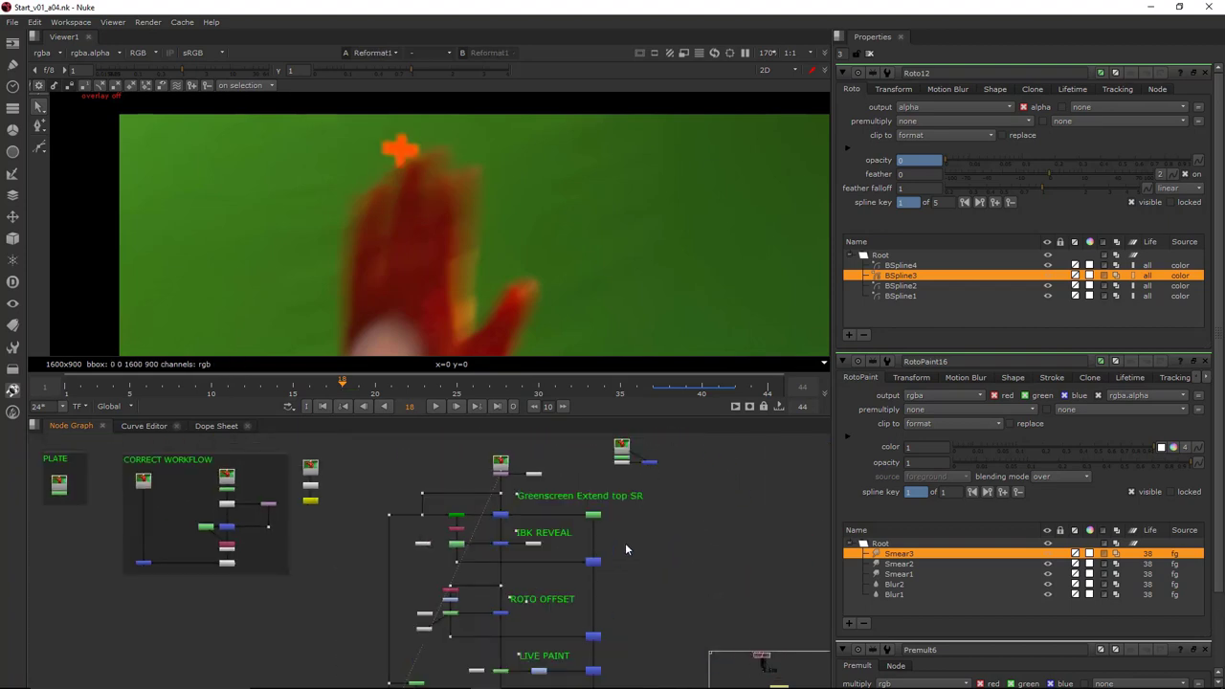
{"action": "key", "text": "a"}
{"action": "scroll", "coordinate": [641, 571], "scroll_direction": "down", "scroll_amount": 4}
{"action": "scroll", "coordinate": [630, 643], "scroll_direction": "up", "scroll_amount": 3}
{"action": "left_click", "coordinate": [608, 577]}
{"action": "key", "text": "1"}
{"action": "left_click_drag", "start_coordinate": [639, 642], "coordinate": [606, 685]}
{"action": "scroll", "coordinate": [557, 610], "scroll_direction": "up", "scroll_amount": 3}
{"action": "key", "text": "1"}
{"action": "left_click_drag", "start_coordinate": [698, 567], "coordinate": [628, 631]}
{"action": "left_click", "coordinate": [502, 601]}
{"action": "key", "text": "1"}
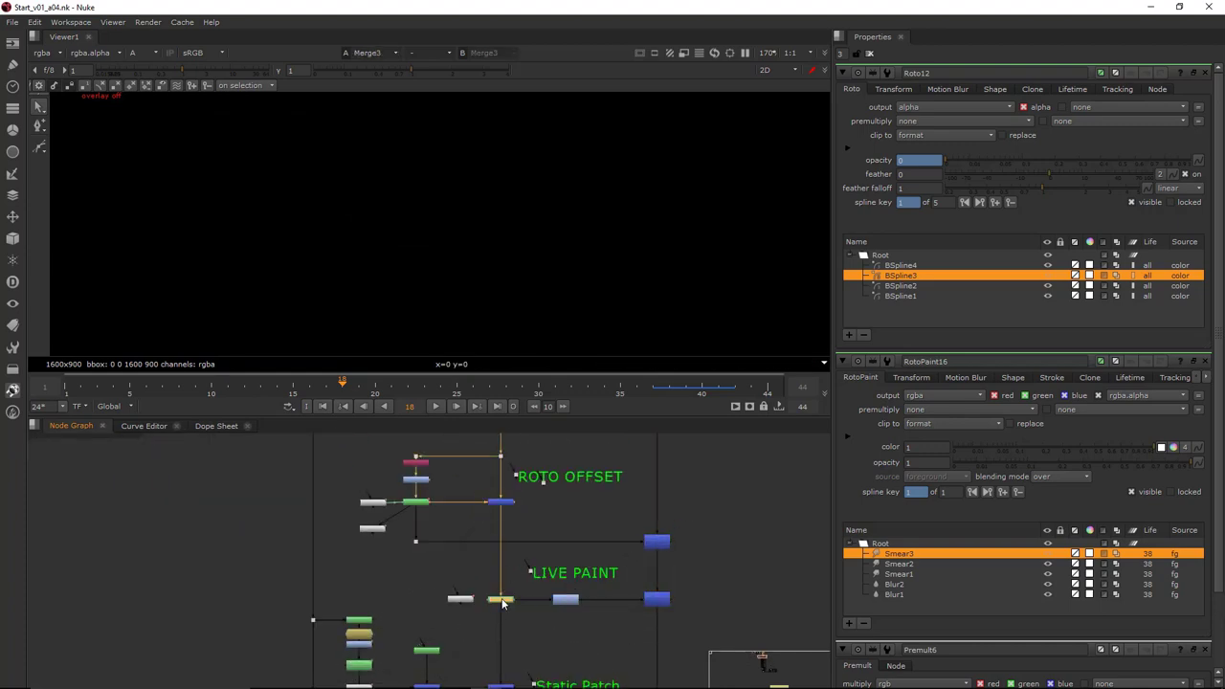
{"action": "scroll", "coordinate": [504, 601], "scroll_direction": "up", "scroll_amount": 4}
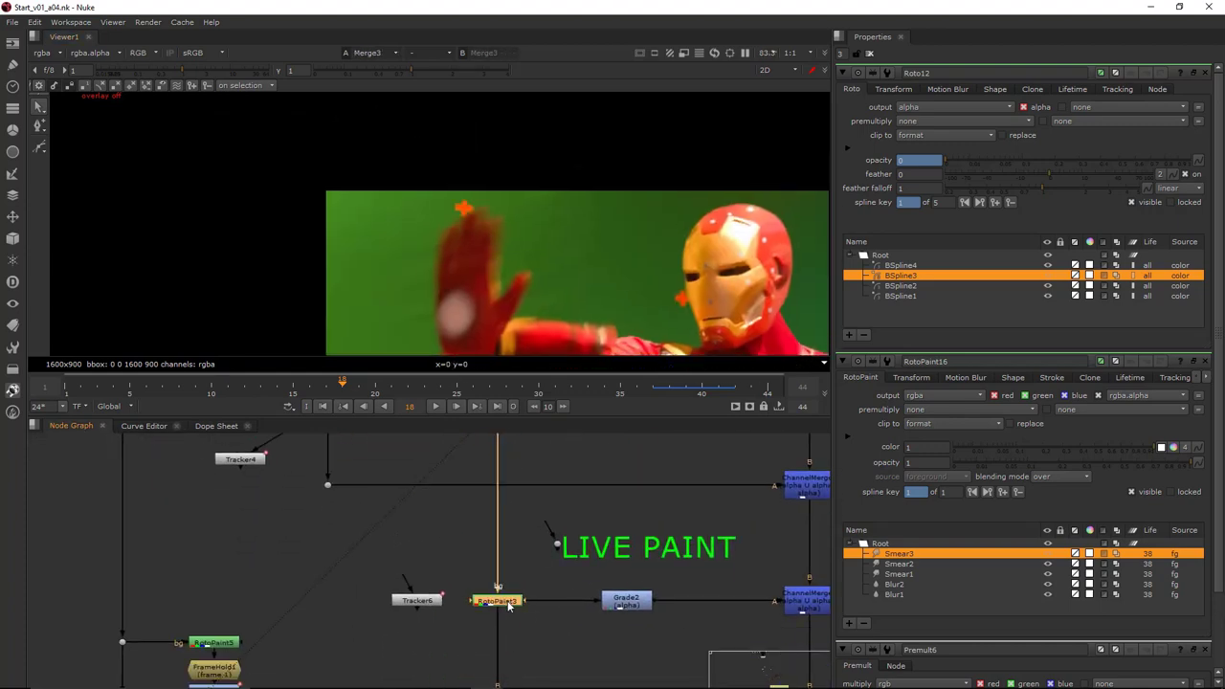
Open only the RotoPaint3 settings and examine its painted result on the hand from frame 18 back to frame 16
{"action": "double_click", "coordinate": [508, 603]}
{"action": "left_click", "coordinate": [1205, 361]}
{"action": "left_click", "coordinate": [1204, 361]}
{"action": "key", "text": "1"}
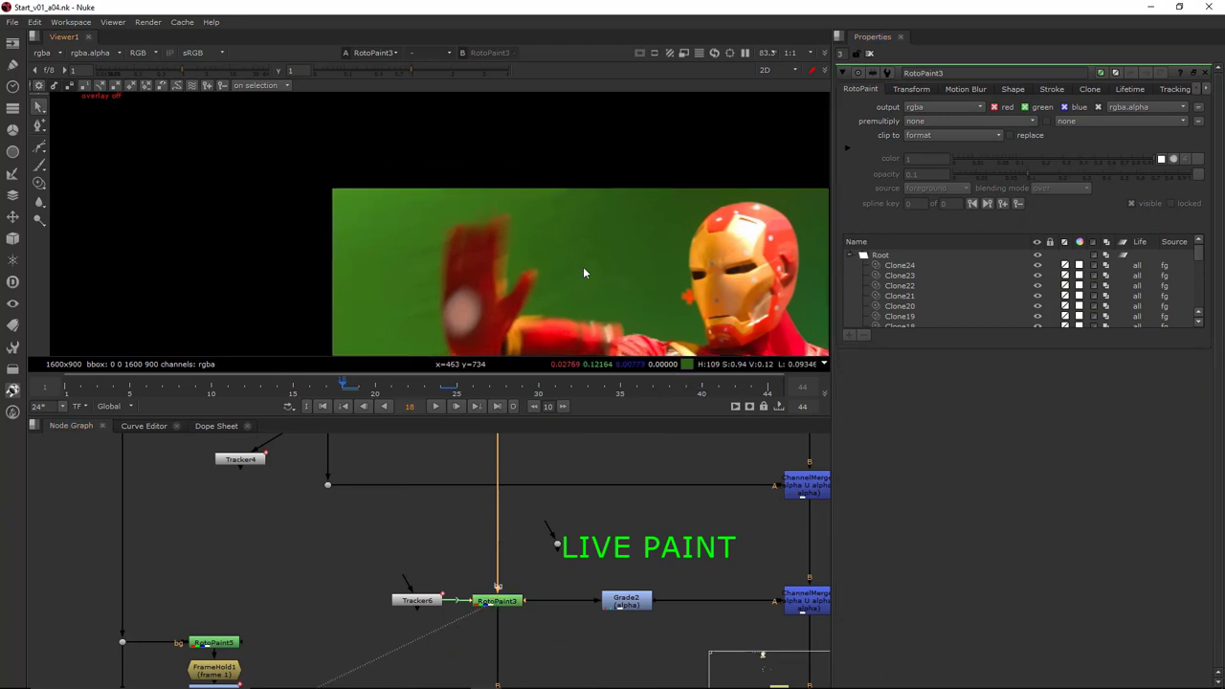
{"action": "key", "text": "Left"}
{"action": "key", "text": "Left"}
{"action": "key", "text": "Right"}
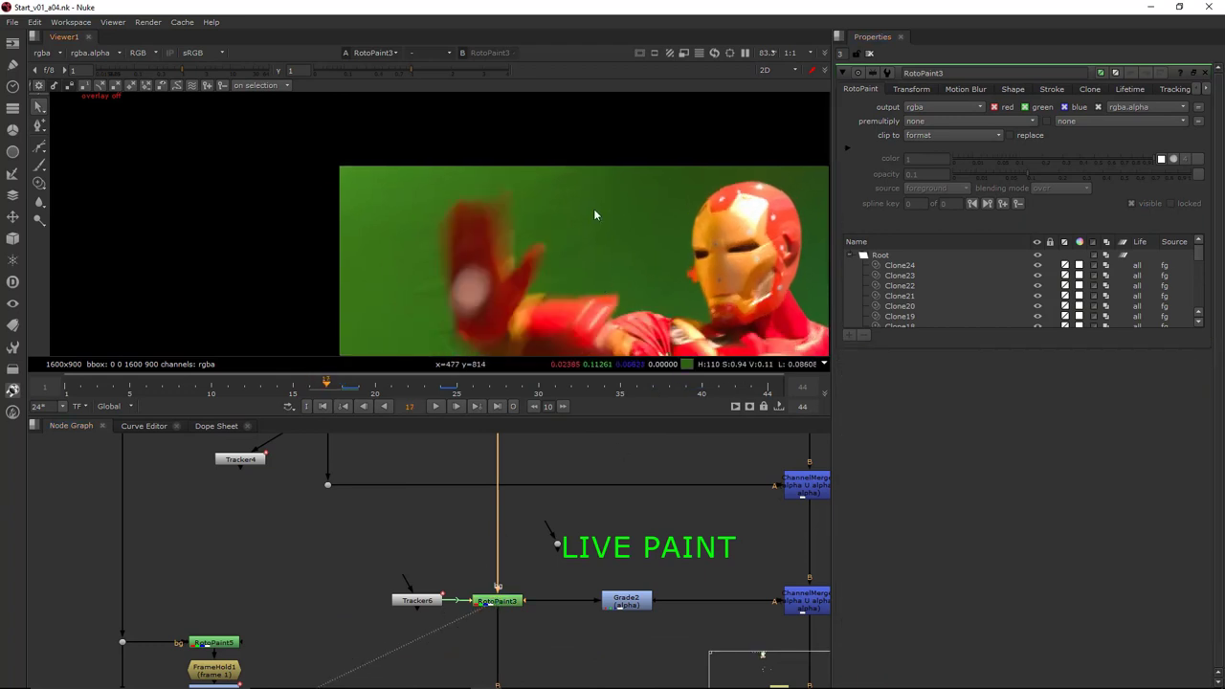
{"action": "key", "text": "Left"}
Key the opacity of RotoPaint3's Root layer at 1 on frame 16 and 0 on frame 17
{"action": "left_click", "coordinate": [914, 254]}
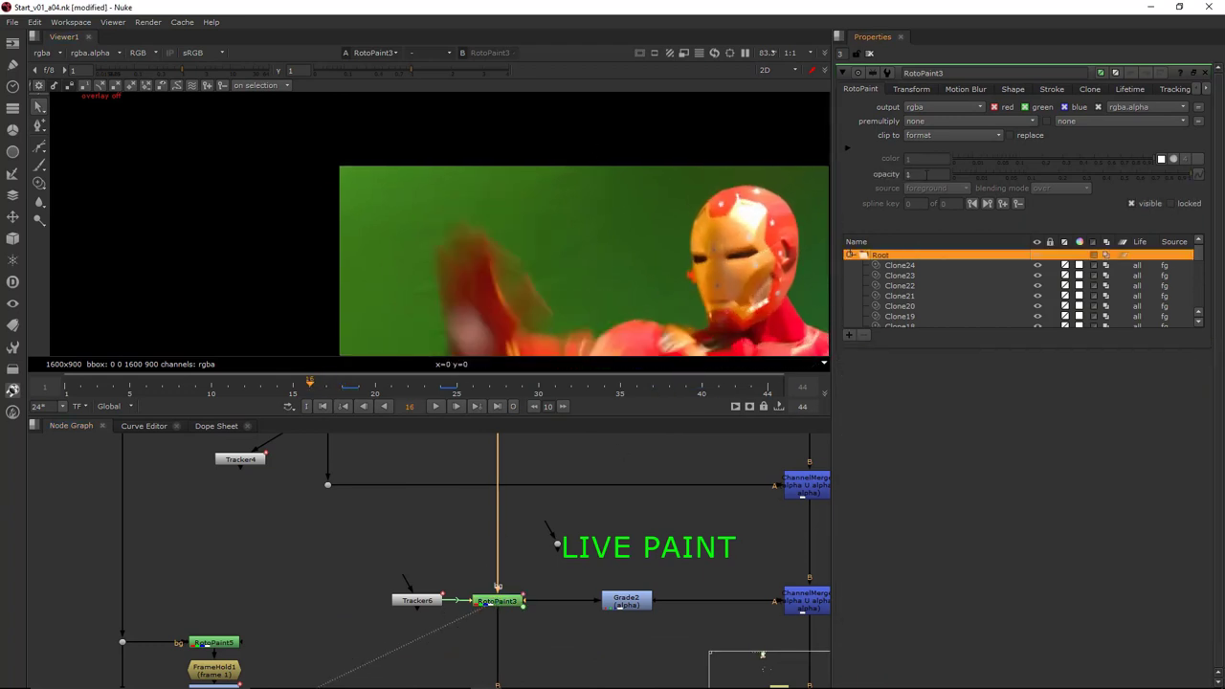
{"action": "key", "text": "Right"}
{"action": "type", "text": "0"}
{"action": "key", "text": "Right"}
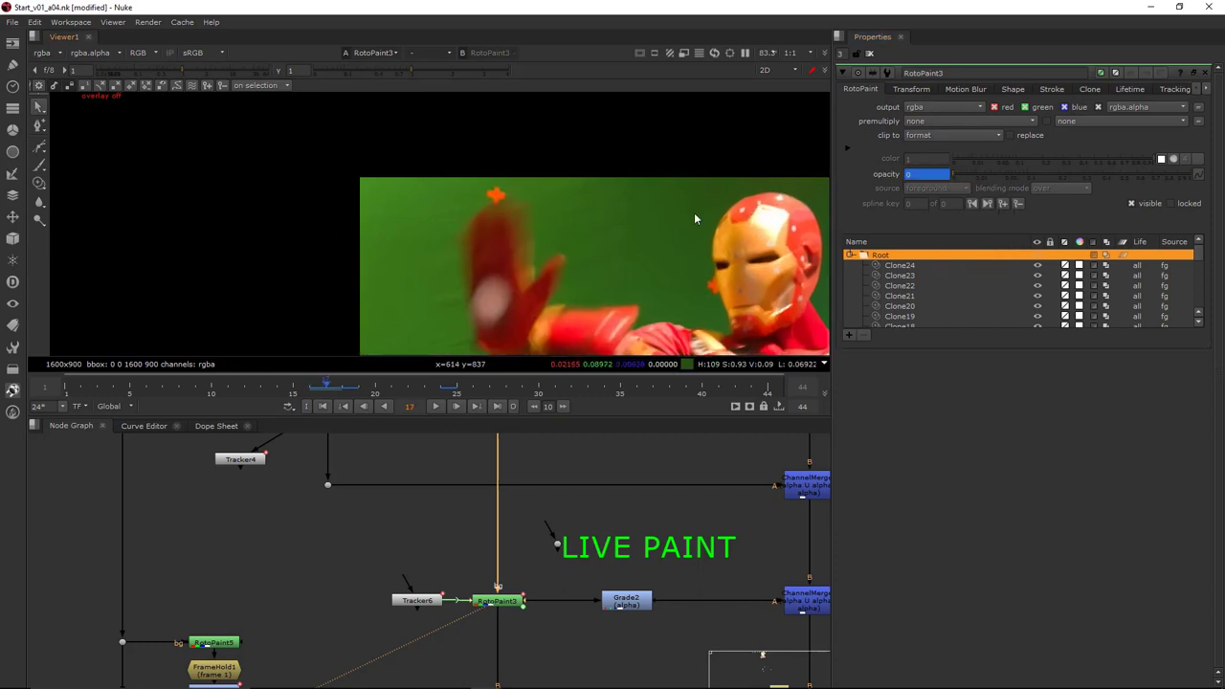
{"action": "key", "text": "Right"}
Set the Root opacity to 0 at frame 19 and 1 at frame 20, checking the marker above the fingertips
{"action": "scroll", "coordinate": [530, 203], "scroll_direction": "up", "scroll_amount": 5}
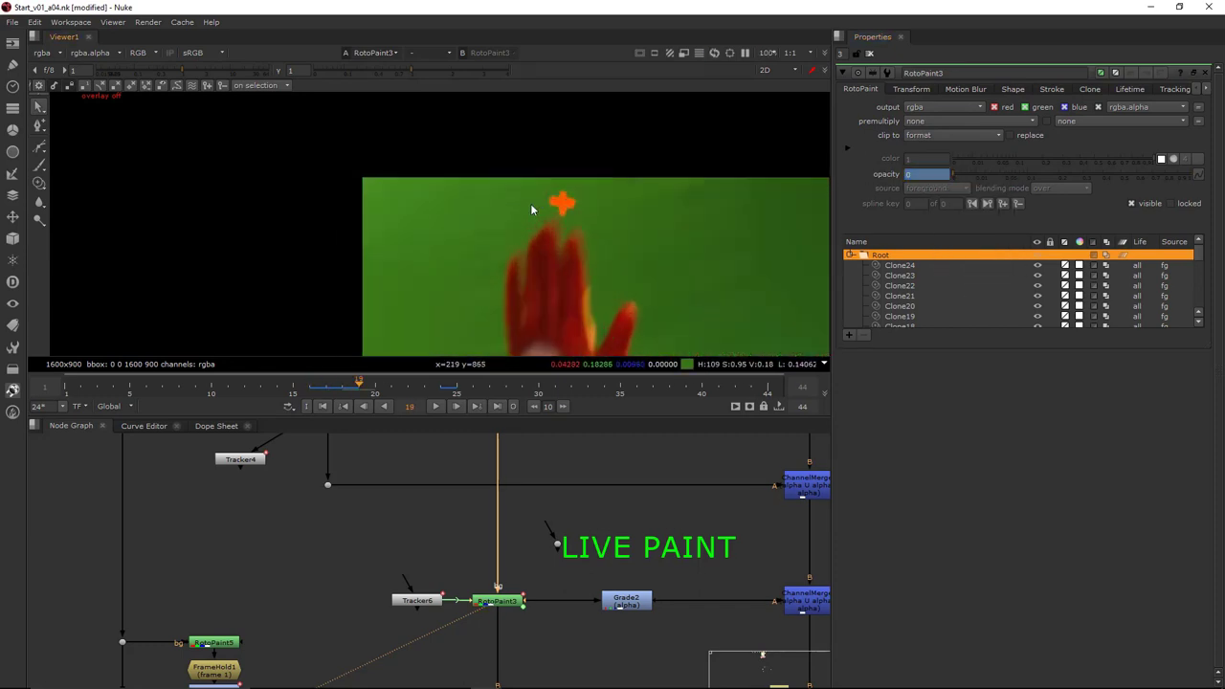
{"action": "type", "text": "1"}
{"action": "type", "text": "0"}
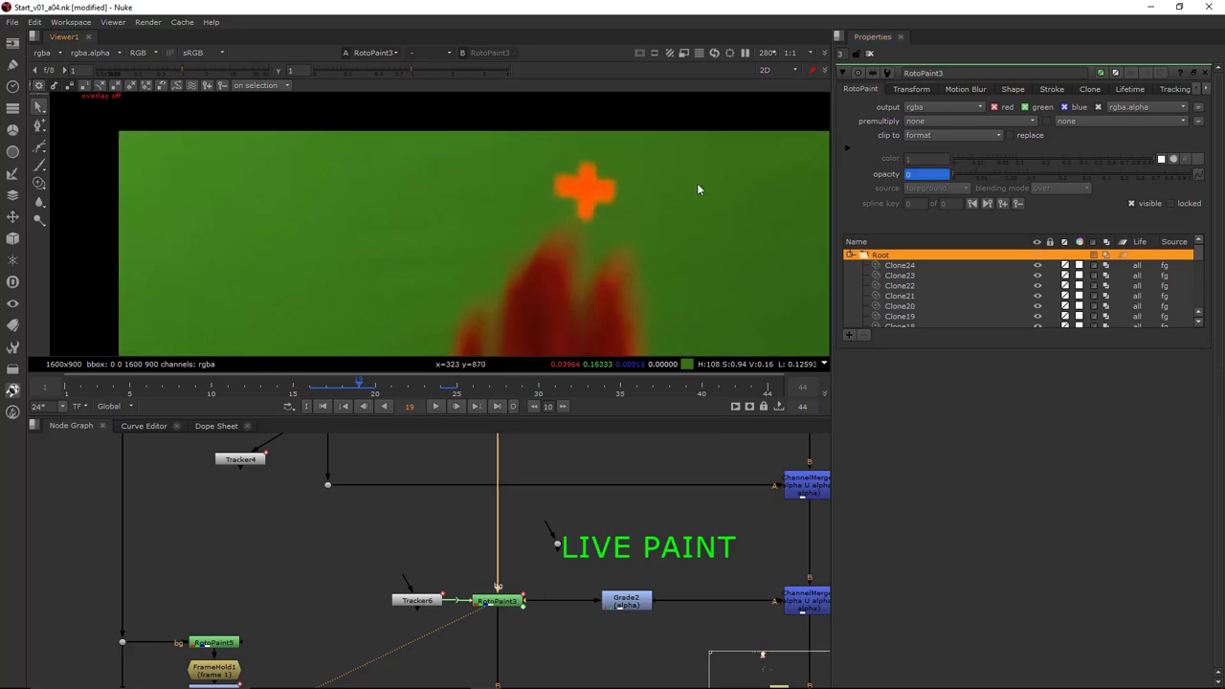
{"action": "key", "text": "Right"}
{"action": "type", "text": "1"}
{"action": "scroll", "coordinate": [754, 201], "scroll_direction": "down", "scroll_amount": 4}
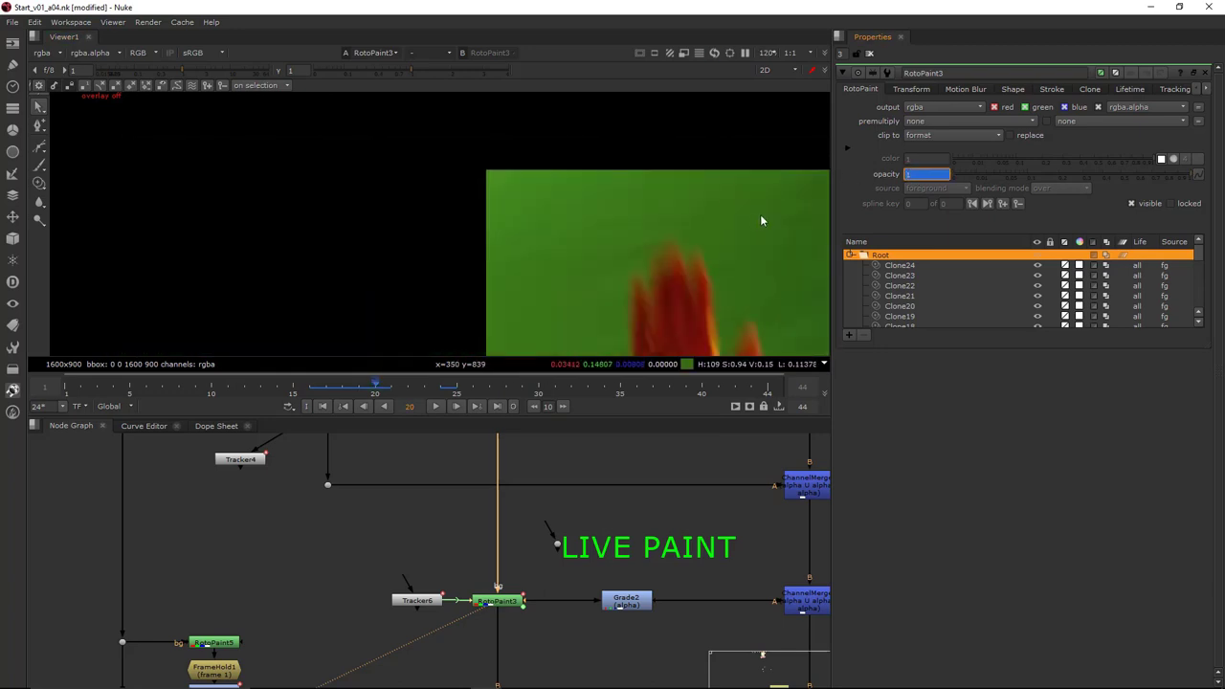
Switch the Root opacity between 0 and 1 to compare the paint around the fingertips at frames 19 and 20
{"action": "type", "text": "0"}
{"action": "key", "text": "Left"}
{"action": "scroll", "coordinate": [603, 198], "scroll_direction": "down", "scroll_amount": 2}
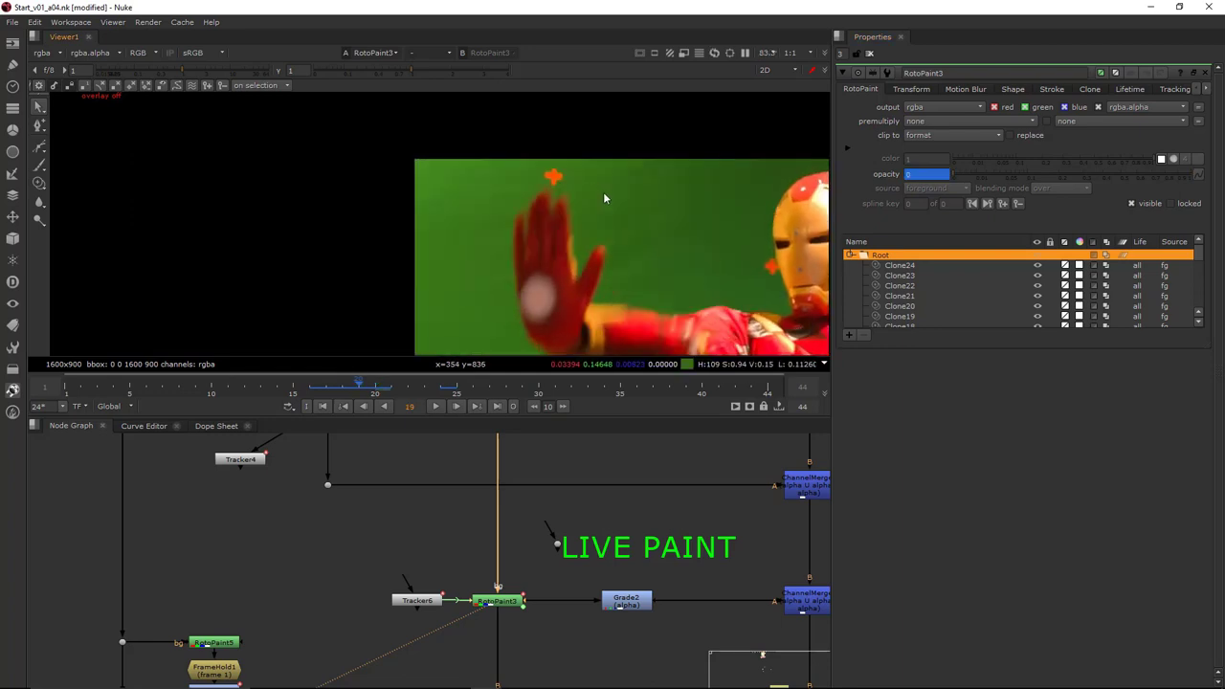
{"action": "key", "text": "Right"}
{"action": "type", "text": "1"}
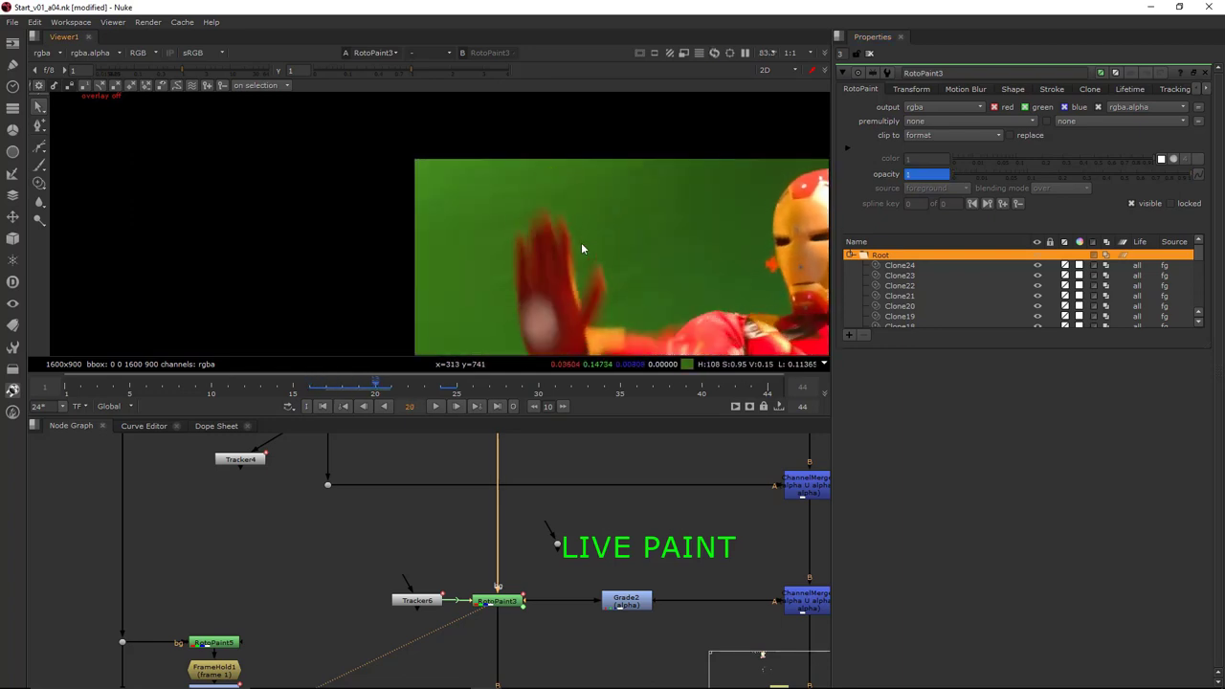
{"action": "type", "text": "0"}
{"action": "key", "text": "Left"}
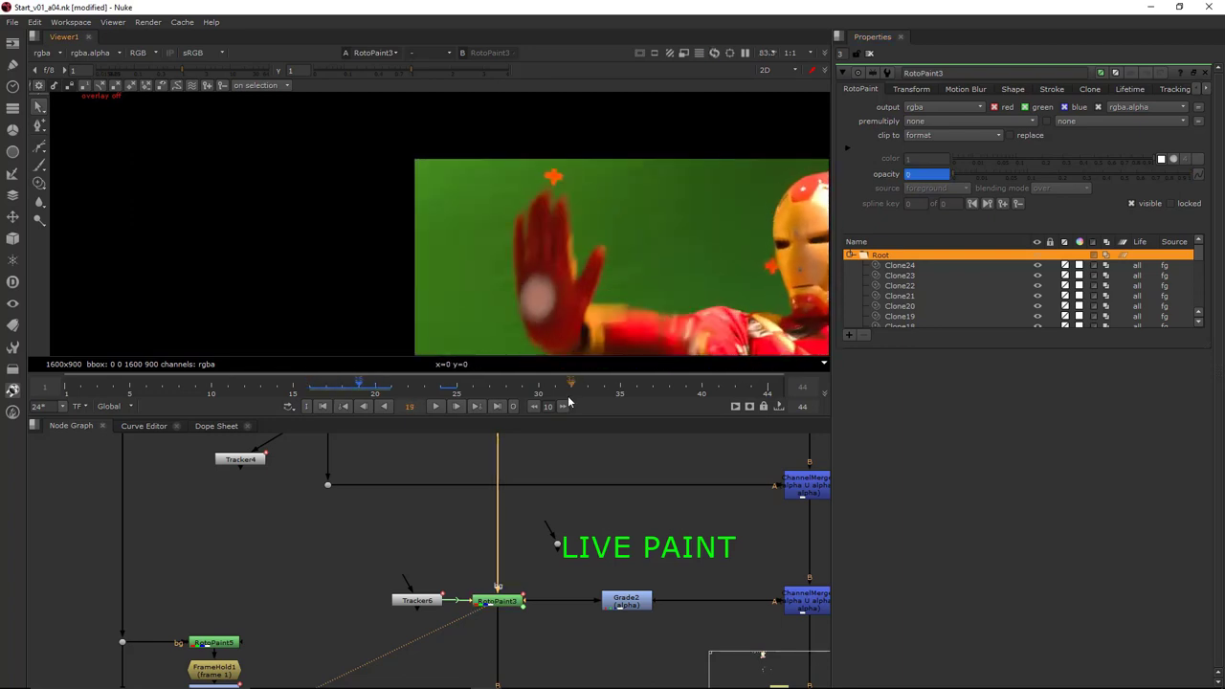
Render frames 17-19 of the paint precomp from the Write2 node
{"action": "scroll", "coordinate": [527, 555], "scroll_direction": "down", "scroll_amount": 4}
{"action": "middle_click_drag", "start_coordinate": [536, 631], "coordinate": [583, 473]}
{"action": "middle_click_drag", "start_coordinate": [497, 651], "coordinate": [574, 478]}
{"action": "scroll", "coordinate": [674, 592], "scroll_direction": "up", "scroll_amount": 4}
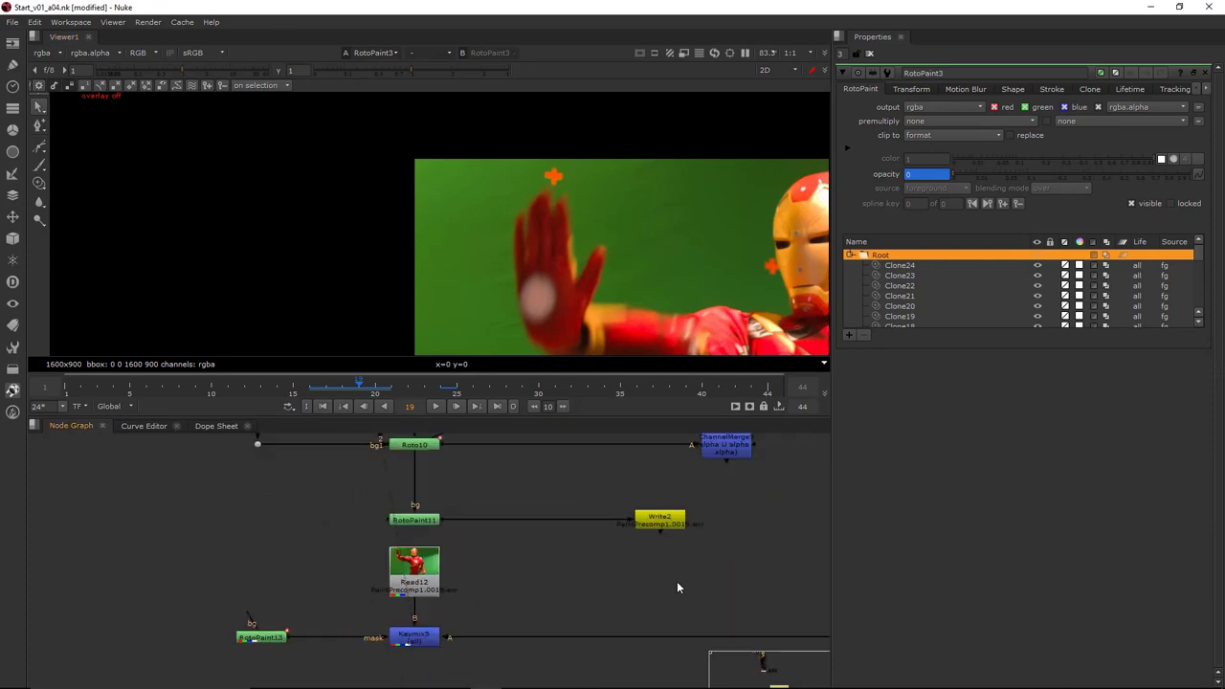
{"action": "scroll", "coordinate": [678, 588], "scroll_direction": "up", "scroll_amount": 1}
{"action": "double_click", "coordinate": [658, 507]}
{"action": "key", "text": "F7"}
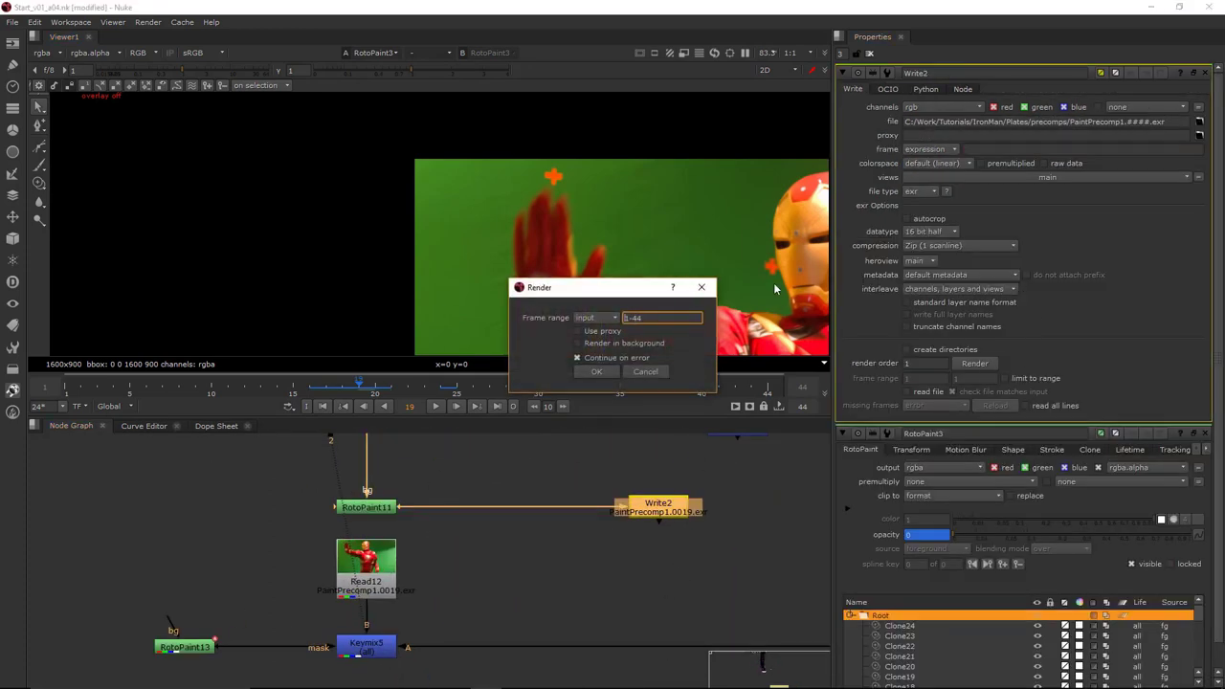
{"action": "type", "text": "17-19"}
{"action": "key", "text": "Return"}
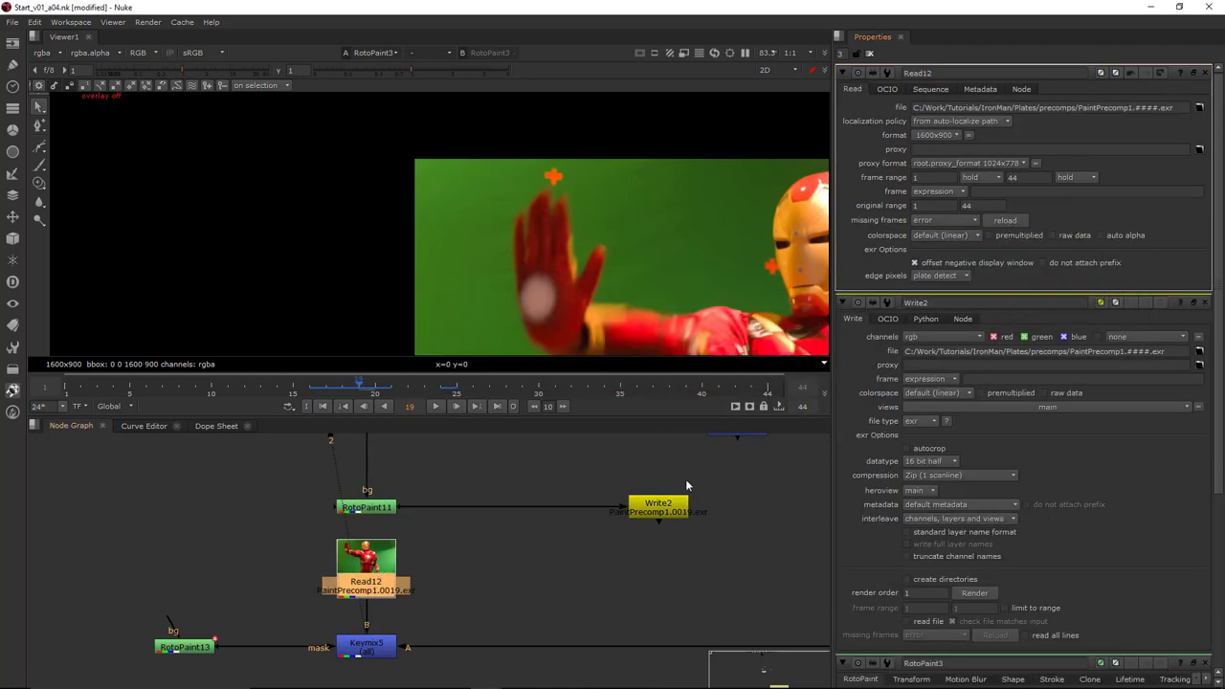
Check the rendered precomp in Read12 and the Keymix5 result at frame 17, then save the script
{"action": "key", "text": "1"}
{"action": "middle_click_drag", "start_coordinate": [542, 235], "coordinate": [571, 250]}
{"action": "key", "text": "Left"}
{"action": "key", "text": "Left"}
{"action": "left_click_drag", "start_coordinate": [446, 612], "coordinate": [337, 687]}
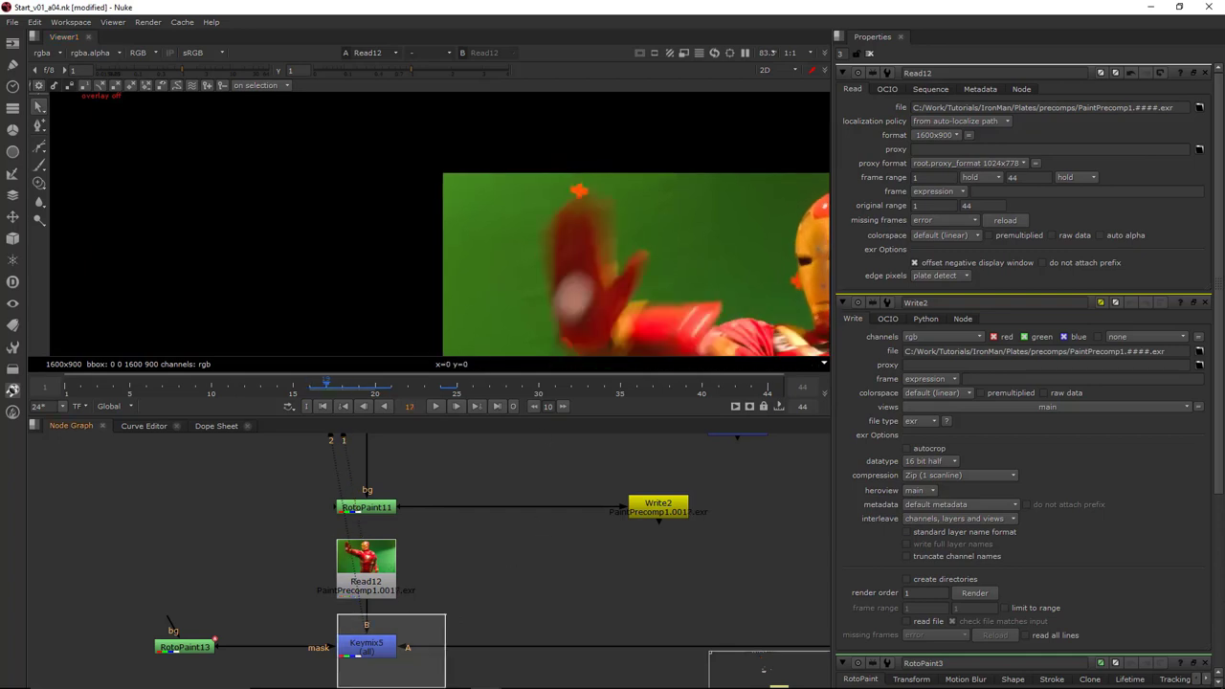
{"action": "key", "text": "1"}
{"action": "scroll", "coordinate": [539, 589], "scroll_direction": "down", "scroll_amount": 4}
{"action": "middle_click_drag", "start_coordinate": [760, 576], "coordinate": [601, 590]}
{"action": "key", "text": "ctrl+s"}
Inspect the orange marker above the fingertips at frame 17 and open the Roto11 settings
{"action": "middle_click_drag", "start_coordinate": [825, 571], "coordinate": [535, 573]}
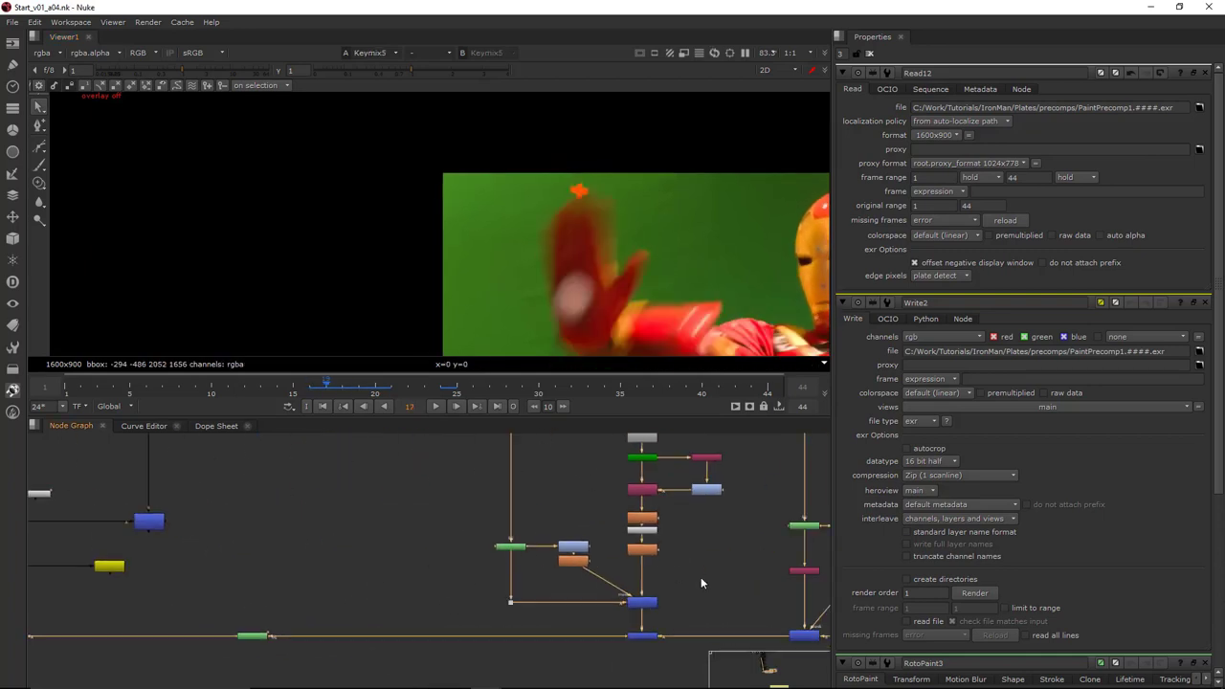
{"action": "middle_click_drag", "start_coordinate": [700, 578], "coordinate": [491, 562]}
{"action": "scroll", "coordinate": [591, 193], "scroll_direction": "up", "scroll_amount": 8}
{"action": "scroll", "coordinate": [706, 562], "scroll_direction": "down", "scroll_amount": 2}
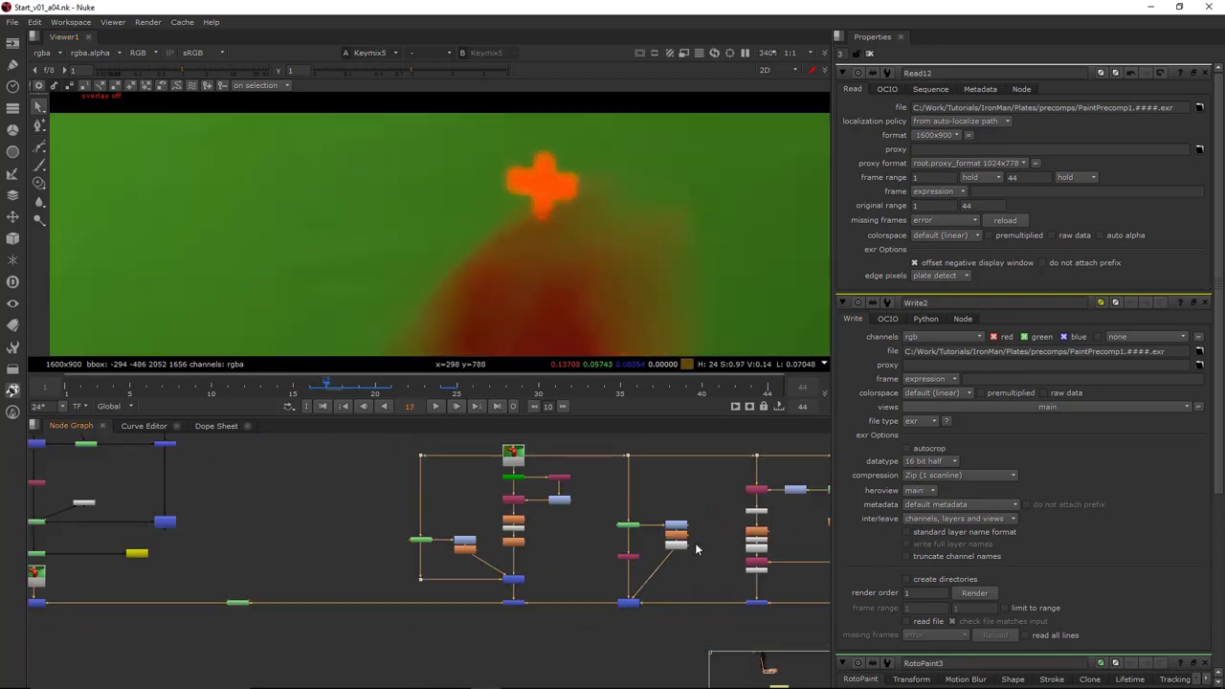
{"action": "middle_click_drag", "start_coordinate": [733, 555], "coordinate": [542, 555]}
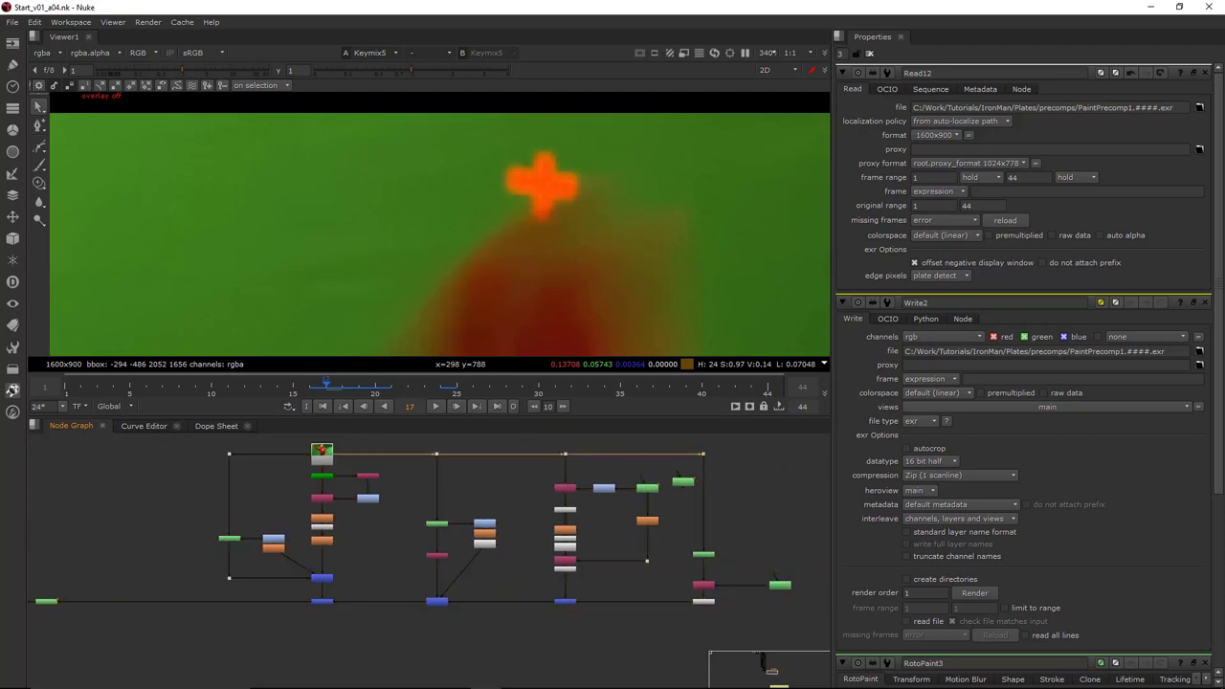
{"action": "middle_click_drag", "start_coordinate": [675, 524], "coordinate": [595, 504]}
{"action": "scroll", "coordinate": [649, 529], "scroll_direction": "up", "scroll_amount": 1}
{"action": "double_click", "coordinate": [707, 567]}
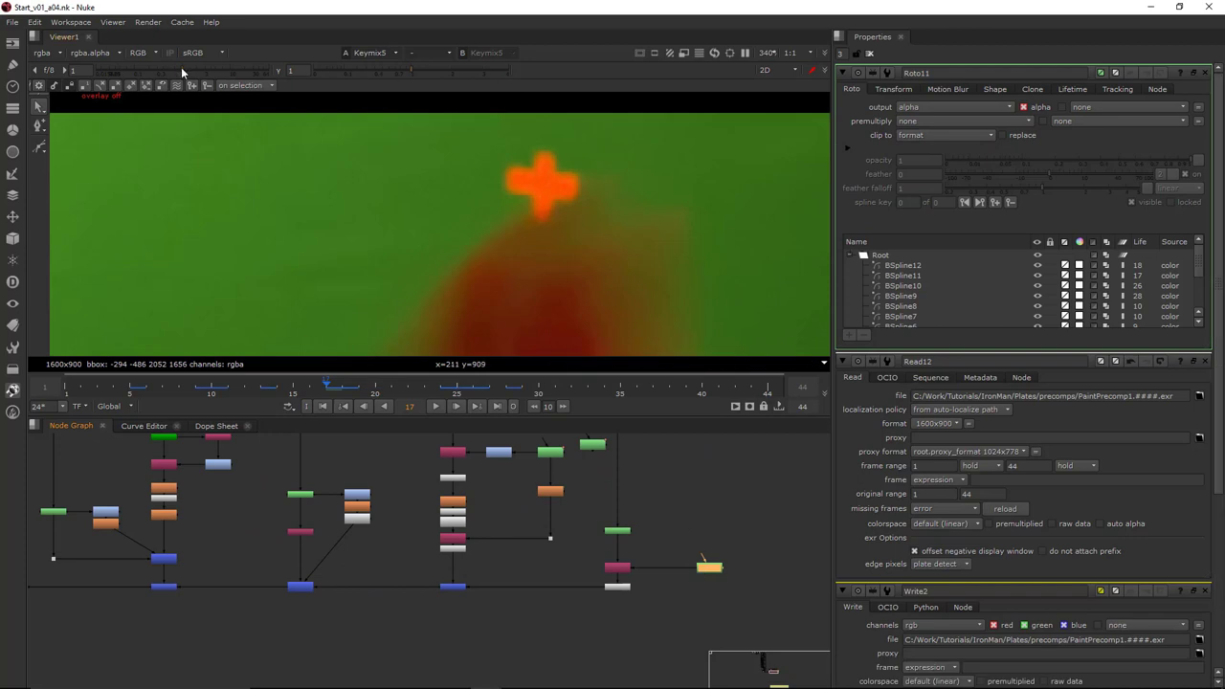
Draw a closed B-spline in Roto11 around the fingertip below the orange marker at frame 17, with the viewer gain at 2
{"action": "left_click_drag", "start_coordinate": [181, 69], "coordinate": [198, 70]}
{"action": "middle_click_drag", "start_coordinate": [668, 316], "coordinate": [673, 264]}
{"action": "left_click", "coordinate": [40, 146]}
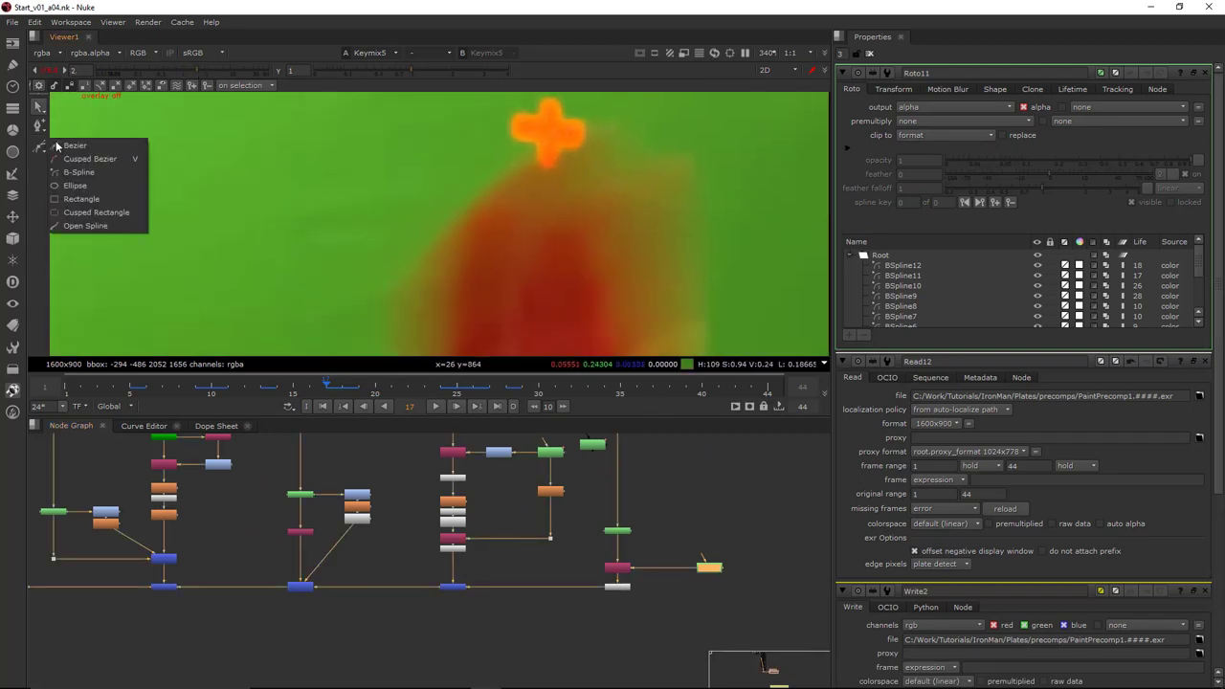
{"action": "left_click", "coordinate": [77, 172]}
{"action": "scroll", "coordinate": [522, 210], "scroll_direction": "up", "scroll_amount": 3}
{"action": "left_click", "coordinate": [431, 196]}
{"action": "left_click", "coordinate": [469, 189]}
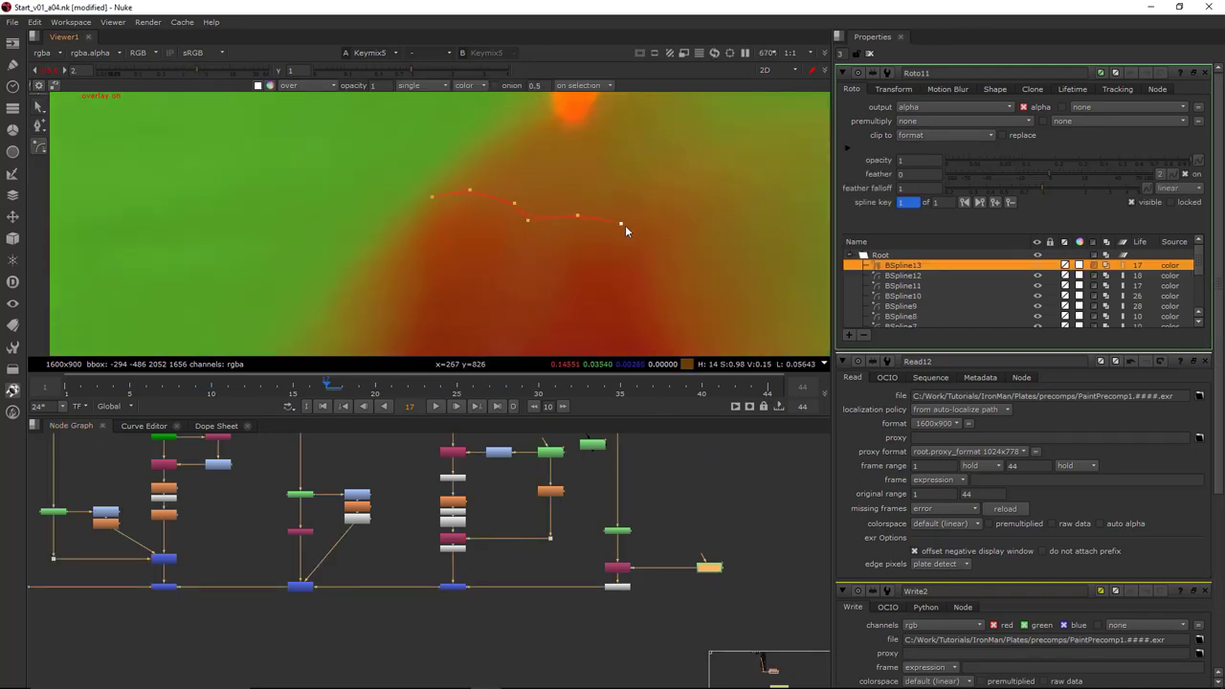
{"action": "scroll", "coordinate": [646, 229], "scroll_direction": "down", "scroll_amount": 4}
{"action": "middle_click_drag", "start_coordinate": [647, 229], "coordinate": [579, 182]}
{"action": "left_click", "coordinate": [577, 183]}
{"action": "left_click", "coordinate": [583, 206]}
{"action": "left_click", "coordinate": [595, 258]}
{"action": "left_click", "coordinate": [615, 315]}
{"action": "left_click", "coordinate": [574, 340]}
{"action": "left_click", "coordinate": [496, 336]}
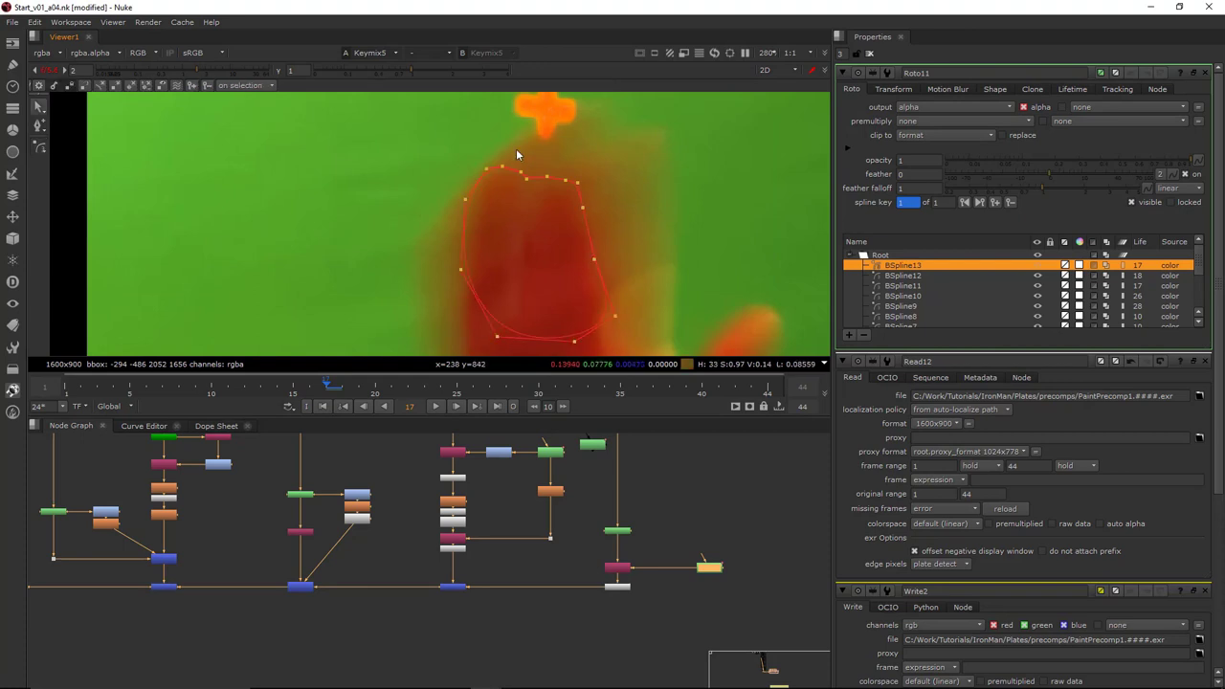
Pull the new spline's feather points outward over the blurred fingertip edge near the marker at frame 17
{"action": "scroll", "coordinate": [516, 151], "scroll_direction": "up", "scroll_amount": 3}
{"action": "key", "text": "ctrl+a"}
{"action": "scroll", "coordinate": [526, 146], "scroll_direction": "down", "scroll_amount": 3}
{"action": "middle_click_drag", "start_coordinate": [527, 145], "coordinate": [497, 191]}
{"action": "left_click", "coordinate": [38, 106]}
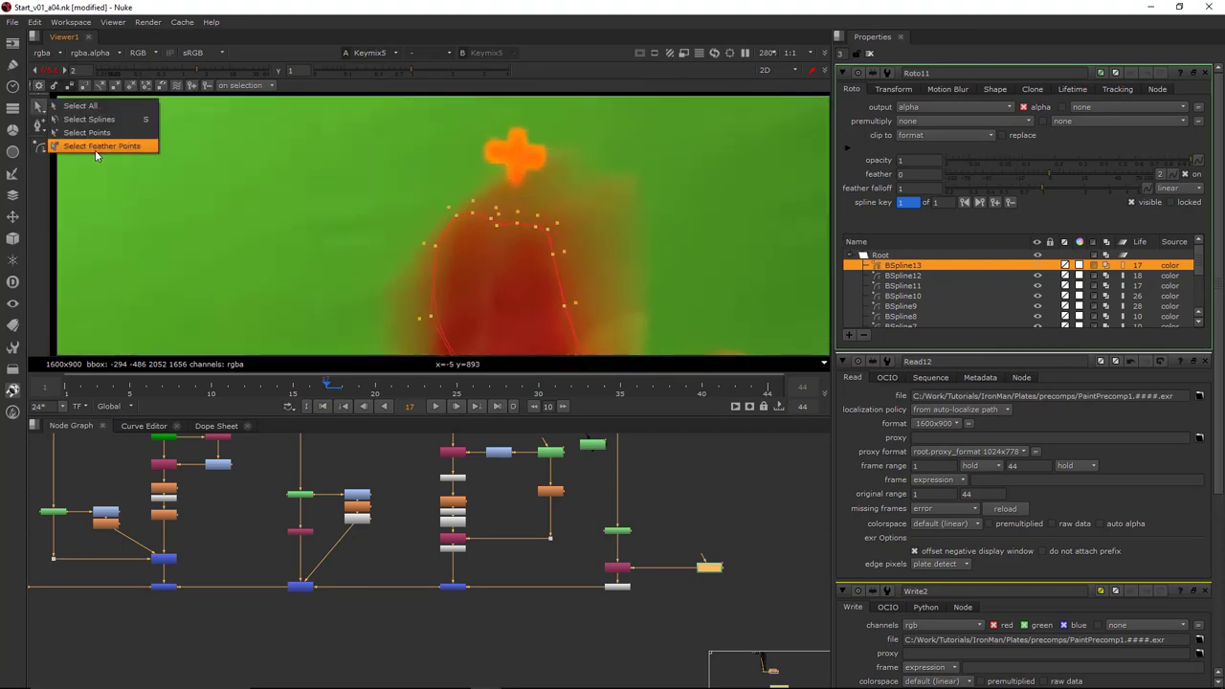
{"action": "left_click", "coordinate": [95, 152]}
{"action": "left_click_drag", "start_coordinate": [450, 145], "coordinate": [661, 285]}
{"action": "left_click_drag", "start_coordinate": [535, 271], "coordinate": [586, 224]}
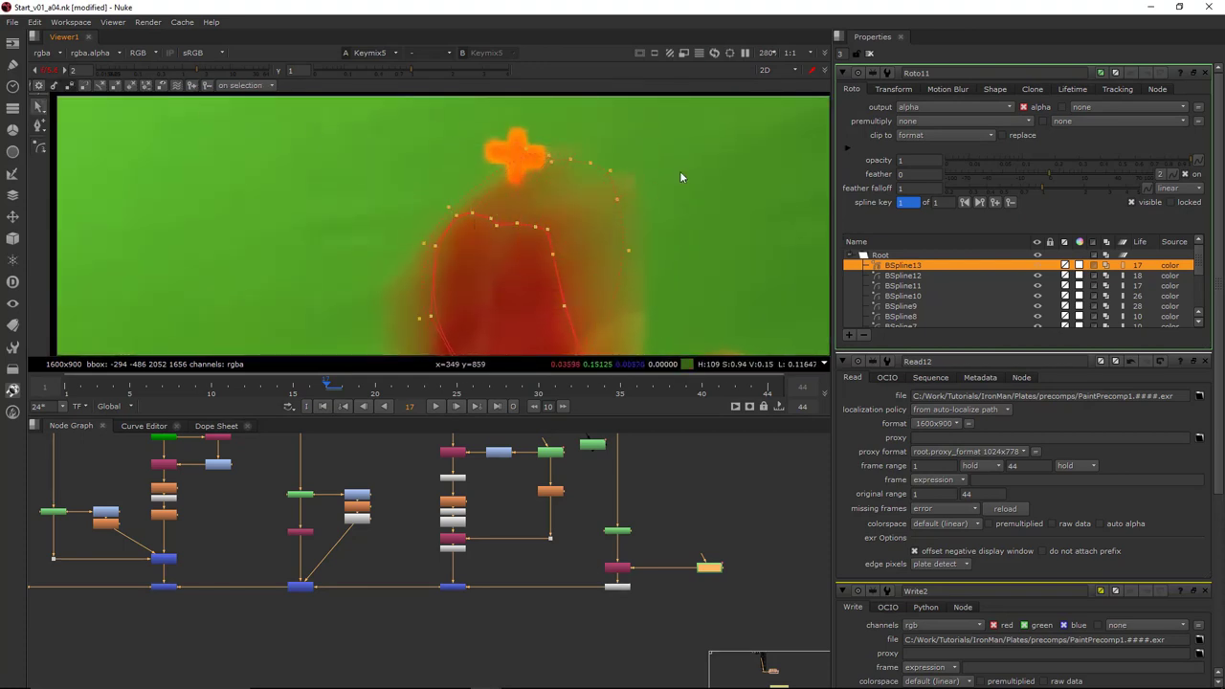
{"action": "scroll", "coordinate": [680, 177], "scroll_direction": "up", "scroll_amount": 2}
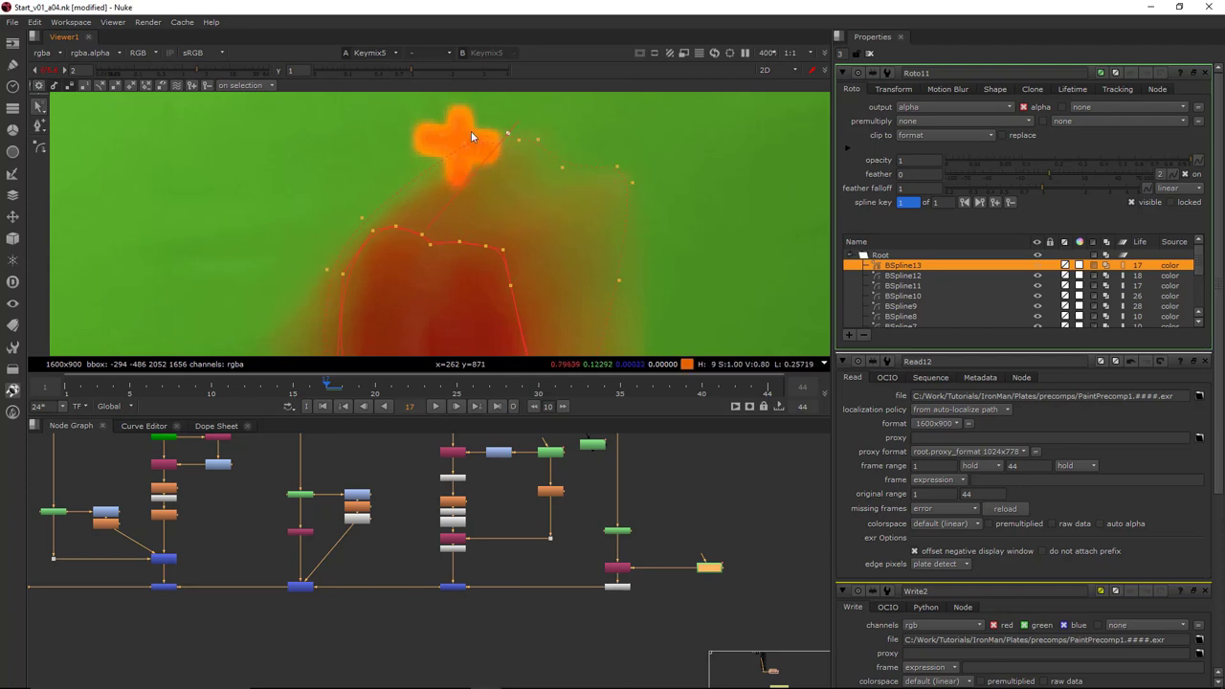
{"action": "scroll", "coordinate": [622, 576], "scroll_direction": "up", "scroll_amount": 1}
View Premult4 and smear the fingertip colours outward over the orange marker residue in RotoPaint12 at frame 17
{"action": "left_click_drag", "start_coordinate": [641, 573], "coordinate": [555, 627]}
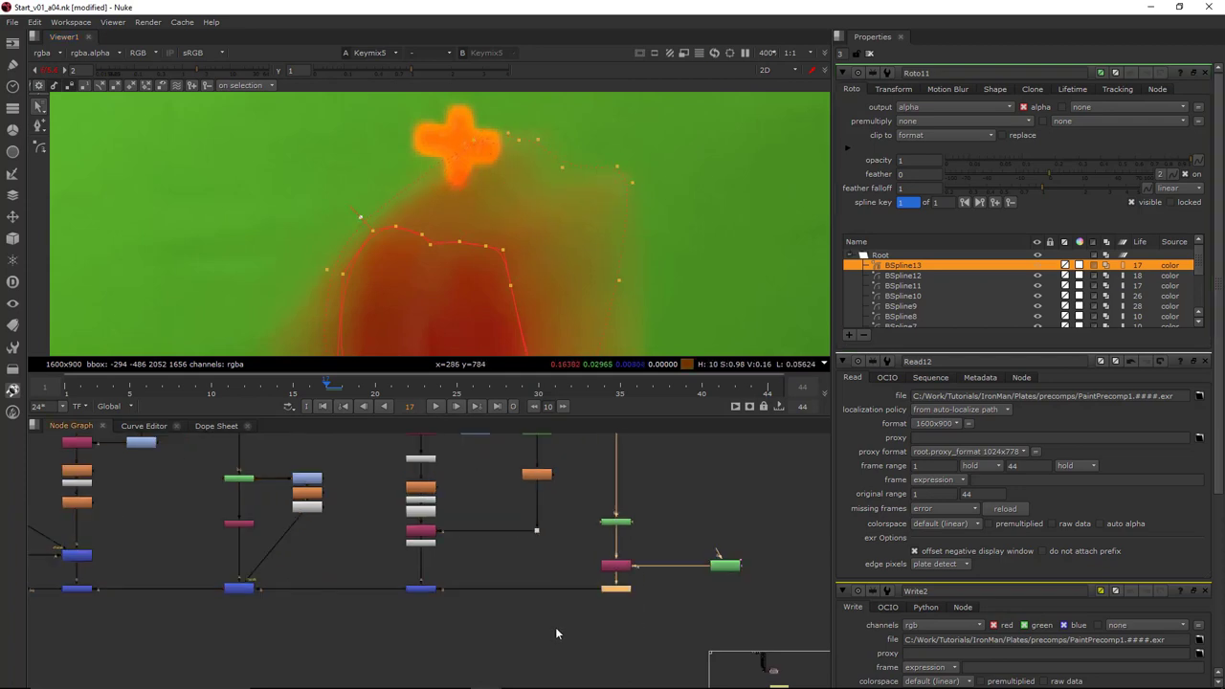
{"action": "key", "text": "1"}
{"action": "double_click", "coordinate": [615, 522]}
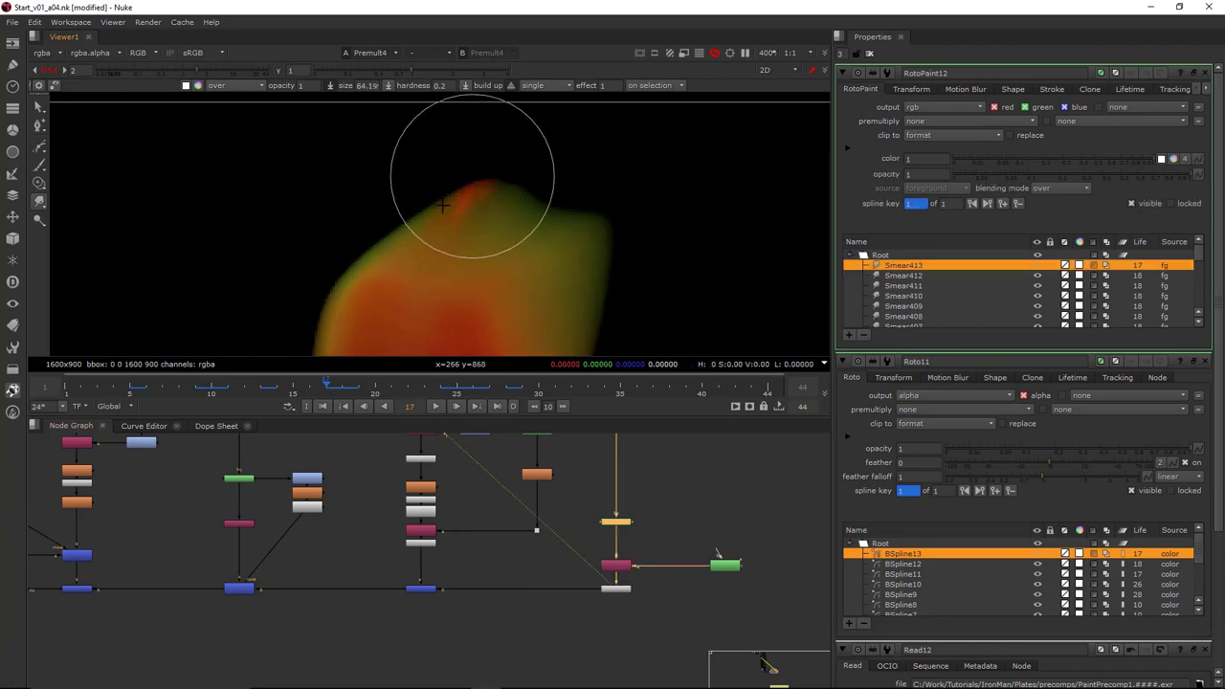
{"action": "left_click_drag", "start_coordinate": [555, 186], "coordinate": [615, 211]}
{"action": "left_click_drag", "start_coordinate": [532, 249], "coordinate": [593, 177]}
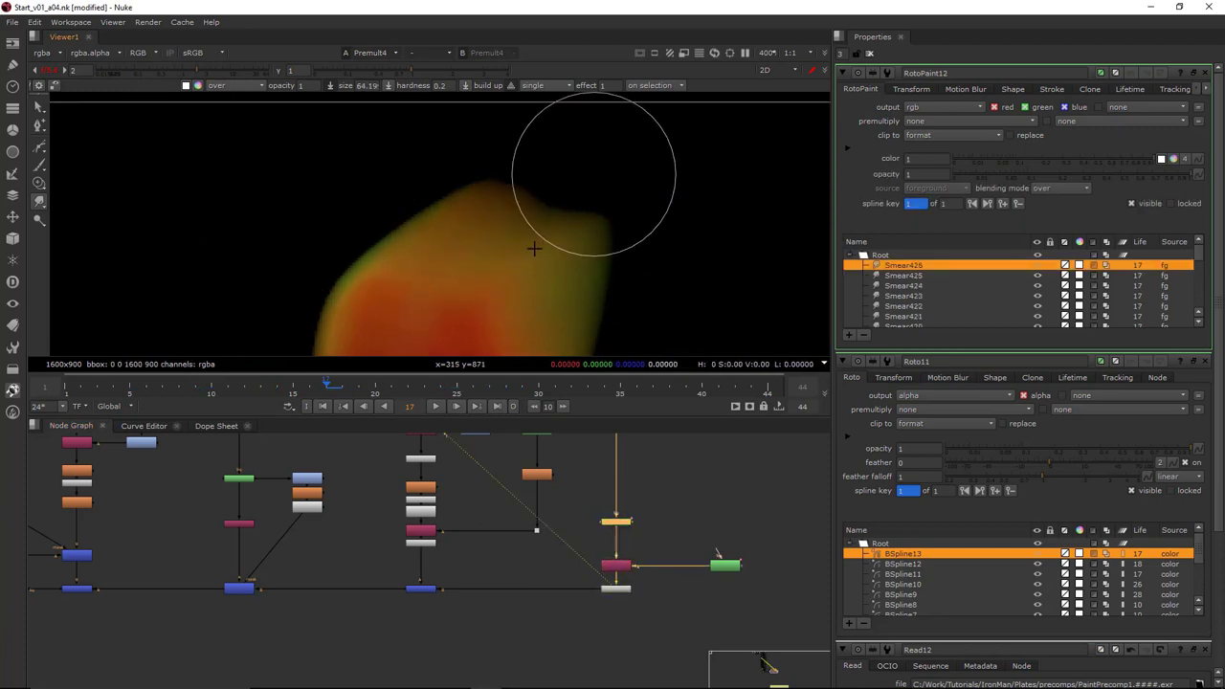
View Keymix5 and brush over the orange marker at frame 17 in RotoPaint13 with 0.1 opacity and a 38.5 brush
{"action": "scroll", "coordinate": [536, 559], "scroll_direction": "down", "scroll_amount": 3}
{"action": "middle_click_drag", "start_coordinate": [144, 557], "coordinate": [562, 557]}
{"action": "scroll", "coordinate": [381, 557], "scroll_direction": "up", "scroll_amount": 2}
{"action": "left_click", "coordinate": [406, 552]}
{"action": "key", "text": "1"}
{"action": "double_click", "coordinate": [333, 551]}
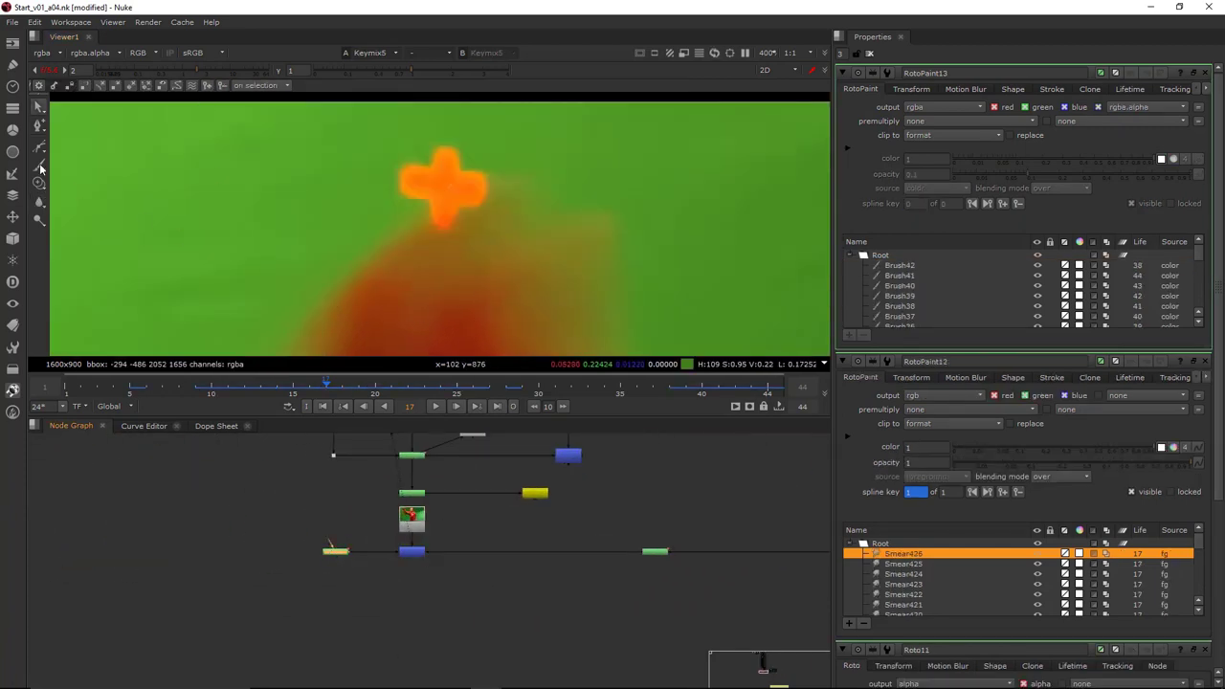
{"action": "middle_click_drag", "start_coordinate": [431, 162], "coordinate": [433, 204]}
{"action": "mouse_move", "coordinate": [433, 204]}
{"action": "left_mouse_down"}
{"action": "mouse_move", "coordinate": [393, 230]}
{"action": "mouse_move", "coordinate": [494, 219]}
{"action": "left_mouse_up"}
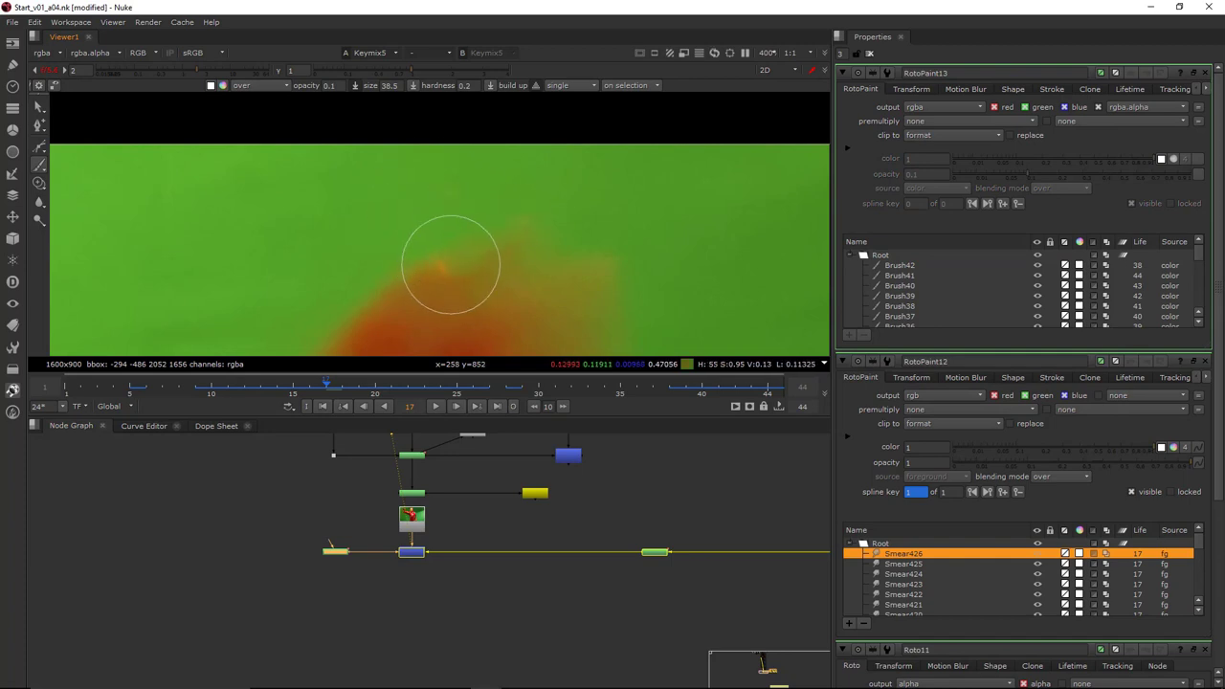
{"action": "left_click_drag", "start_coordinate": [450, 264], "coordinate": [424, 252]}
Smear the fingertip edge outward in RotoPaint12 at frame 17 while viewing Keymix5, using a brush size of about 69
{"action": "scroll", "coordinate": [599, 530], "scroll_direction": "down", "scroll_amount": 2}
{"action": "middle_click_drag", "start_coordinate": [602, 530], "coordinate": [182, 543]}
{"action": "scroll", "coordinate": [545, 536], "scroll_direction": "up", "scroll_amount": 2}
{"action": "double_click", "coordinate": [469, 530]}
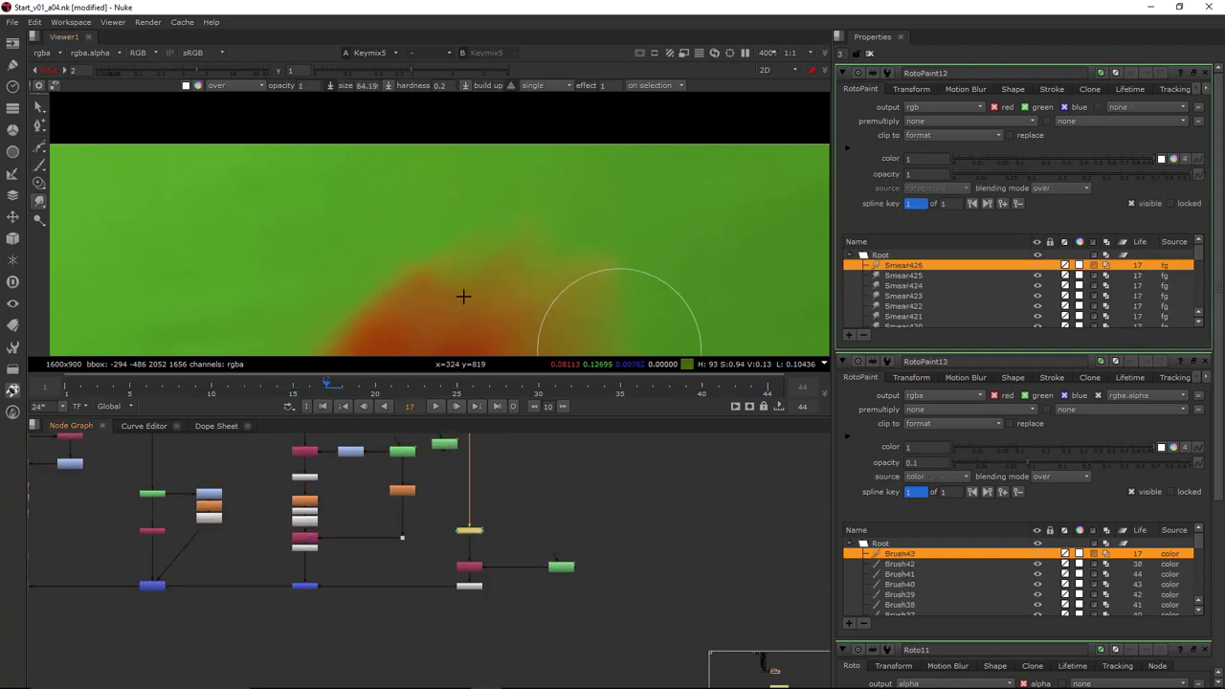
{"action": "middle_click_drag", "start_coordinate": [463, 296], "coordinate": [504, 255]}
{"action": "left_click_drag", "start_coordinate": [503, 256], "coordinate": [523, 255], "text": "shift"}
{"action": "mouse_move", "coordinate": [476, 251]}
{"action": "left_mouse_down"}
{"action": "mouse_move", "coordinate": [474, 233]}
{"action": "mouse_move", "coordinate": [574, 192]}
{"action": "left_mouse_up"}
{"action": "mouse_move", "coordinate": [469, 239]}
{"action": "left_mouse_down"}
{"action": "mouse_move", "coordinate": [546, 187]}
{"action": "mouse_move", "coordinate": [532, 186]}
{"action": "left_mouse_up"}
{"action": "left_click_drag", "start_coordinate": [478, 247], "coordinate": [531, 191]}
{"action": "left_click_drag", "start_coordinate": [504, 270], "coordinate": [495, 280]}
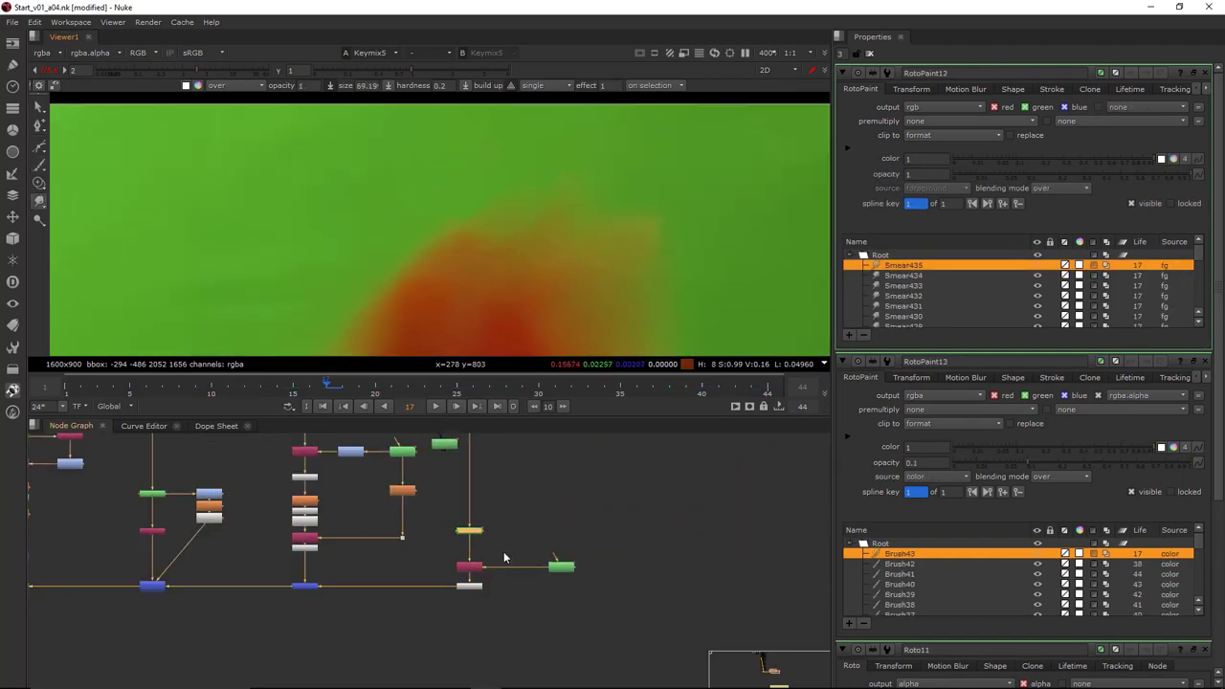
Extend the fingertip colours further outward with smear strokes in RotoPaint12 while viewing Premult4 at frame 17
{"action": "left_click", "coordinate": [469, 586]}
{"action": "key", "text": "1"}
{"action": "mouse_move", "coordinate": [503, 229]}
{"action": "left_mouse_down"}
{"action": "mouse_move", "coordinate": [533, 196]}
{"action": "mouse_move", "coordinate": [530, 148]}
{"action": "left_mouse_up"}
{"action": "left_click_drag", "start_coordinate": [530, 206], "coordinate": [583, 167]}
{"action": "left_click_drag", "start_coordinate": [612, 230], "coordinate": [715, 188]}
View Keymix5, reopen Roto11 and pull the fingertip spline's upper feather points further out at frame 17, comparing with Read12
{"action": "scroll", "coordinate": [287, 564], "scroll_direction": "down", "scroll_amount": 2}
{"action": "mouse_move", "coordinate": [101, 583]}
{"action": "middle_mouse_down"}
{"action": "mouse_move", "coordinate": [499, 573]}
{"action": "mouse_move", "coordinate": [616, 557]}
{"action": "middle_mouse_up"}
{"action": "scroll", "coordinate": [308, 560], "scroll_direction": "up", "scroll_amount": 1}
{"action": "left_click", "coordinate": [299, 557]}
{"action": "key", "text": "1"}
{"action": "middle_click_drag", "start_coordinate": [727, 541], "coordinate": [379, 589]}
{"action": "double_click", "coordinate": [739, 589]}
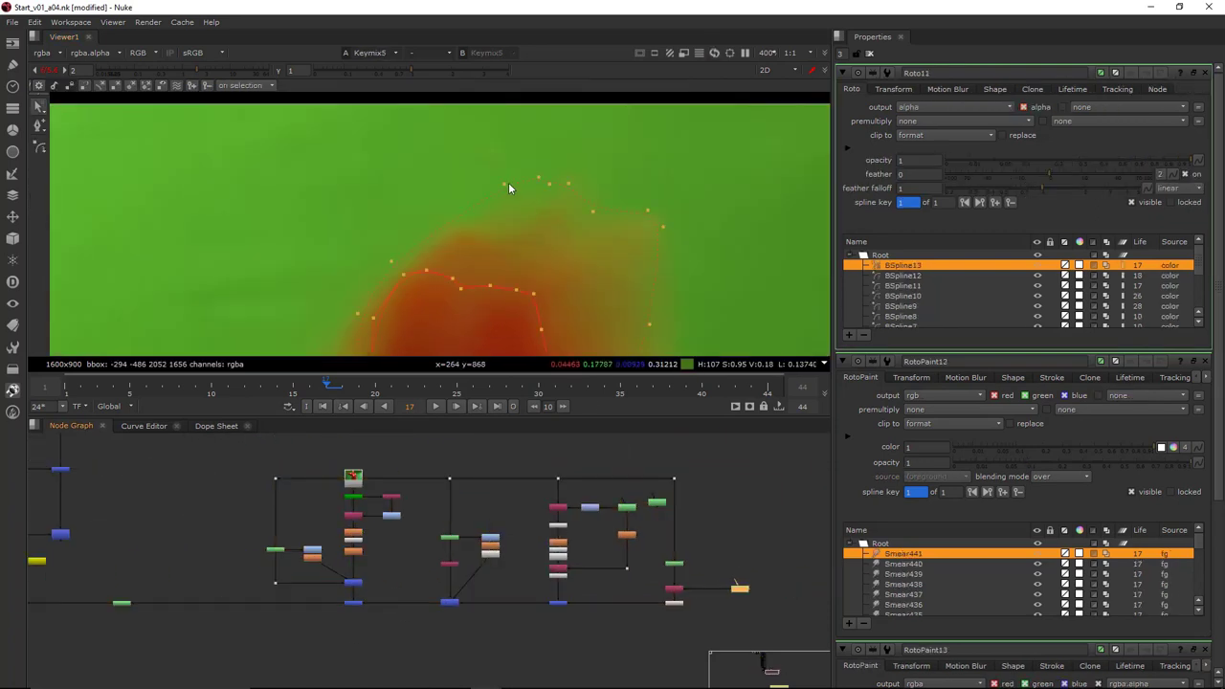
{"action": "left_click_drag", "start_coordinate": [505, 184], "coordinate": [511, 168]}
{"action": "middle_click_drag", "start_coordinate": [328, 548], "coordinate": [813, 494]}
{"action": "key", "text": "2"}
{"action": "key", "text": "1"}
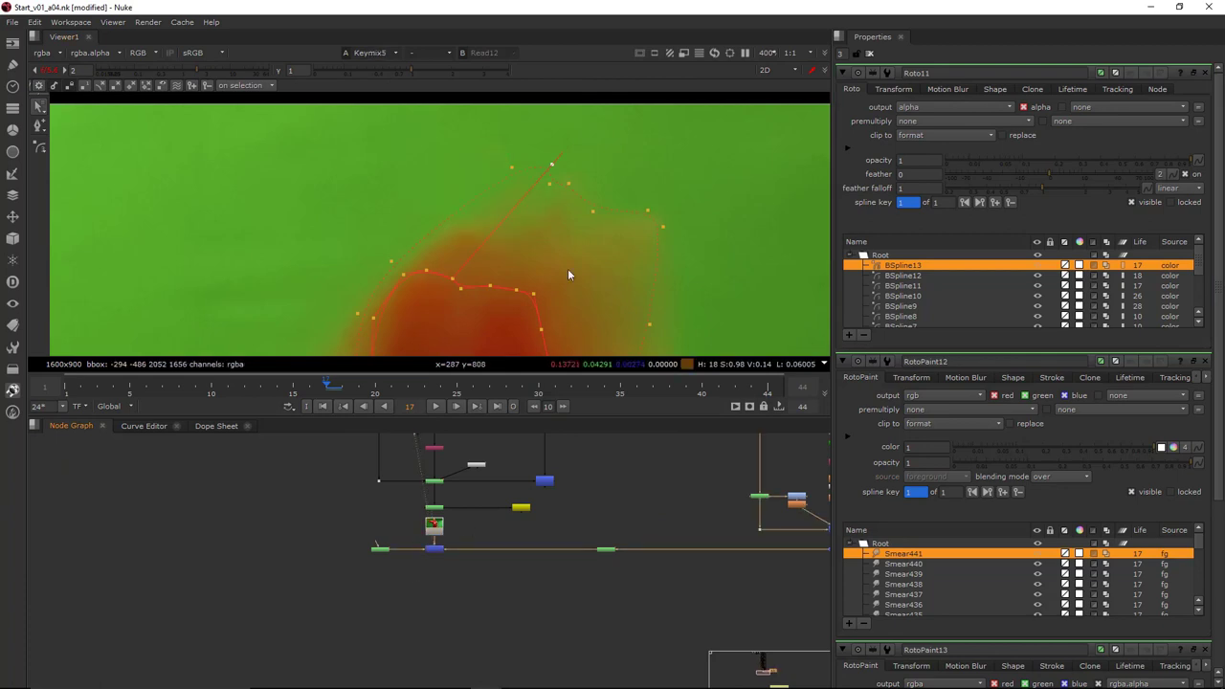
Compare Keymix5 with Read12 around the fingertip and try moving the whole group of upper feather points further out
{"action": "scroll", "coordinate": [540, 233], "scroll_direction": "up", "scroll_amount": 3}
{"action": "key", "text": "2"}
{"action": "key", "text": "1"}
{"action": "scroll", "coordinate": [455, 160], "scroll_direction": "down", "scroll_amount": 3}
{"action": "left_click_drag", "start_coordinate": [482, 186], "coordinate": [642, 258]}
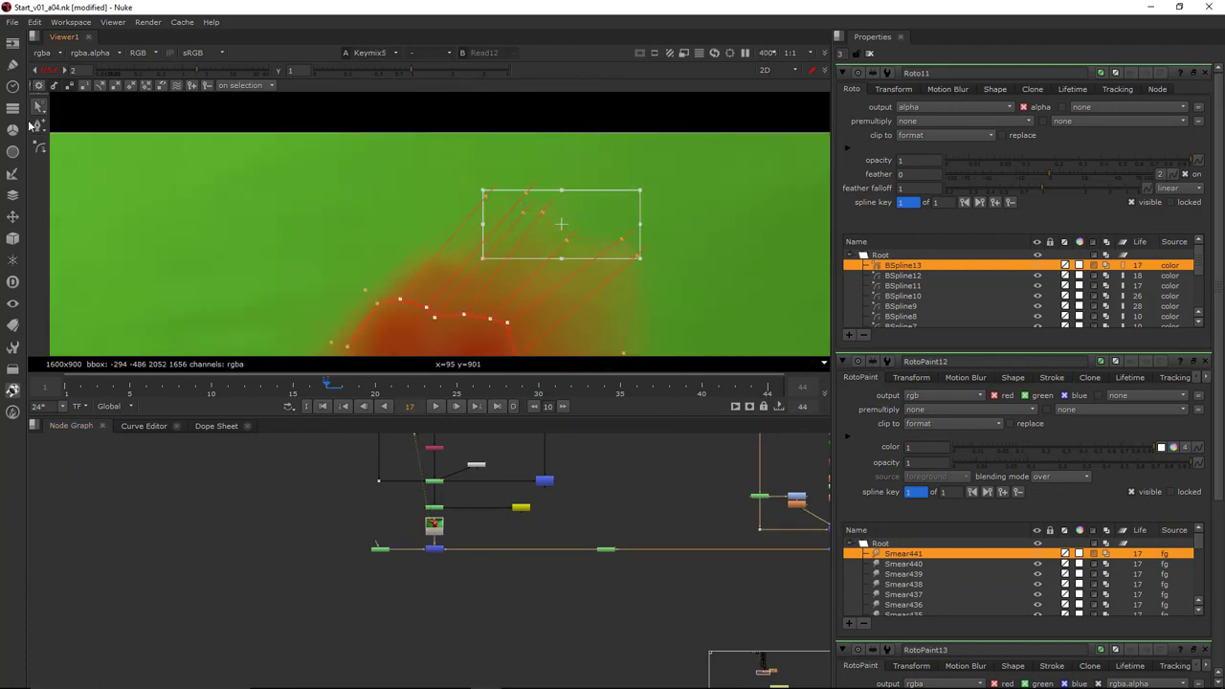
{"action": "left_click_drag", "start_coordinate": [533, 234], "coordinate": [589, 186]}
{"action": "key", "text": "o"}
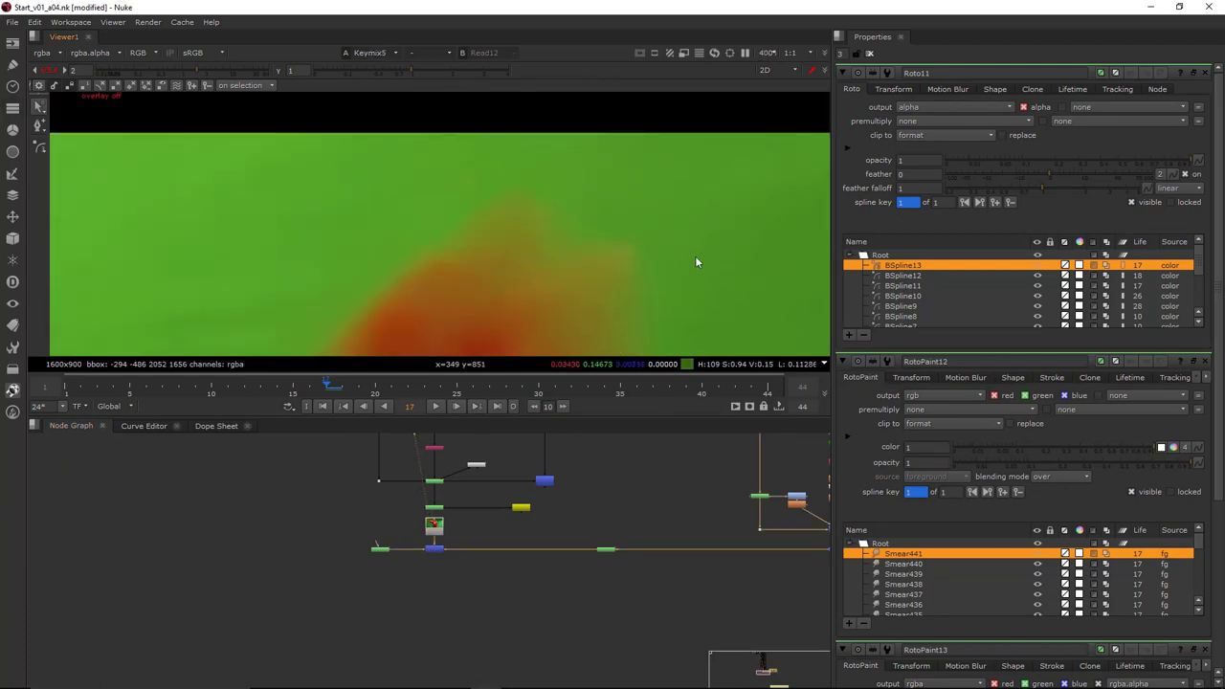
Set the frame 17 fingertip spline's feather falloff to 0.53 and toggle the node off and on to compare
{"action": "scroll", "coordinate": [681, 228], "scroll_direction": "down", "scroll_amount": 1}
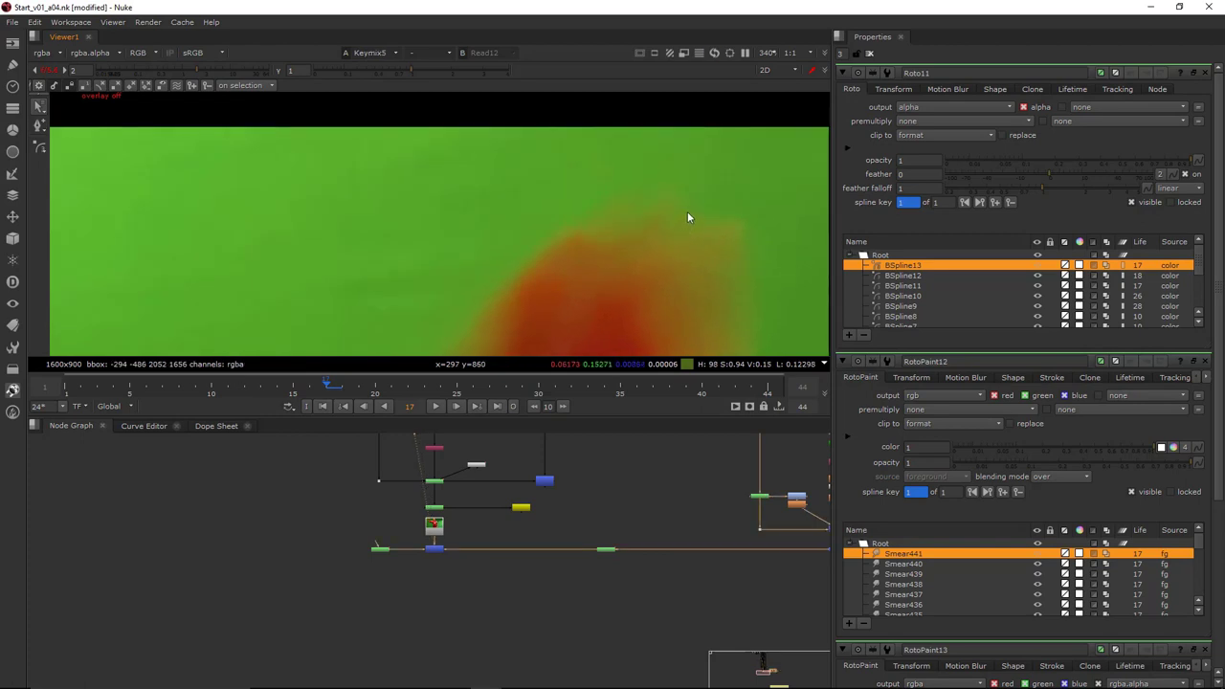
{"action": "key", "text": "o"}
{"action": "left_click", "coordinate": [1028, 187]}
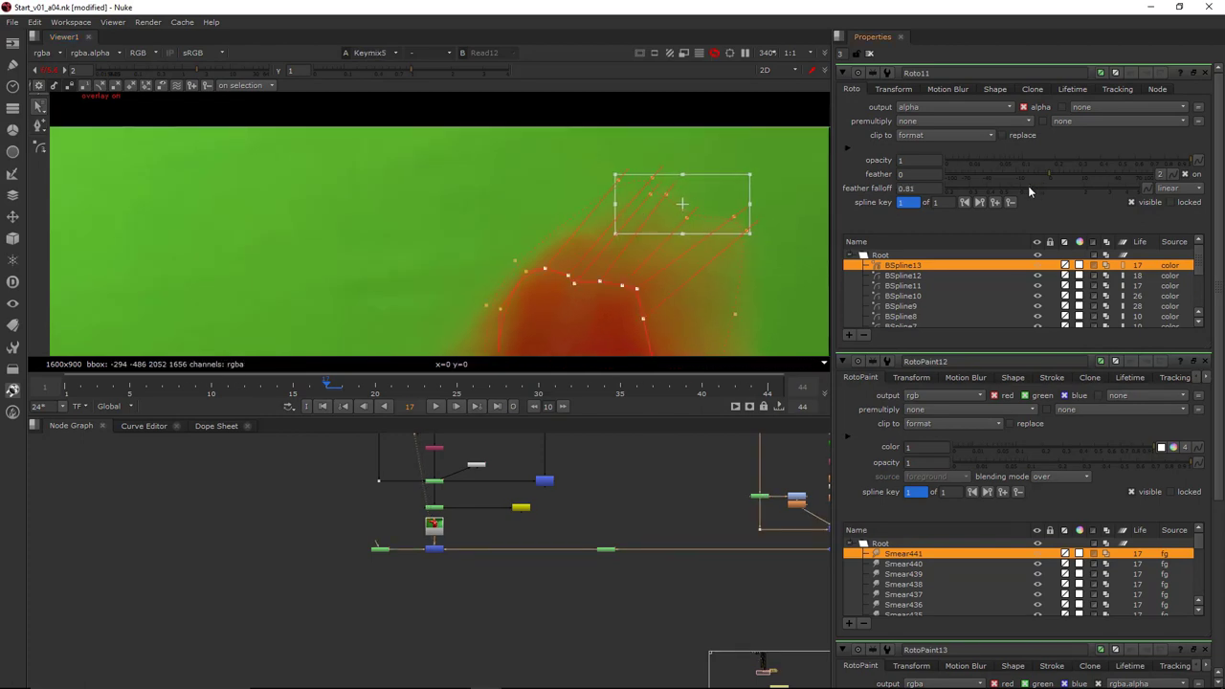
{"action": "scroll", "coordinate": [821, 182], "scroll_direction": "up", "scroll_amount": 2}
{"action": "key", "text": "o"}
{"action": "key", "text": "d"}
{"action": "key", "text": "d"}
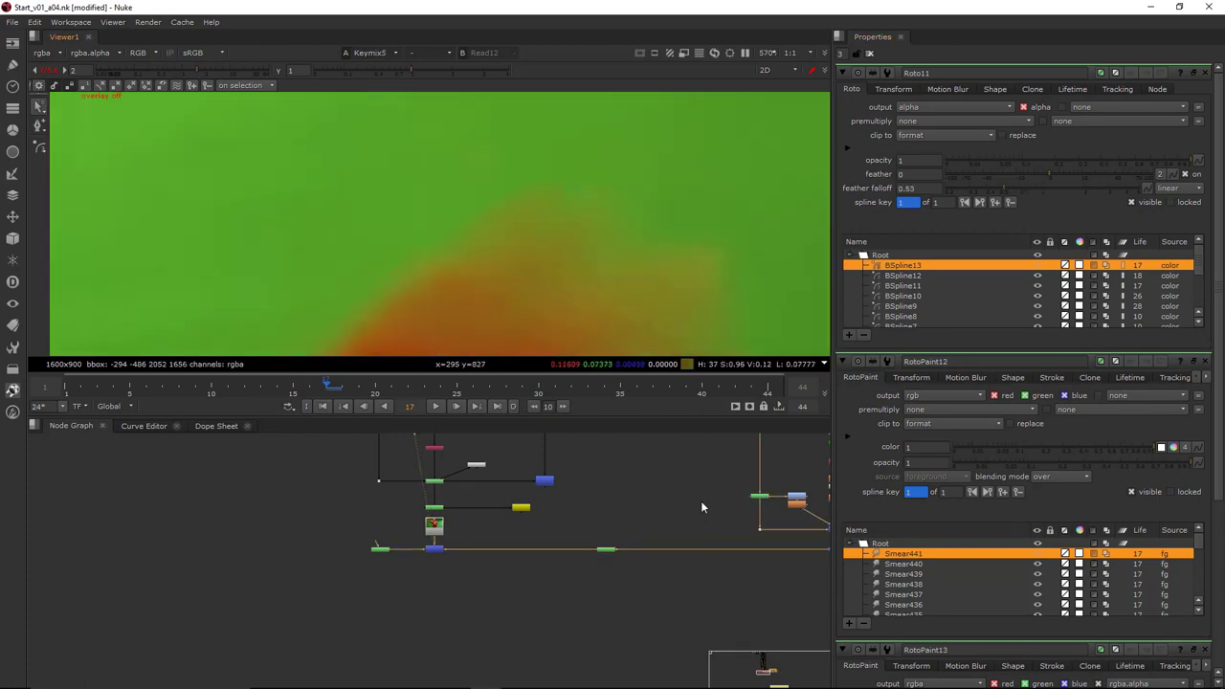
Draw a feathered B-spline in Roto11 around the fingertip under the marker at frame 18, with the viewer gain at 3.6
{"action": "scroll", "coordinate": [613, 173], "scroll_direction": "down", "scroll_amount": 3}
{"action": "scroll", "coordinate": [617, 178], "scroll_direction": "down", "scroll_amount": 2}
{"action": "key", "text": "Right"}
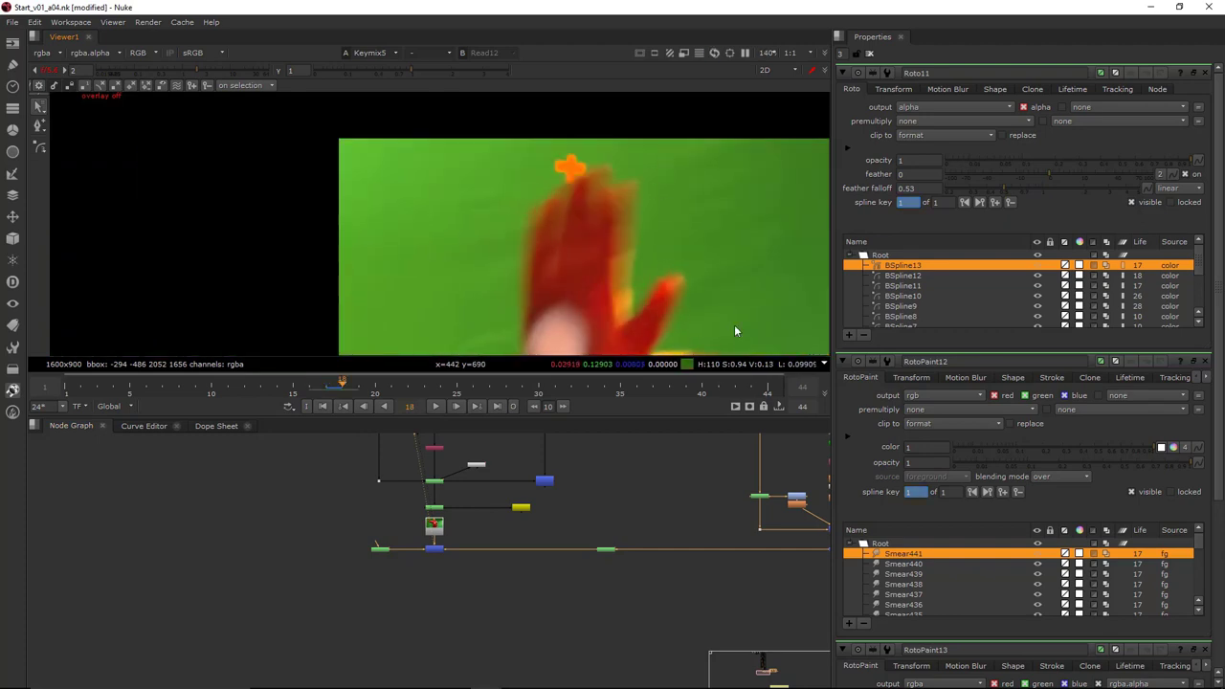
{"action": "scroll", "coordinate": [625, 224], "scroll_direction": "up", "scroll_amount": 1}
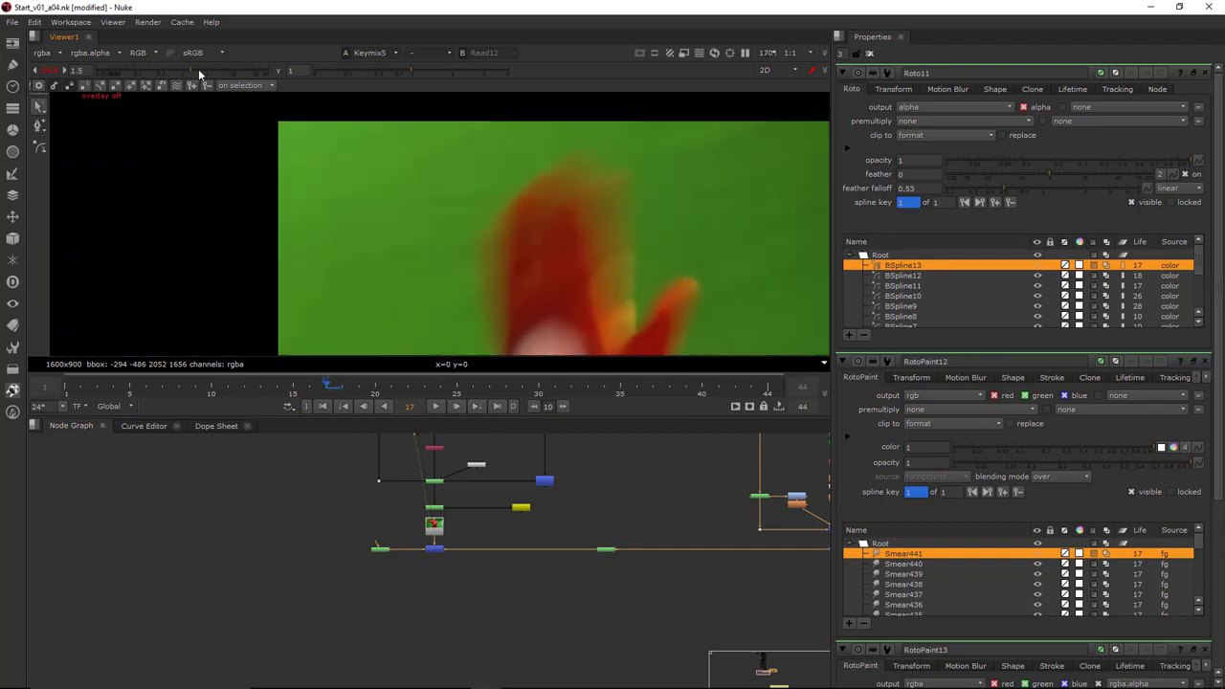
{"action": "scroll", "coordinate": [696, 470], "scroll_direction": "down", "scroll_amount": 2}
{"action": "middle_click_drag", "start_coordinate": [695, 469], "coordinate": [468, 506]}
{"action": "scroll", "coordinate": [581, 514], "scroll_direction": "up", "scroll_amount": 4}
{"action": "left_click", "coordinate": [39, 146]}
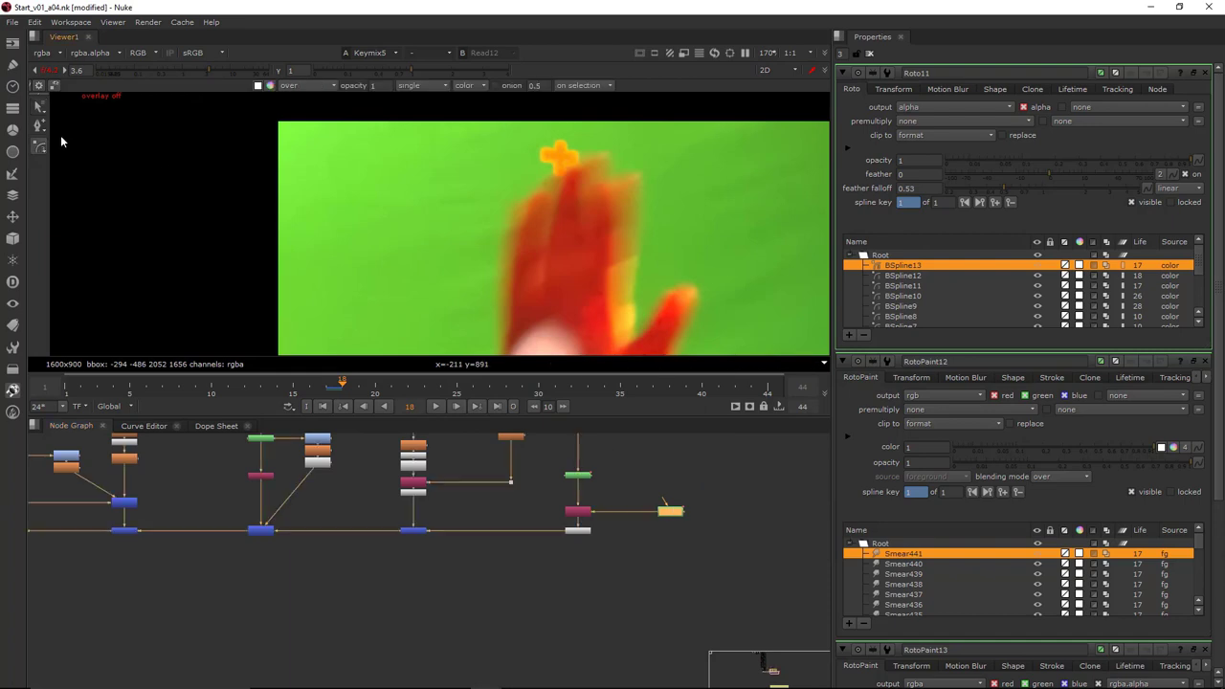
{"action": "scroll", "coordinate": [561, 172], "scroll_direction": "up", "scroll_amount": 5}
{"action": "scroll", "coordinate": [552, 260], "scroll_direction": "up", "scroll_amount": 1}
{"action": "key", "text": "q"}
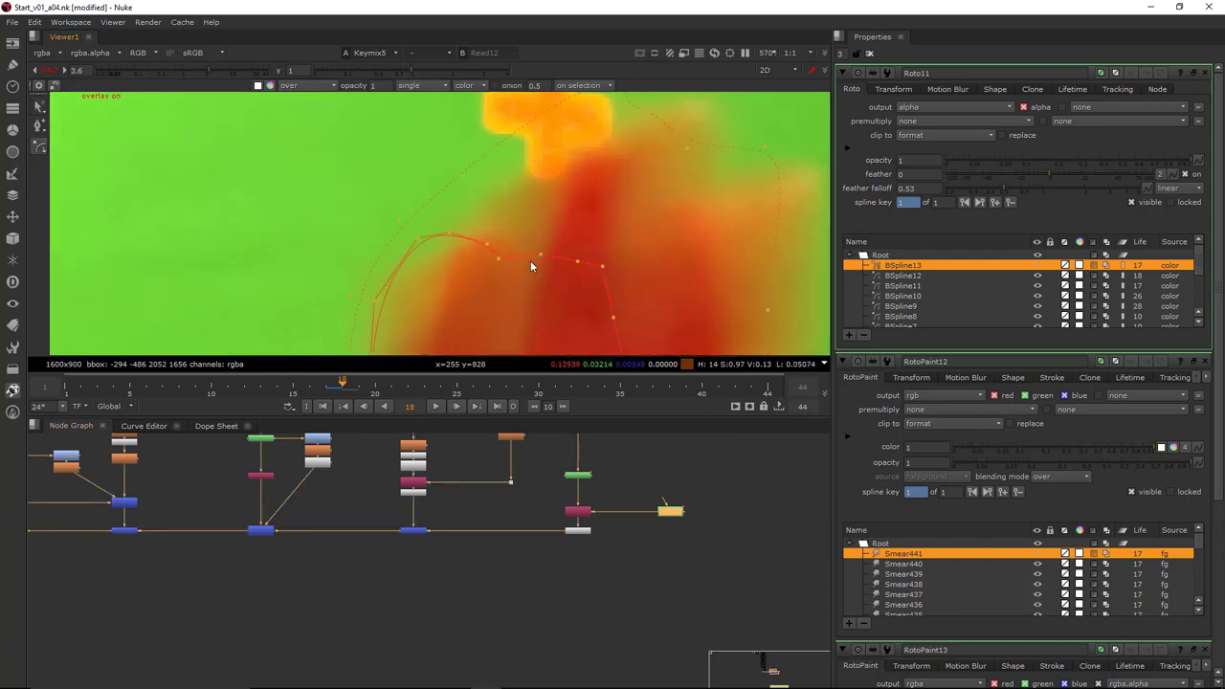
{"action": "scroll", "coordinate": [564, 201], "scroll_direction": "up", "scroll_amount": 3}
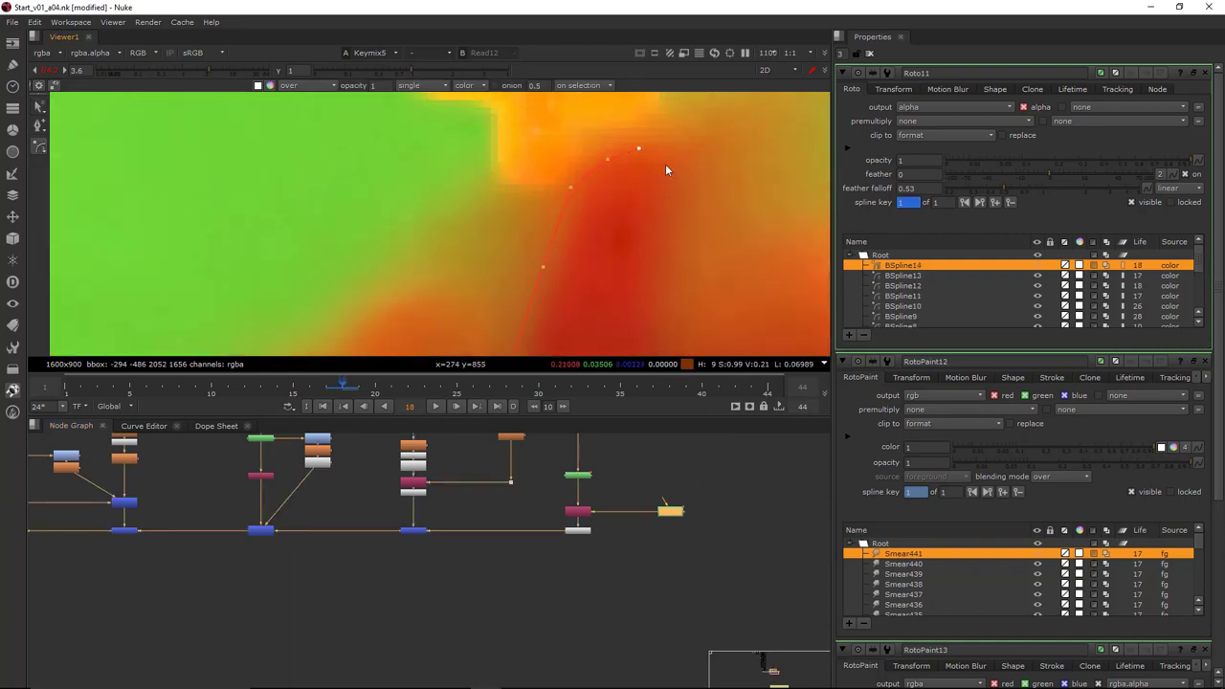
{"action": "scroll", "coordinate": [668, 170], "scroll_direction": "down", "scroll_amount": 5}
{"action": "left_click", "coordinate": [634, 194]}
{"action": "left_click", "coordinate": [636, 240]}
{"action": "middle_click_drag", "start_coordinate": [629, 289], "coordinate": [620, 244]}
{"action": "left_click", "coordinate": [623, 327]}
{"action": "key", "text": "Return"}
{"action": "middle_click_drag", "start_coordinate": [598, 141], "coordinate": [607, 218]}
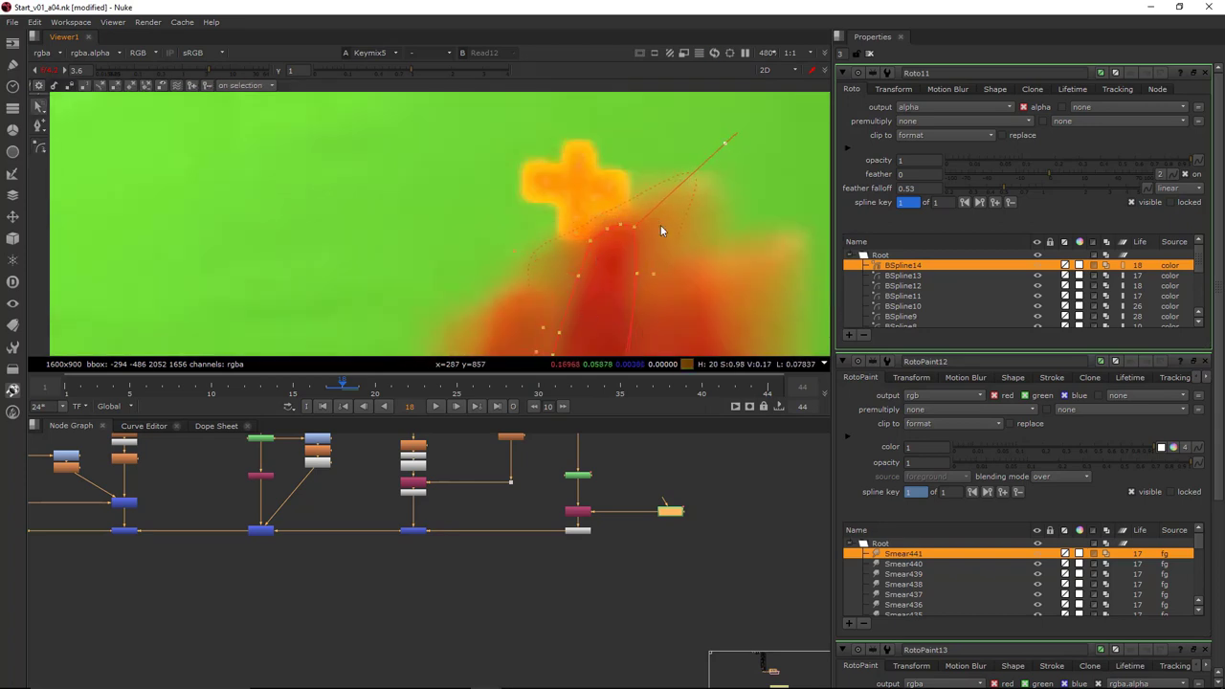
View Premult4 and smear the fingertip colours outward past the roto edge in RotoPaint12 at frame 18
{"action": "left_click", "coordinate": [578, 531]}
{"action": "key", "text": "1"}
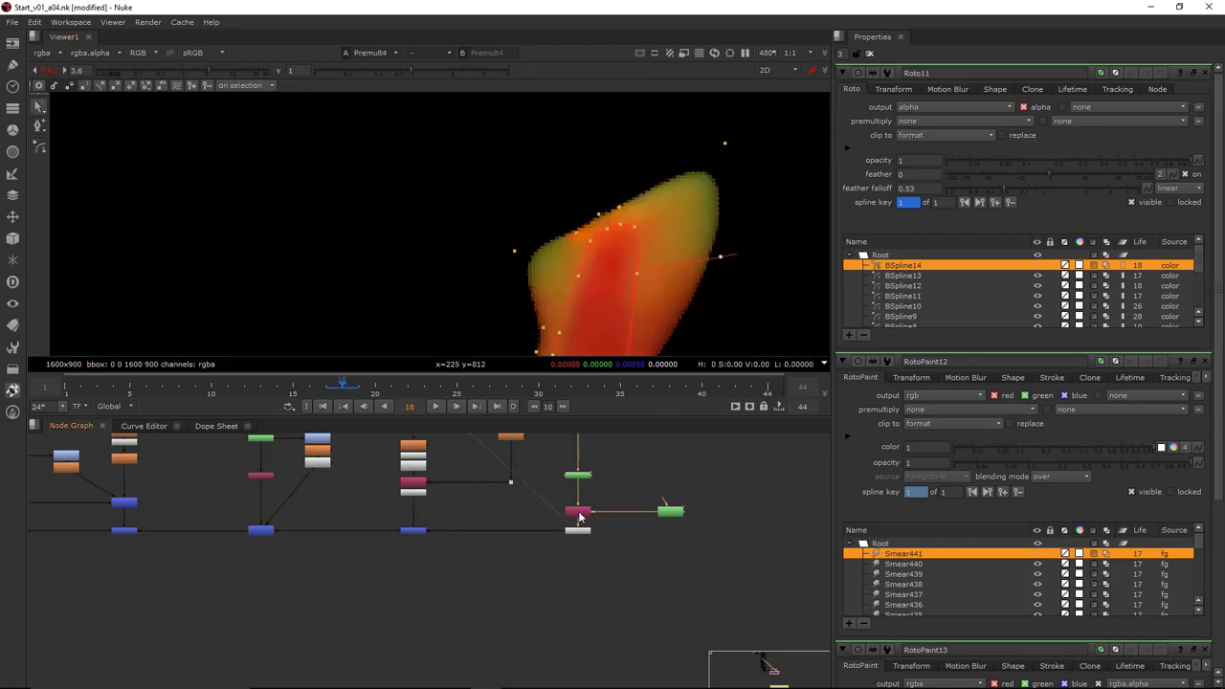
{"action": "double_click", "coordinate": [588, 476]}
{"action": "mouse_move", "coordinate": [597, 249]}
{"action": "left_mouse_down"}
{"action": "mouse_move", "coordinate": [573, 215]}
{"action": "mouse_move", "coordinate": [600, 218]}
{"action": "left_mouse_up"}
{"action": "left_click_drag", "start_coordinate": [636, 229], "coordinate": [737, 150]}
{"action": "mouse_move", "coordinate": [583, 258]}
{"action": "left_mouse_down"}
{"action": "mouse_move", "coordinate": [558, 246]}
{"action": "mouse_move", "coordinate": [512, 263]}
{"action": "left_mouse_up"}
View Keymix5, reset the viewer gain to 1 and brush over the orange marker in RotoPaint13 at frame 18
{"action": "middle_click_drag", "start_coordinate": [284, 571], "coordinate": [479, 542]}
{"action": "scroll", "coordinate": [479, 542], "scroll_direction": "down", "scroll_amount": 1}
{"action": "left_click", "coordinate": [148, 569]}
{"action": "key", "text": "1"}
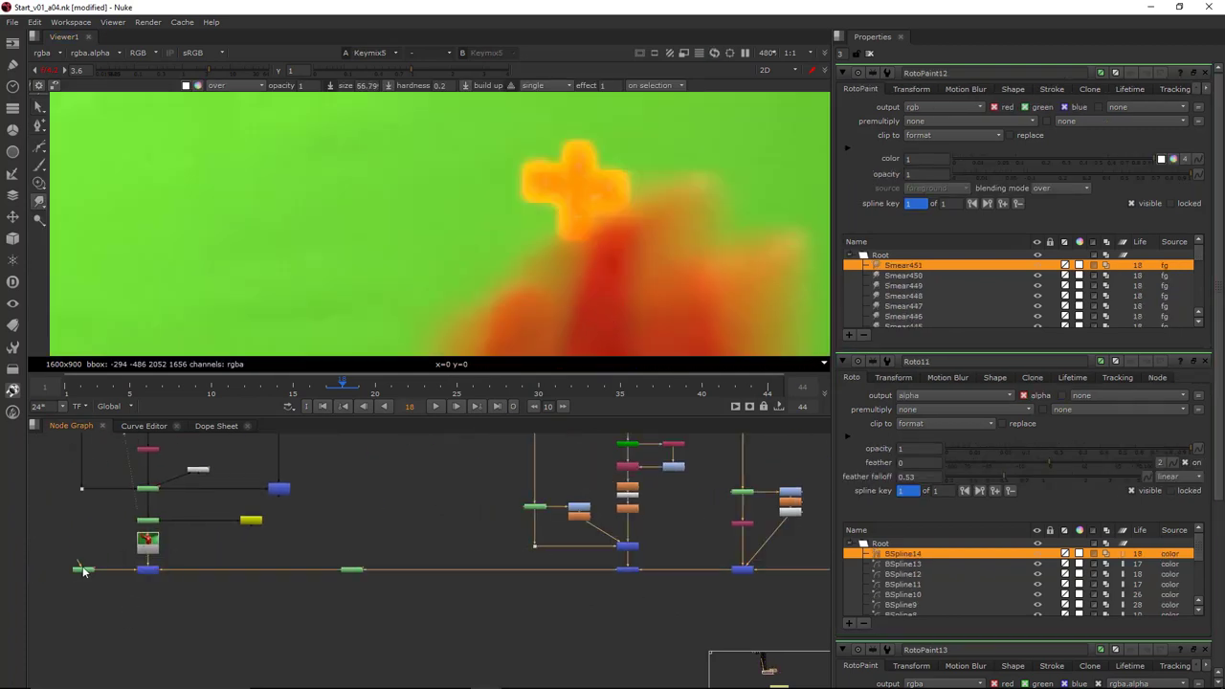
{"action": "double_click", "coordinate": [83, 569]}
{"action": "middle_click_drag", "start_coordinate": [305, 131], "coordinate": [229, 192]}
{"action": "left_click", "coordinate": [49, 70]}
{"action": "left_click_drag", "start_coordinate": [458, 219], "coordinate": [462, 223], "text": "shift"}
{"action": "mouse_move", "coordinate": [495, 229]}
{"action": "left_mouse_down"}
{"action": "mouse_move", "coordinate": [453, 263]}
{"action": "mouse_move", "coordinate": [528, 213]}
{"action": "mouse_move", "coordinate": [496, 303]}
{"action": "mouse_move", "coordinate": [487, 282]}
{"action": "mouse_move", "coordinate": [507, 287]}
{"action": "left_mouse_up"}
{"action": "scroll", "coordinate": [517, 287], "scroll_direction": "down", "scroll_amount": 3}
{"action": "middle_click_drag", "start_coordinate": [552, 306], "coordinate": [552, 256]}
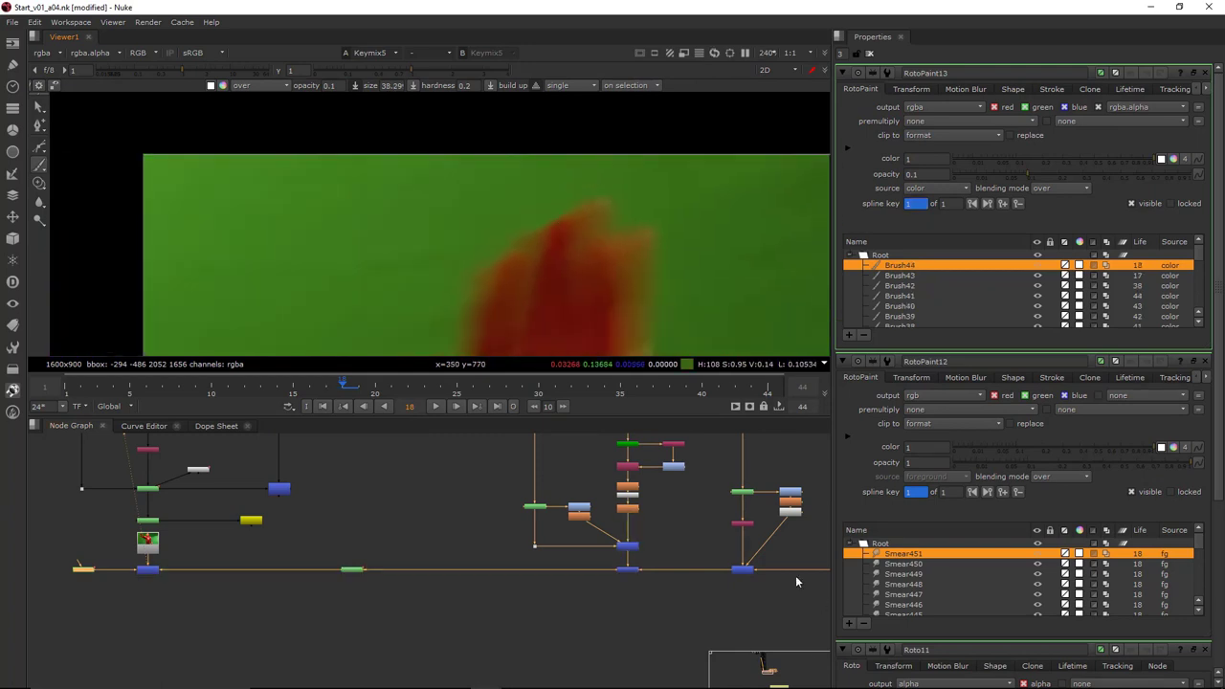
Open Roto11 and inspect the spline's feathering around the frame 18 fingertip with the overlay on and off
{"action": "middle_click_drag", "start_coordinate": [795, 575], "coordinate": [436, 596]}
{"action": "scroll", "coordinate": [702, 550], "scroll_direction": "up", "scroll_amount": 3}
{"action": "double_click", "coordinate": [743, 586]}
{"action": "scroll", "coordinate": [549, 110], "scroll_direction": "up", "scroll_amount": 3}
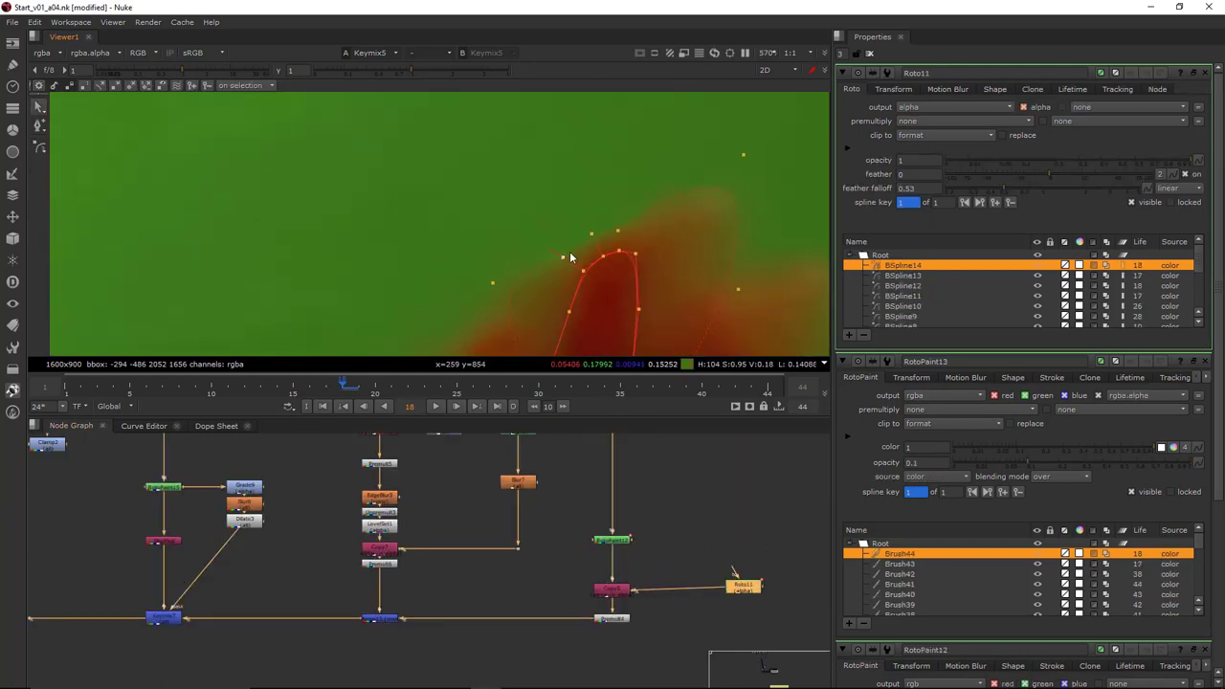
{"action": "scroll", "coordinate": [670, 211], "scroll_direction": "down", "scroll_amount": 5}
{"action": "key", "text": "o"}
Blur the upper fingertip edge at frame 18 in RotoPaint16 with a 19.2 brush and an effect of 5
{"action": "middle_click_drag", "start_coordinate": [97, 585], "coordinate": [823, 574]}
{"action": "scroll", "coordinate": [415, 617], "scroll_direction": "up", "scroll_amount": 2}
{"action": "double_click", "coordinate": [415, 620]}
{"action": "scroll", "coordinate": [672, 220], "scroll_direction": "up", "scroll_amount": 4}
{"action": "middle_click_drag", "start_coordinate": [584, 245], "coordinate": [637, 221]}
{"action": "key", "text": "o"}
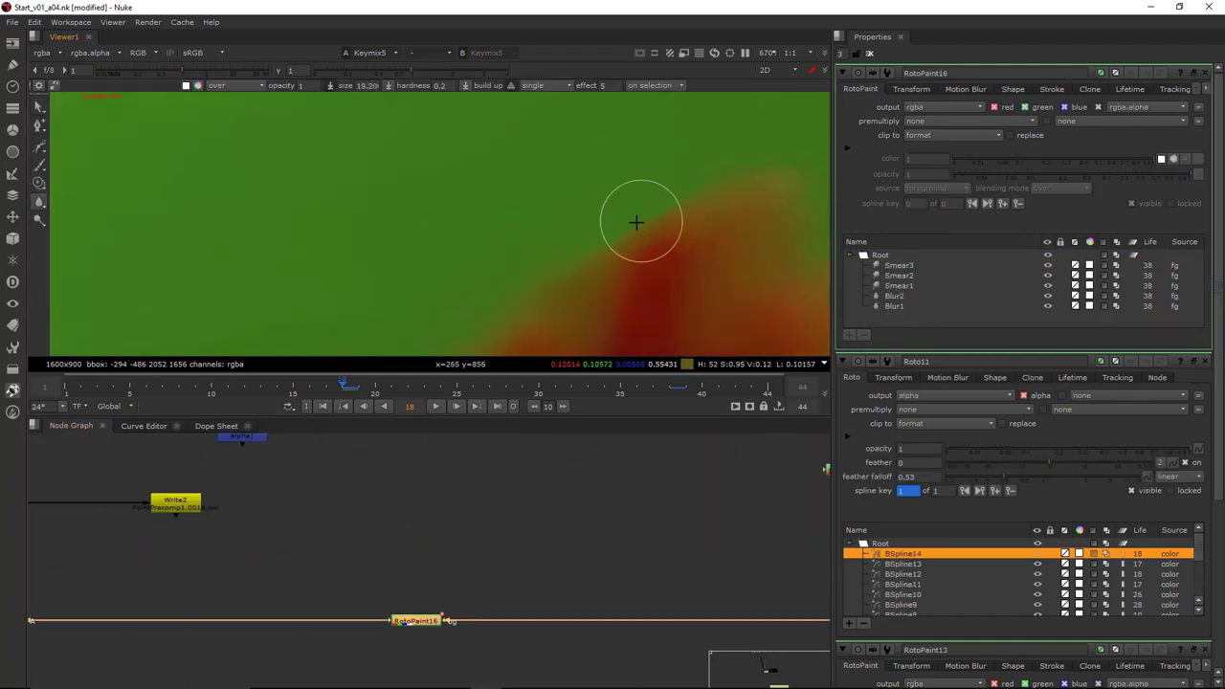
{"action": "mouse_move", "coordinate": [637, 221]}
{"action": "left_mouse_down"}
{"action": "mouse_move", "coordinate": [730, 162]}
{"action": "mouse_move", "coordinate": [724, 177]}
{"action": "left_mouse_up"}
{"action": "scroll", "coordinate": [810, 273], "scroll_direction": "down", "scroll_amount": 1}
Go to frame 19 and brush over the orange marker above the fingertips in RotoPaint13
{"action": "key", "text": "Right"}
{"action": "scroll", "coordinate": [707, 248], "scroll_direction": "down", "scroll_amount": 2}
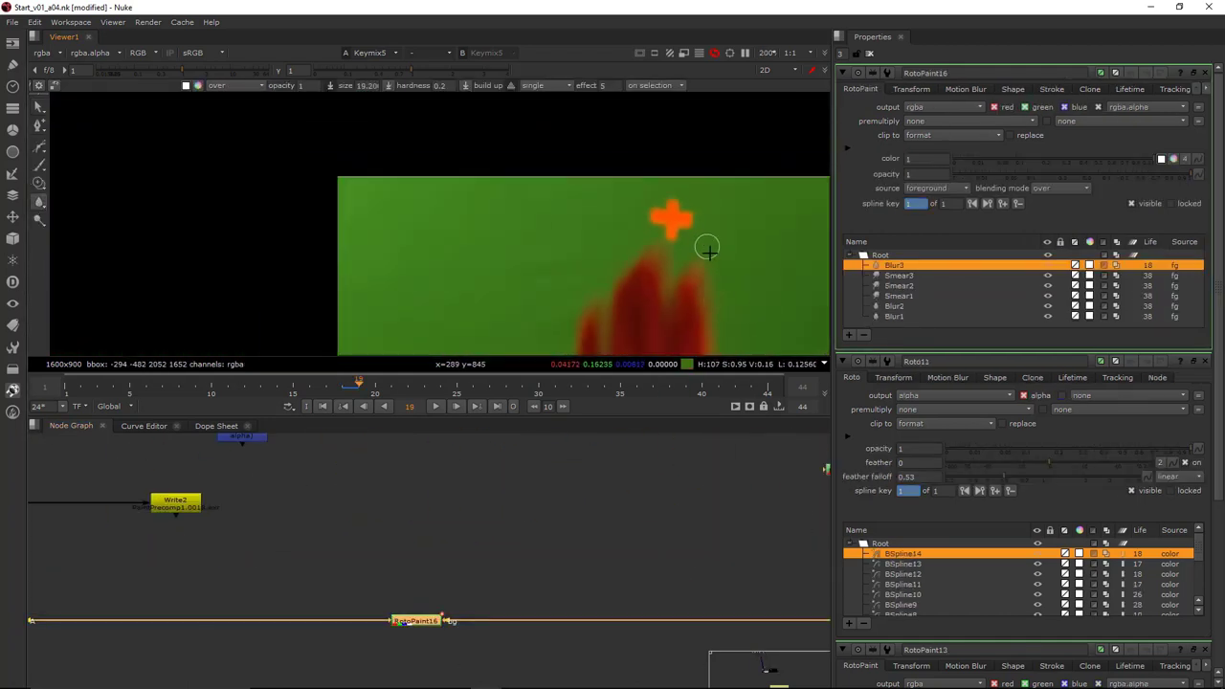
{"action": "scroll", "coordinate": [686, 542], "scroll_direction": "down", "scroll_amount": 3}
{"action": "double_click", "coordinate": [363, 572]}
{"action": "scroll", "coordinate": [721, 221], "scroll_direction": "up", "scroll_amount": 4}
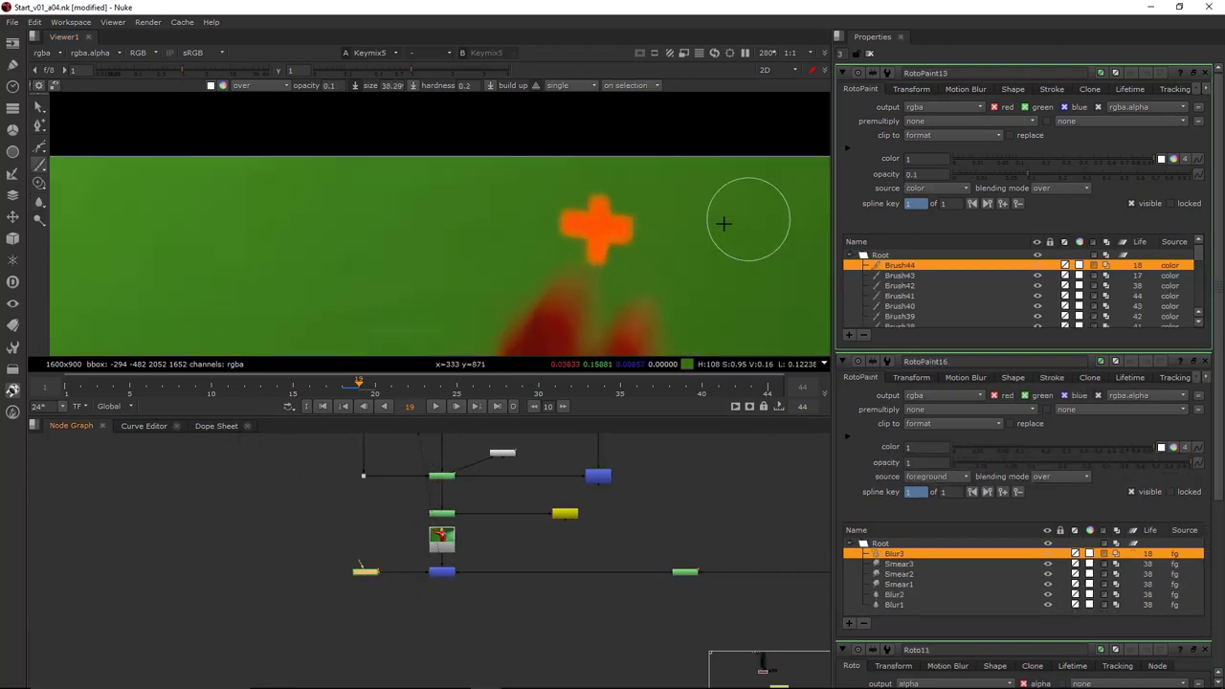
{"action": "mouse_move", "coordinate": [561, 177]}
{"action": "left_mouse_down"}
{"action": "mouse_move", "coordinate": [457, 241]}
{"action": "mouse_move", "coordinate": [500, 255]}
{"action": "mouse_move", "coordinate": [533, 255]}
{"action": "mouse_move", "coordinate": [520, 181]}
{"action": "mouse_move", "coordinate": [91, 153]}
{"action": "left_mouse_up"}
View the red channel, erase part of the RotoPaint13 paint at the frame 19 fingertip, and return to the Brush tool
{"action": "key", "text": "r"}
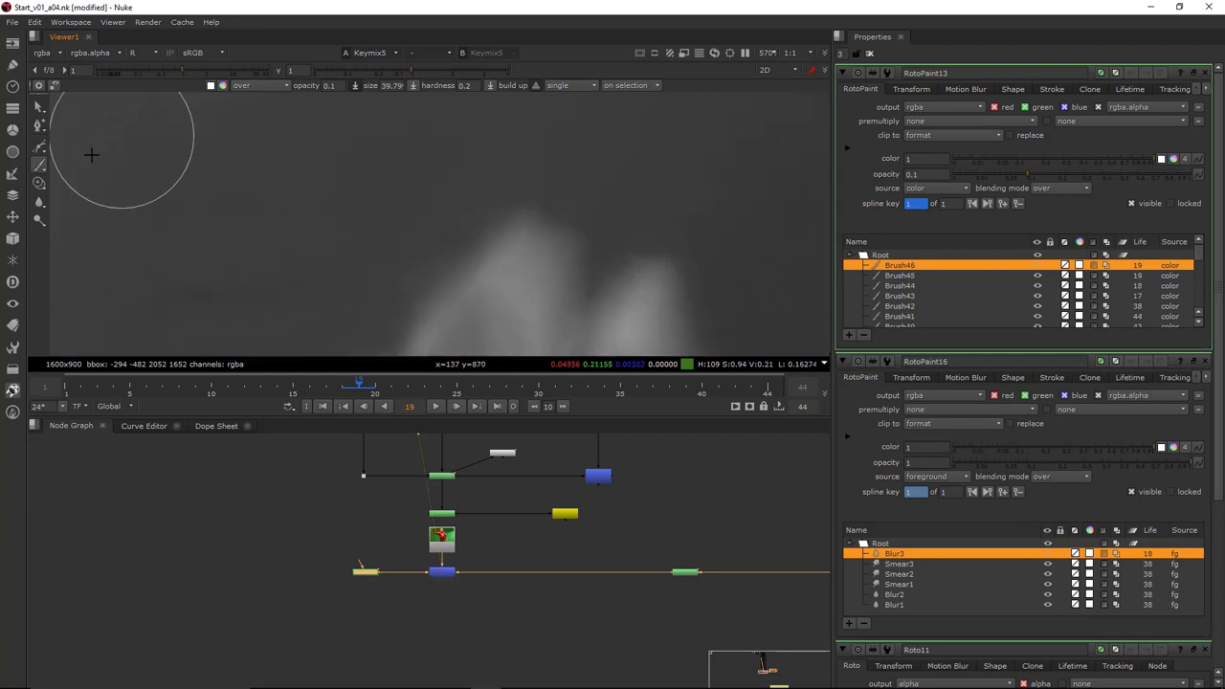
{"action": "scroll", "coordinate": [634, 224], "scroll_direction": "up", "scroll_amount": 3}
{"action": "mouse_move", "coordinate": [517, 251]}
{"action": "left_mouse_down"}
{"action": "mouse_move", "coordinate": [500, 268]}
{"action": "mouse_move", "coordinate": [508, 227]}
{"action": "left_mouse_up"}
{"action": "left_click", "coordinate": [39, 164]}
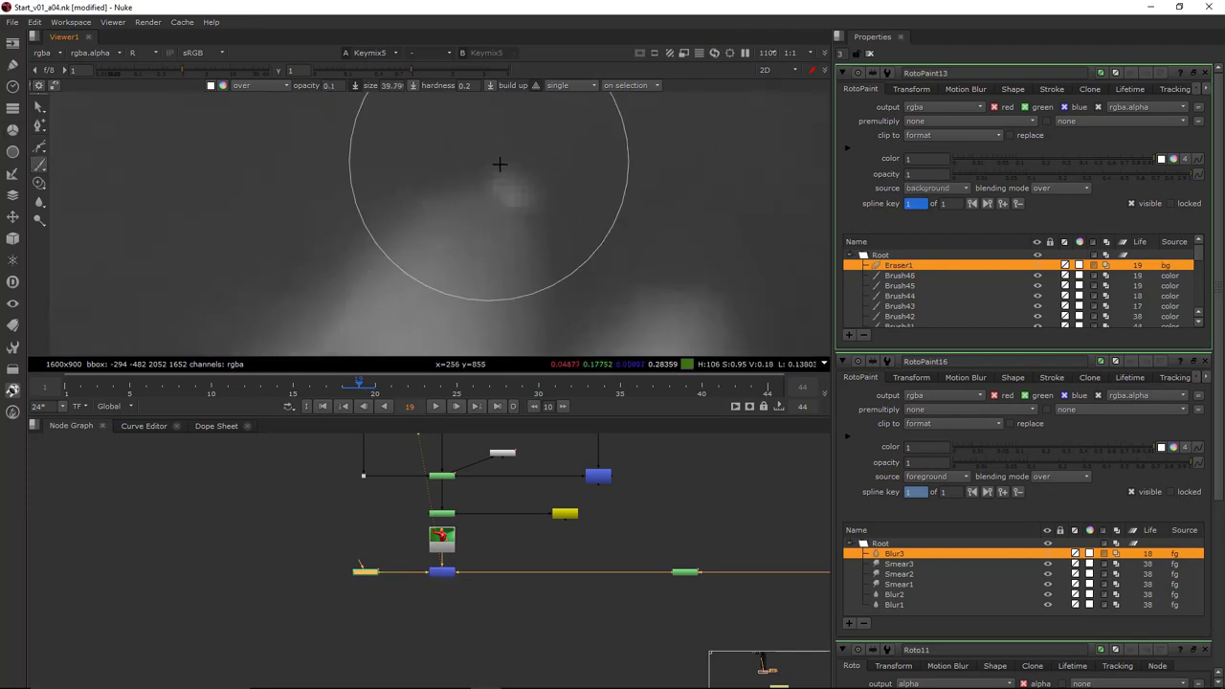
Paint over the bright spot above the frame 19 fingertip with a 28.89 brush in RotoPaint13, return to RGB, and close the RotoPaint properties
{"action": "mouse_move", "coordinate": [500, 163]}
{"action": "left_mouse_down", "text": "shift"}
{"action": "mouse_move", "coordinate": [518, 163]}
{"action": "mouse_move", "coordinate": [517, 178]}
{"action": "left_mouse_up", "text": "shift"}
{"action": "scroll", "coordinate": [624, 186], "scroll_direction": "down", "scroll_amount": 4}
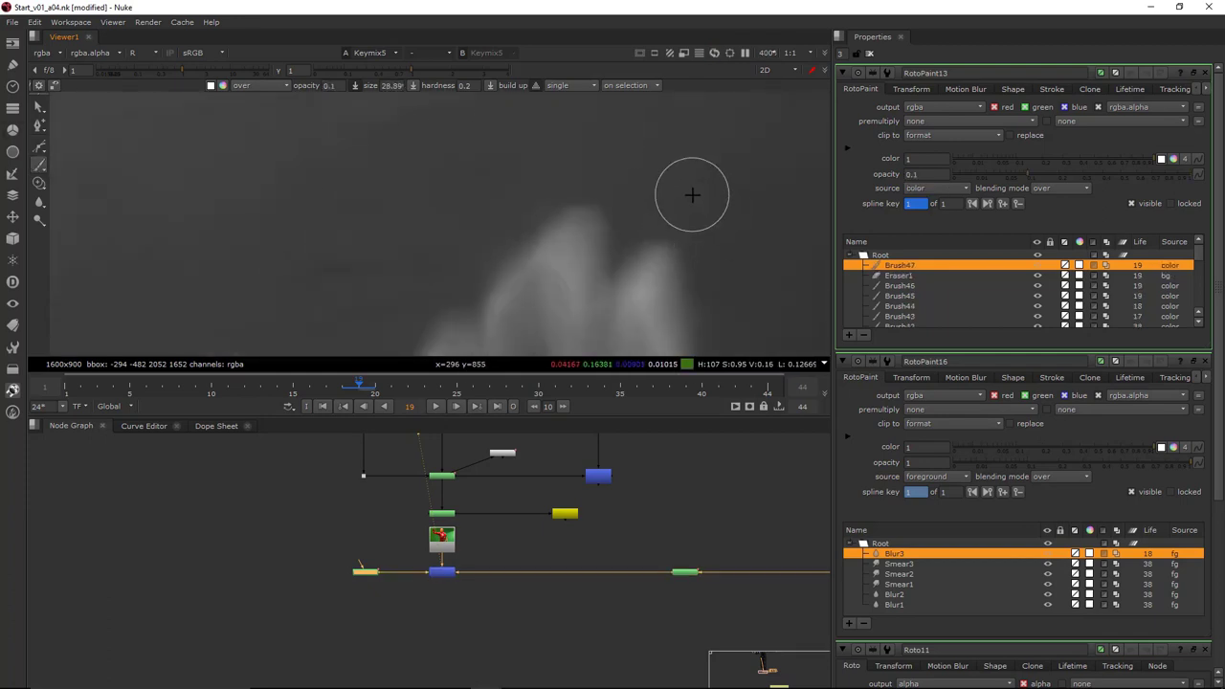
{"action": "scroll", "coordinate": [574, 190], "scroll_direction": "down", "scroll_amount": 3}
{"action": "key", "text": "r"}
{"action": "scroll", "coordinate": [535, 184], "scroll_direction": "down", "scroll_amount": 5}
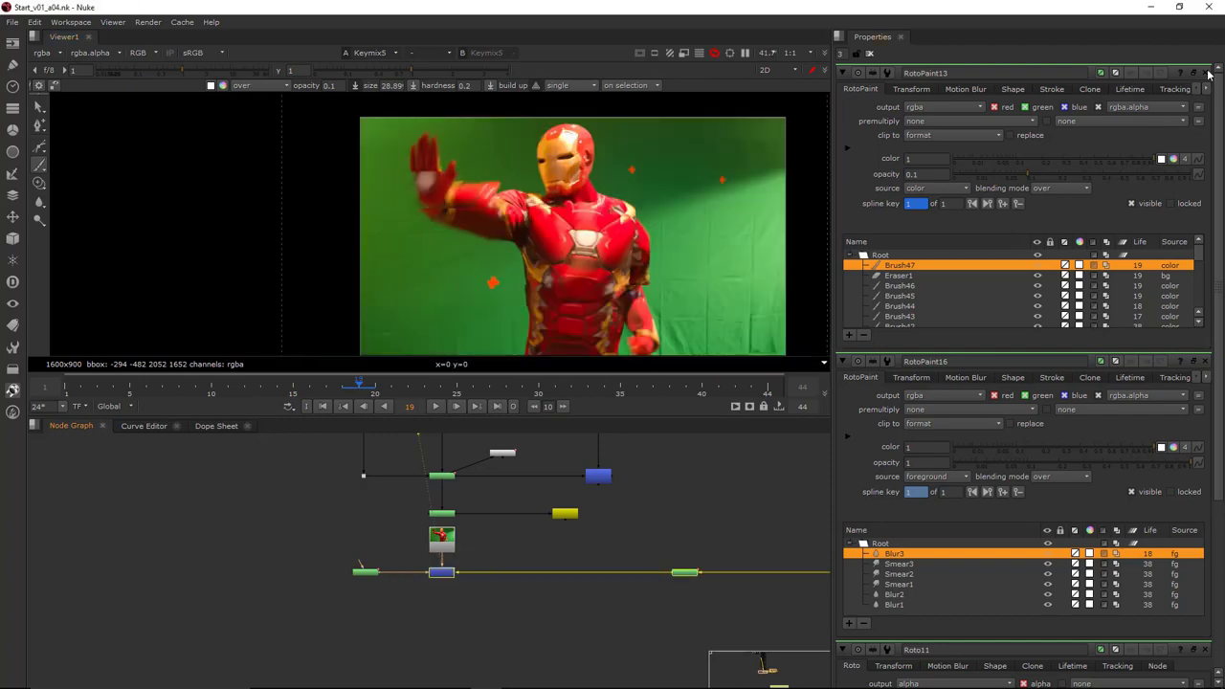
{"action": "left_click", "coordinate": [1206, 73]}
{"action": "left_click", "coordinate": [1205, 72]}
Add a Reformat node after Keymix5, with the output format root.format 1600x900
{"action": "key", "text": "space"}
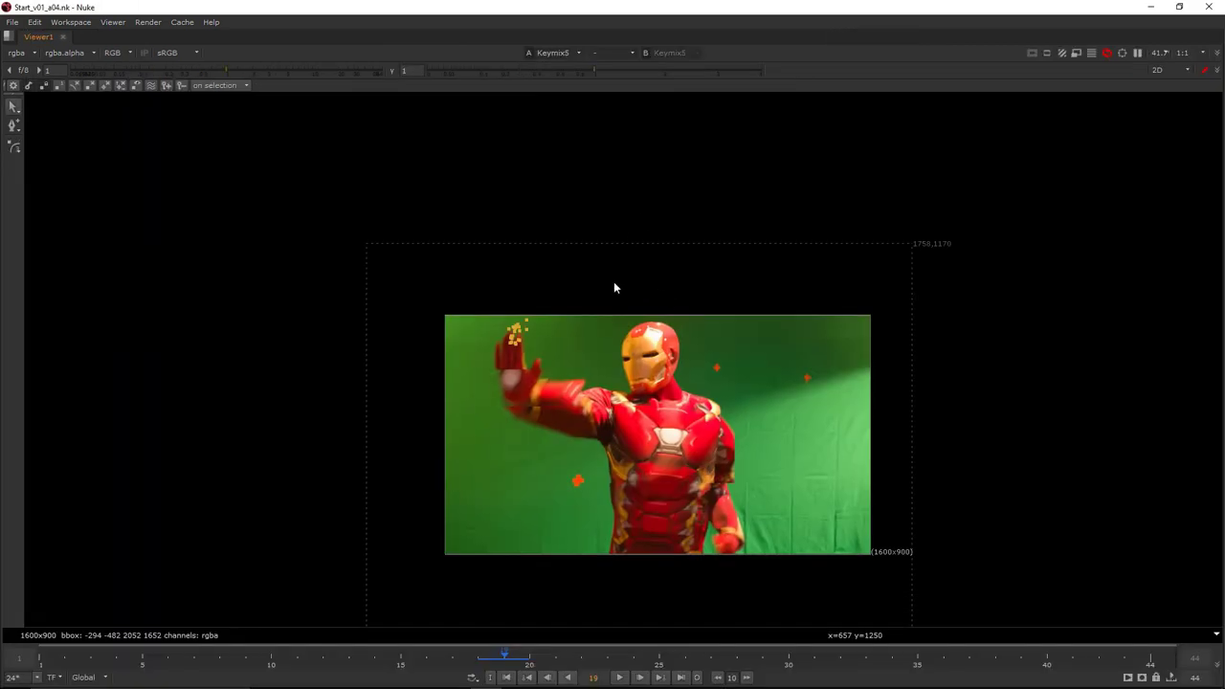
{"action": "scroll", "coordinate": [613, 281], "scroll_direction": "up", "scroll_amount": 3}
{"action": "key", "text": "space"}
{"action": "scroll", "coordinate": [543, 338], "scroll_direction": "down", "scroll_amount": 4}
{"action": "left_click", "coordinate": [442, 572]}
{"action": "key", "text": "Tab"}
{"action": "type", "text": "ref"}
{"action": "left_click", "coordinate": [380, 631]}
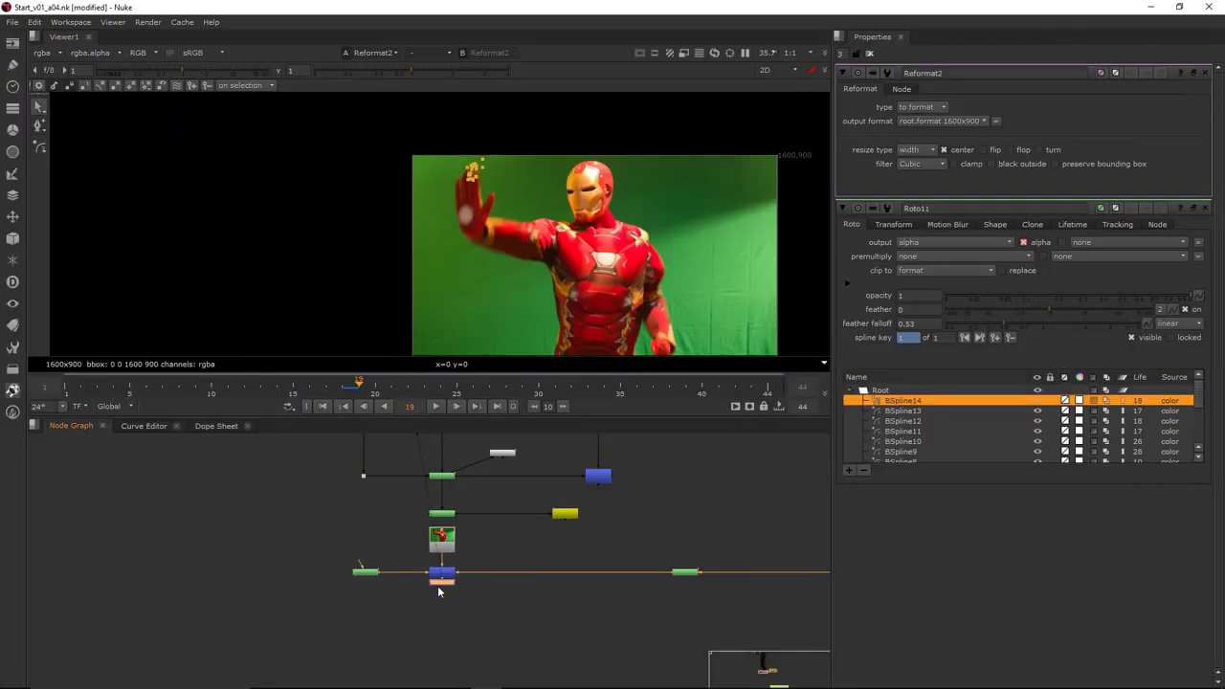
Close the remaining node properties and play back the reformatted shot in an enlarged viewer to review the cleanup
{"action": "key", "text": "space"}
{"action": "scroll", "coordinate": [609, 388], "scroll_direction": "up", "scroll_amount": 2}
{"action": "key", "text": "space"}
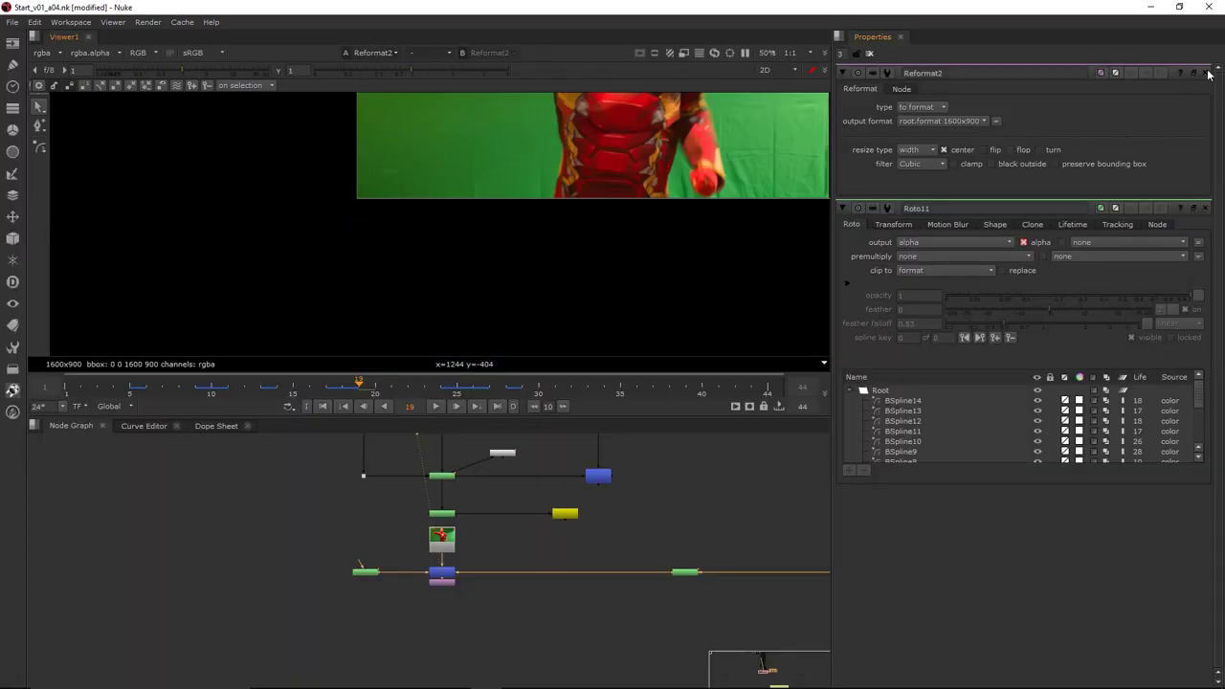
{"action": "key", "text": "space"}
{"action": "left_click", "coordinate": [619, 676]}
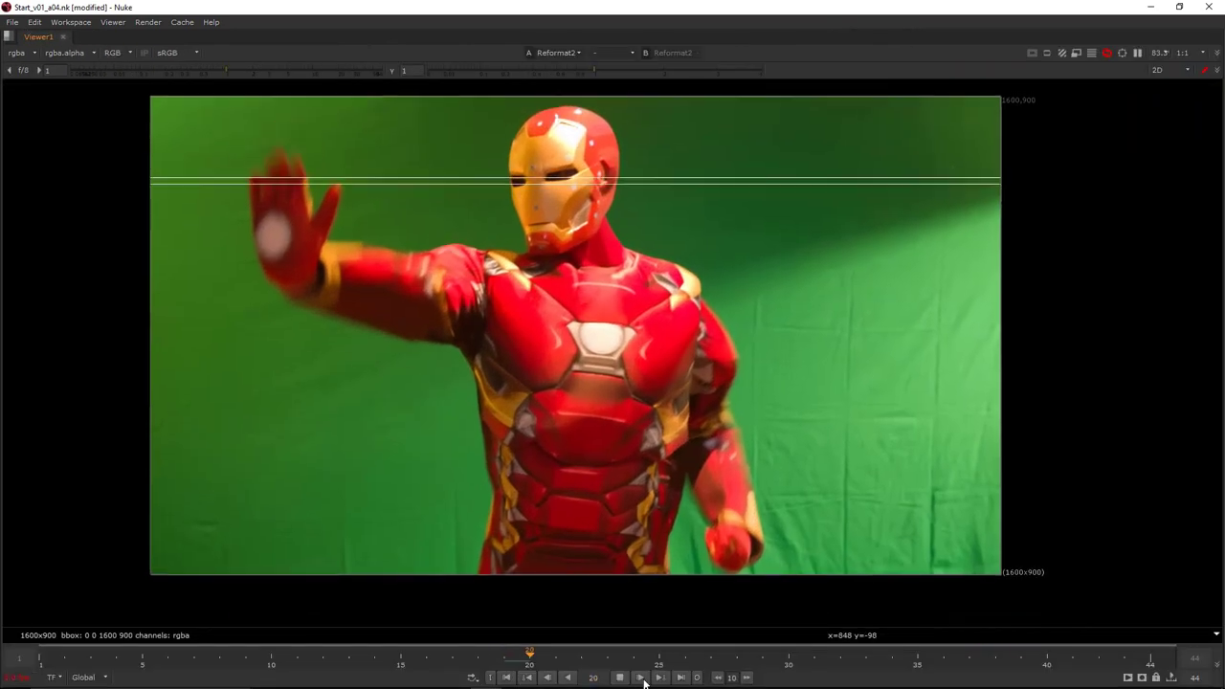
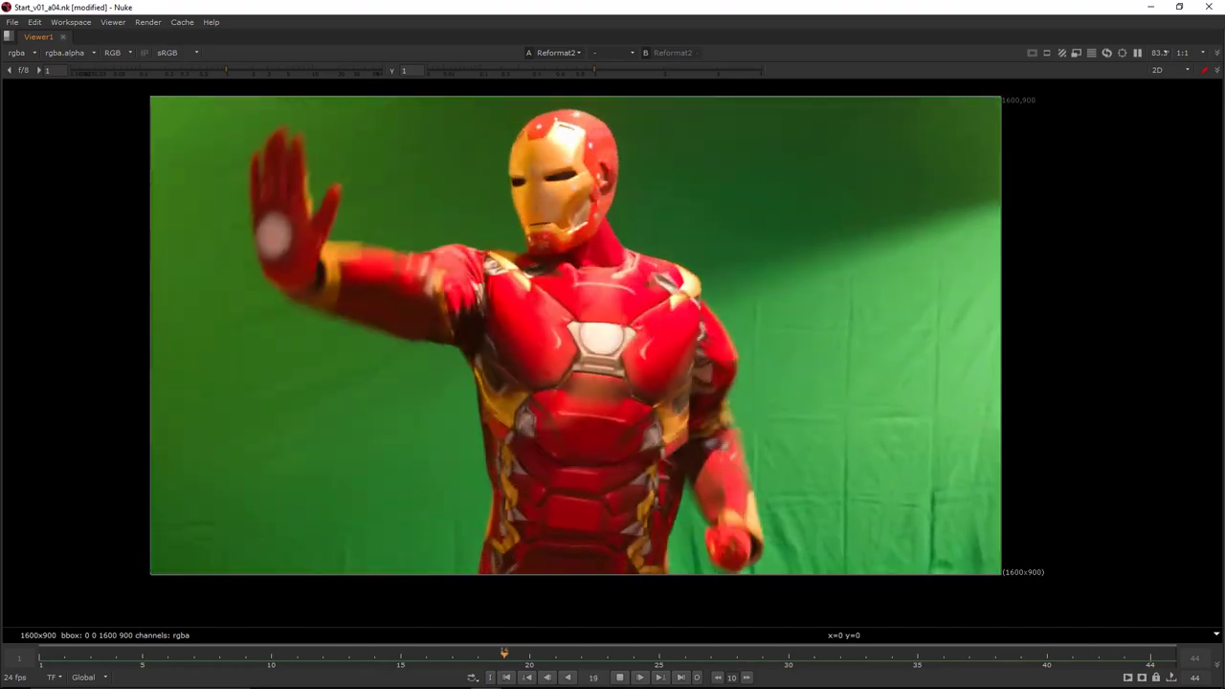
{"action": "key", "text": "k"}
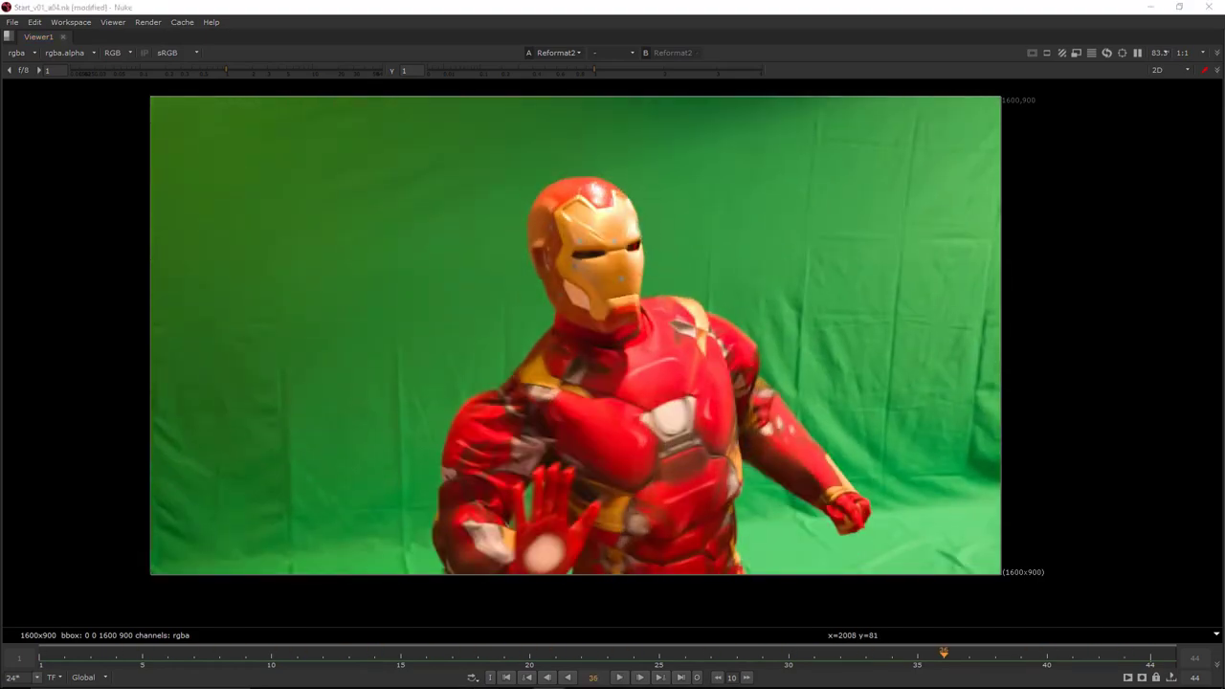
Return to the node graph and add a ChannelMerge node in the empty space beside the Reformat2 branch
{"action": "left_click", "coordinate": [673, 361]}
{"action": "key", "text": "space"}
{"action": "middle_click_drag", "start_coordinate": [596, 439], "coordinate": [537, 482]}
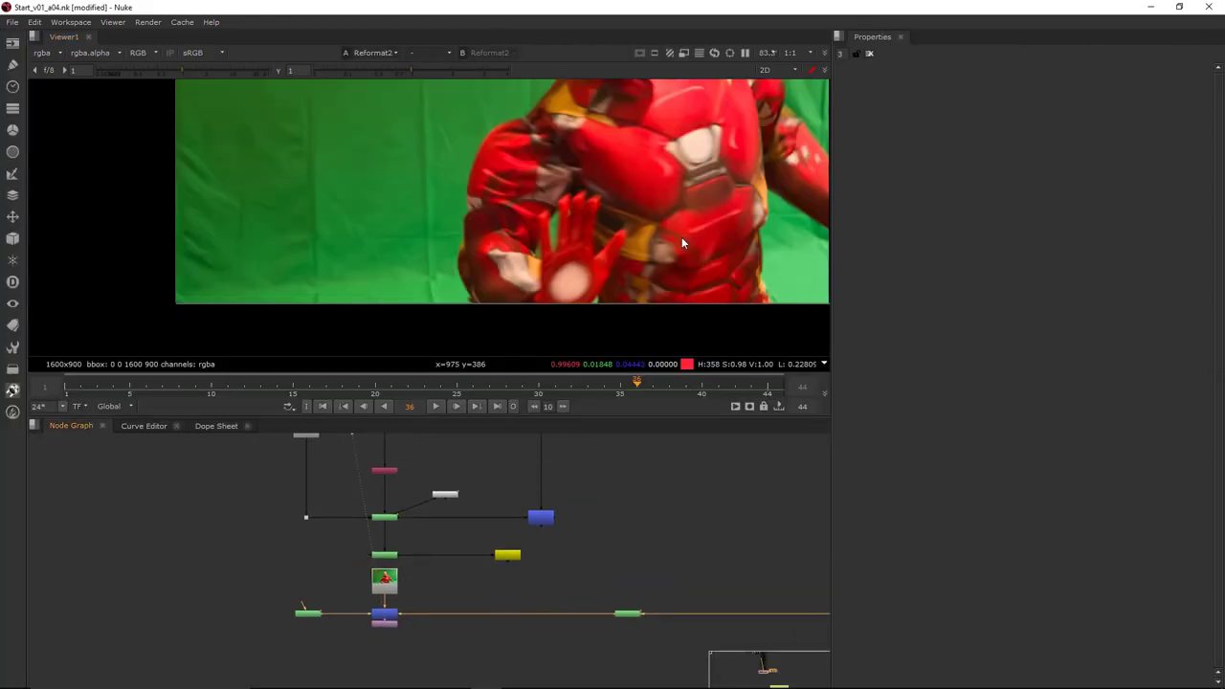
{"action": "middle_click_drag", "start_coordinate": [681, 237], "coordinate": [560, 334]}
{"action": "scroll", "coordinate": [535, 300], "scroll_direction": "down", "scroll_amount": 3}
{"action": "middle_click_drag", "start_coordinate": [525, 290], "coordinate": [505, 270]}
{"action": "scroll", "coordinate": [391, 631], "scroll_direction": "up", "scroll_amount": 3}
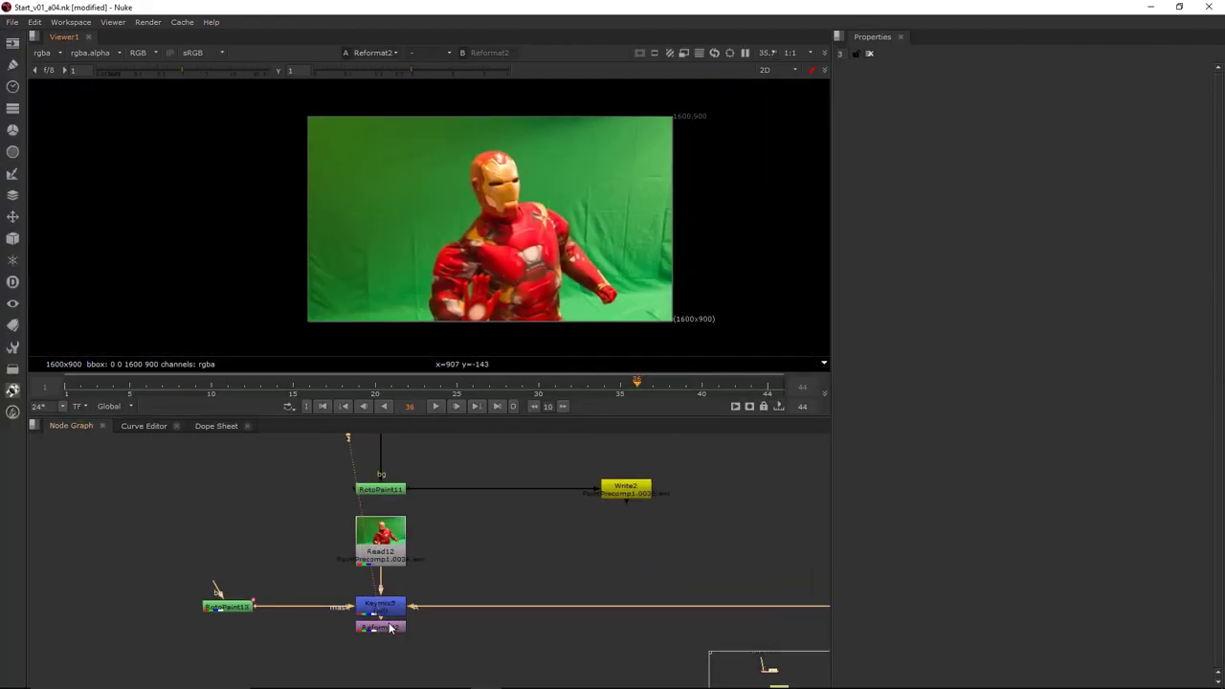
{"action": "scroll", "coordinate": [459, 566], "scroll_direction": "down", "scroll_amount": 4}
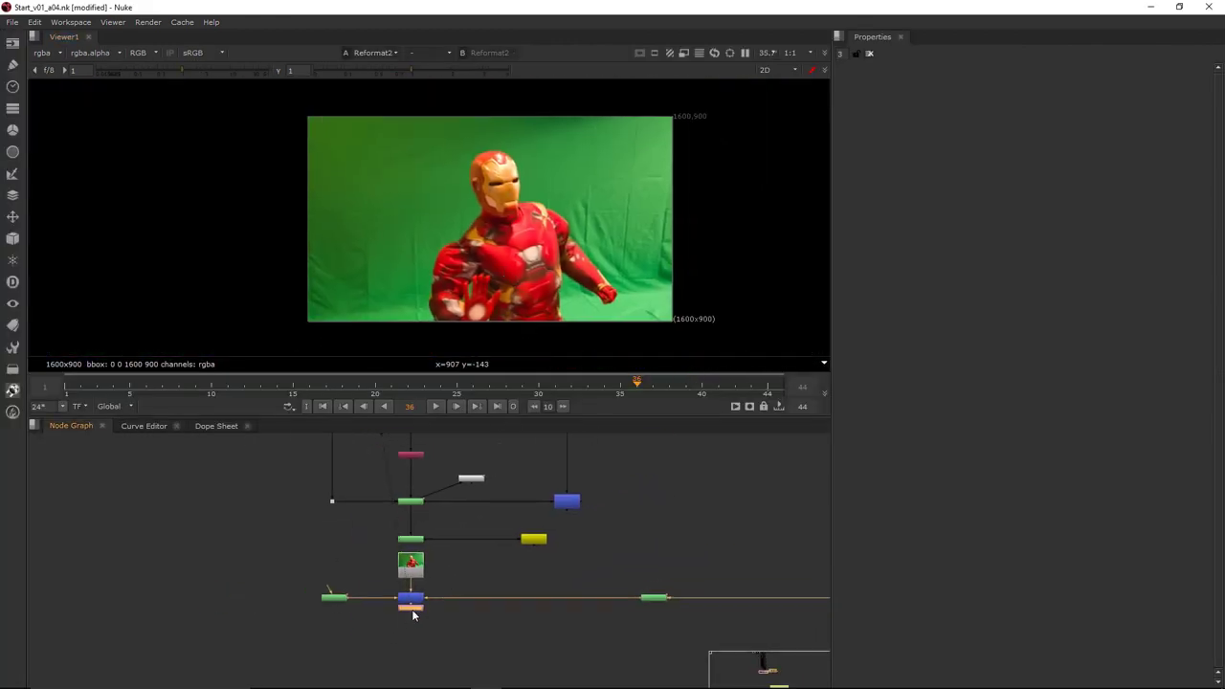
{"action": "scroll", "coordinate": [520, 593], "scroll_direction": "down", "scroll_amount": 2}
{"action": "scroll", "coordinate": [519, 593], "scroll_direction": "up", "scroll_amount": 2}
{"action": "key", "text": "Tab"}
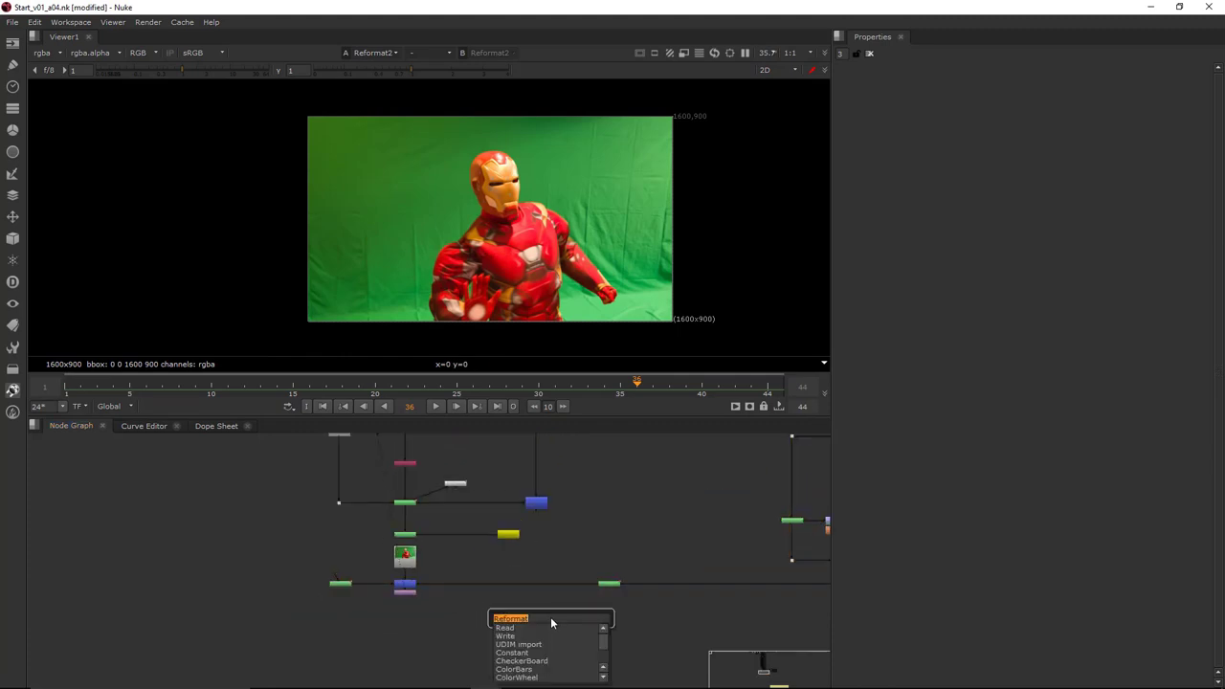
{"action": "type", "text": "chan"}
{"action": "key", "text": "Return"}
{"action": "scroll", "coordinate": [533, 613], "scroll_direction": "up", "scroll_amount": 2}
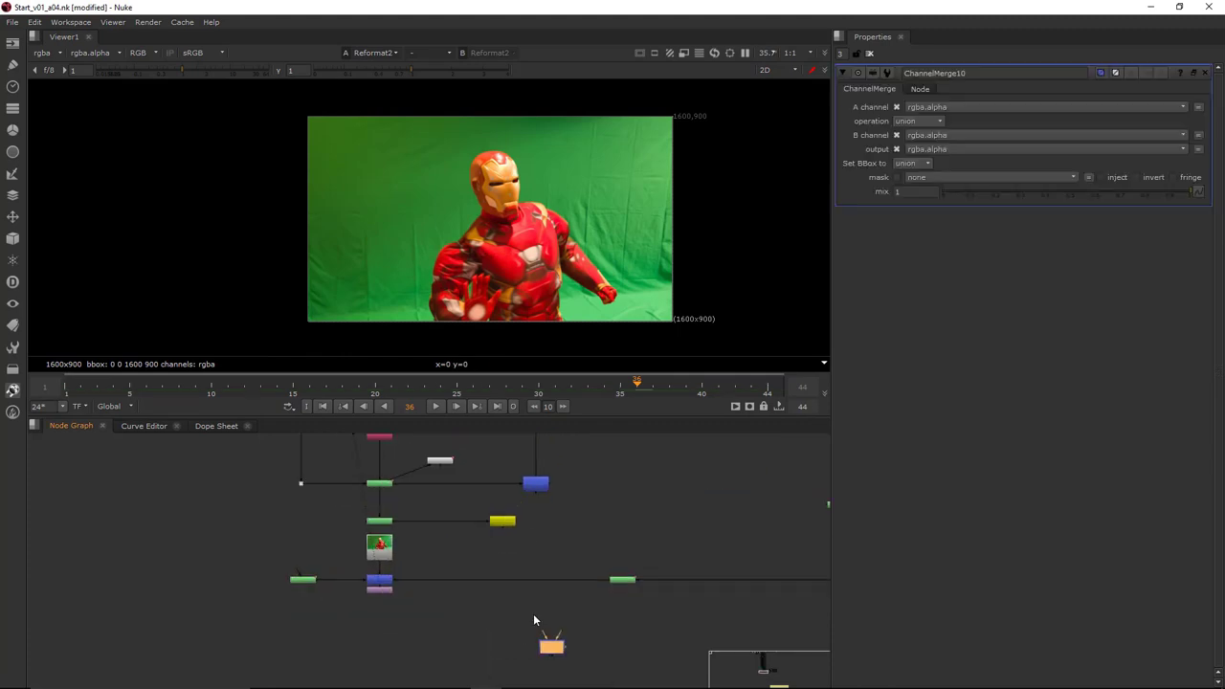
Connect ChannelMerge10's inputs to the existing blue merge node above it and to RotoPaint13
{"action": "left_click_drag", "start_coordinate": [562, 480], "coordinate": [555, 464]}
{"action": "left_click_drag", "start_coordinate": [568, 653], "coordinate": [549, 654]}
{"action": "left_click_drag", "start_coordinate": [273, 582], "coordinate": [274, 582]}
Add a Copy node below Reformat2 with ChannelMerge10 as its alpha source, and route the RotoPaint13 pipe through a dot
{"action": "middle_click_drag", "start_coordinate": [364, 648], "coordinate": [378, 612]}
{"action": "left_click", "coordinate": [381, 633]}
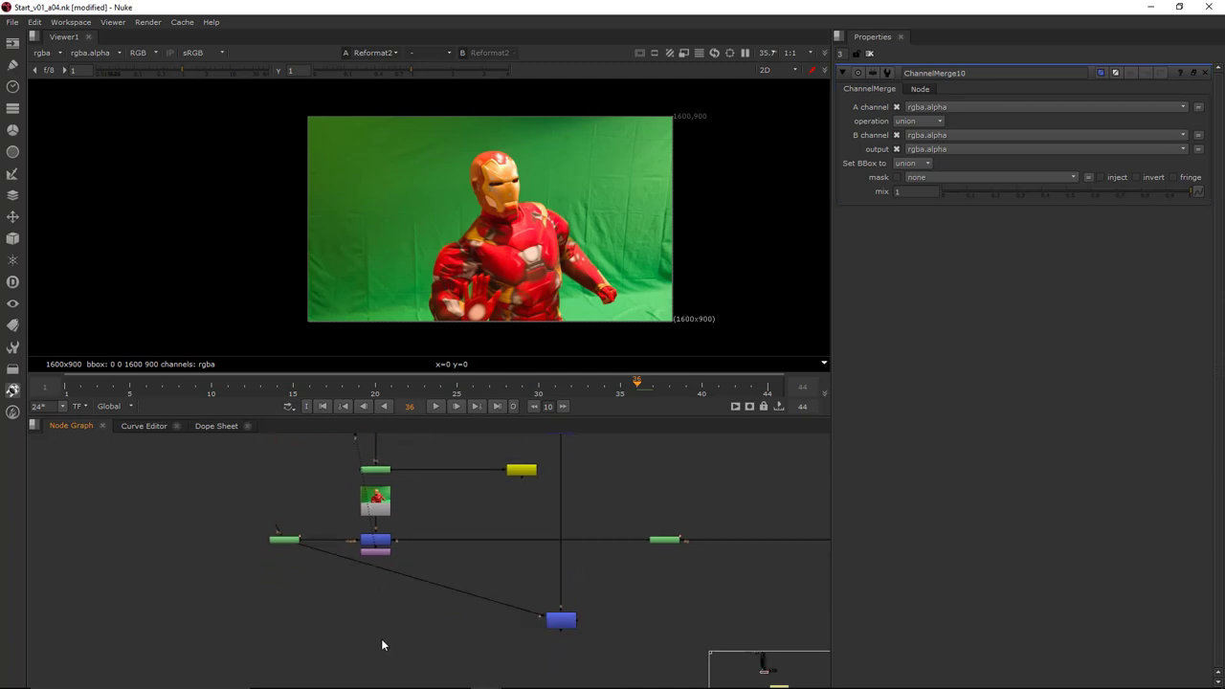
{"action": "key", "text": "k"}
{"action": "left_click_drag", "start_coordinate": [378, 556], "coordinate": [376, 552]}
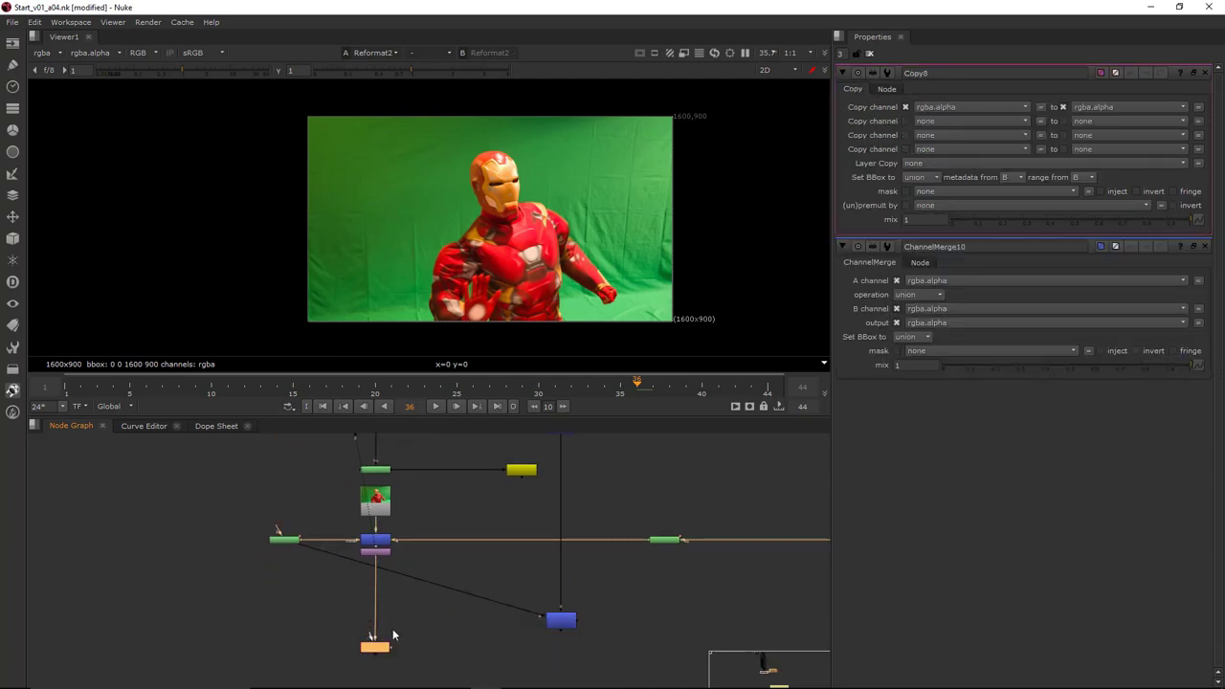
{"action": "left_click", "coordinate": [418, 581], "text": "ctrl"}
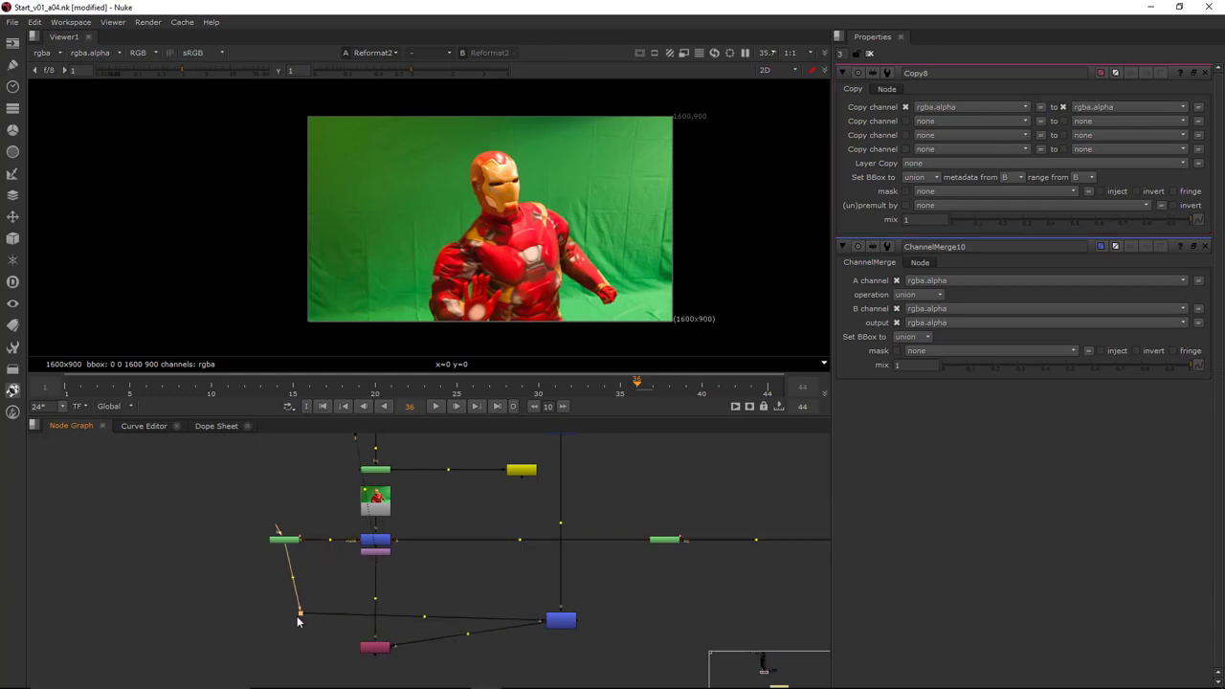
{"action": "middle_click_drag", "start_coordinate": [297, 621], "coordinate": [309, 554]}
Add a Premult node below Copy8 and view the premultiplied patch result
{"action": "left_click", "coordinate": [384, 582]}
{"action": "key", "text": "Tab"}
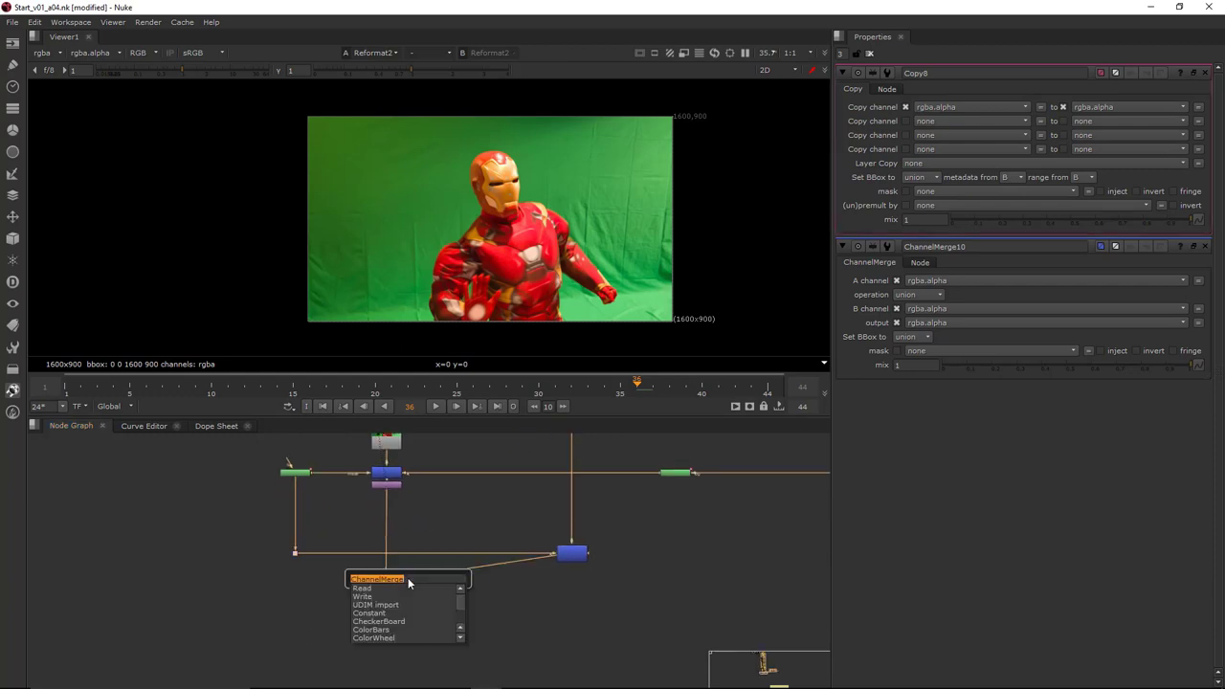
{"action": "type", "text": "premult"}
{"action": "key", "text": "Return"}
{"action": "left_click", "coordinate": [386, 580]}
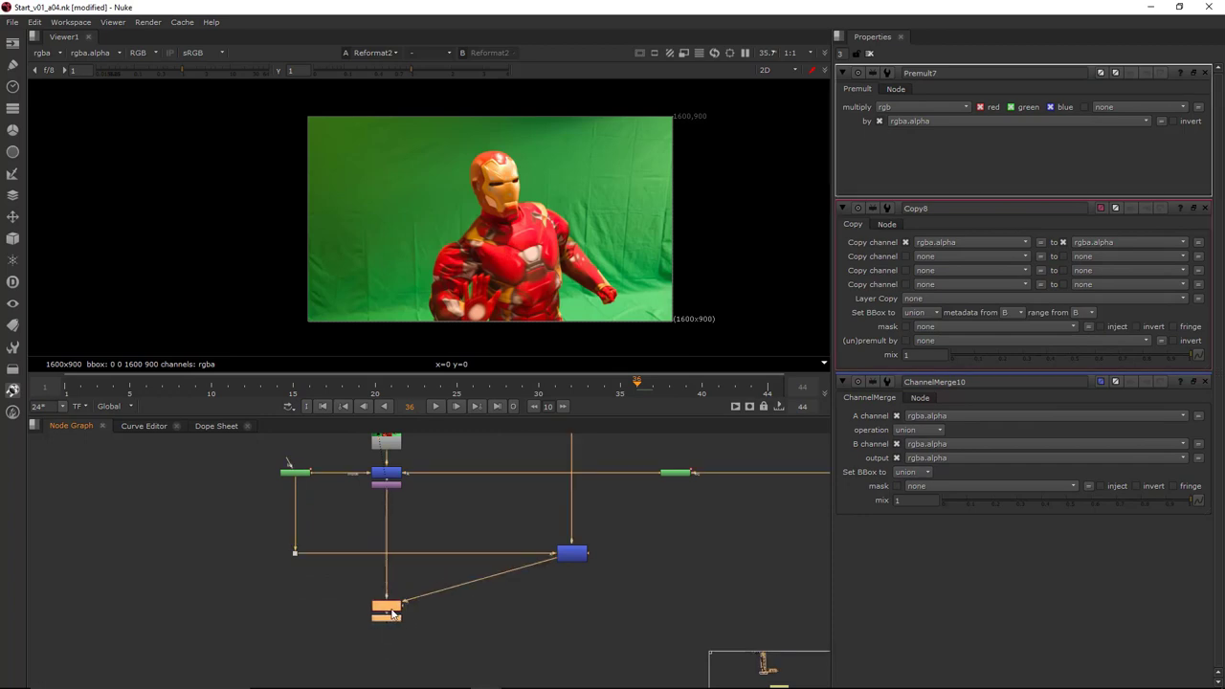
{"action": "left_click", "coordinate": [391, 620]}
{"action": "key", "text": "1"}
Insert a dot in the pipe between ChannelMerge10 and Copy8 and align it below the merge
{"action": "left_click", "coordinate": [459, 627]}
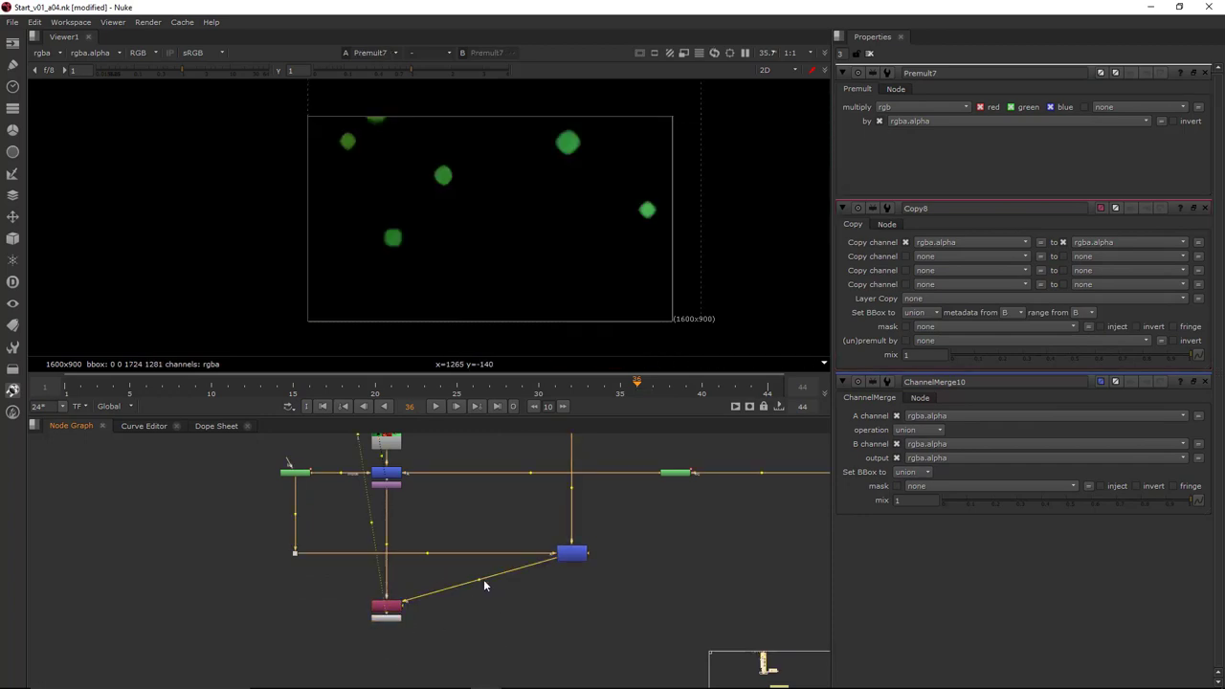
{"action": "left_click_drag", "start_coordinate": [478, 579], "coordinate": [564, 605], "text": "ctrl"}
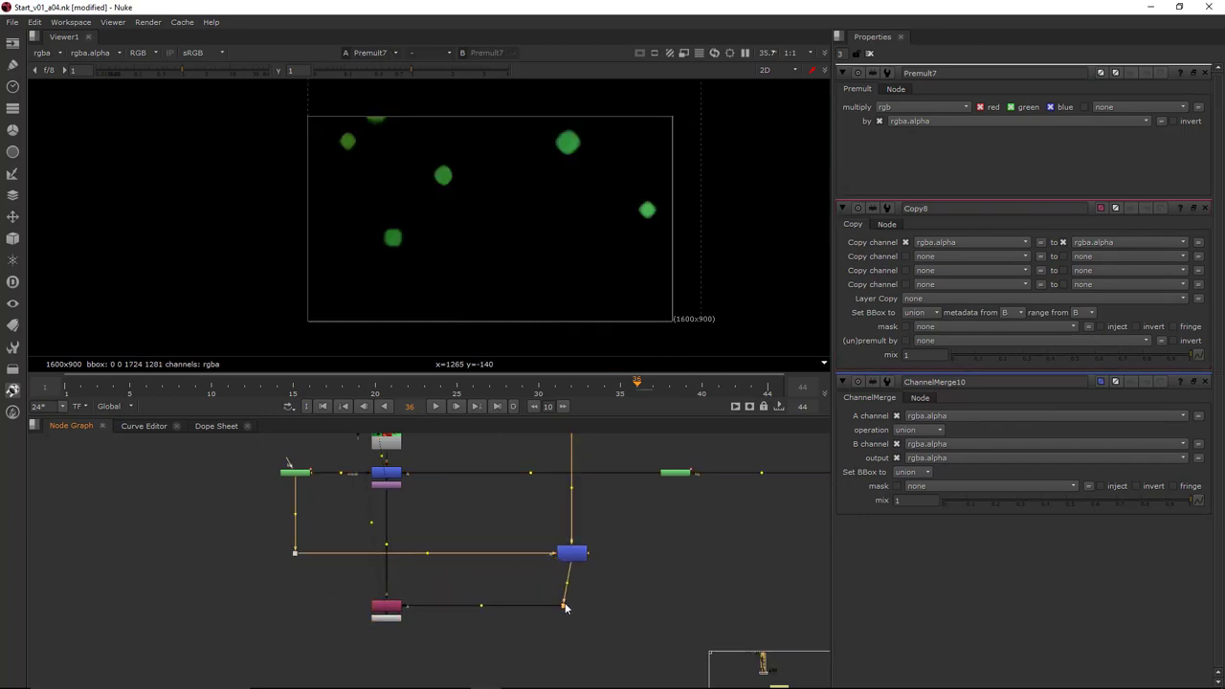
{"action": "left_click", "coordinate": [394, 622]}
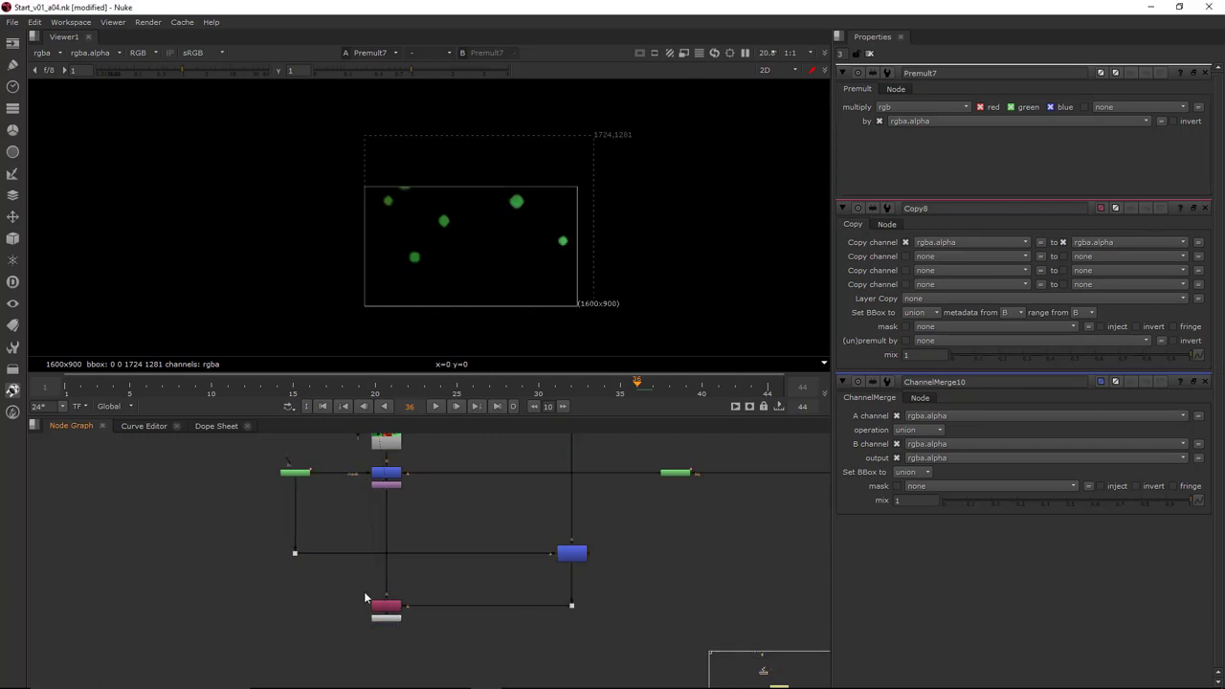
Duplicate the PaintPrecomp1 Read node into an empty area of the node graph and view it
{"action": "scroll", "coordinate": [374, 596], "scroll_direction": "down", "scroll_amount": 4}
{"action": "middle_click_drag", "start_coordinate": [364, 596], "coordinate": [532, 597]}
{"action": "scroll", "coordinate": [552, 575], "scroll_direction": "up", "scroll_amount": 3}
{"action": "scroll", "coordinate": [553, 572], "scroll_direction": "up", "scroll_amount": 1}
{"action": "left_click", "coordinate": [562, 552]}
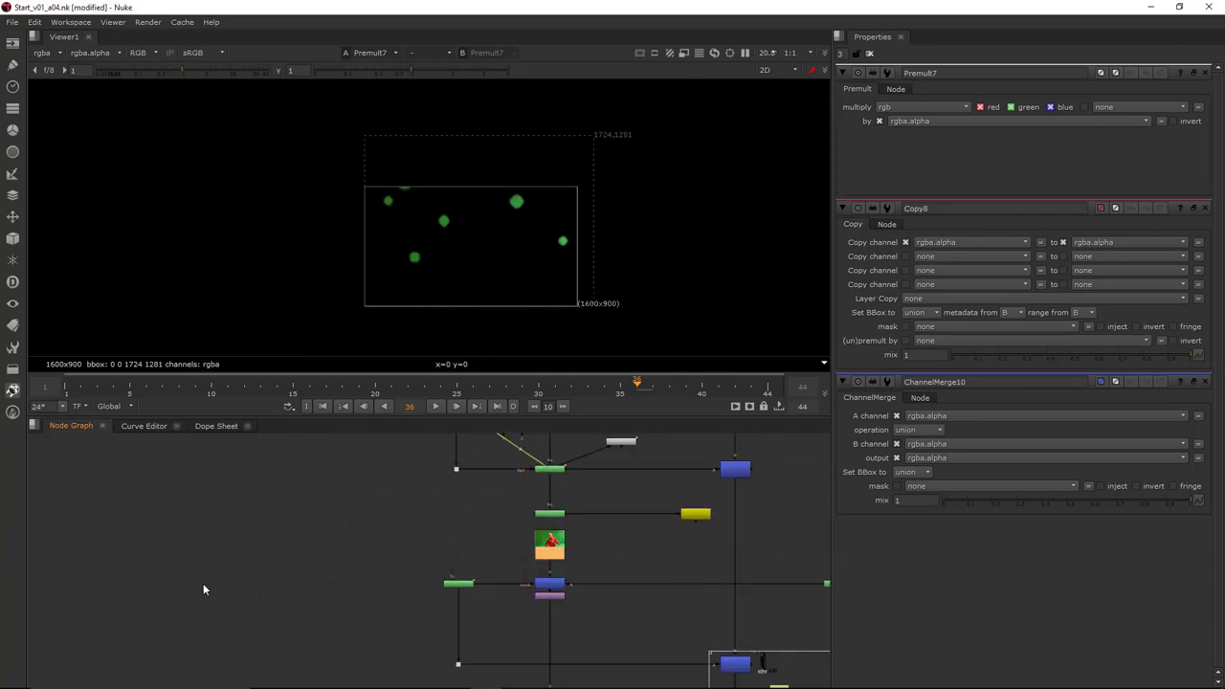
{"action": "middle_click_drag", "start_coordinate": [87, 575], "coordinate": [388, 522]}
{"action": "key", "text": "ctrl+v"}
{"action": "scroll", "coordinate": [389, 523], "scroll_direction": "up", "scroll_amount": 4}
{"action": "key", "text": "1"}
{"action": "left_click", "coordinate": [498, 507]}
{"action": "scroll", "coordinate": [523, 497], "scroll_direction": "down", "scroll_amount": 8}
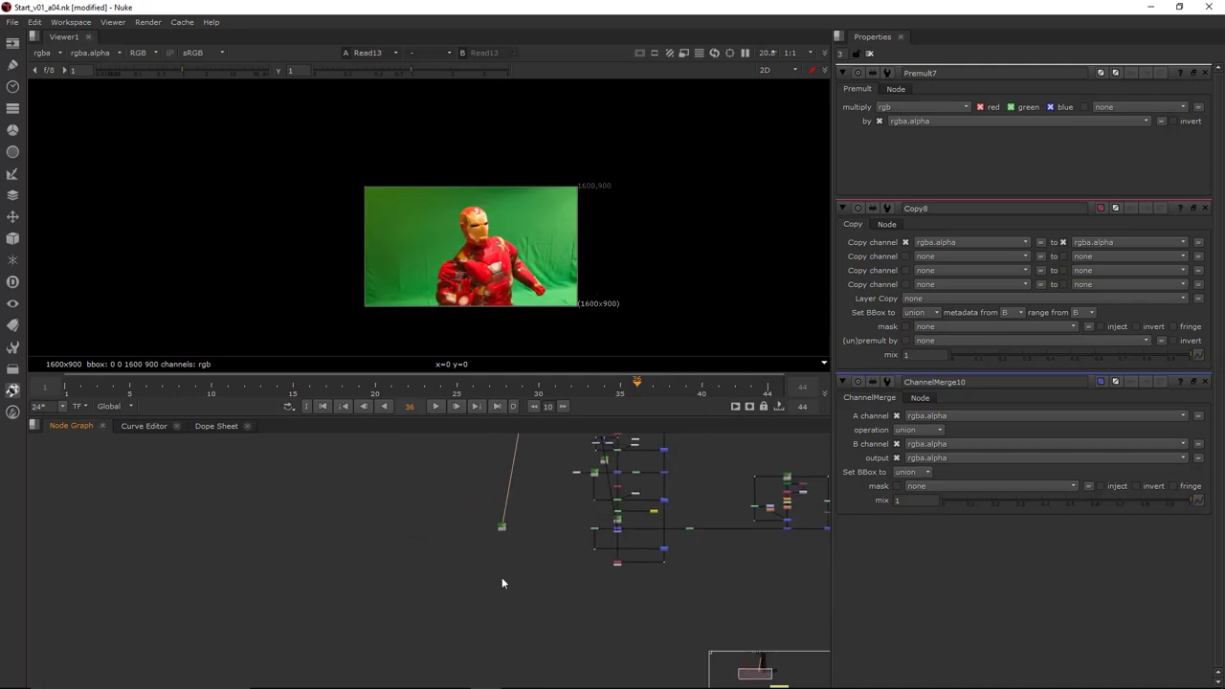
Place a copy of the IronManPlate Read node in the empty area beside the PaintPrecomp1 duplicate
{"action": "middle_click_drag", "start_coordinate": [569, 493], "coordinate": [431, 585]}
{"action": "middle_click_drag", "start_coordinate": [453, 527], "coordinate": [459, 596]}
{"action": "middle_click_drag", "start_coordinate": [447, 469], "coordinate": [480, 558]}
{"action": "middle_click_drag", "start_coordinate": [520, 452], "coordinate": [488, 594]}
{"action": "scroll", "coordinate": [593, 558], "scroll_direction": "up", "scroll_amount": 3}
{"action": "scroll", "coordinate": [327, 545], "scroll_direction": "up", "scroll_amount": 5}
{"action": "scroll", "coordinate": [398, 502], "scroll_direction": "down", "scroll_amount": 1}
{"action": "scroll", "coordinate": [481, 527], "scroll_direction": "up", "scroll_amount": 2}
{"action": "left_click", "coordinate": [487, 496]}
{"action": "scroll", "coordinate": [517, 566], "scroll_direction": "down", "scroll_amount": 6}
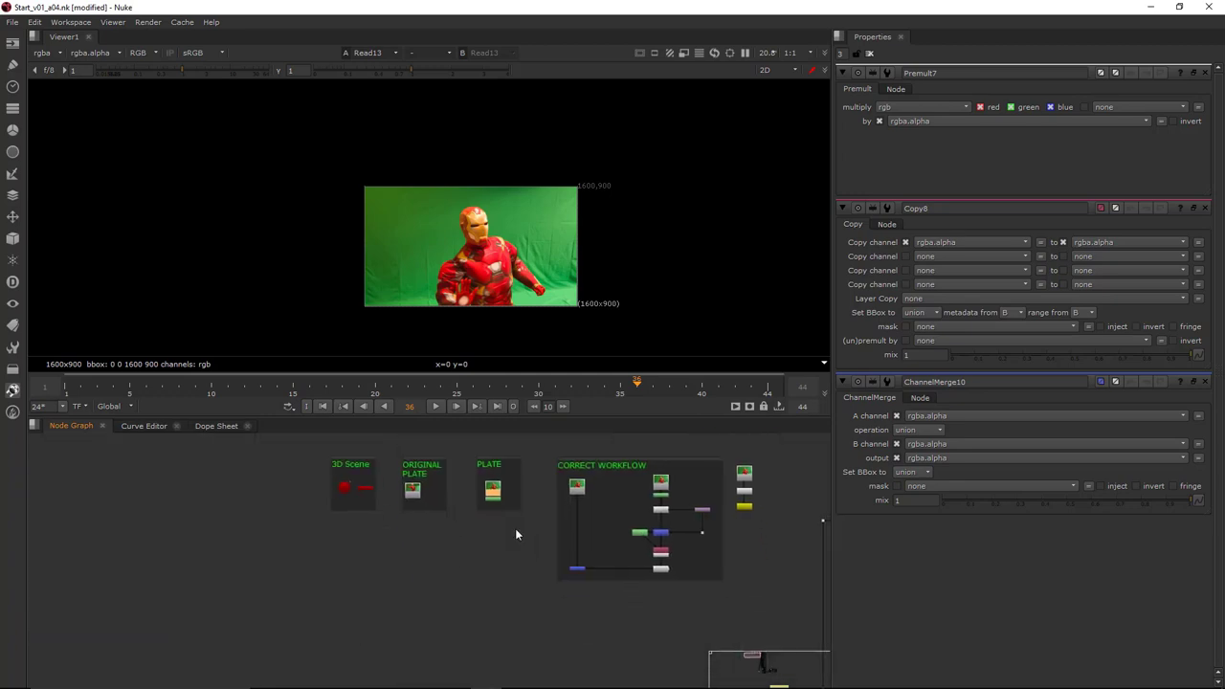
{"action": "scroll", "coordinate": [531, 545], "scroll_direction": "up", "scroll_amount": 5}
{"action": "middle_click_drag", "start_coordinate": [354, 447], "coordinate": [468, 591]}
{"action": "middle_click_drag", "start_coordinate": [621, 497], "coordinate": [539, 536]}
{"action": "scroll", "coordinate": [539, 536], "scroll_direction": "up", "scroll_amount": 6}
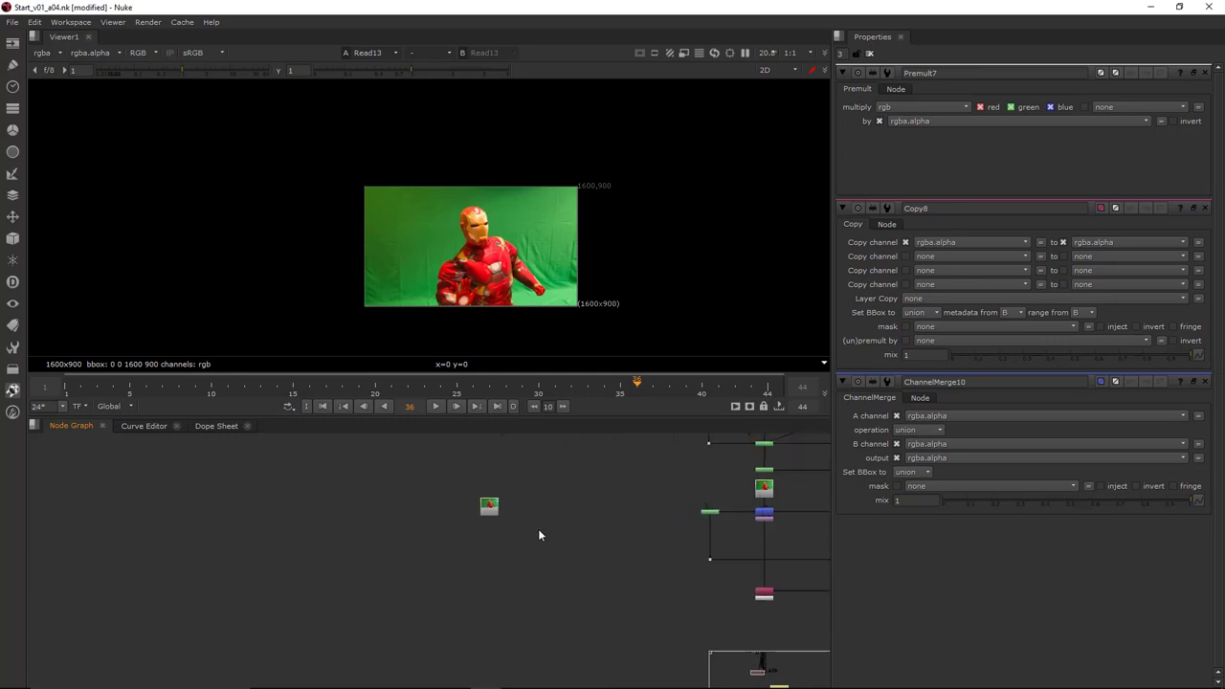
{"action": "middle_click_drag", "start_coordinate": [491, 498], "coordinate": [538, 568]}
{"action": "left_click_drag", "start_coordinate": [420, 543], "coordinate": [266, 547]}
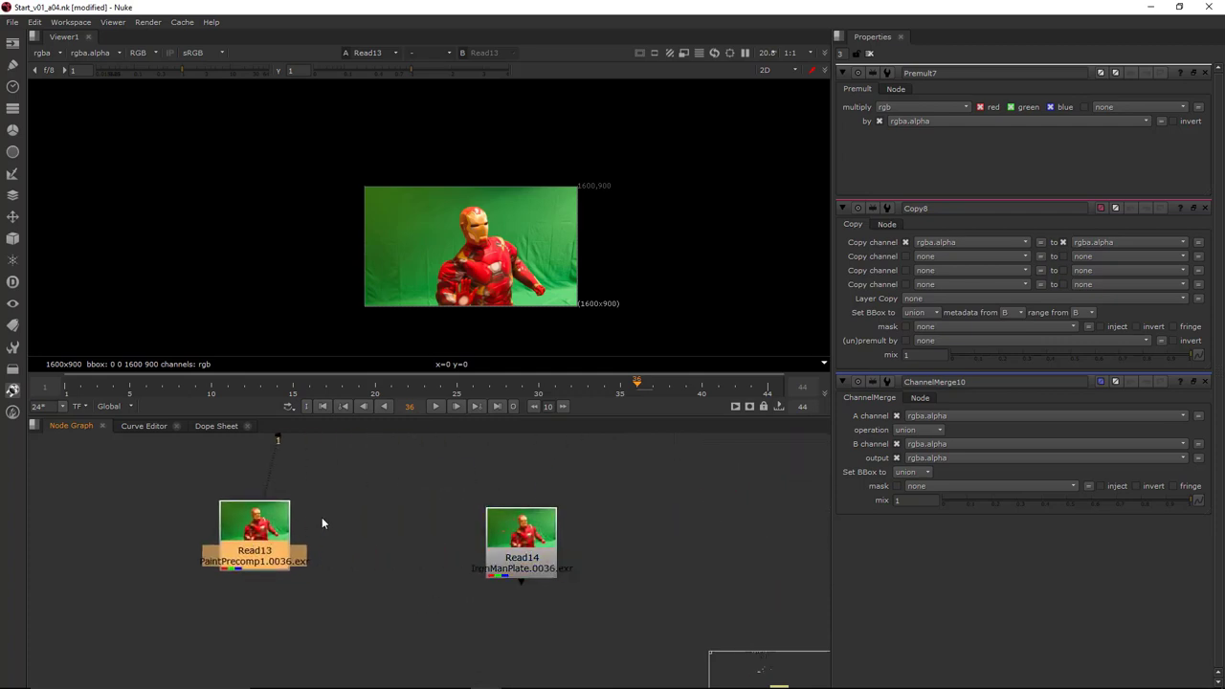
Replace the PaintPrecomp1 duplicate with an IronManDenoise Read, and view it and the IronManPlate Read through viewer inputs 1 and 2
{"action": "scroll", "coordinate": [321, 520], "scroll_direction": "down", "scroll_amount": 3}
{"action": "middle_click_drag", "start_coordinate": [321, 520], "coordinate": [421, 565]}
{"action": "left_click_drag", "start_coordinate": [570, 581], "coordinate": [527, 581]}
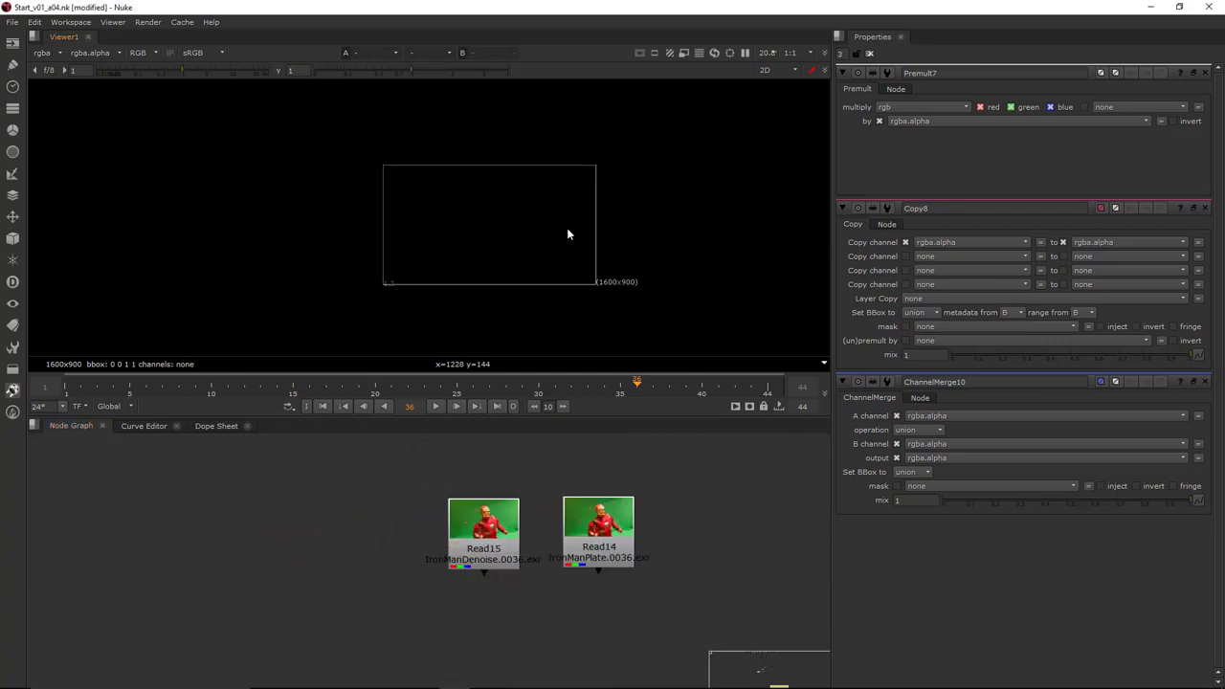
{"action": "scroll", "coordinate": [564, 287], "scroll_direction": "up", "scroll_amount": 3}
{"action": "left_click", "coordinate": [604, 546]}
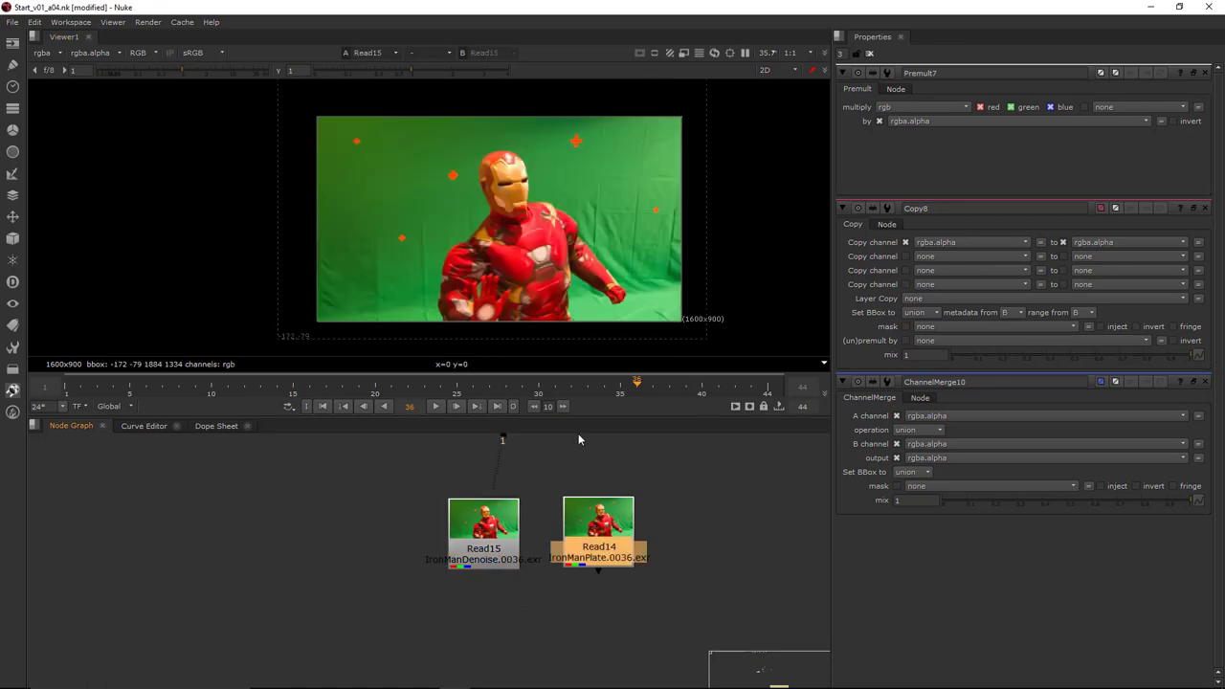
{"action": "key", "text": "2"}
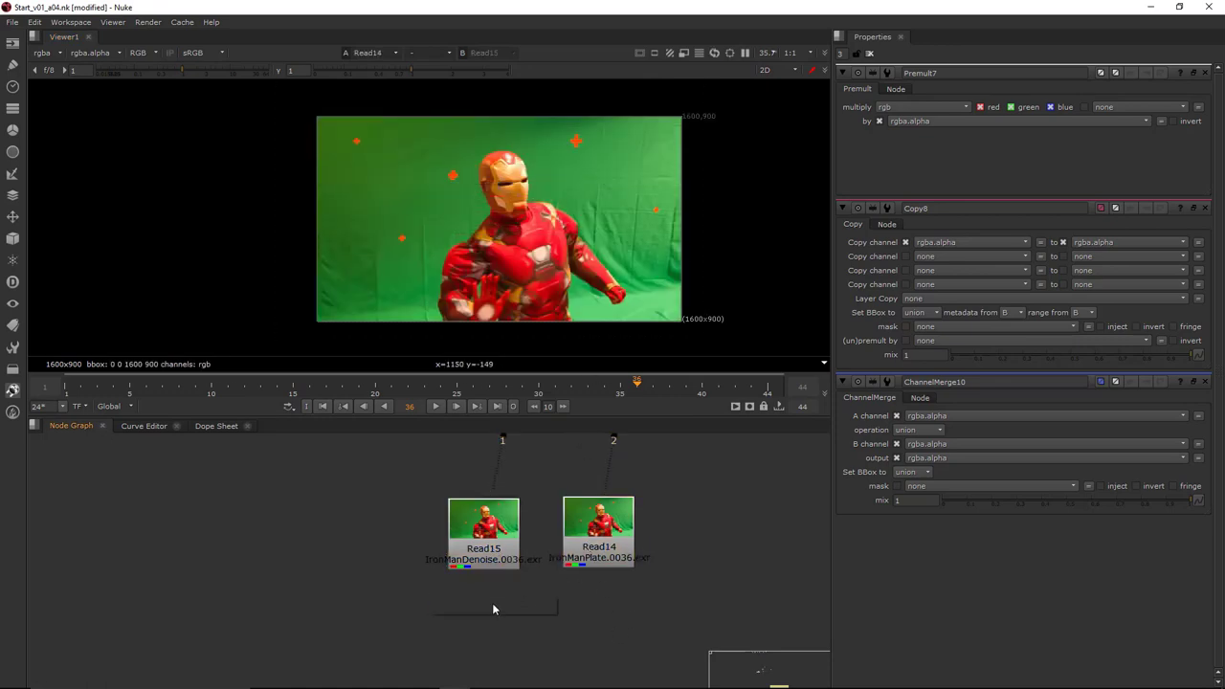
Add a Grain node below the IronManDenoise Read and enable auto alpha on that Read
{"action": "key", "text": "Tab"}
{"action": "type", "text": "grain"}
{"action": "key", "text": "Return"}
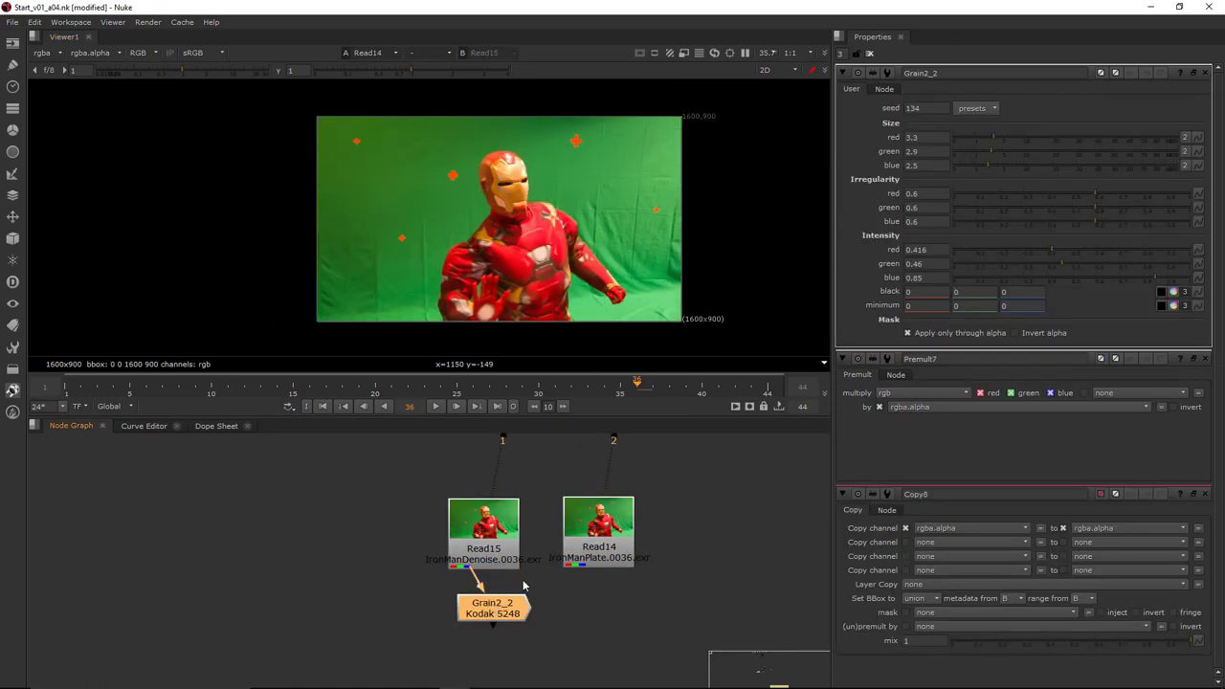
{"action": "left_click", "coordinate": [485, 557]}
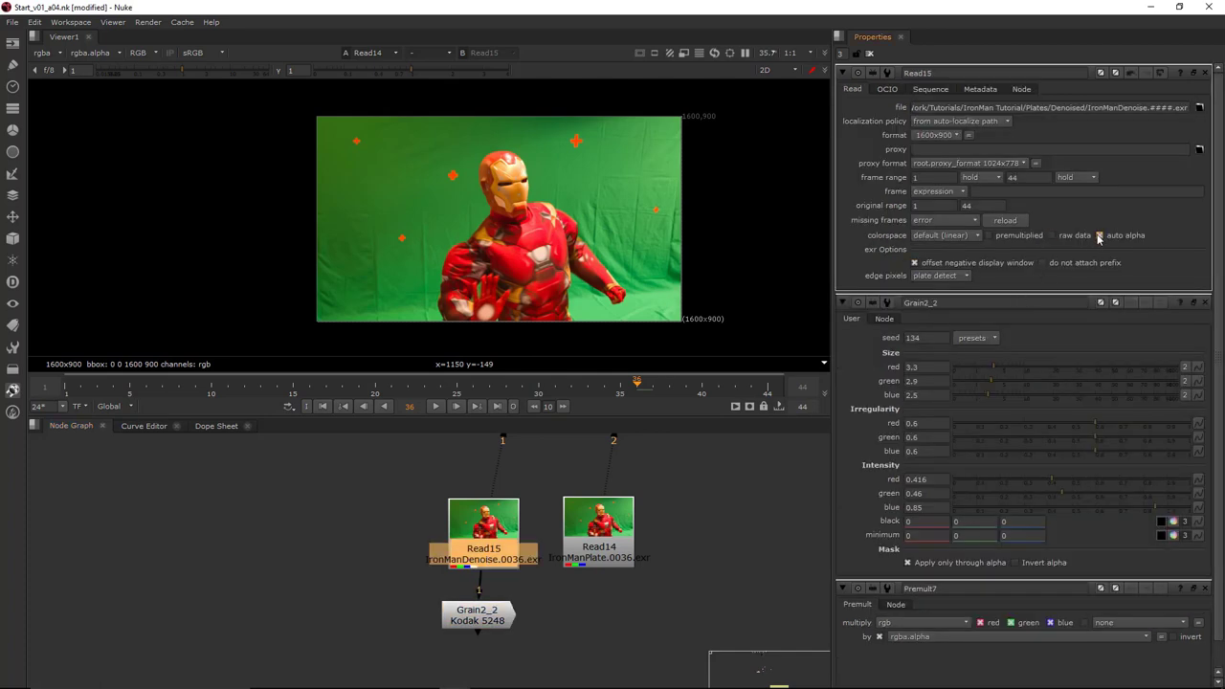
{"action": "left_click_drag", "start_coordinate": [485, 555], "coordinate": [478, 553]}
View the Grain node below the IronManDenoise Read through viewer input 1 and open its settings
{"action": "left_click", "coordinate": [479, 614]}
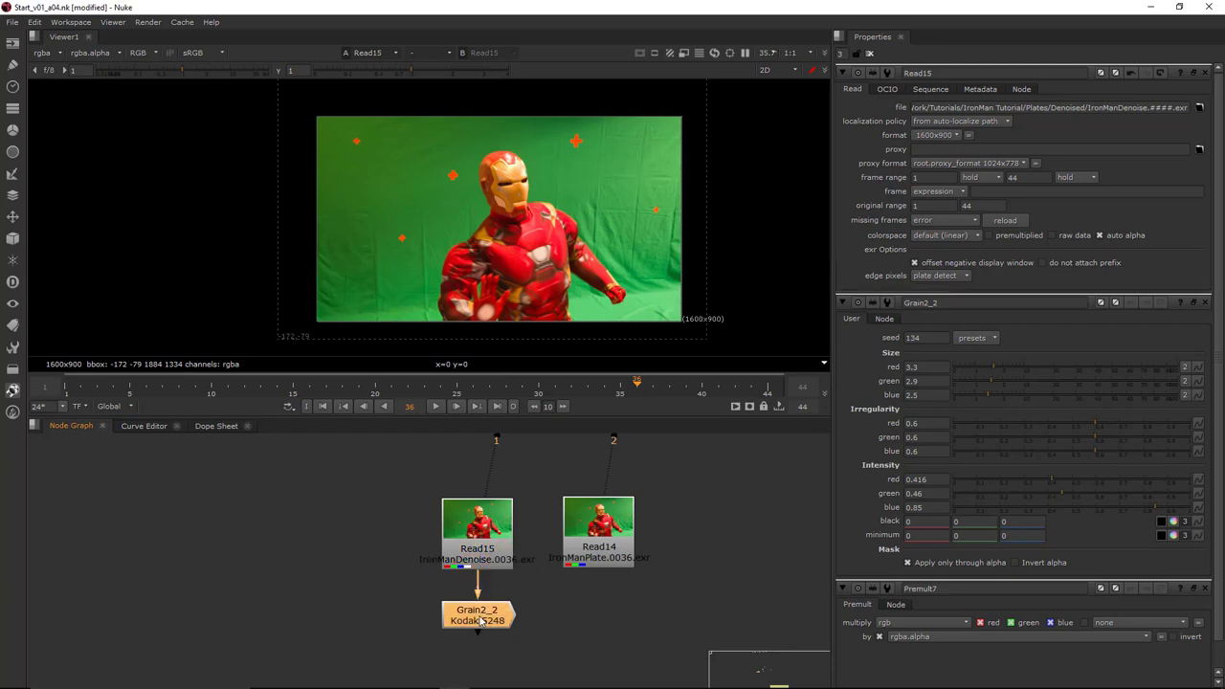
{"action": "key", "text": "1"}
{"action": "double_click", "coordinate": [479, 620]}
{"action": "left_click", "coordinate": [480, 621], "text": "shift"}
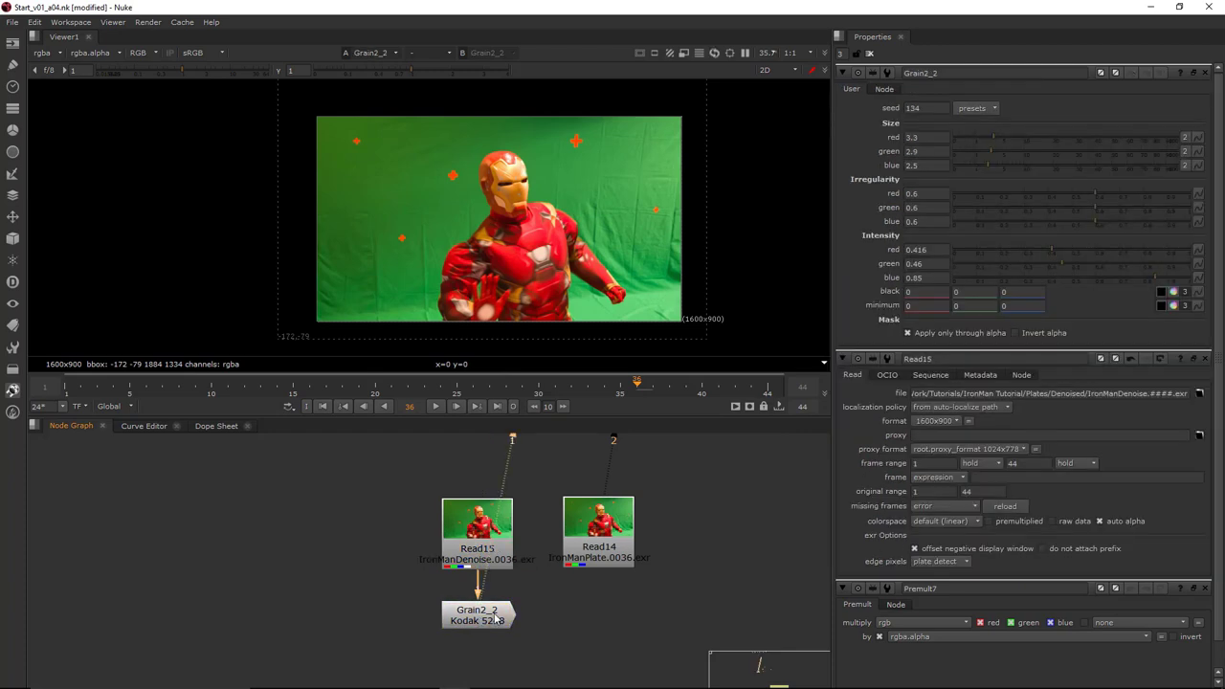
{"action": "left_click", "coordinate": [497, 620]}
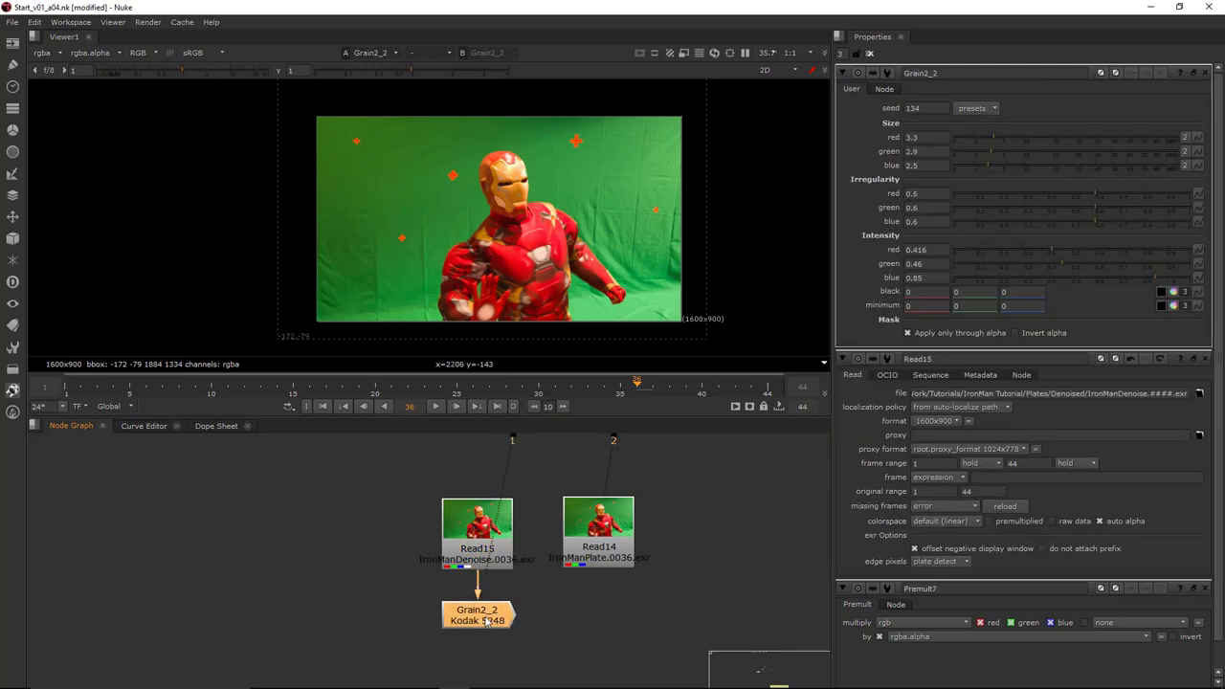
Assign the IronManPlate Read to viewer input 1 and the Grain node to input 2, and compare them with an under wipe
{"action": "left_click", "coordinate": [585, 543]}
{"action": "key", "text": "1"}
{"action": "left_click", "coordinate": [487, 617]}
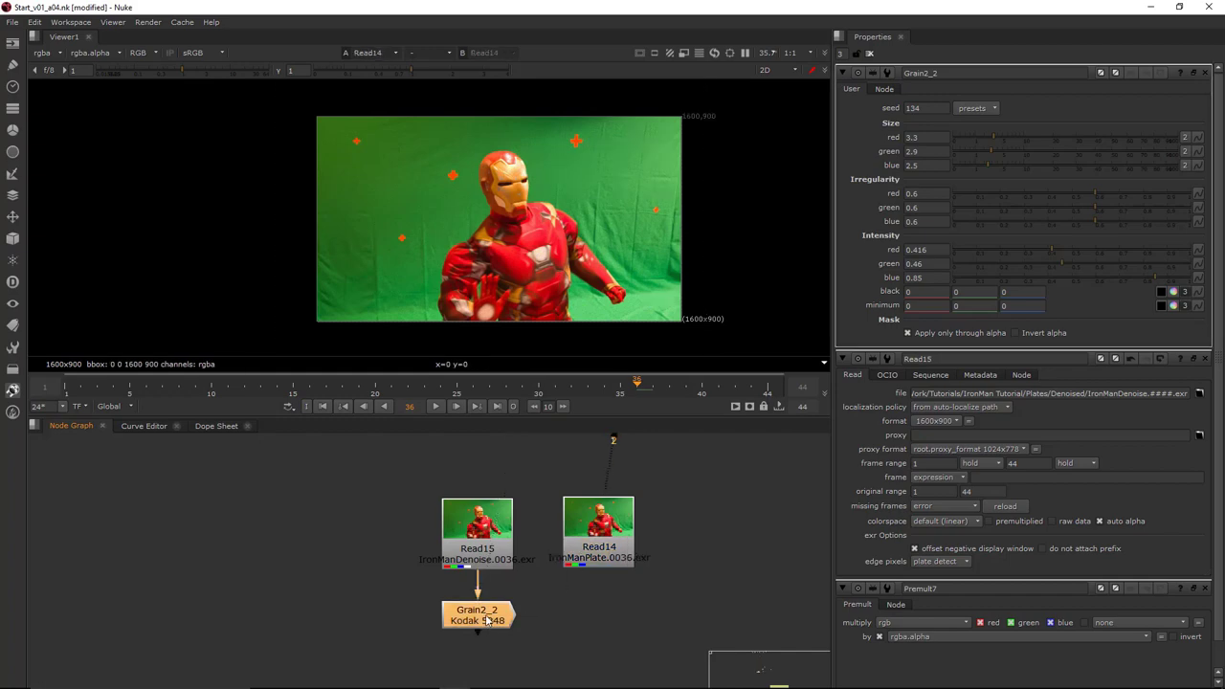
{"action": "key", "text": "2"}
{"action": "middle_click_drag", "start_coordinate": [488, 208], "coordinate": [511, 210]}
{"action": "scroll", "coordinate": [489, 203], "scroll_direction": "up", "scroll_amount": 5}
{"action": "key", "text": "w"}
{"action": "scroll", "coordinate": [490, 211], "scroll_direction": "down", "scroll_amount": 3}
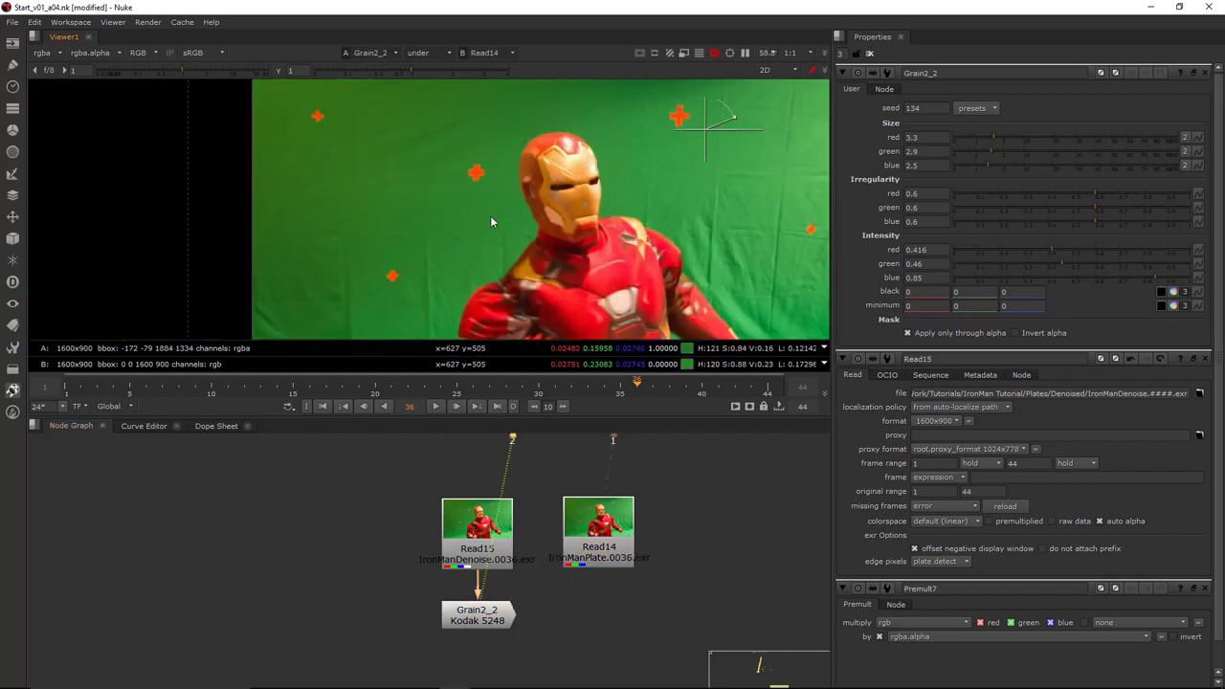
Close the Read15 and Premult7 properties and move the viewer wipe onto the green screen beside the figure's shoulder
{"action": "scroll", "coordinate": [565, 129], "scroll_direction": "up", "scroll_amount": 7}
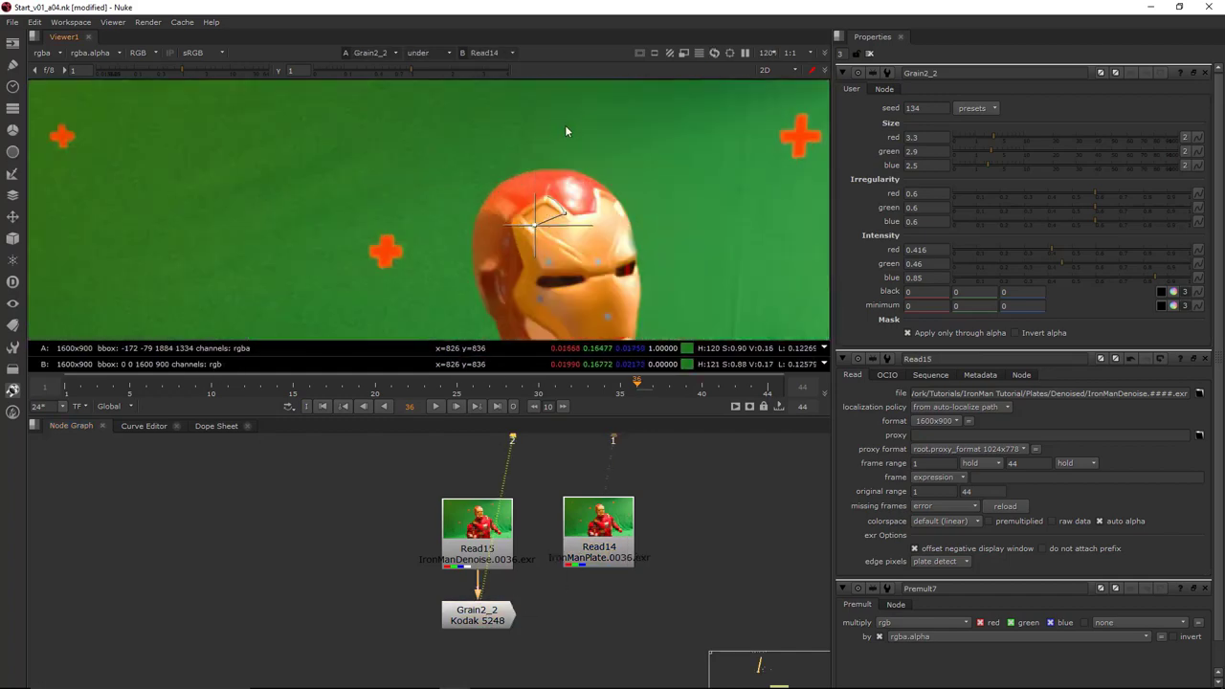
{"action": "scroll", "coordinate": [554, 187], "scroll_direction": "down", "scroll_amount": 6}
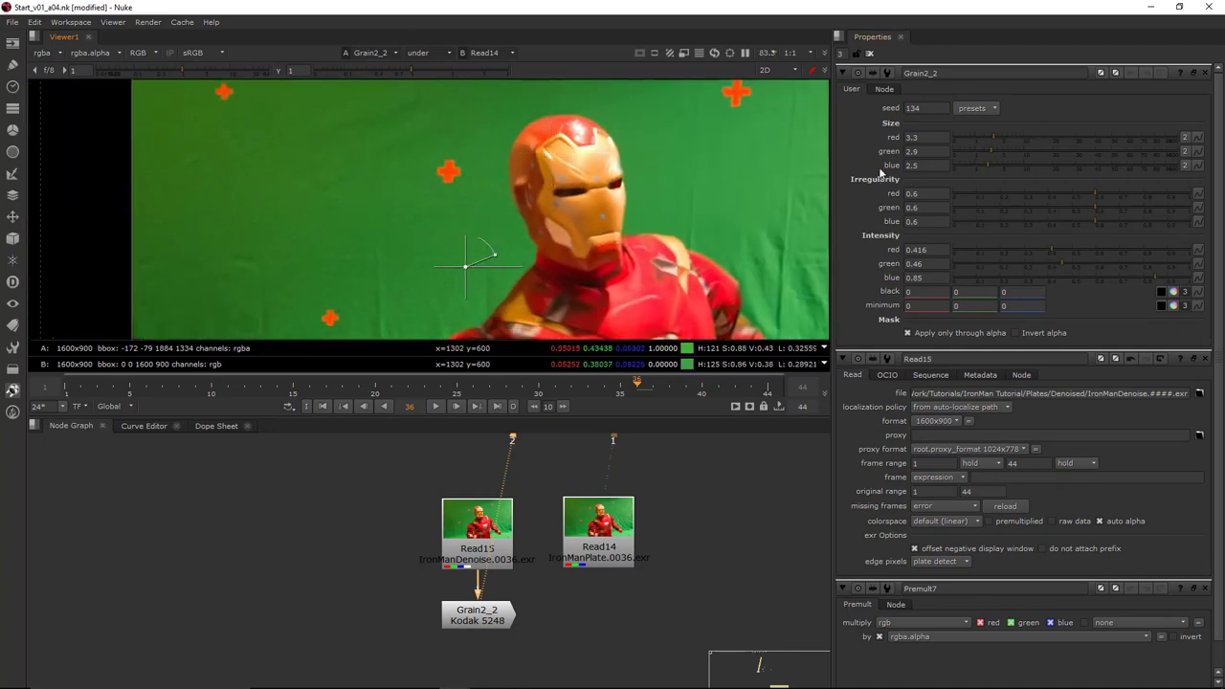
{"action": "middle_click_drag", "start_coordinate": [537, 229], "coordinate": [568, 145]}
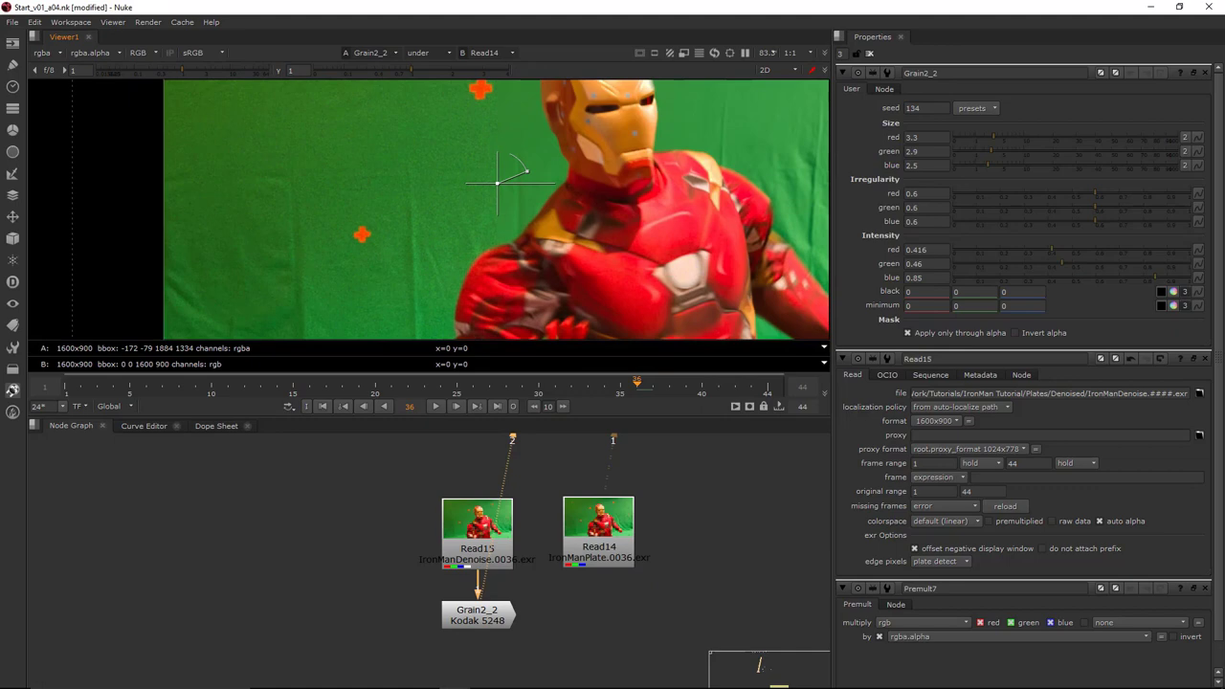
{"action": "left_click", "coordinate": [1203, 359]}
{"action": "left_click", "coordinate": [1203, 358]}
{"action": "scroll", "coordinate": [496, 180], "scroll_direction": "down", "scroll_amount": 1}
{"action": "left_click_drag", "start_coordinate": [496, 182], "coordinate": [423, 197]}
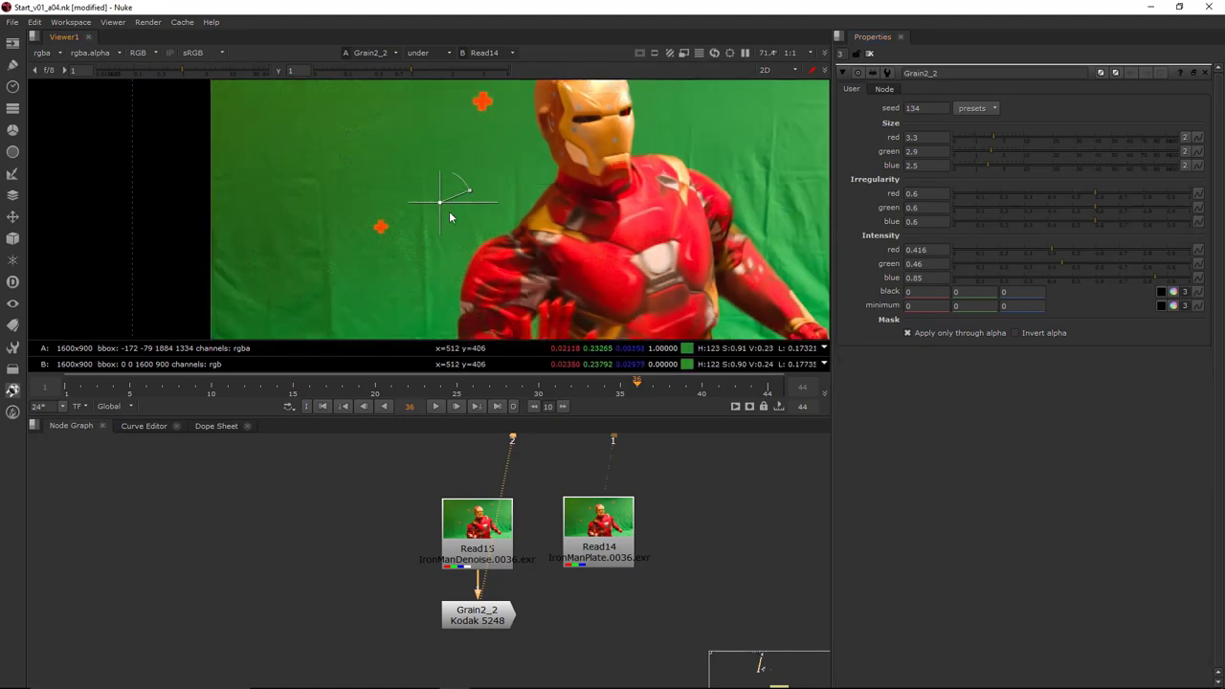
Swap the Grain node and the IronManPlate Read between viewer inputs 1 and 2 to compare their grain
{"action": "key", "text": "1"}
{"action": "left_click", "coordinate": [615, 520]}
{"action": "key", "text": "2"}
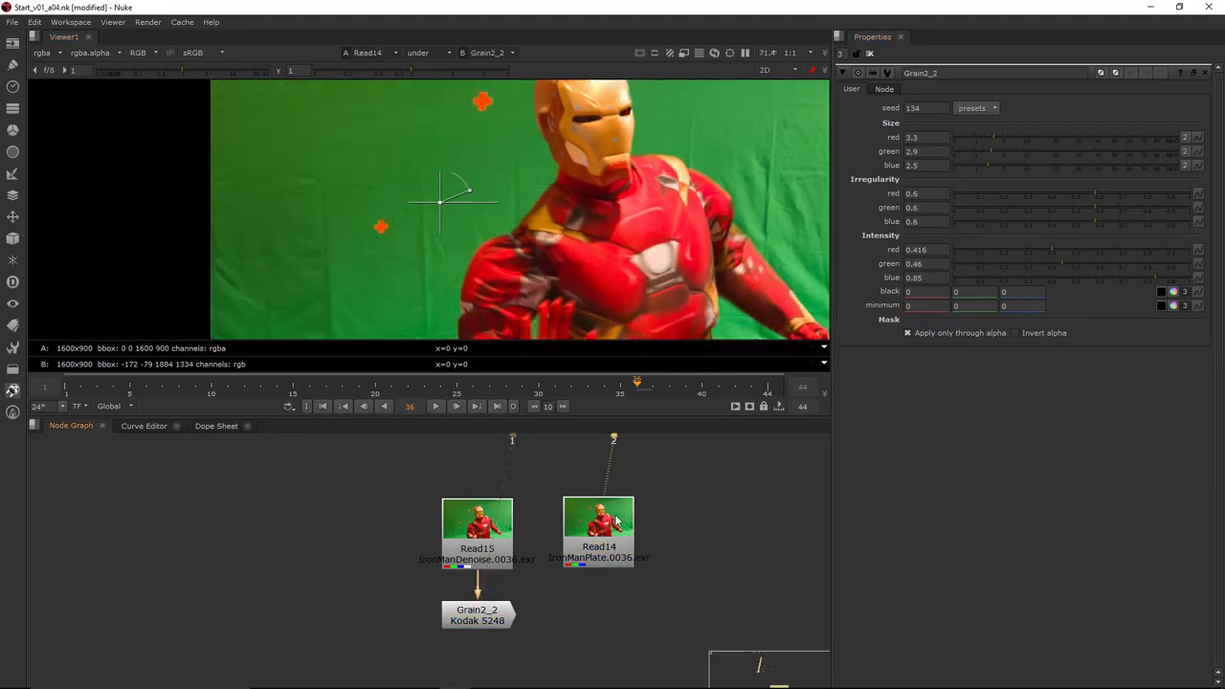
{"action": "key", "text": "1"}
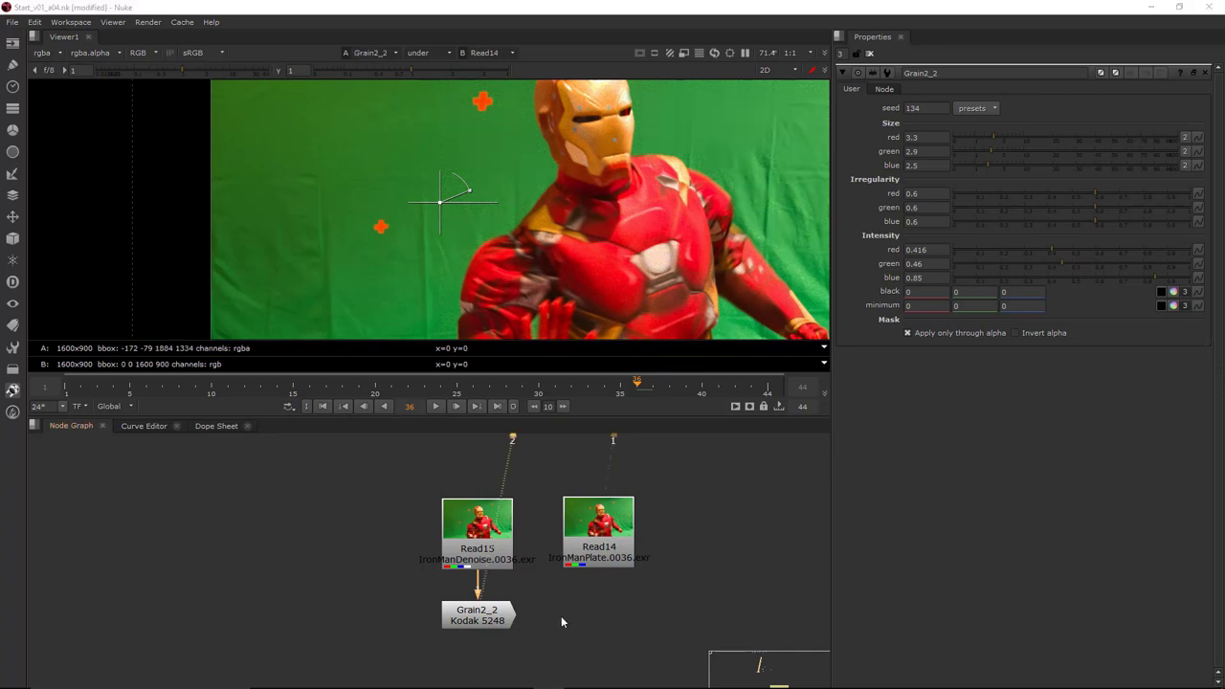
{"action": "key", "text": "1"}
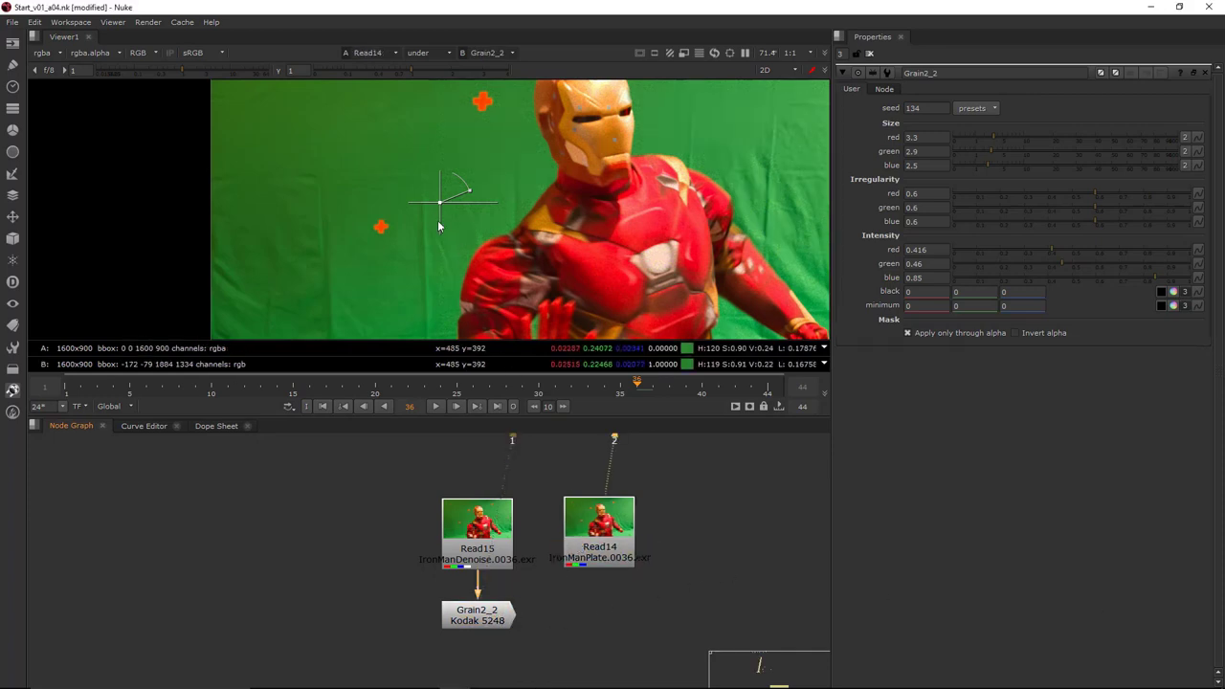
{"action": "left_click", "coordinate": [475, 622]}
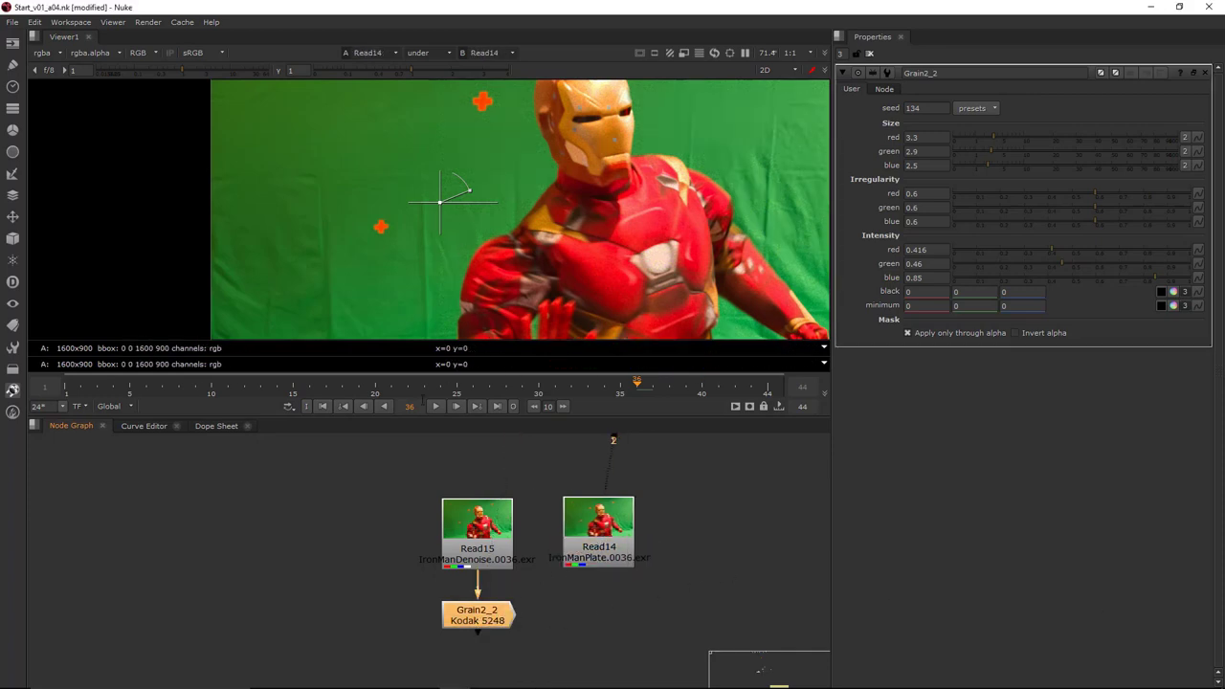
{"action": "key", "text": "2"}
Display only the red channel of the green screen around the wipe and raise the viewer gain to 4.8
{"action": "scroll", "coordinate": [420, 201], "scroll_direction": "up", "scroll_amount": 8}
{"action": "middle_click_drag", "start_coordinate": [443, 146], "coordinate": [456, 200]}
{"action": "scroll", "coordinate": [451, 201], "scroll_direction": "down", "scroll_amount": 4}
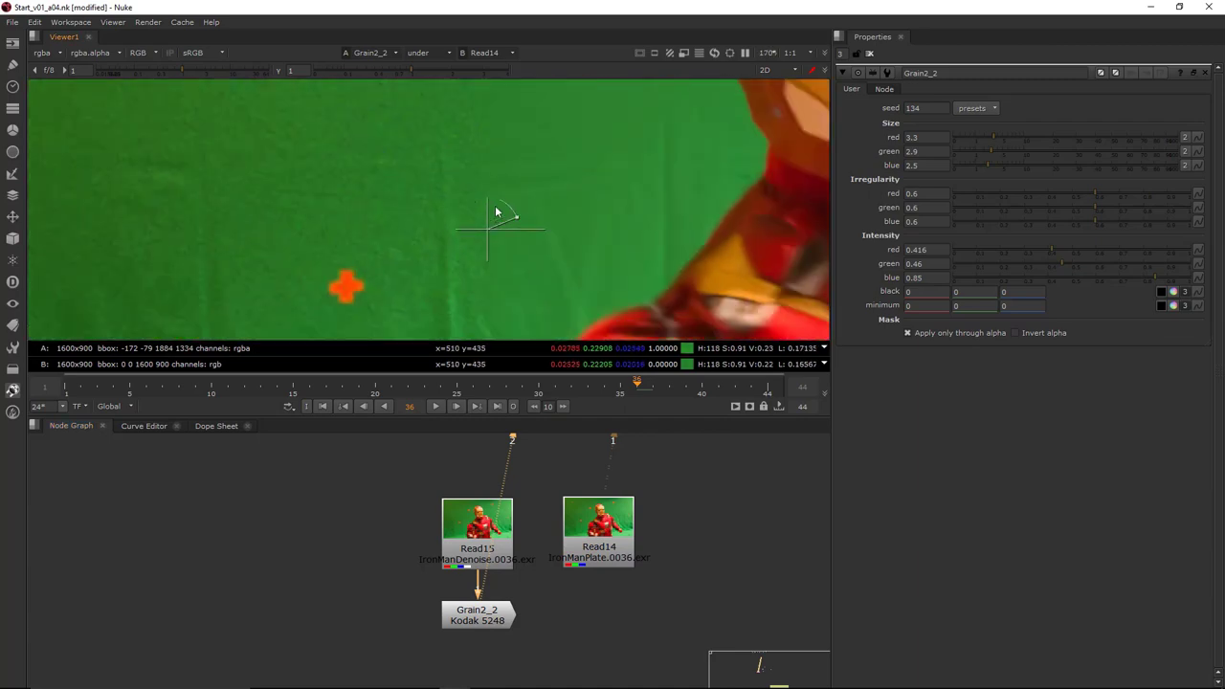
{"action": "scroll", "coordinate": [492, 191], "scroll_direction": "up", "scroll_amount": 1}
{"action": "key", "text": "a"}
{"action": "scroll", "coordinate": [499, 170], "scroll_direction": "up", "scroll_amount": 3}
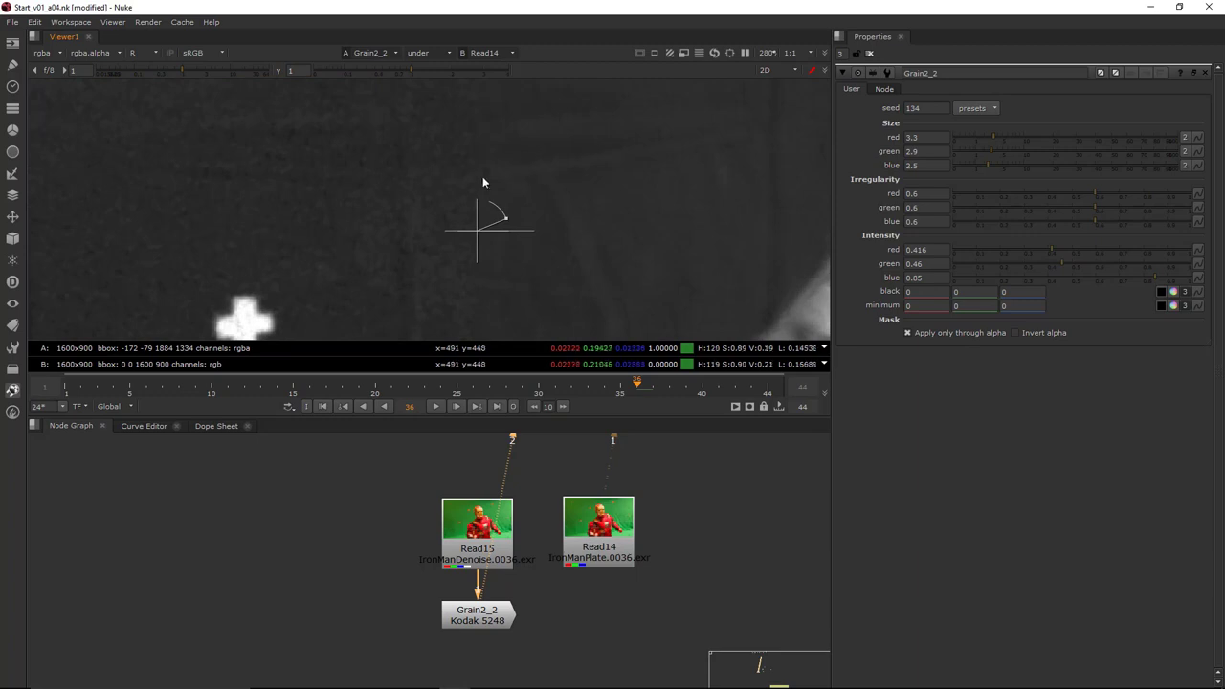
{"action": "scroll", "coordinate": [507, 184], "scroll_direction": "down", "scroll_amount": 2}
{"action": "key", "text": "a"}
{"action": "scroll", "coordinate": [497, 153], "scroll_direction": "up", "scroll_amount": 1}
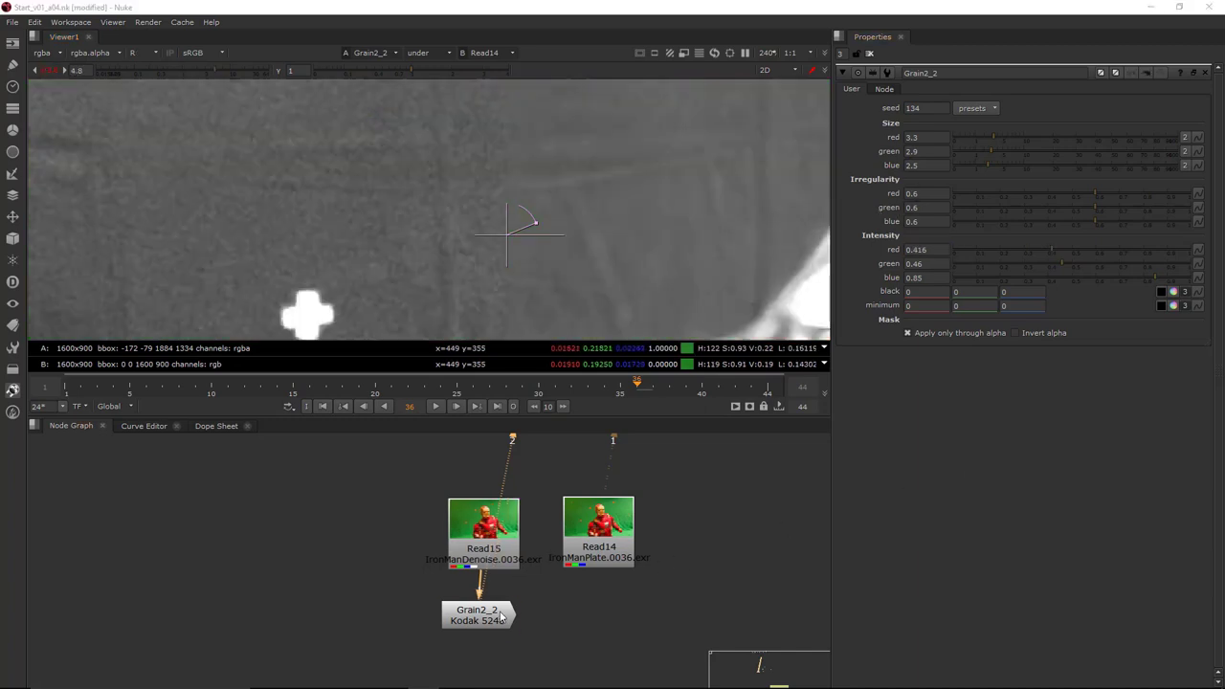
Try reversing which viewer inputs show the Grain node and the IronManPlate Read
{"action": "left_click", "coordinate": [500, 616]}
{"action": "key", "text": "1"}
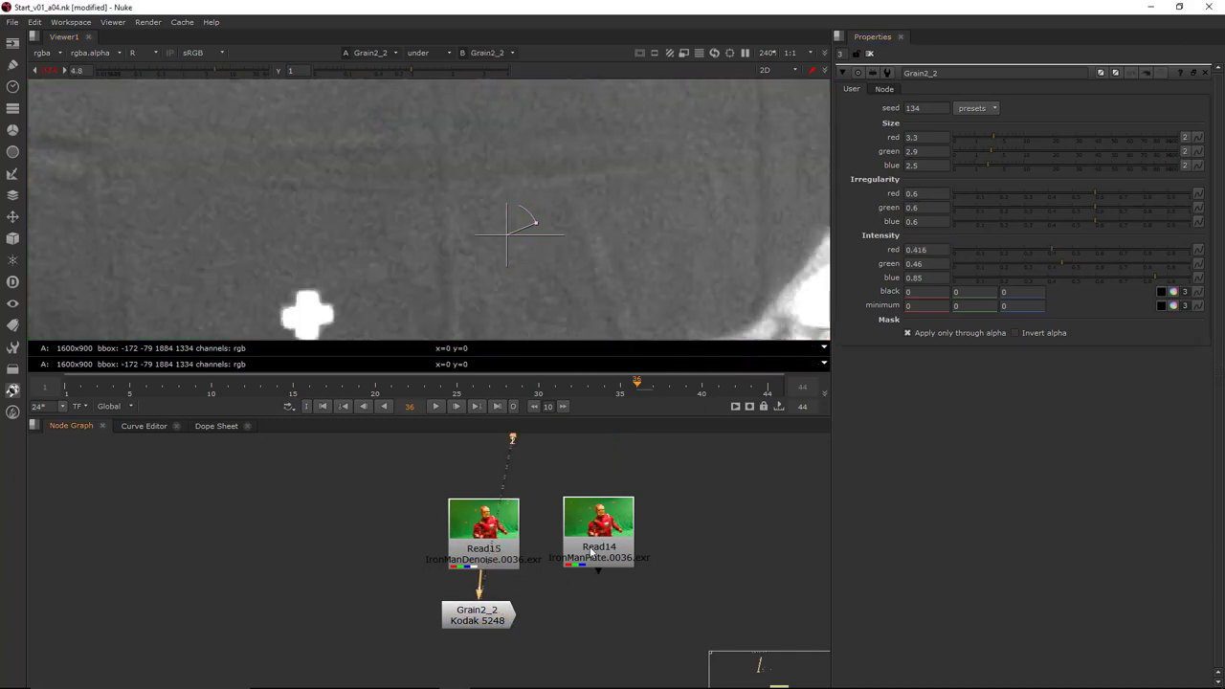
{"action": "left_click", "coordinate": [590, 549]}
{"action": "key", "text": "2"}
{"action": "scroll", "coordinate": [658, 266], "scroll_direction": "down", "scroll_amount": 2}
{"action": "left_click", "coordinate": [603, 544]}
{"action": "key", "text": "1"}
{"action": "left_click", "coordinate": [483, 614]}
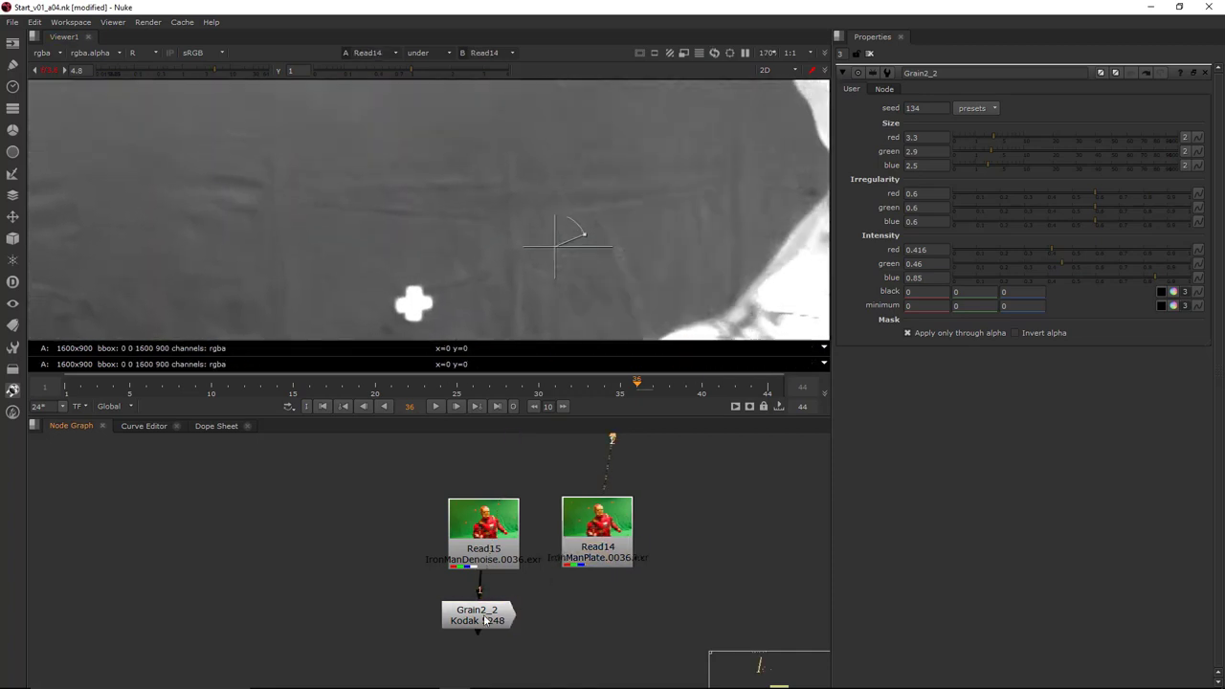
{"action": "key", "text": "2"}
Exaggerate the red-channel grain in the viewer with a gain of 12.5 and a gamma of 0.64
{"action": "middle_click_drag", "start_coordinate": [624, 230], "coordinate": [593, 184]}
{"action": "scroll", "coordinate": [579, 206], "scroll_direction": "up", "scroll_amount": 3}
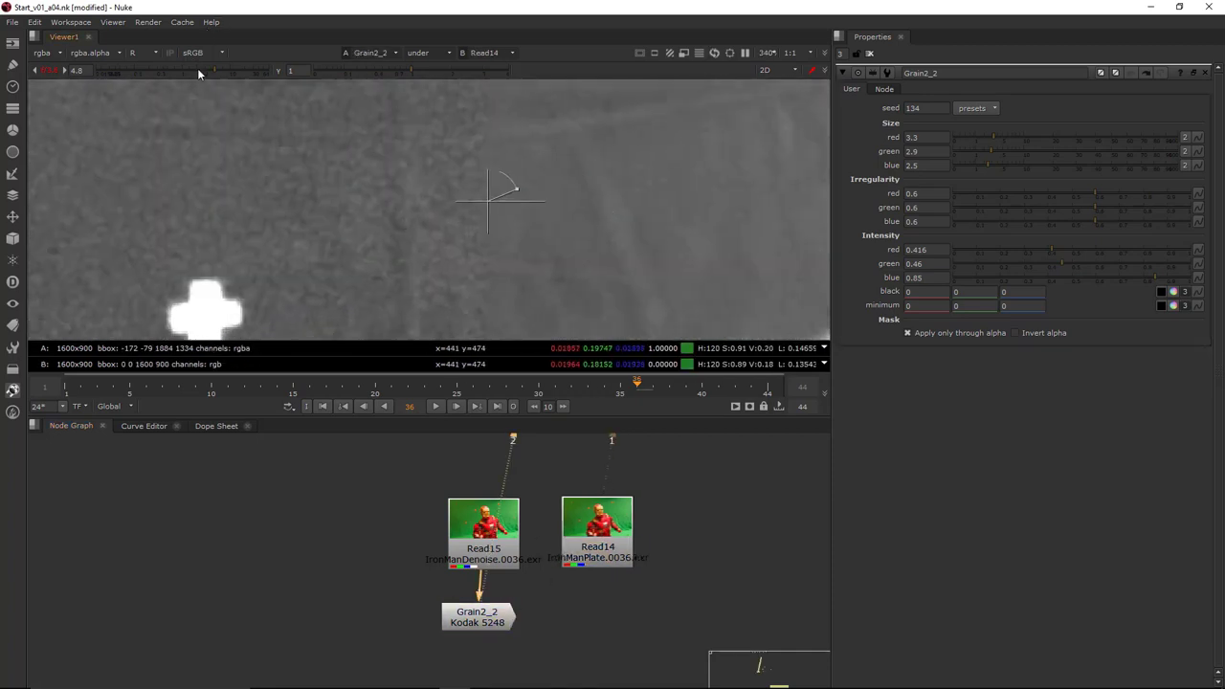
{"action": "left_click_drag", "start_coordinate": [214, 71], "coordinate": [226, 73]}
{"action": "left_click_drag", "start_coordinate": [404, 70], "coordinate": [392, 70]}
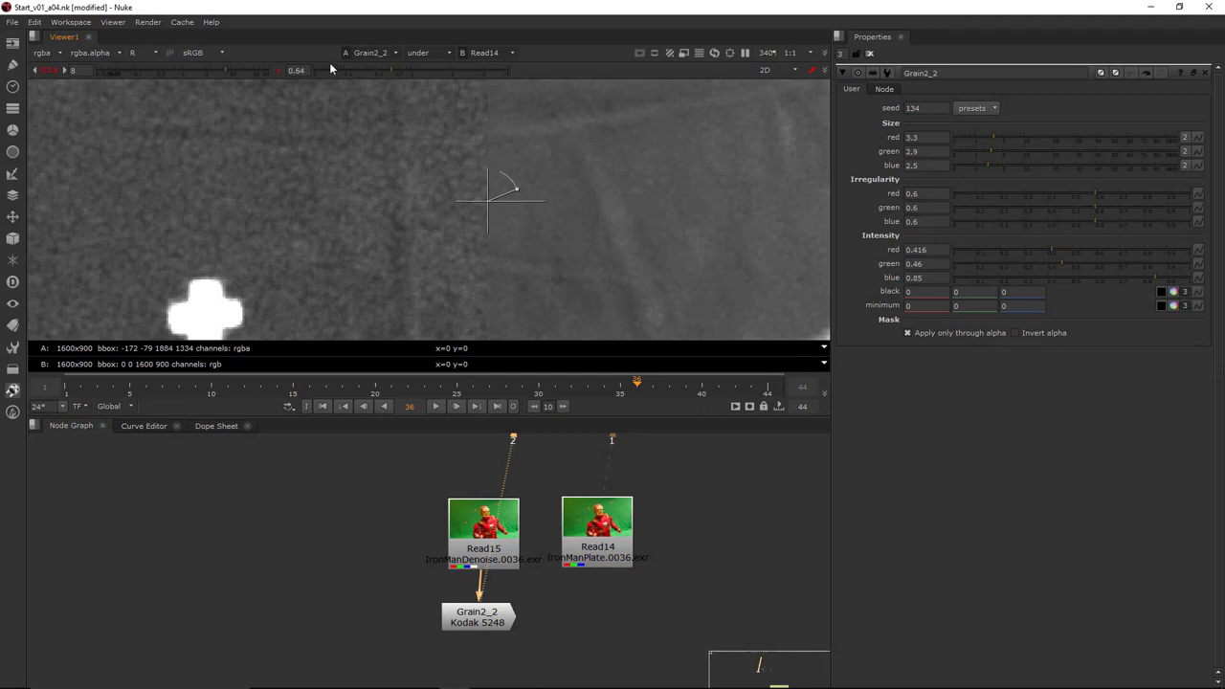
{"action": "left_click_drag", "start_coordinate": [218, 69], "coordinate": [234, 71]}
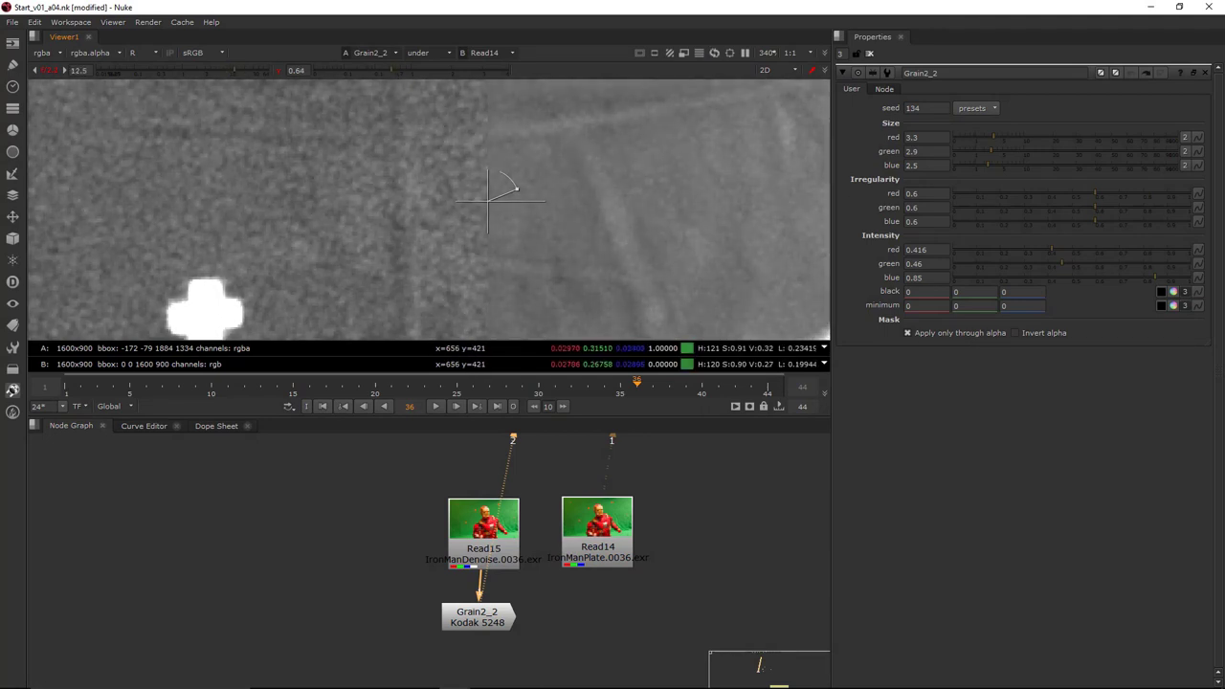
Match the Grain node's red channel to the plate with an intensity of 0.155 and a size of 2.5
{"action": "middle_click_drag", "start_coordinate": [615, 226], "coordinate": [548, 196]}
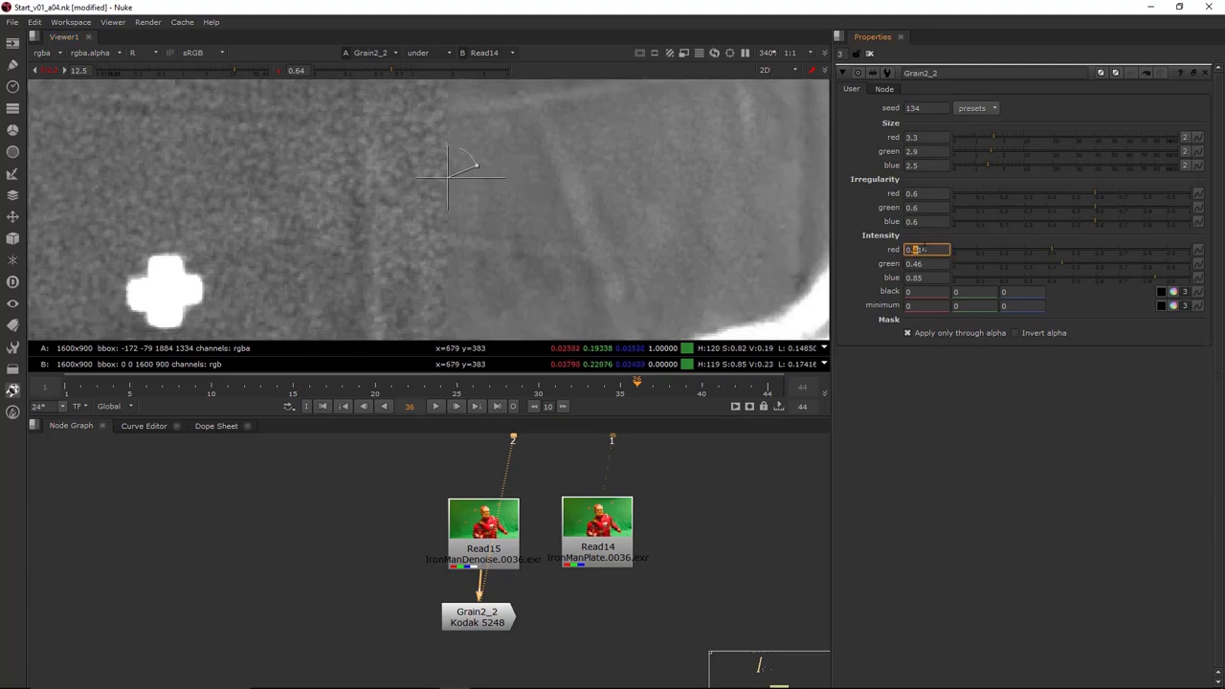
{"action": "key", "text": "Down"}
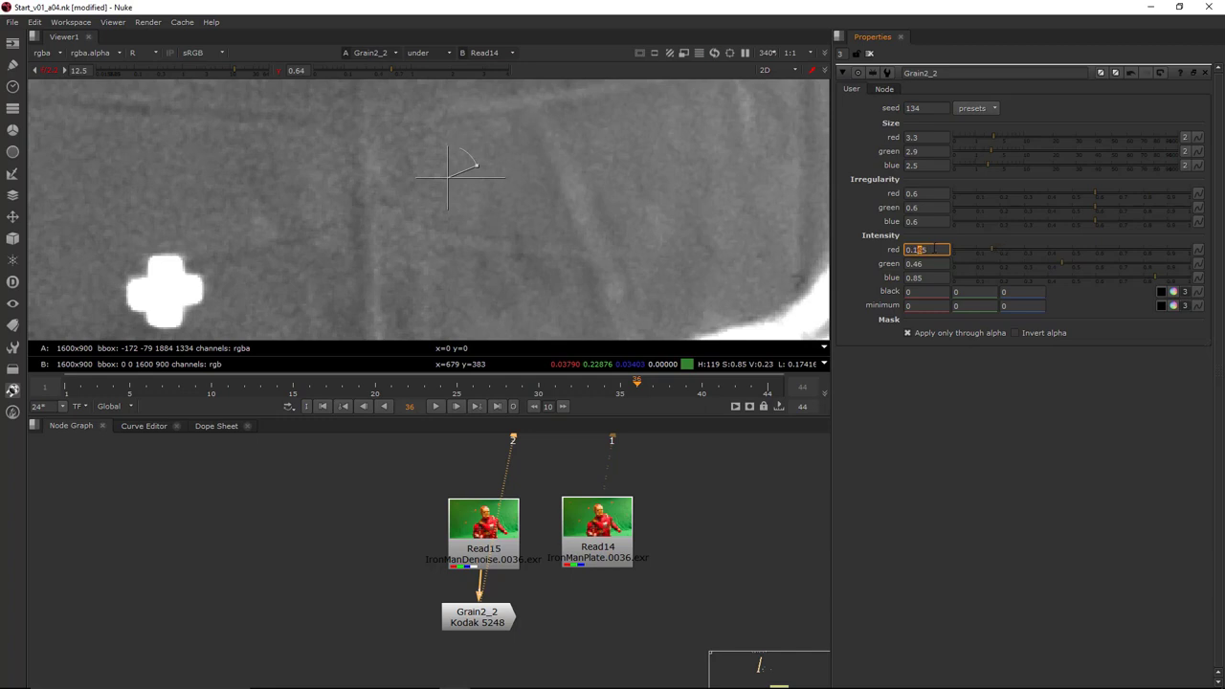
{"action": "scroll", "coordinate": [578, 289], "scroll_direction": "up", "scroll_amount": 3}
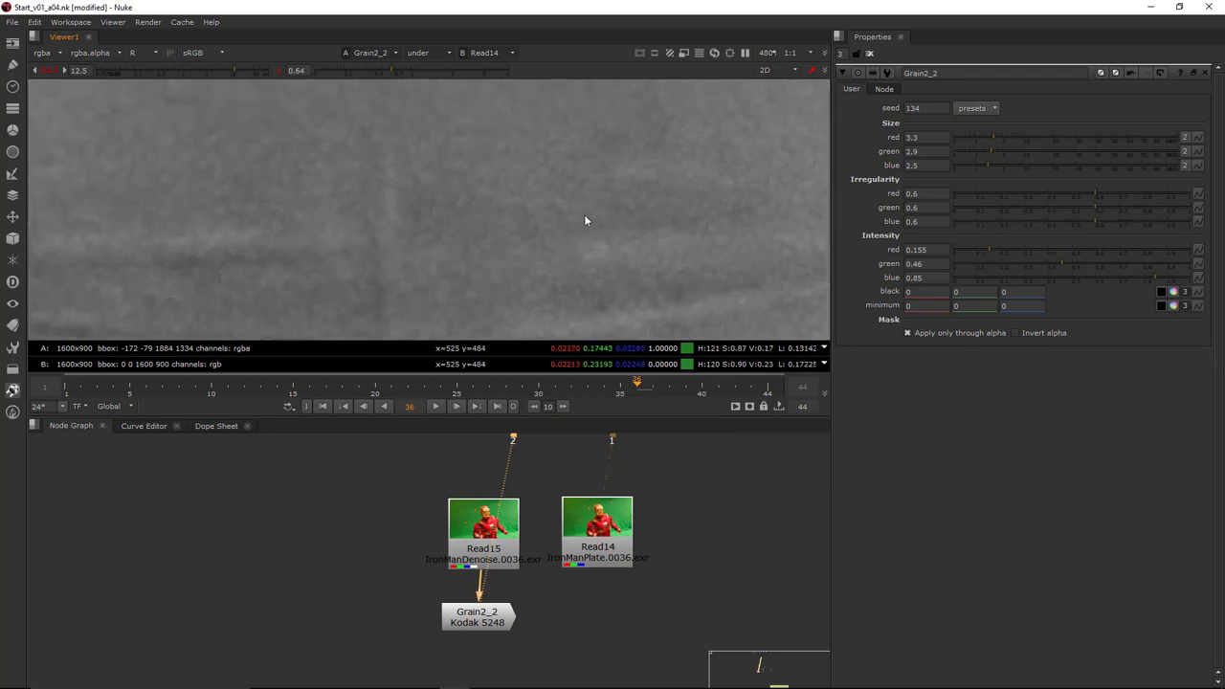
{"action": "double_click", "coordinate": [925, 137]}
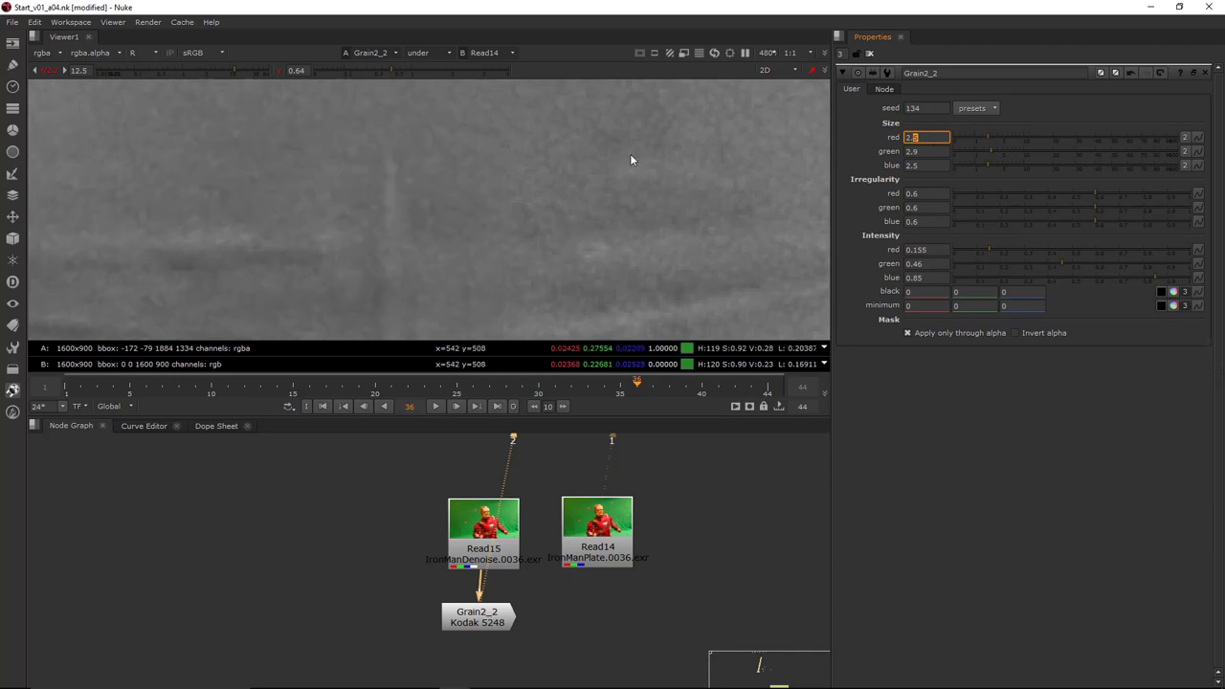
{"action": "scroll", "coordinate": [629, 172], "scroll_direction": "down", "scroll_amount": 2}
{"action": "middle_click_drag", "start_coordinate": [627, 243], "coordinate": [643, 177]}
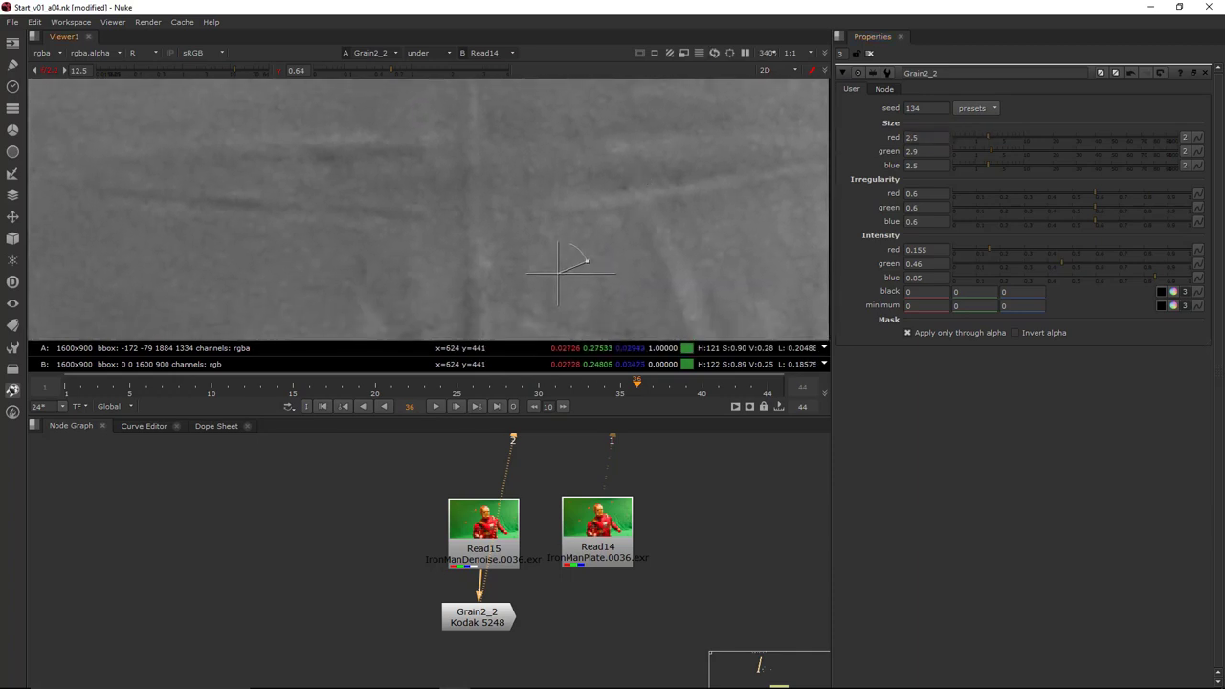
Display only the green channel and reset the viewer gain and gamma to 1
{"action": "key", "text": "g"}
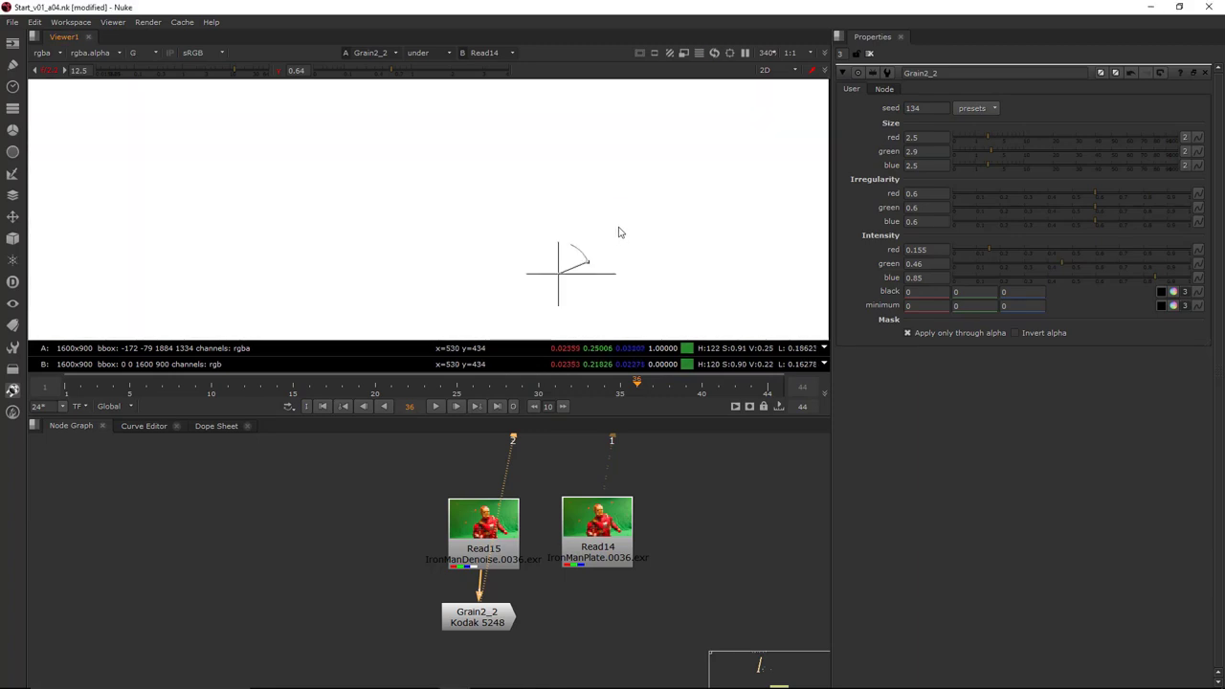
{"action": "left_click", "coordinate": [42, 73]}
{"action": "left_click", "coordinate": [276, 72]}
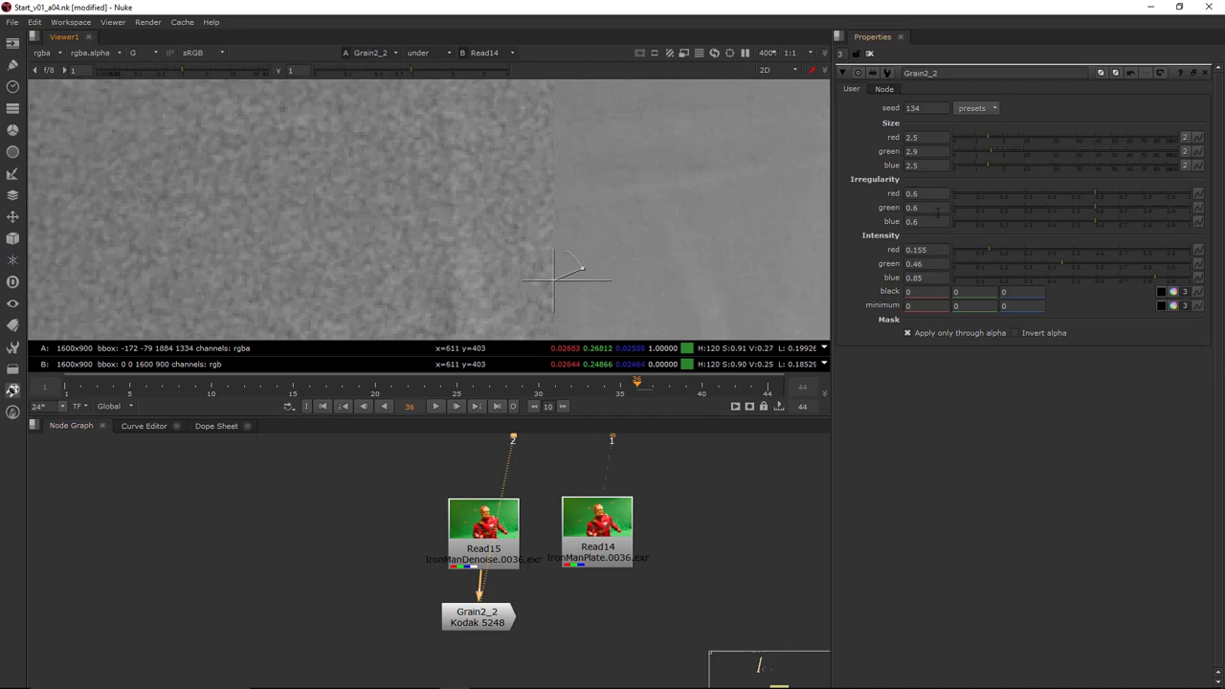
Match the Grain node's green channel to the plate with an intensity of 0.15 and a size of 1.6
{"action": "left_click", "coordinate": [924, 264]}
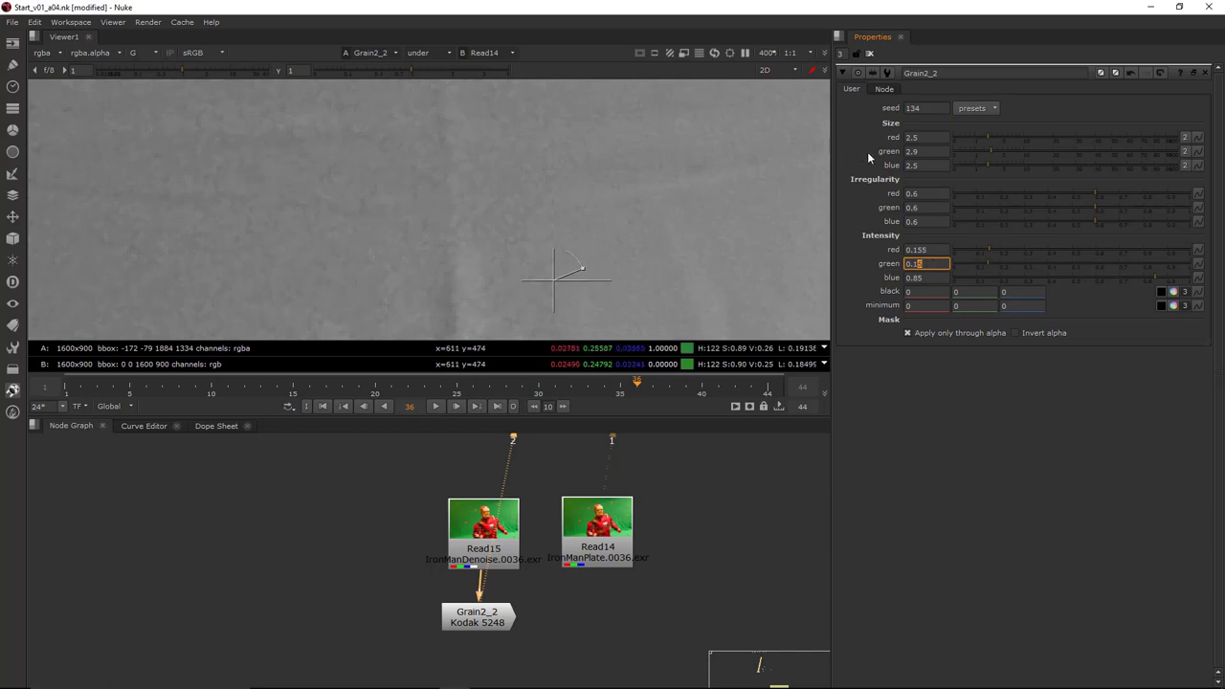
{"action": "left_click", "coordinate": [924, 152]}
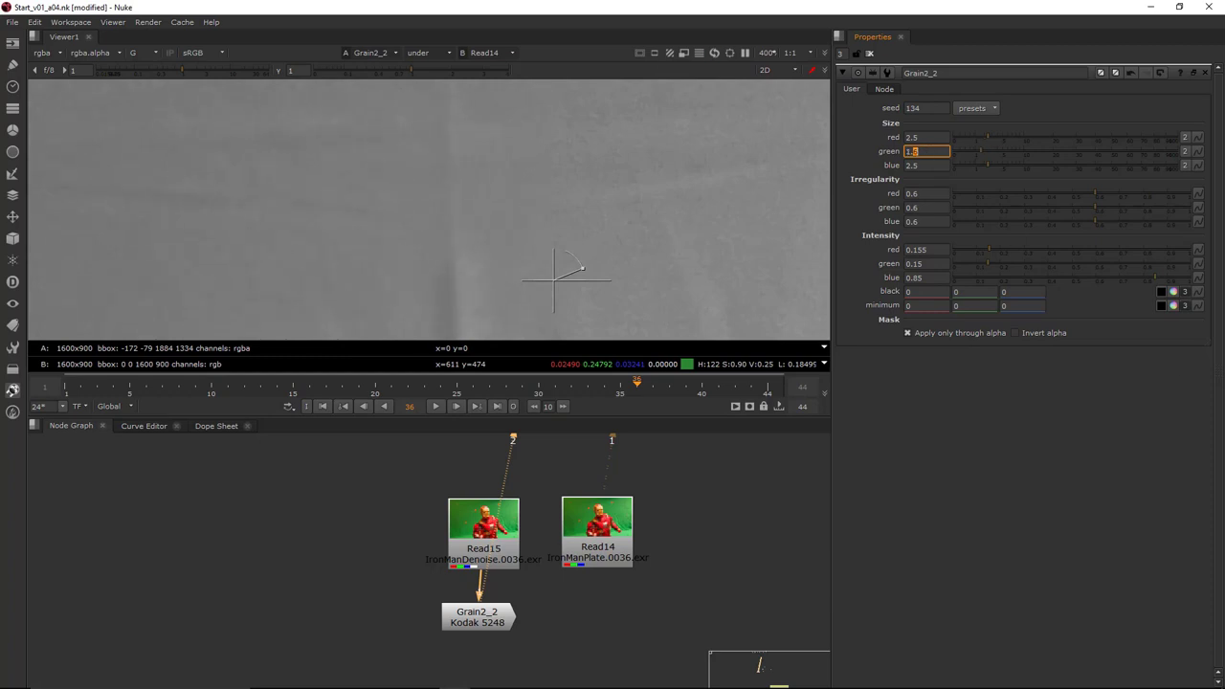
{"action": "left_click", "coordinate": [506, 612]}
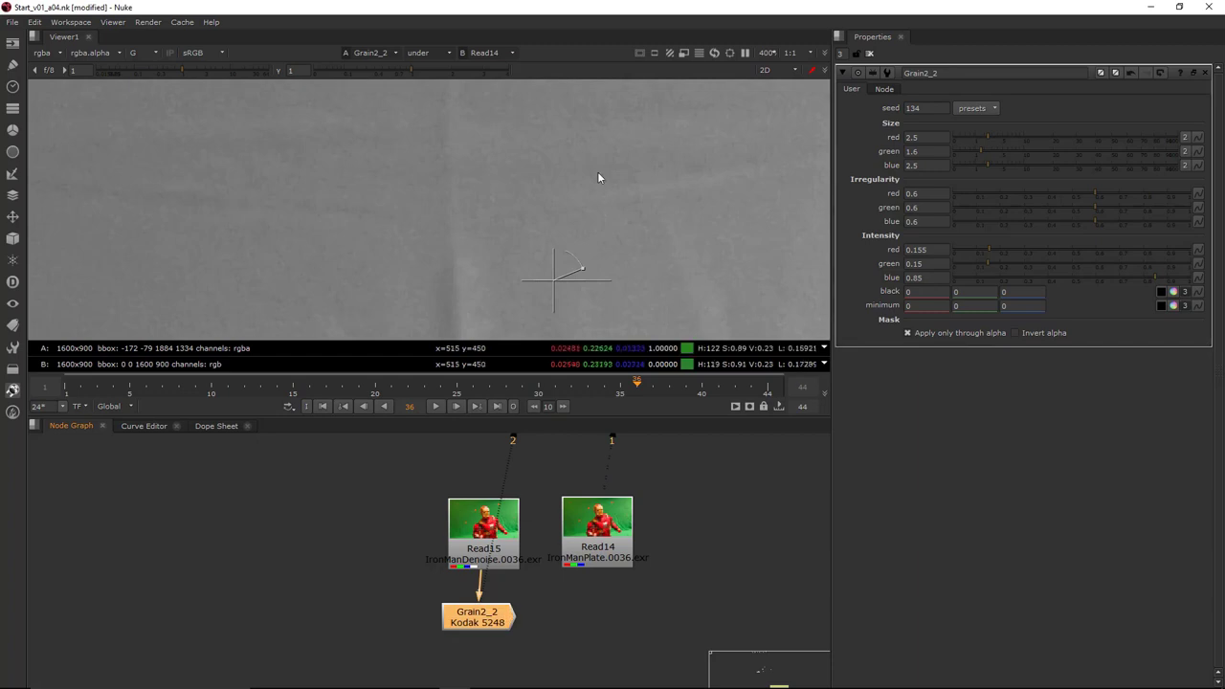
Display only the blue channel and set the Grain node's blue intensity to 0.65
{"action": "key", "text": "b"}
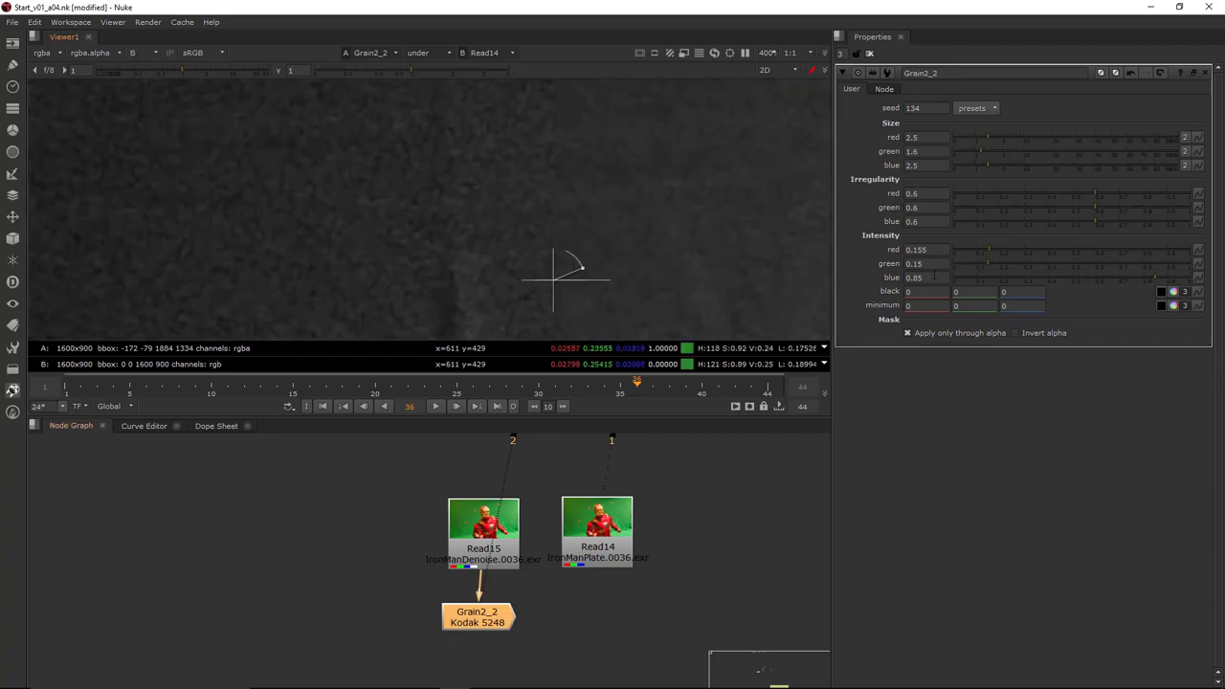
{"action": "left_click", "coordinate": [915, 278]}
{"action": "key", "text": "Down"}
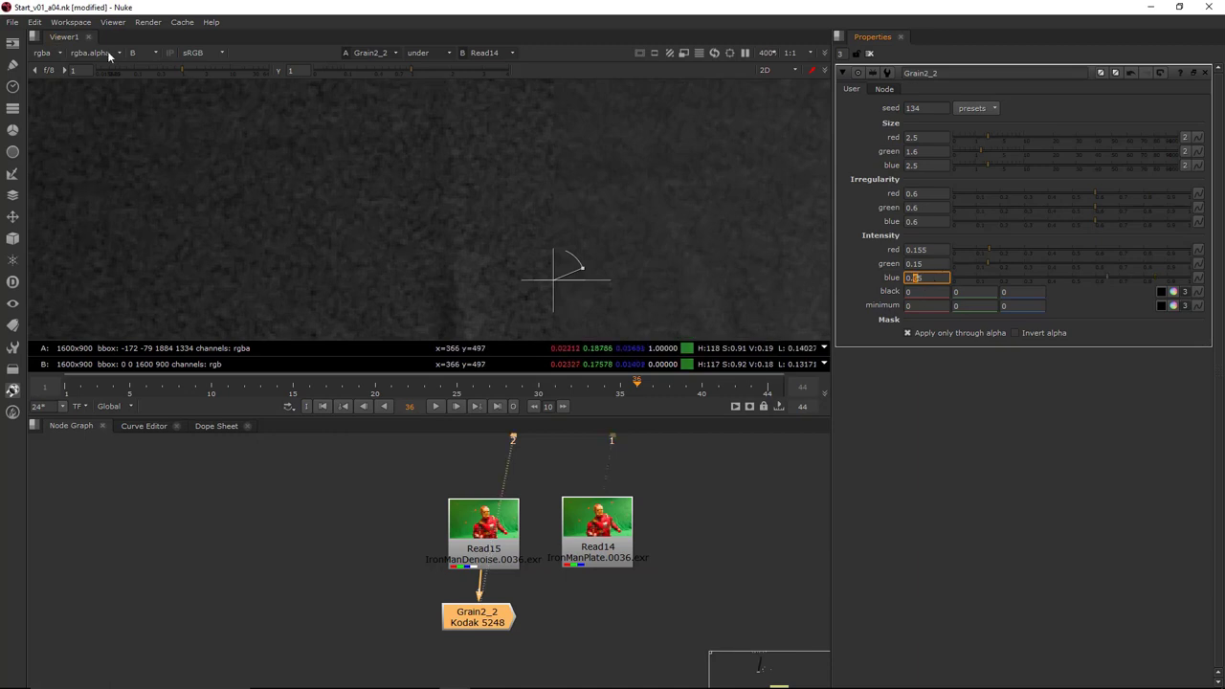
Raise the viewer gain to 2.8 and set the Grain node's blue size to 2.7
{"action": "left_click_drag", "start_coordinate": [189, 67], "coordinate": [203, 67]}
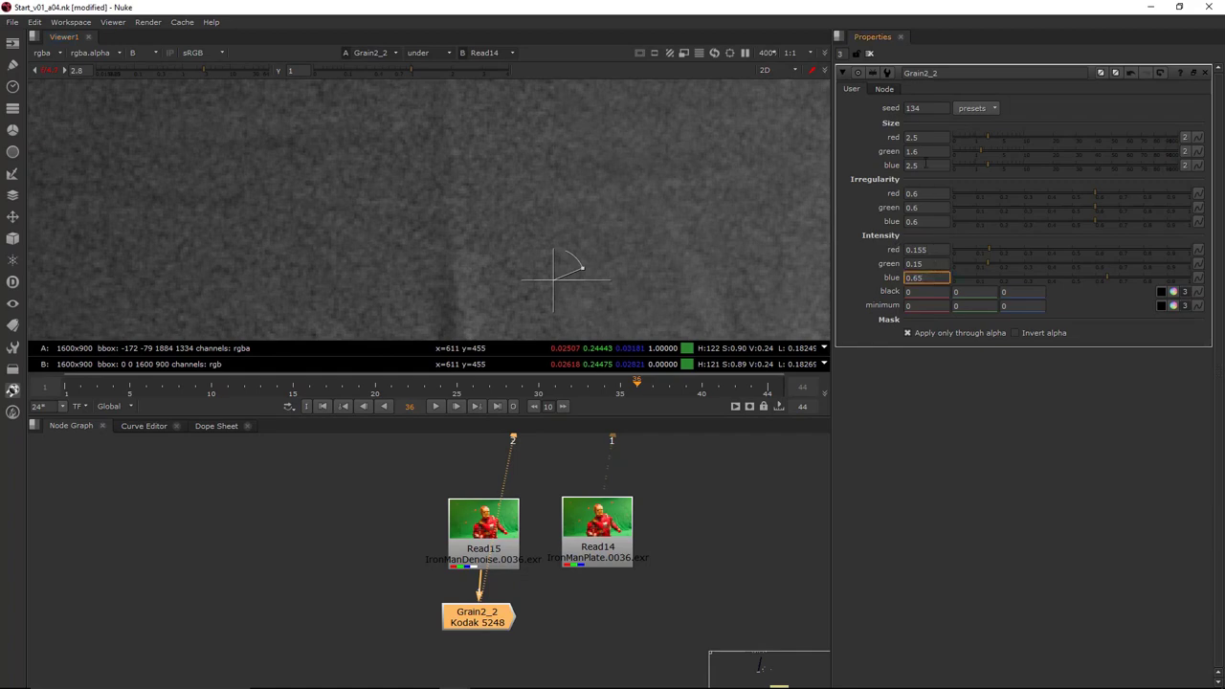
{"action": "left_click", "coordinate": [928, 166]}
{"action": "key", "text": "Up"}
{"action": "key", "text": "Up"}
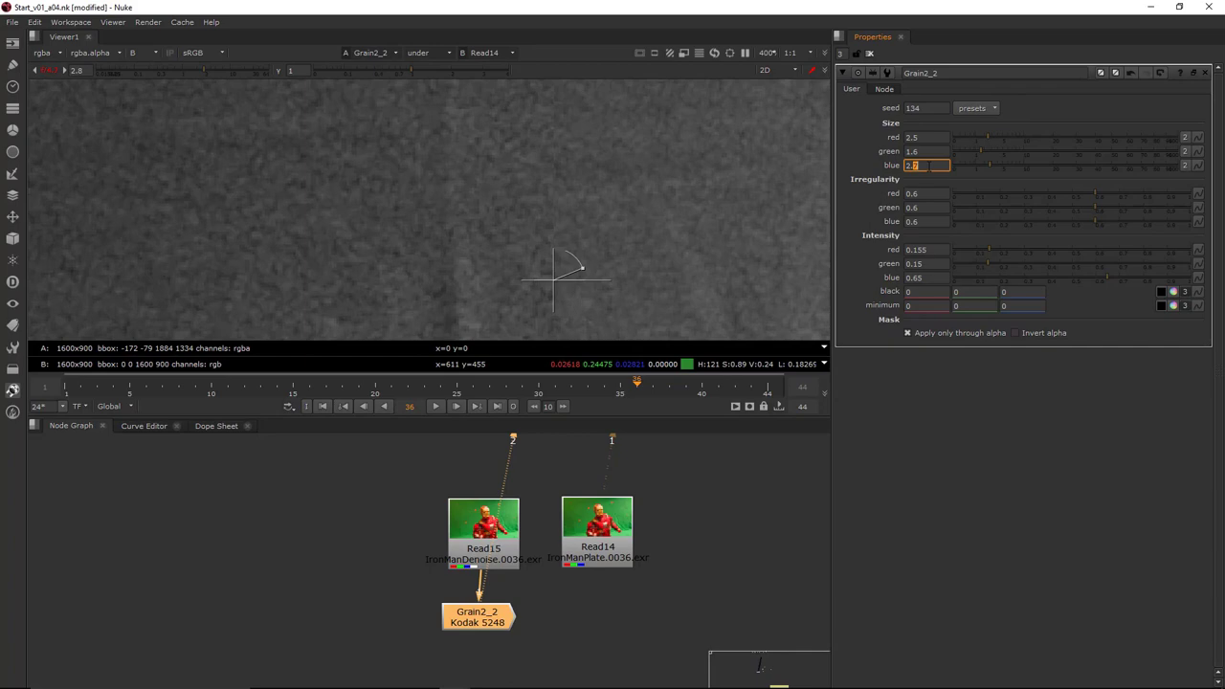
Set the Grain node's blue size to 2.8 and compare it with the original plate across the viewer wipe
{"action": "key", "text": "Up"}
{"action": "key", "text": "Up"}
{"action": "key", "text": "Up"}
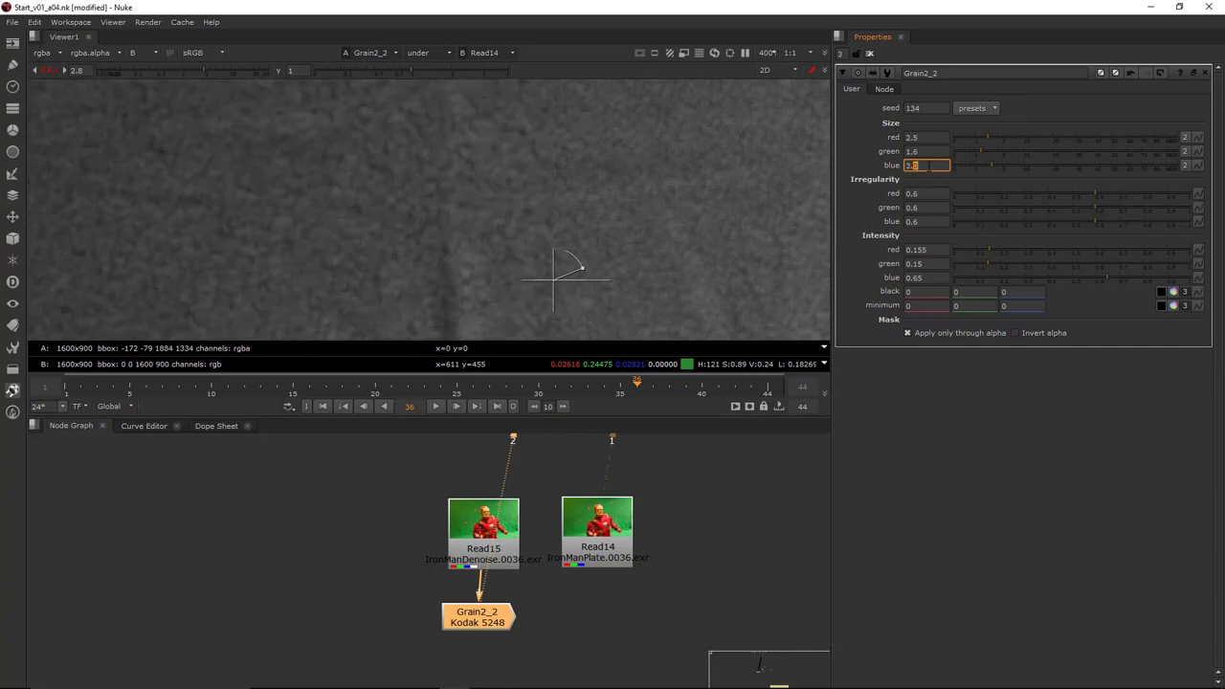
{"action": "scroll", "coordinate": [928, 165], "scroll_direction": "down", "scroll_amount": 2}
{"action": "scroll", "coordinate": [650, 200], "scroll_direction": "down", "scroll_amount": 2}
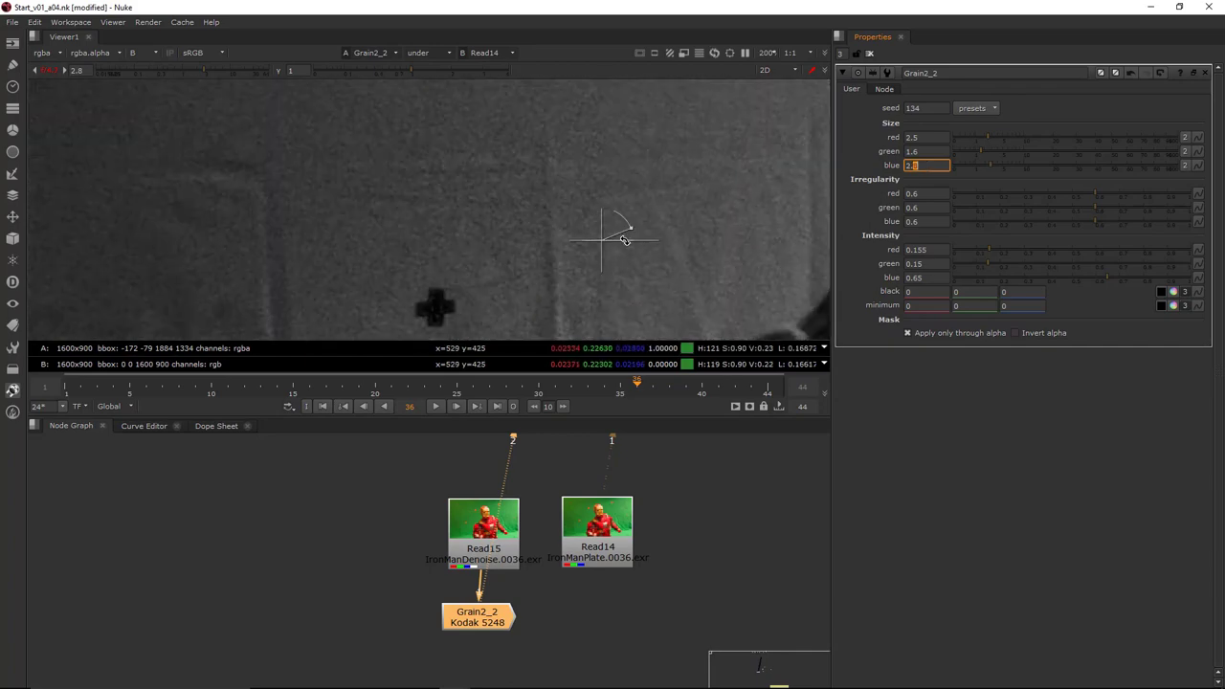
{"action": "mouse_move", "coordinate": [604, 244]}
{"action": "left_mouse_down"}
{"action": "mouse_move", "coordinate": [465, 274]}
{"action": "mouse_move", "coordinate": [628, 265]}
{"action": "mouse_move", "coordinate": [617, 265]}
{"action": "left_mouse_up"}
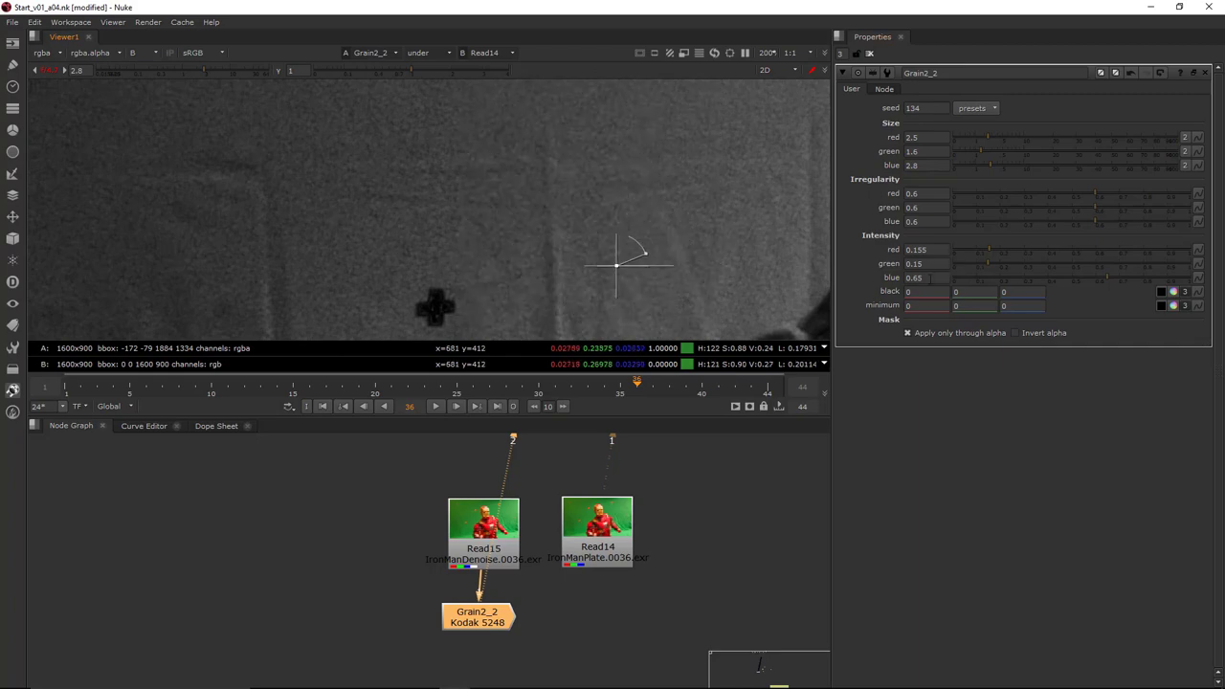
Set the Grain node's blue intensity to 0.48 and compare the grain across a repositioned wipe
{"action": "left_click", "coordinate": [926, 278]}
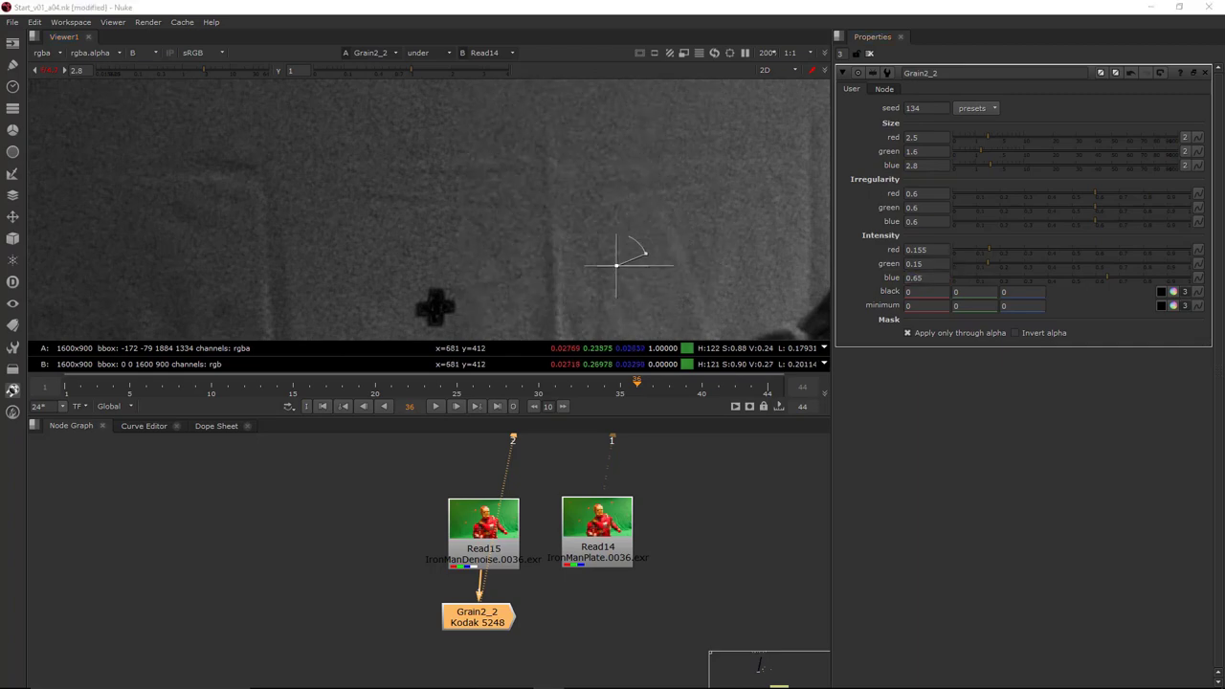
{"action": "scroll", "coordinate": [589, 176], "scroll_direction": "up", "scroll_amount": 1}
{"action": "double_click", "coordinate": [928, 277]}
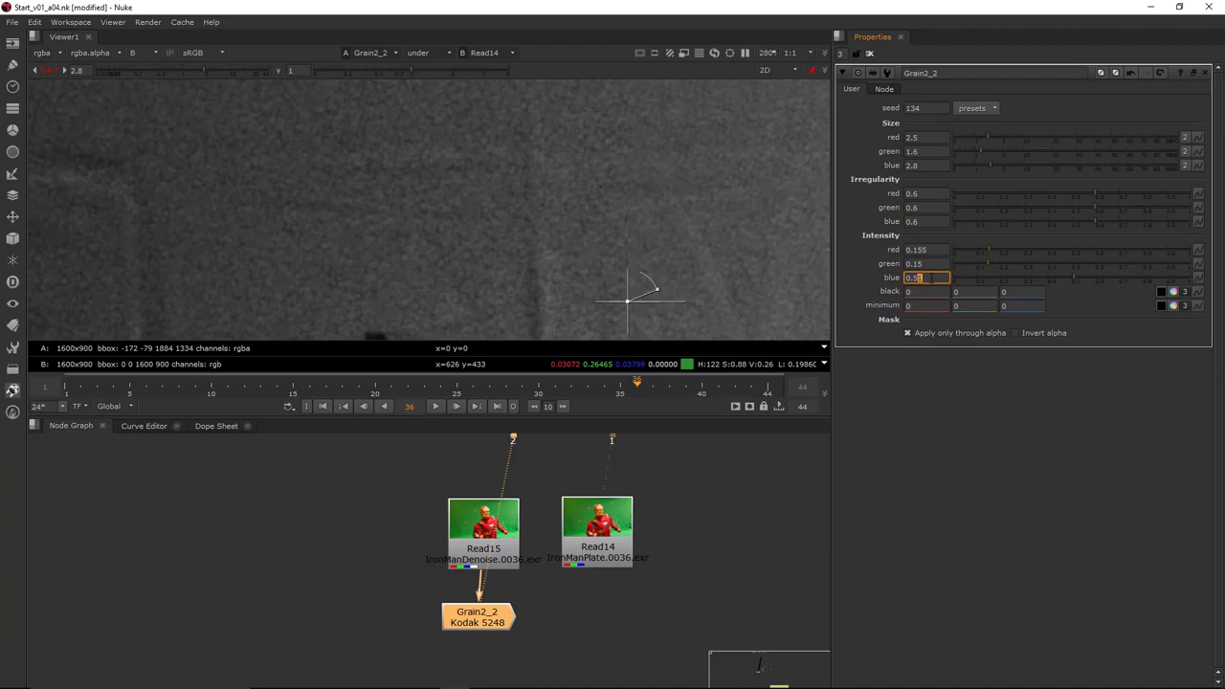
{"action": "type", "text": "0.48"}
{"action": "left_click_drag", "start_coordinate": [622, 295], "coordinate": [551, 253]}
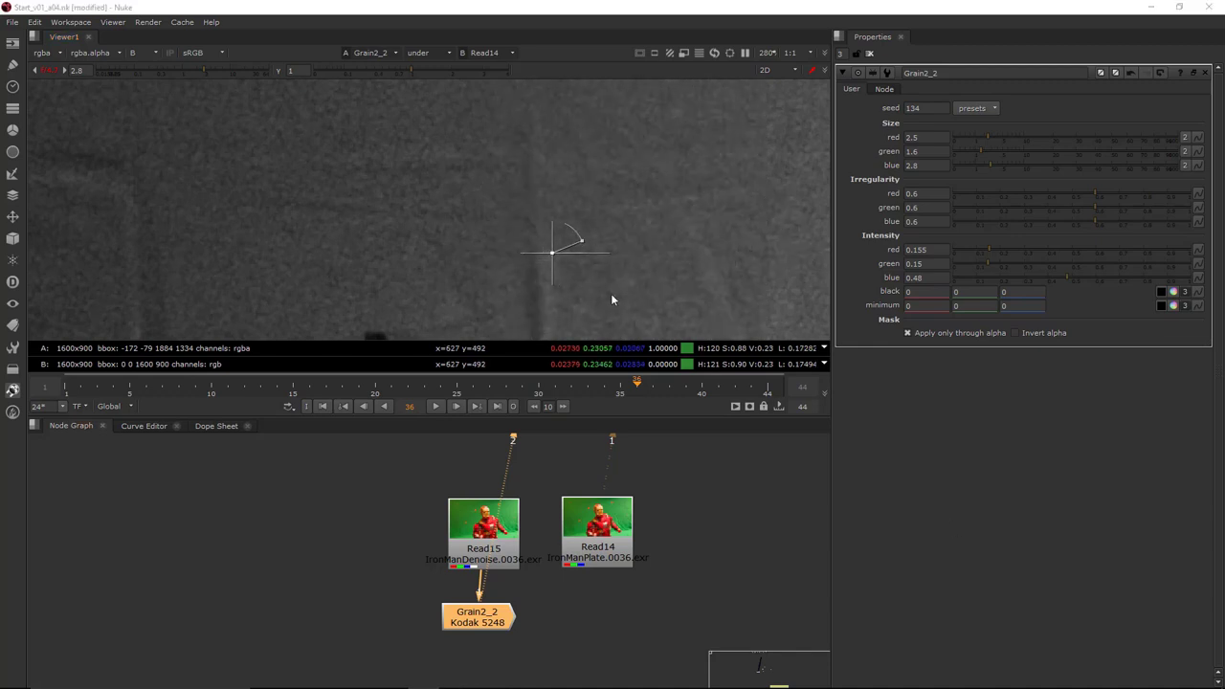
{"action": "scroll", "coordinate": [658, 262], "scroll_direction": "down", "scroll_amount": 3}
Turn off the wipe comparison and place a copy of the original plate's Read node in empty space near the patch branch
{"action": "key", "text": "w"}
{"action": "scroll", "coordinate": [450, 583], "scroll_direction": "down", "scroll_amount": 5}
{"action": "middle_click_drag", "start_coordinate": [748, 568], "coordinate": [274, 445]}
{"action": "middle_click_drag", "start_coordinate": [513, 578], "coordinate": [580, 625]}
{"action": "scroll", "coordinate": [283, 532], "scroll_direction": "up", "scroll_amount": 4}
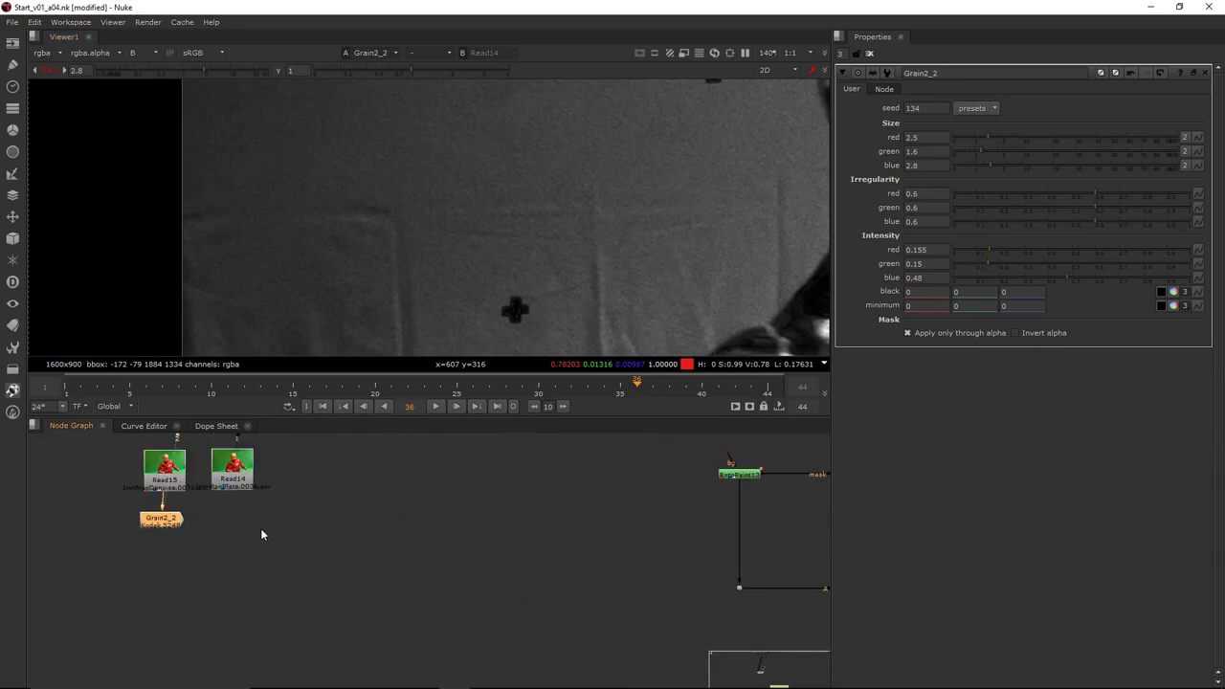
{"action": "left_click", "coordinate": [227, 483]}
{"action": "key", "text": "ctrl+c"}
{"action": "left_click", "coordinate": [421, 557]}
{"action": "key", "text": "ctrl+v"}
{"action": "middle_click_drag", "start_coordinate": [507, 616], "coordinate": [457, 535]}
{"action": "left_click", "coordinate": [385, 623]}
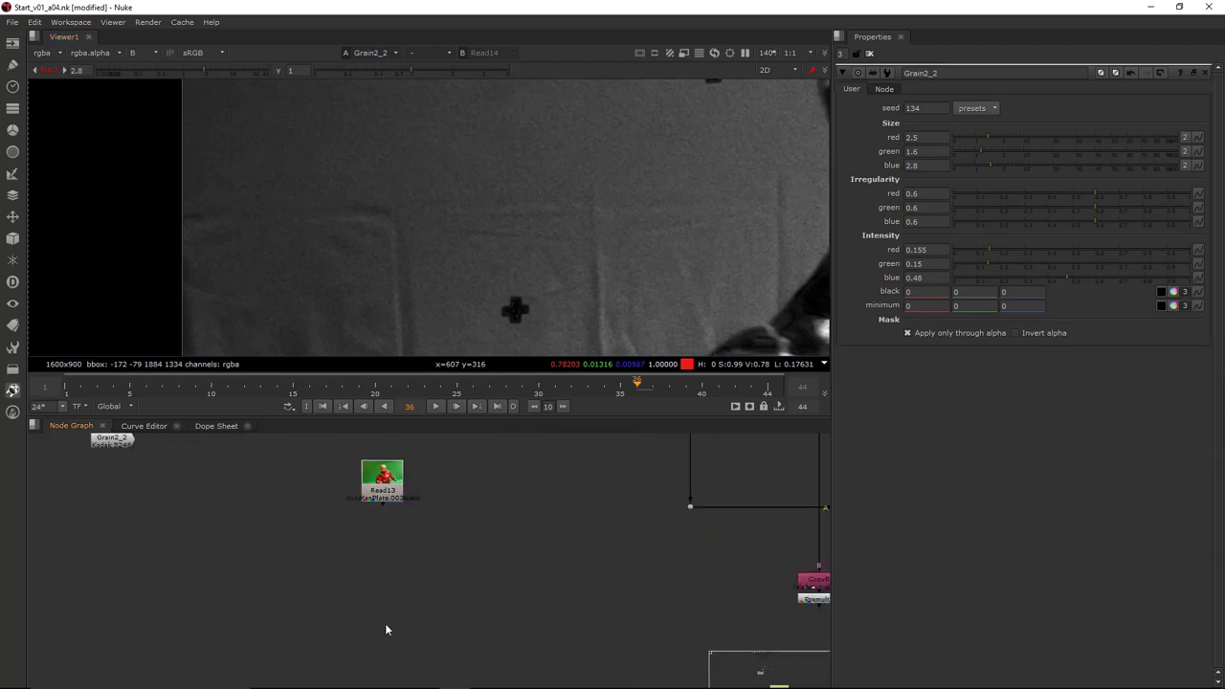
Merge the premultiplied patches over the copied plate and view the merged result
{"action": "key", "text": "m"}
{"action": "left_click_drag", "start_coordinate": [383, 611], "coordinate": [383, 490]}
{"action": "left_click_drag", "start_coordinate": [411, 624], "coordinate": [385, 598]}
{"action": "left_click", "coordinate": [350, 559]}
{"action": "key", "text": "1"}
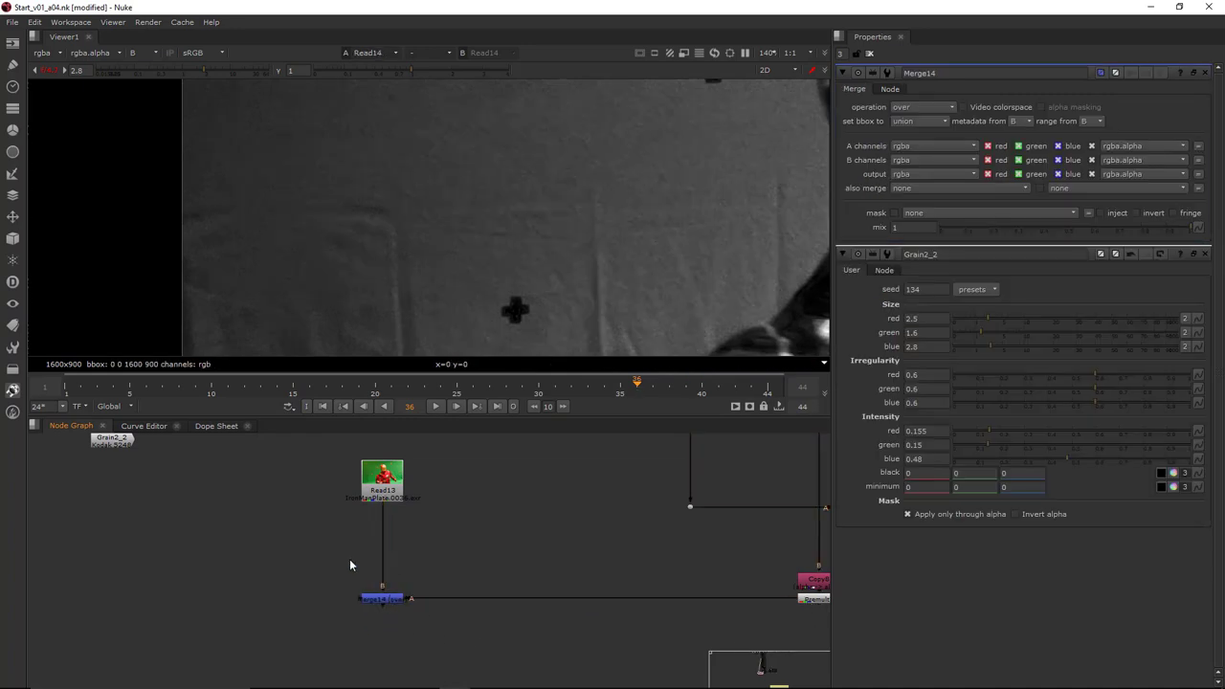
{"action": "left_click", "coordinate": [381, 598]}
{"action": "key", "text": "1"}
Add a copy of the matched Grain node below the new merge and view its output
{"action": "scroll", "coordinate": [336, 571], "scroll_direction": "down", "scroll_amount": 3}
{"action": "left_click", "coordinate": [232, 507]}
{"action": "scroll", "coordinate": [352, 609], "scroll_direction": "up", "scroll_amount": 2}
{"action": "left_click", "coordinate": [358, 626]}
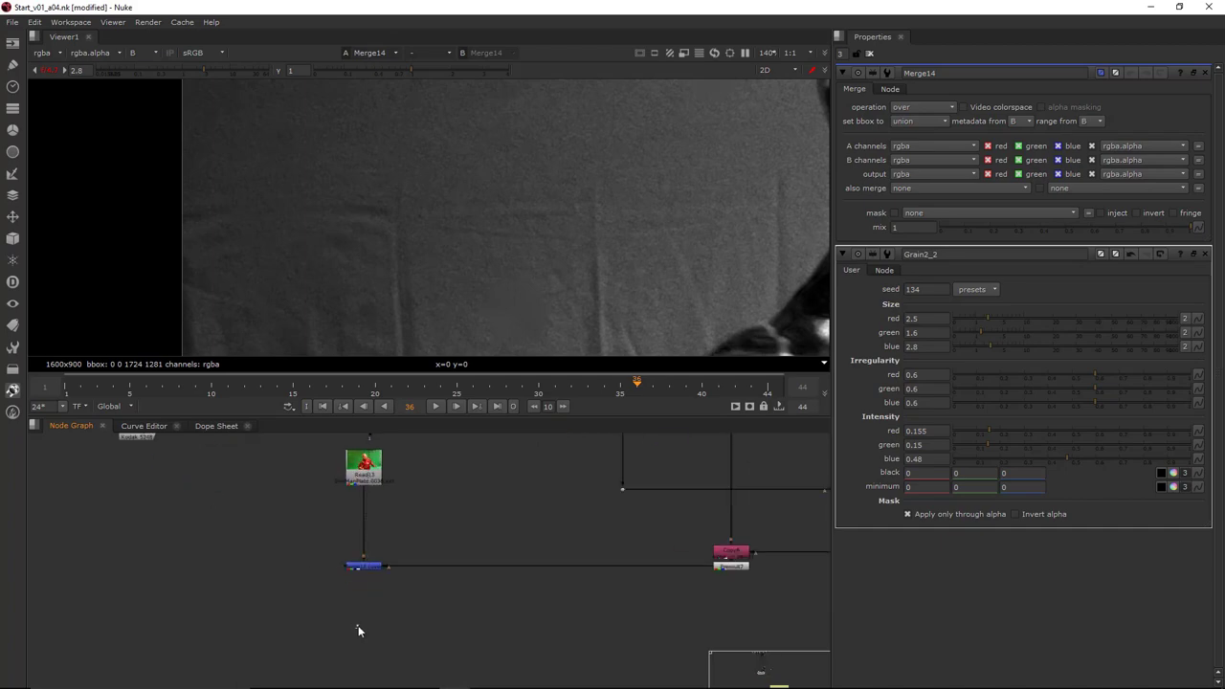
{"action": "key", "text": "ctrl+v"}
{"action": "left_click_drag", "start_coordinate": [368, 628], "coordinate": [375, 633]}
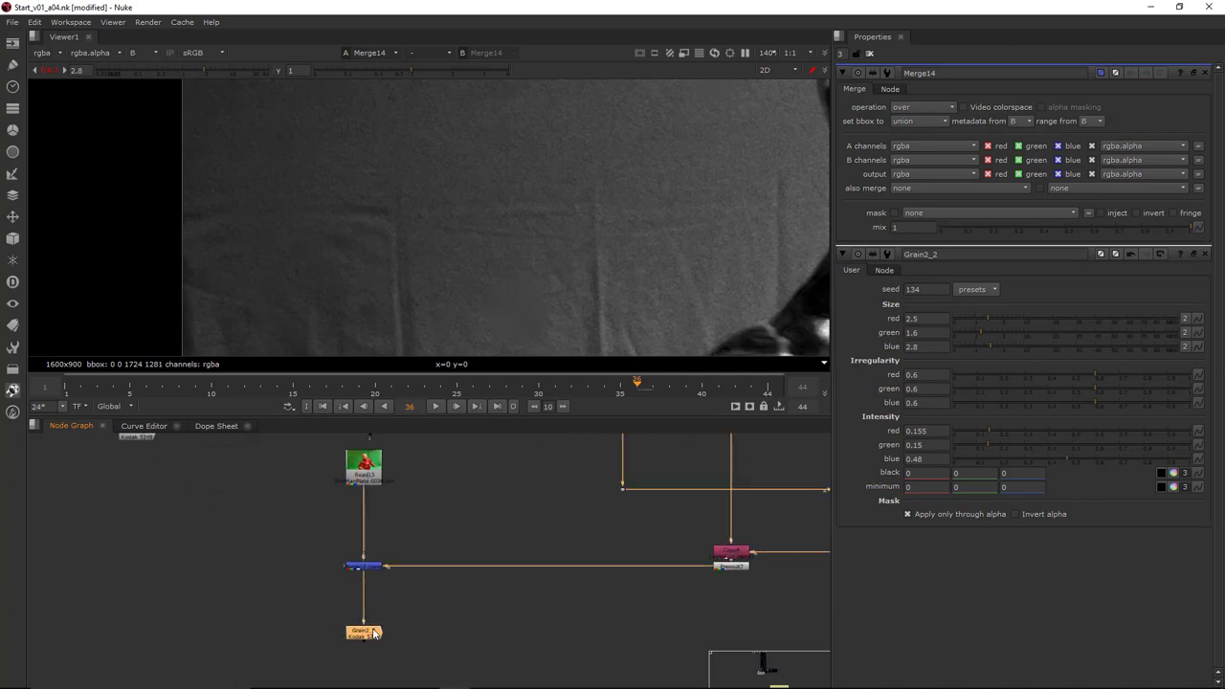
{"action": "key", "text": "1"}
{"action": "scroll", "coordinate": [564, 277], "scroll_direction": "up", "scroll_amount": 5}
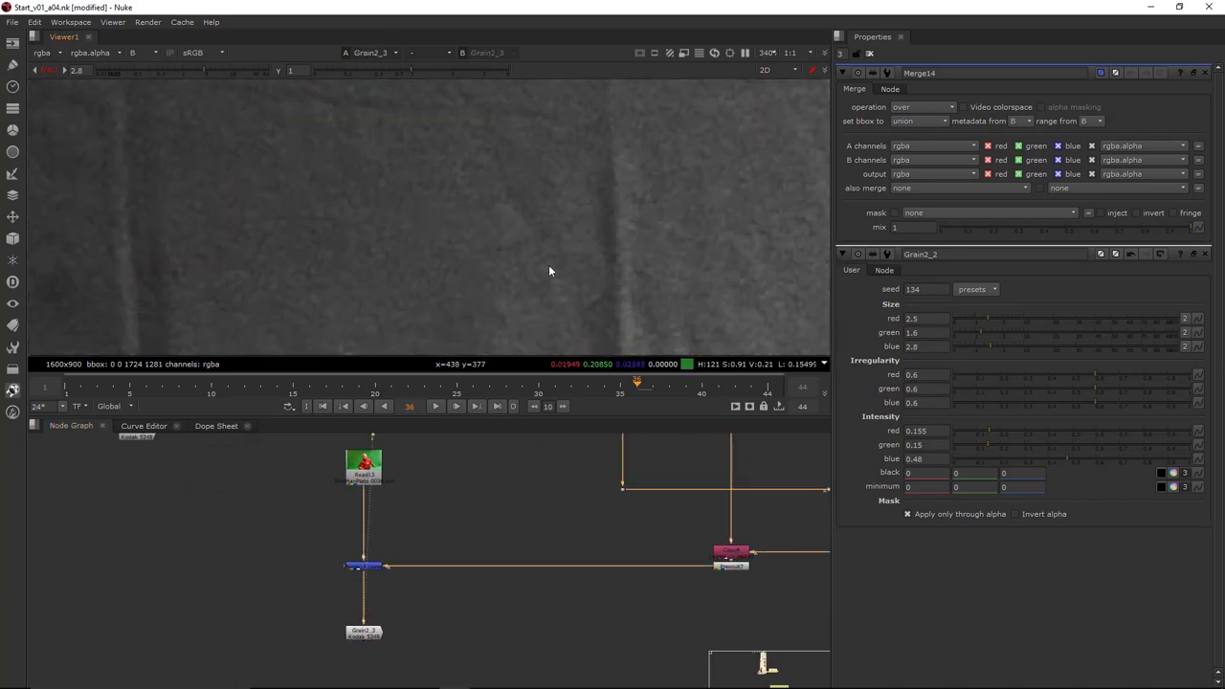
Check the copied Grain node's Apply only through alpha option against the merge's alpha matte
{"action": "double_click", "coordinate": [367, 636]}
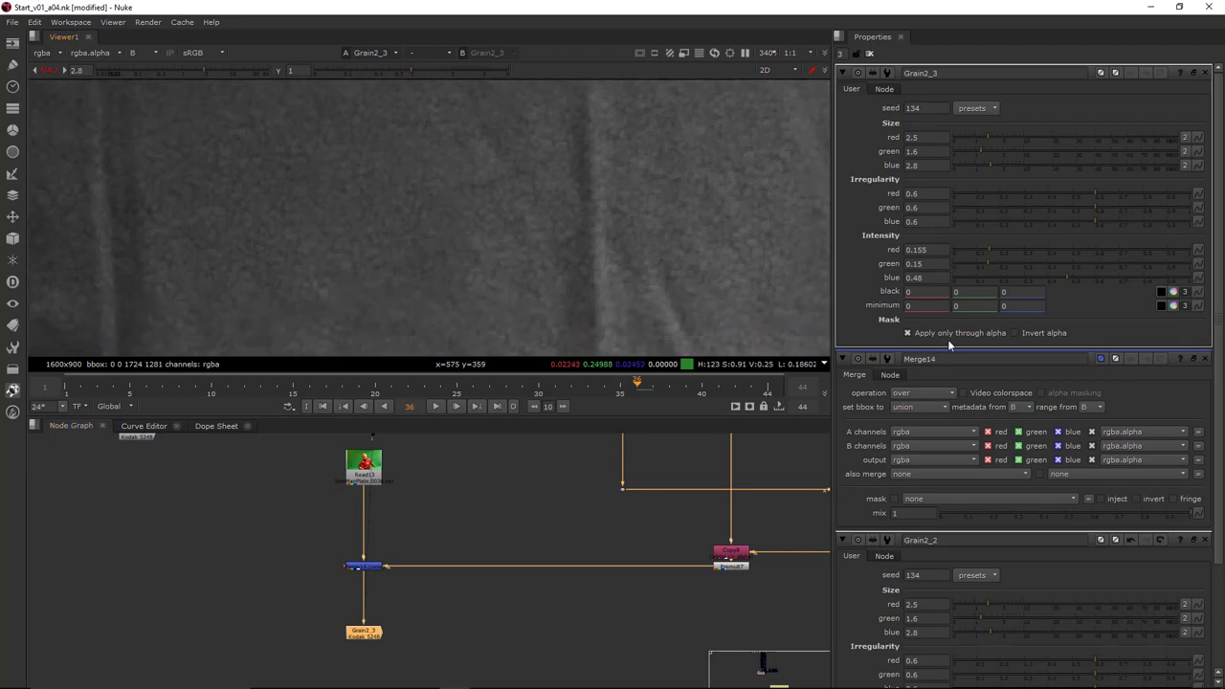
{"action": "left_click", "coordinate": [904, 330]}
{"action": "scroll", "coordinate": [432, 539], "scroll_direction": "down", "scroll_amount": 2}
{"action": "left_click", "coordinate": [373, 562]}
{"action": "key", "text": "1"}
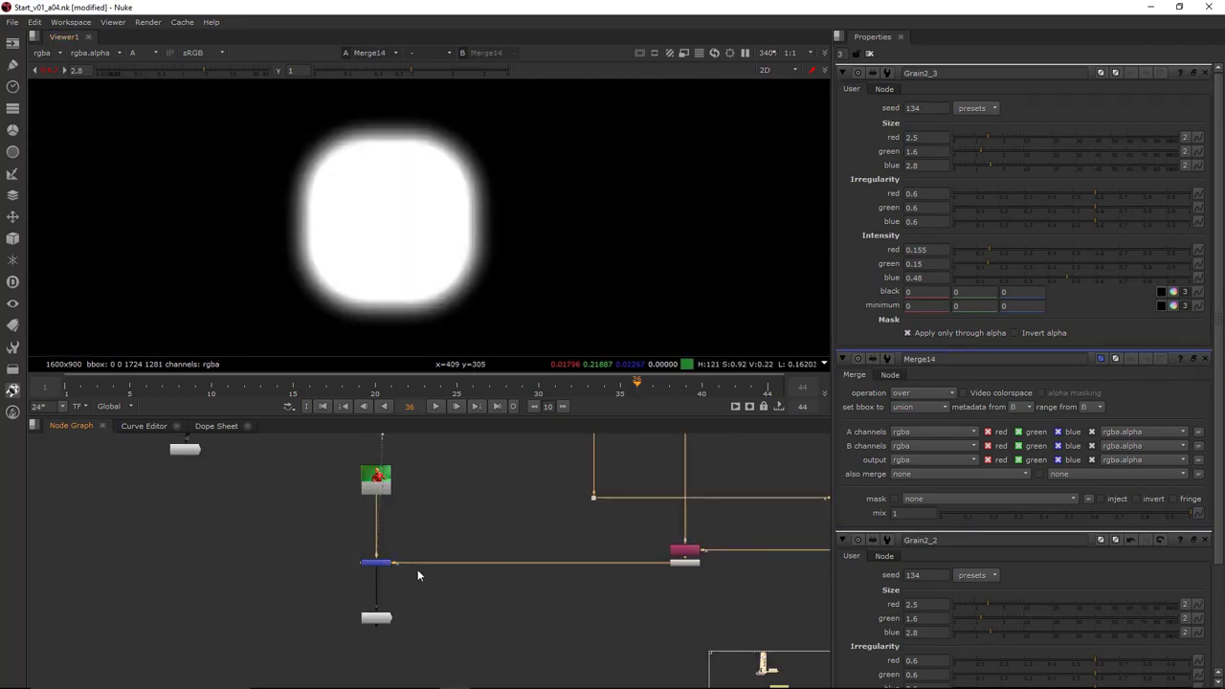
Inspect the Grain node's output in full color at a viewer gain of 1, using the full-screen viewer
{"action": "left_click_drag", "start_coordinate": [429, 609], "coordinate": [300, 683]}
{"action": "key", "text": "1"}
{"action": "key", "text": "a"}
{"action": "scroll", "coordinate": [494, 189], "scroll_direction": "down", "scroll_amount": 5}
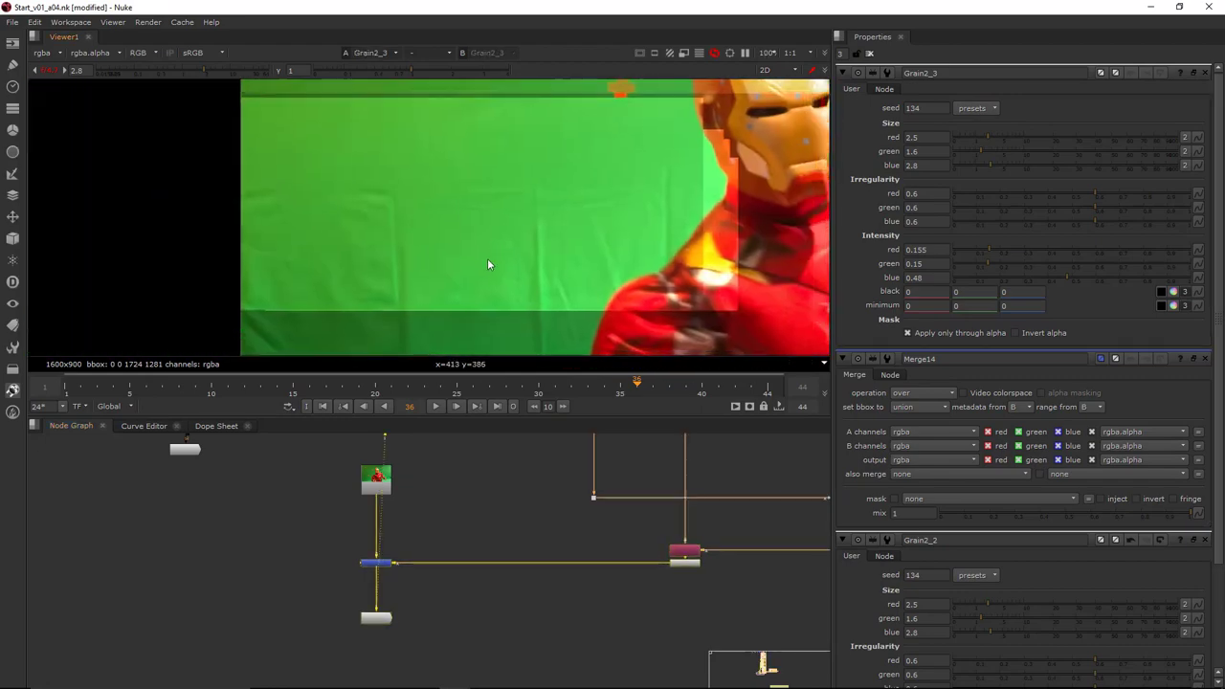
{"action": "scroll", "coordinate": [488, 264], "scroll_direction": "down", "scroll_amount": 3}
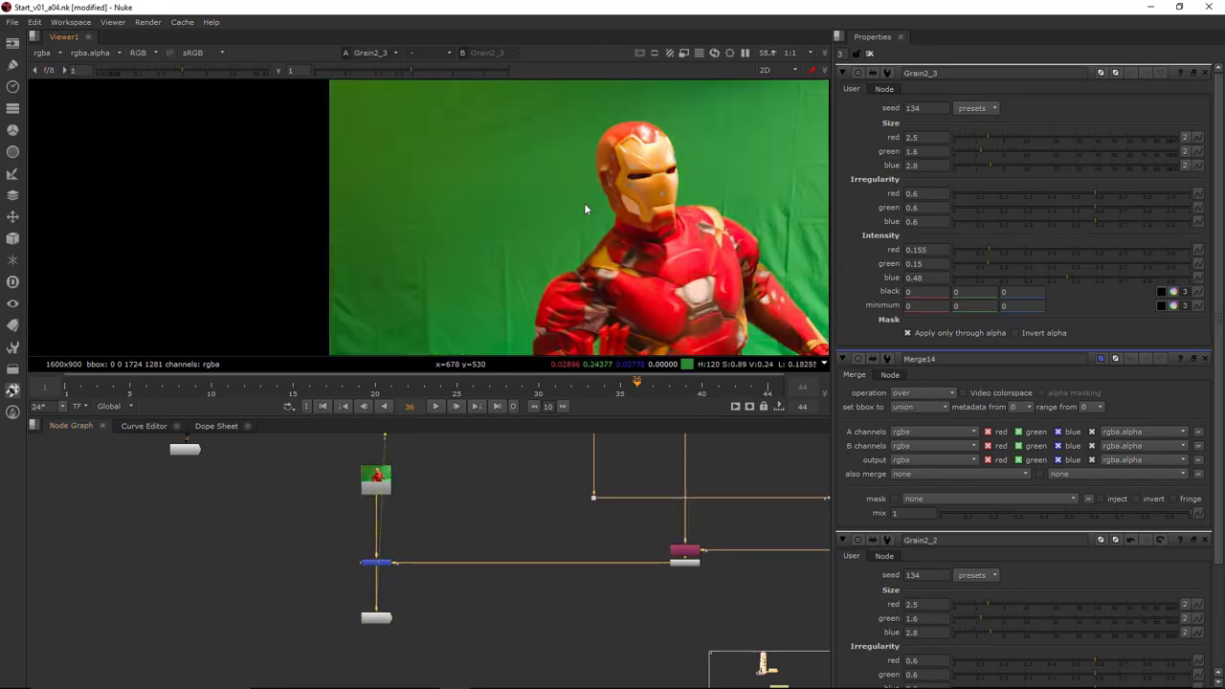
{"action": "key", "text": "space"}
{"action": "scroll", "coordinate": [743, 357], "scroll_direction": "up", "scroll_amount": 4}
{"action": "scroll", "coordinate": [742, 354], "scroll_direction": "down", "scroll_amount": 3}
{"action": "scroll", "coordinate": [708, 349], "scroll_direction": "up", "scroll_amount": 1}
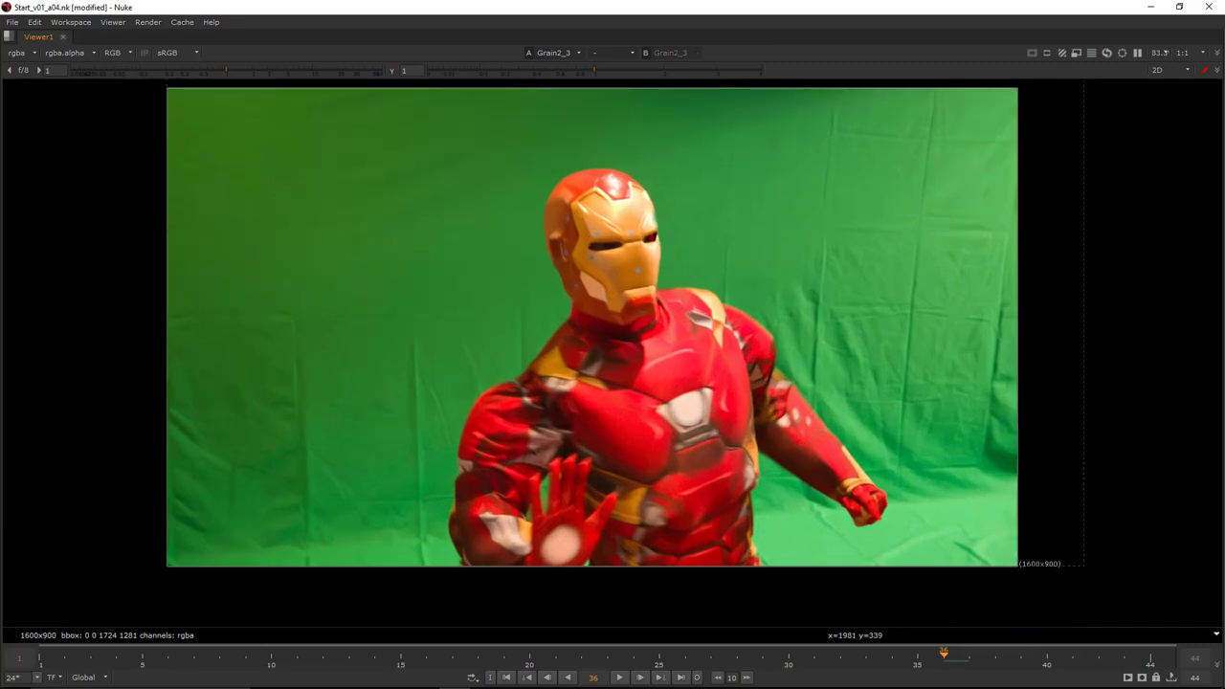
{"action": "key", "text": "space"}
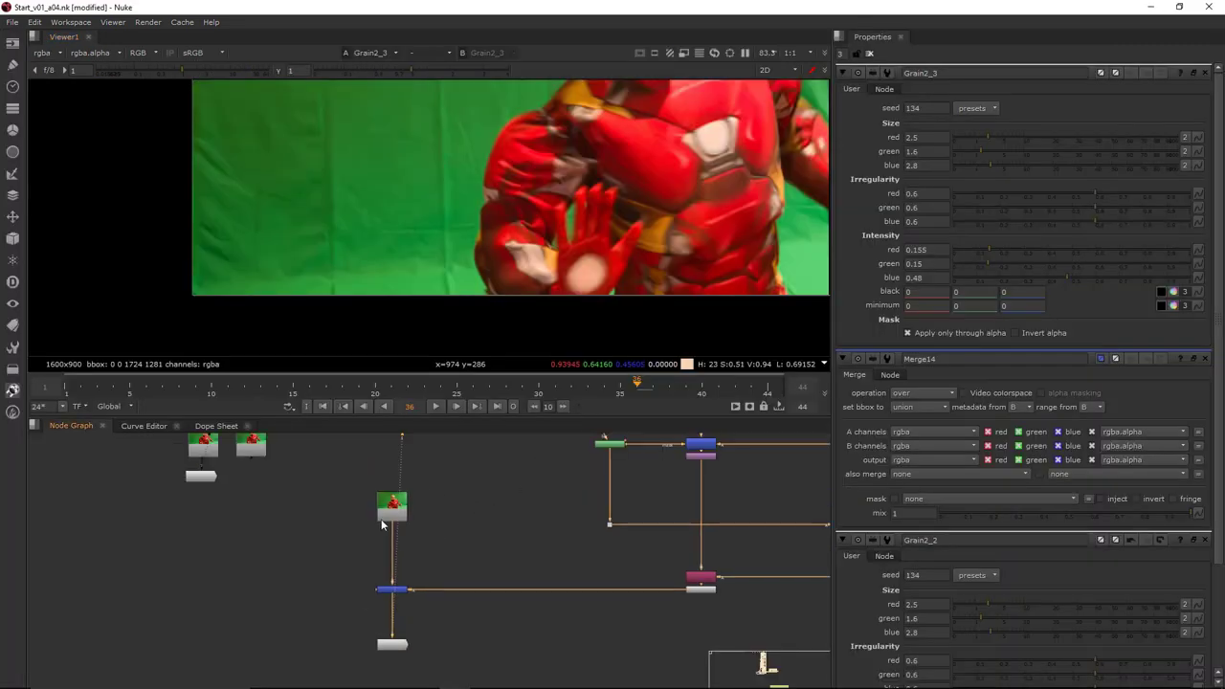
Compare the patched area before and after grain, raising the viewer gain to 1.55, and reset the gain to 1
{"action": "left_click", "coordinate": [355, 549]}
{"action": "key", "text": "1"}
{"action": "scroll", "coordinate": [408, 143], "scroll_direction": "up", "scroll_amount": 8}
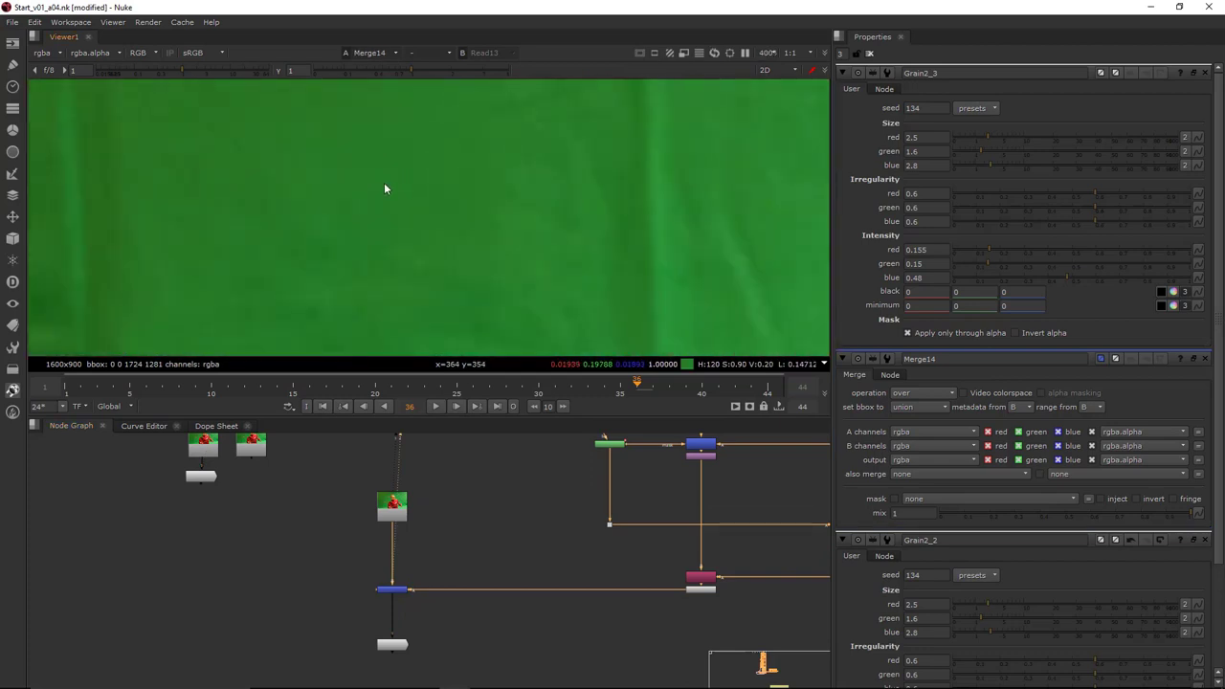
{"action": "key", "text": "2"}
{"action": "left_click_drag", "start_coordinate": [343, 560], "coordinate": [370, 673]}
{"action": "key", "text": "1"}
{"action": "scroll", "coordinate": [361, 207], "scroll_direction": "up", "scroll_amount": 3}
{"action": "scroll", "coordinate": [430, 250], "scroll_direction": "down", "scroll_amount": 4}
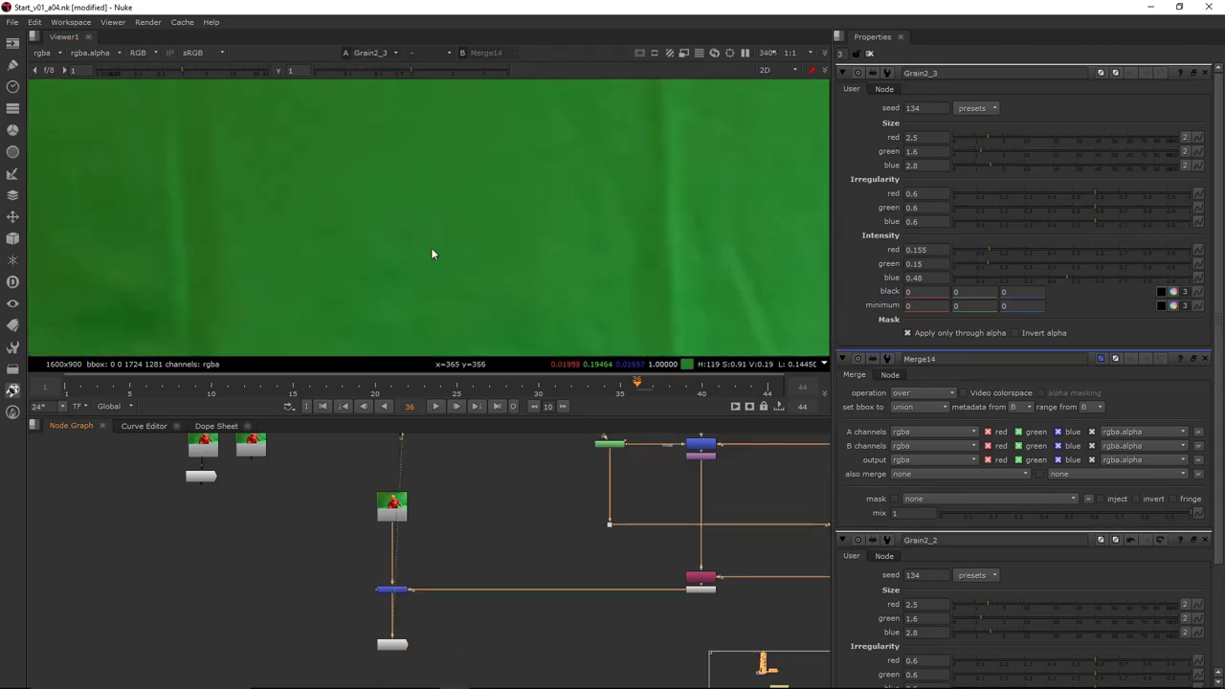
{"action": "key", "text": "2"}
{"action": "left_click_drag", "start_coordinate": [177, 68], "coordinate": [190, 67]}
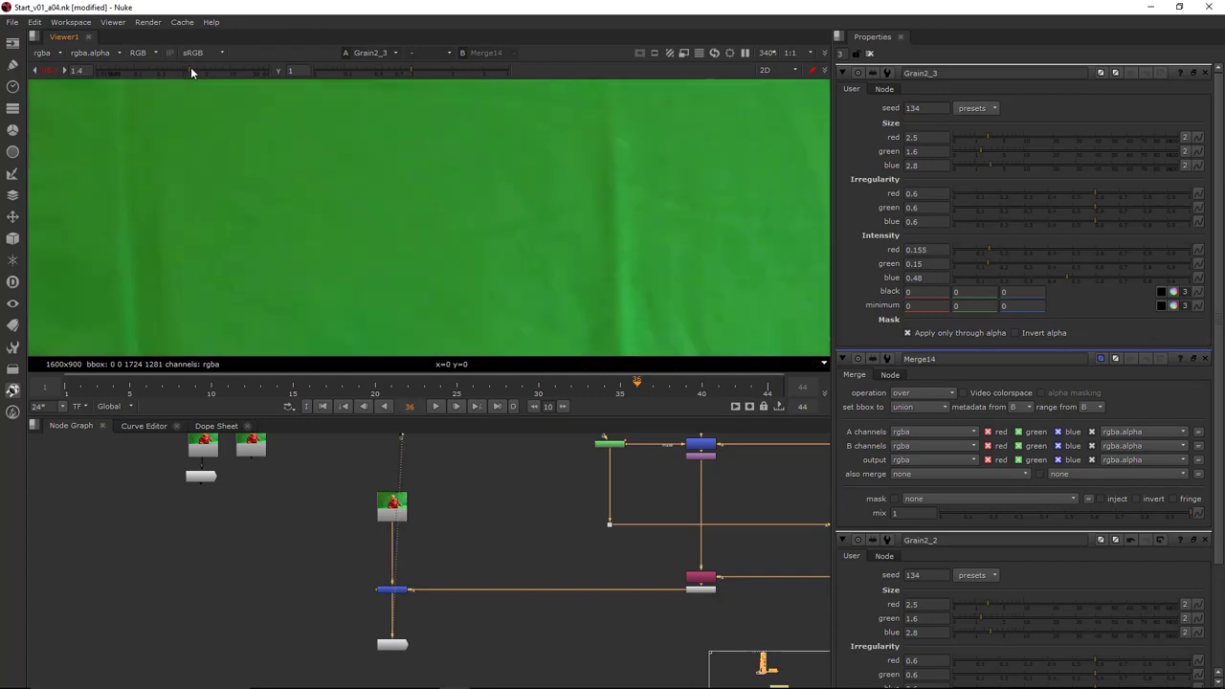
{"action": "key", "text": "1"}
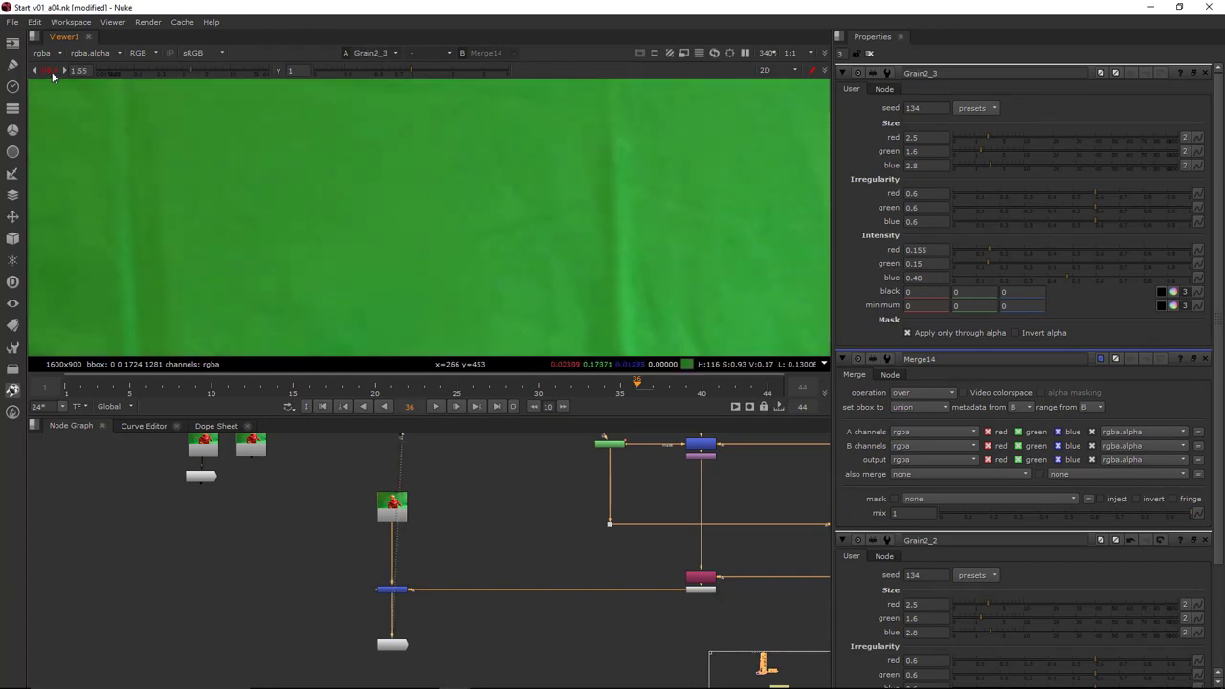
{"action": "left_click", "coordinate": [52, 72]}
{"action": "scroll", "coordinate": [565, 203], "scroll_direction": "down", "scroll_amount": 10}
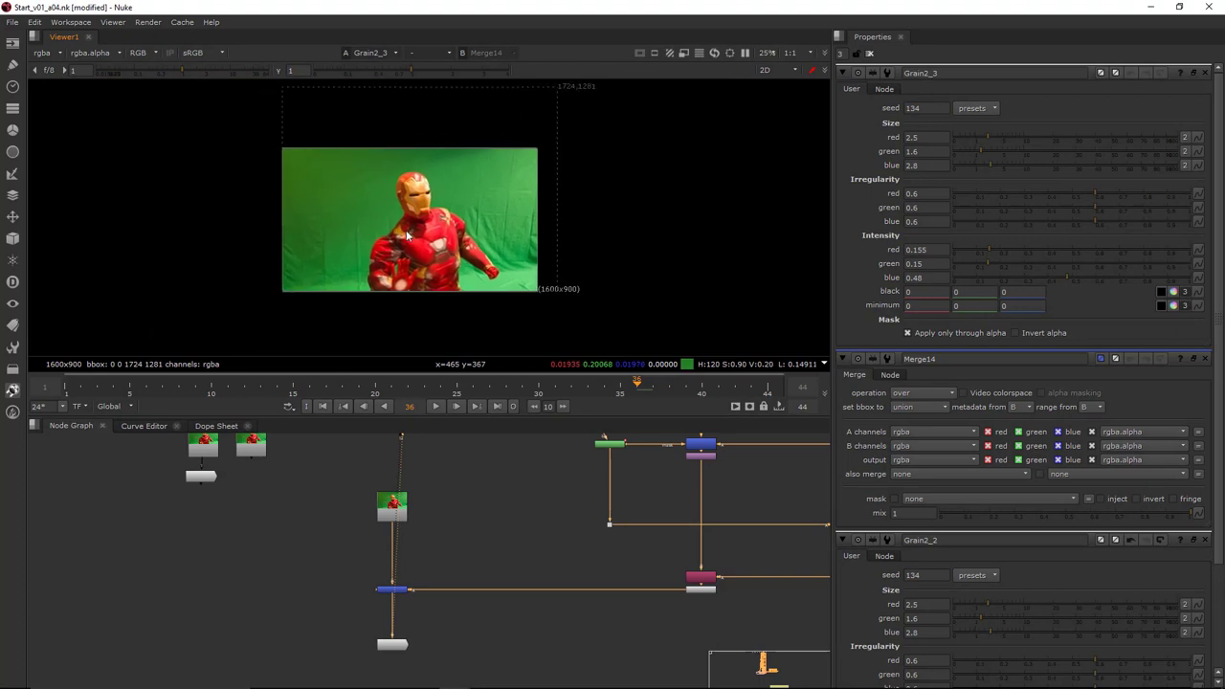
{"action": "scroll", "coordinate": [406, 234], "scroll_direction": "up", "scroll_amount": 2}
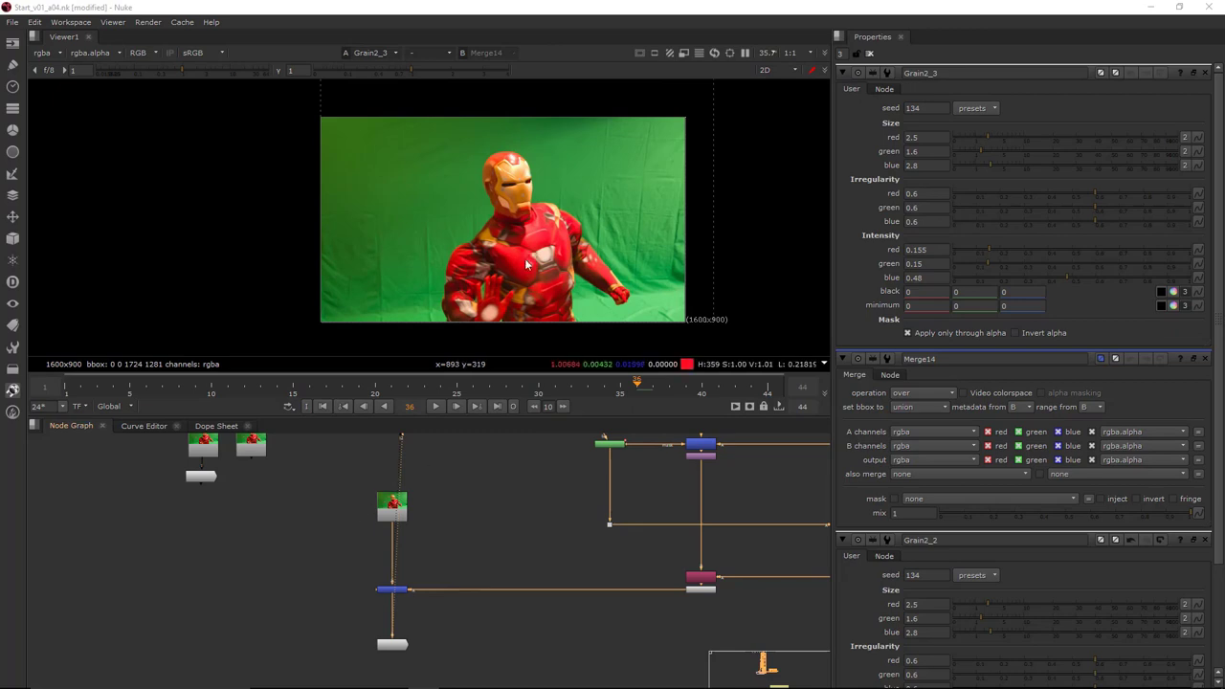
Add a Merge node with the original plate as B and the patched merge as A, and view it
{"action": "scroll", "coordinate": [271, 460], "scroll_direction": "up", "scroll_amount": 3}
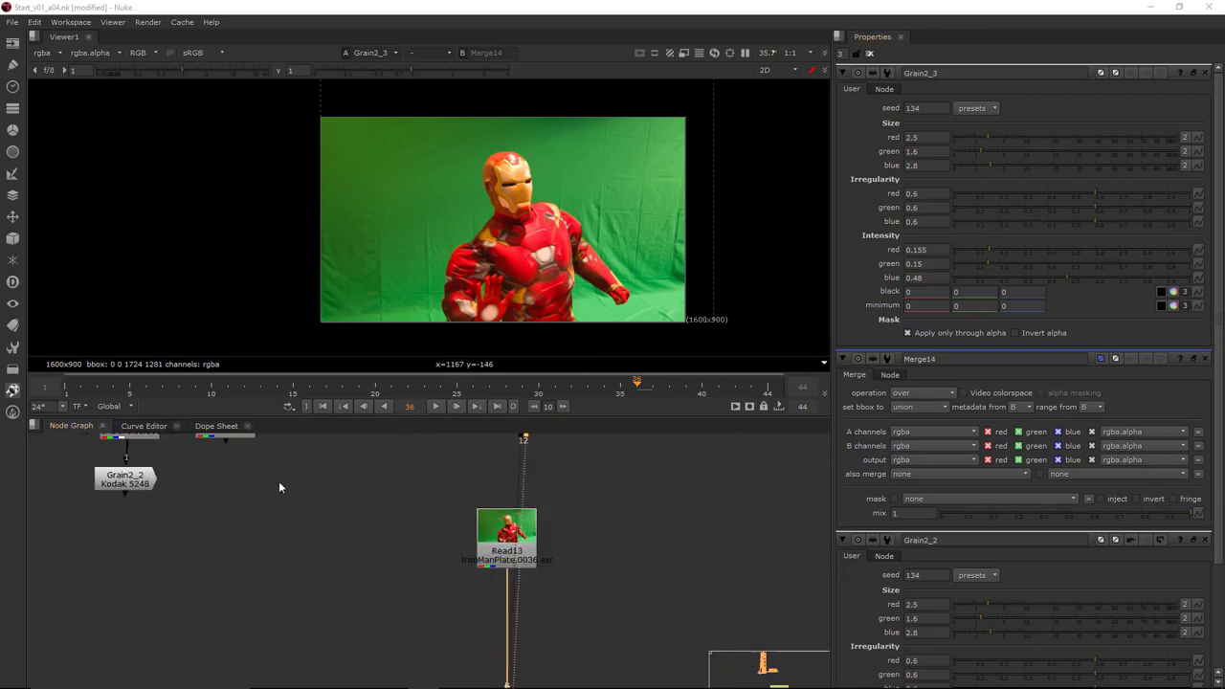
{"action": "left_click_drag", "start_coordinate": [239, 472], "coordinate": [333, 524]}
{"action": "middle_click_drag", "start_coordinate": [334, 527], "coordinate": [331, 474]}
{"action": "left_click", "coordinate": [316, 620]}
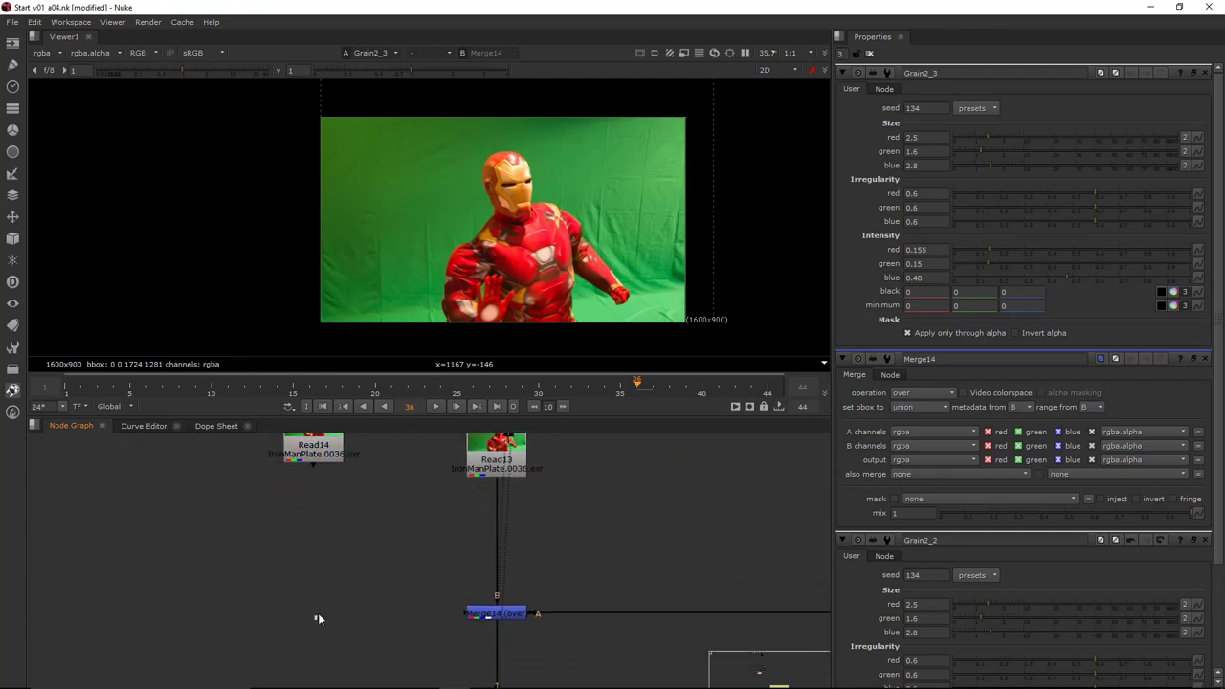
{"action": "key", "text": "m"}
{"action": "left_click_drag", "start_coordinate": [330, 594], "coordinate": [313, 455]}
{"action": "left_click", "coordinate": [307, 590]}
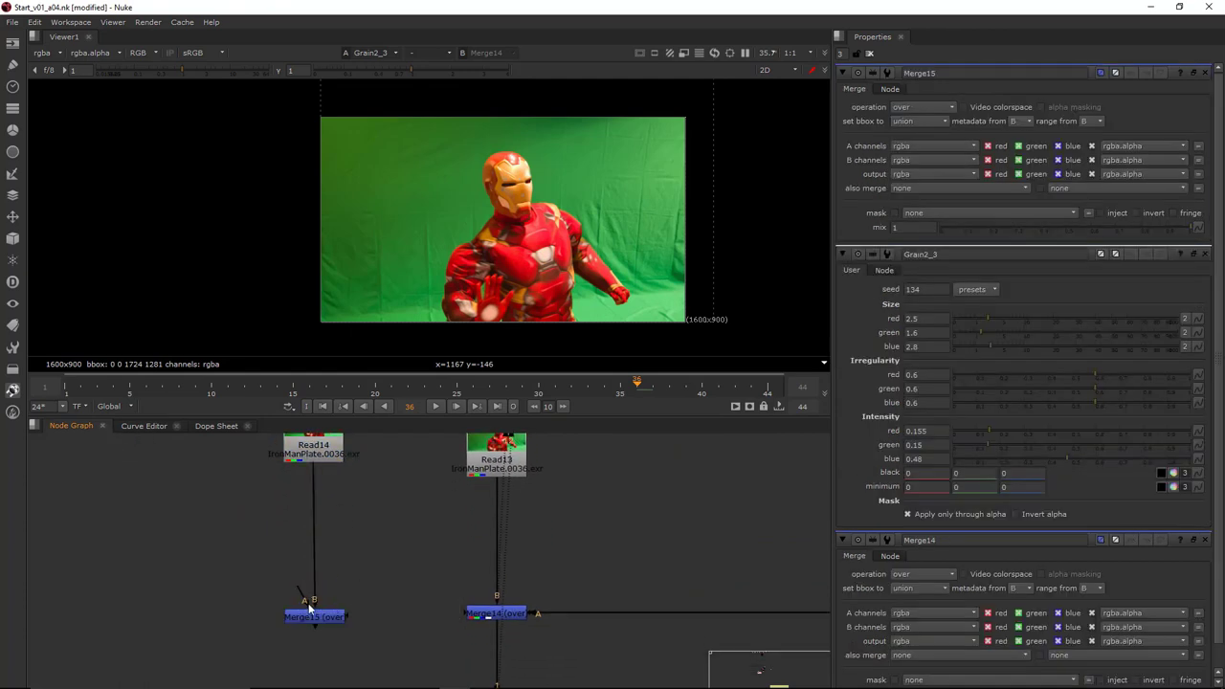
{"action": "left_click_drag", "start_coordinate": [304, 595], "coordinate": [332, 631]}
{"action": "left_click", "coordinate": [316, 618]}
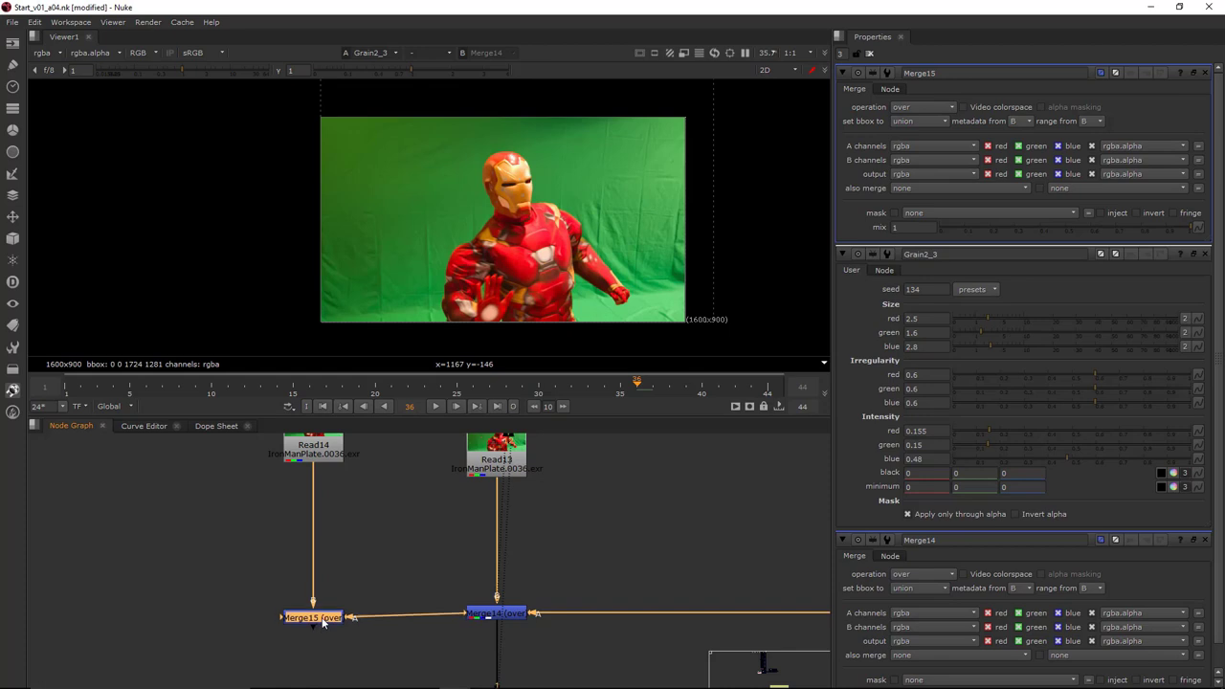
{"action": "key", "text": "1"}
Set the new Merge node's operation to difference and raise the viewer gain to 64
{"action": "left_click", "coordinate": [921, 107]}
{"action": "left_click", "coordinate": [924, 84]}
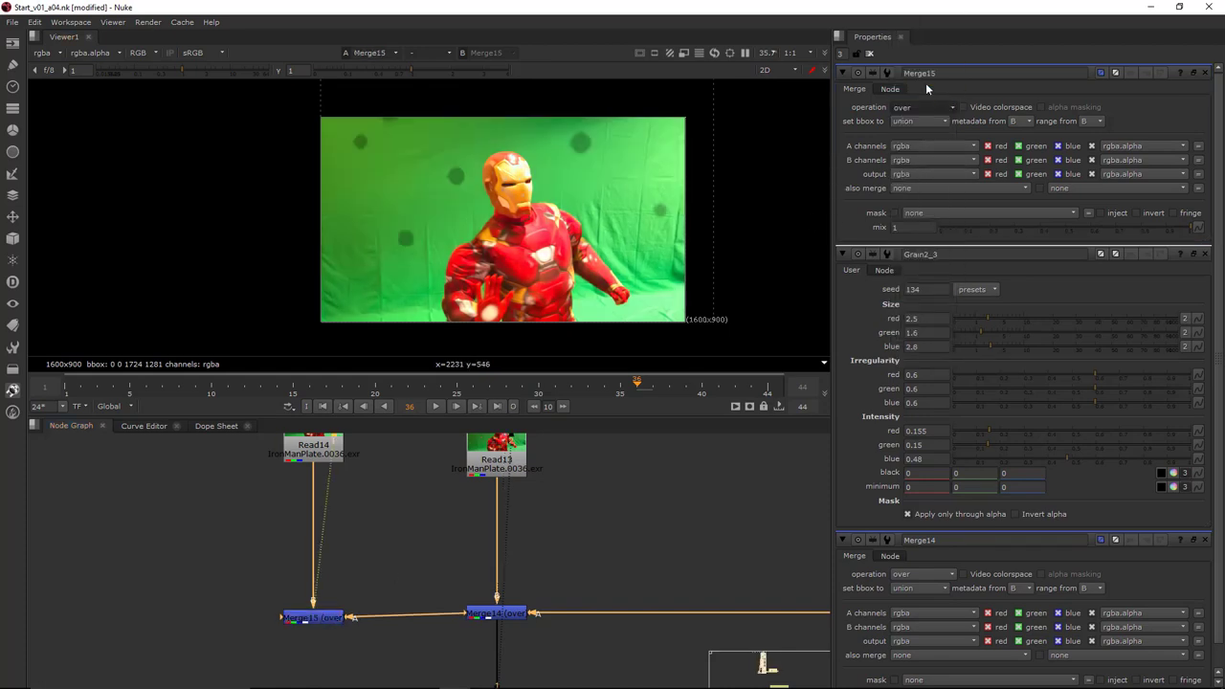
{"action": "left_click_drag", "start_coordinate": [185, 73], "coordinate": [276, 71]}
Check the difference between the original and patched plates on various frames from 1 to 44
{"action": "left_click", "coordinate": [71, 392]}
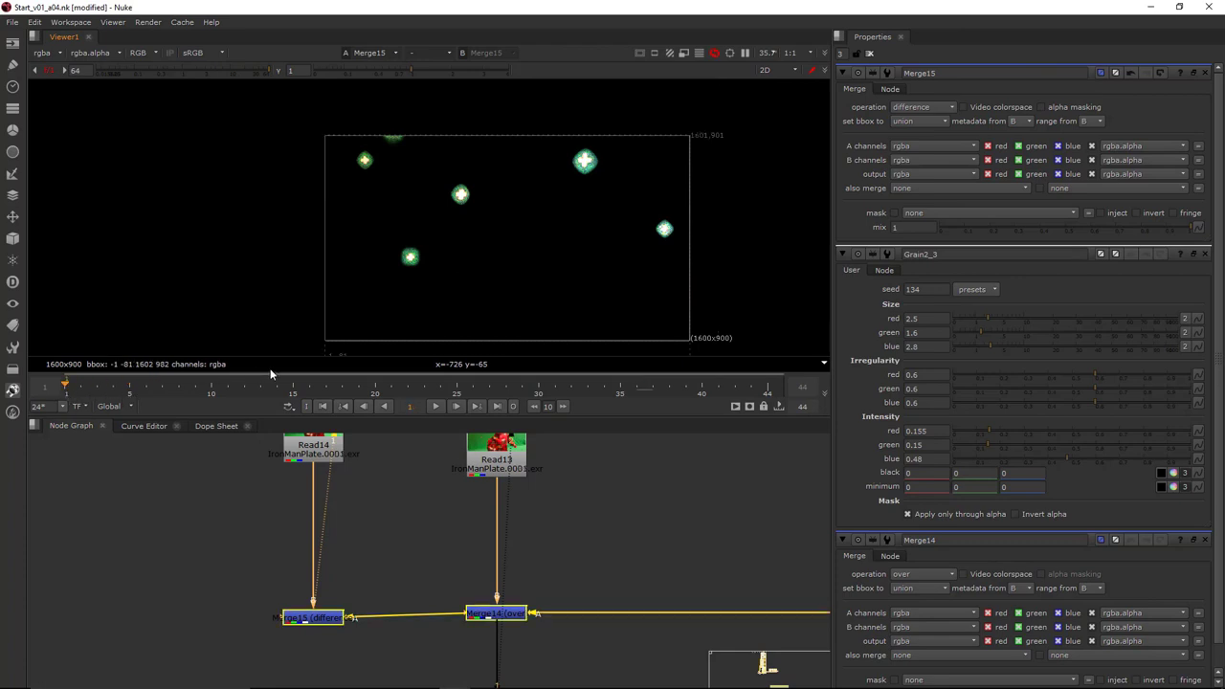
{"action": "left_click", "coordinate": [771, 392]}
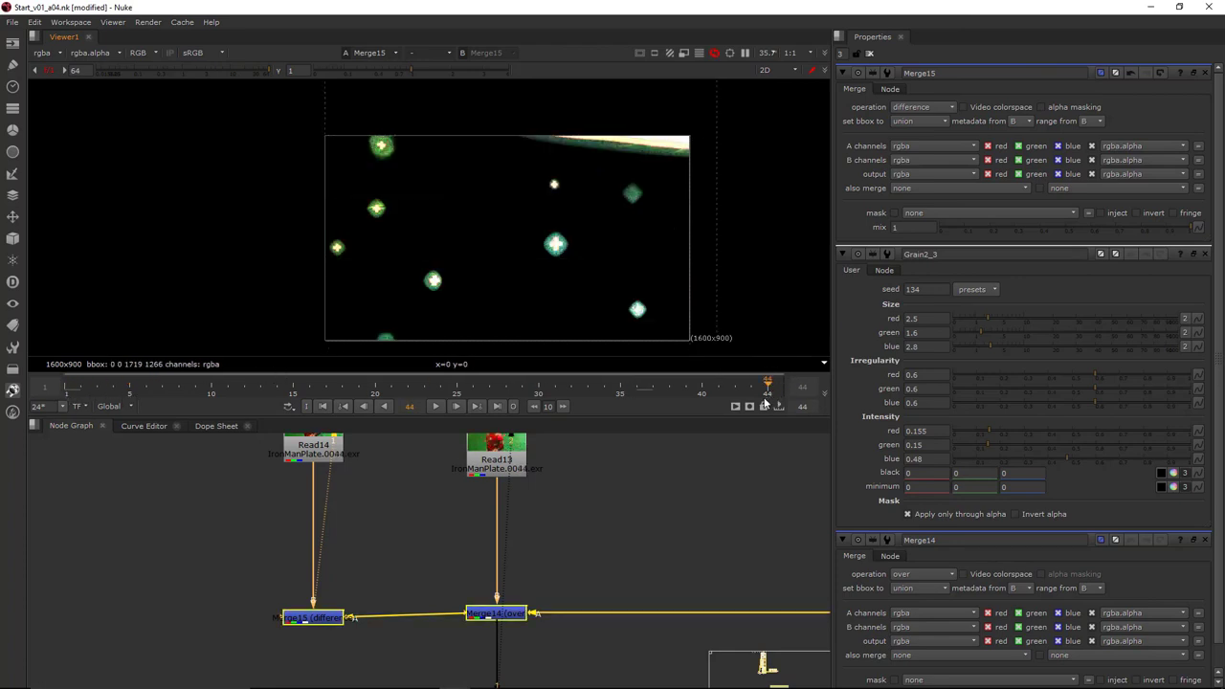
{"action": "left_click", "coordinate": [475, 392]}
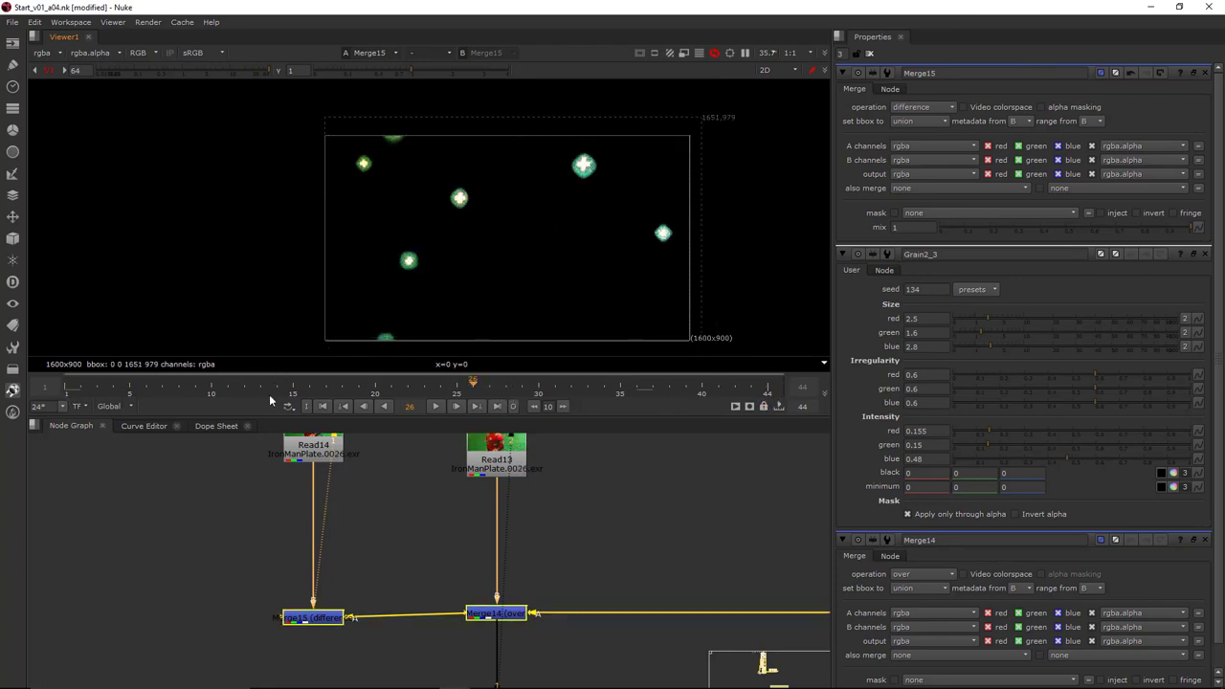
{"action": "left_click", "coordinate": [247, 393]}
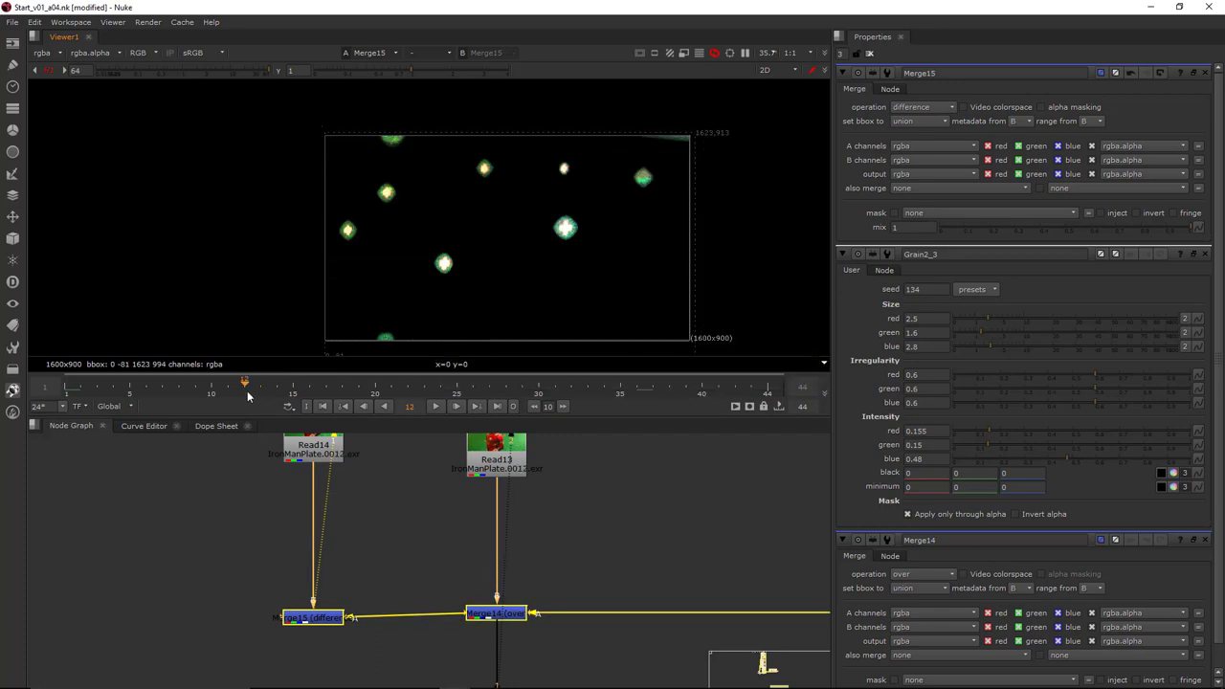
{"action": "left_click", "coordinate": [589, 392]}
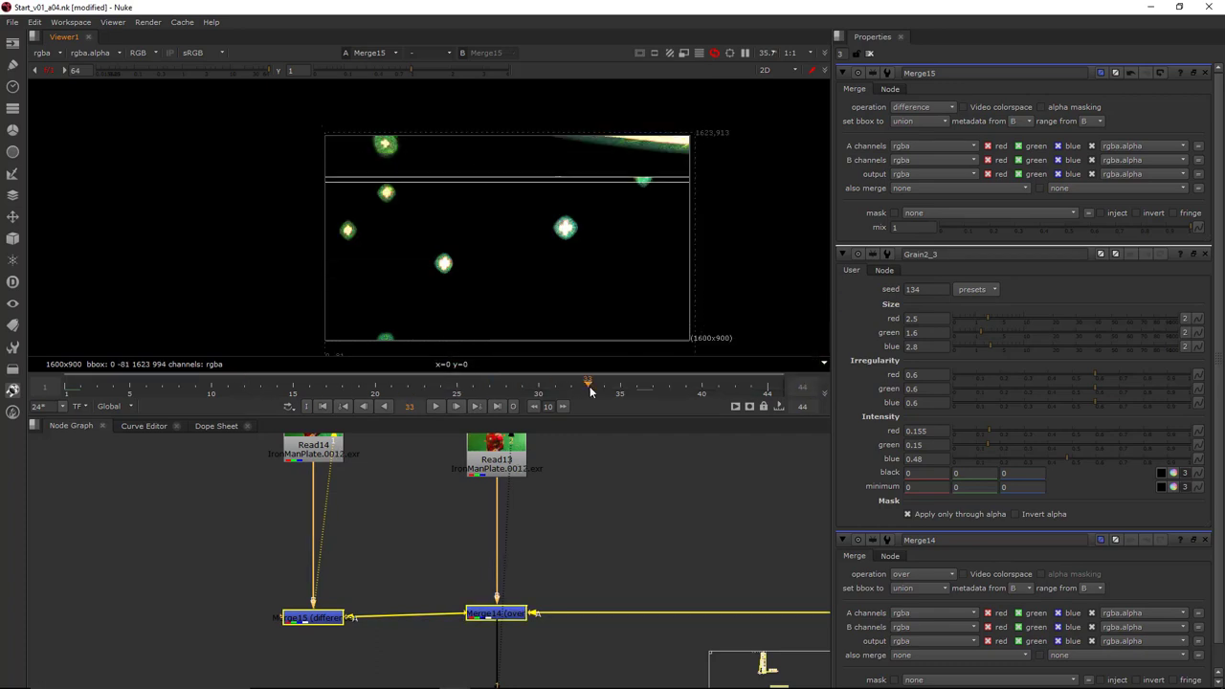
{"action": "left_click_drag", "start_coordinate": [589, 392], "coordinate": [768, 394]}
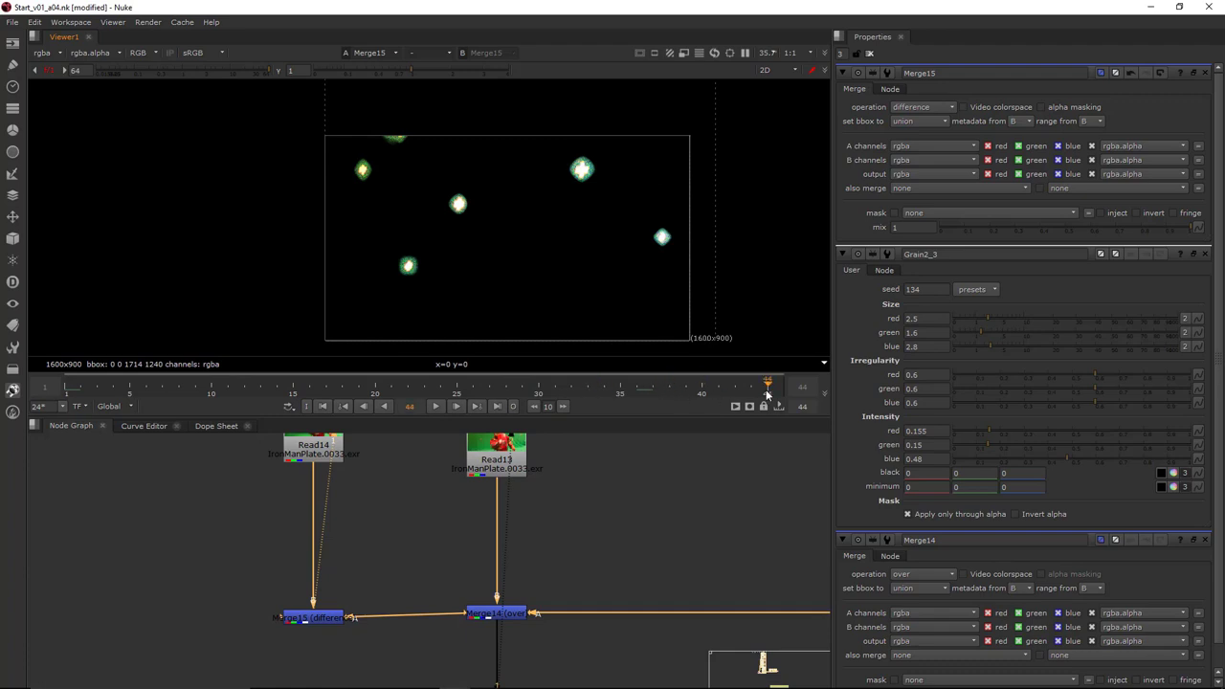
Reset the viewer gain to 1 and view the Merge14 result
{"action": "left_click", "coordinate": [48, 72]}
{"action": "left_click_drag", "start_coordinate": [387, 470], "coordinate": [547, 639]}
{"action": "key", "text": "1"}
{"action": "scroll", "coordinate": [545, 272], "scroll_direction": "down", "scroll_amount": 4}
{"action": "scroll", "coordinate": [553, 263], "scroll_direction": "up", "scroll_amount": 3}
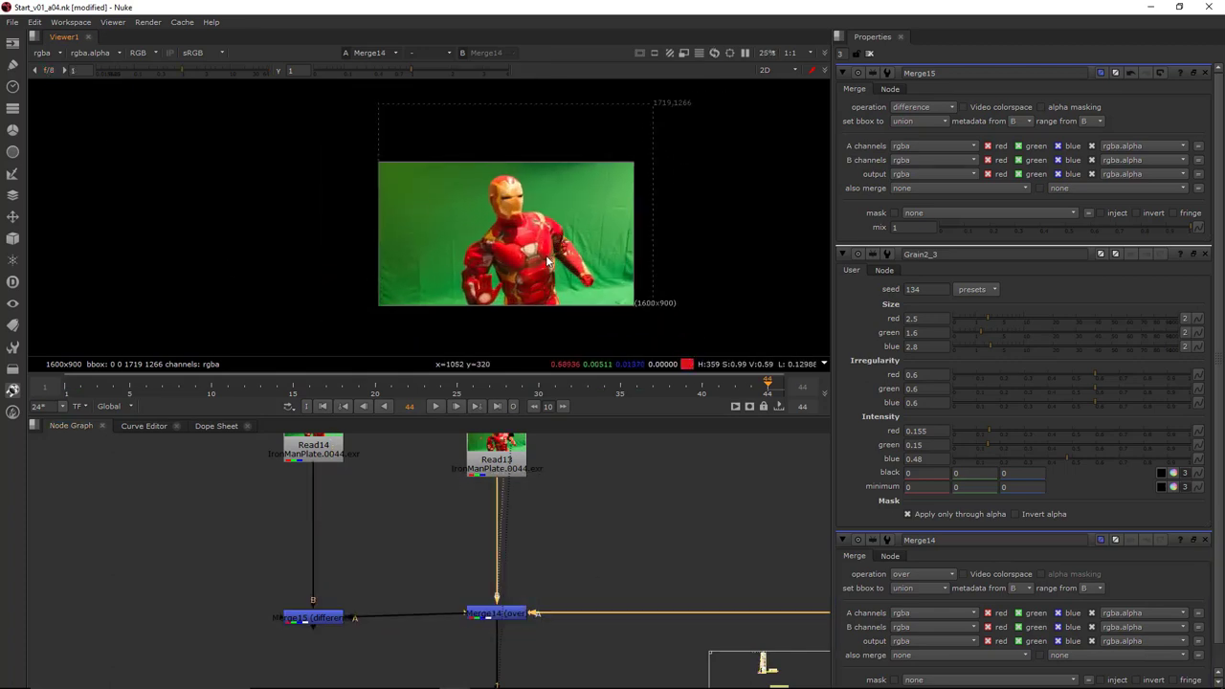
Examine the cleaned plate in an enlarged viewer, then return to the regular layout with the whole frame in view
{"action": "key", "text": "space"}
{"action": "scroll", "coordinate": [644, 297], "scroll_direction": "up", "scroll_amount": 4}
{"action": "middle_click_drag", "start_coordinate": [570, 419], "coordinate": [623, 330]}
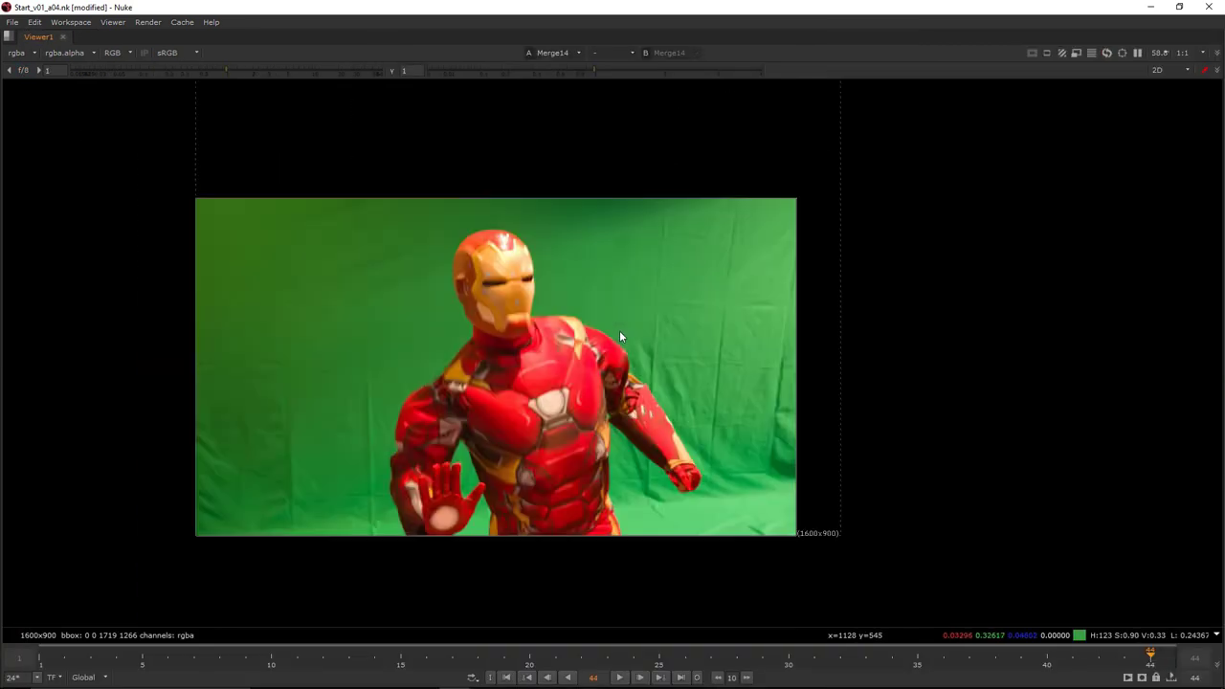
{"action": "scroll", "coordinate": [619, 330], "scroll_direction": "down", "scroll_amount": 1}
{"action": "key", "text": "alt+f"}
{"action": "key", "text": "Escape"}
{"action": "key", "text": "space"}
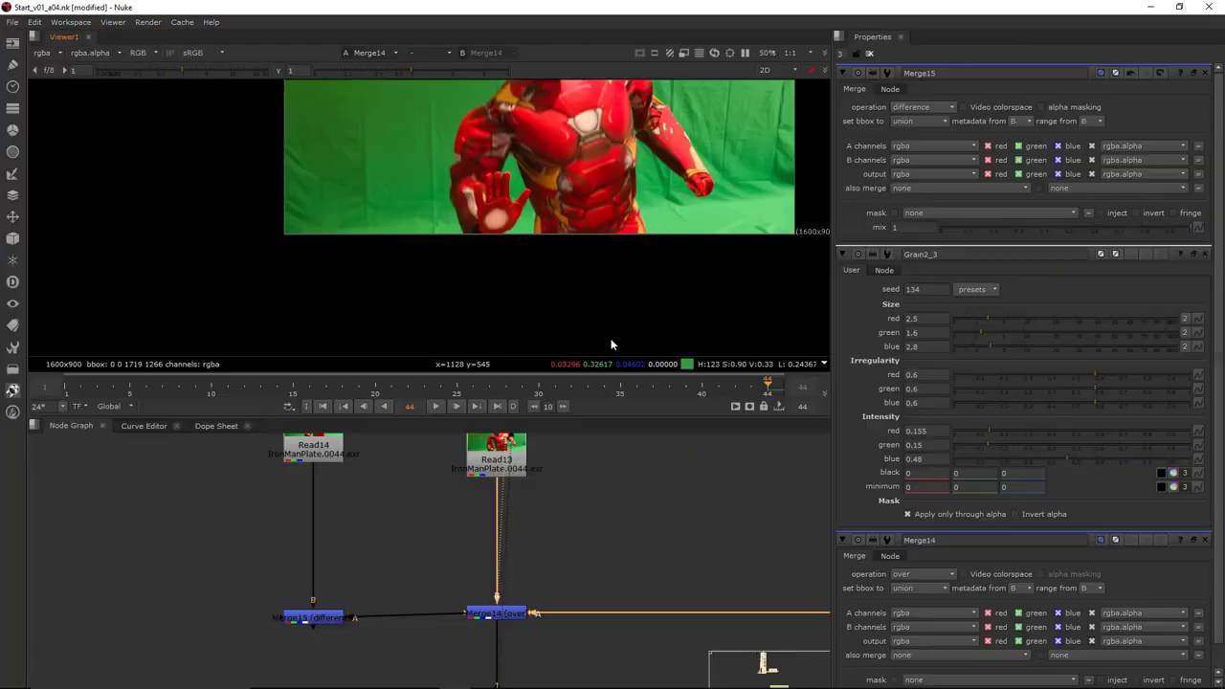
{"action": "middle_click_drag", "start_coordinate": [571, 263], "coordinate": [494, 382]}
{"action": "scroll", "coordinate": [500, 266], "scroll_direction": "down", "scroll_amount": 1}
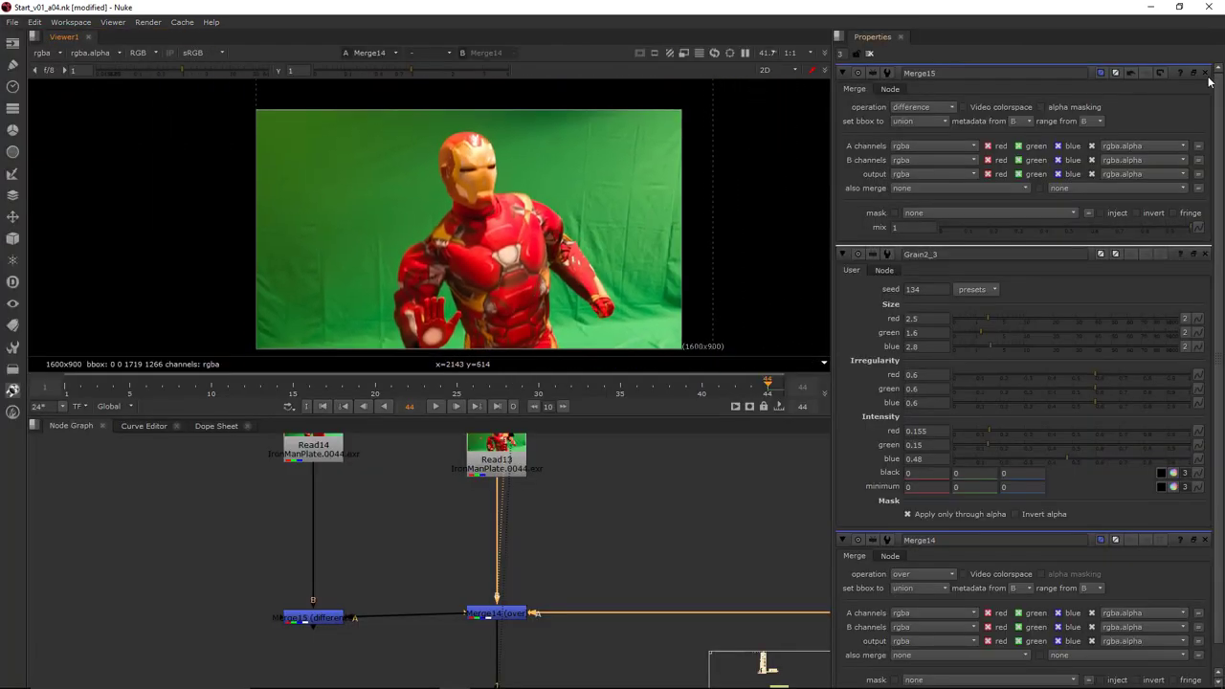
Close the three open node properties, then open Grain2_3's properties and view its output
{"action": "left_click", "coordinate": [1206, 73]}
{"action": "left_click", "coordinate": [1205, 72]}
{"action": "left_click", "coordinate": [1206, 73]}
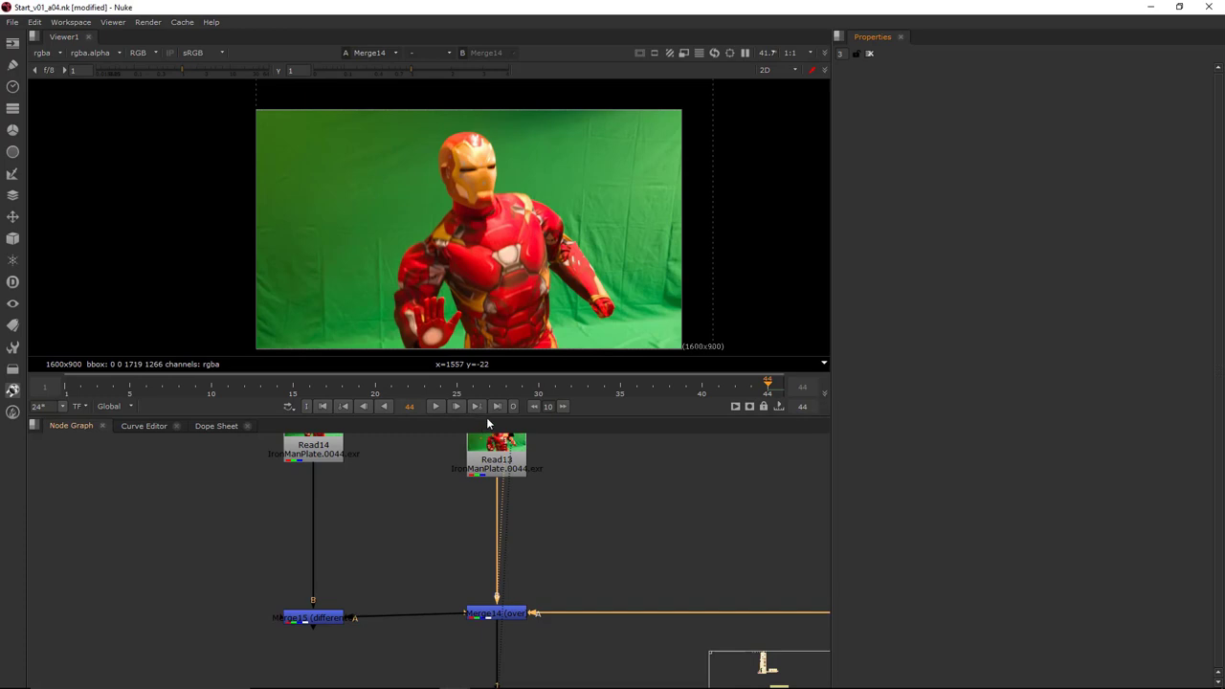
{"action": "left_click_drag", "start_coordinate": [487, 418], "coordinate": [487, 570]}
{"action": "middle_click_drag", "start_coordinate": [503, 410], "coordinate": [516, 316]}
{"action": "scroll", "coordinate": [517, 334], "scroll_direction": "up", "scroll_amount": 1}
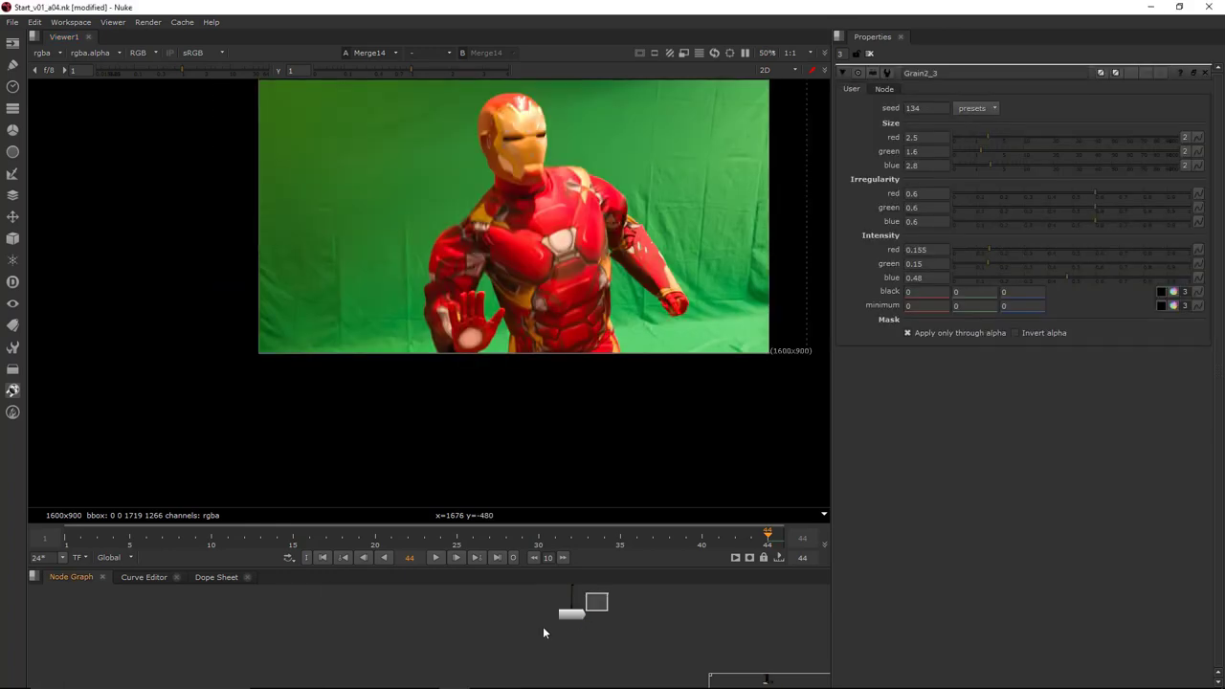
{"action": "left_click_drag", "start_coordinate": [546, 629], "coordinate": [571, 622]}
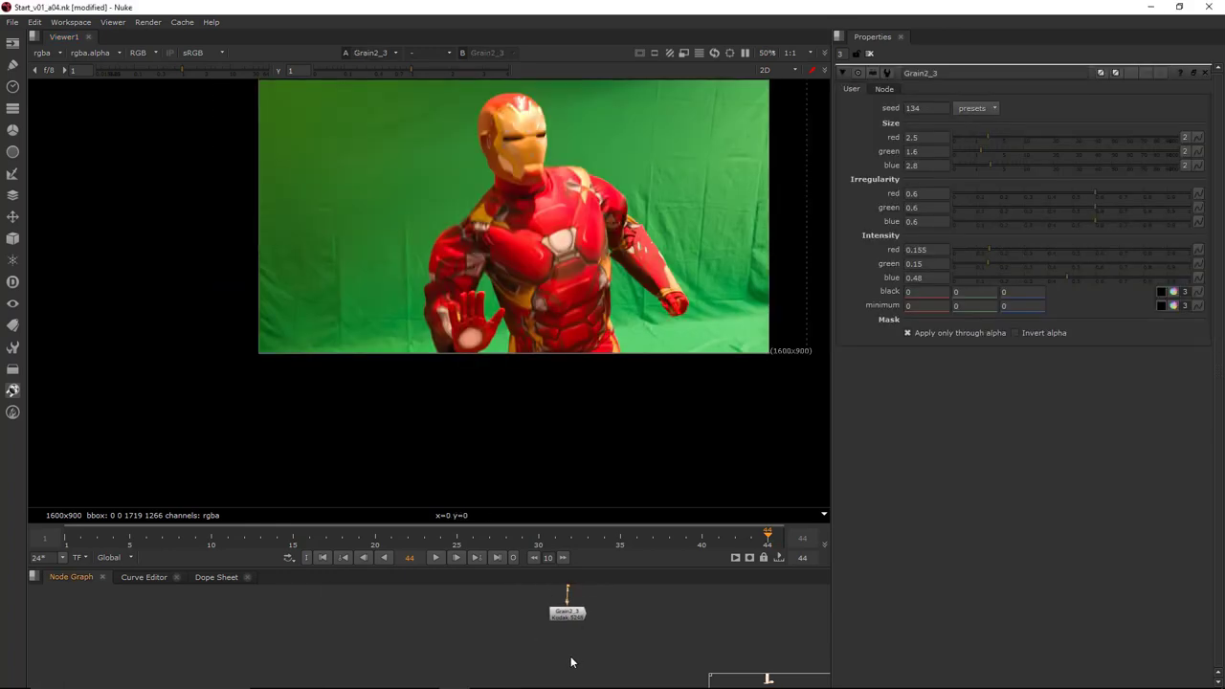
{"action": "left_click_drag", "start_coordinate": [552, 568], "coordinate": [570, 436]}
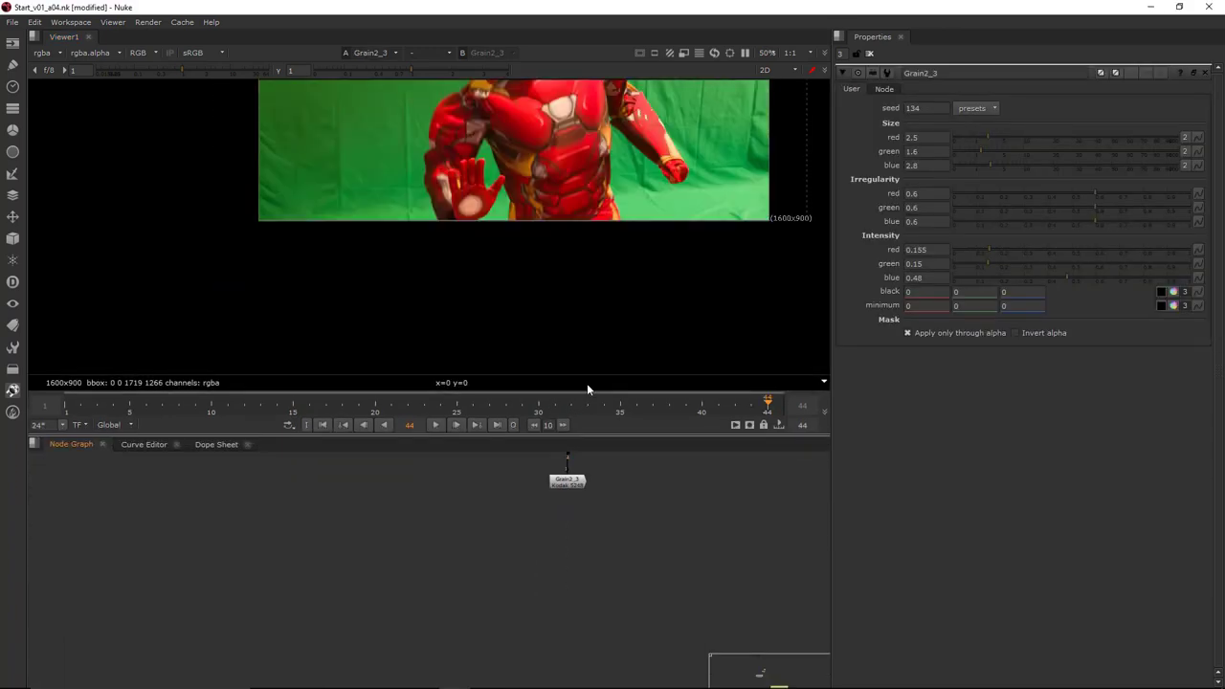
Add a Write node connected below Grain2_3
{"action": "key", "text": "Tab"}
{"action": "type", "text": "wri"}
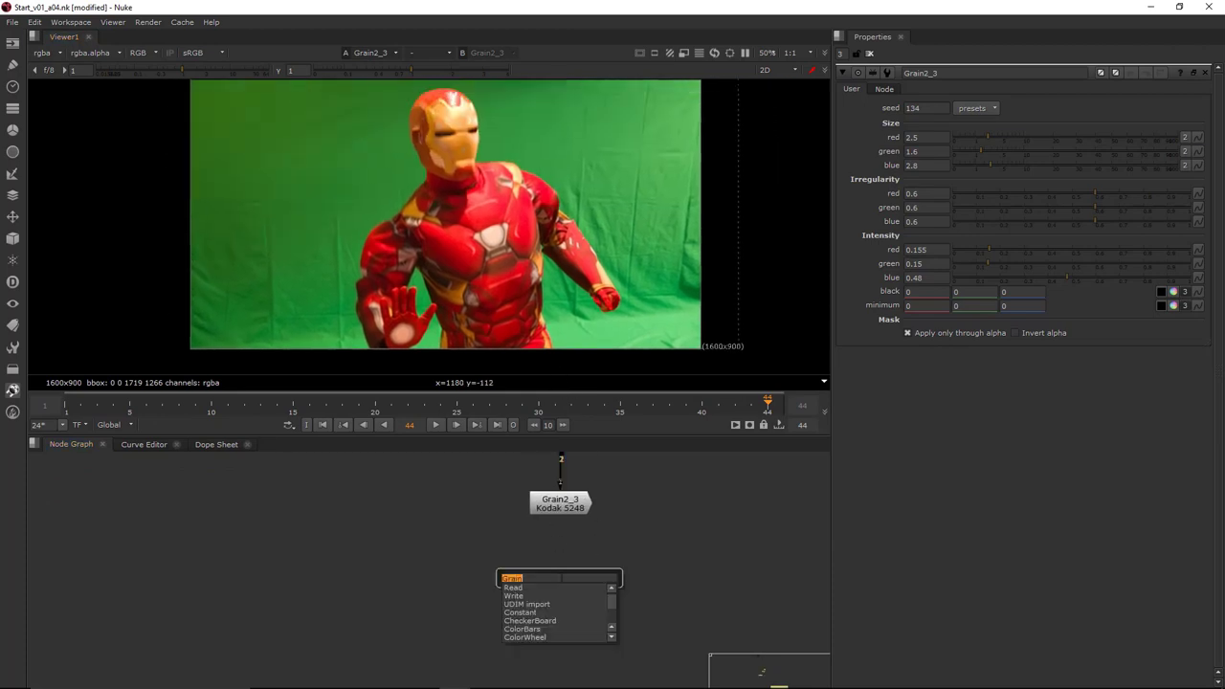
{"action": "key", "text": "Return"}
{"action": "left_click_drag", "start_coordinate": [560, 577], "coordinate": [560, 602]}
{"action": "scroll", "coordinate": [650, 551], "scroll_direction": "down", "scroll_amount": 5}
{"action": "middle_click_drag", "start_coordinate": [667, 528], "coordinate": [569, 600]}
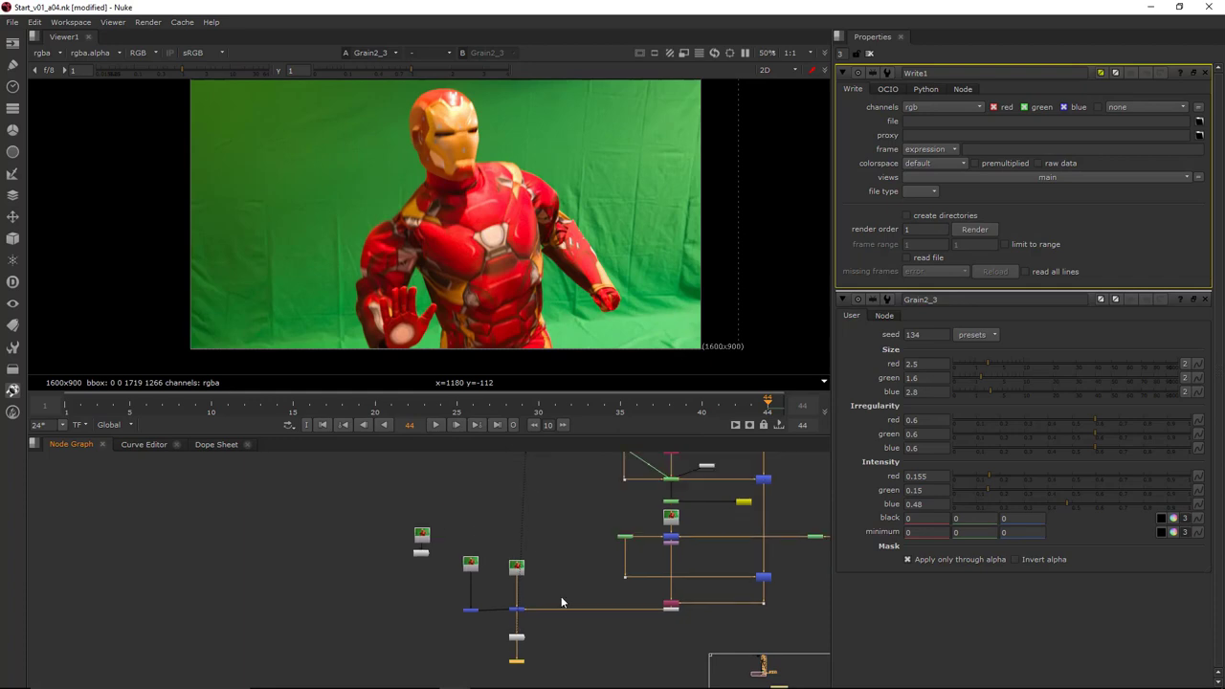
Insert a Grade node on the alpha input of the Copy node above Premult7, with channels alpha and whitepoint 0.1
{"action": "scroll", "coordinate": [731, 601], "scroll_direction": "up", "scroll_amount": 5}
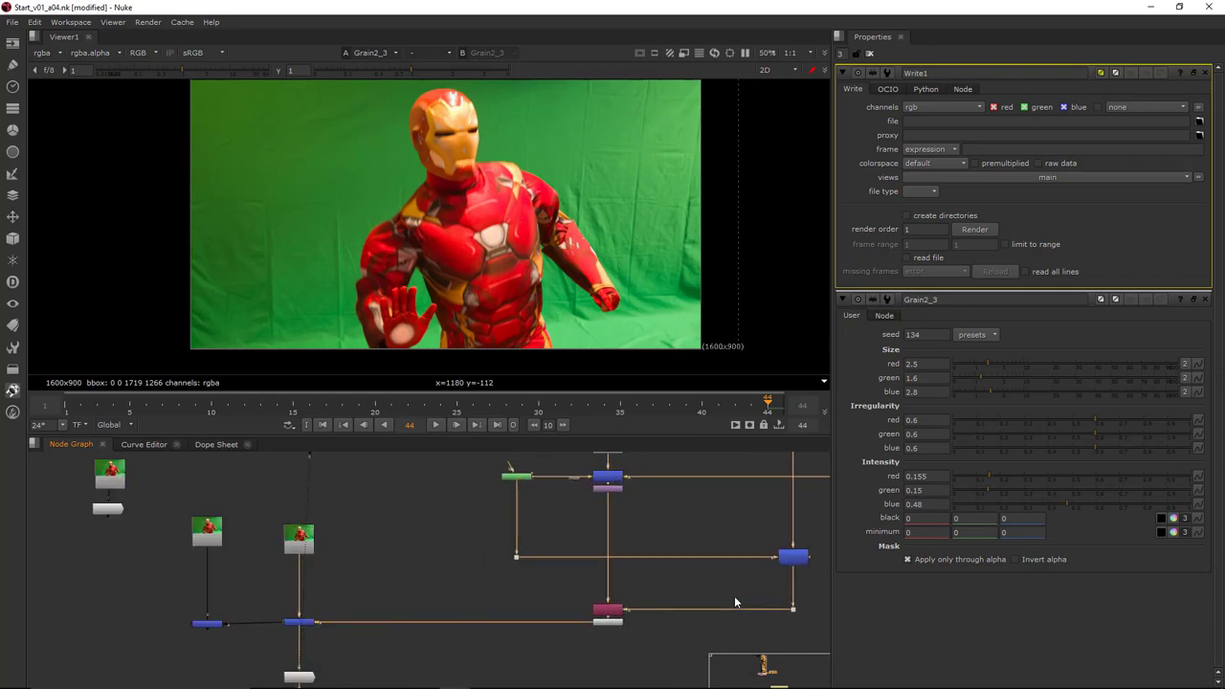
{"action": "key", "text": "g"}
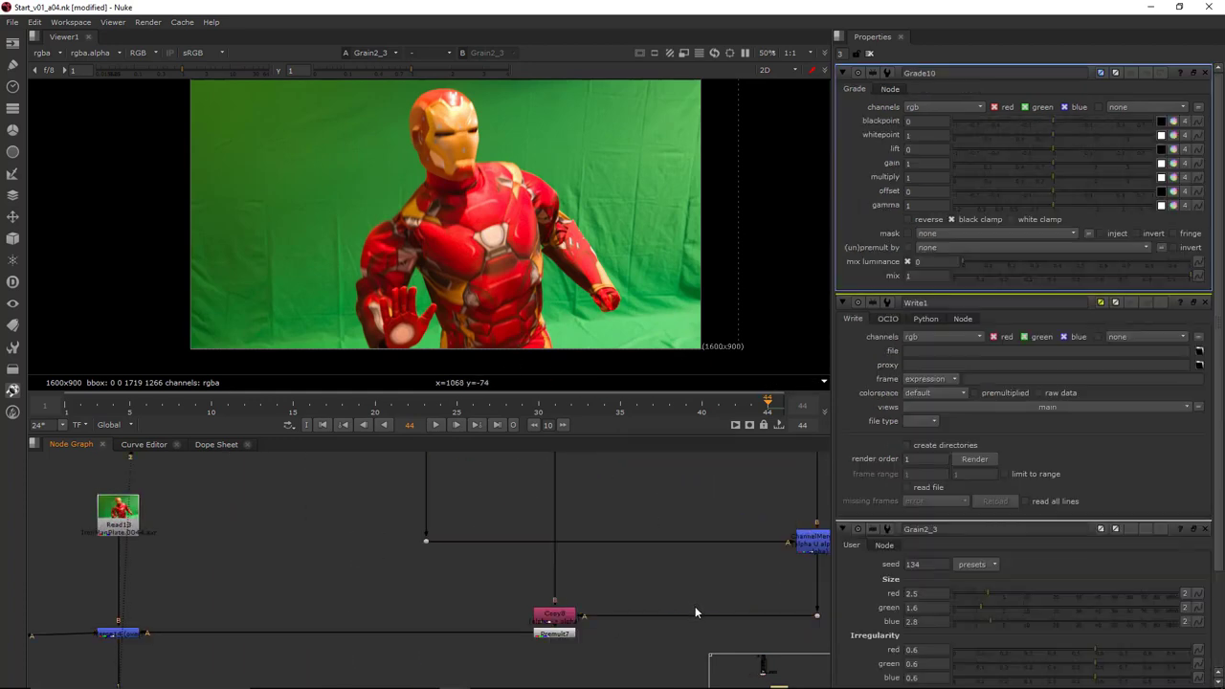
{"action": "left_click_drag", "start_coordinate": [694, 606], "coordinate": [689, 618]}
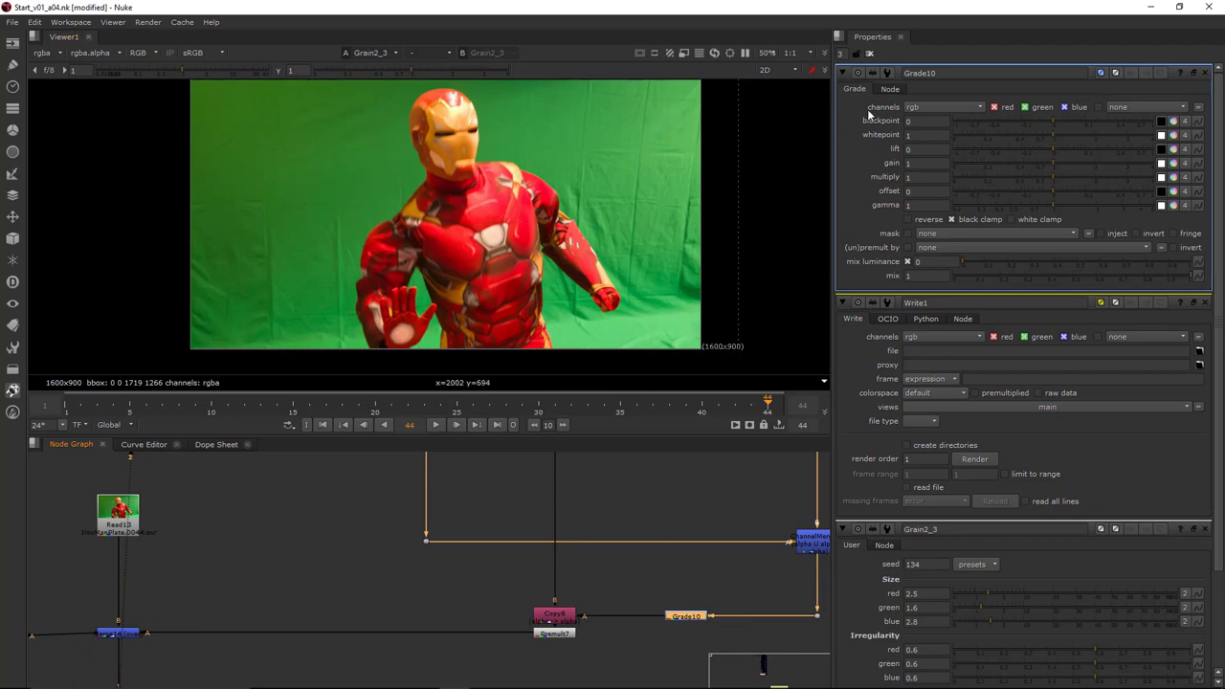
{"action": "double_click", "coordinate": [926, 134]}
{"action": "left_click", "coordinate": [940, 105]}
{"action": "left_click", "coordinate": [937, 161]}
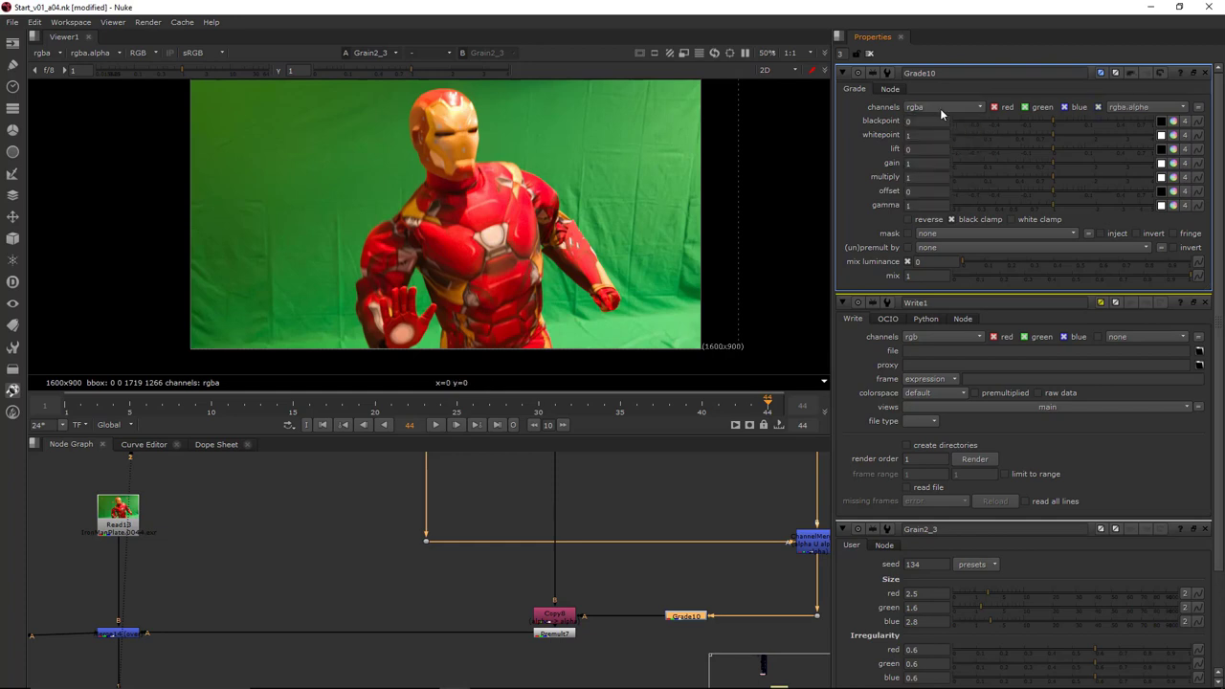
{"action": "left_click", "coordinate": [940, 106]}
{"action": "left_click", "coordinate": [925, 139]}
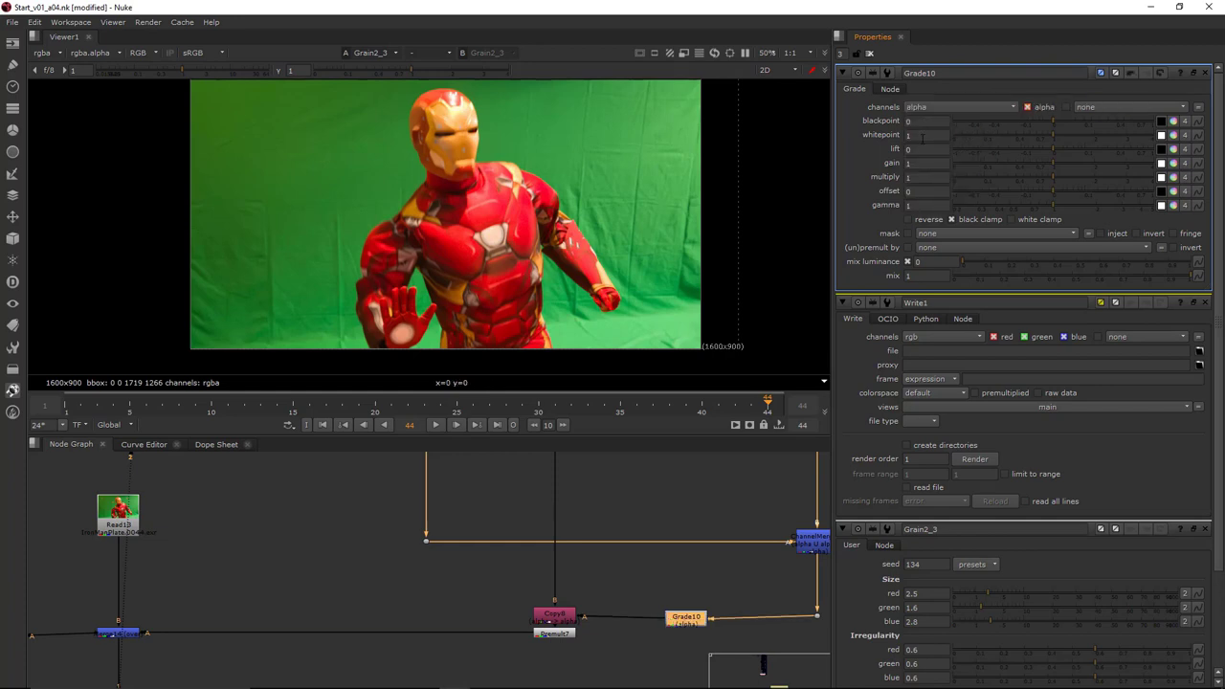
{"action": "double_click", "coordinate": [921, 136]}
{"action": "left_click_drag", "start_coordinate": [689, 623], "coordinate": [687, 614]}
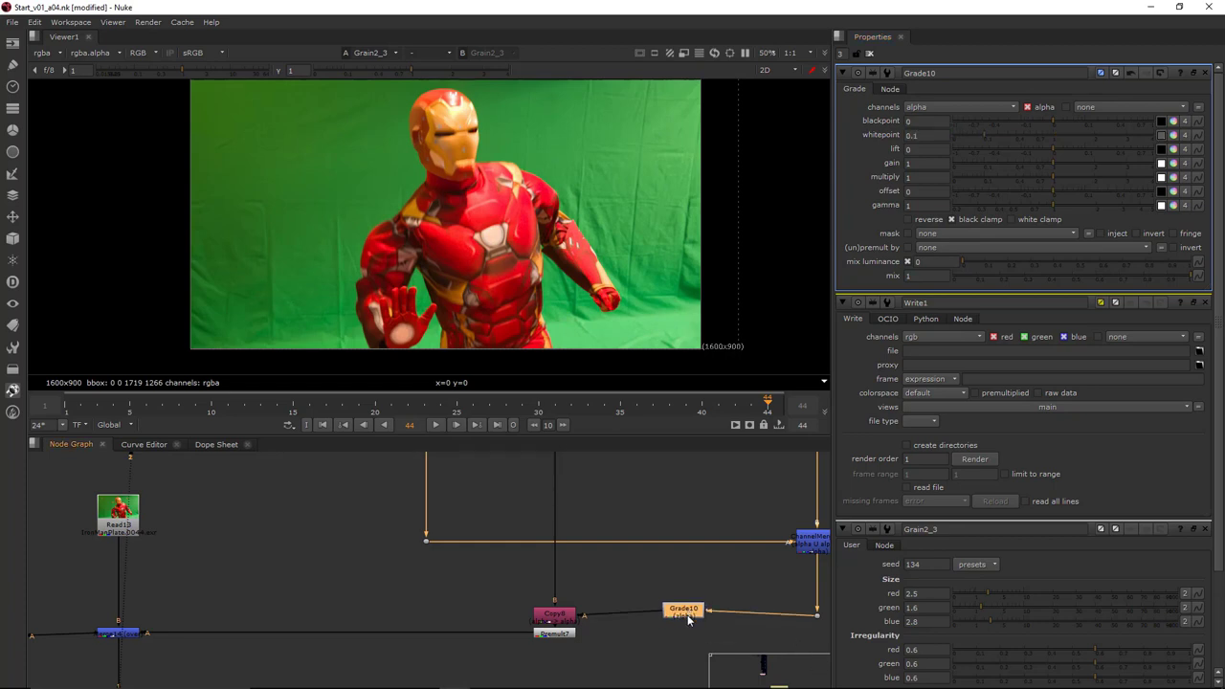
Compare the patches' alpha before and after the Grade, and view Premult7's alpha and colour
{"action": "left_click_drag", "start_coordinate": [743, 582], "coordinate": [813, 639]}
{"action": "key", "text": "1"}
{"action": "scroll", "coordinate": [676, 257], "scroll_direction": "down", "scroll_amount": 3}
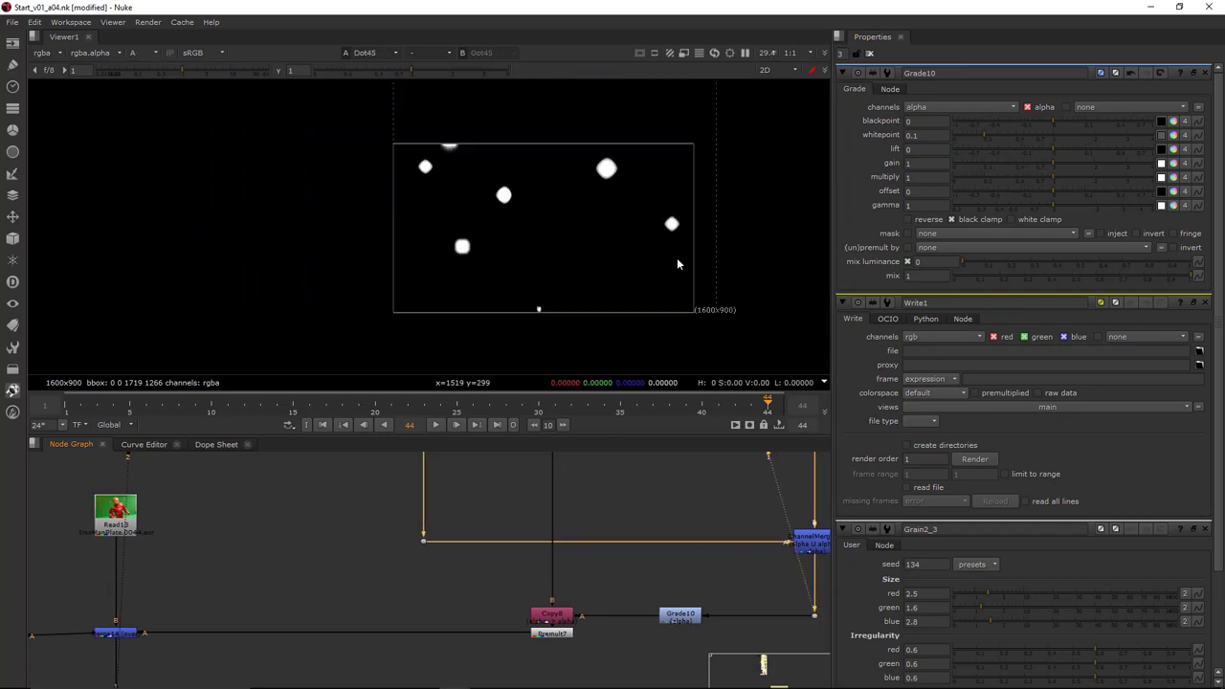
{"action": "left_click_drag", "start_coordinate": [630, 563], "coordinate": [712, 652]}
{"action": "key", "text": "1"}
{"action": "left_click", "coordinate": [556, 639]}
{"action": "key", "text": "1"}
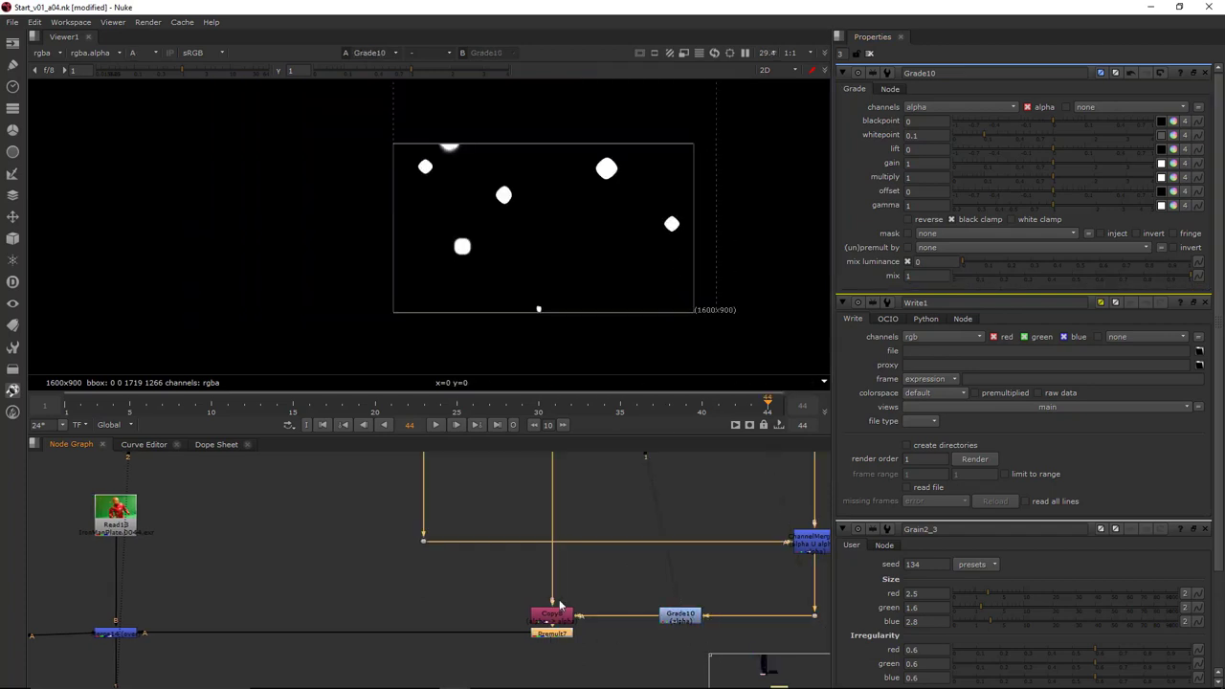
{"action": "key", "text": "a"}
Compare the Merge14 result with the original Read13 plate up close
{"action": "scroll", "coordinate": [502, 205], "scroll_direction": "up", "scroll_amount": 4}
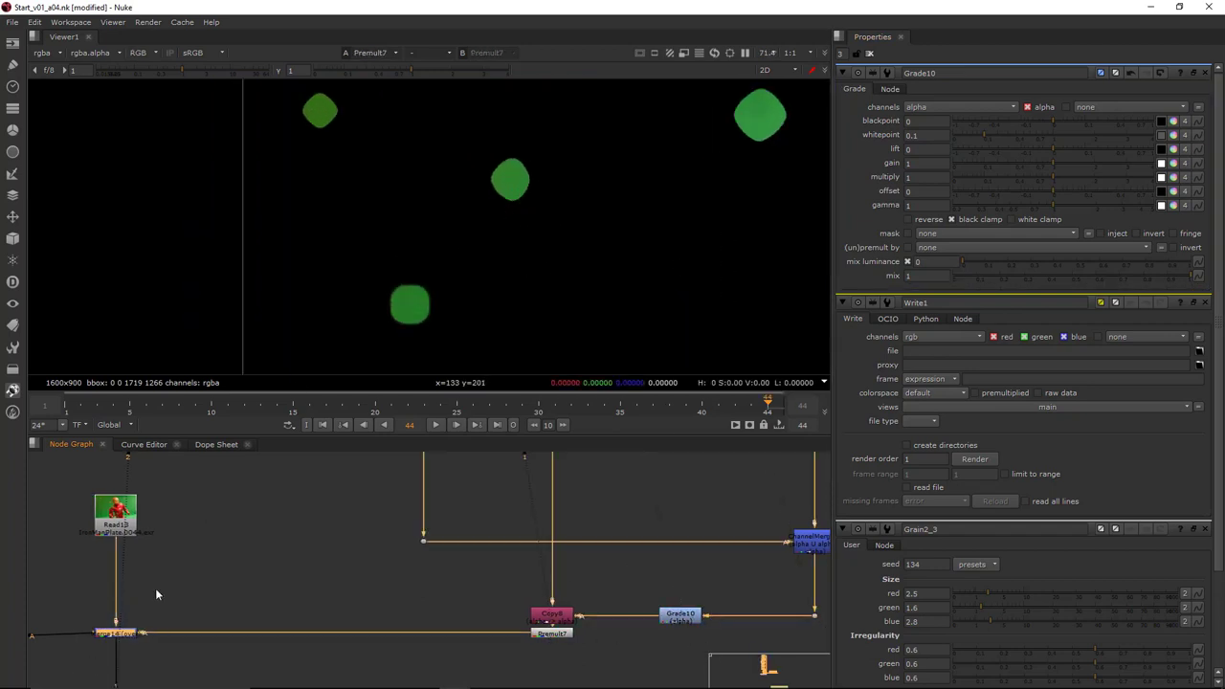
{"action": "key", "text": "2"}
{"action": "scroll", "coordinate": [484, 237], "scroll_direction": "up", "scroll_amount": 2}
{"action": "key", "text": "1"}
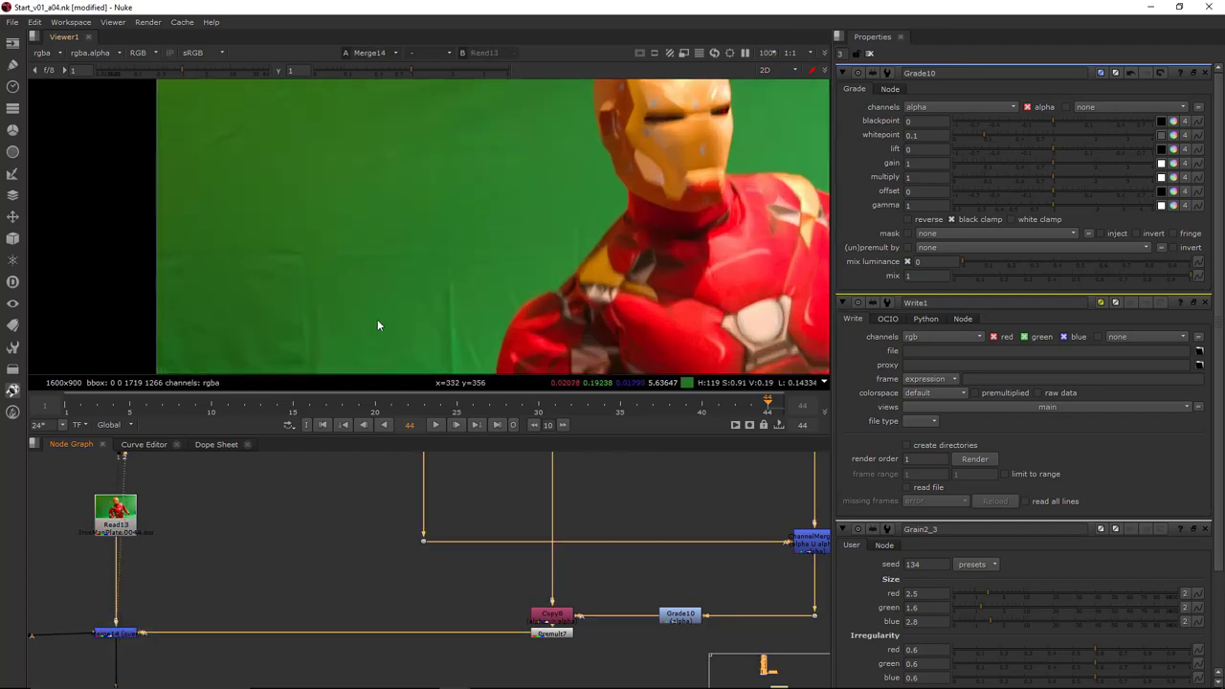
View the Grain2_3 result and the Write1 output, and bring up Write1's properties
{"action": "scroll", "coordinate": [300, 654], "scroll_direction": "down", "scroll_amount": 3}
{"action": "middle_click_drag", "start_coordinate": [268, 656], "coordinate": [380, 566]}
{"action": "left_click", "coordinate": [322, 597]}
{"action": "double_click", "coordinate": [323, 631]}
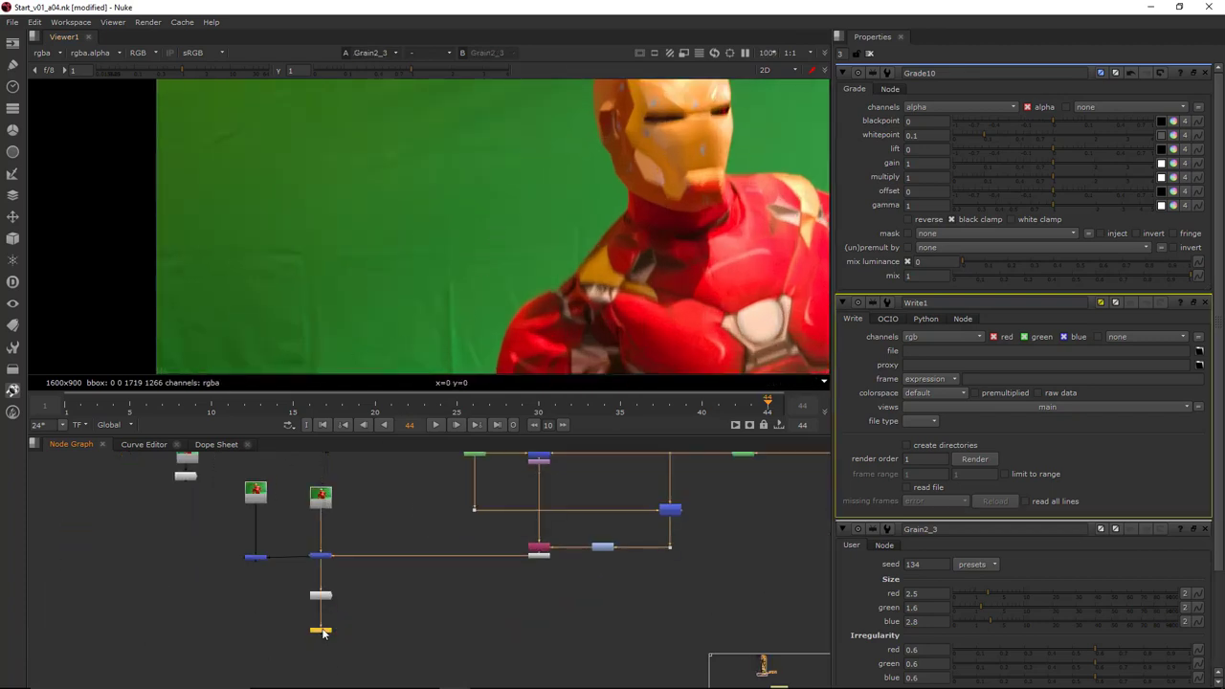
{"action": "key", "text": "1"}
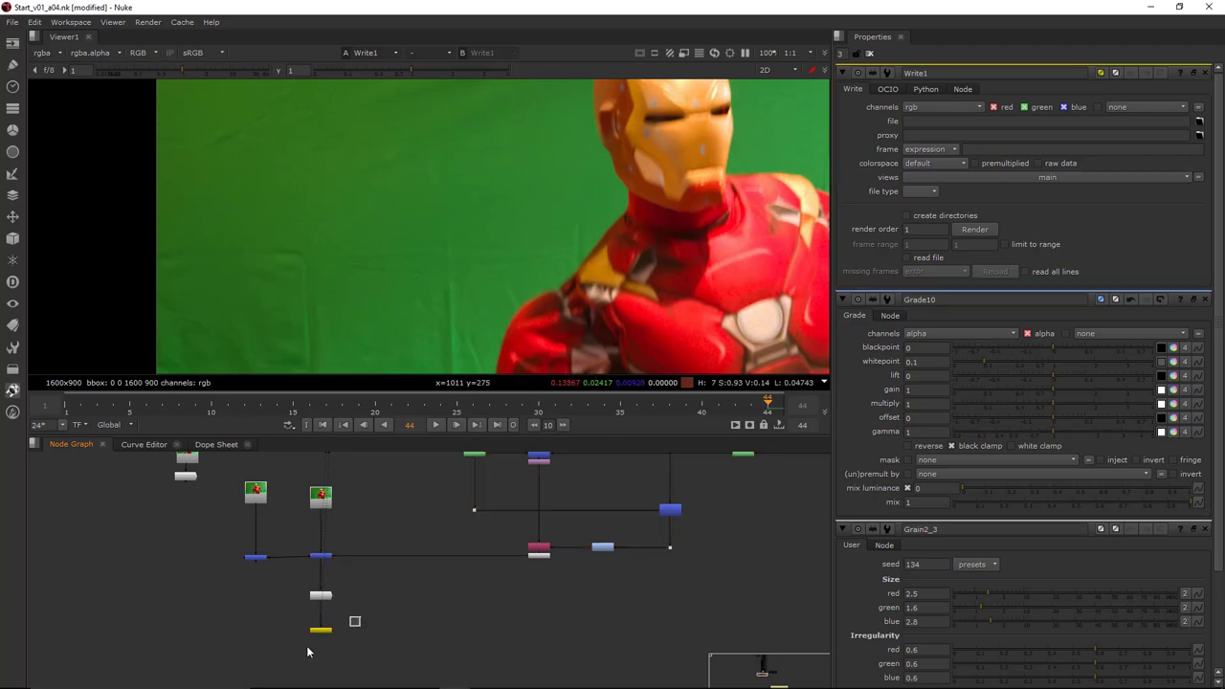
Browse for Write1's output location and create a folder named PaintedPlate in the Plates folder
{"action": "key", "text": "f"}
{"action": "middle_click_drag", "start_coordinate": [470, 579], "coordinate": [534, 594]}
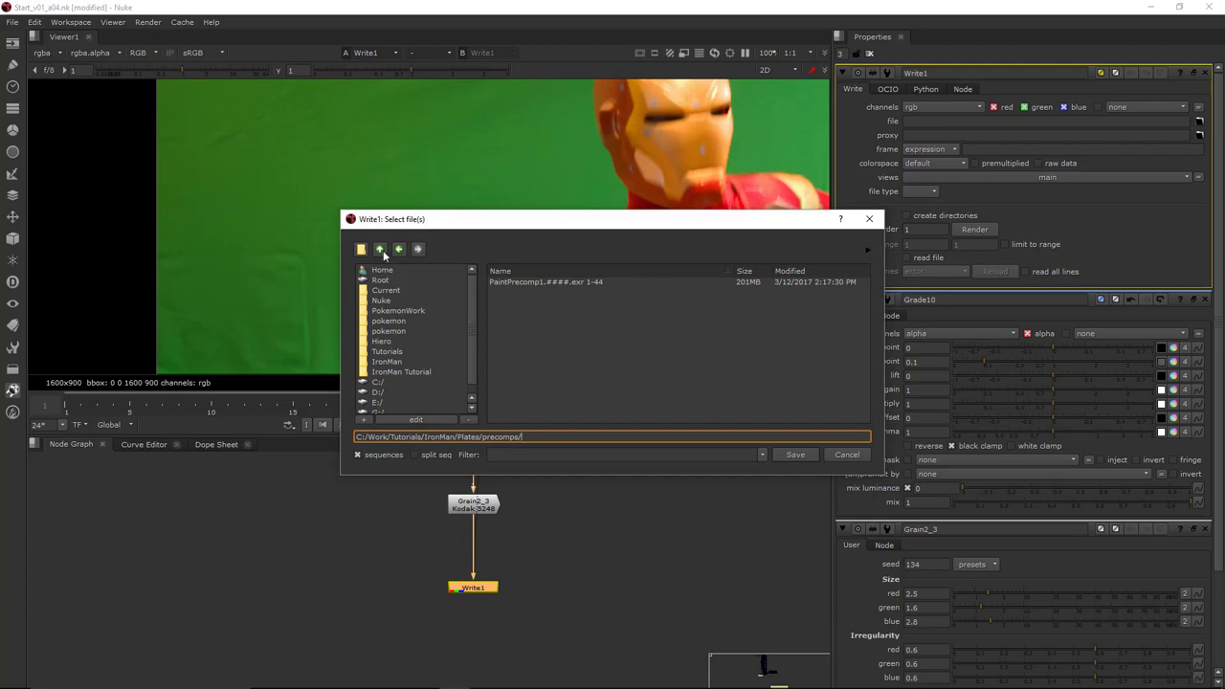
{"action": "left_click", "coordinate": [379, 249]}
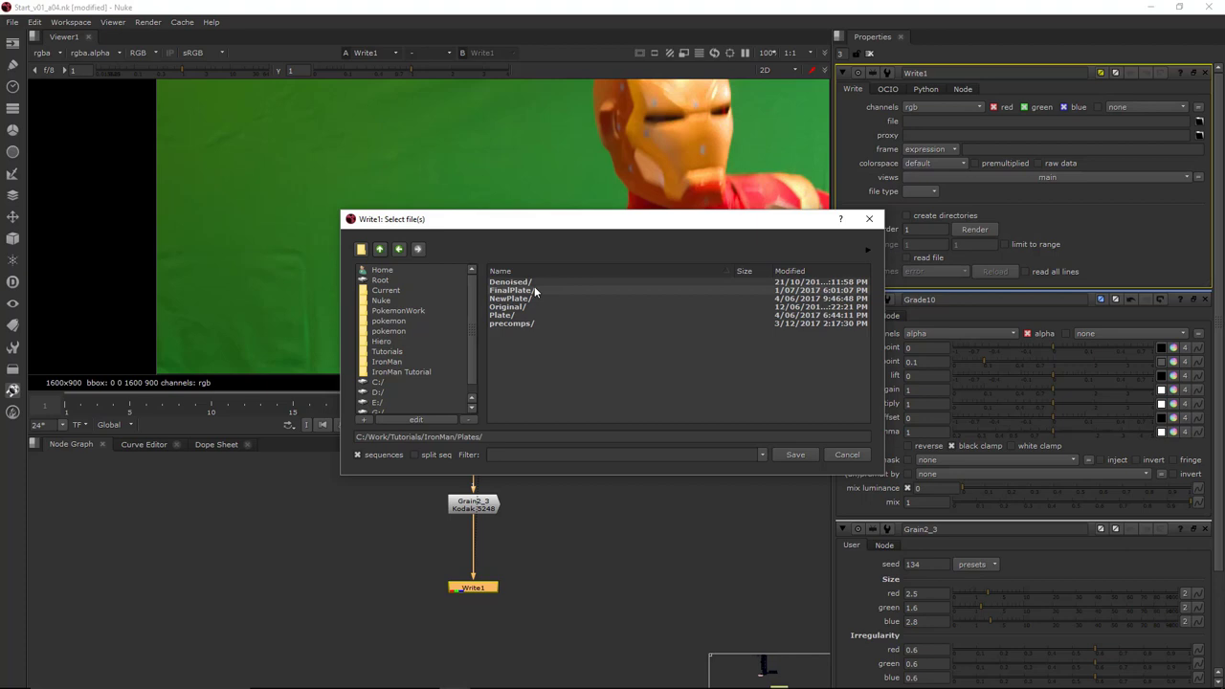
{"action": "left_click", "coordinate": [363, 250]}
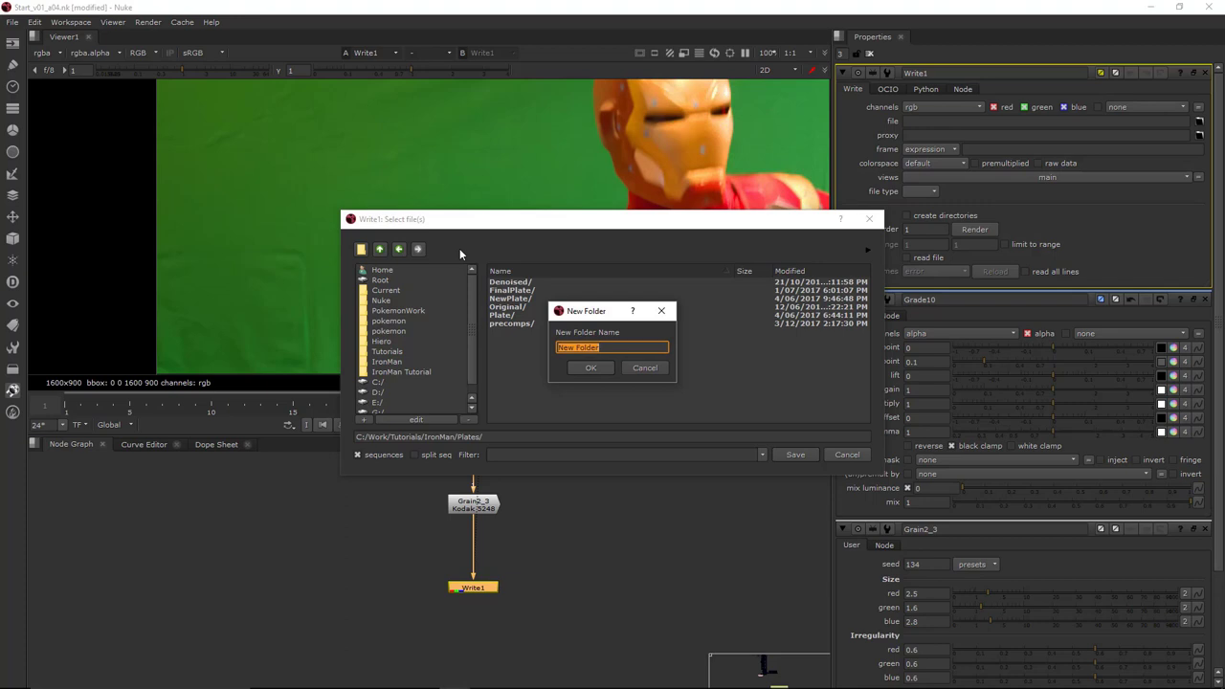
{"action": "type", "text": "PaintedPlate"}
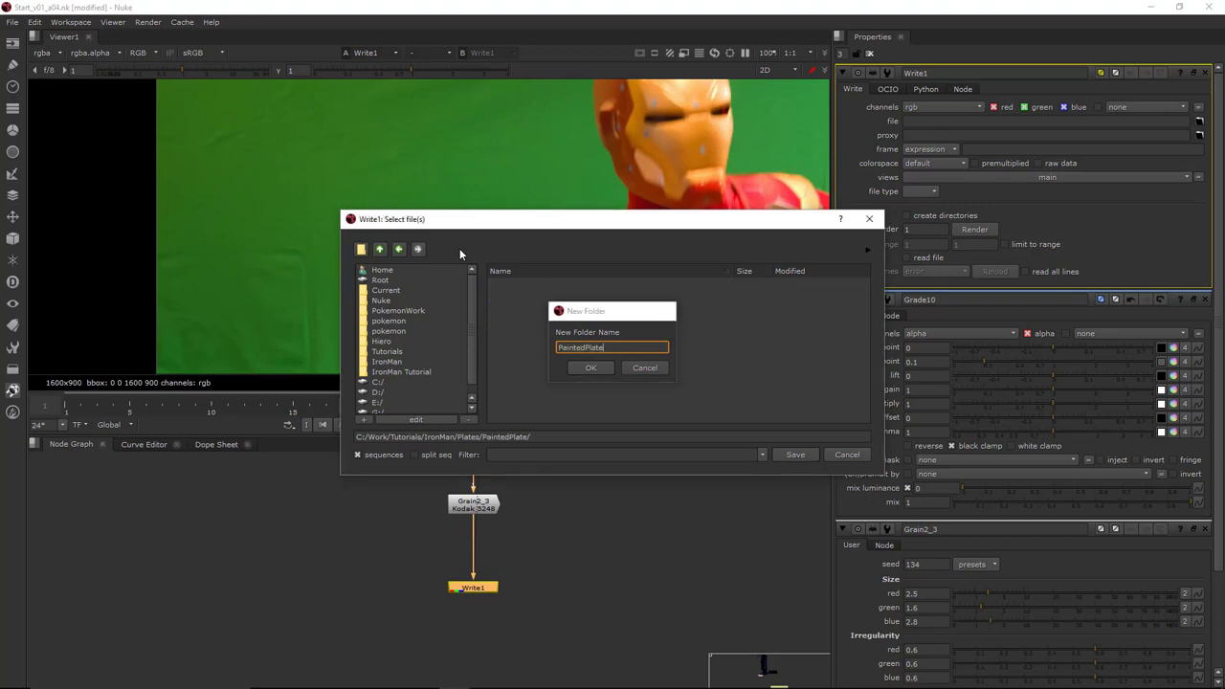
{"action": "key", "text": "Return"}
Set Write1's output file to IronMan_Painted.####.exr in the PaintedPlate folder
{"action": "left_click", "coordinate": [603, 436]}
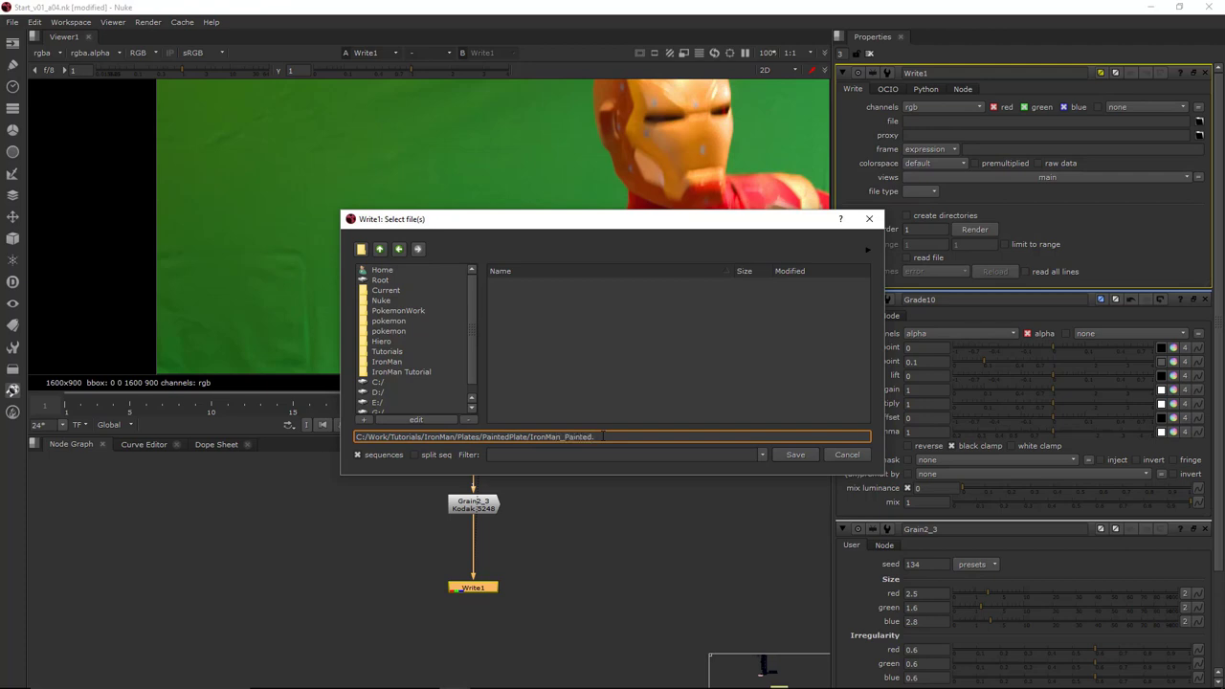
{"action": "type", "text": "IronMan_Painted.####.exr"}
{"action": "key", "text": "Return"}
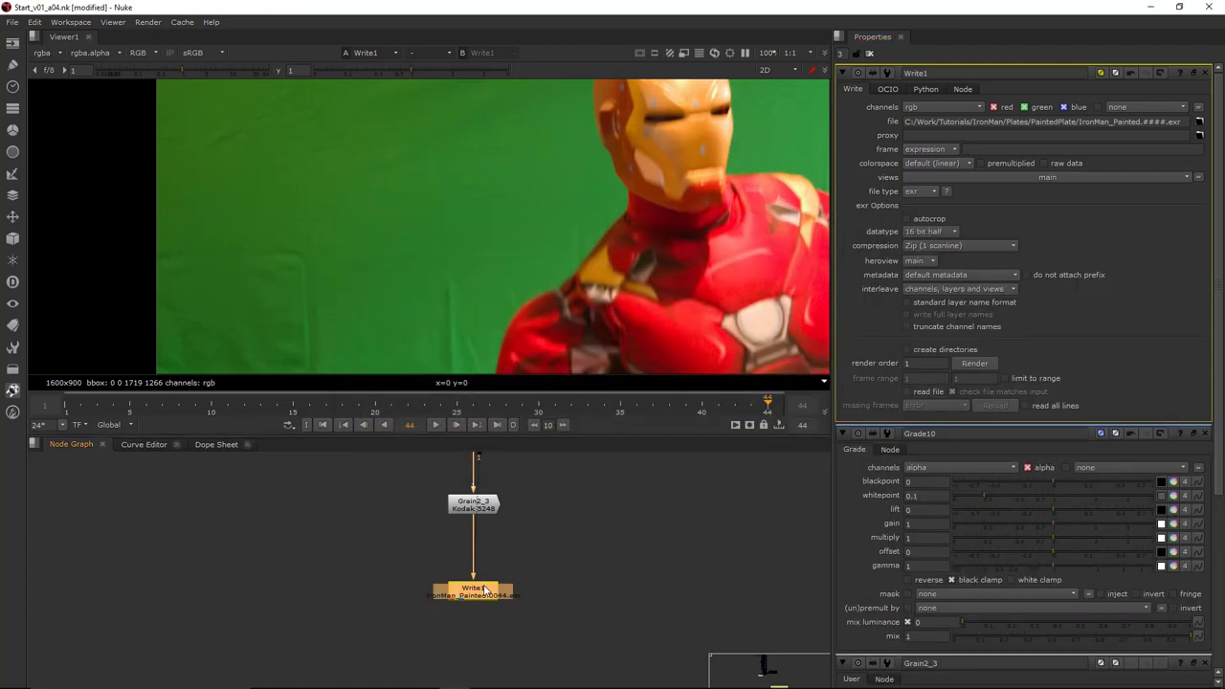
Render Write1 for the custom frame range 1-44
{"action": "double_click", "coordinate": [486, 586]}
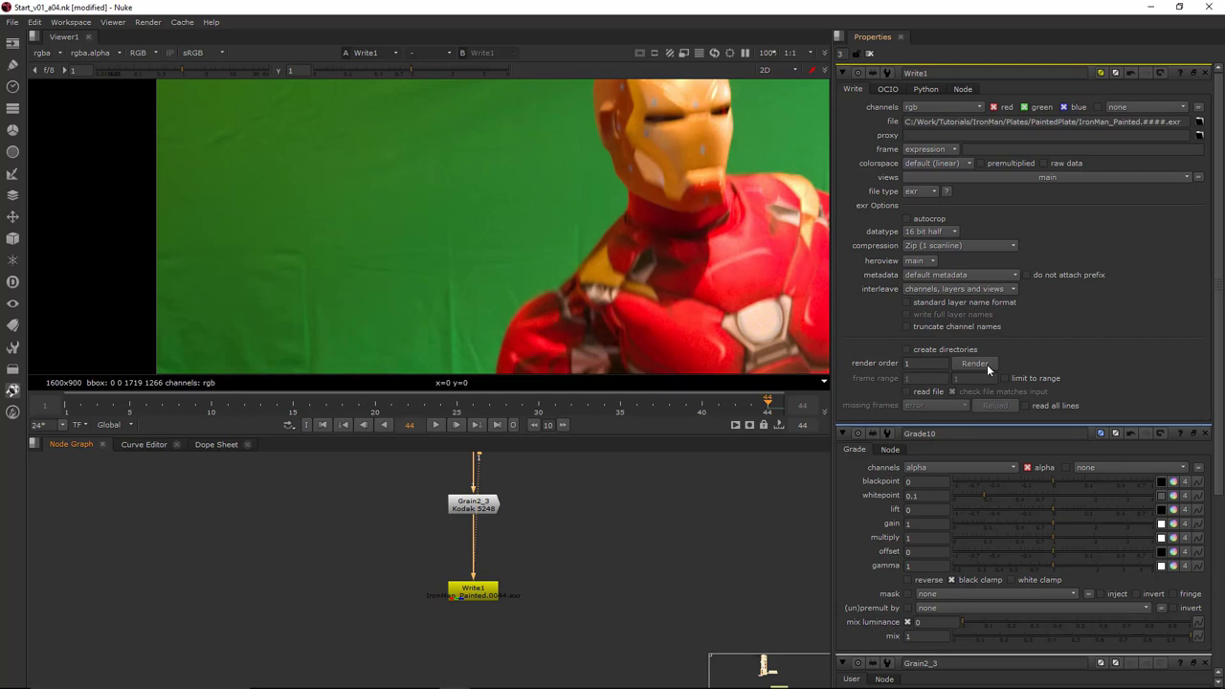
{"action": "left_click", "coordinate": [987, 363]}
{"action": "double_click", "coordinate": [656, 318]}
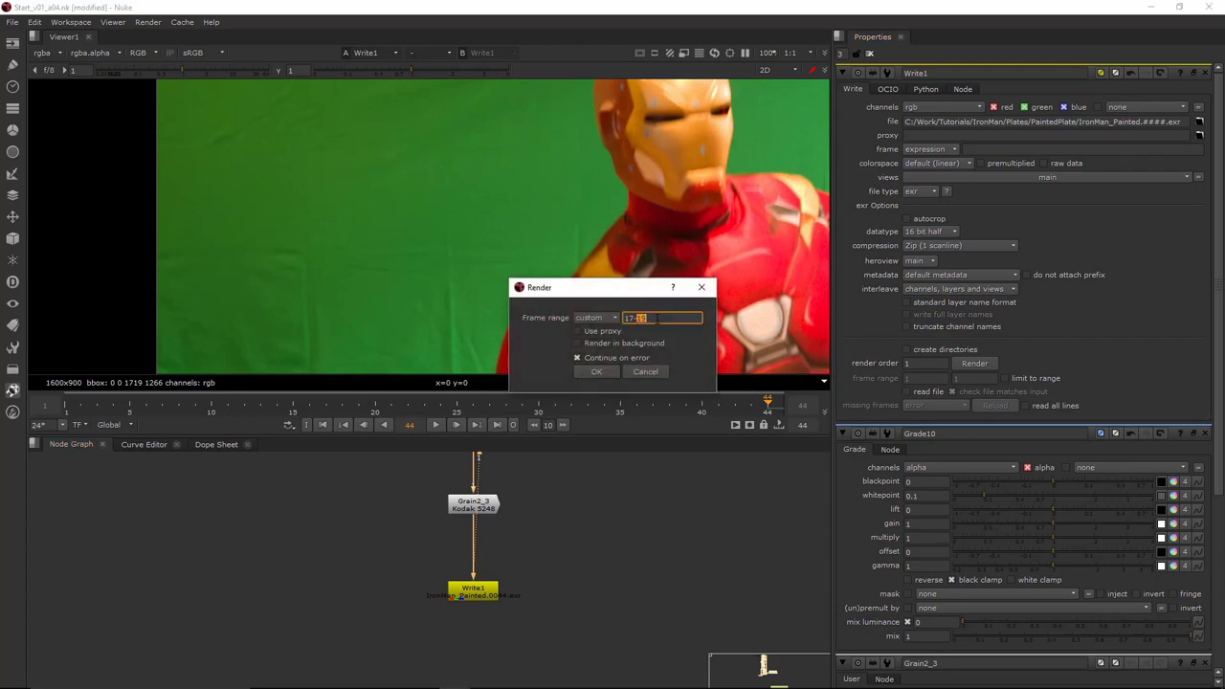
{"action": "triple_click", "coordinate": [656, 318]}
{"action": "type", "text": "1-44"}
{"action": "key", "text": "Return"}
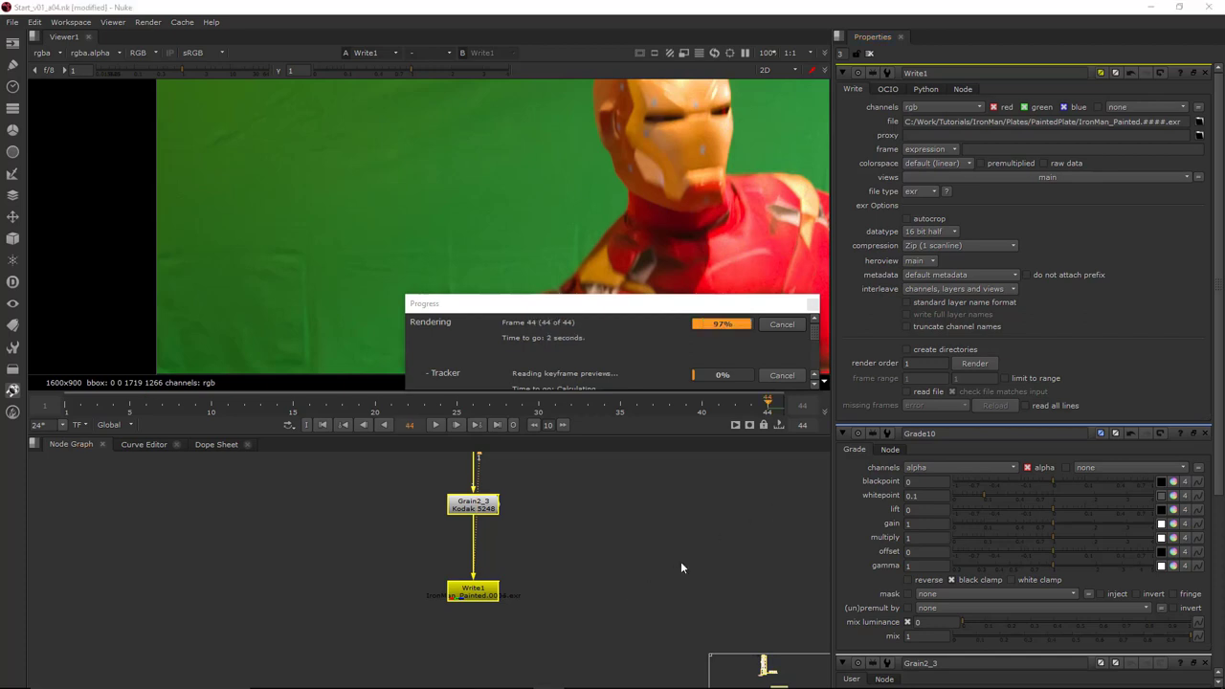
Import the rendered IronMan_Painted.####.exr sequence from PaintedPlate with a Read node below Write1 and view it full screen
{"action": "middle_click_drag", "start_coordinate": [598, 528], "coordinate": [641, 473]}
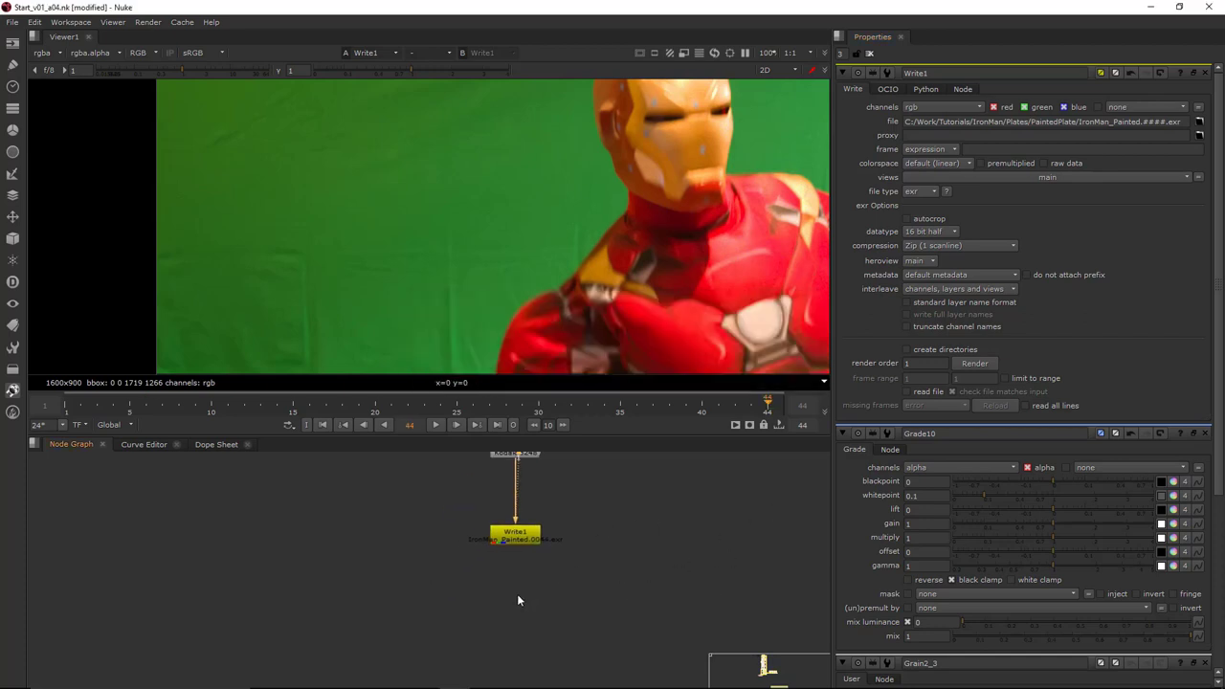
{"action": "left_click", "coordinate": [504, 622]}
{"action": "key", "text": "r"}
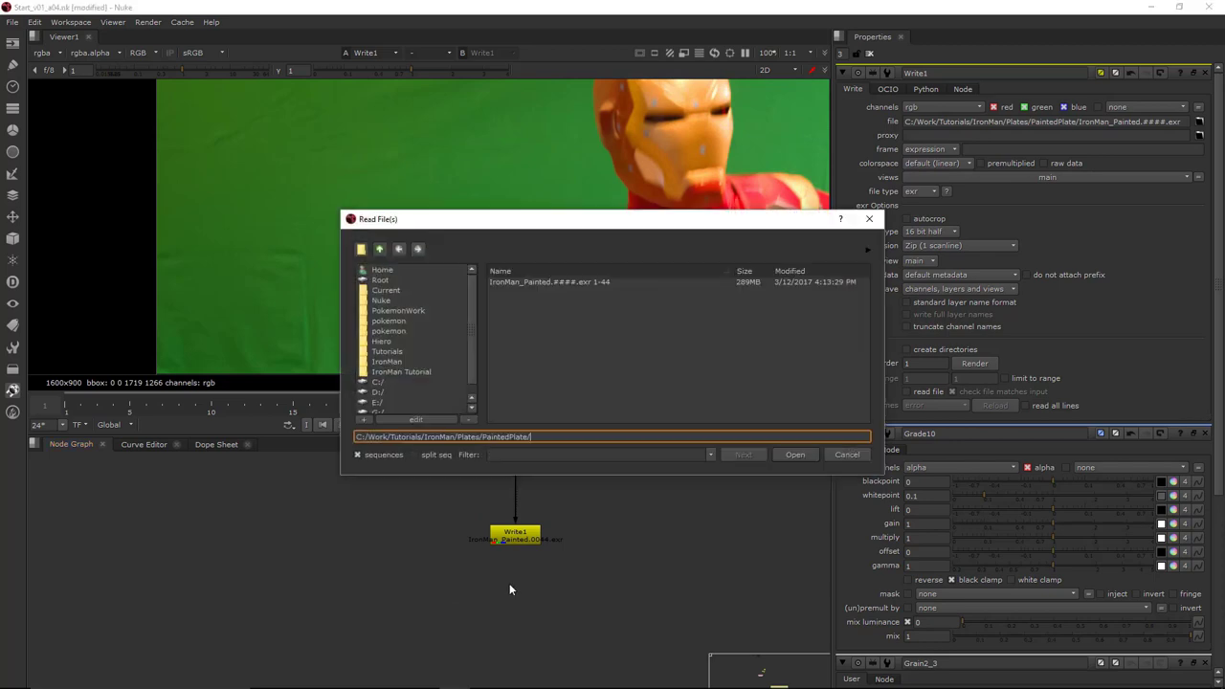
{"action": "left_click", "coordinate": [536, 280]}
{"action": "double_click", "coordinate": [536, 279]}
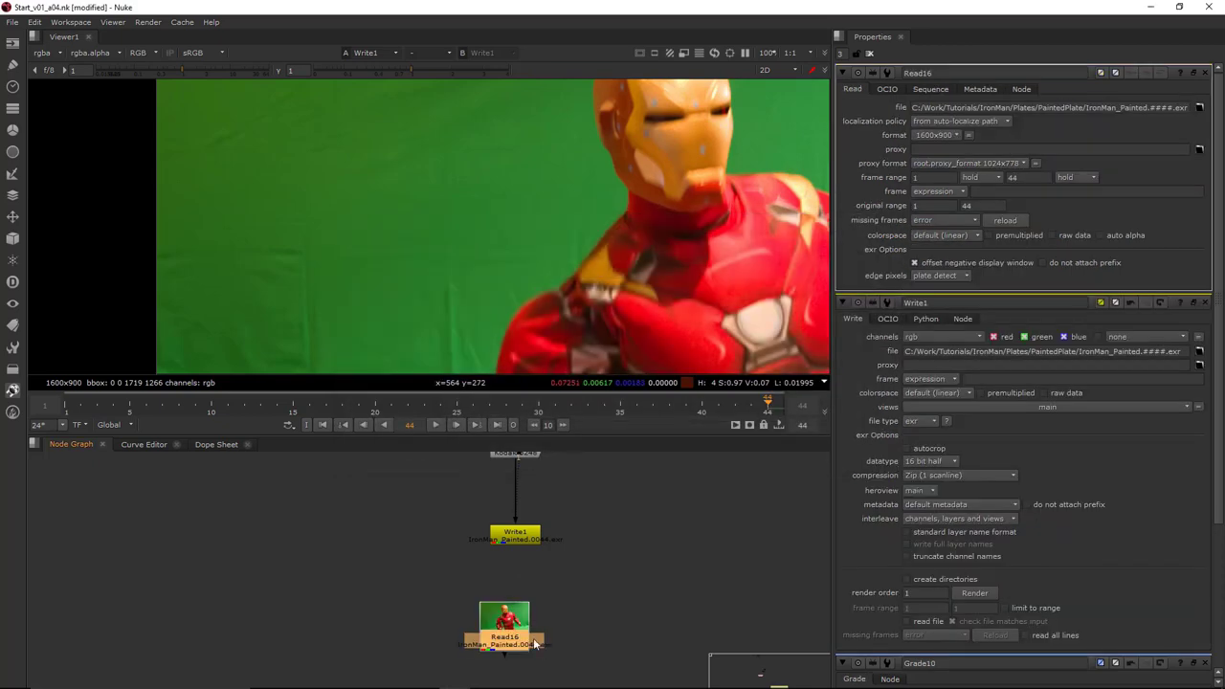
{"action": "key", "text": "space"}
{"action": "scroll", "coordinate": [679, 276], "scroll_direction": "up", "scroll_amount": 2}
{"action": "middle_click_drag", "start_coordinate": [679, 276], "coordinate": [685, 338]}
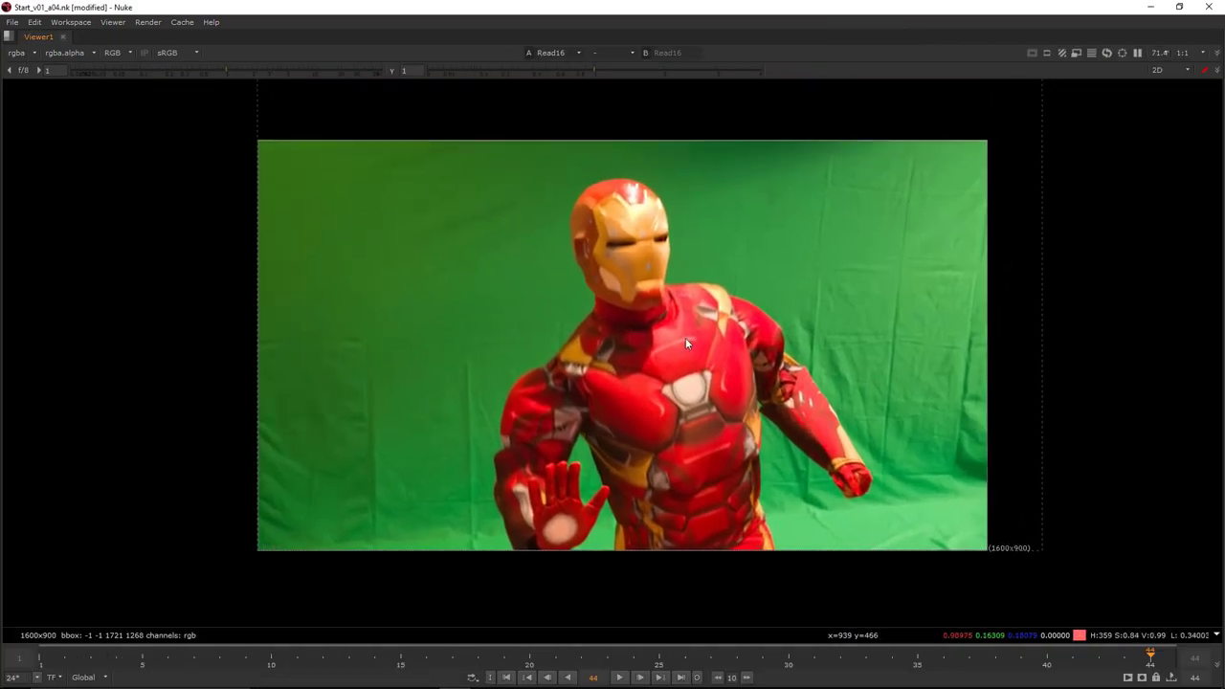
Play the rendered IronMan_Painted sequence from frame 1 in the full-screen viewer to review the cleaned plate
{"action": "key", "text": "space"}
{"action": "scroll", "coordinate": [654, 578], "scroll_direction": "down", "scroll_amount": 5}
{"action": "middle_click_drag", "start_coordinate": [655, 579], "coordinate": [607, 560]}
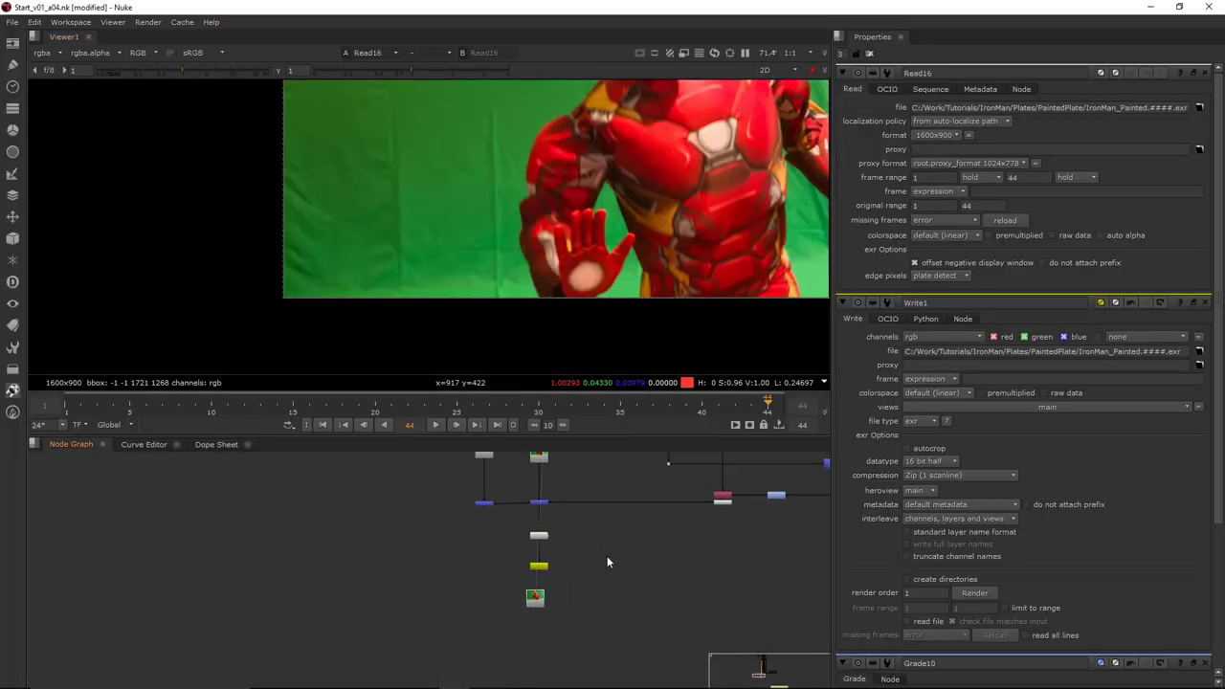
{"action": "scroll", "coordinate": [570, 580], "scroll_direction": "up", "scroll_amount": 4}
{"action": "key", "text": "space"}
{"action": "middle_click_drag", "start_coordinate": [615, 406], "coordinate": [624, 430]}
{"action": "scroll", "coordinate": [608, 402], "scroll_direction": "up", "scroll_amount": 1}
{"action": "left_click", "coordinate": [58, 664]}
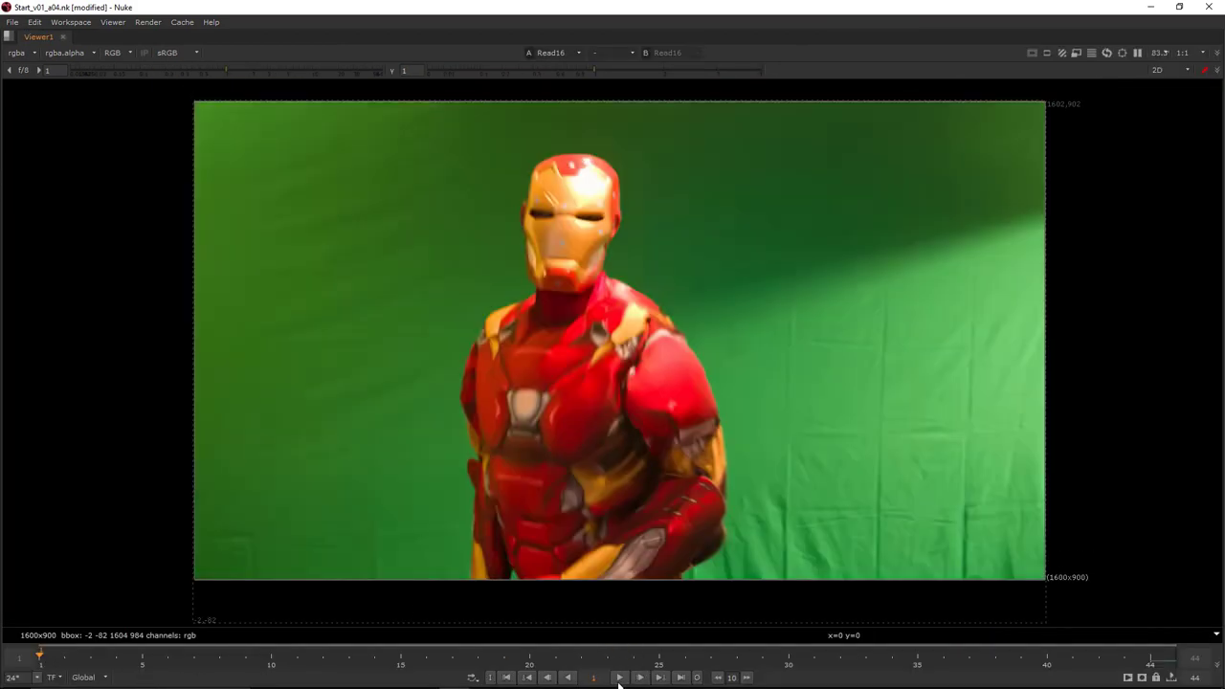
{"action": "left_click", "coordinate": [619, 676]}
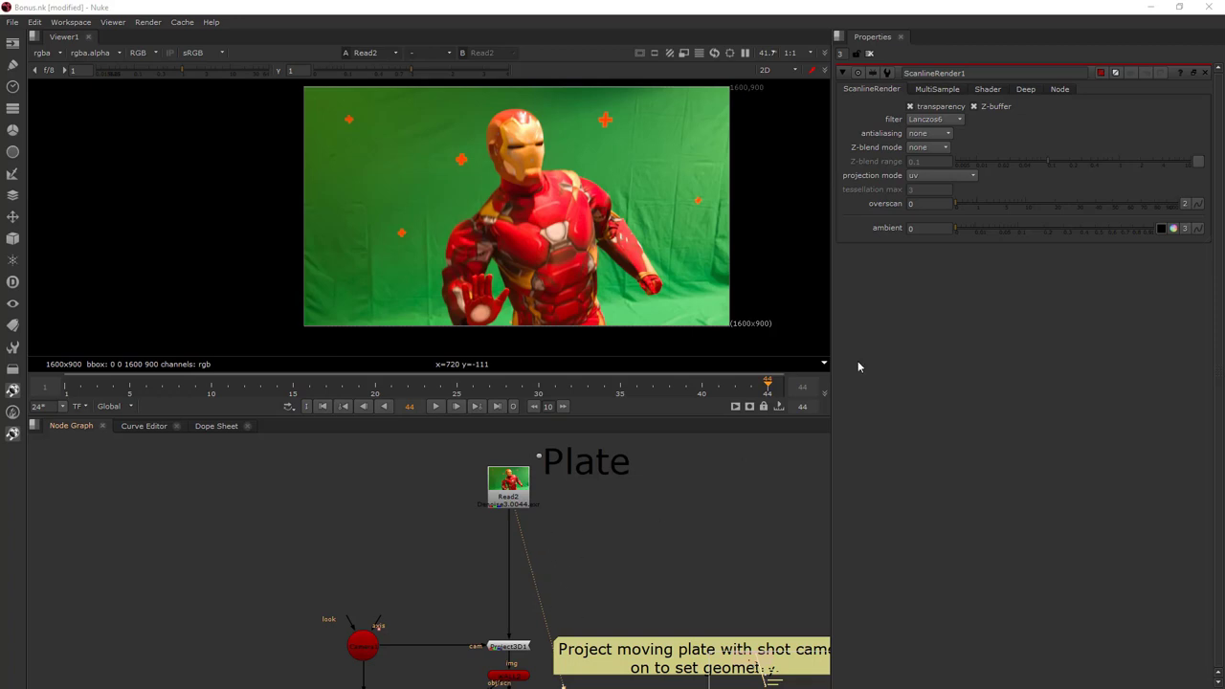
Close ScanlineRender1's properties in the Bonus.nk script, move the Read2 plate node downward and open its properties
{"action": "left_click", "coordinate": [1205, 73]}
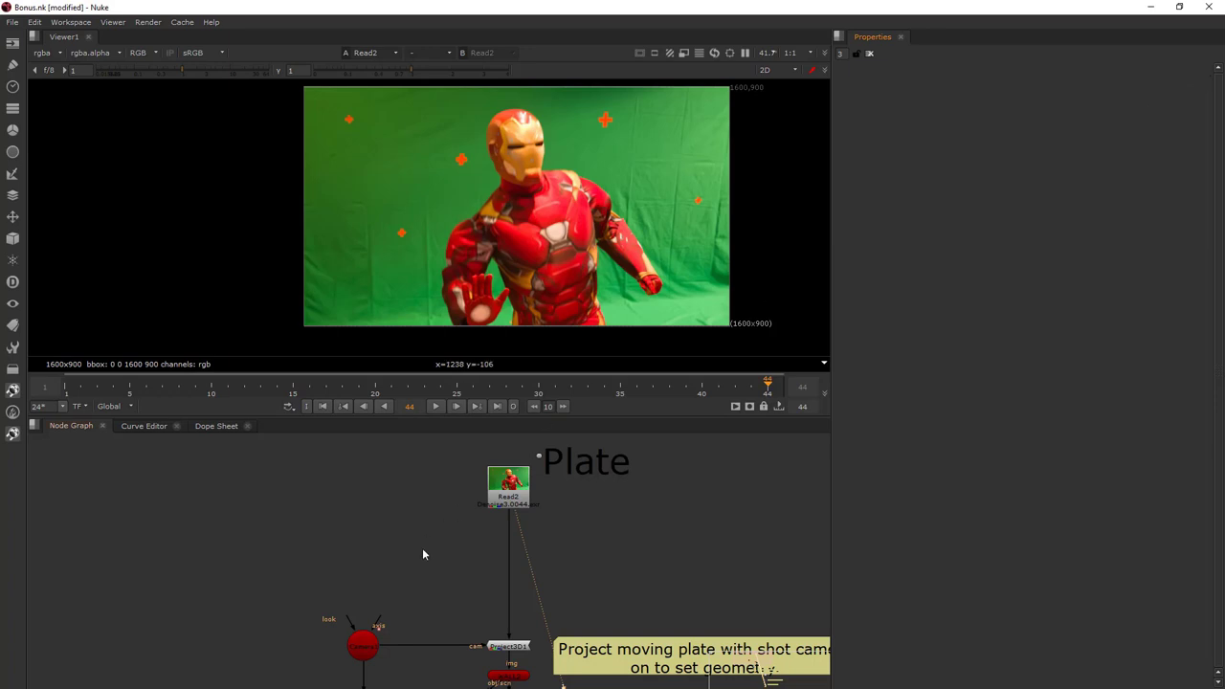
{"action": "middle_click_drag", "start_coordinate": [513, 590], "coordinate": [500, 533]}
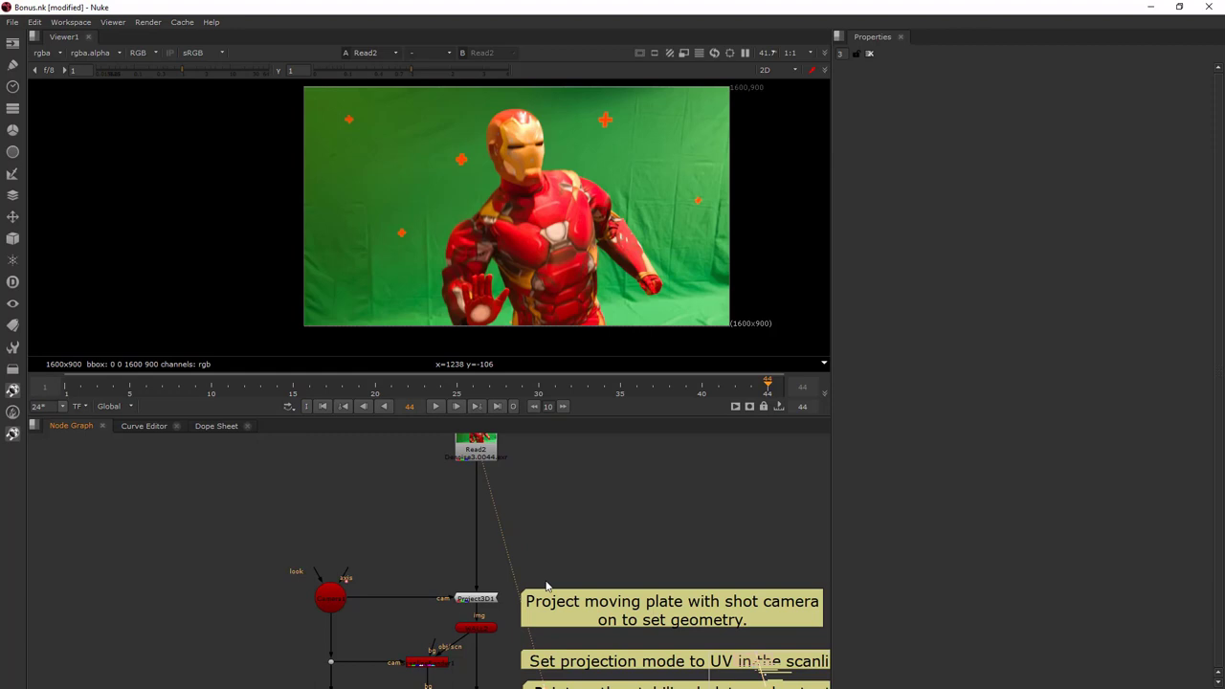
{"action": "mouse_move", "coordinate": [551, 562]}
{"action": "middle_mouse_down"}
{"action": "mouse_move", "coordinate": [571, 556]}
{"action": "mouse_move", "coordinate": [573, 567]}
{"action": "middle_mouse_up"}
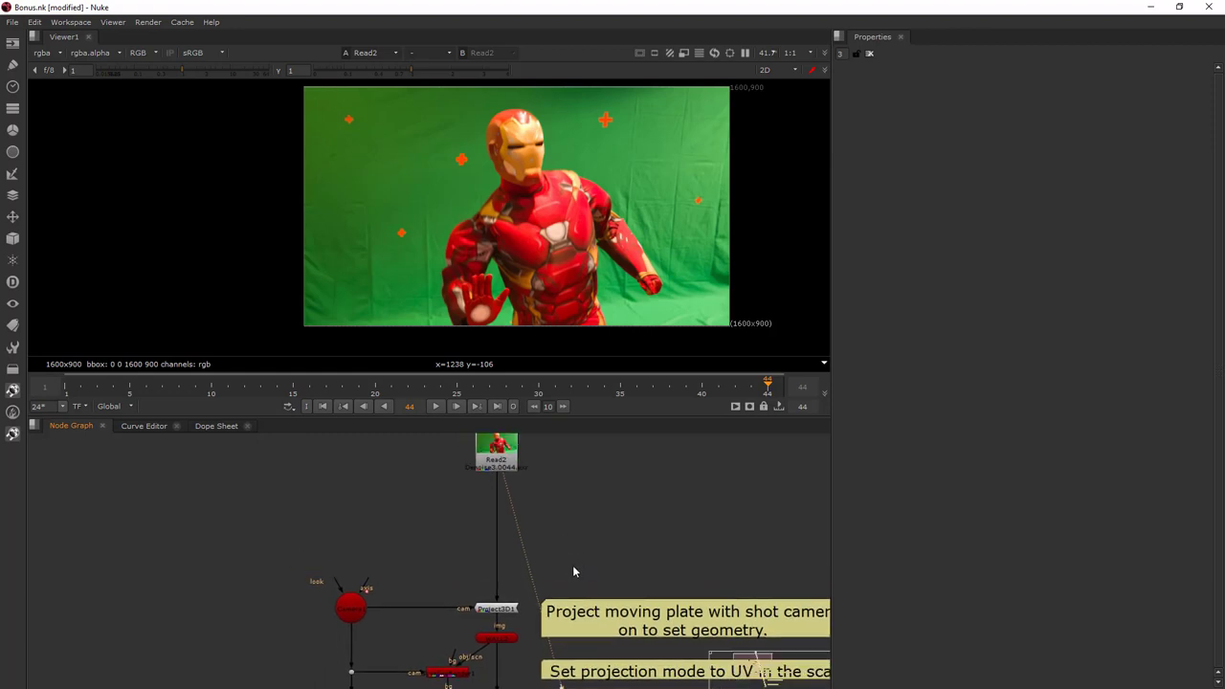
{"action": "scroll", "coordinate": [502, 450], "scroll_direction": "up", "scroll_amount": 2}
{"action": "left_click", "coordinate": [500, 470]}
{"action": "left_click_drag", "start_coordinate": [500, 469], "coordinate": [496, 531]}
{"action": "middle_click_drag", "start_coordinate": [543, 548], "coordinate": [573, 494]}
{"action": "double_click", "coordinate": [507, 455]}
{"action": "scroll", "coordinate": [552, 540], "scroll_direction": "up", "scroll_amount": 1}
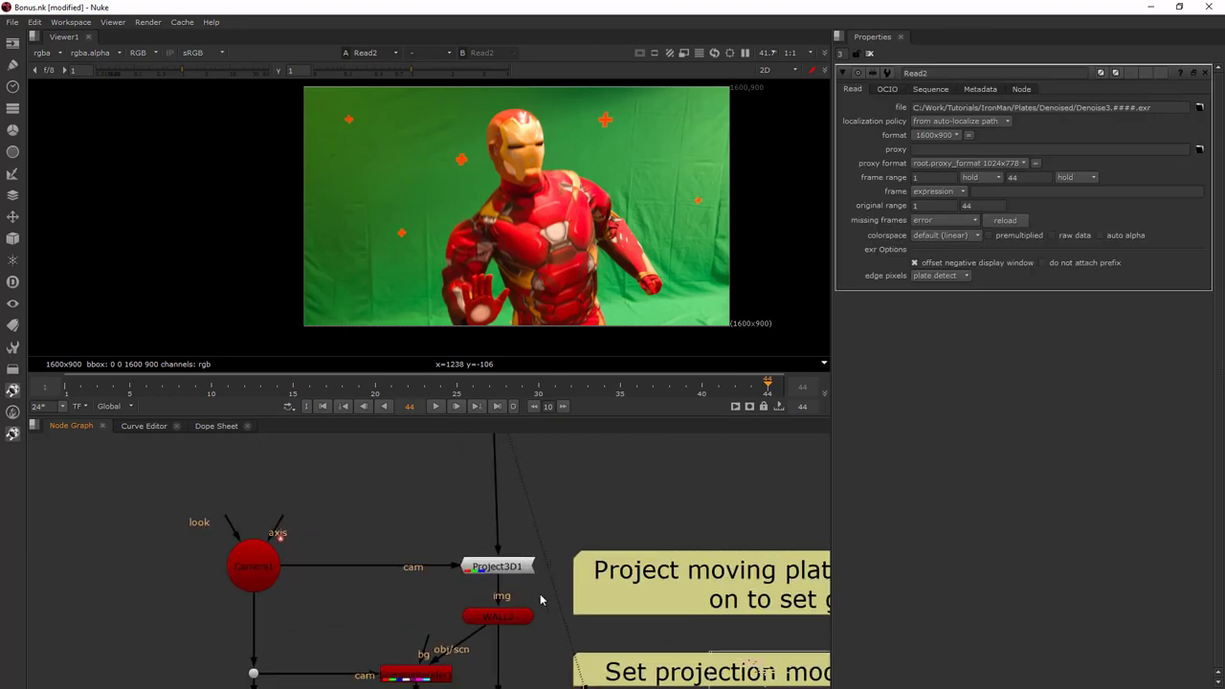
Move the Read2 plate node down so it sits just above Project3D1
{"action": "middle_click_drag", "start_coordinate": [541, 599], "coordinate": [490, 569]}
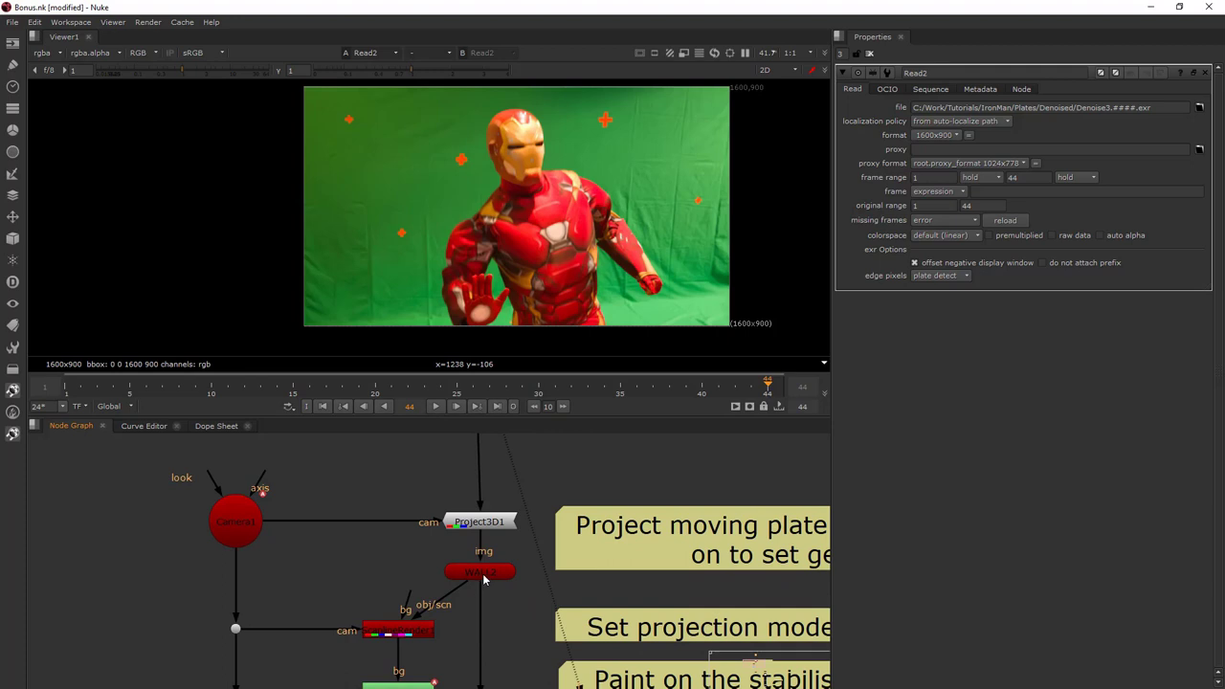
{"action": "middle_click_drag", "start_coordinate": [574, 540], "coordinate": [558, 596]}
{"action": "scroll", "coordinate": [564, 588], "scroll_direction": "down", "scroll_amount": 1}
{"action": "left_click_drag", "start_coordinate": [491, 477], "coordinate": [516, 543]}
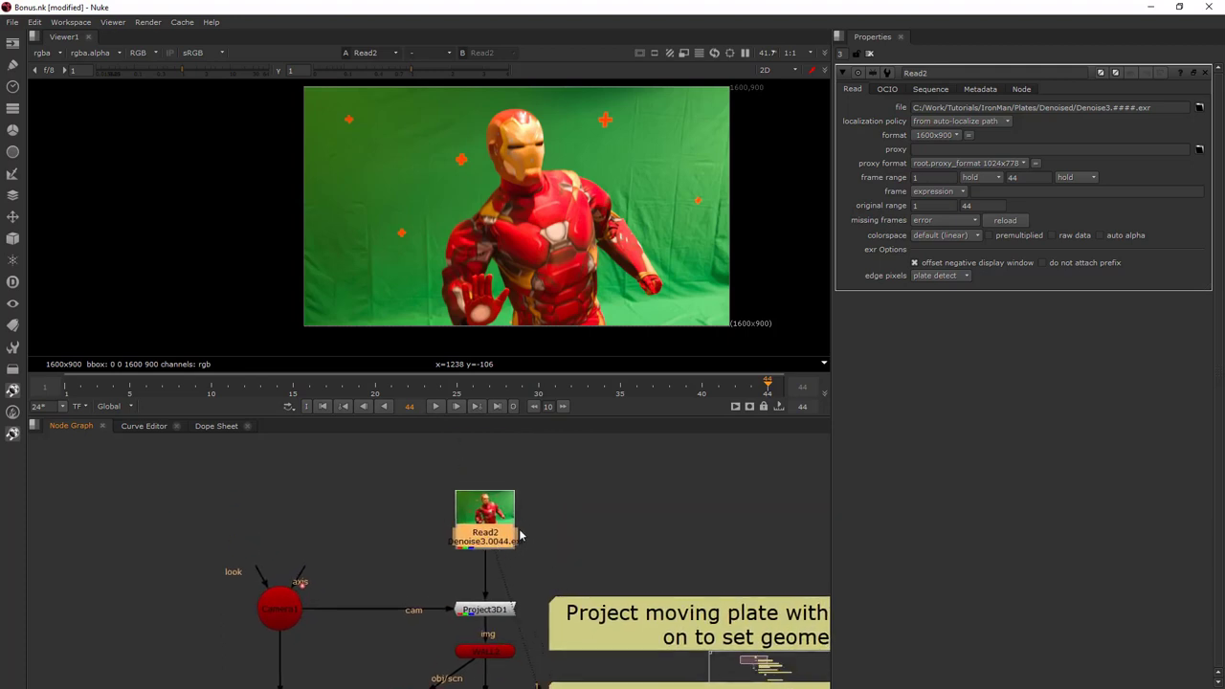
View the WALL2 card in 3D, orbit around it and Camera1, and play the plate projection
{"action": "middle_click_drag", "start_coordinate": [516, 542], "coordinate": [521, 492]}
{"action": "scroll", "coordinate": [537, 546], "scroll_direction": "up", "scroll_amount": 2}
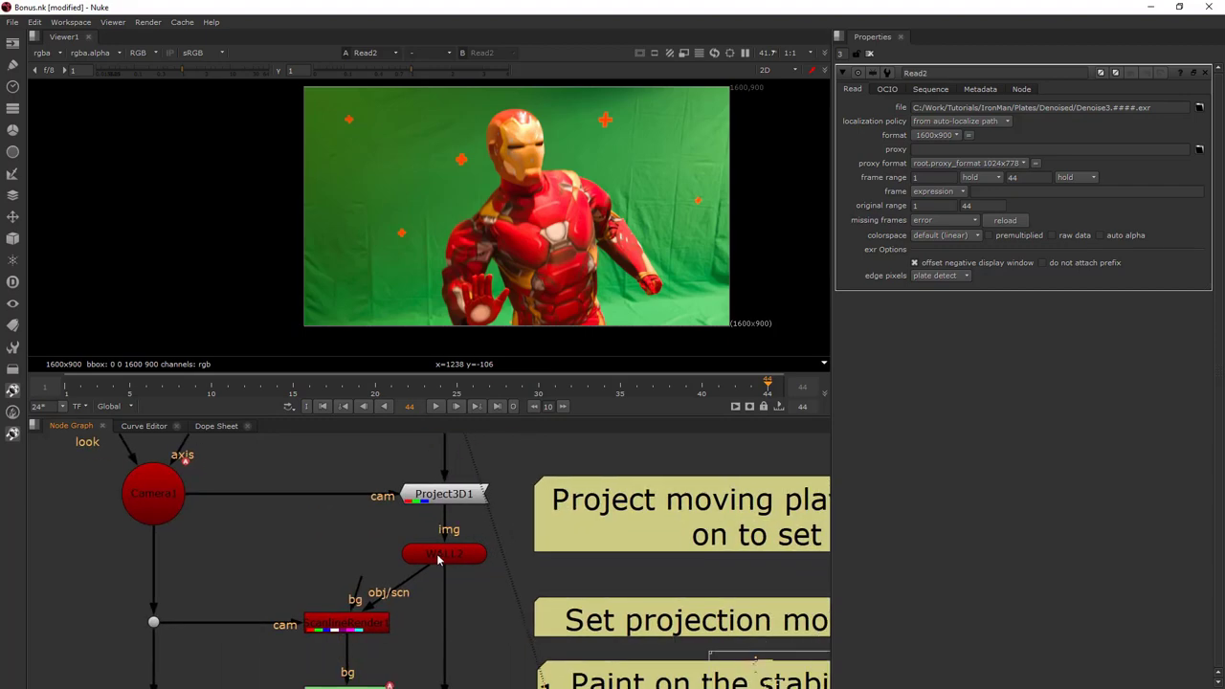
{"action": "middle_click_drag", "start_coordinate": [474, 538], "coordinate": [515, 611]}
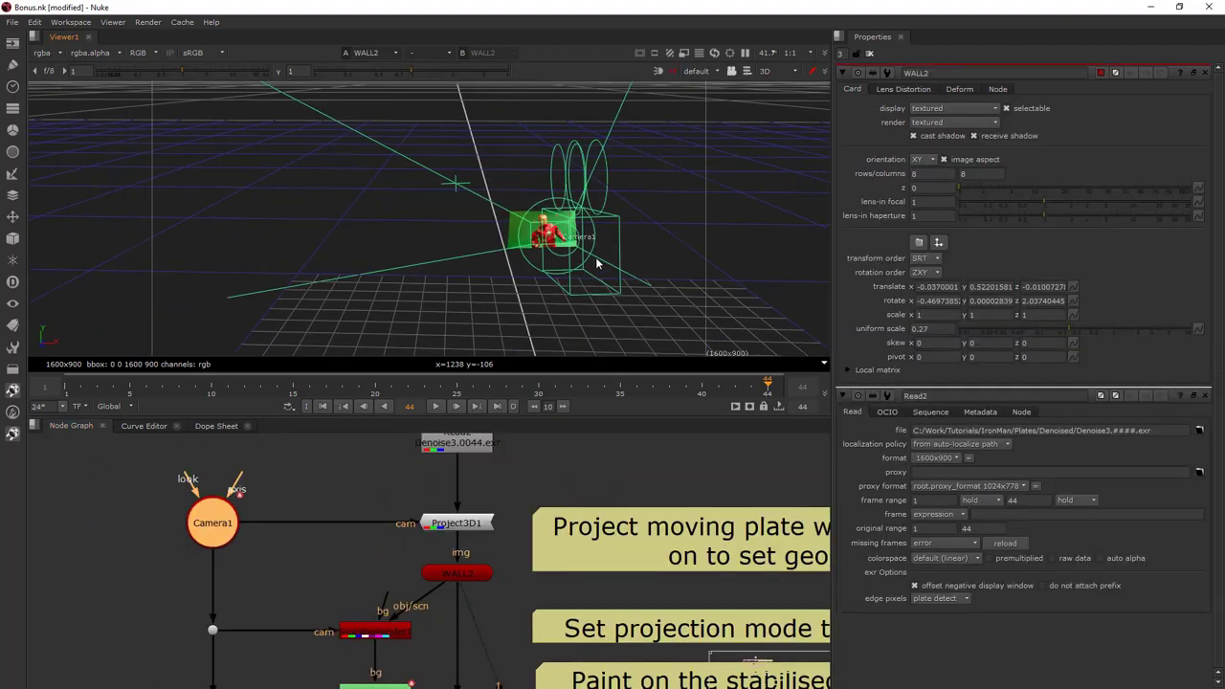
{"action": "middle_click_drag", "start_coordinate": [540, 272], "coordinate": [440, 247]}
{"action": "left_click_drag", "start_coordinate": [440, 247], "coordinate": [474, 253], "text": "ctrl"}
{"action": "middle_click_drag", "start_coordinate": [475, 252], "coordinate": [505, 271]}
{"action": "left_click", "coordinate": [437, 407]}
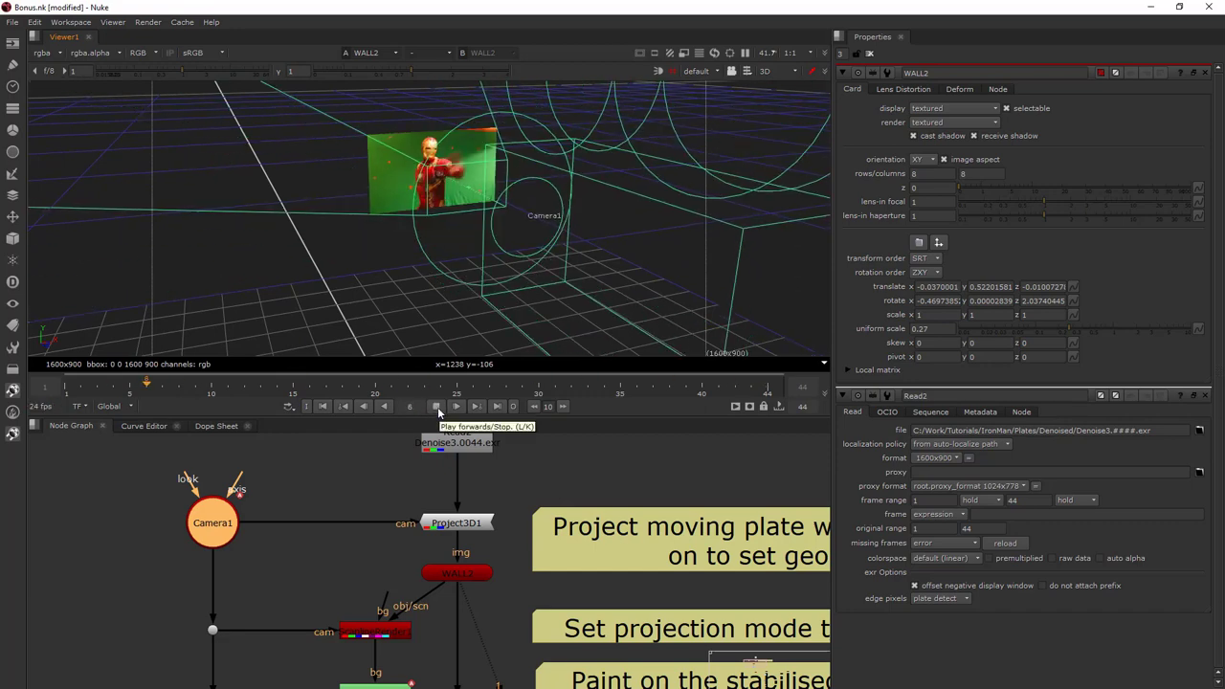
{"action": "left_click", "coordinate": [436, 406]}
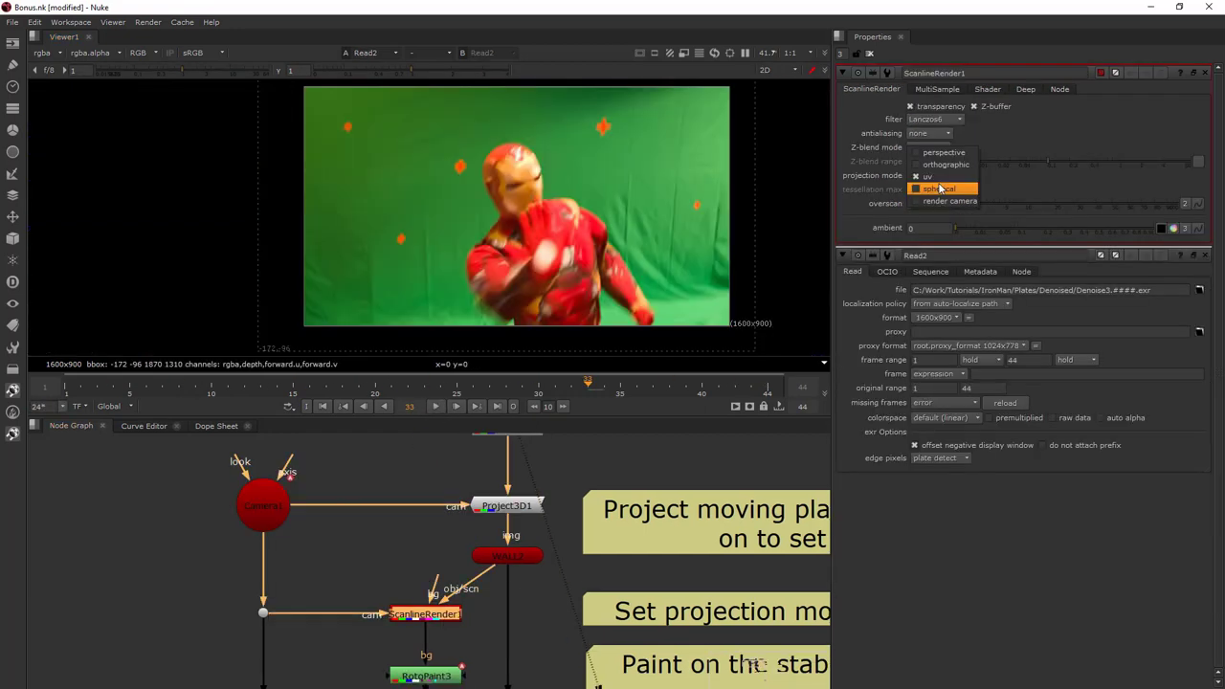
Set ScanlineRender1's projection mode to render camera, view its output and play it, ending on the last frame
{"action": "double_click", "coordinate": [434, 619]}
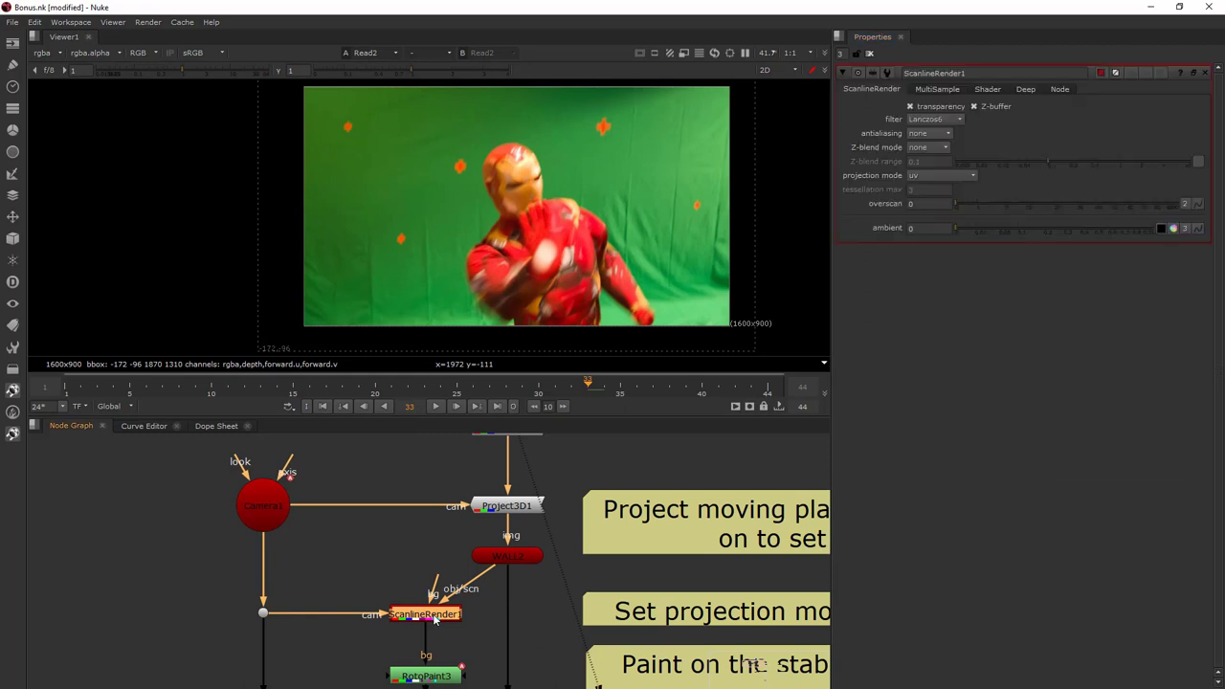
{"action": "left_click", "coordinate": [928, 177]}
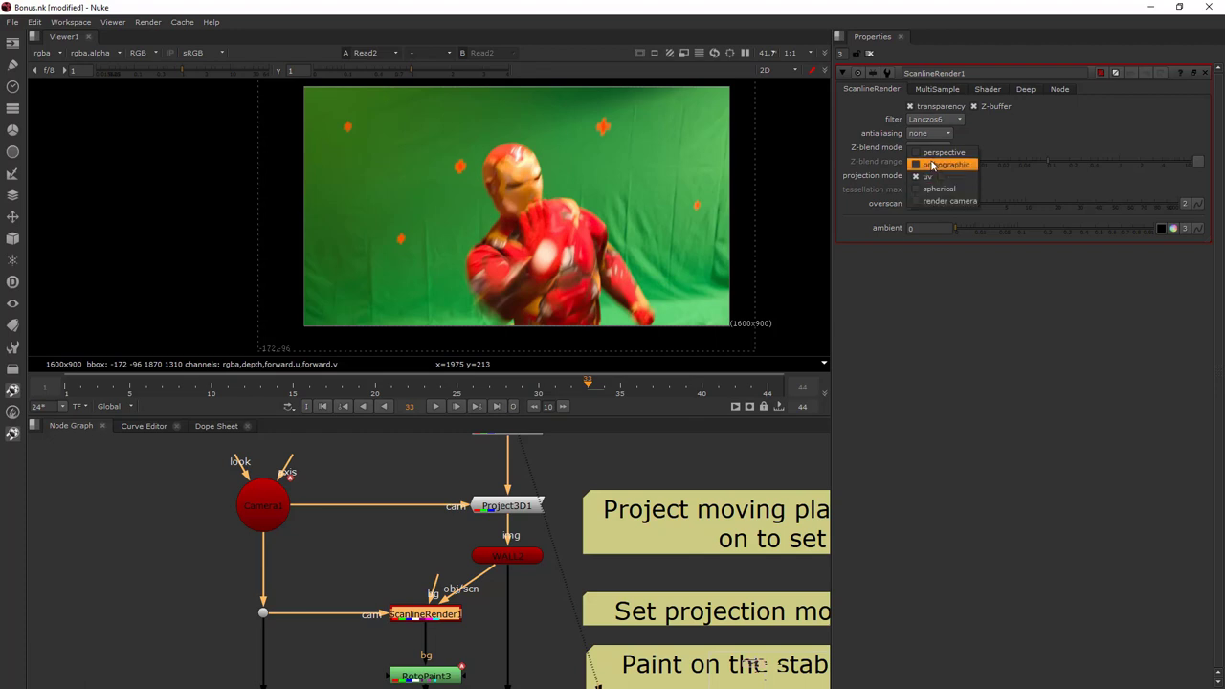
{"action": "left_click", "coordinate": [945, 202]}
{"action": "key", "text": "1"}
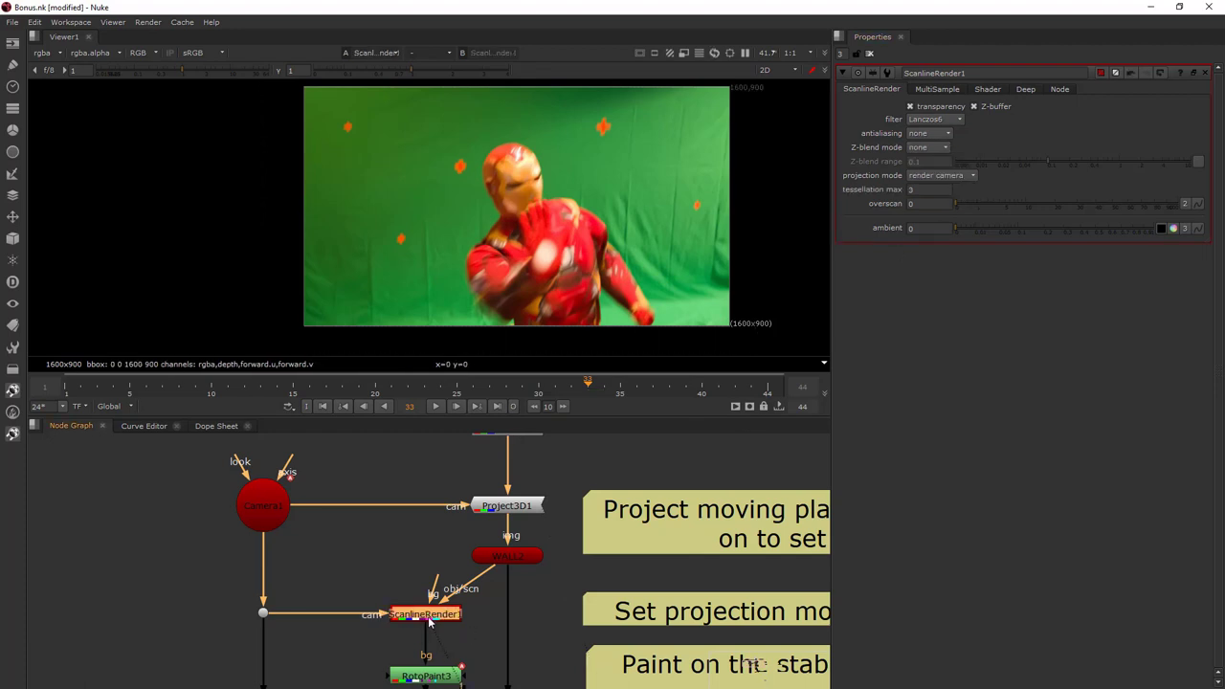
{"action": "left_click", "coordinate": [435, 405]}
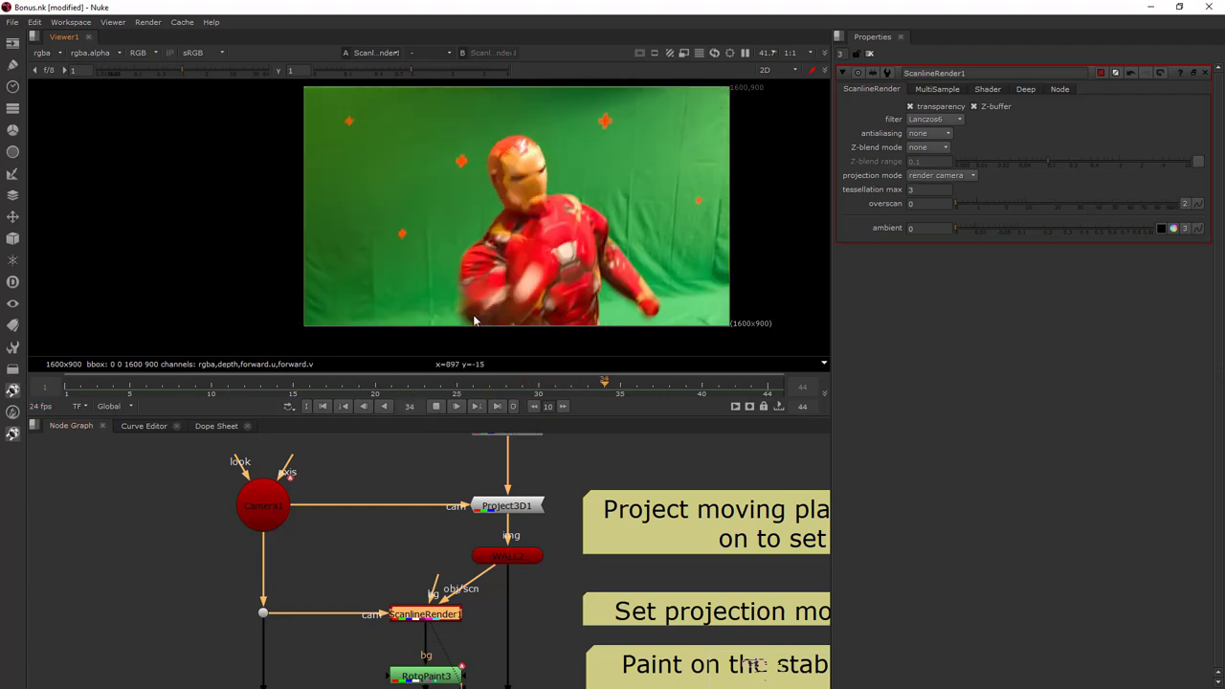
{"action": "left_click", "coordinate": [496, 406]}
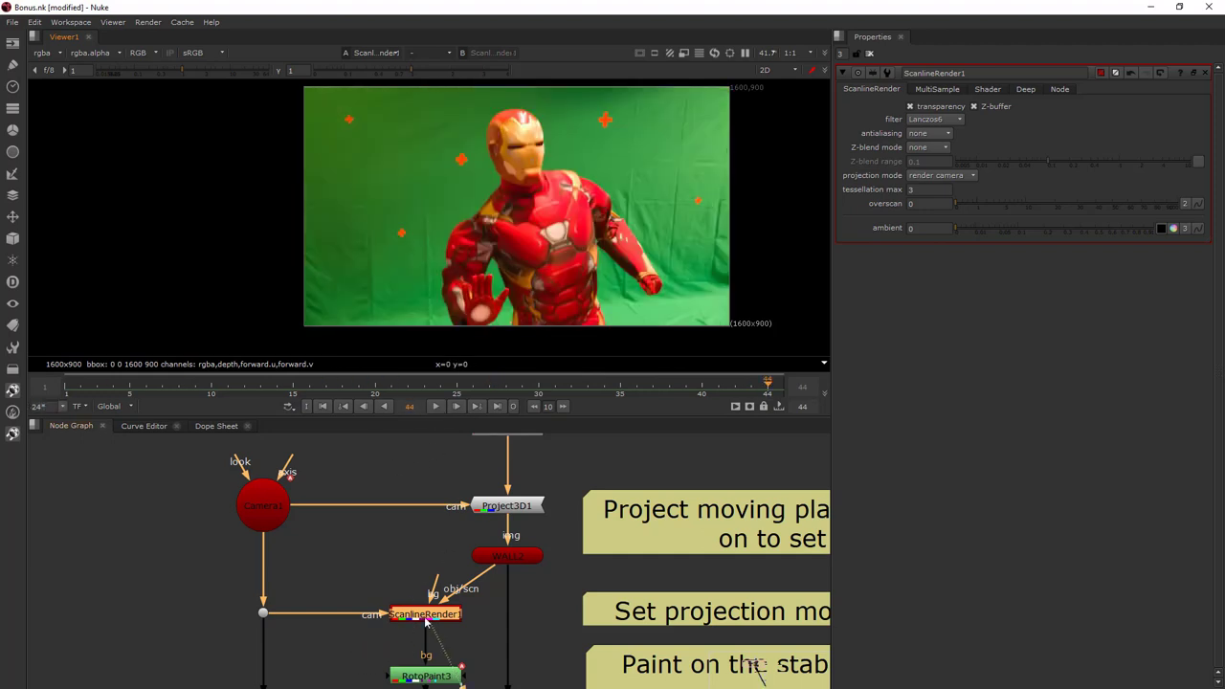
Set ScanlineRender1's projection mode to uv, play the stabilised plate and go to frame 44
{"action": "left_click", "coordinate": [946, 176]}
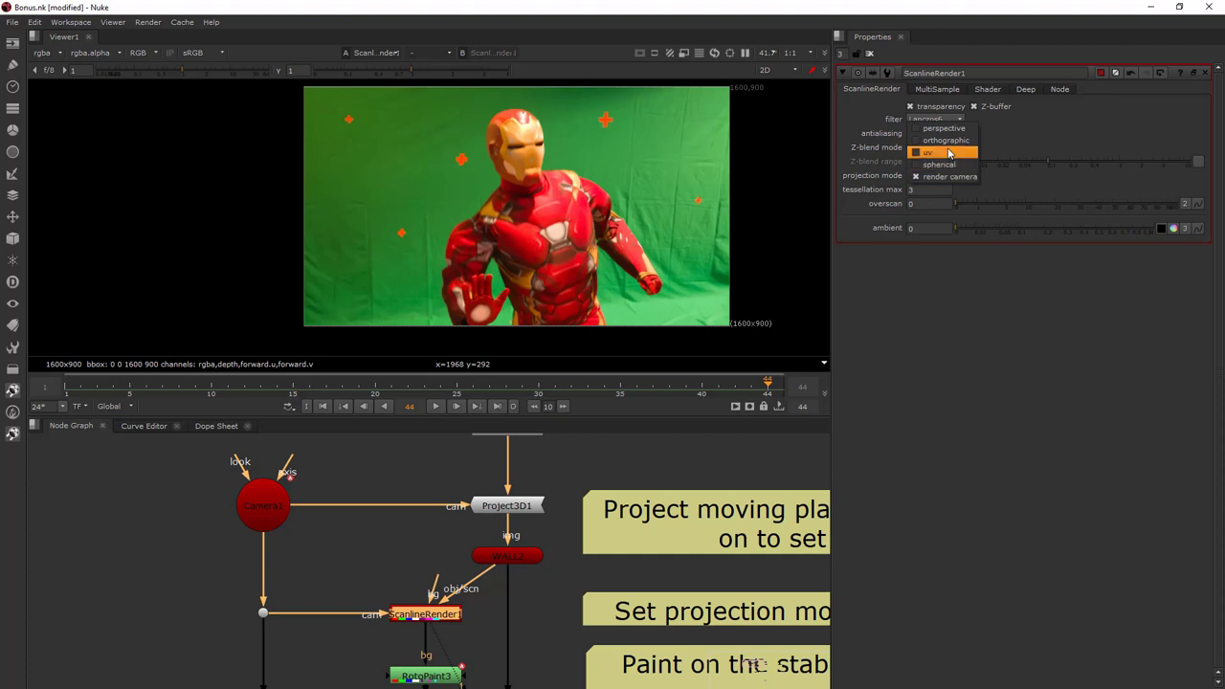
{"action": "left_click", "coordinate": [947, 152]}
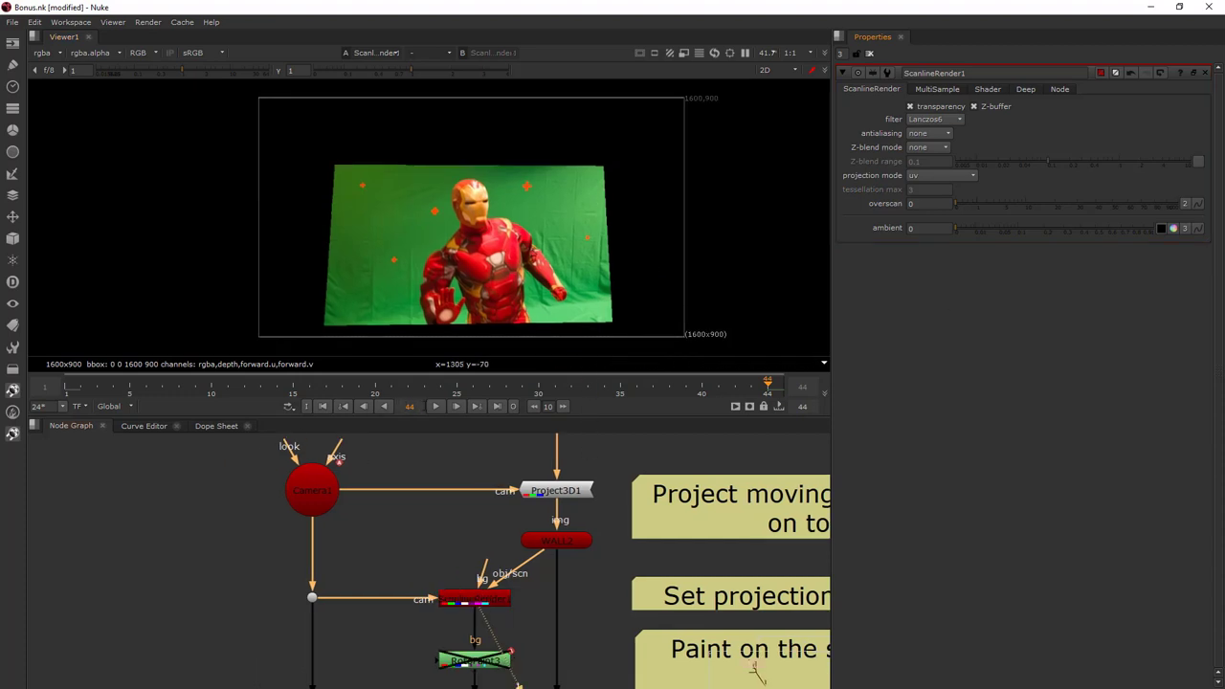
{"action": "left_click", "coordinate": [434, 406]}
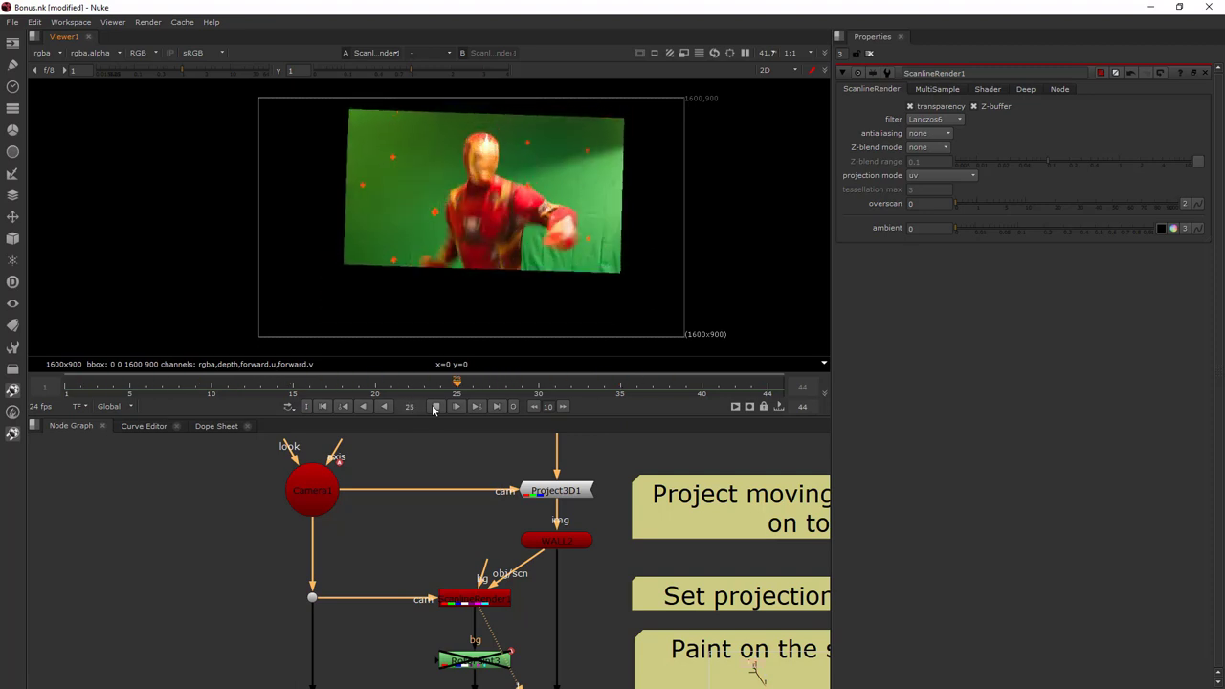
{"action": "left_click", "coordinate": [434, 406]}
{"action": "left_click", "coordinate": [777, 392]}
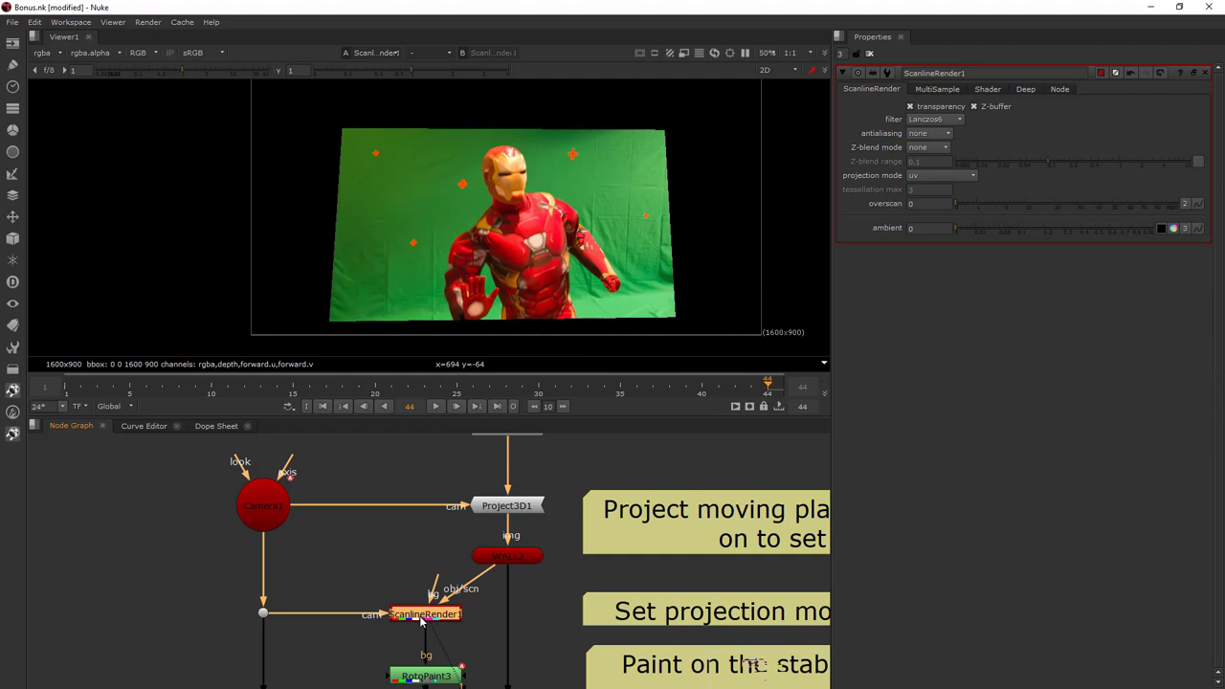
Increase WALL2's uniform scale to 1.67 and inspect the image quality of the UV render
{"action": "scroll", "coordinate": [541, 263], "scroll_direction": "up", "scroll_amount": 4}
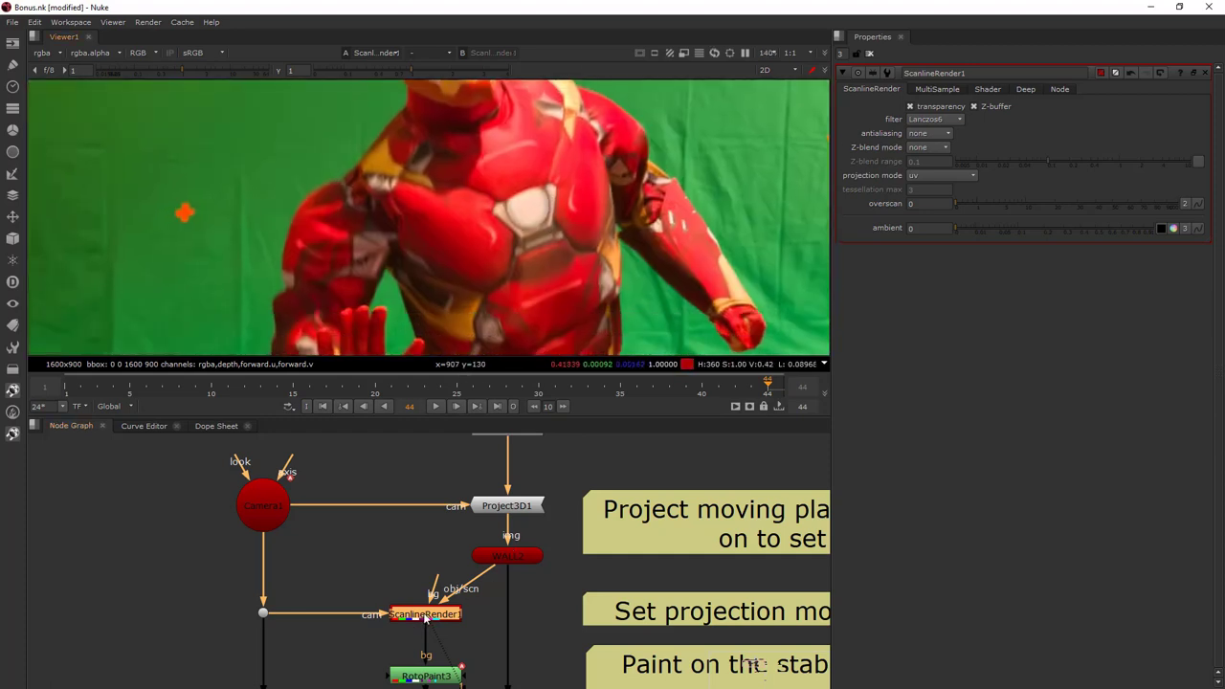
{"action": "double_click", "coordinate": [519, 556]}
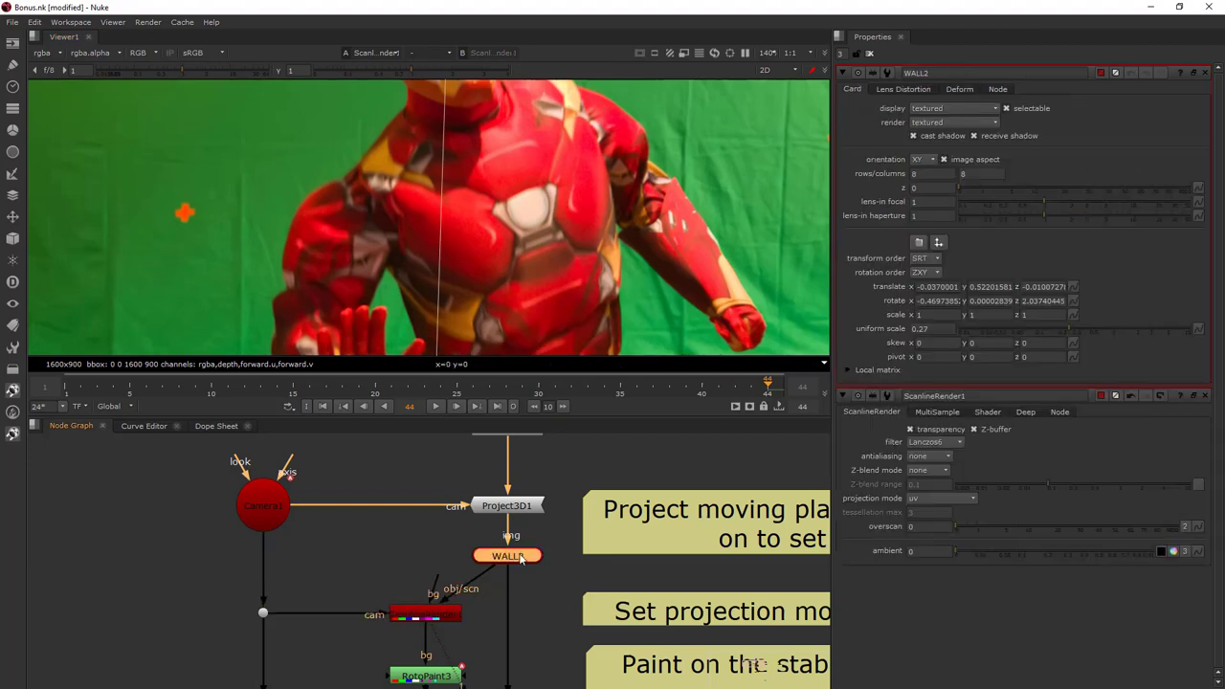
{"action": "double_click", "coordinate": [920, 328]}
{"action": "key", "text": "Up"}
{"action": "key", "text": "Up"}
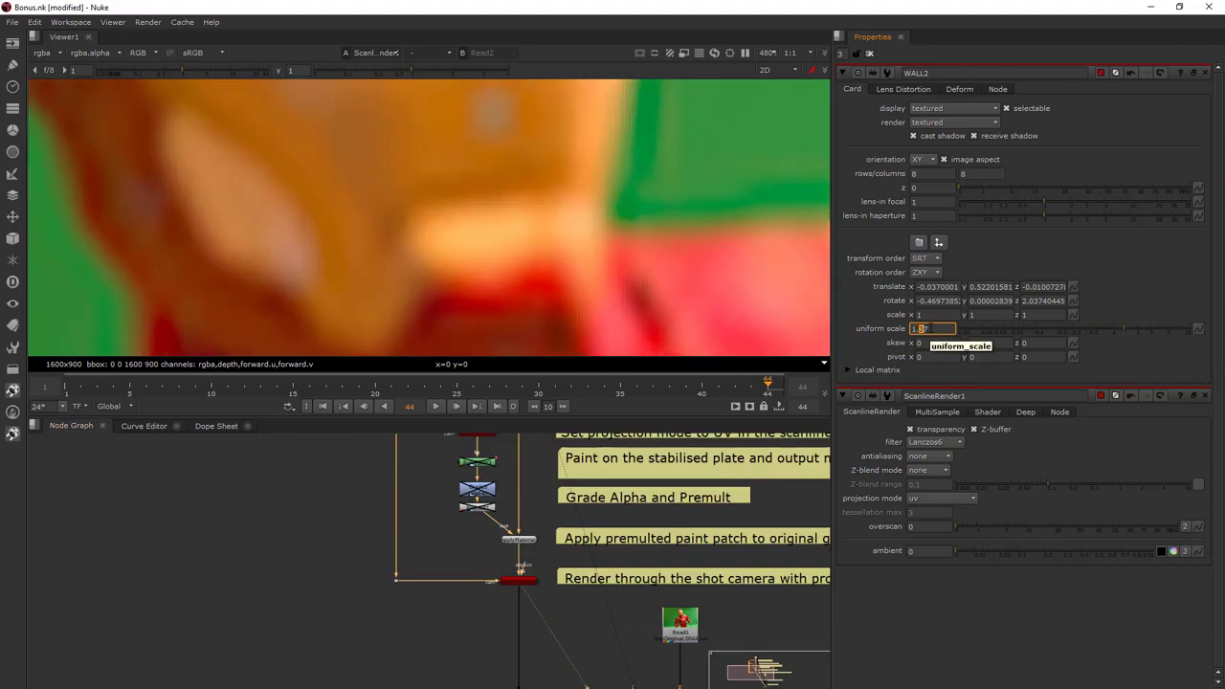
{"action": "scroll", "coordinate": [638, 233], "scroll_direction": "down", "scroll_amount": 6}
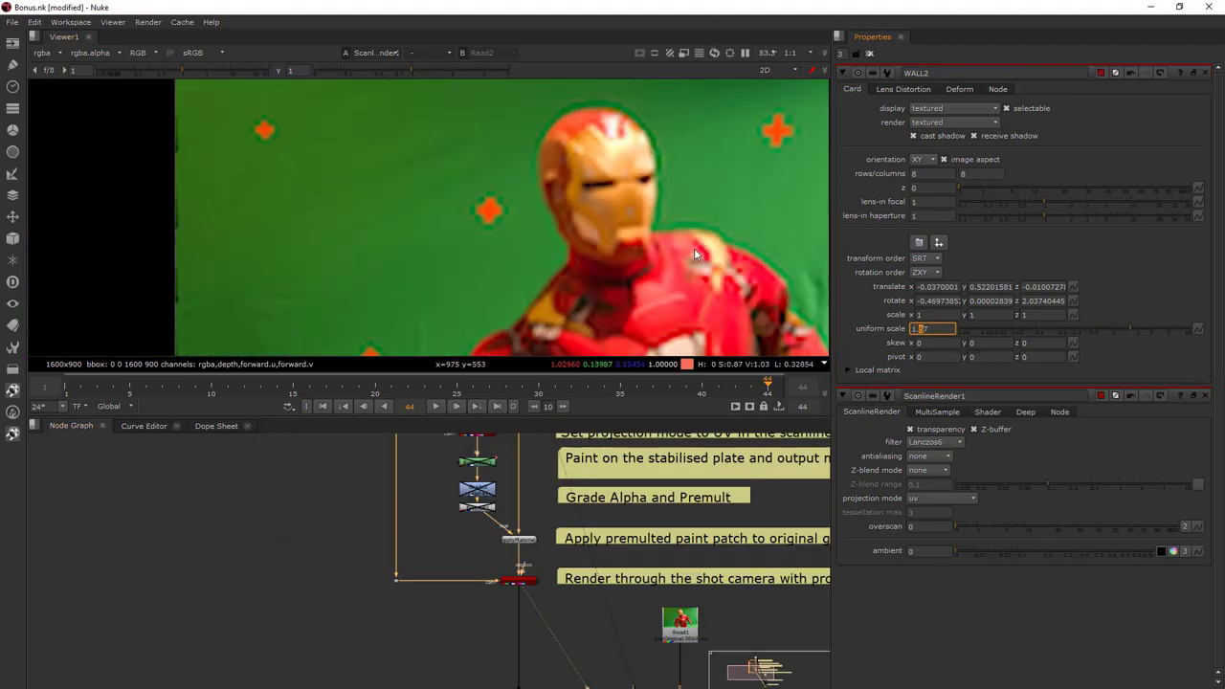
{"action": "middle_click_drag", "start_coordinate": [694, 253], "coordinate": [605, 237]}
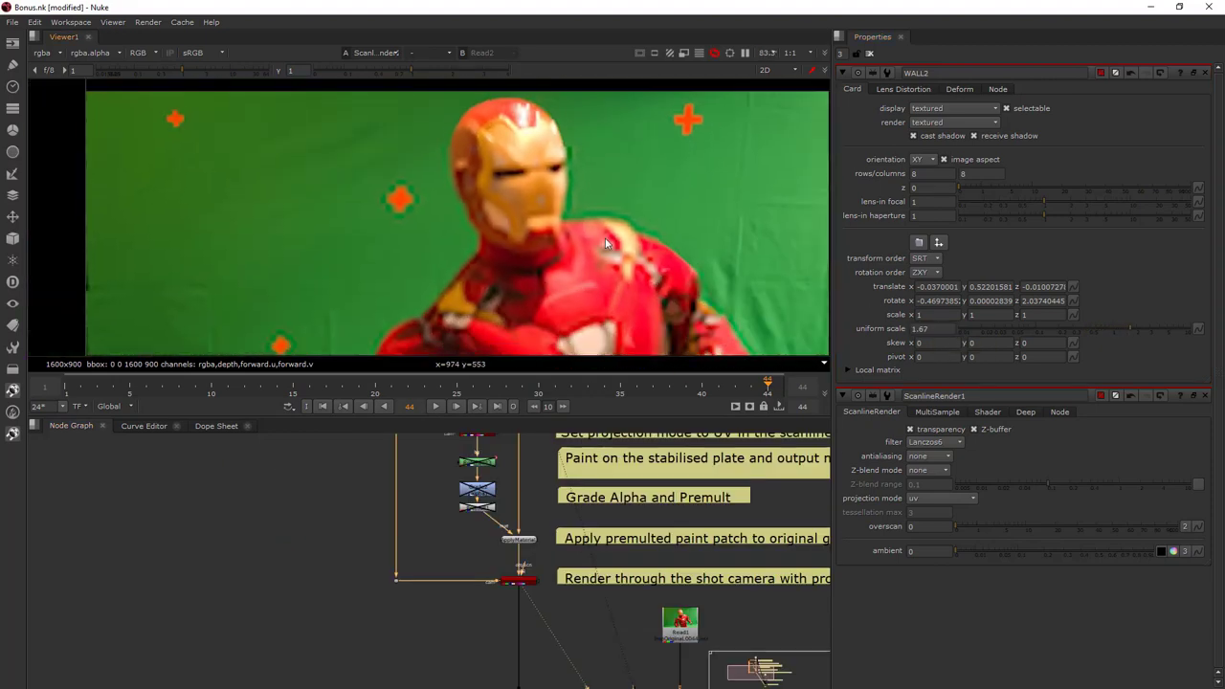
Set WALL2's uniform scale to 0.27, then open ScanlineRender1 and display its output
{"action": "double_click", "coordinate": [938, 328]}
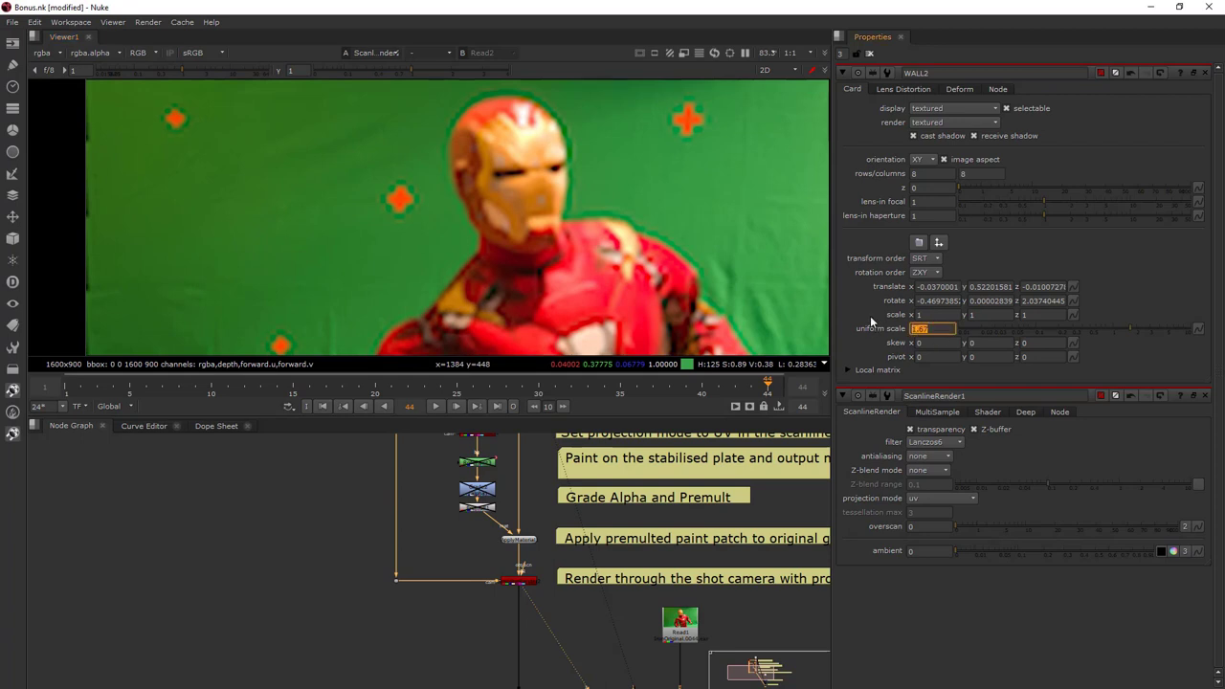
{"action": "type", "text": ".27"}
{"action": "key", "text": "Return"}
{"action": "middle_click_drag", "start_coordinate": [545, 507], "coordinate": [548, 574]}
{"action": "double_click", "coordinate": [474, 501]}
{"action": "key", "text": "1"}
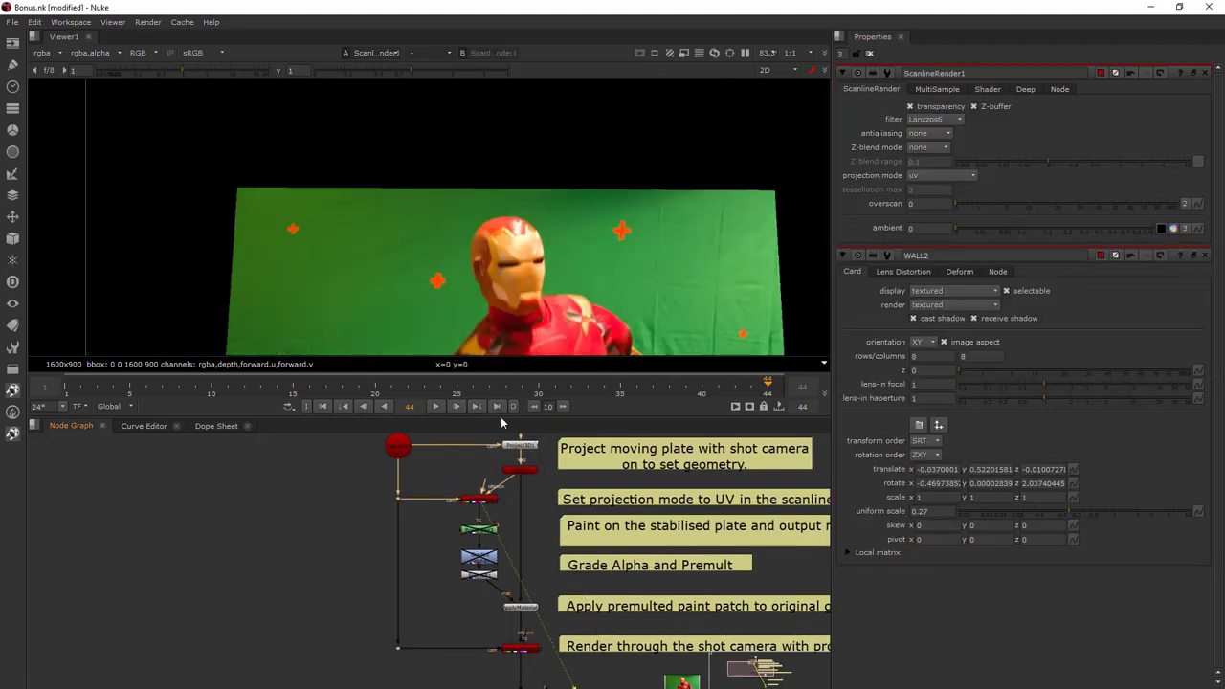
Compare the stabilised UV render at frames 1 and 44 with the whole frame in view
{"action": "scroll", "coordinate": [520, 188], "scroll_direction": "down", "scroll_amount": 5}
{"action": "scroll", "coordinate": [520, 188], "scroll_direction": "up", "scroll_amount": 4}
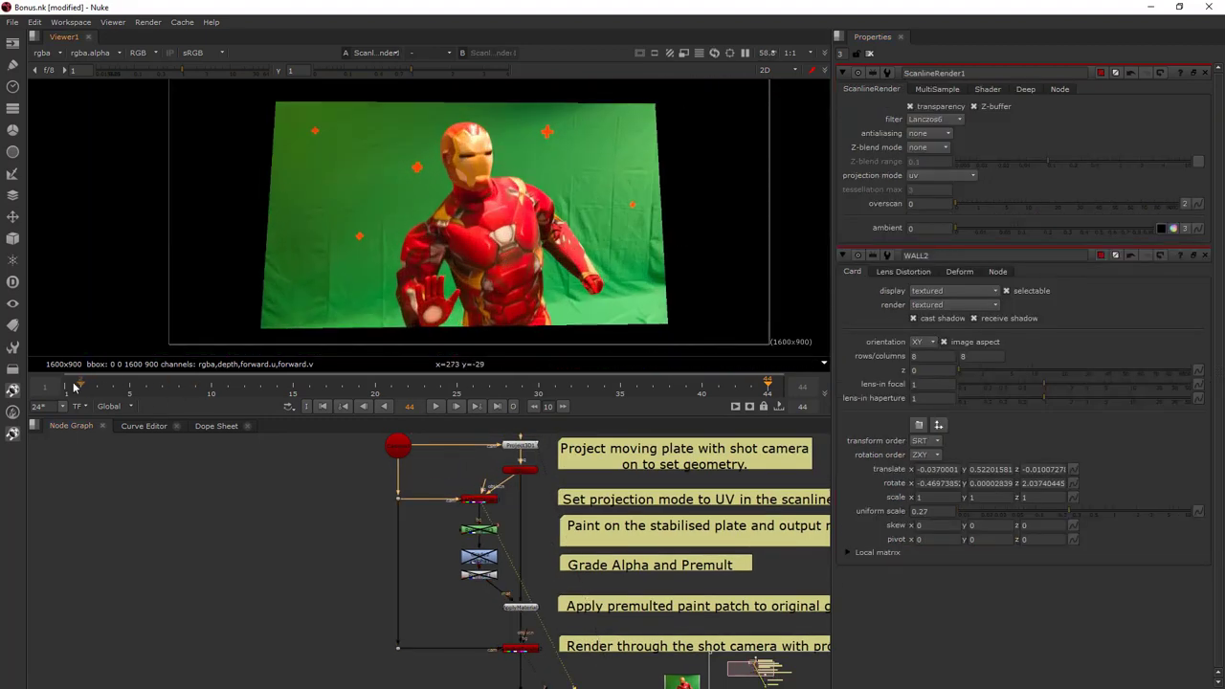
{"action": "left_click", "coordinate": [67, 386]}
{"action": "middle_click_drag", "start_coordinate": [454, 249], "coordinate": [463, 297]}
{"action": "scroll", "coordinate": [475, 302], "scroll_direction": "down", "scroll_amount": 1}
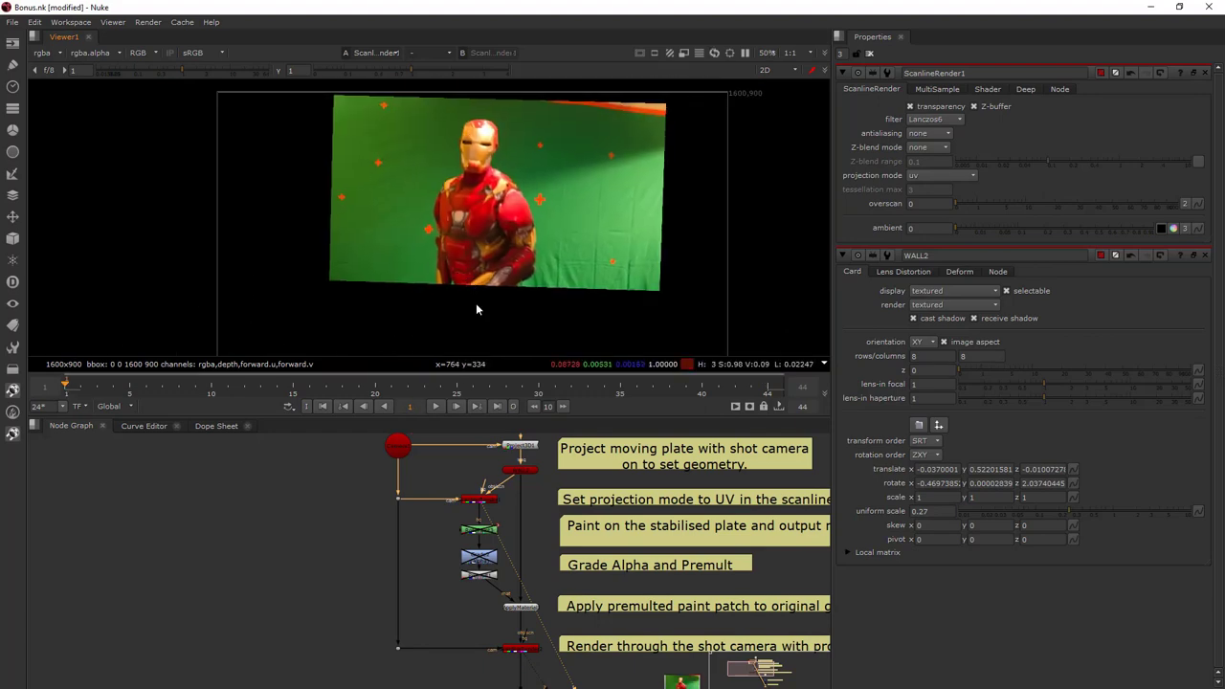
{"action": "left_click", "coordinate": [767, 388]}
{"action": "scroll", "coordinate": [268, 245], "scroll_direction": "down", "scroll_amount": 1}
{"action": "middle_click_drag", "start_coordinate": [268, 245], "coordinate": [279, 226]}
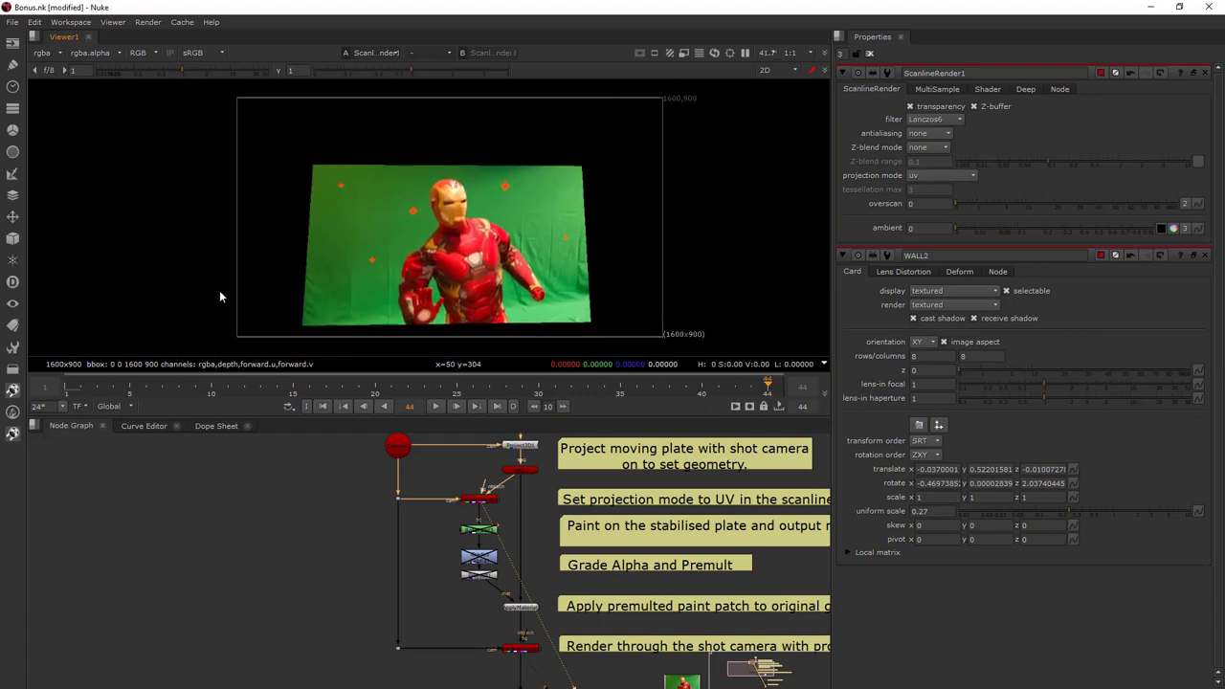
{"action": "left_click", "coordinate": [67, 386]}
{"action": "left_click", "coordinate": [766, 387]}
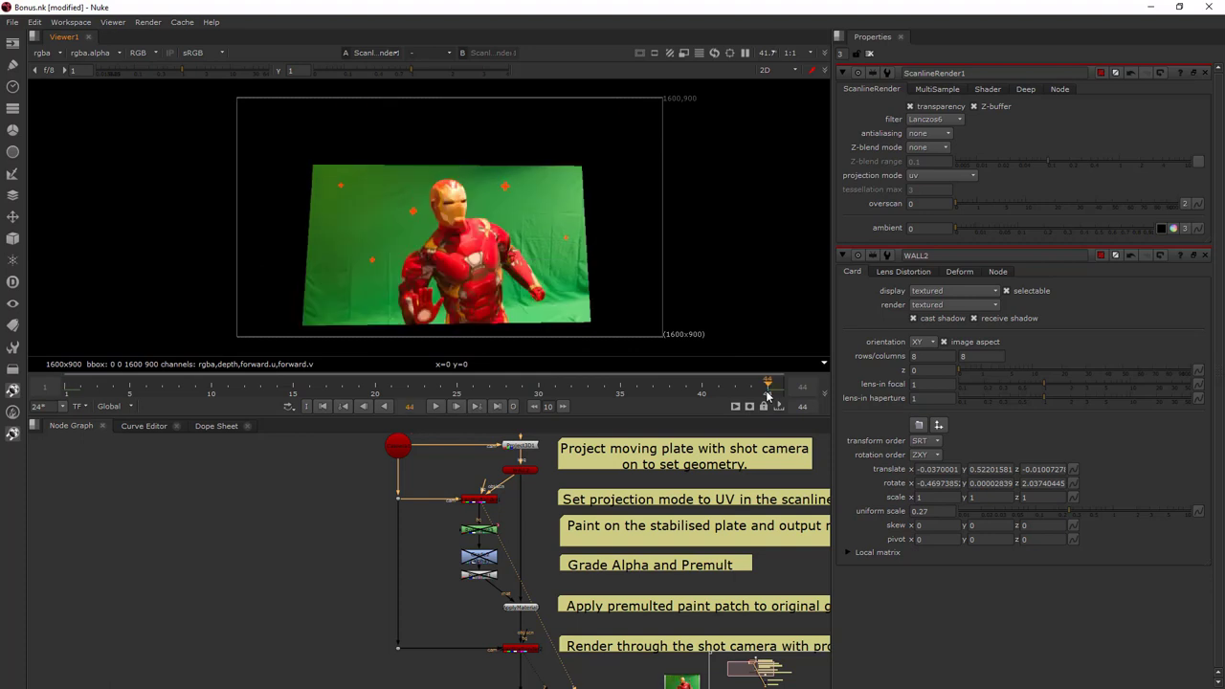
Replace the disabled RotoPaint node beneath ScanlineRender1 with a new RotoPaint node and display its output
{"action": "left_click", "coordinate": [504, 604]}
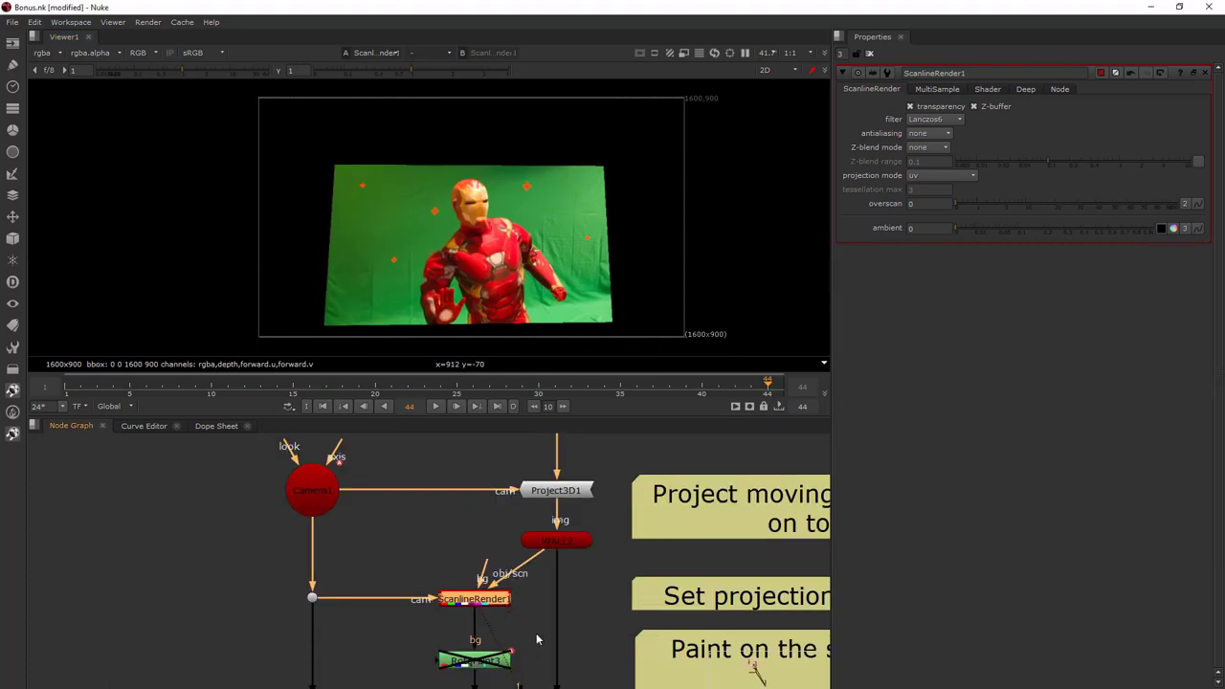
{"action": "left_click_drag", "start_coordinate": [532, 633], "coordinate": [464, 675]}
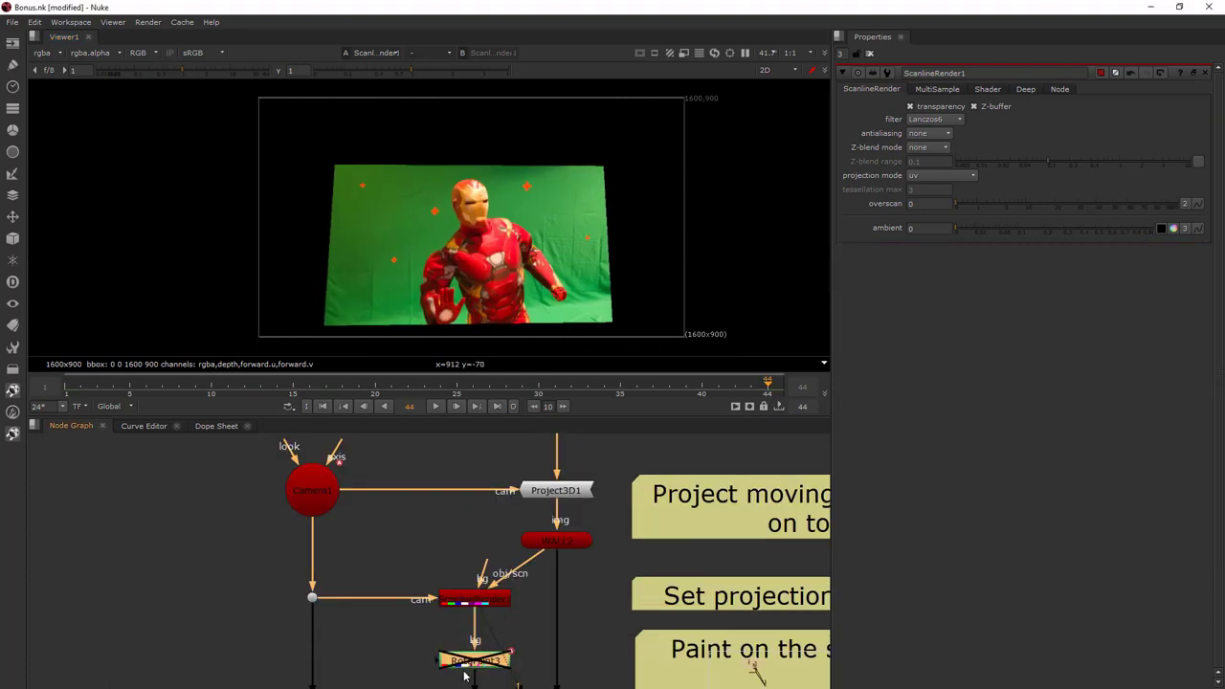
{"action": "key", "text": "Delete"}
{"action": "middle_click_drag", "start_coordinate": [505, 623], "coordinate": [506, 588]}
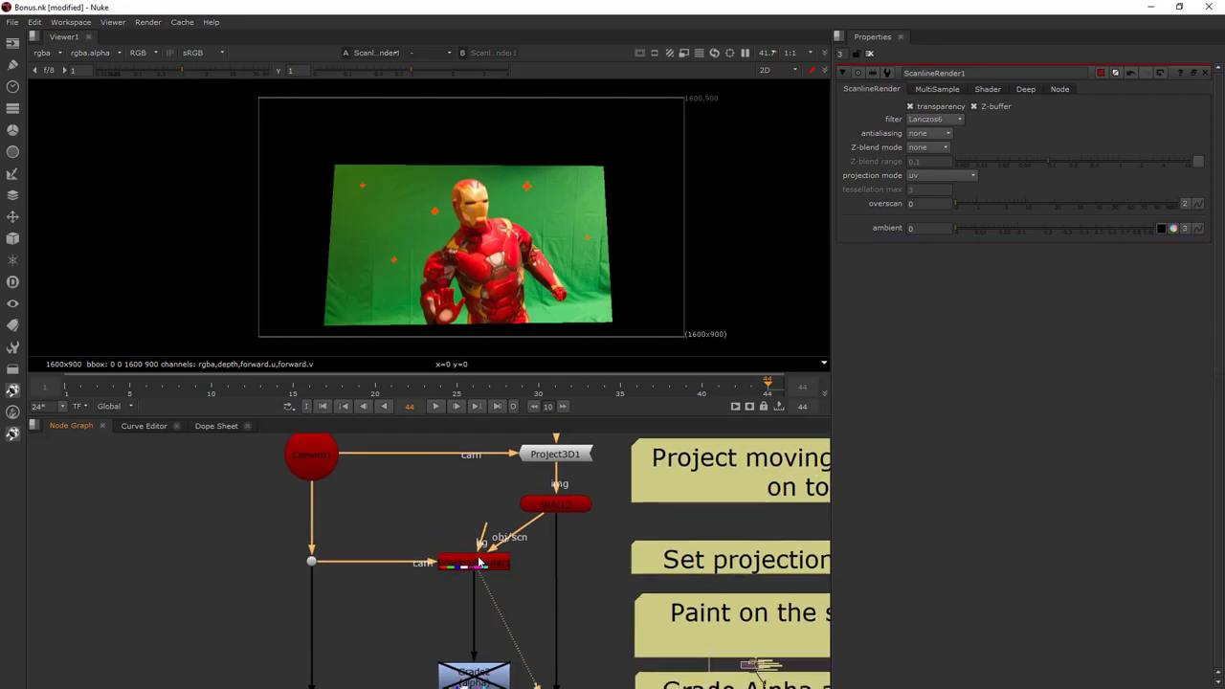
{"action": "key", "text": "p"}
{"action": "mouse_move", "coordinate": [481, 564]}
{"action": "left_mouse_down"}
{"action": "mouse_move", "coordinate": [469, 603]}
{"action": "mouse_move", "coordinate": [490, 607]}
{"action": "left_mouse_up"}
{"action": "key", "text": "1"}
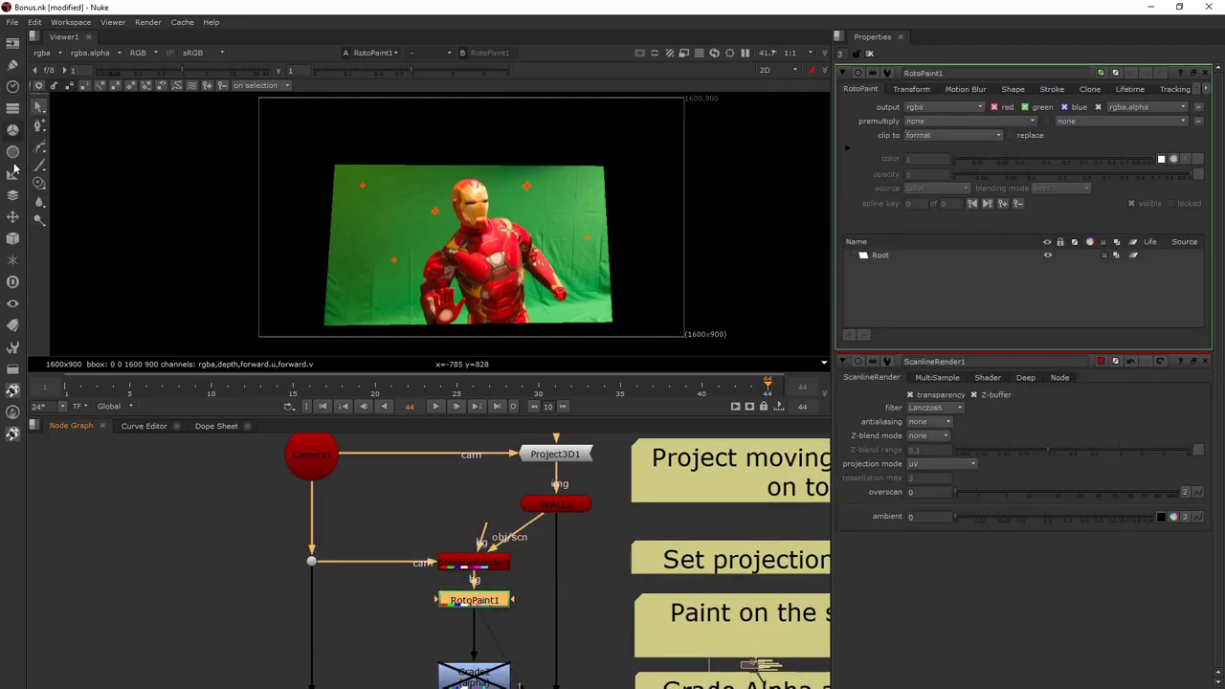
Activate RotoPaint1's Clone brush and set its stroke lifetime to all frames
{"action": "left_click", "coordinate": [39, 188]}
{"action": "middle_click_drag", "start_coordinate": [396, 197], "coordinate": [385, 158]}
{"action": "left_click", "coordinate": [519, 87]}
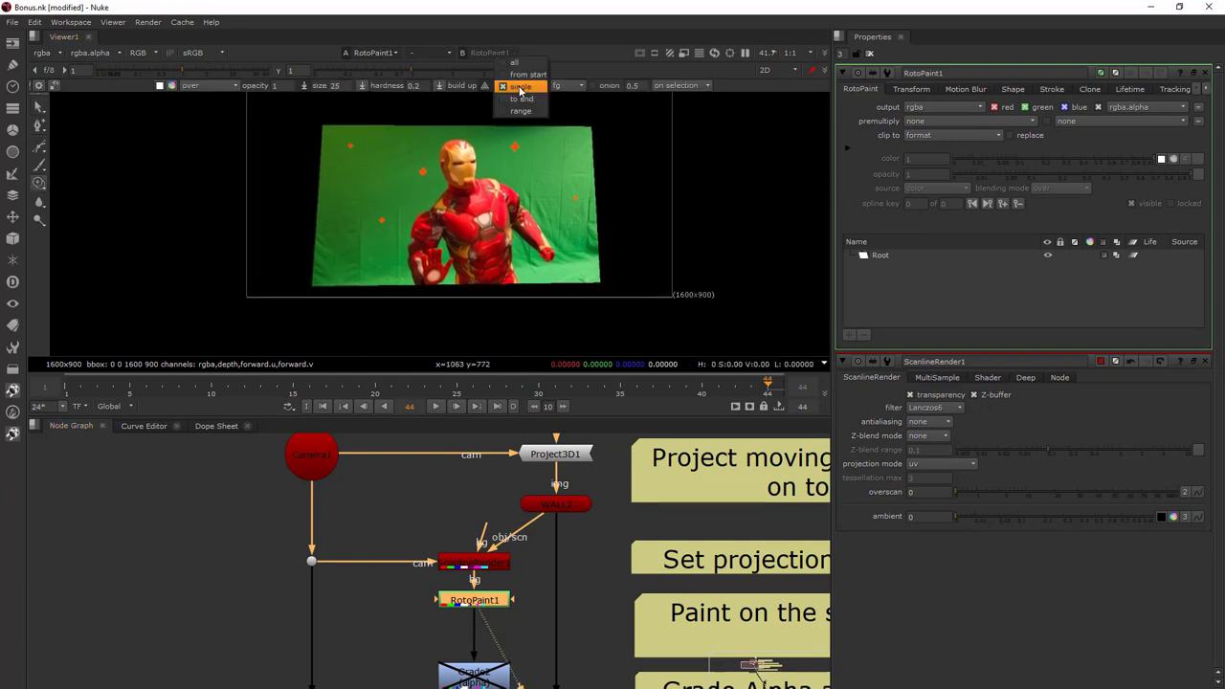
{"action": "left_click", "coordinate": [524, 64]}
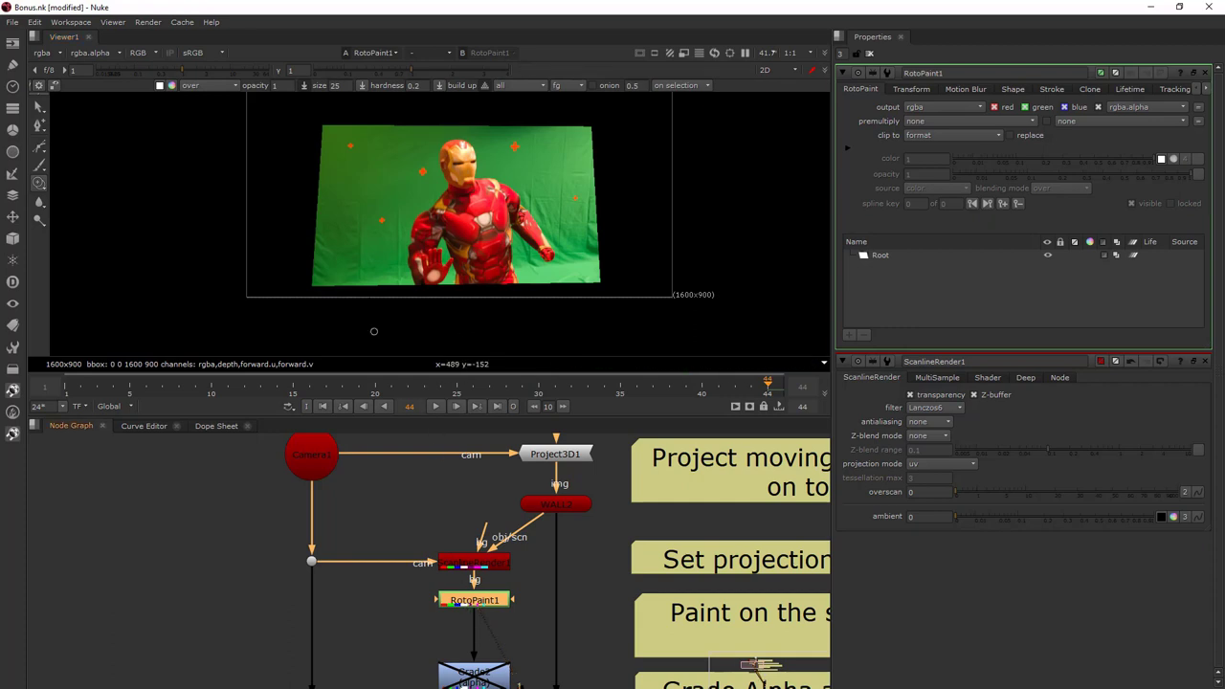
Set the clone brush size to about 55 and clone out the marker beside the figure's raised hand at frame 44
{"action": "scroll", "coordinate": [376, 218], "scroll_direction": "up", "scroll_amount": 6}
{"action": "scroll", "coordinate": [326, 196], "scroll_direction": "up", "scroll_amount": 3}
{"action": "mouse_move", "coordinate": [330, 181]}
{"action": "left_mouse_down", "text": "shift"}
{"action": "mouse_move", "coordinate": [430, 179]}
{"action": "mouse_move", "coordinate": [431, 215]}
{"action": "mouse_move", "coordinate": [437, 181]}
{"action": "left_mouse_up", "text": "shift"}
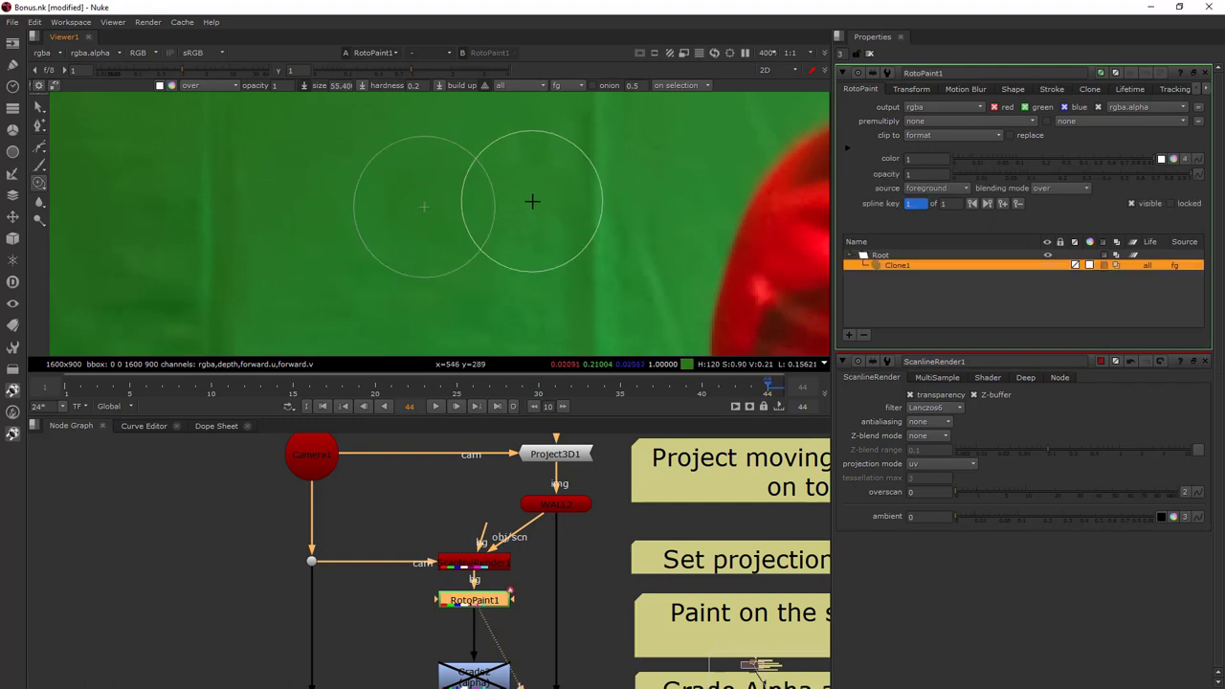
{"action": "scroll", "coordinate": [536, 215], "scroll_direction": "down", "scroll_amount": 6}
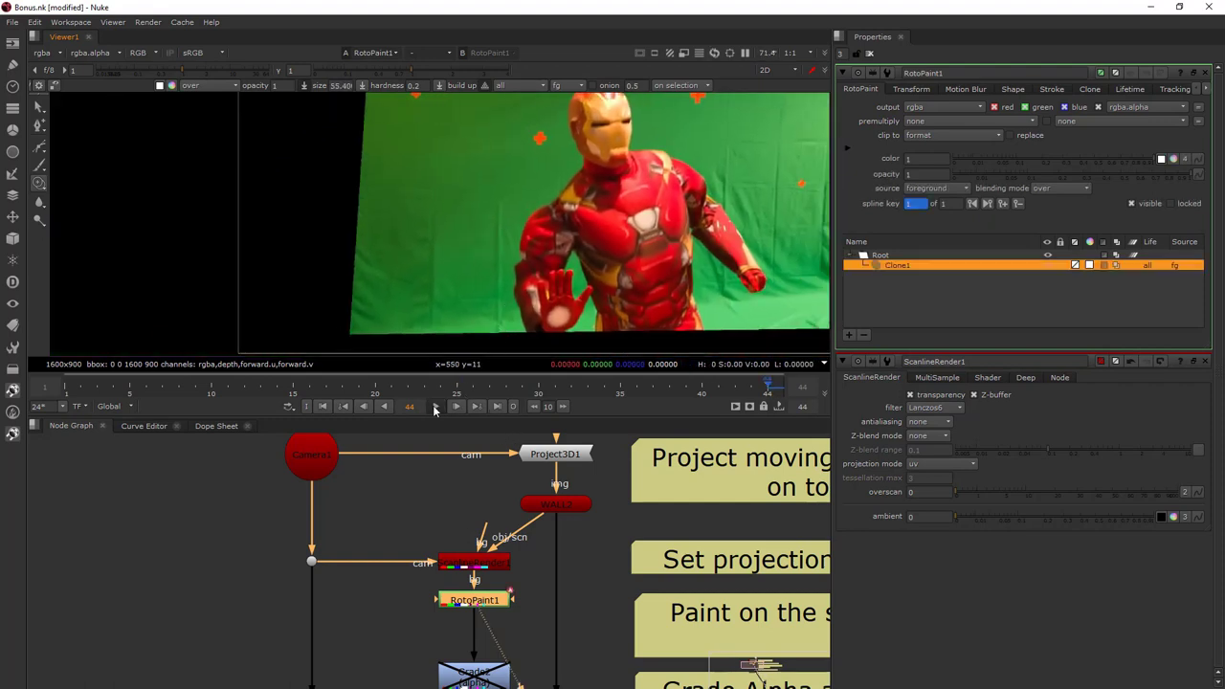
Play the painted stabilised plate to check the cloned area, then step back to frame 29
{"action": "left_click", "coordinate": [435, 406]}
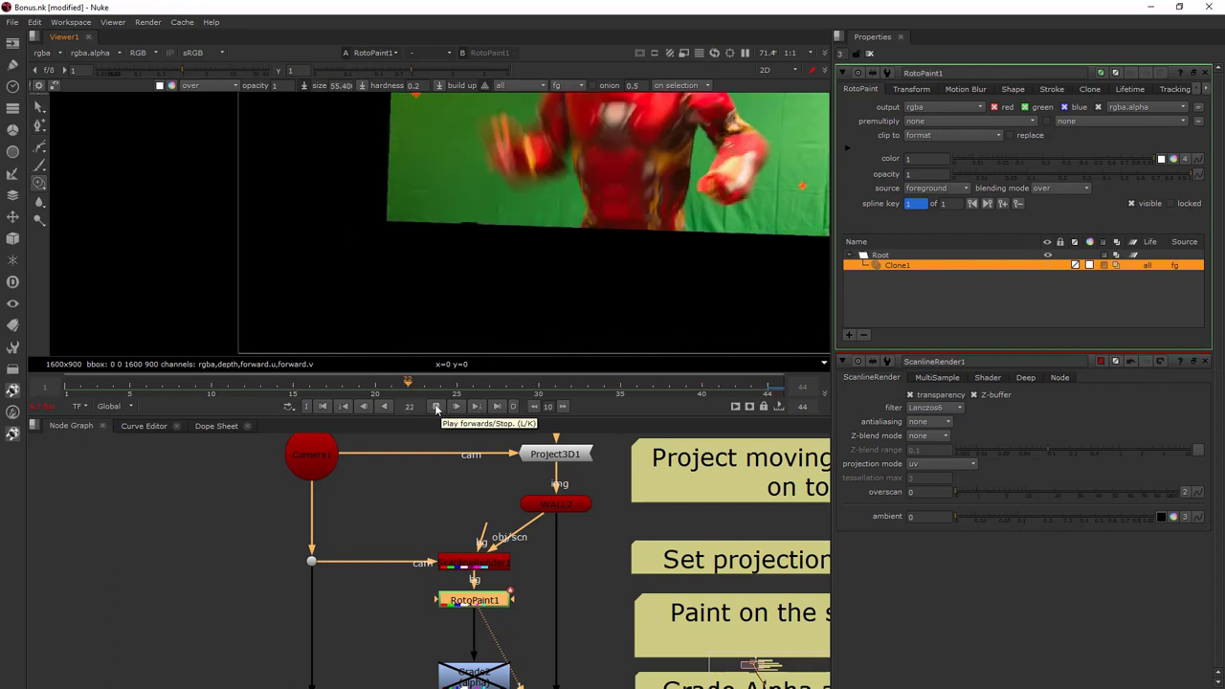
{"action": "left_click", "coordinate": [435, 407]}
{"action": "scroll", "coordinate": [580, 204], "scroll_direction": "up", "scroll_amount": 3}
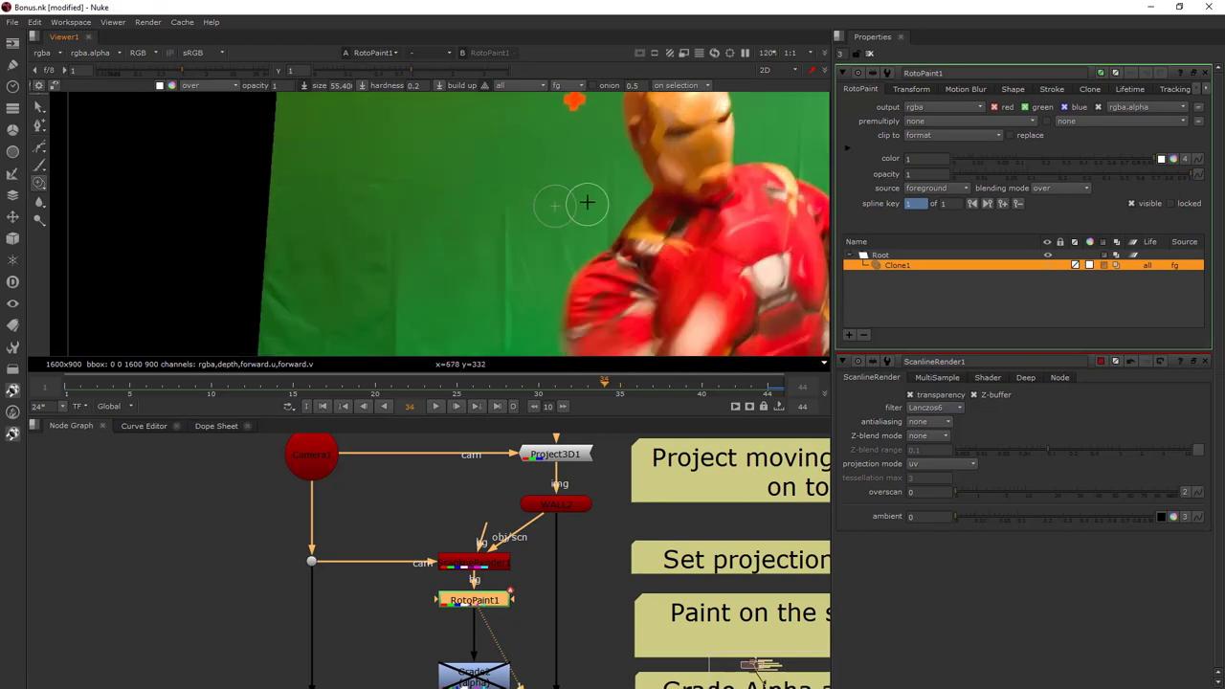
{"action": "key", "text": "Left"}
{"action": "key", "text": "Left"}
{"action": "key", "text": "Left"}
{"action": "key", "text": "Left"}
{"action": "key", "text": "Left"}
Set the clone brush opacity to 0.1 and its size to about 89 over the marker remnants
{"action": "scroll", "coordinate": [438, 243], "scroll_direction": "up", "scroll_amount": 5}
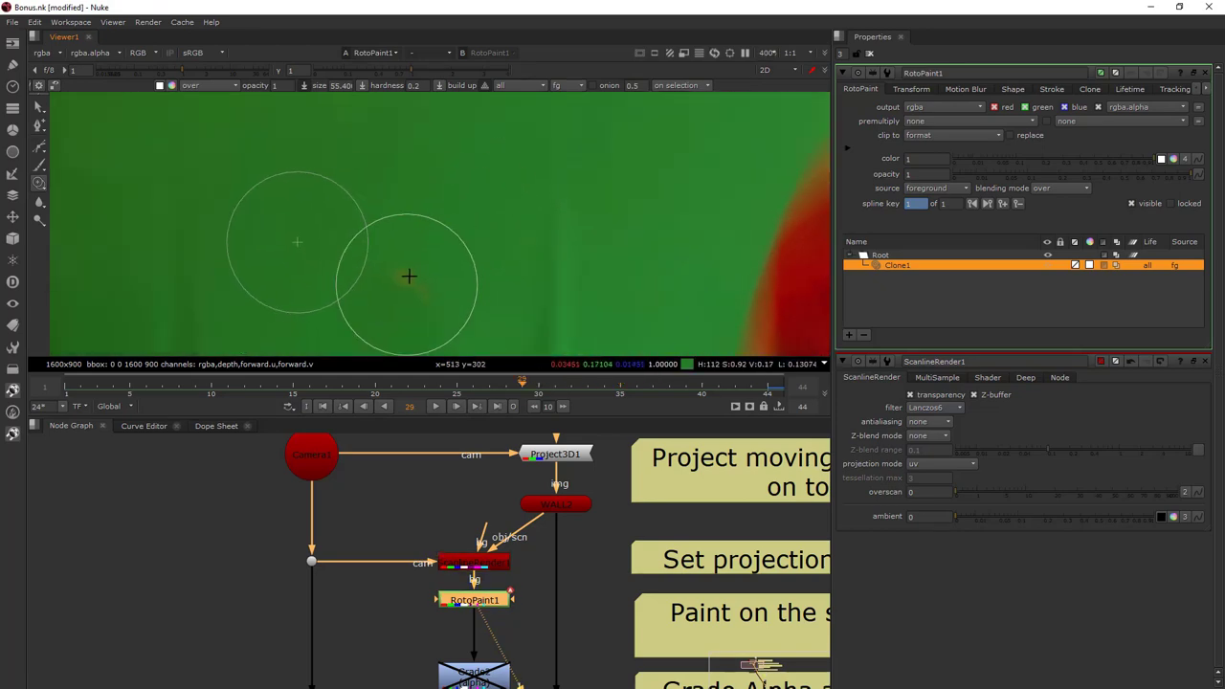
{"action": "left_click_drag", "start_coordinate": [409, 277], "coordinate": [432, 232], "text": "shift"}
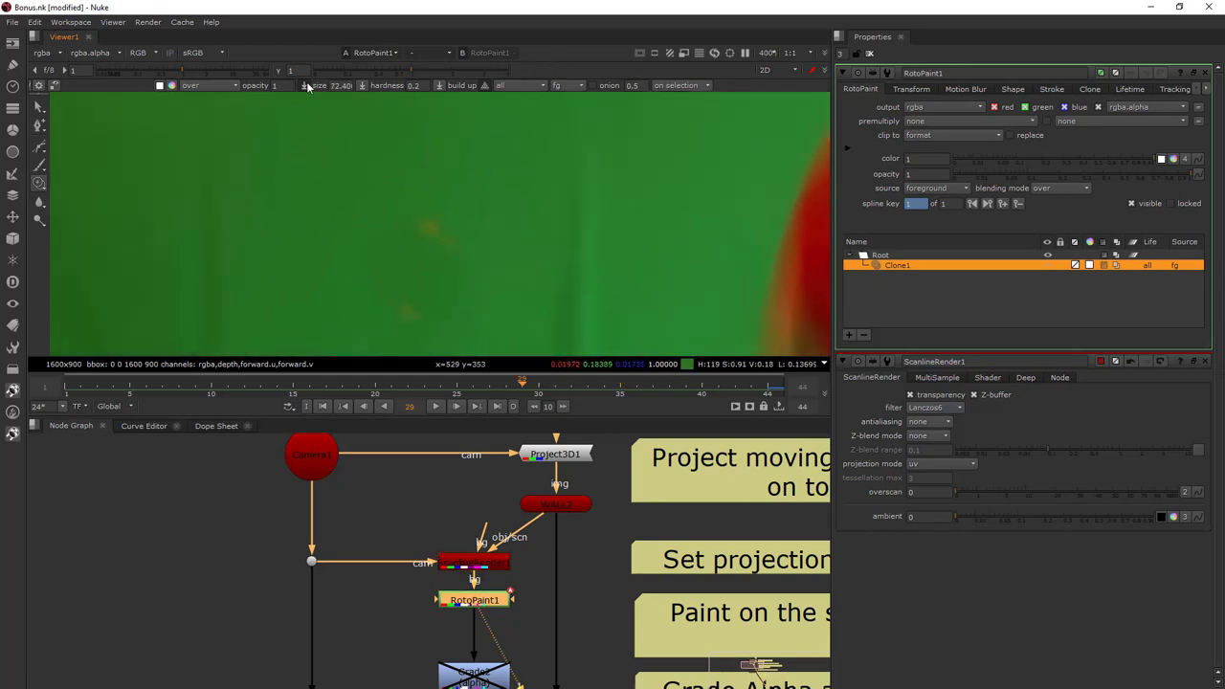
{"action": "left_click", "coordinate": [274, 85]}
{"action": "type", "text": "."}
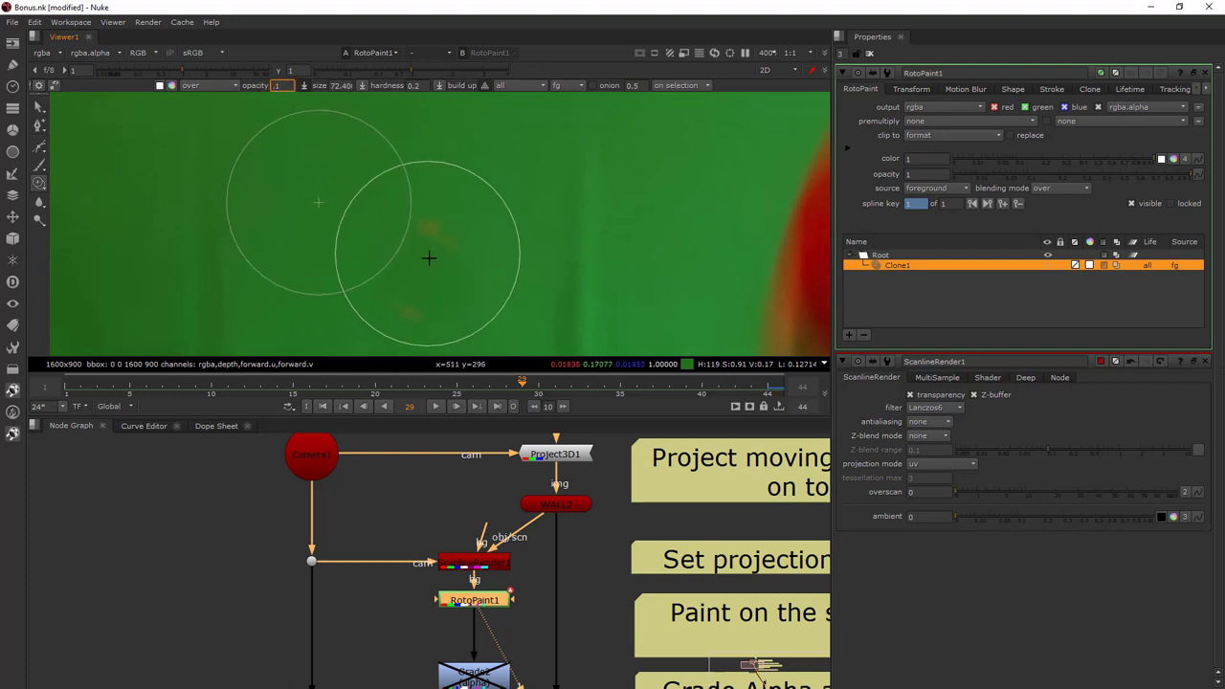
{"action": "mouse_move", "coordinate": [411, 285]}
{"action": "left_mouse_down", "text": "shift"}
{"action": "mouse_move", "coordinate": [431, 250]}
{"action": "mouse_move", "coordinate": [421, 205]}
{"action": "left_mouse_up", "text": "shift"}
Clone repeated low-opacity strokes over the orange marker remnants on the green wall at frame 29
{"action": "left_click_drag", "start_coordinate": [411, 308], "coordinate": [419, 206]}
{"action": "left_click_drag", "start_coordinate": [409, 311], "coordinate": [420, 191]}
{"action": "left_click_drag", "start_coordinate": [408, 315], "coordinate": [421, 192]}
{"action": "left_click_drag", "start_coordinate": [412, 308], "coordinate": [433, 172]}
{"action": "left_click_drag", "start_coordinate": [413, 308], "coordinate": [428, 197]}
{"action": "scroll", "coordinate": [480, 248], "scroll_direction": "down", "scroll_amount": 3}
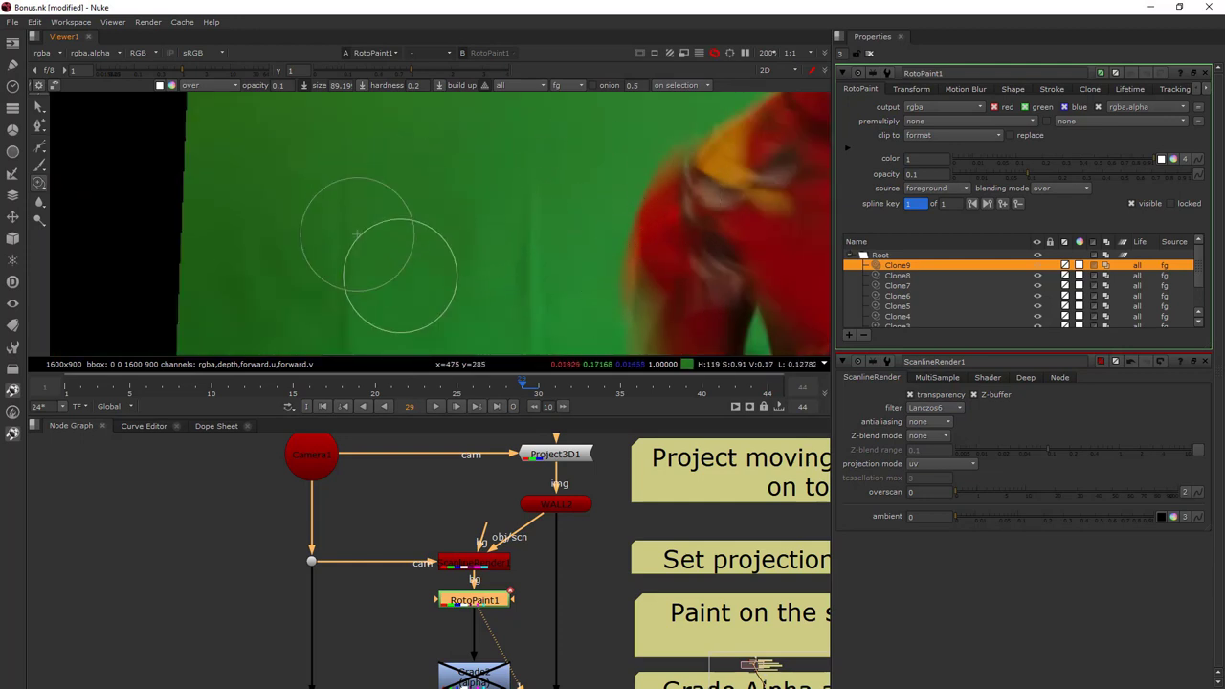
{"action": "left_click_drag", "start_coordinate": [357, 233], "coordinate": [389, 251]}
Play the cleaned stabilised plate through and go to frame 44
{"action": "scroll", "coordinate": [592, 188], "scroll_direction": "down", "scroll_amount": 5}
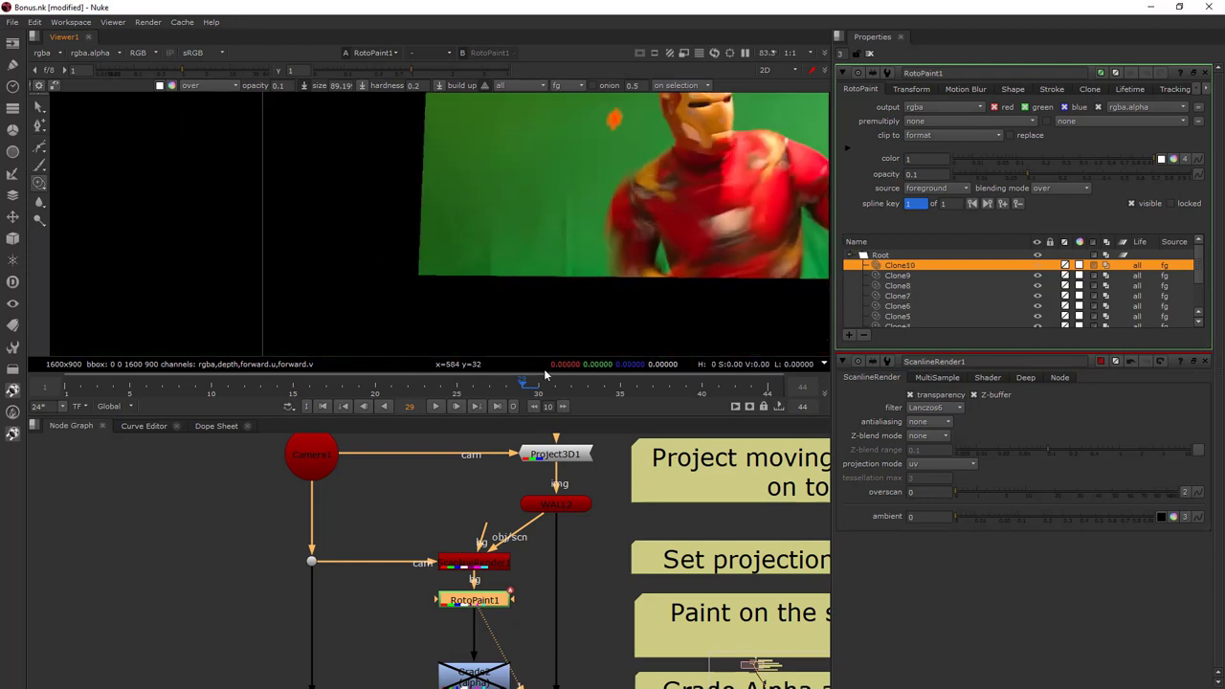
{"action": "left_click", "coordinate": [438, 407]}
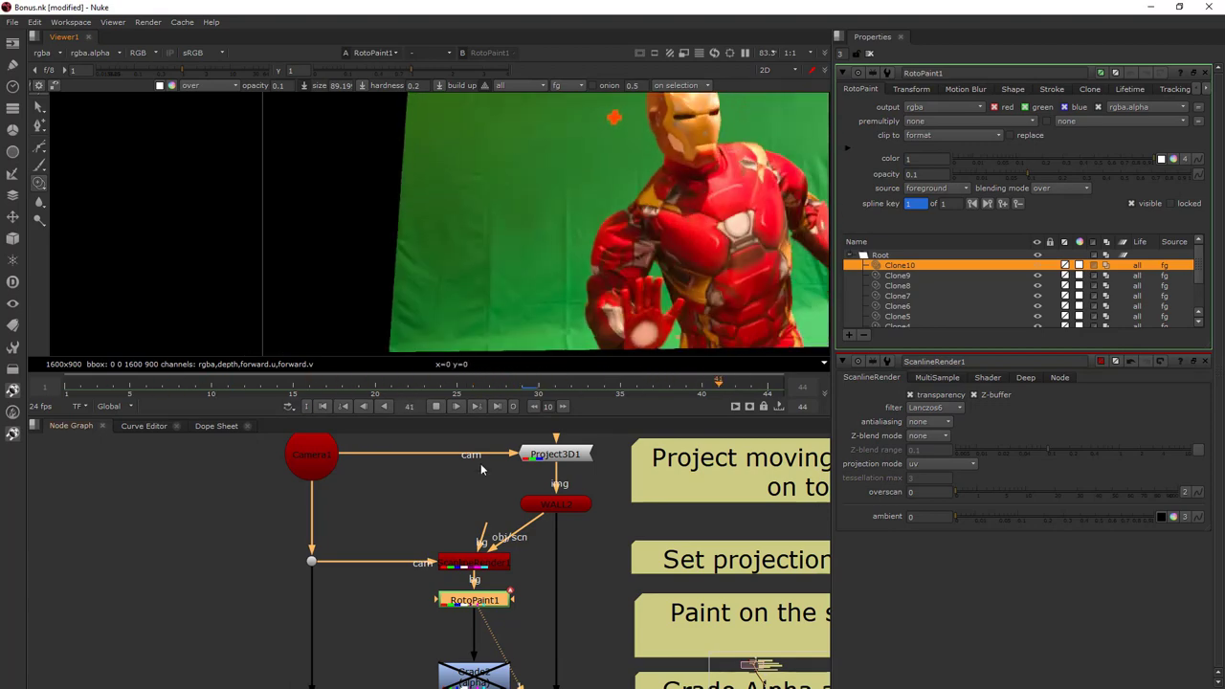
{"action": "left_click", "coordinate": [437, 407]}
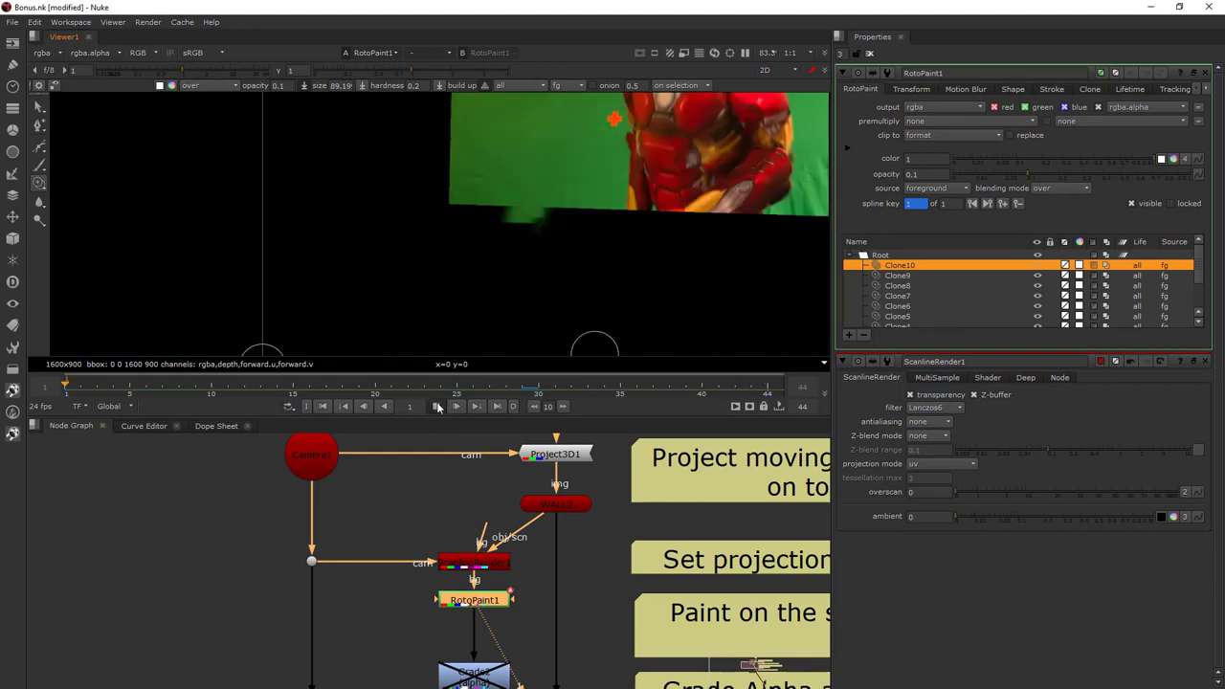
{"action": "left_click", "coordinate": [767, 393]}
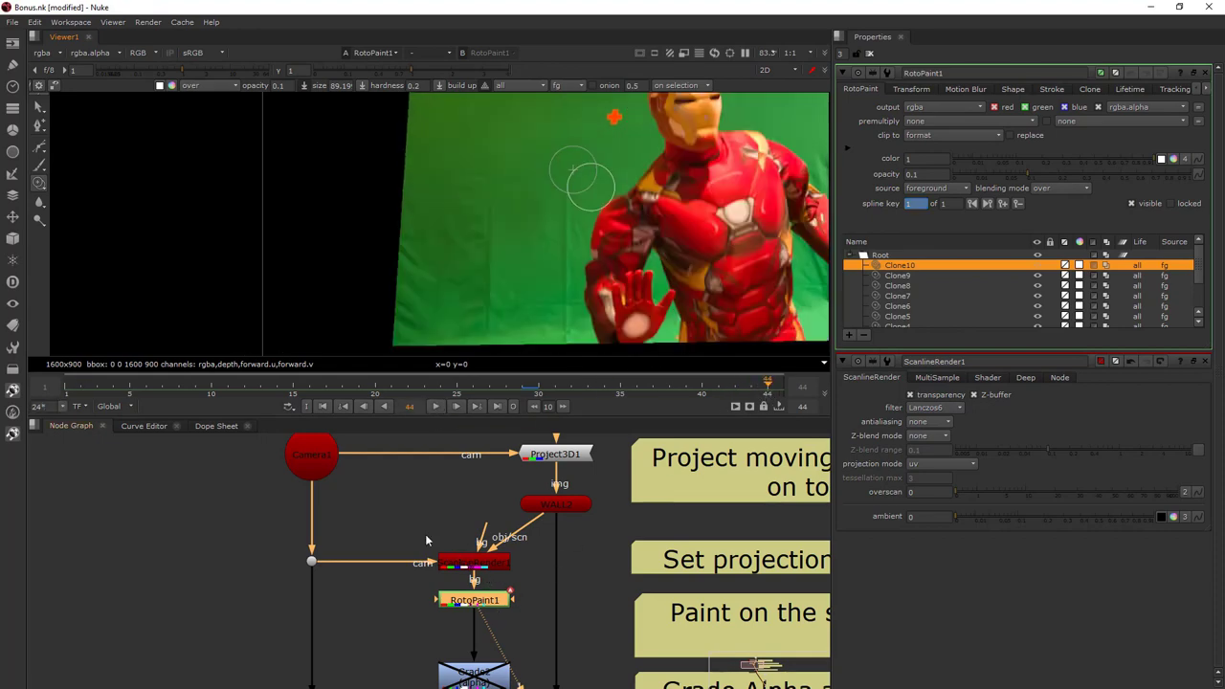
Examine the node chain from RotoPaint1 through the alpha grade, Premult and ApplyMaterial1 to the shot-camera ScanlineRender
{"action": "mouse_move", "coordinate": [492, 582]}
{"action": "middle_mouse_down"}
{"action": "mouse_move", "coordinate": [380, 491]}
{"action": "mouse_move", "coordinate": [390, 513]}
{"action": "middle_mouse_up"}
{"action": "scroll", "coordinate": [383, 497], "scroll_direction": "down", "scroll_amount": 2}
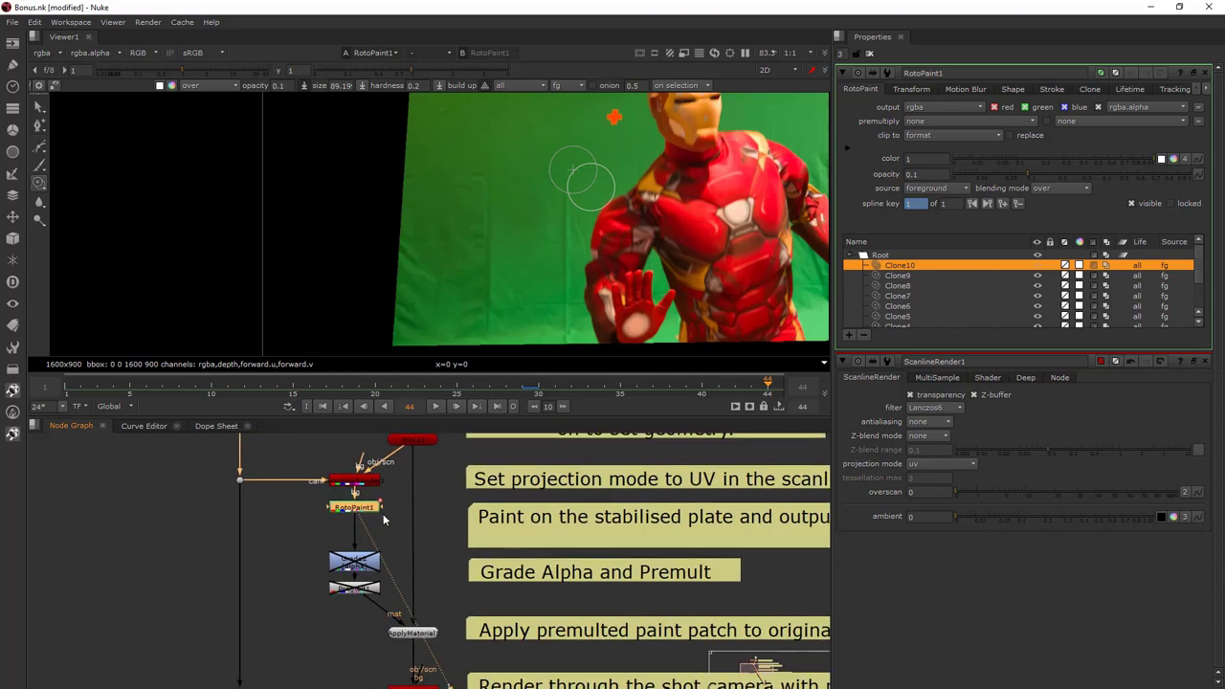
{"action": "middle_click_drag", "start_coordinate": [409, 566], "coordinate": [466, 606]}
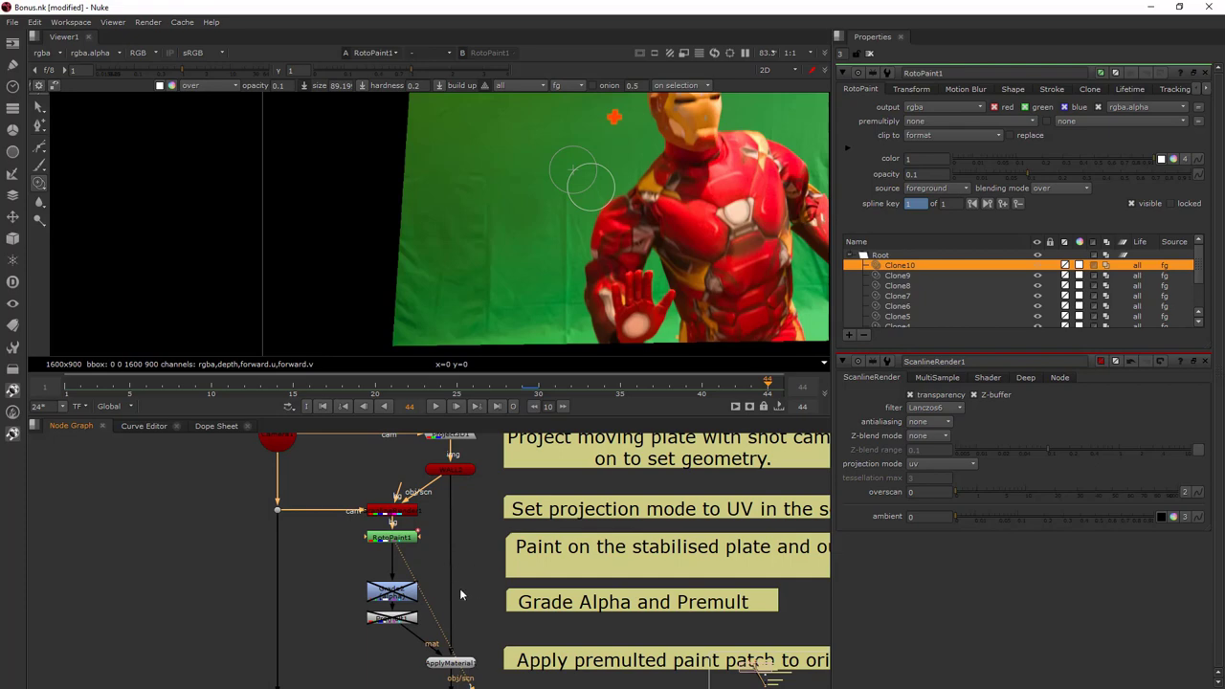
{"action": "middle_click_drag", "start_coordinate": [453, 601], "coordinate": [402, 530]}
{"action": "middle_click_drag", "start_coordinate": [405, 577], "coordinate": [412, 555]}
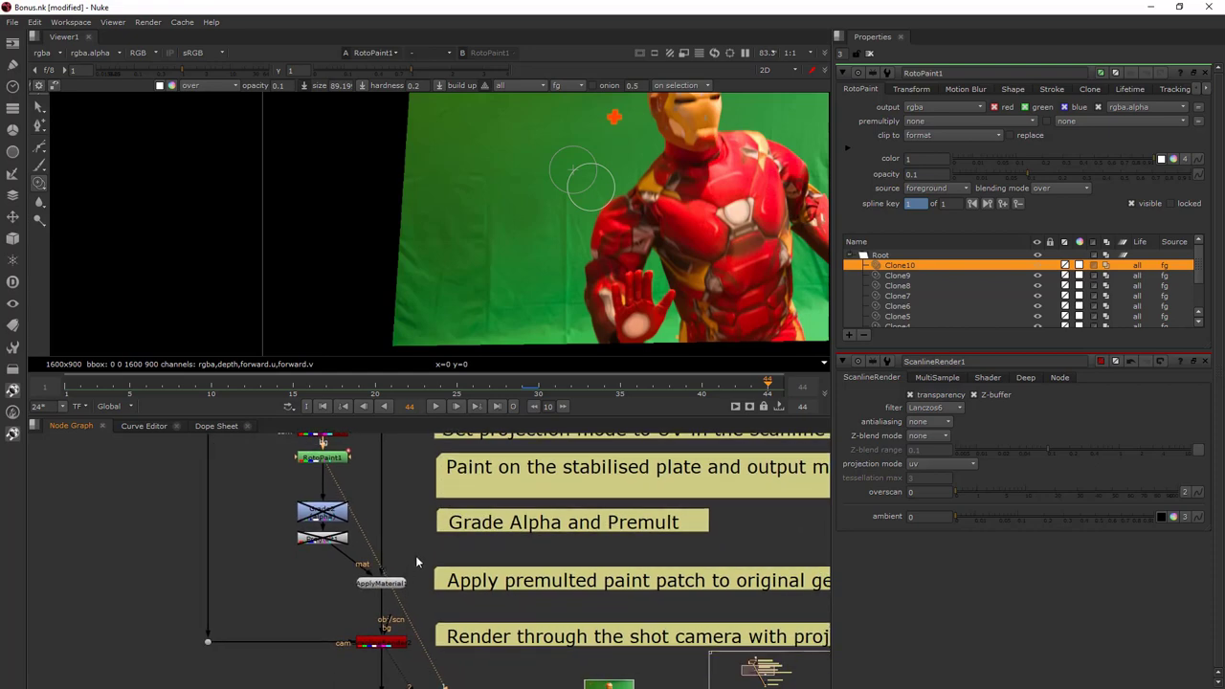
{"action": "middle_click_drag", "start_coordinate": [421, 589], "coordinate": [450, 541]}
{"action": "scroll", "coordinate": [392, 538], "scroll_direction": "up", "scroll_amount": 2}
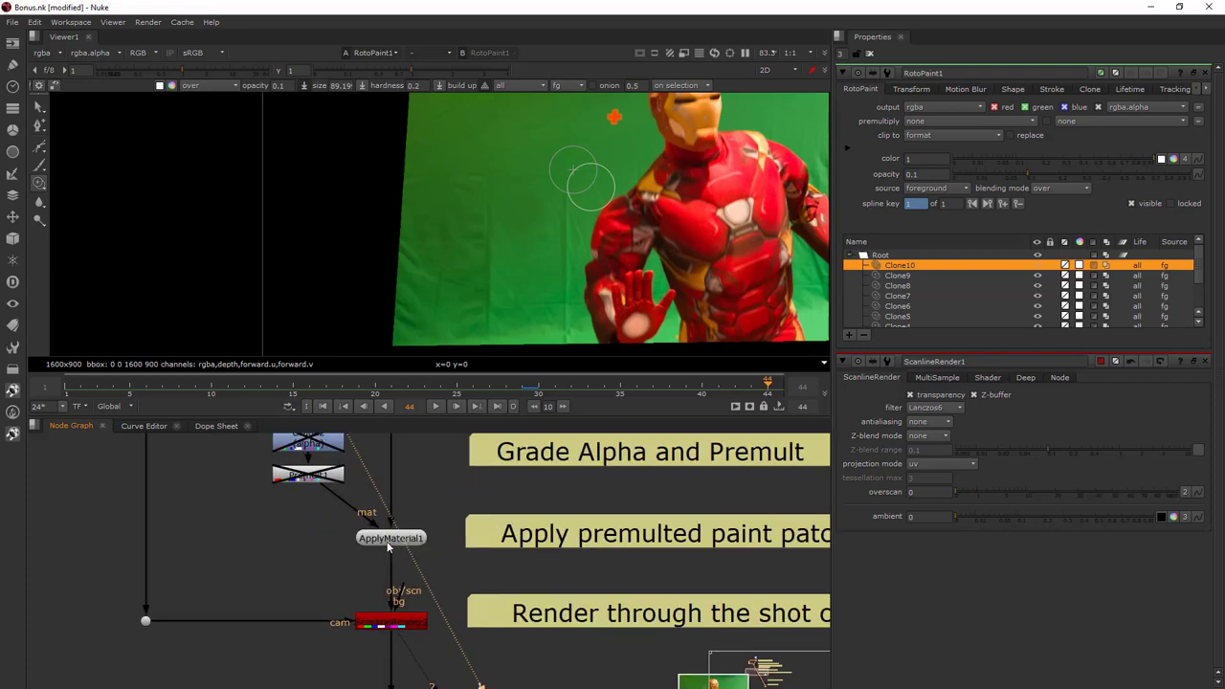
{"action": "middle_click_drag", "start_coordinate": [388, 546], "coordinate": [442, 582]}
{"action": "scroll", "coordinate": [475, 550], "scroll_direction": "down", "scroll_amount": 1}
{"action": "middle_click_drag", "start_coordinate": [475, 533], "coordinate": [500, 467]}
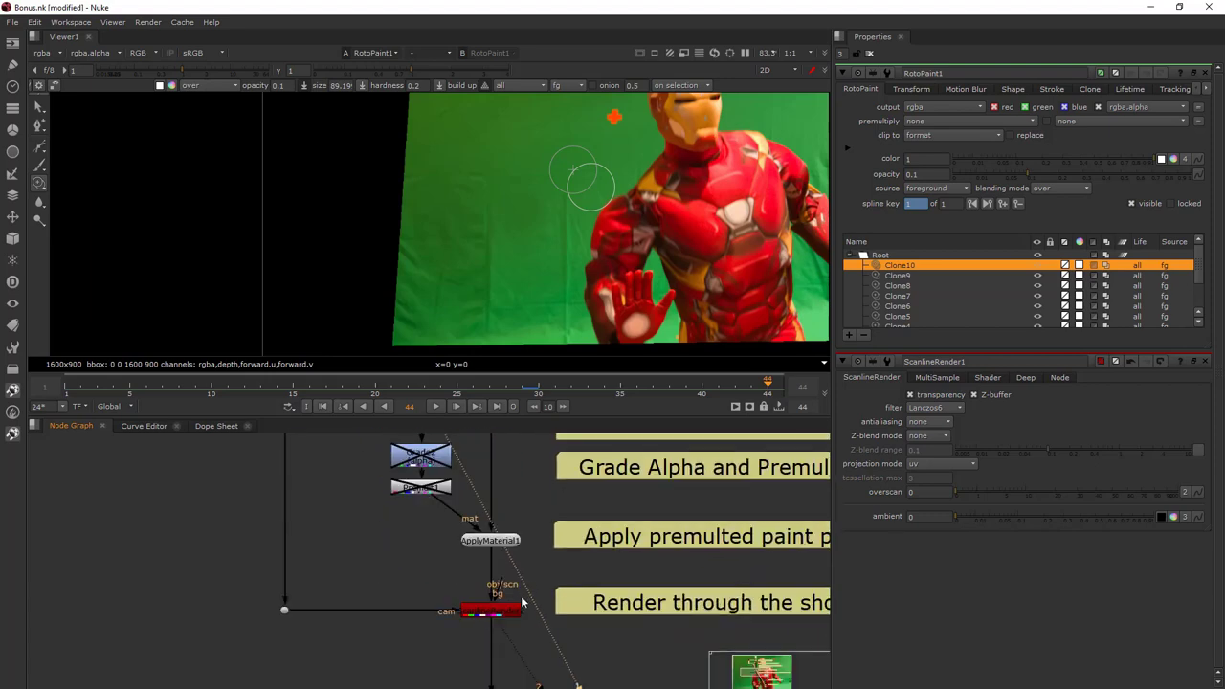
{"action": "middle_click_drag", "start_coordinate": [522, 604], "coordinate": [512, 572]}
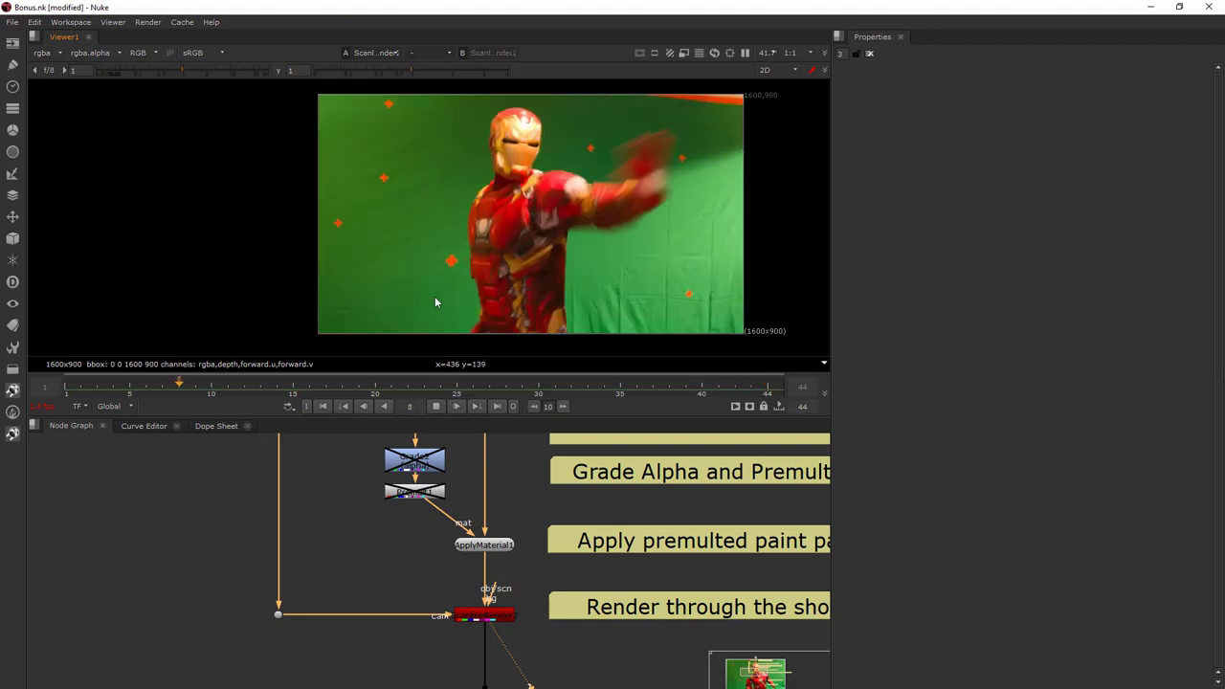
Stop playback and compare the original plate Read2 with the shot-camera ScanlineRender output at frame 44
{"action": "left_click", "coordinate": [439, 409]}
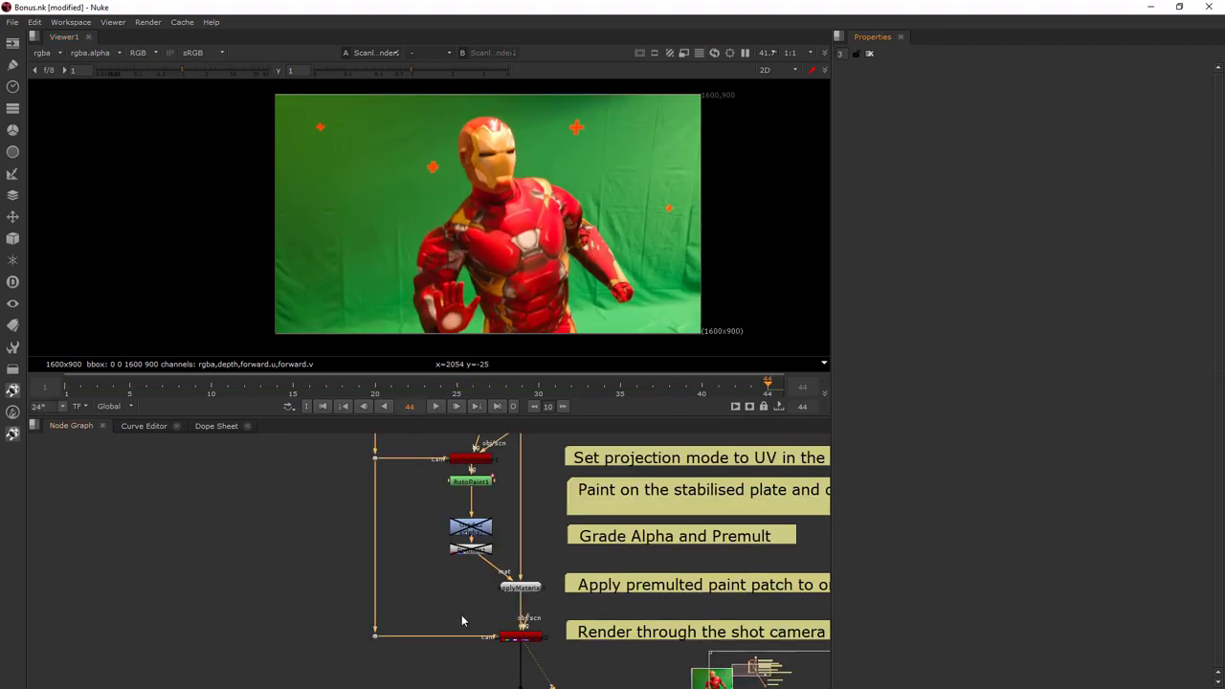
{"action": "left_click_drag", "start_coordinate": [467, 611], "coordinate": [572, 674]}
{"action": "scroll", "coordinate": [540, 578], "scroll_direction": "down", "scroll_amount": 2}
{"action": "middle_click_drag", "start_coordinate": [542, 553], "coordinate": [542, 649]}
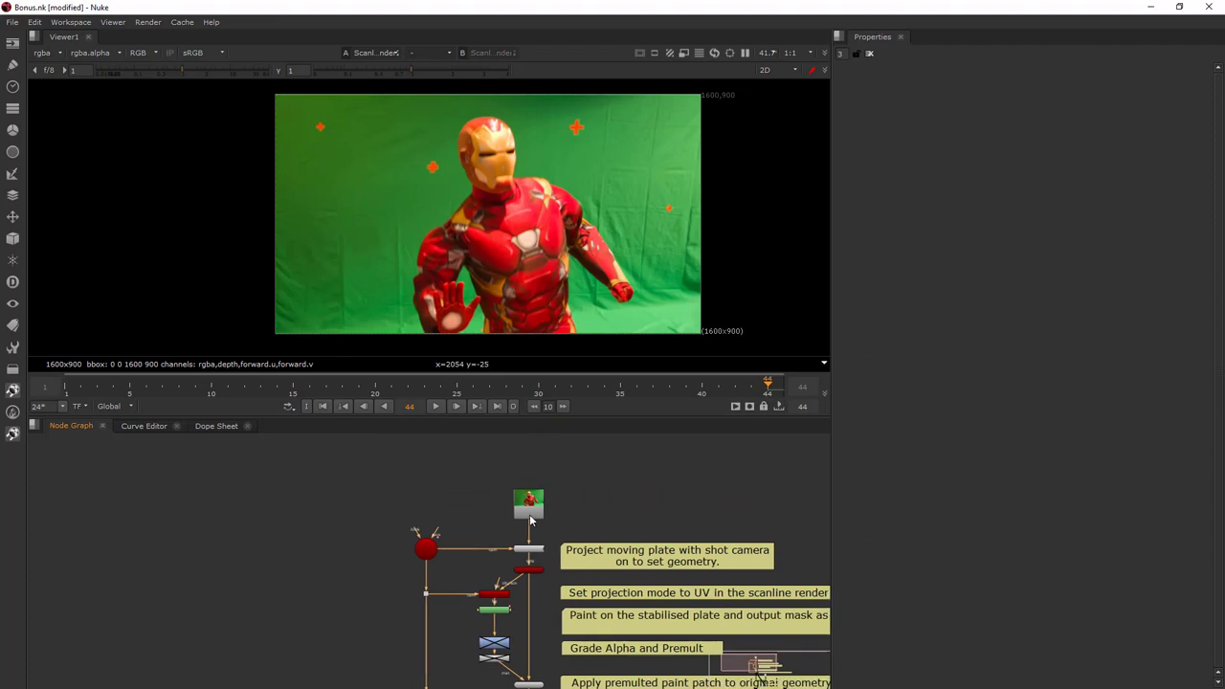
{"action": "left_click", "coordinate": [529, 514]}
{"action": "key", "text": "1"}
{"action": "middle_click_drag", "start_coordinate": [574, 604], "coordinate": [574, 464]}
{"action": "left_click_drag", "start_coordinate": [486, 565], "coordinate": [580, 642]}
{"action": "key", "text": "1"}
Inspect the shot-camera render's sharpness around the mask's eye slit
{"action": "scroll", "coordinate": [481, 164], "scroll_direction": "up", "scroll_amount": 2}
{"action": "scroll", "coordinate": [481, 165], "scroll_direction": "up", "scroll_amount": 8}
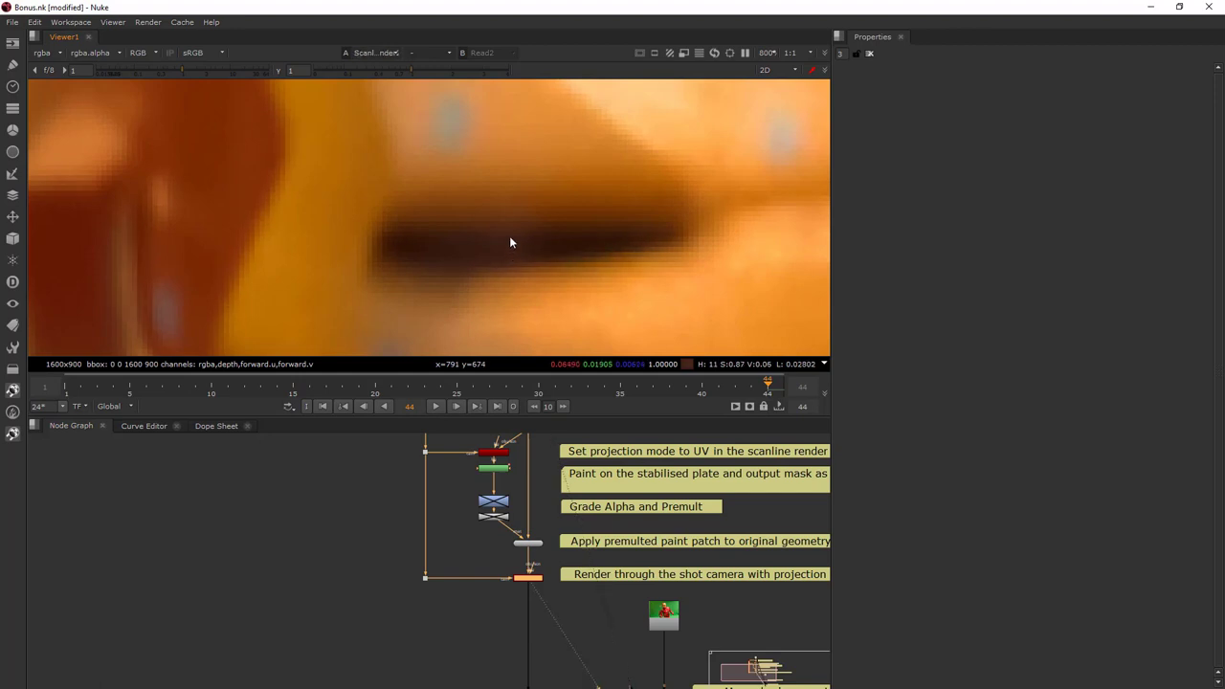
{"action": "scroll", "coordinate": [510, 240], "scroll_direction": "down", "scroll_amount": 2}
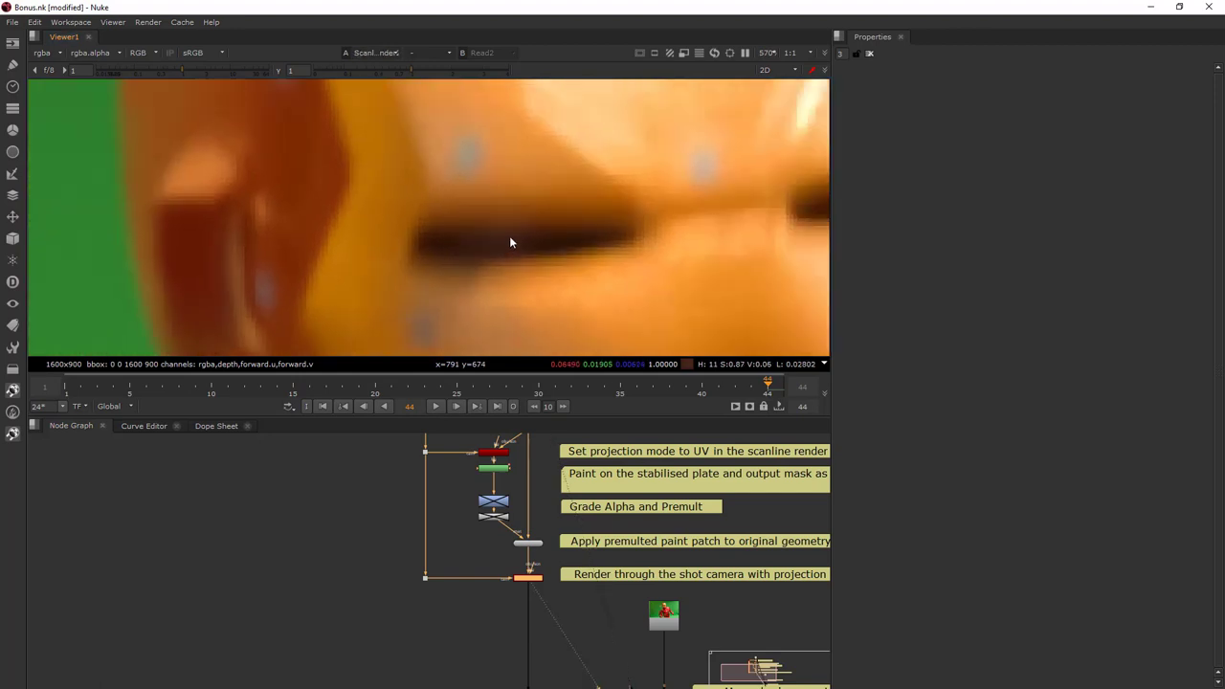
{"action": "middle_click_drag", "start_coordinate": [572, 284], "coordinate": [518, 289]}
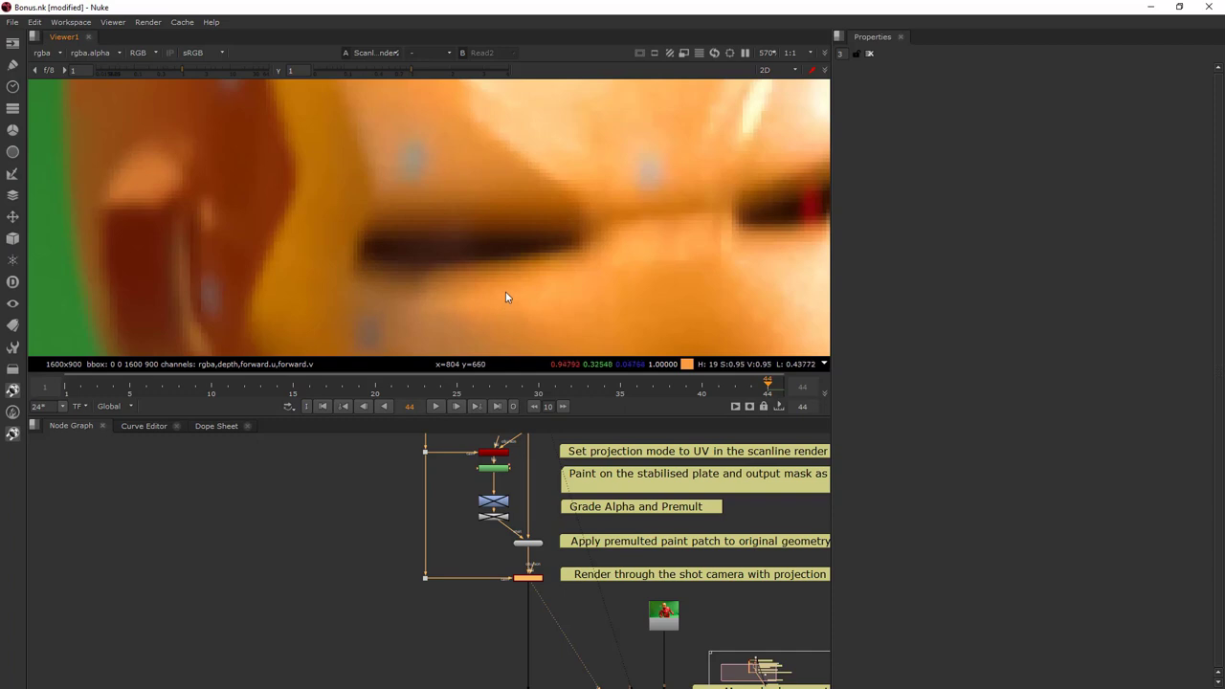
{"action": "scroll", "coordinate": [505, 290], "scroll_direction": "down", "scroll_amount": 9}
Display ScanlineRender1's stabilised UV render and view the figure within the smaller projected plate
{"action": "middle_click_drag", "start_coordinate": [507, 460], "coordinate": [522, 551]}
{"action": "scroll", "coordinate": [521, 551], "scroll_direction": "up", "scroll_amount": 3}
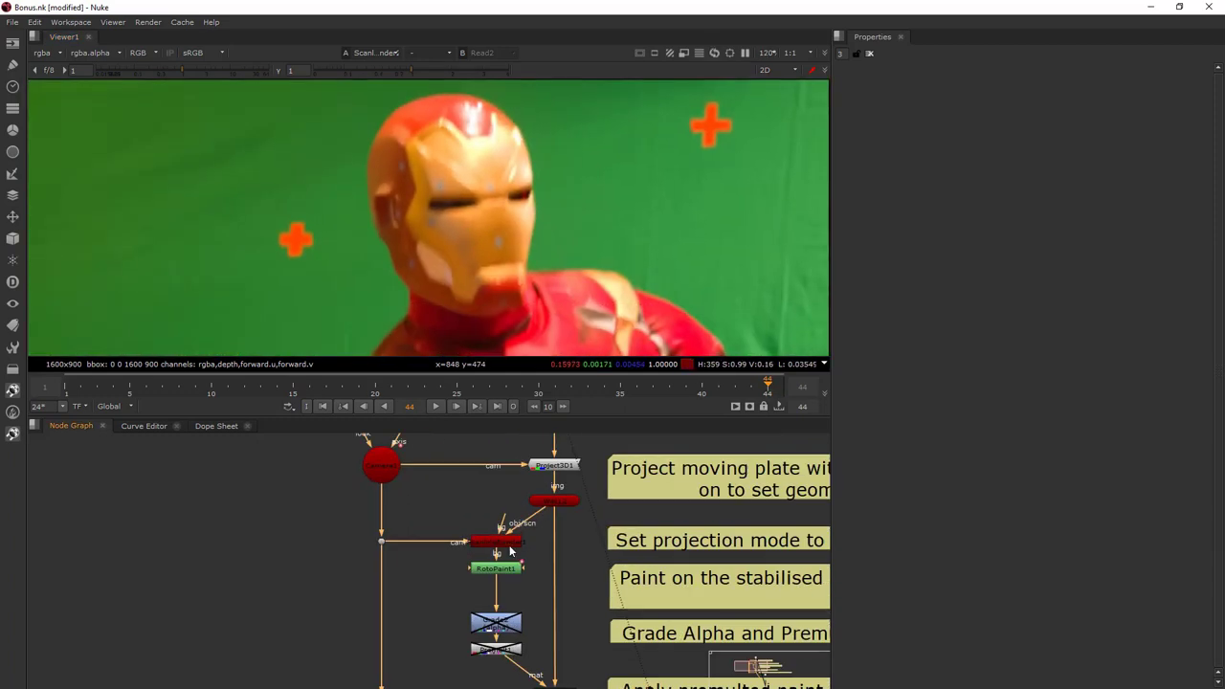
{"action": "scroll", "coordinate": [533, 185], "scroll_direction": "down", "scroll_amount": 6}
{"action": "scroll", "coordinate": [506, 182], "scroll_direction": "up", "scroll_amount": 3}
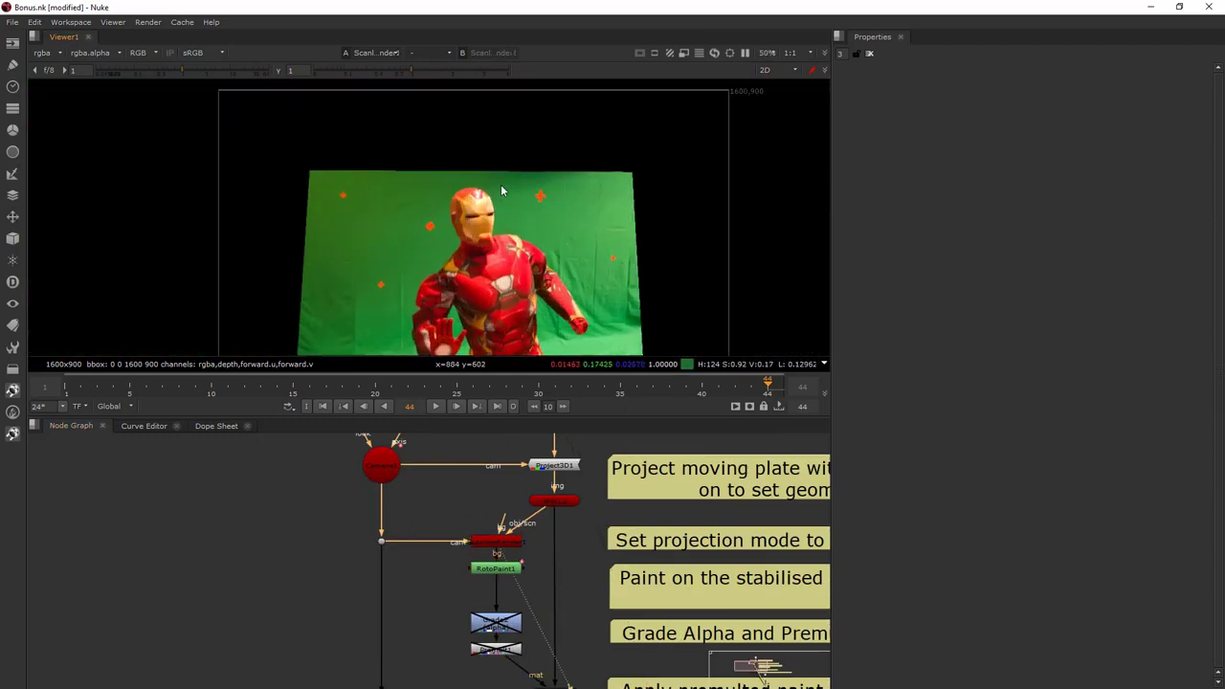
Display the ScanlineRender output below ApplyMaterial1 and inspect the mask's faceplate up close
{"action": "middle_click_drag", "start_coordinate": [557, 657], "coordinate": [512, 529]}
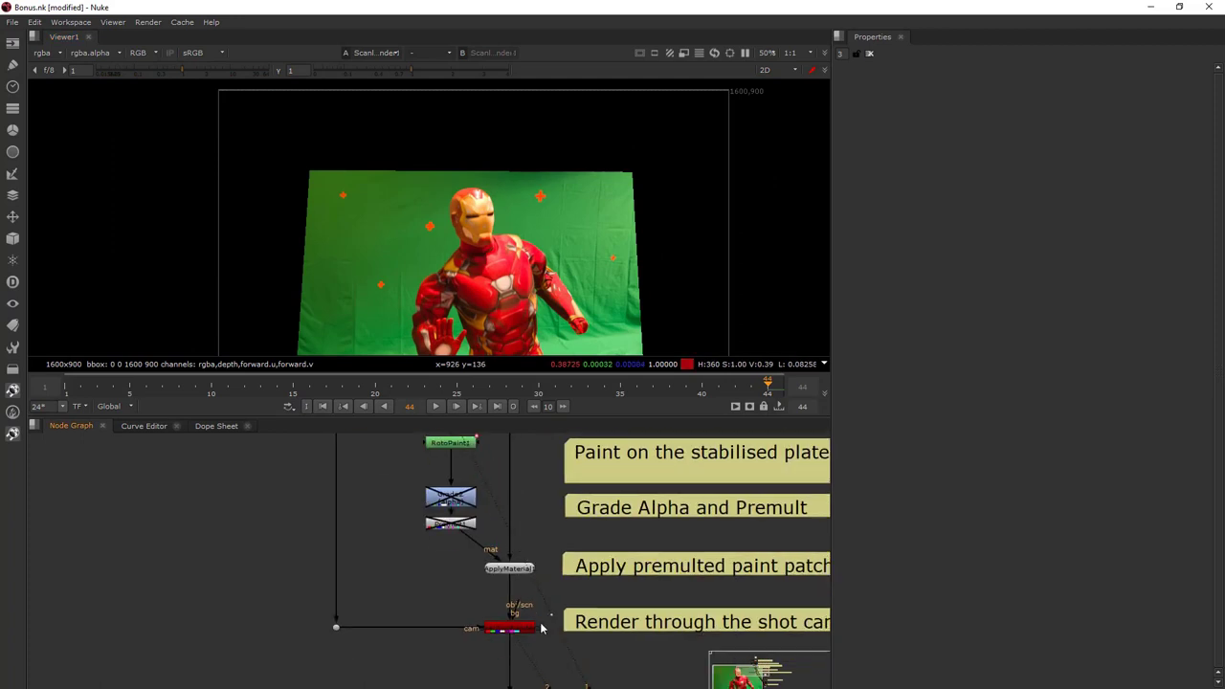
{"action": "left_click", "coordinate": [526, 628]}
{"action": "key", "text": "1"}
{"action": "left_click", "coordinate": [468, 678]}
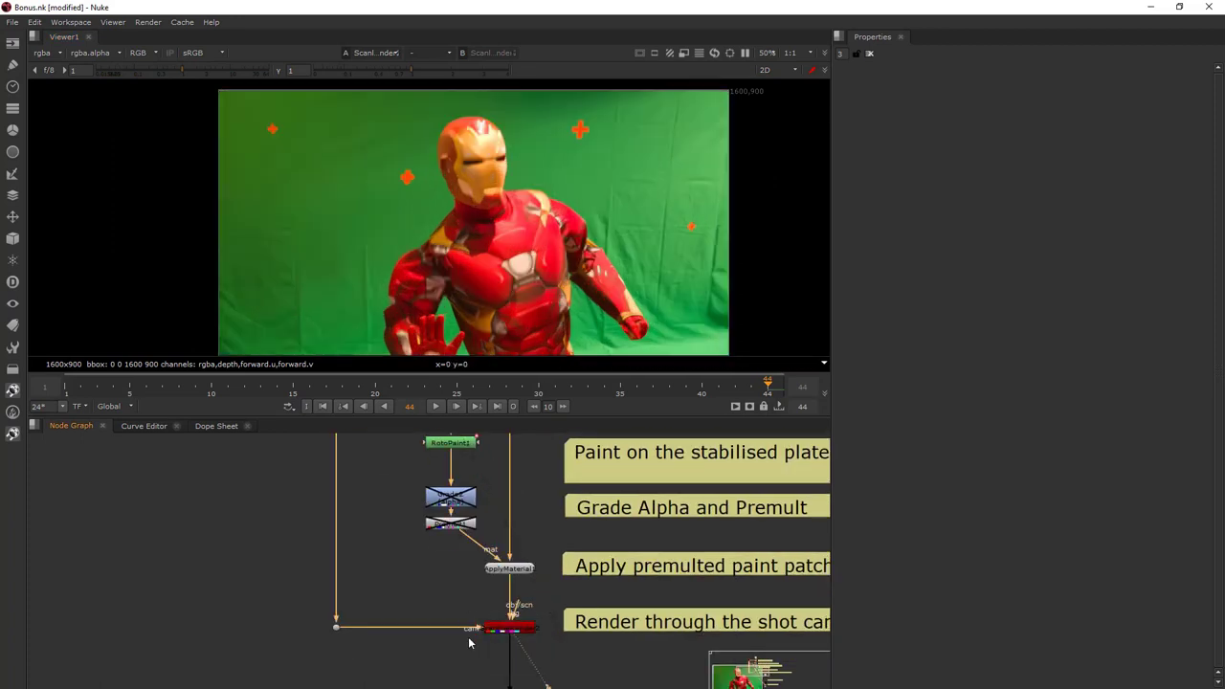
{"action": "scroll", "coordinate": [494, 182], "scroll_direction": "up", "scroll_amount": 5}
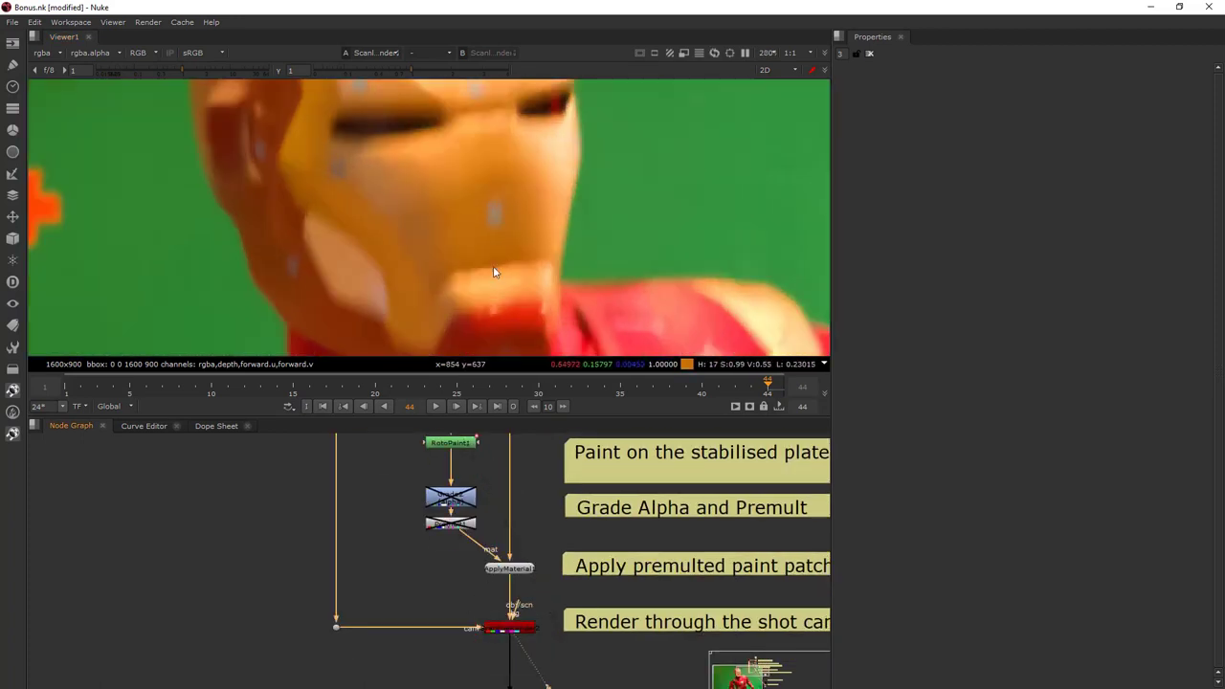
Display the original plate Read2 to compare its faceplate detail with the shot-camera render
{"action": "middle_click_drag", "start_coordinate": [567, 498], "coordinate": [575, 643]}
{"action": "scroll", "coordinate": [575, 641], "scroll_direction": "down", "scroll_amount": 3}
{"action": "left_click", "coordinate": [539, 517]}
{"action": "key", "text": "1"}
{"action": "middle_click_drag", "start_coordinate": [583, 587], "coordinate": [588, 402]}
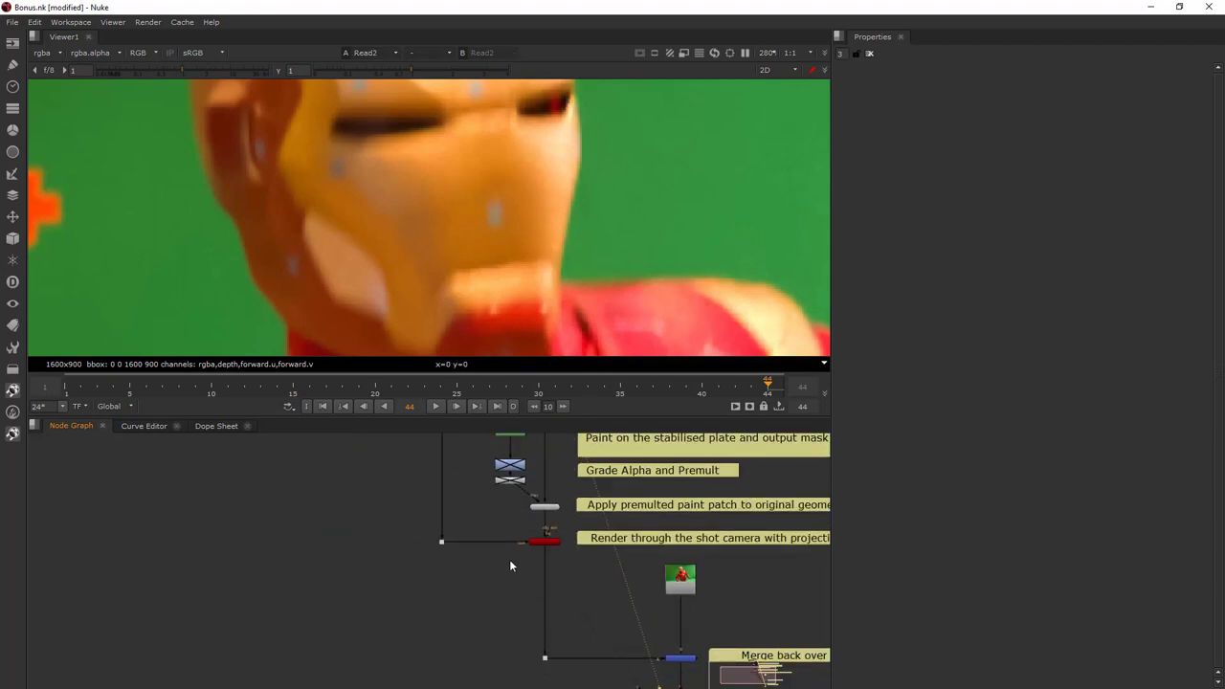
Display the shot-camera ScanlineRender output and inspect its eye-slit and faceplate detail against the original plate
{"action": "left_click", "coordinate": [545, 542]}
{"action": "scroll", "coordinate": [411, 218], "scroll_direction": "up", "scroll_amount": 4}
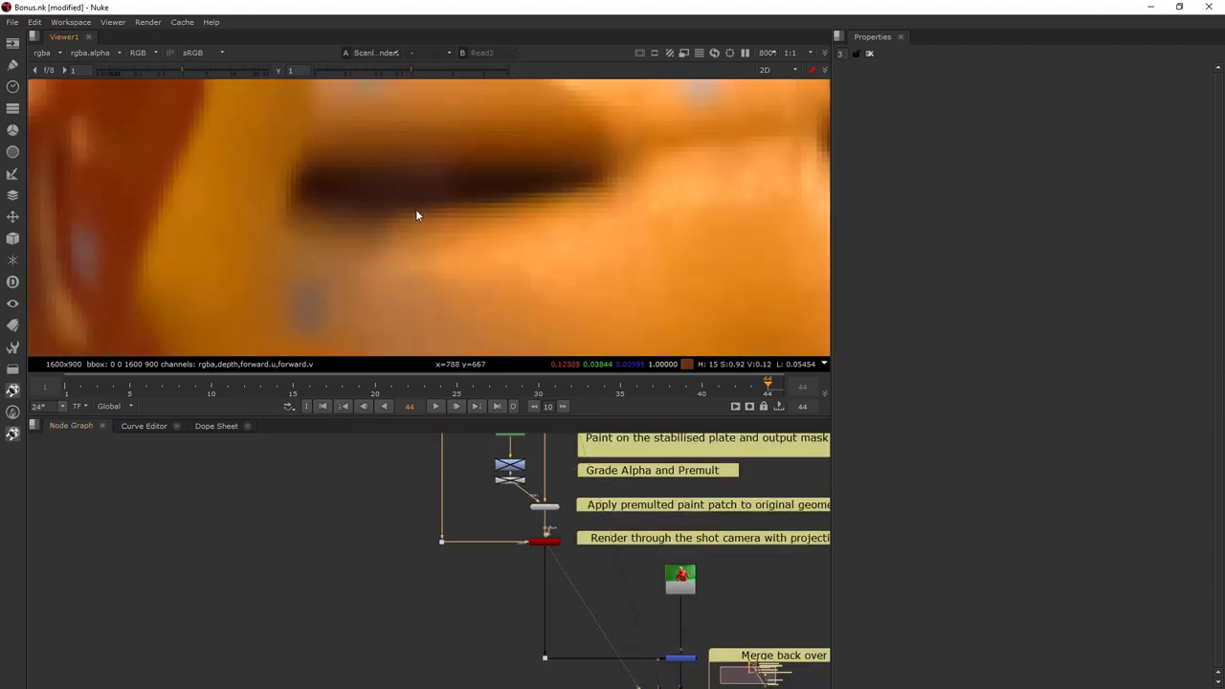
{"action": "key", "text": "1"}
{"action": "scroll", "coordinate": [634, 232], "scroll_direction": "down", "scroll_amount": 5}
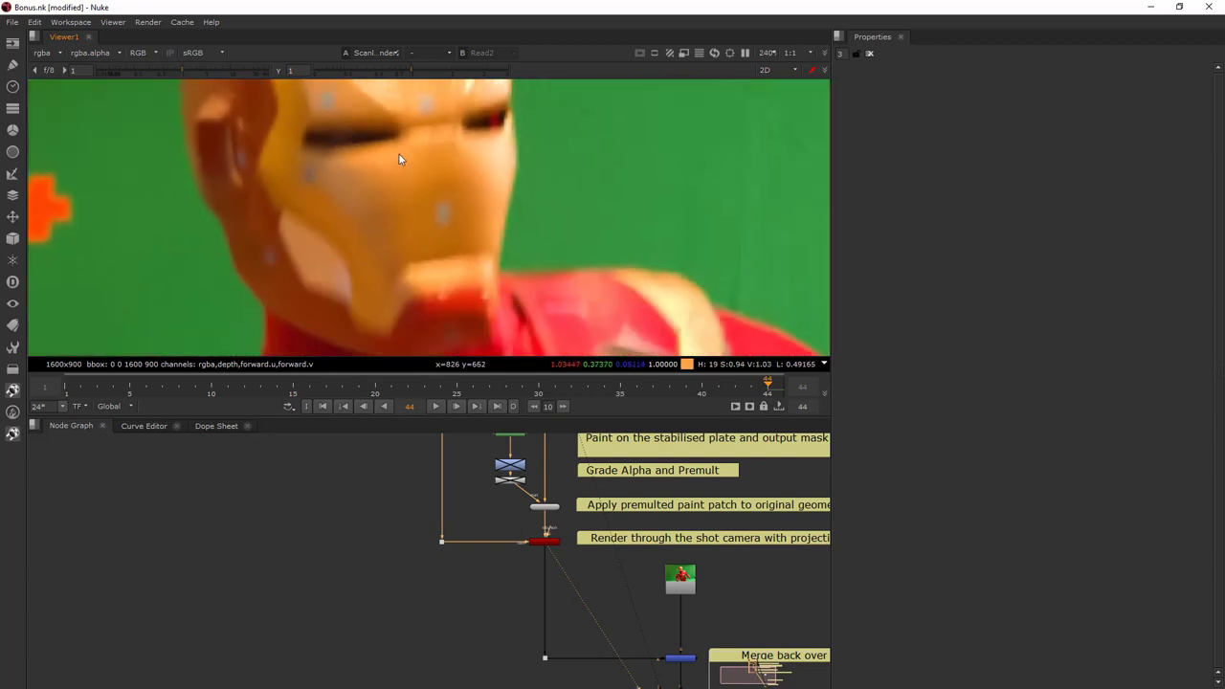
{"action": "scroll", "coordinate": [445, 206], "scroll_direction": "down", "scroll_amount": 2}
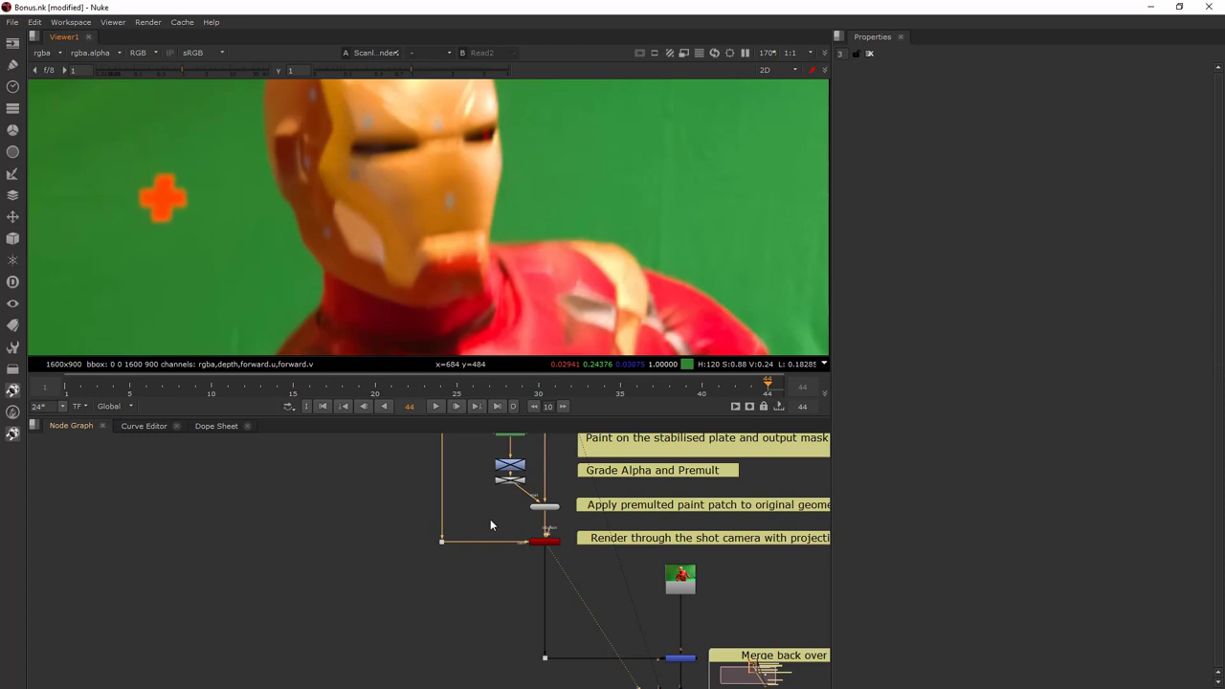
Set RotoPaint1's output mask to rgba.alpha and view the alpha of the painted area
{"action": "scroll", "coordinate": [513, 467], "scroll_direction": "up", "scroll_amount": 5}
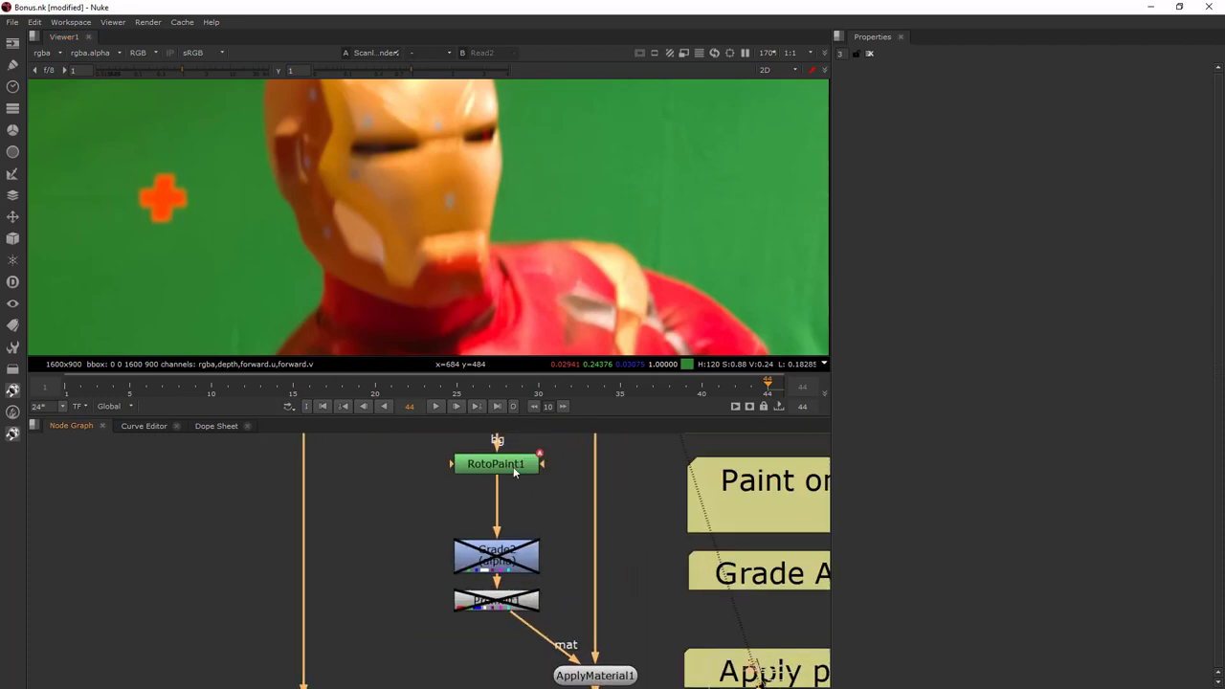
{"action": "double_click", "coordinate": [512, 465]}
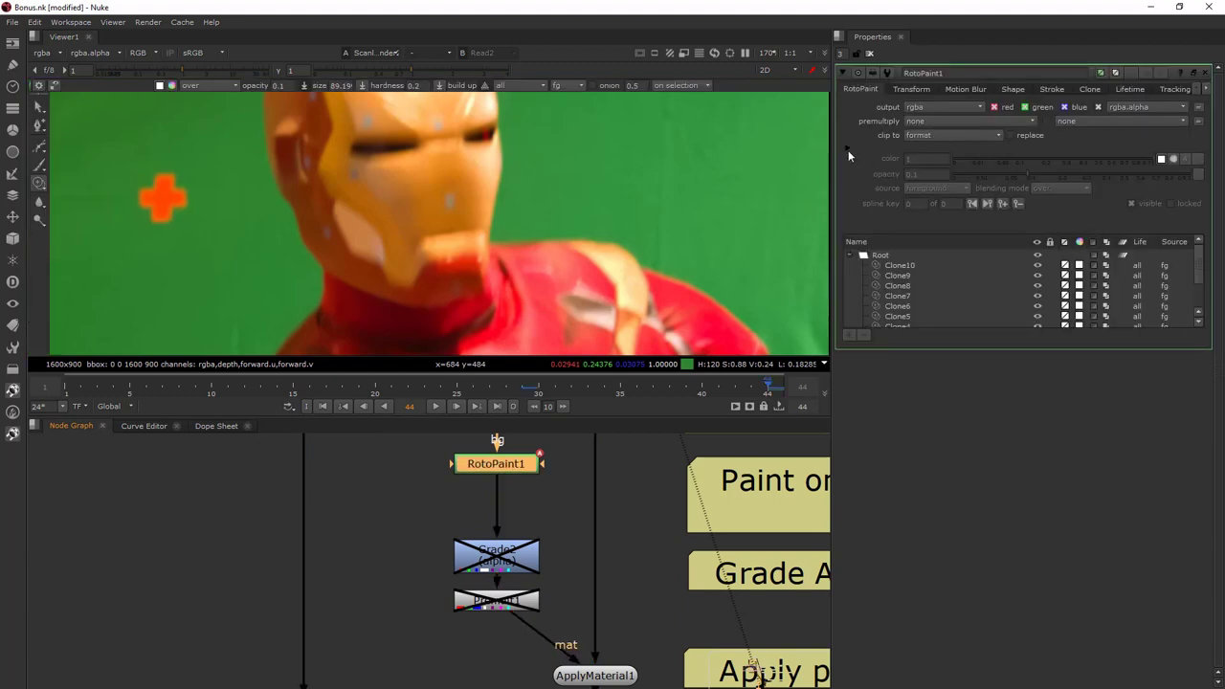
{"action": "left_click", "coordinate": [847, 150]}
{"action": "left_click", "coordinate": [930, 188]}
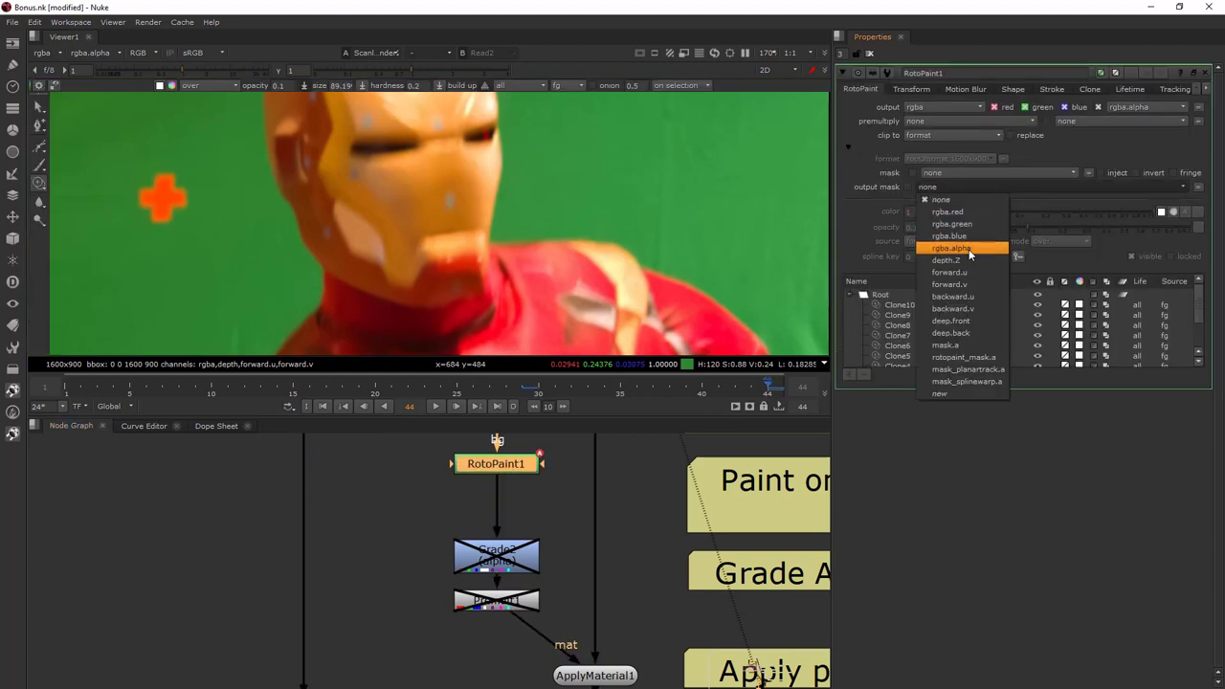
{"action": "left_click", "coordinate": [970, 251]}
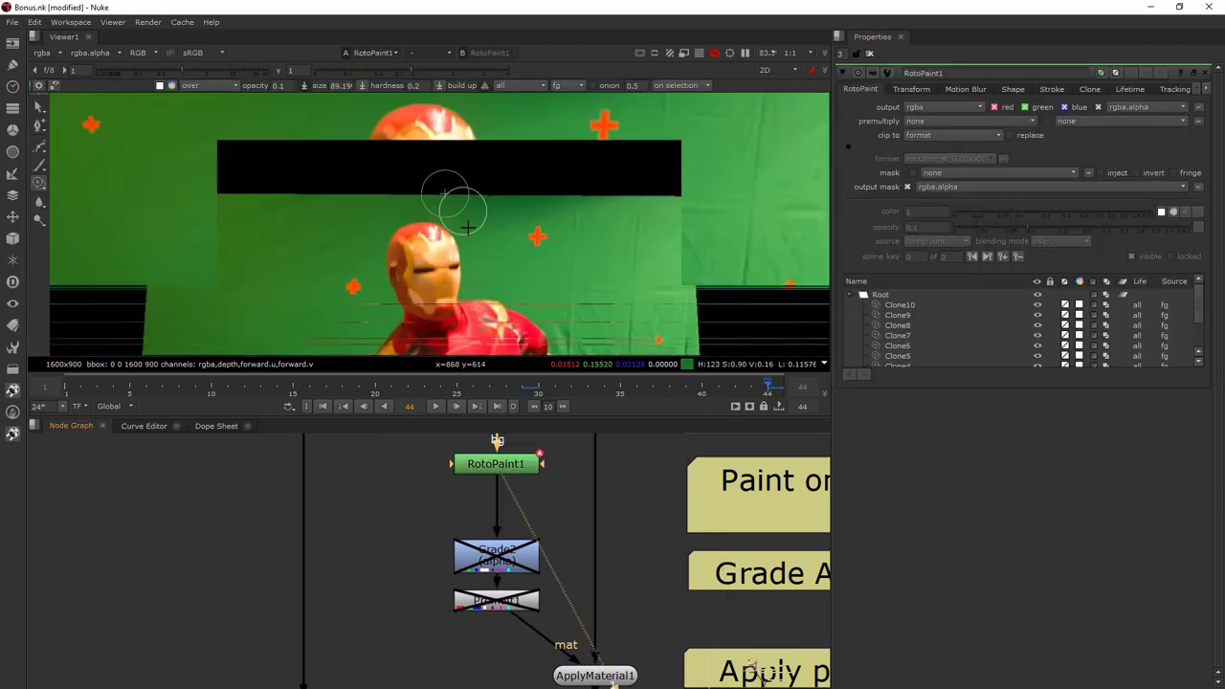
{"action": "middle_click_drag", "start_coordinate": [465, 210], "coordinate": [582, 96]}
{"action": "key", "text": "a"}
{"action": "middle_click_drag", "start_coordinate": [478, 265], "coordinate": [569, 294]}
Enable the Grade2 (alpha) node below RotoPaint1 and open its settings
{"action": "scroll", "coordinate": [524, 499], "scroll_direction": "up", "scroll_amount": 3}
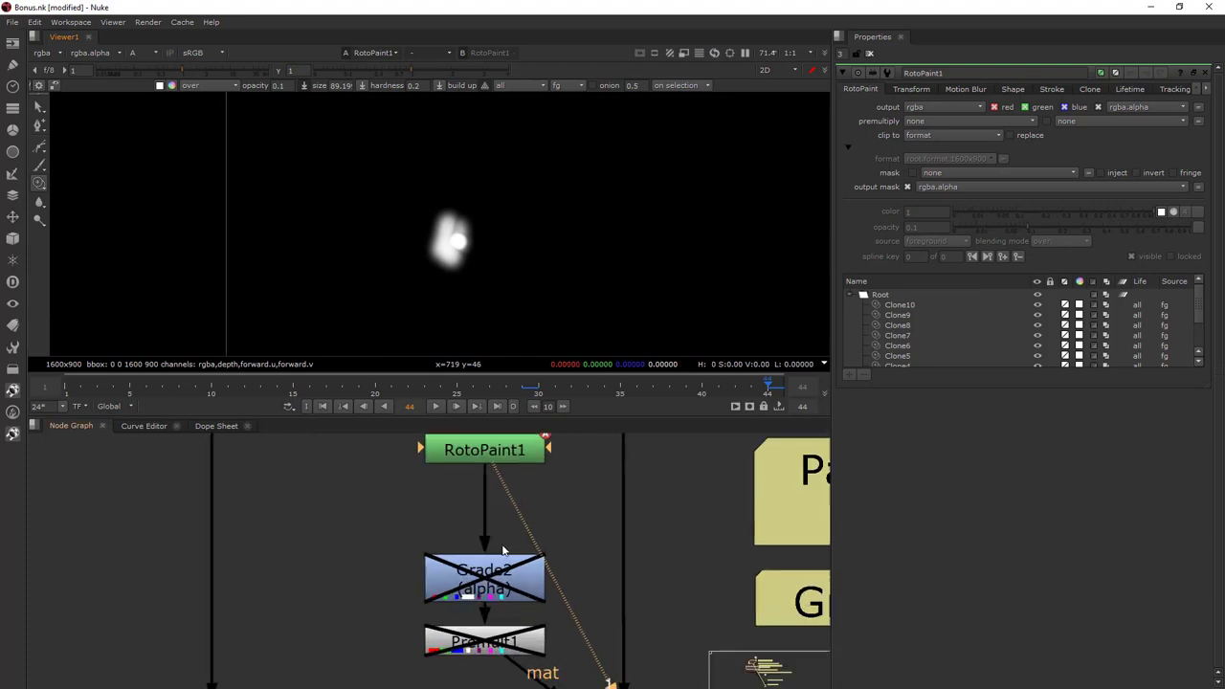
{"action": "scroll", "coordinate": [502, 550], "scroll_direction": "up", "scroll_amount": 1}
{"action": "left_click", "coordinate": [491, 593]}
{"action": "double_click", "coordinate": [491, 595]}
{"action": "key", "text": "d"}
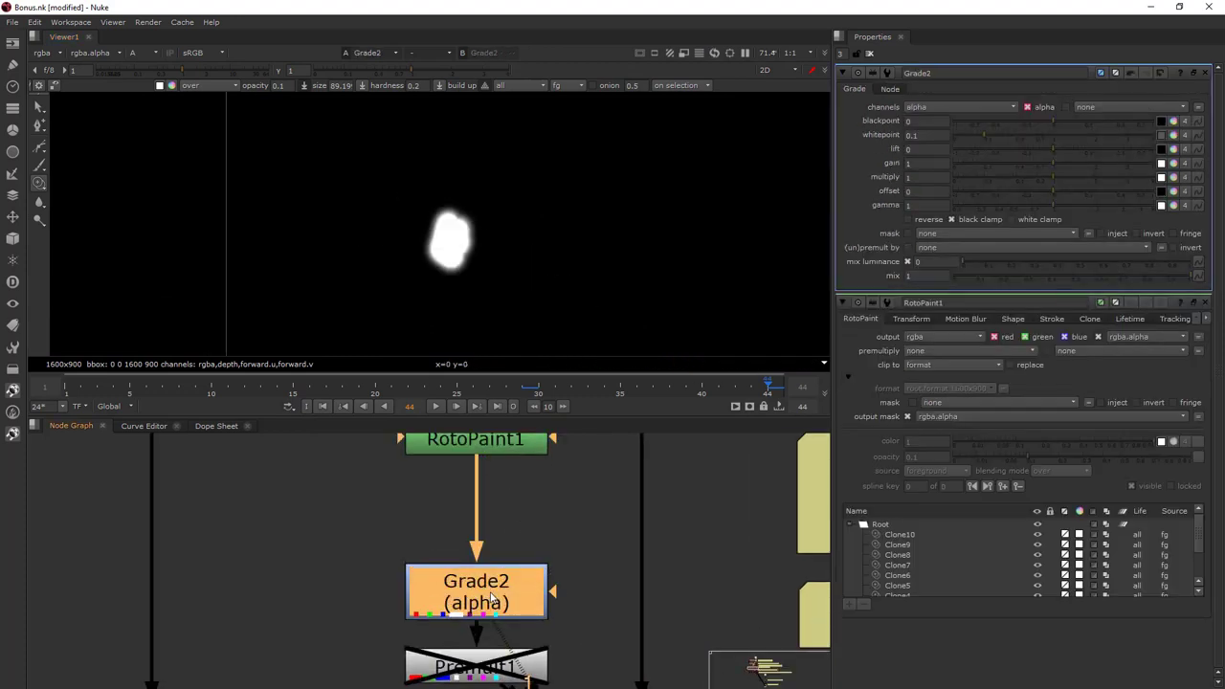
Enable Premult1 and view its premultiplied paint patch in colour
{"action": "middle_click_drag", "start_coordinate": [559, 571], "coordinate": [551, 497]}
{"action": "left_click", "coordinate": [468, 592]}
{"action": "key", "text": "d"}
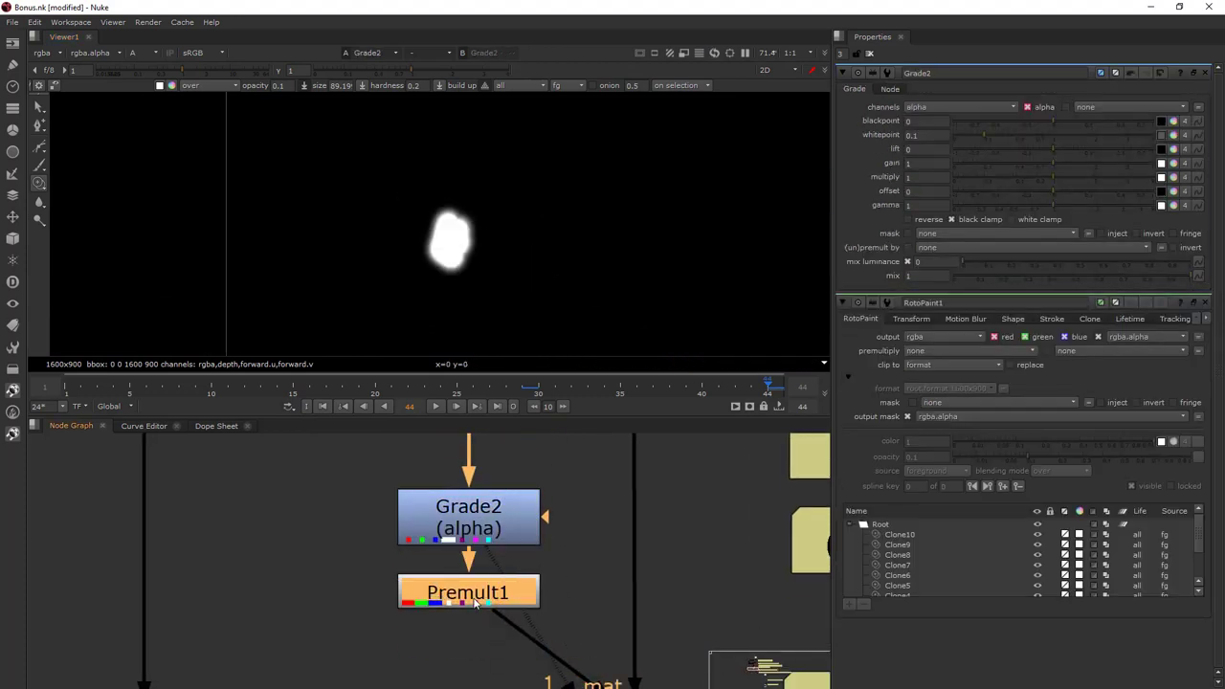
{"action": "double_click", "coordinate": [468, 591]}
{"action": "key", "text": "a"}
{"action": "scroll", "coordinate": [486, 172], "scroll_direction": "up", "scroll_amount": 2}
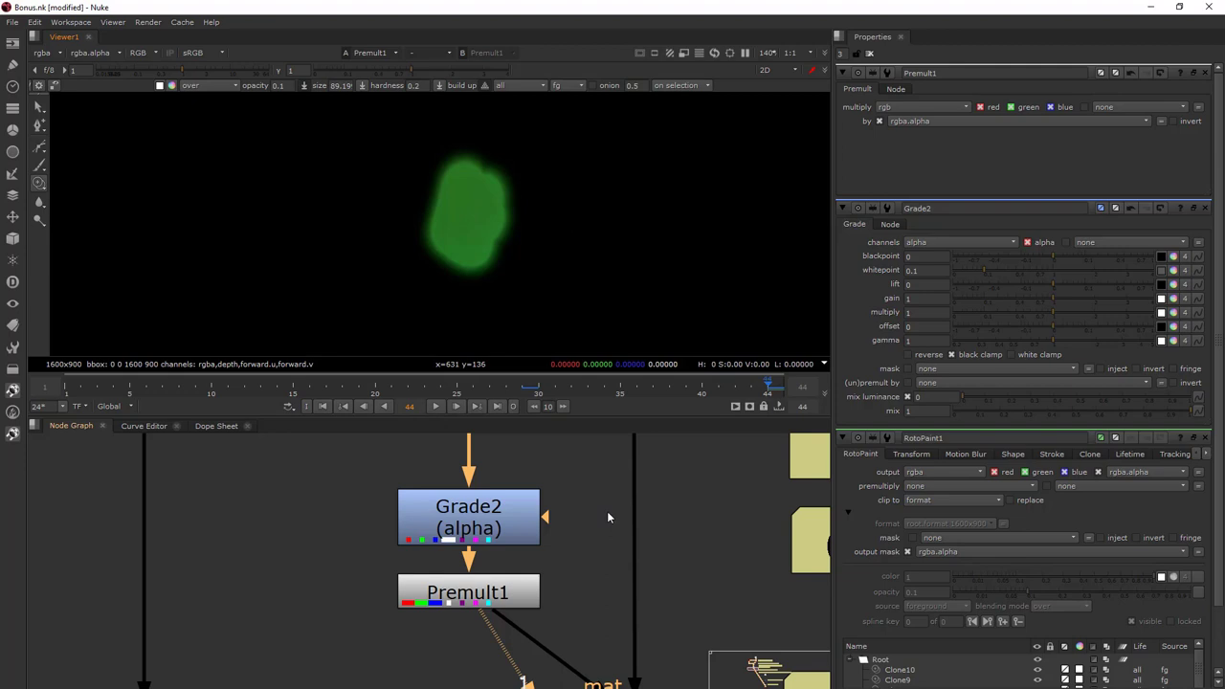
{"action": "scroll", "coordinate": [629, 507], "scroll_direction": "down", "scroll_amount": 2}
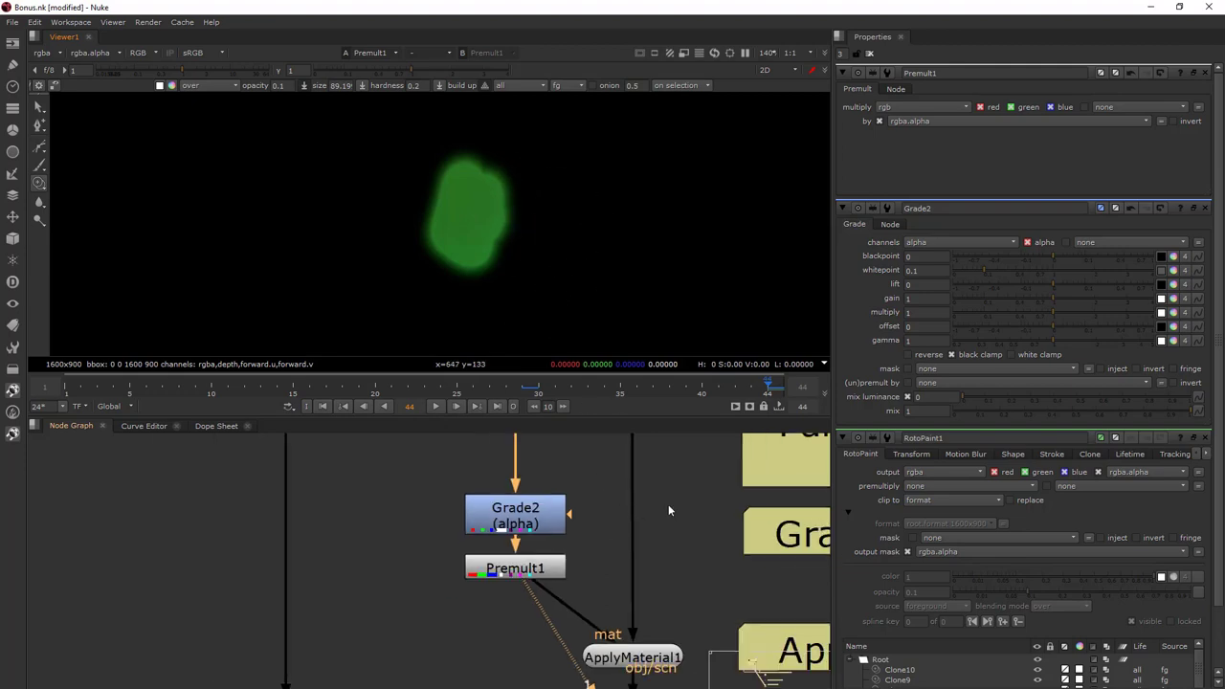
Disable Grade2 and Premult1, and compare the original plates with the shot-camera render around the mask's eye slit
{"action": "scroll", "coordinate": [626, 585], "scroll_direction": "down", "scroll_amount": 3}
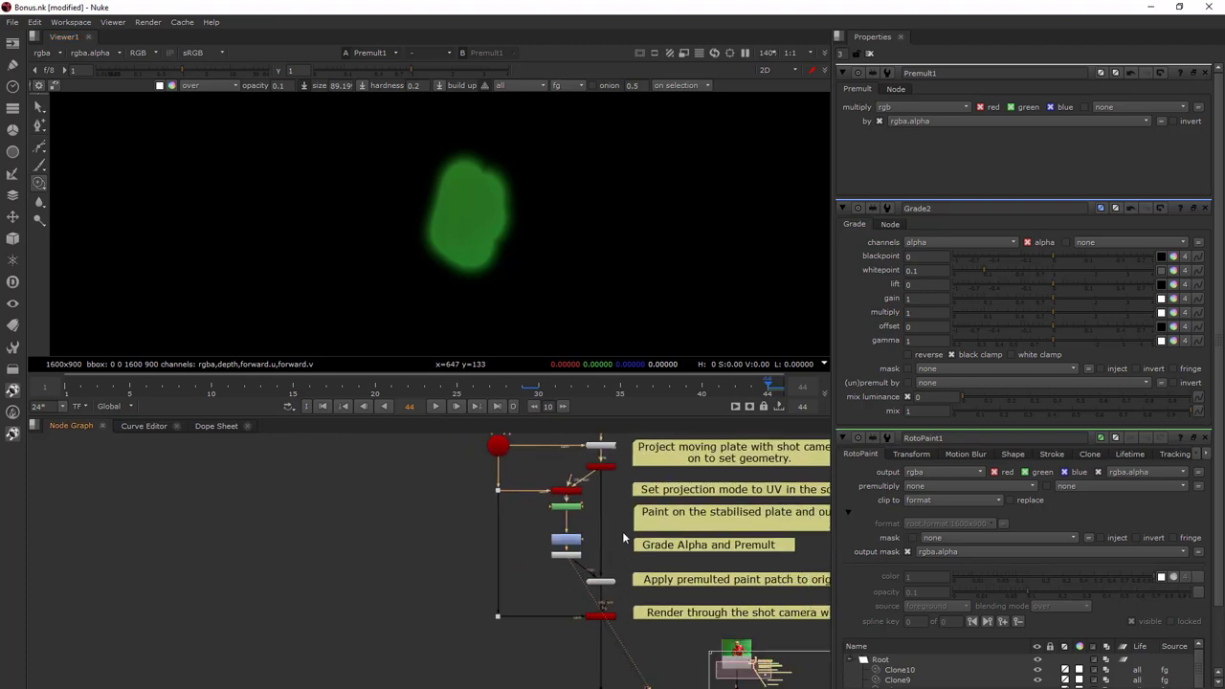
{"action": "scroll", "coordinate": [622, 538], "scroll_direction": "down", "scroll_amount": 3}
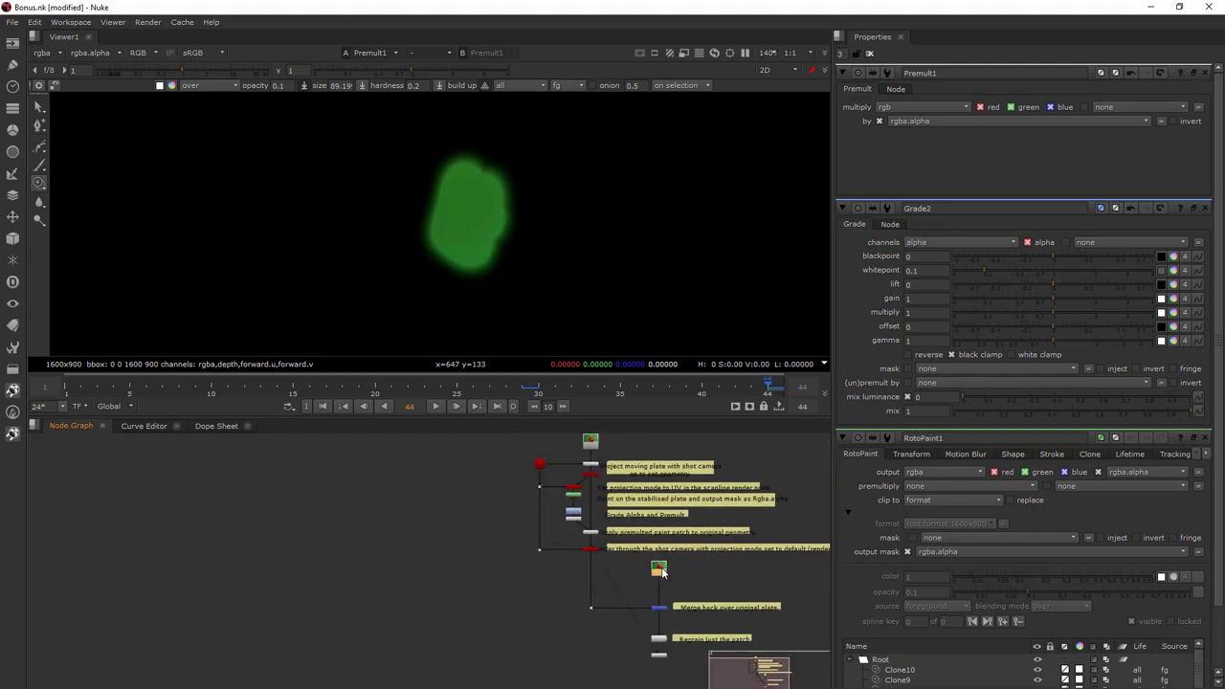
{"action": "key", "text": "1"}
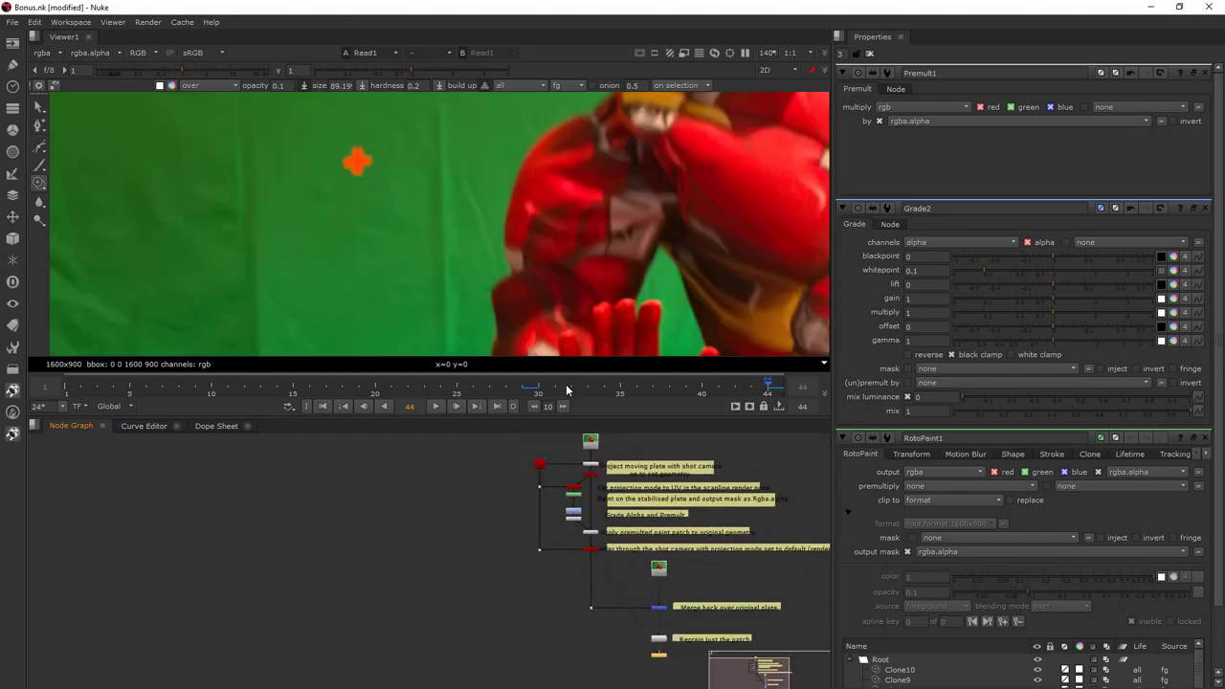
{"action": "scroll", "coordinate": [560, 287], "scroll_direction": "down", "scroll_amount": 2}
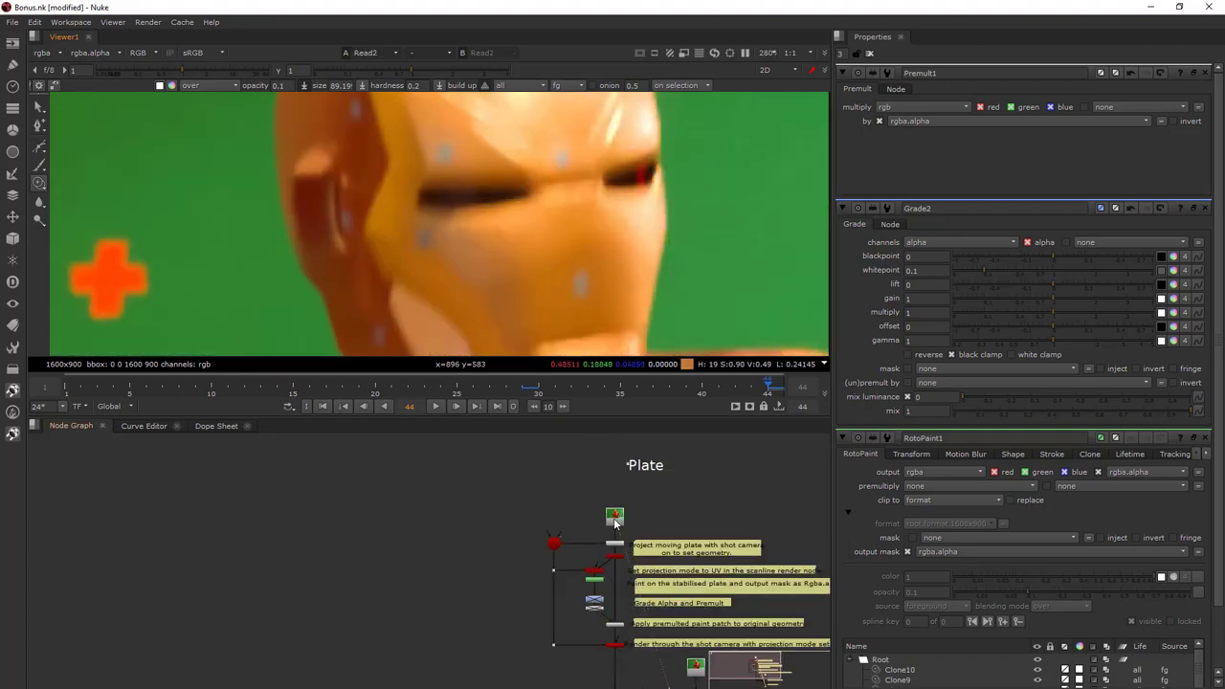
{"action": "left_click", "coordinate": [608, 643]}
{"action": "key", "text": "1"}
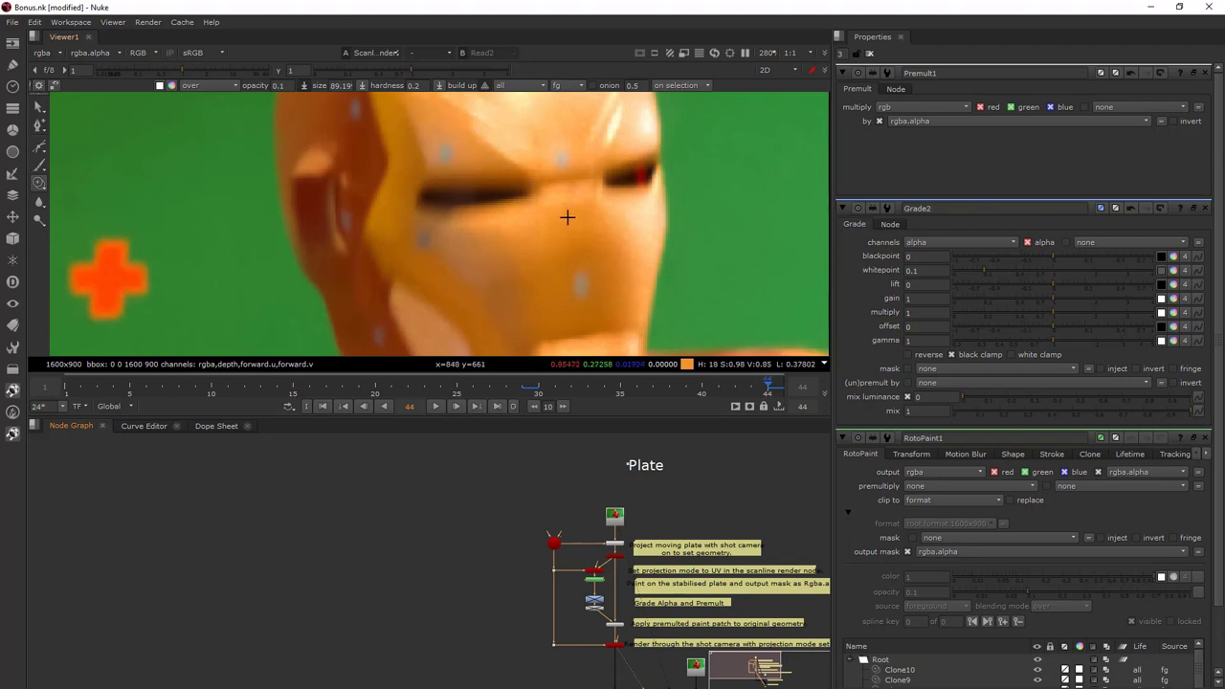
{"action": "scroll", "coordinate": [570, 219], "scroll_direction": "up", "scroll_amount": 5}
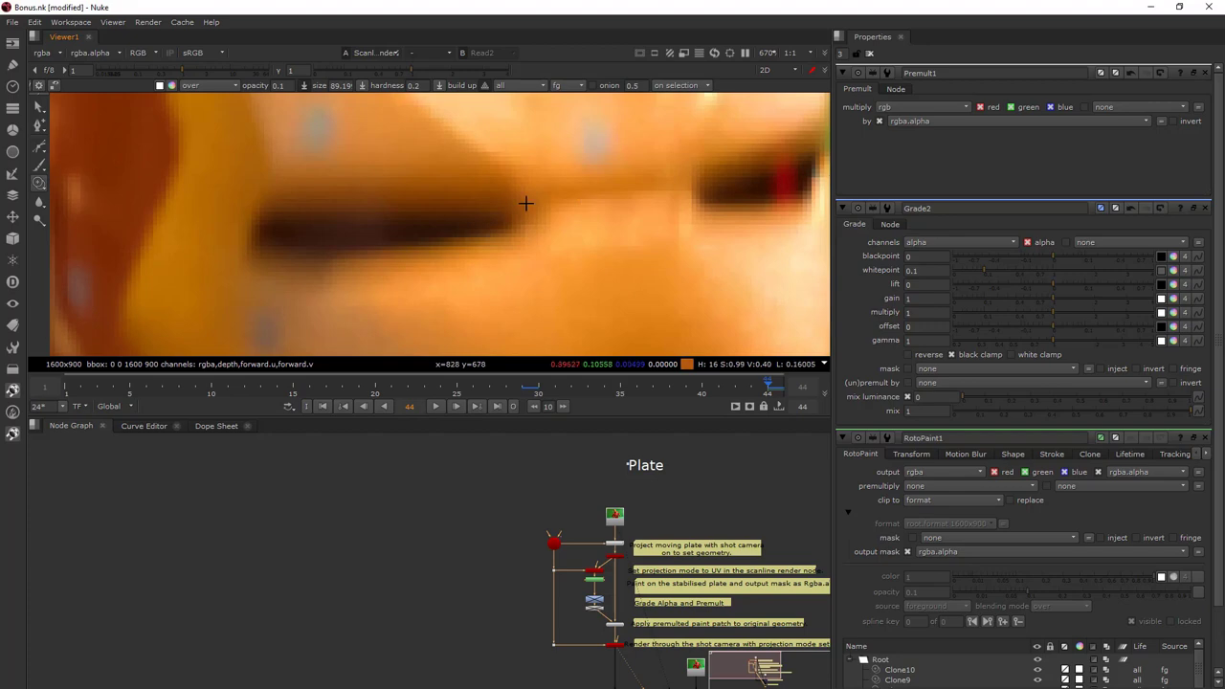
{"action": "scroll", "coordinate": [595, 552], "scroll_direction": "up", "scroll_amount": 6}
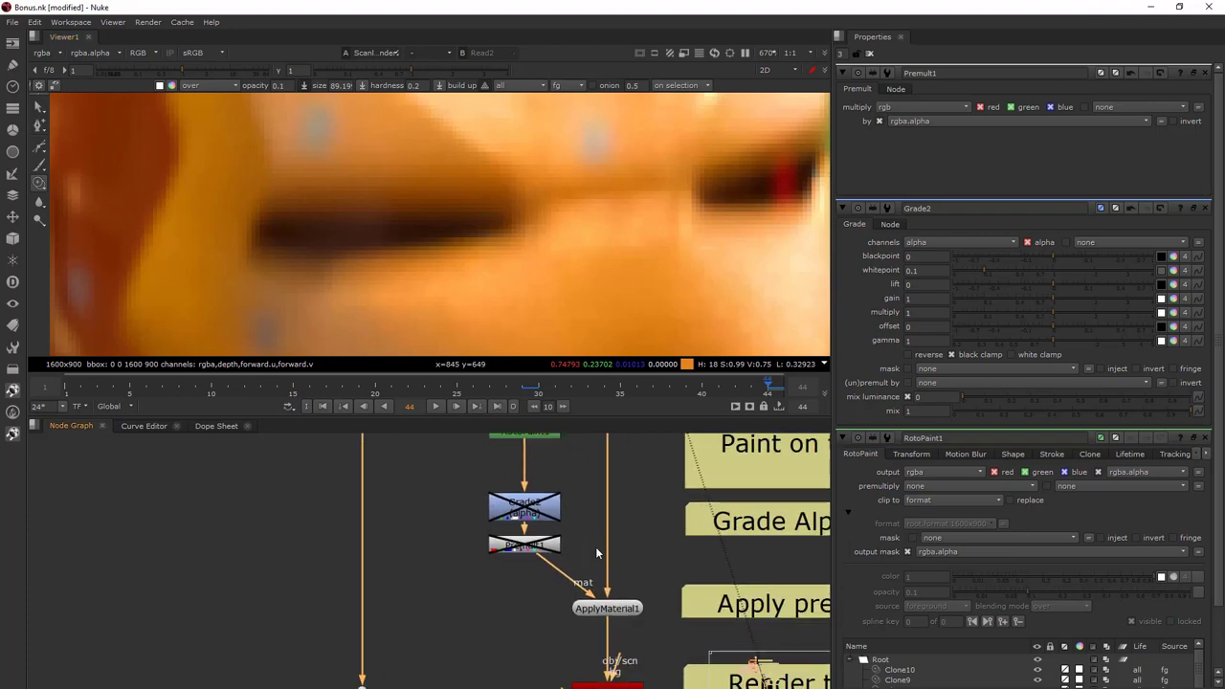
Open ScanlineRender2's settings and choose Cubic as its filter
{"action": "scroll", "coordinate": [595, 552], "scroll_direction": "down", "scroll_amount": 3}
{"action": "double_click", "coordinate": [602, 620]}
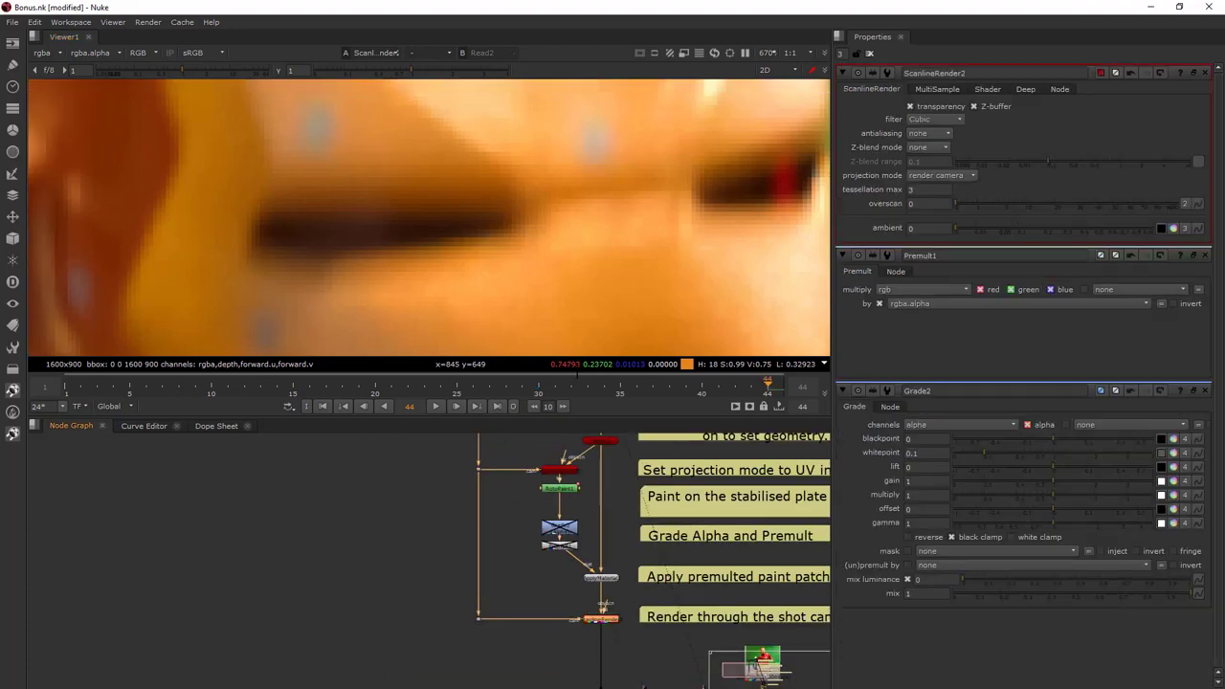
{"action": "scroll", "coordinate": [610, 275], "scroll_direction": "down", "scroll_amount": 4}
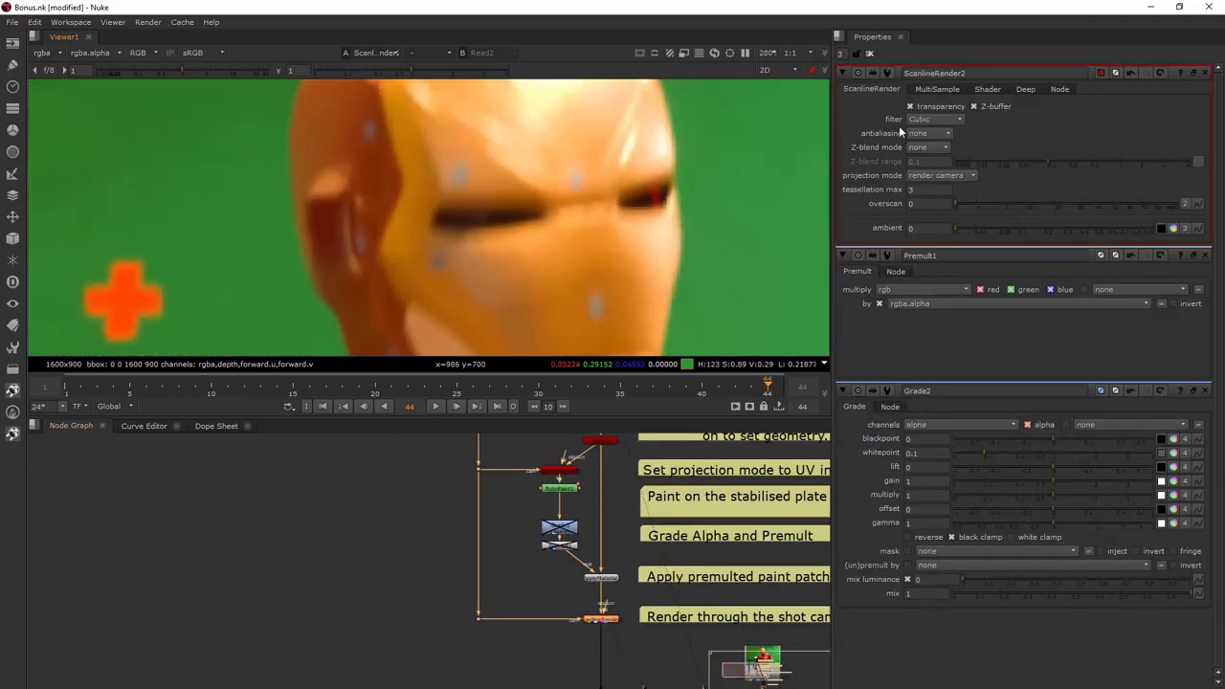
{"action": "left_click", "coordinate": [933, 120]}
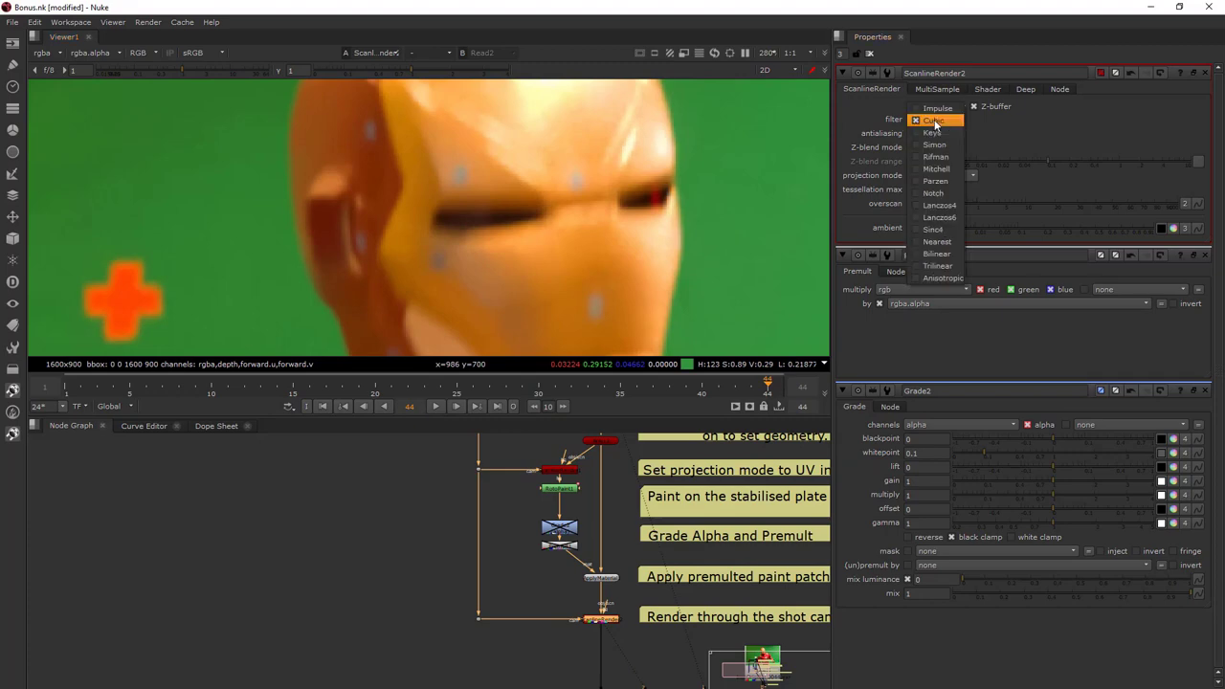
{"action": "left_click", "coordinate": [926, 120]}
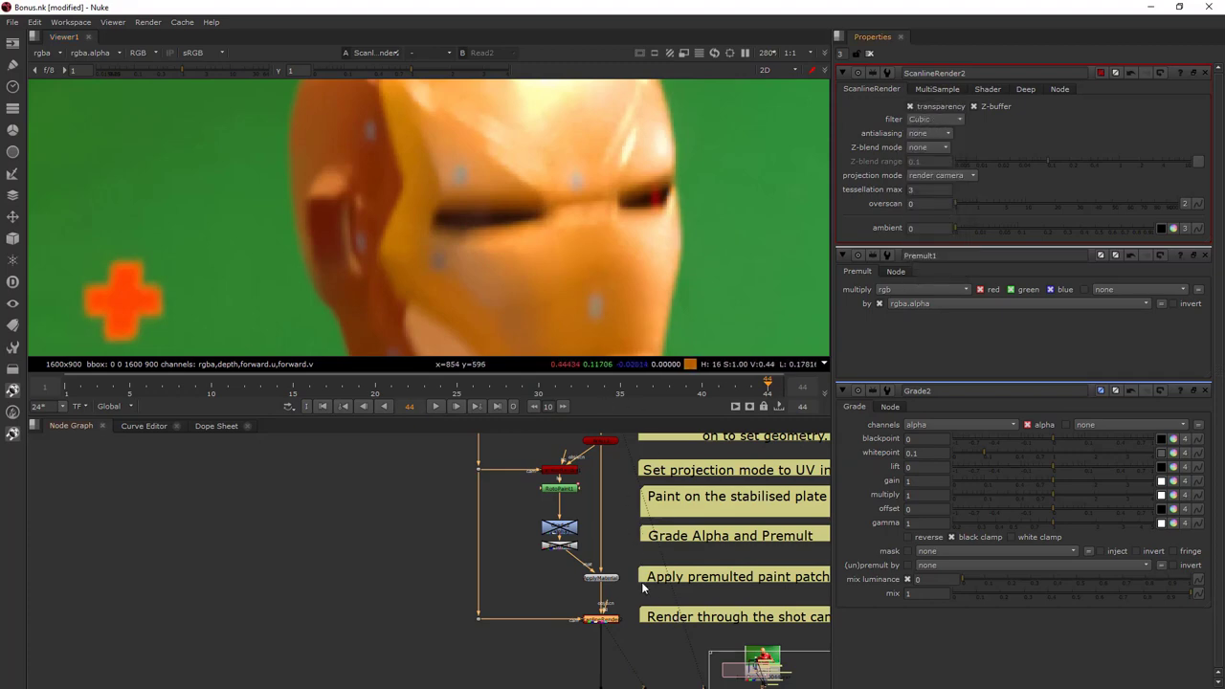
Display the original grainy plate Read1 to compare the faceplate with the ScanlineRender2 output
{"action": "middle_click_drag", "start_coordinate": [632, 594], "coordinate": [623, 570]}
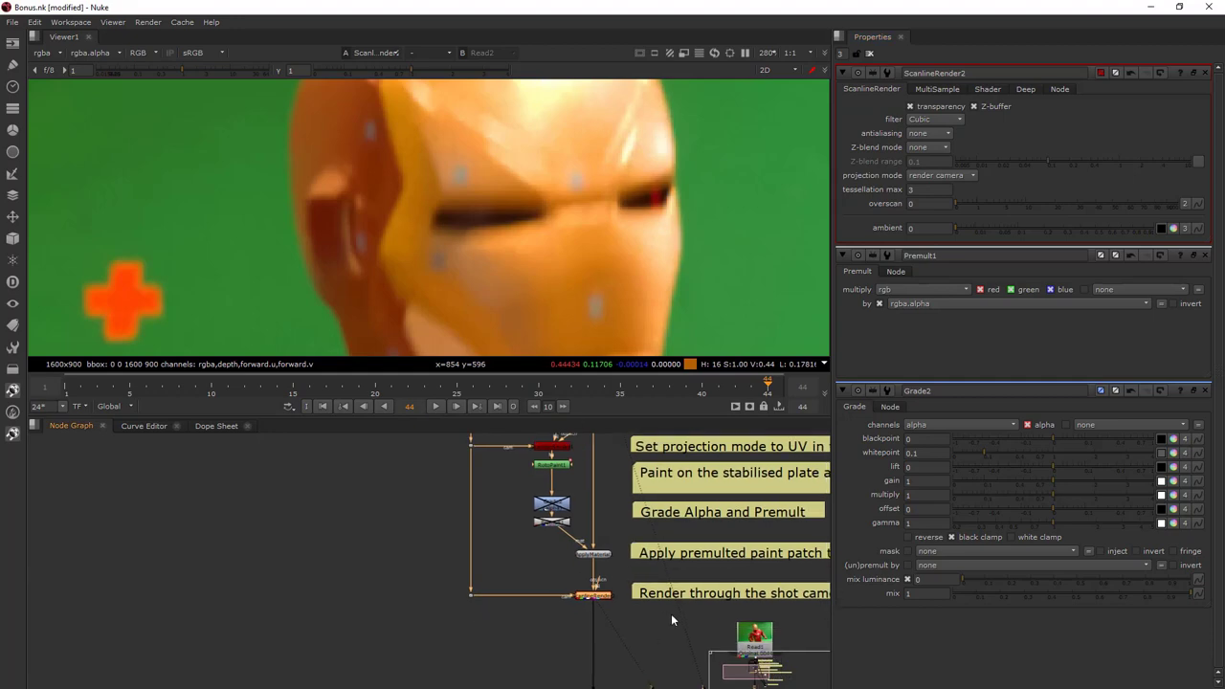
{"action": "middle_click_drag", "start_coordinate": [671, 614], "coordinate": [537, 531]}
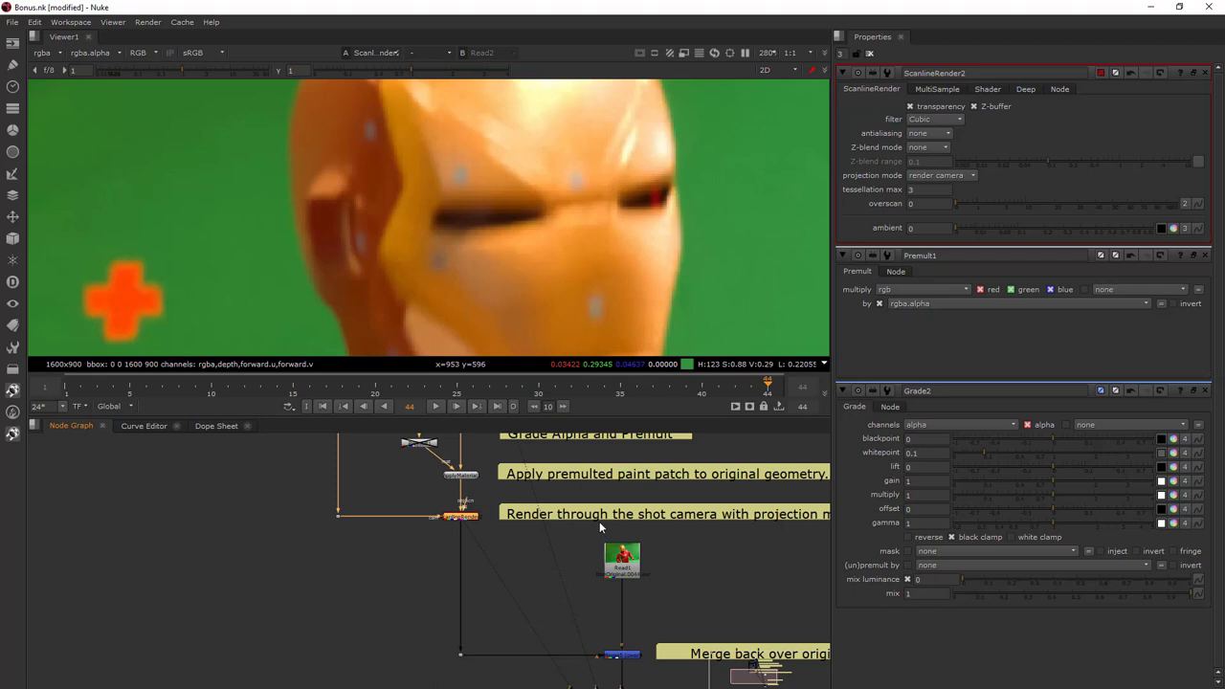
{"action": "left_click_drag", "start_coordinate": [665, 530], "coordinate": [590, 677]}
{"action": "key", "text": "1"}
{"action": "left_click", "coordinate": [591, 598]}
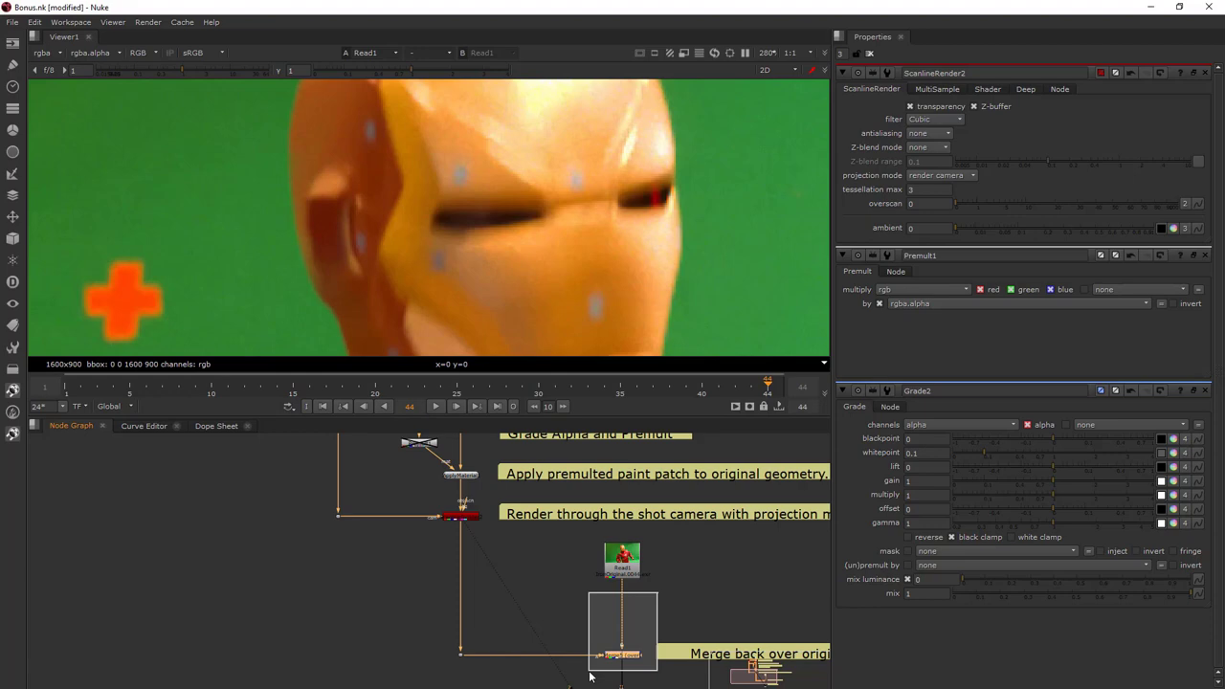
Re-enable Grade2 and Premult1 and display the ScanlineRender2 output
{"action": "middle_click_drag", "start_coordinate": [556, 530], "coordinate": [532, 455]}
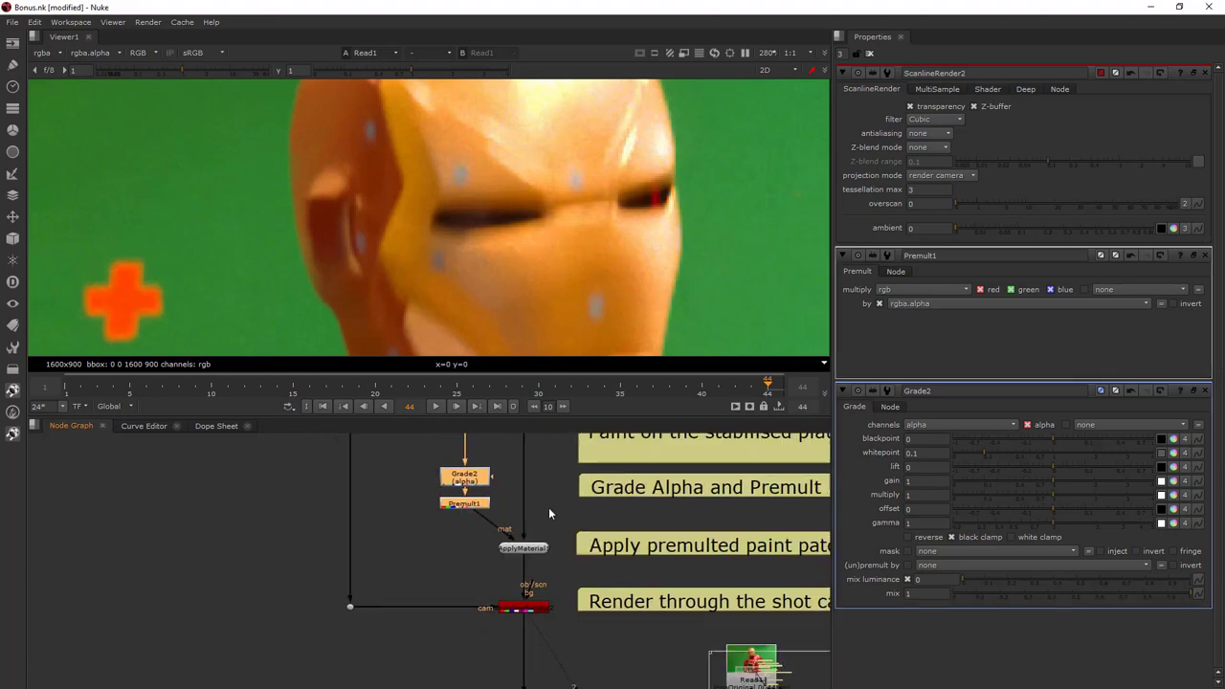
{"action": "left_click_drag", "start_coordinate": [547, 539], "coordinate": [421, 599]}
{"action": "key", "text": "1"}
{"action": "left_click", "coordinate": [427, 601]}
{"action": "middle_click_drag", "start_coordinate": [642, 664], "coordinate": [519, 540]}
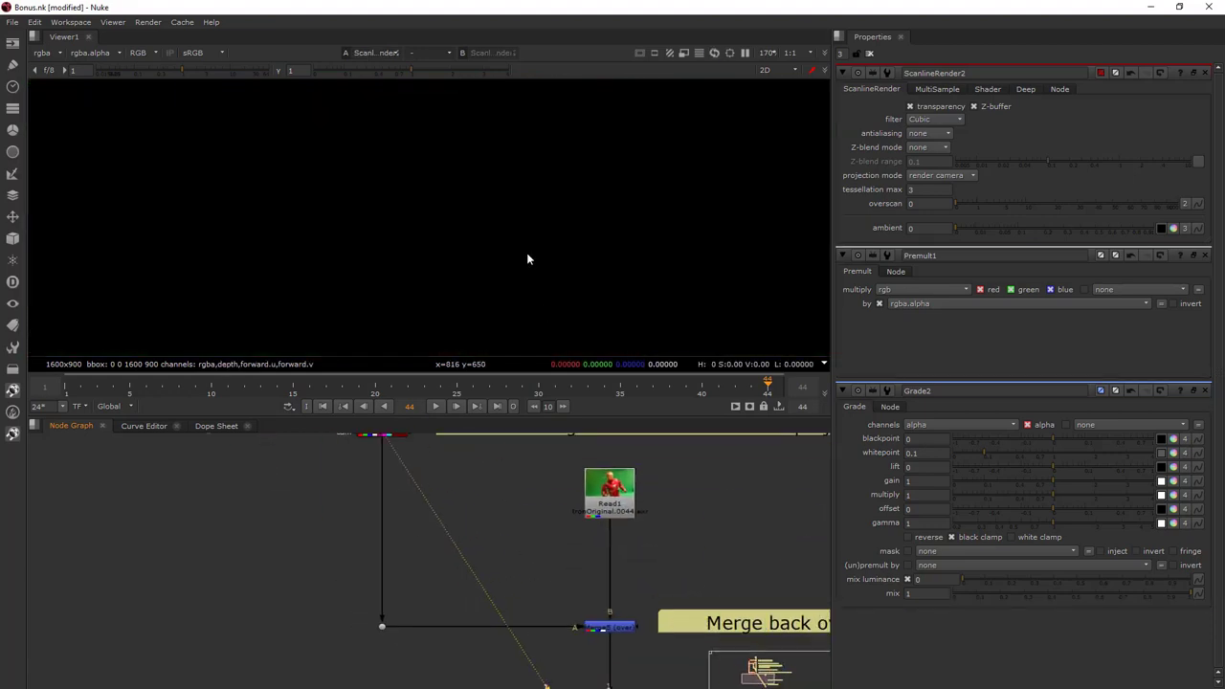
Compare the Merge5 composite with the Read1 plate, and play the merged result from frame 1
{"action": "key", "text": "1"}
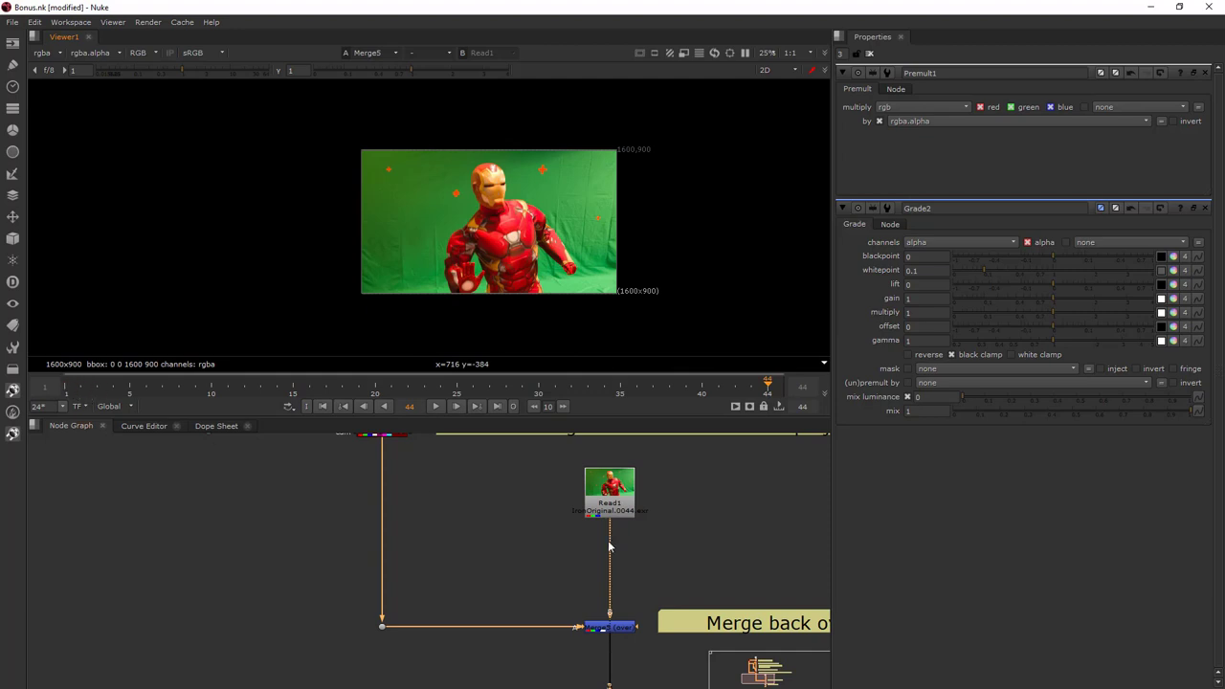
{"action": "left_click", "coordinate": [626, 510]}
{"action": "key", "text": "1"}
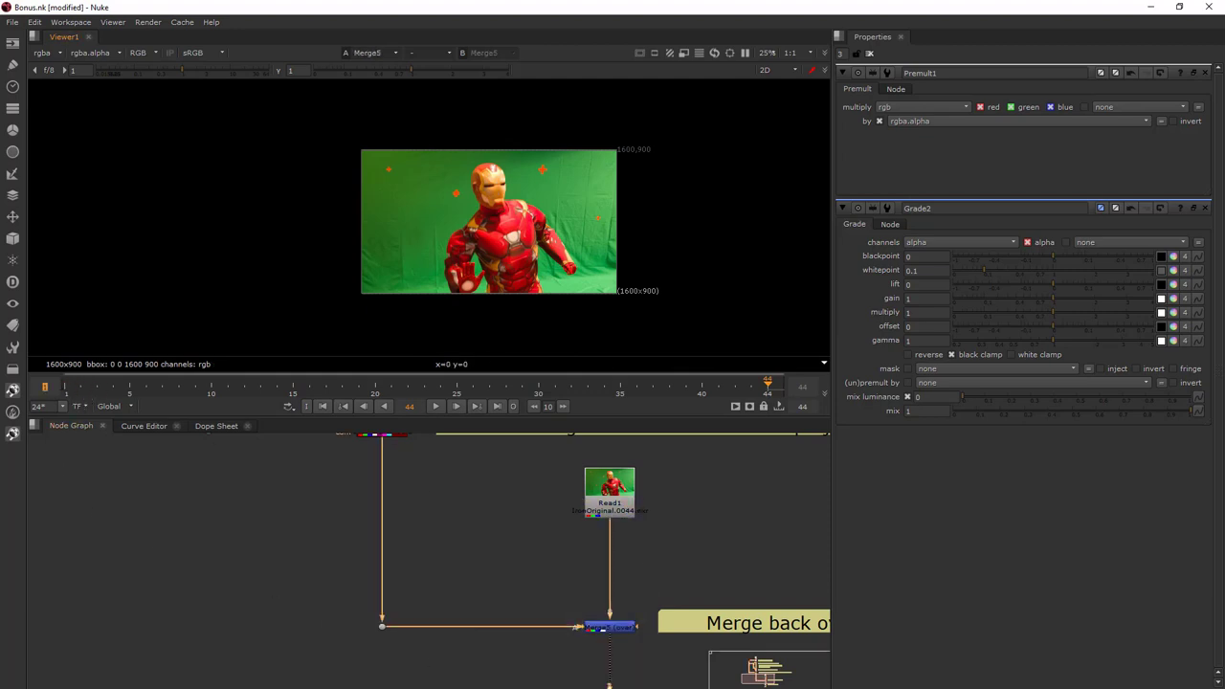
{"action": "left_click", "coordinate": [68, 386]}
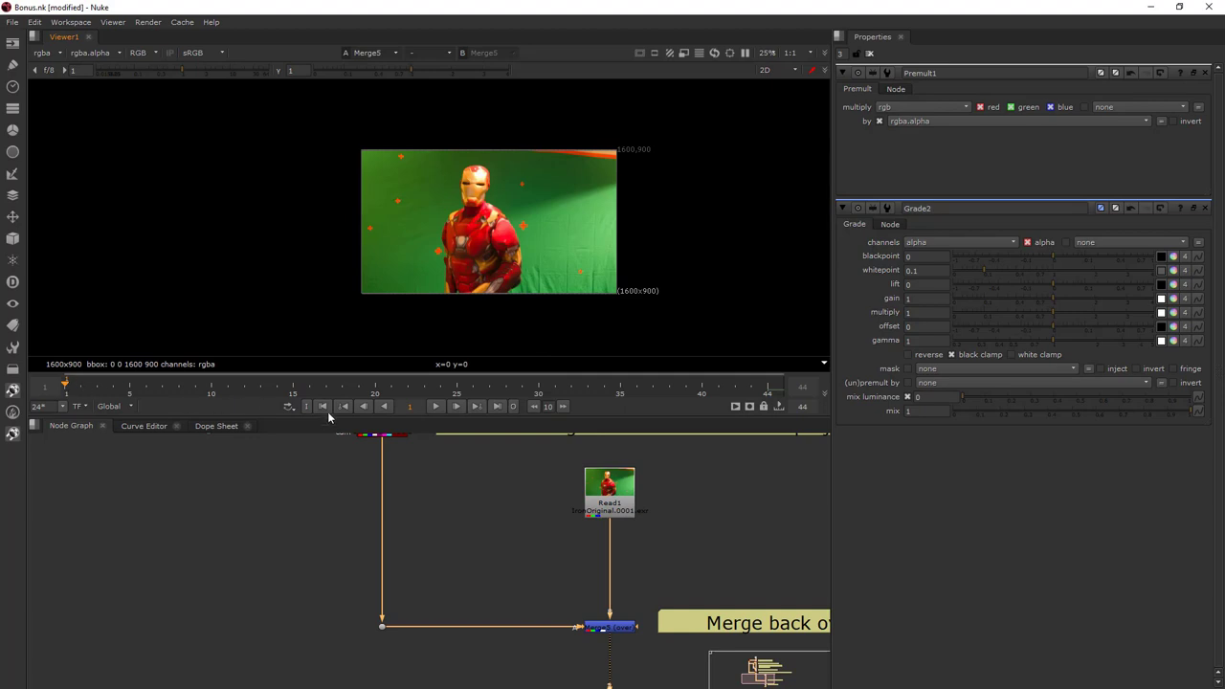
{"action": "left_click", "coordinate": [435, 405]}
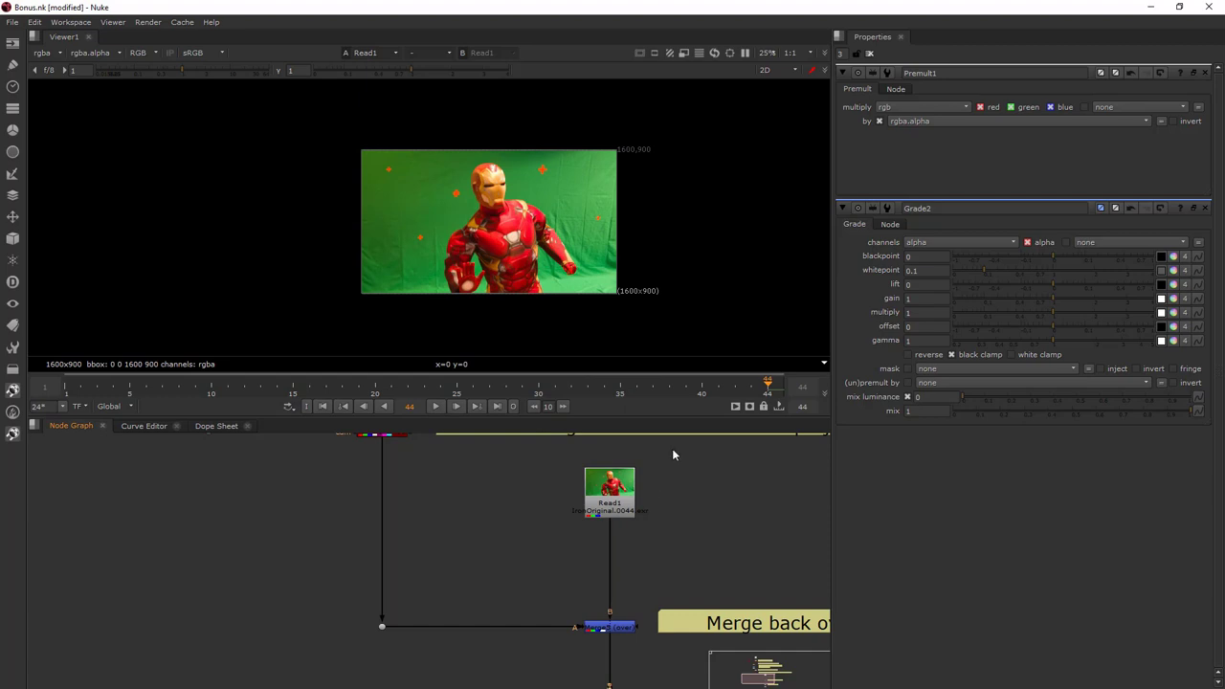
Display Merge5 again at frame 44 and bring the merge and patch-regrain section of the node graph into view
{"action": "left_click_drag", "start_coordinate": [663, 564], "coordinate": [522, 649]}
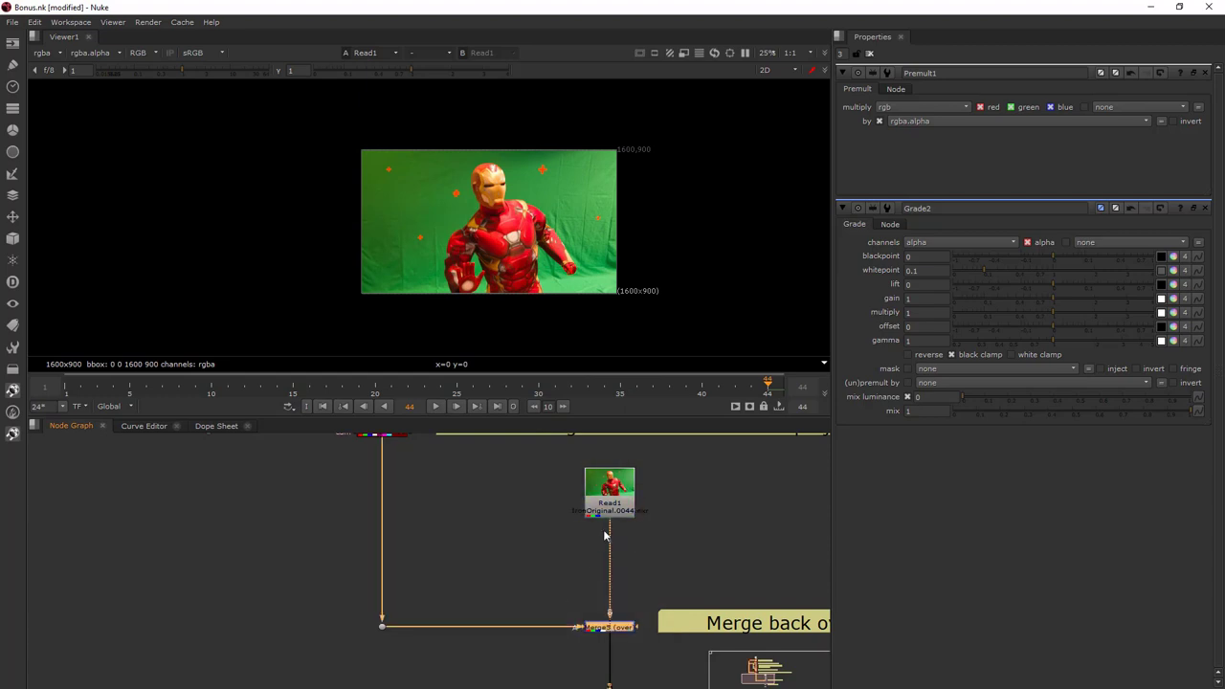
{"action": "key", "text": "1"}
{"action": "scroll", "coordinate": [674, 572], "scroll_direction": "down", "scroll_amount": 6}
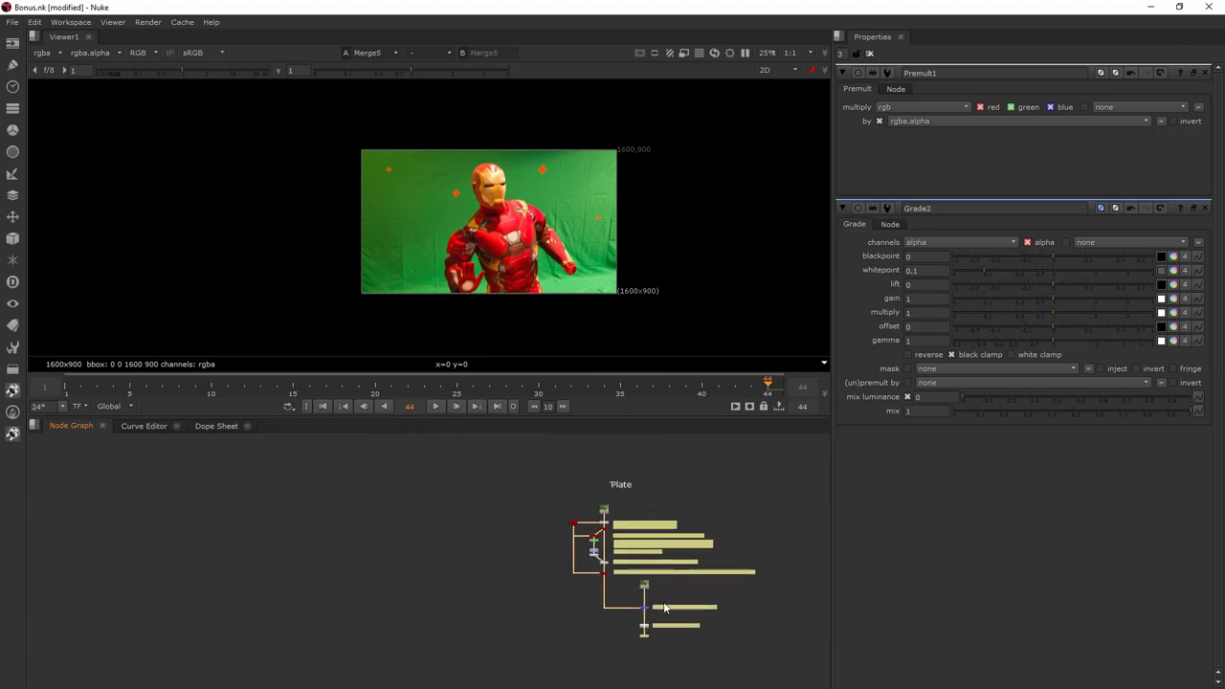
{"action": "middle_click_drag", "start_coordinate": [664, 603], "coordinate": [660, 613]}
{"action": "scroll", "coordinate": [694, 579], "scroll_direction": "up", "scroll_amount": 6}
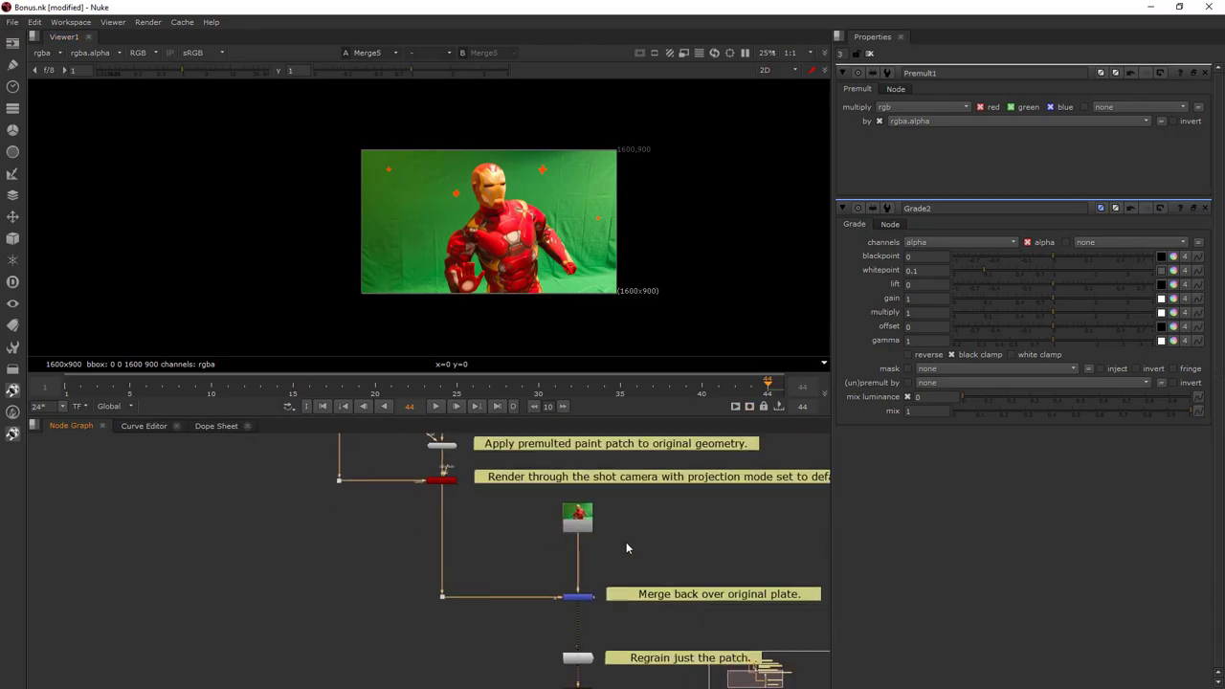